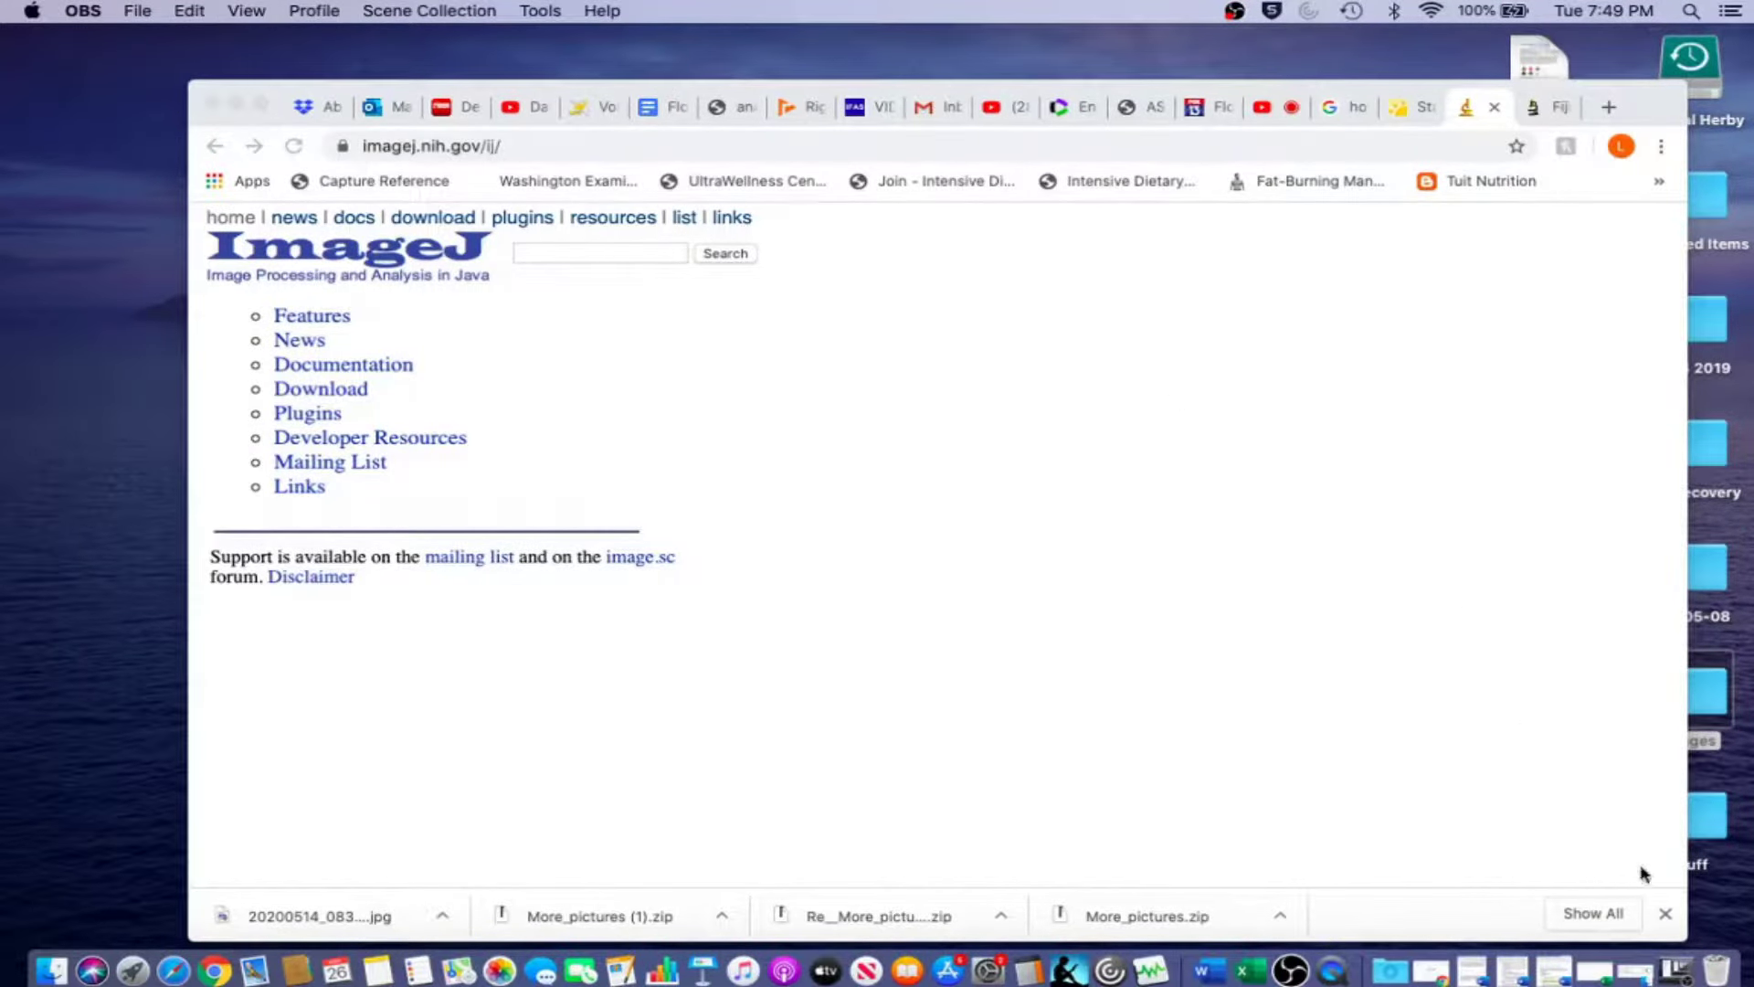
View the ImageJ download page with its platform options, and switch to the already open Fiji page.
left_click(1664, 916)
left_click(1665, 917)
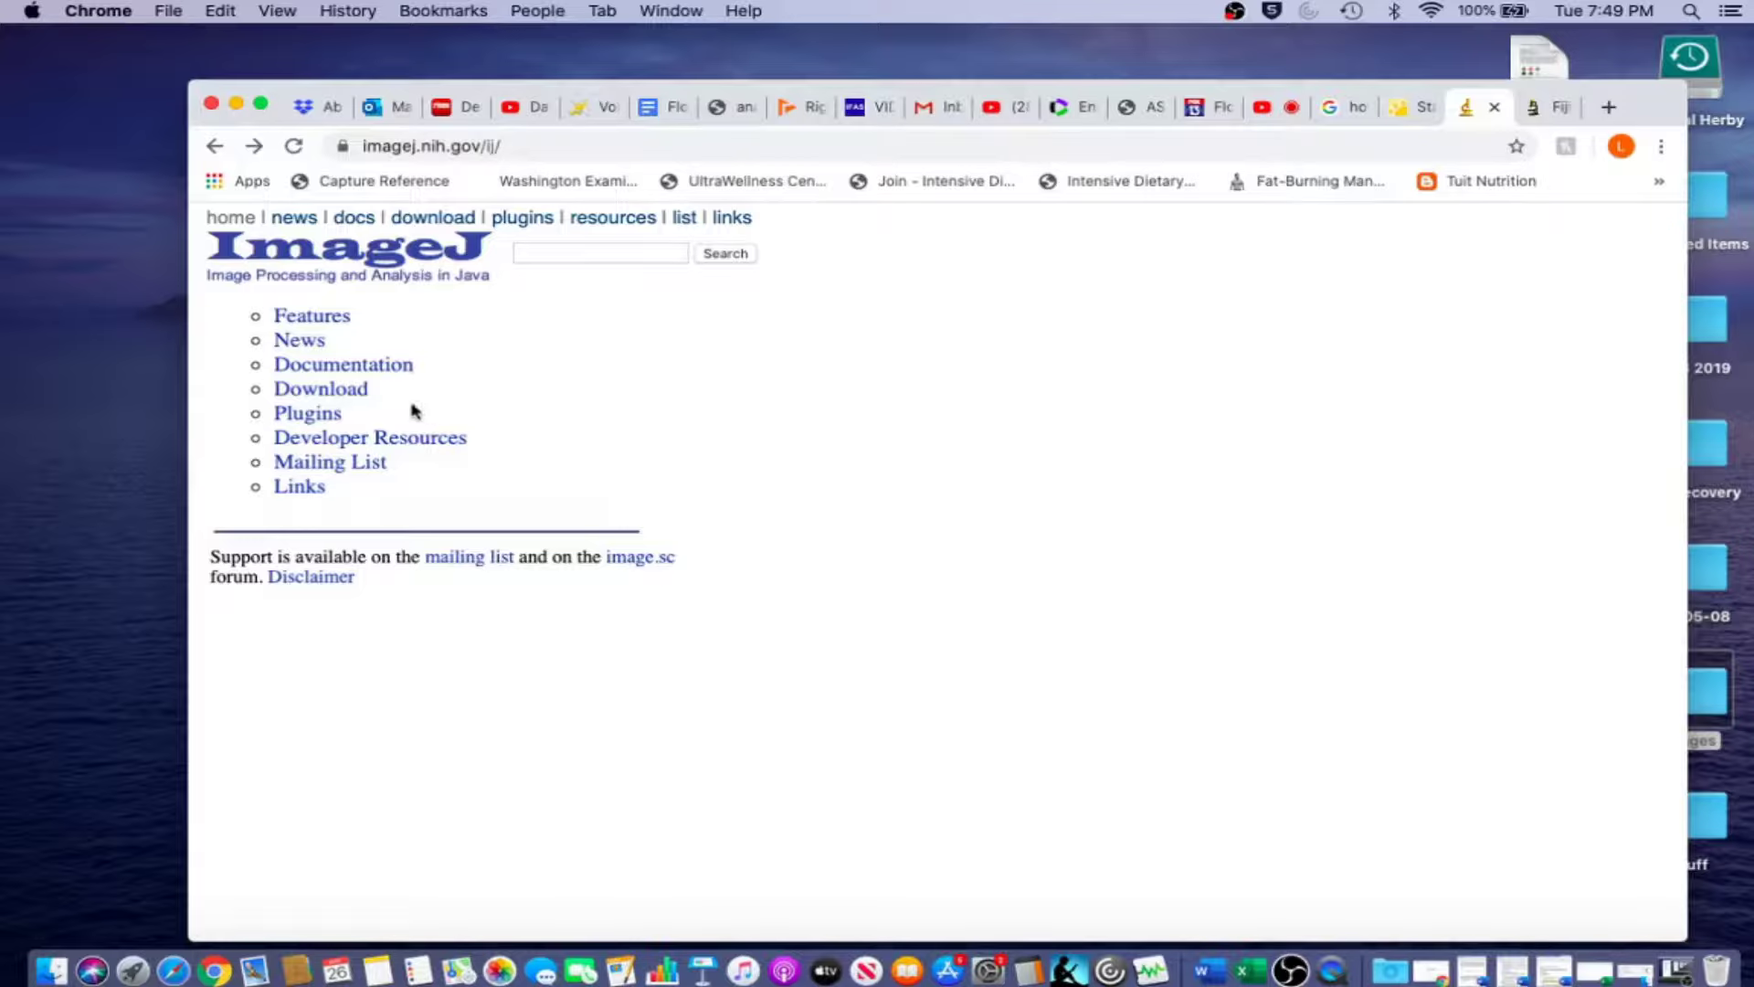
left_click(353, 391)
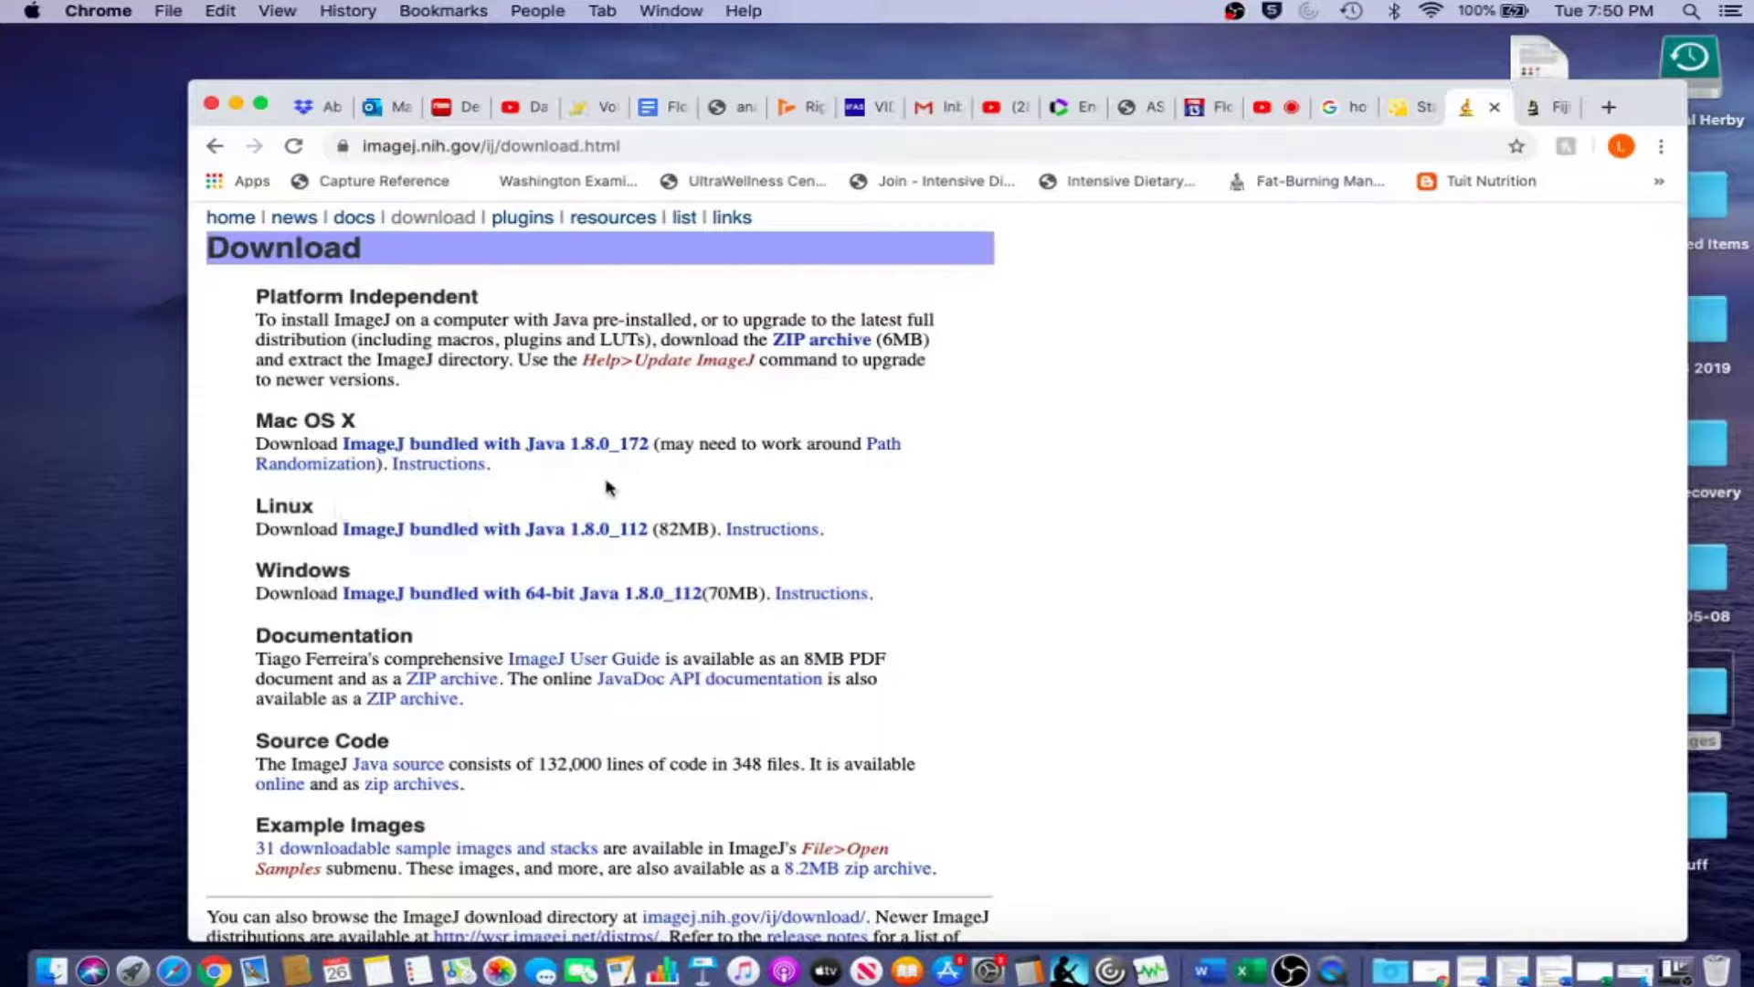
left_click(1535, 112)
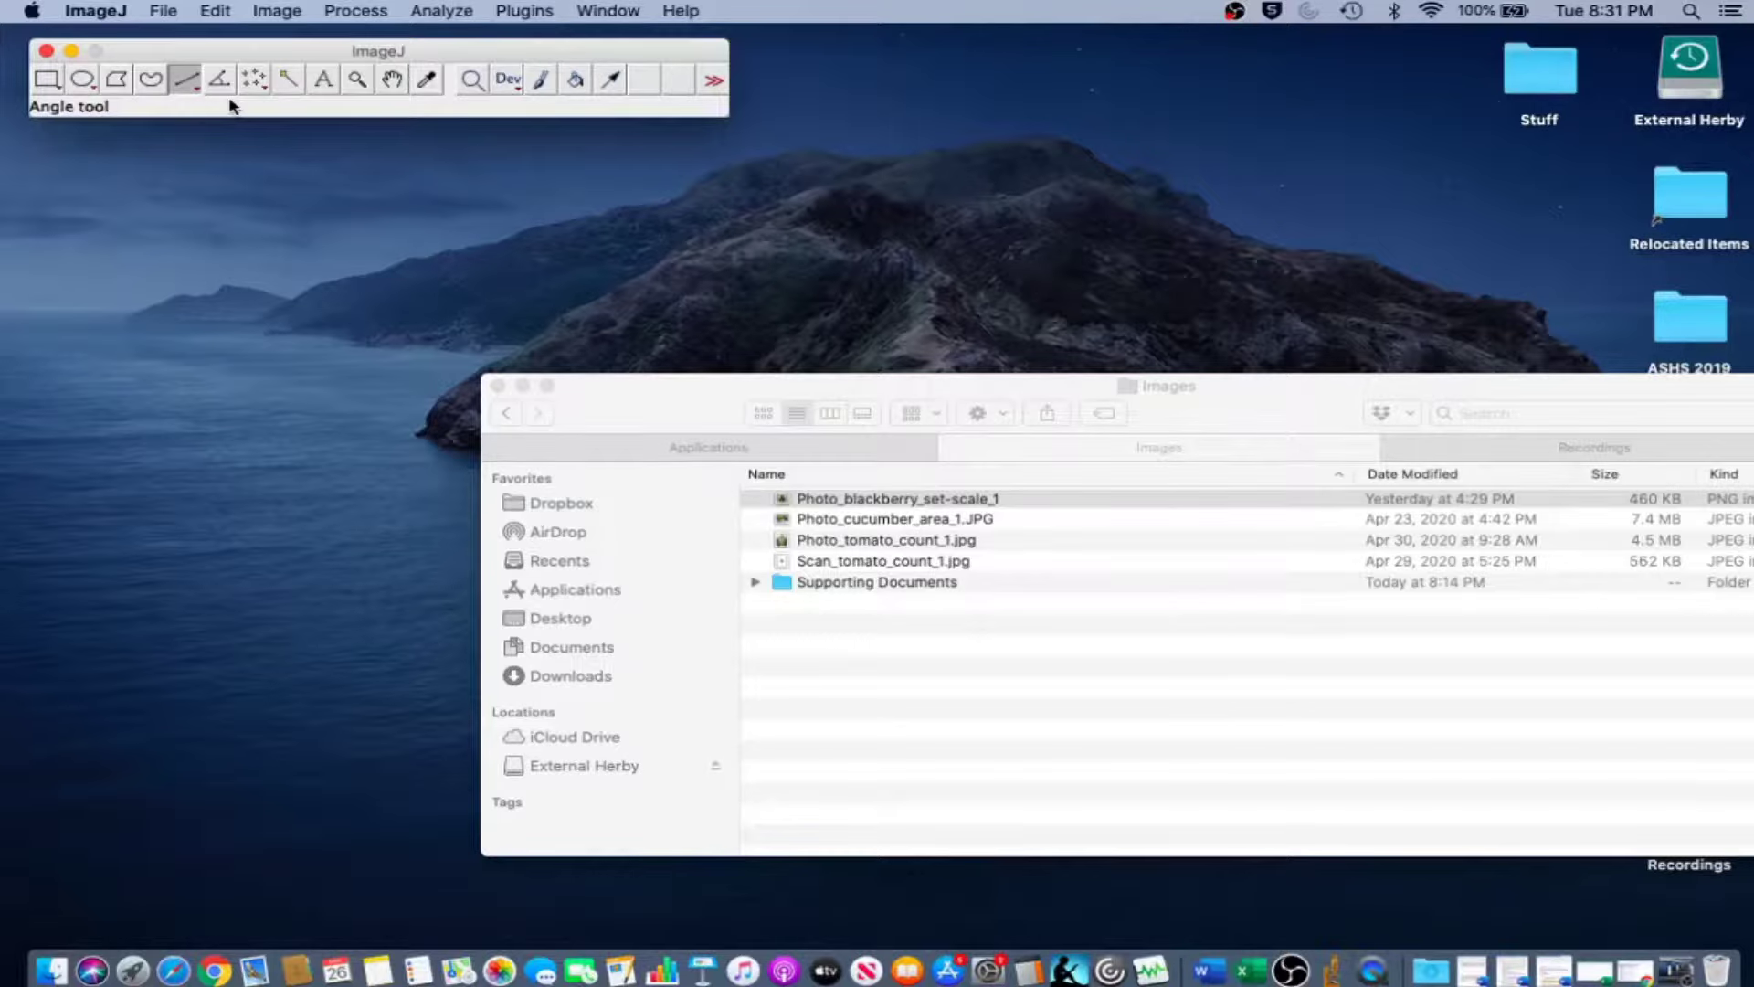
In ImageJ, open the image Photo_blackberry_set-scale_1 from the Images folder.
left_click(162, 11)
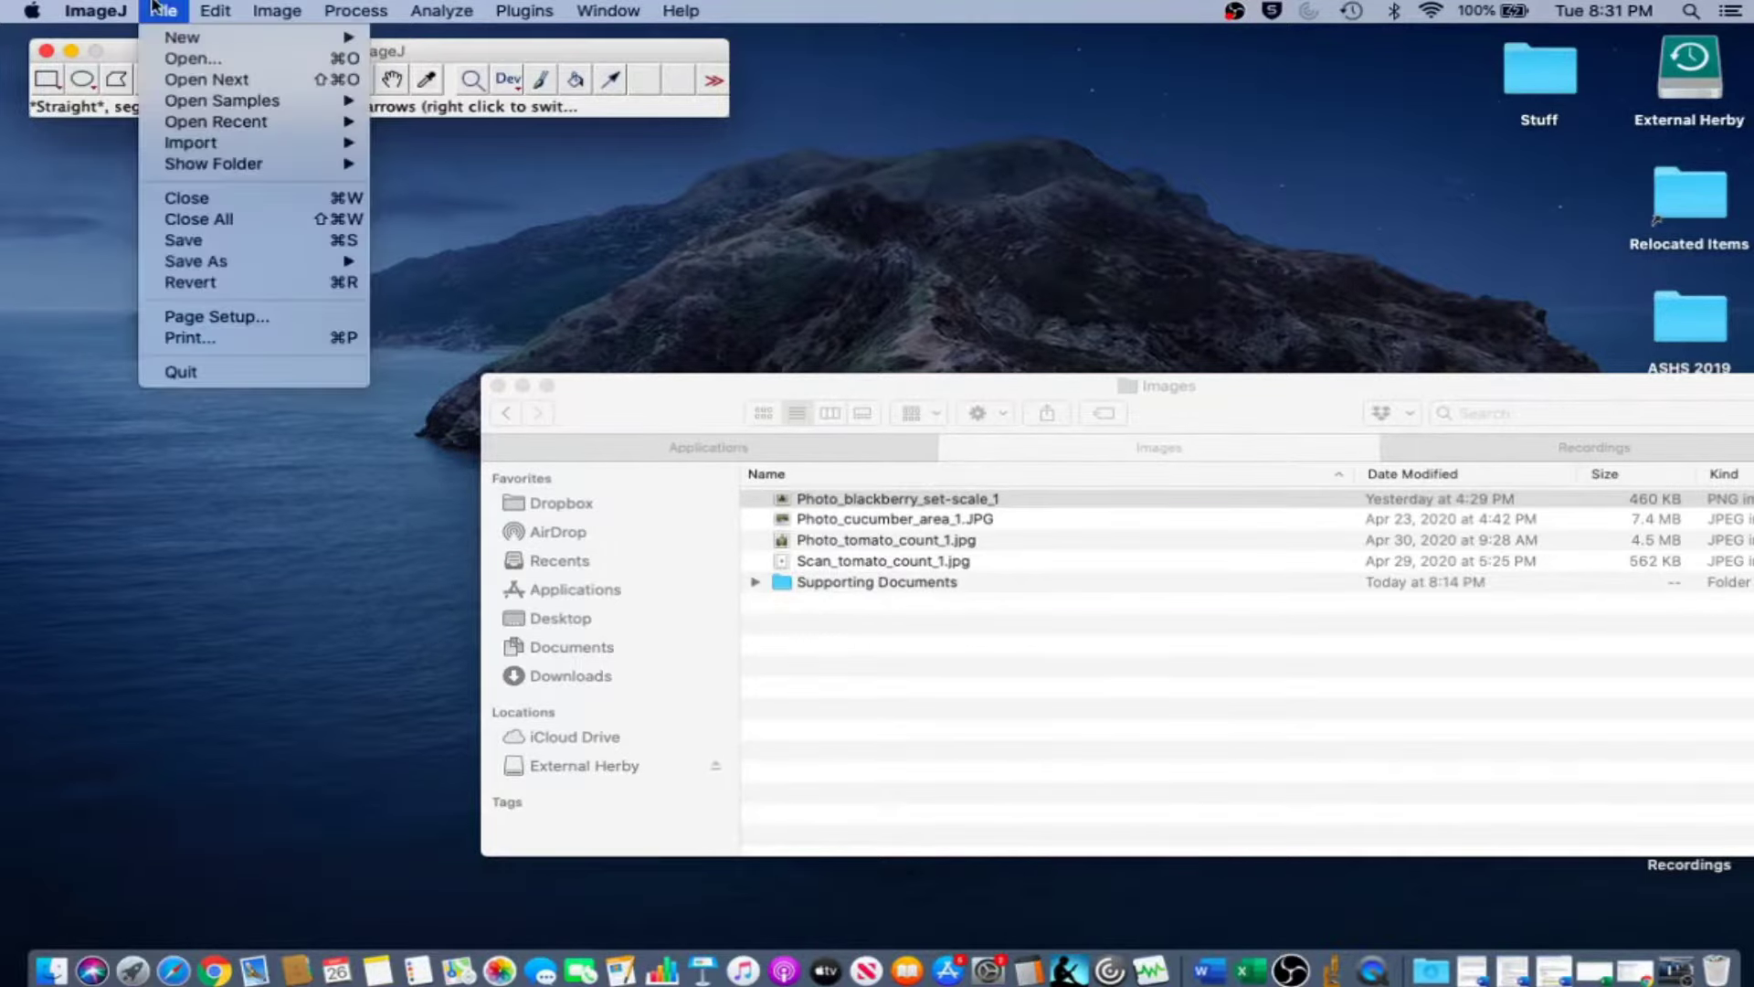
left_click(182, 59)
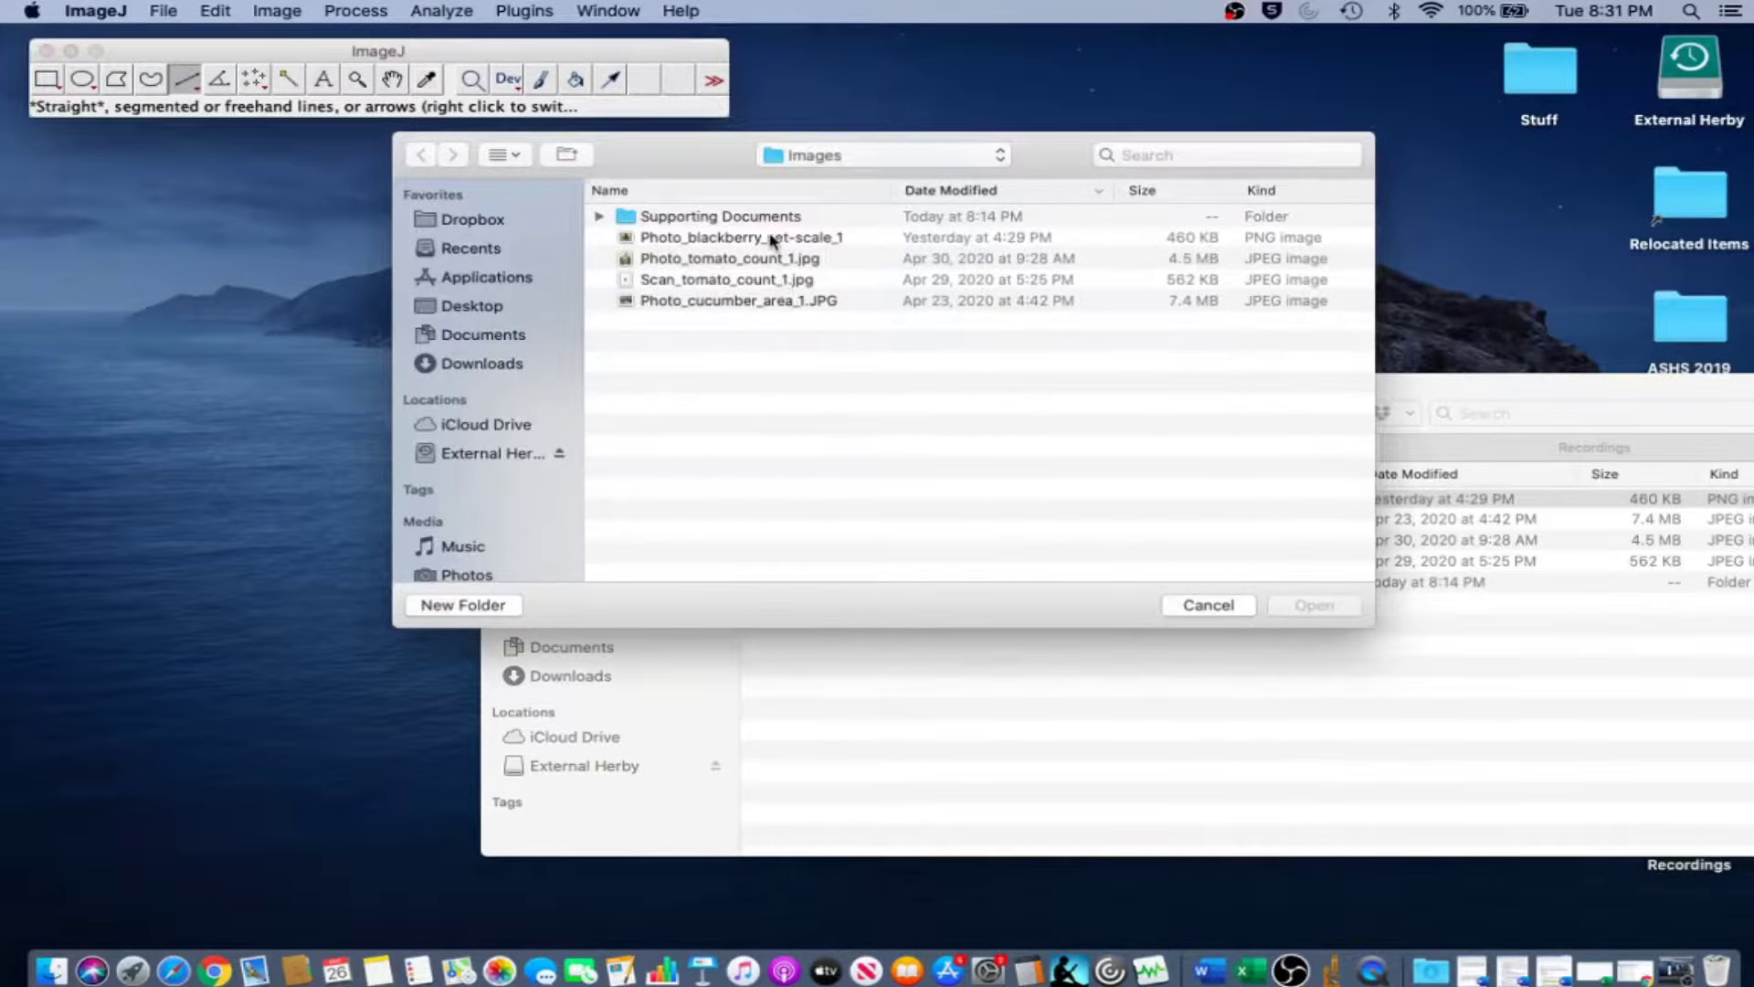
left_click(770, 240)
left_click(1318, 610)
left_click(1097, 402)
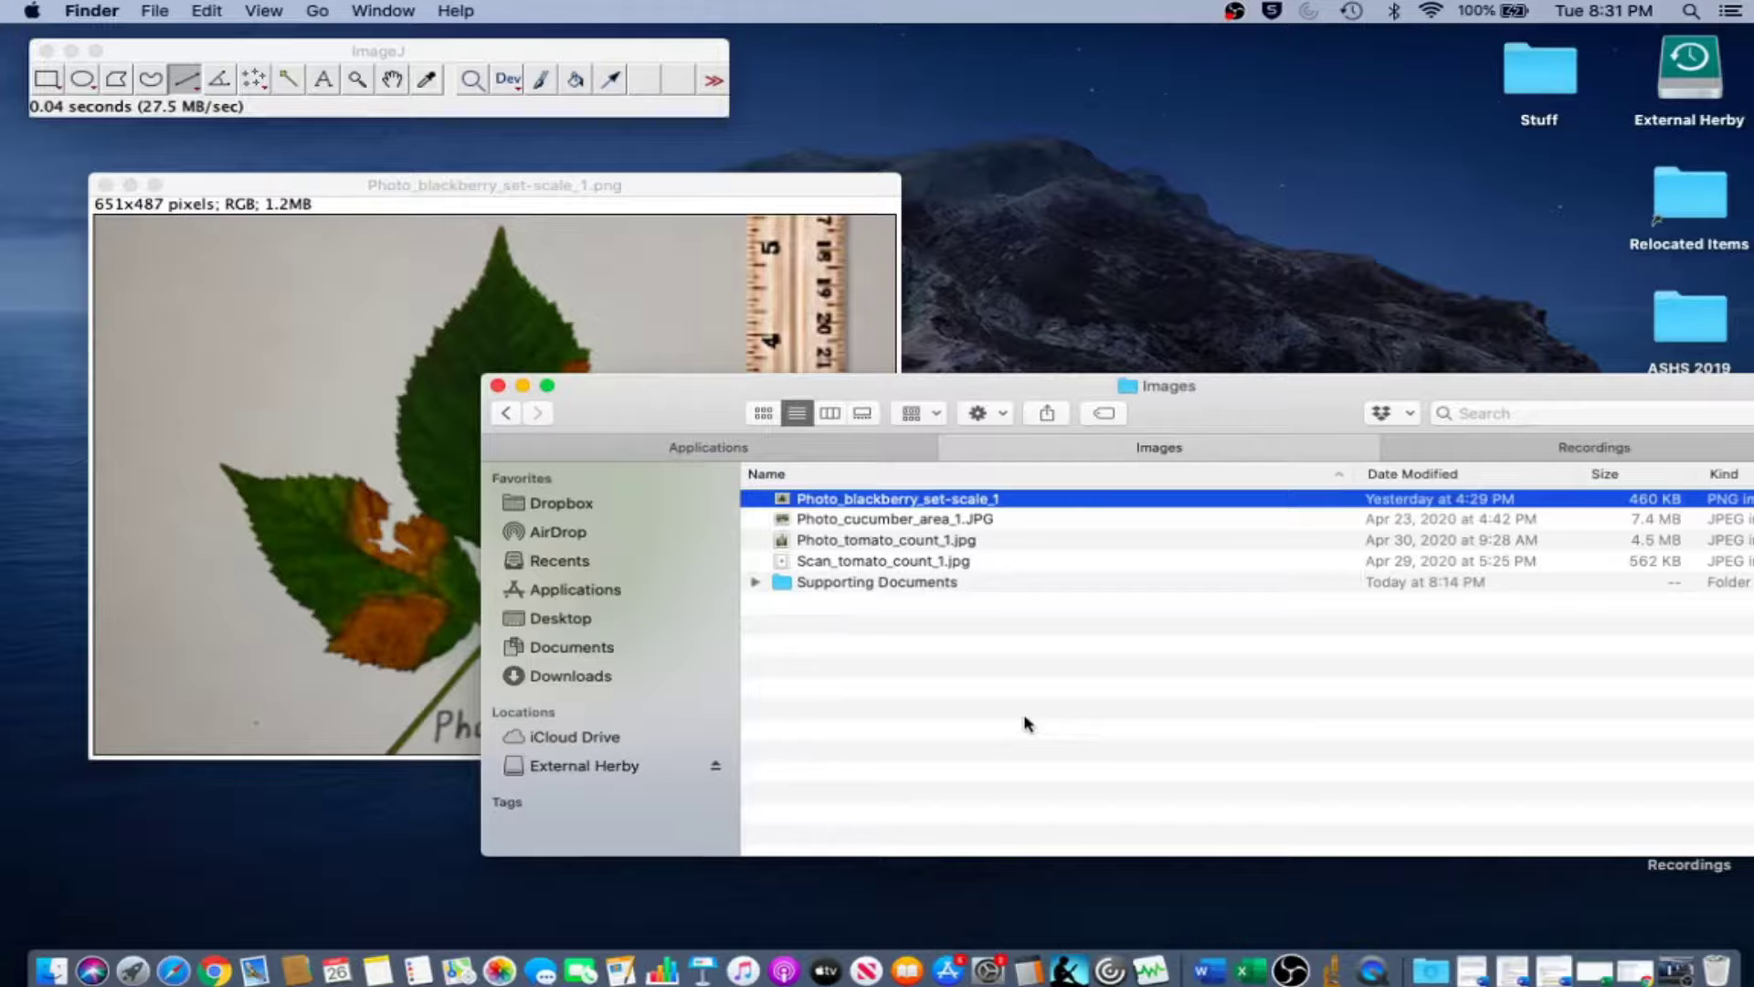
left_click_drag(916, 501, 495, 110)
left_click(224, 190)
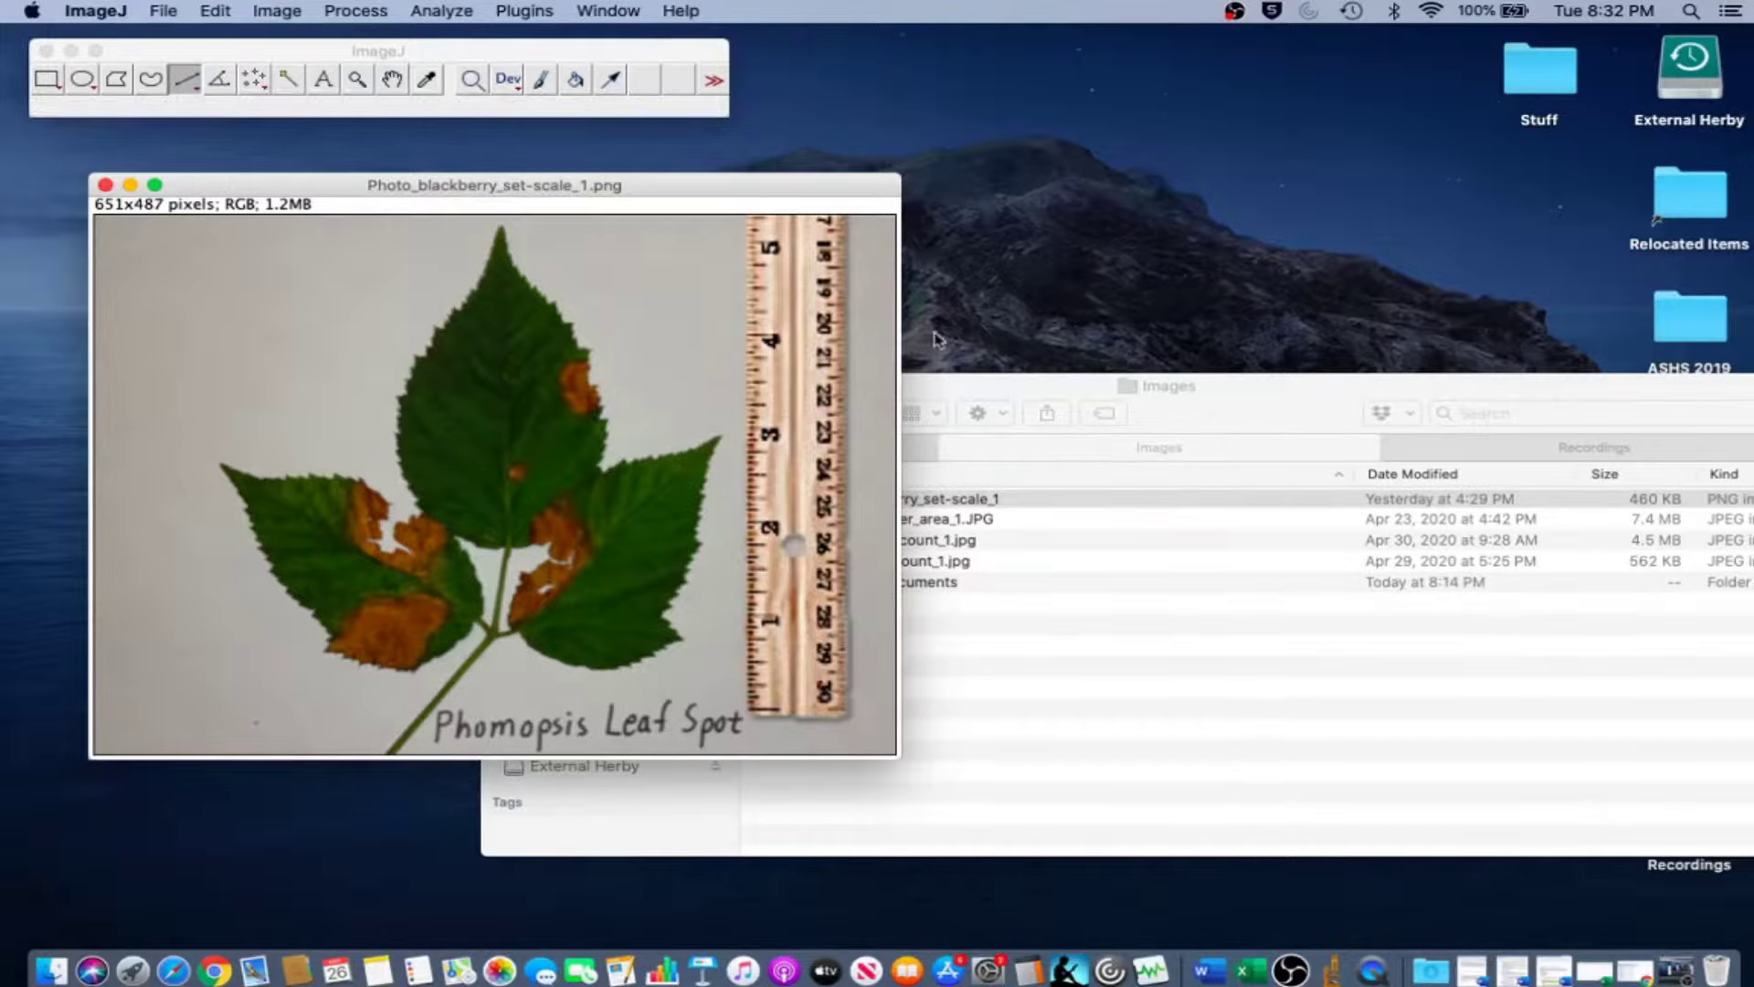
Draw a vertical line about 421 pixels long beside the ruler's 5-inch span and set the image scale with known distance 5 and unit inch.
left_click_drag(730, 242, 731, 707)
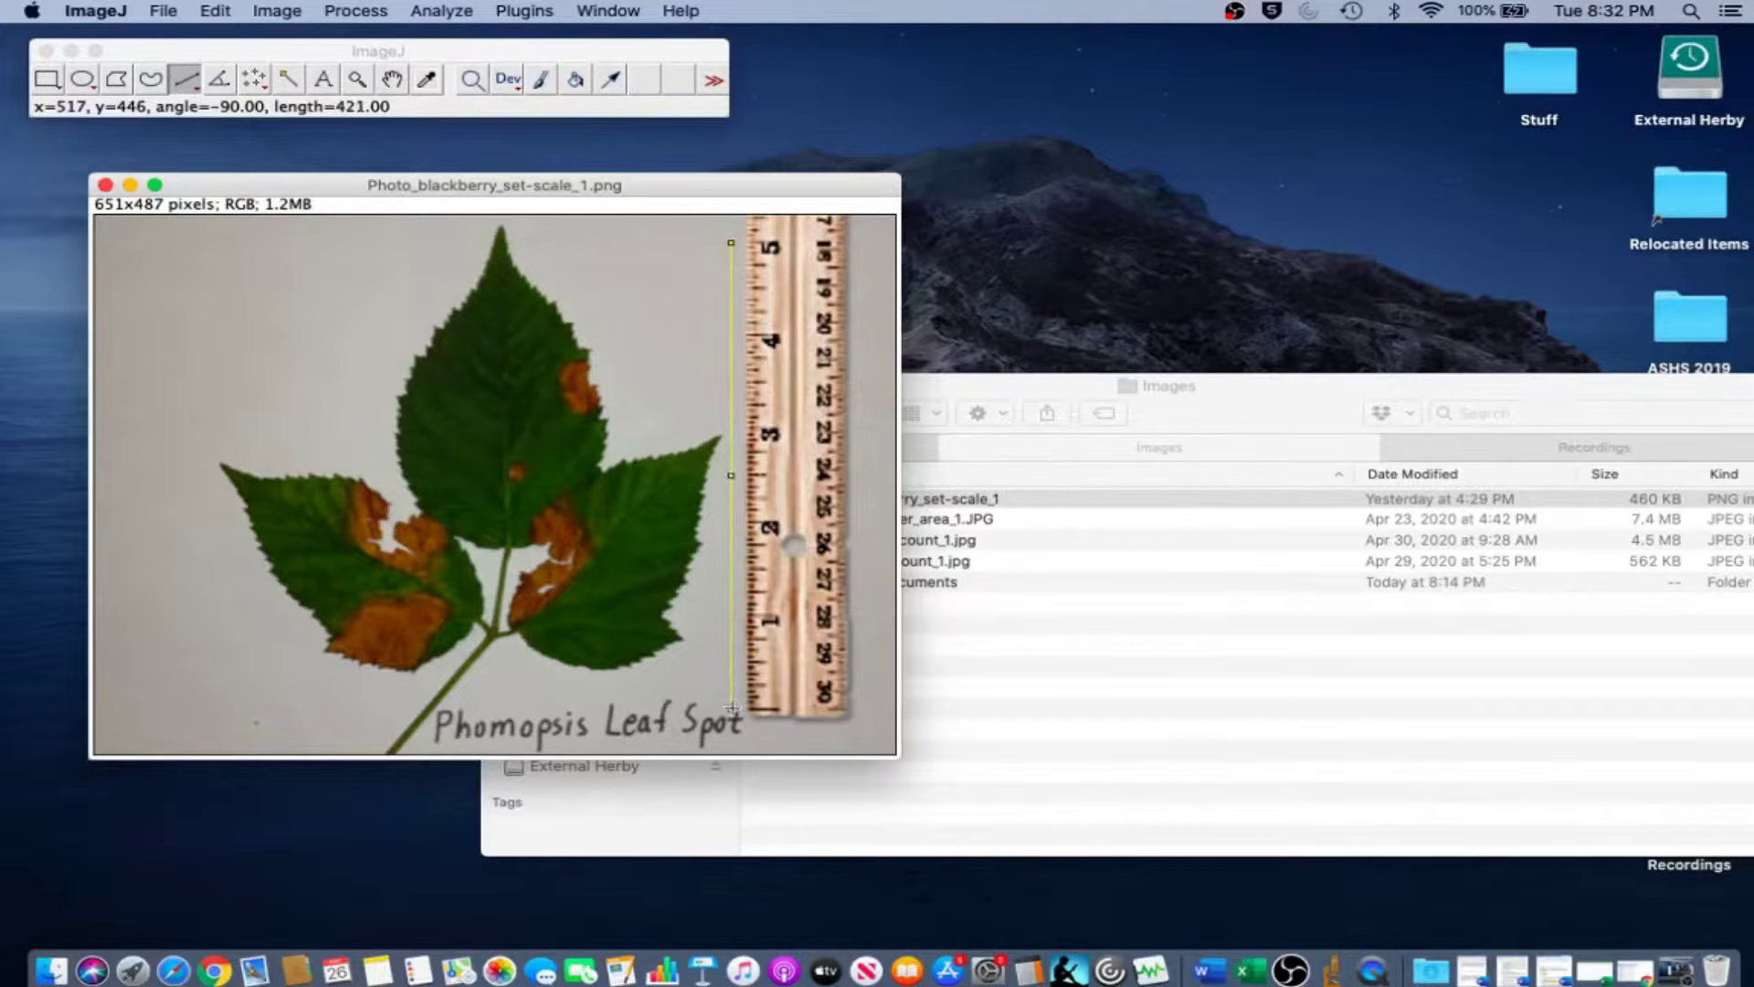
left_click(441, 11)
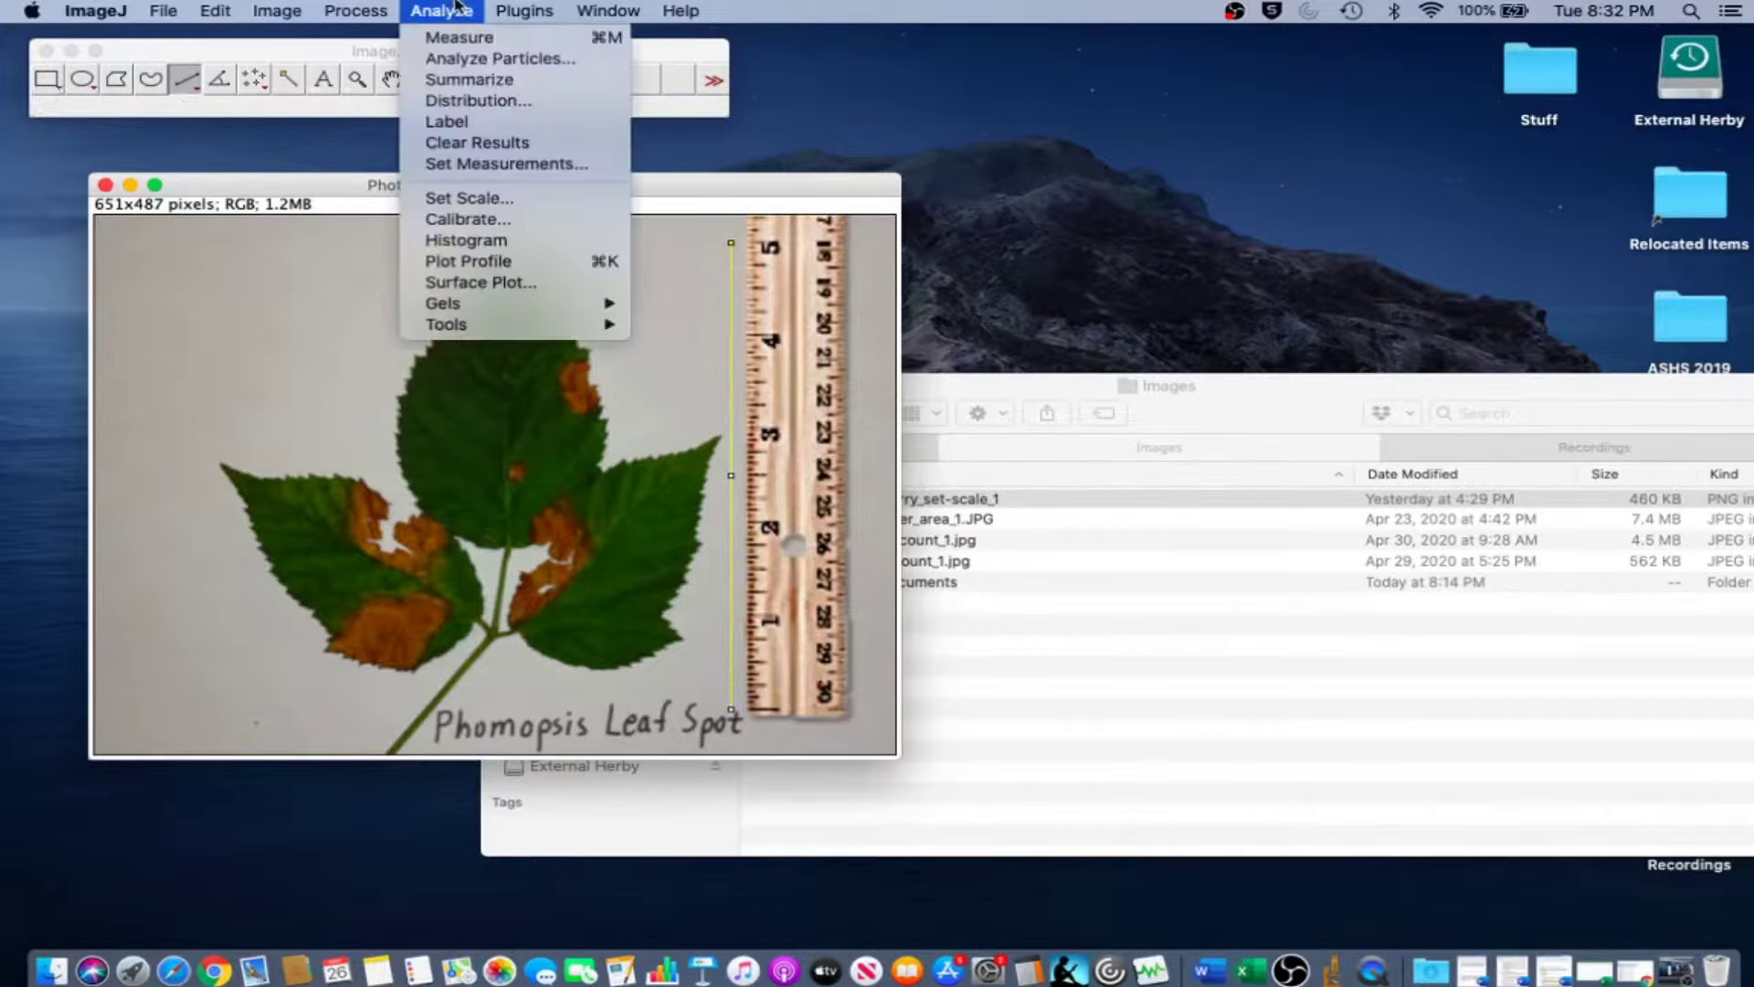
left_click(470, 198)
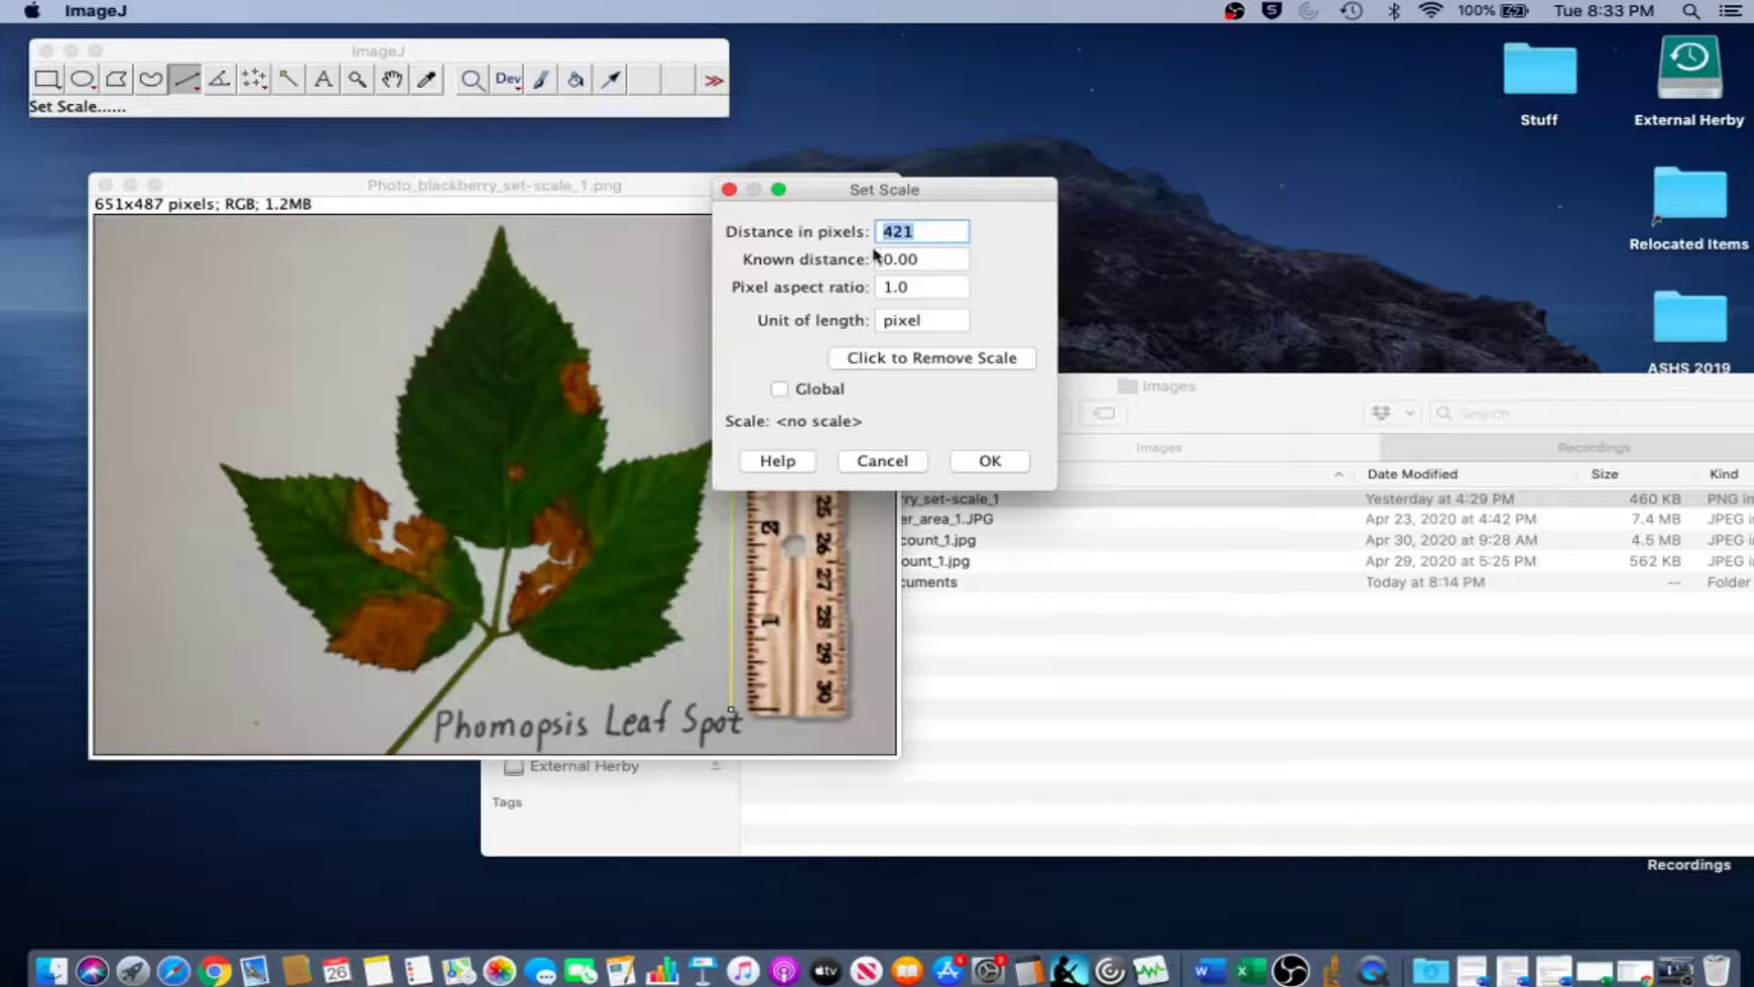
left_click(910, 256)
type("5")
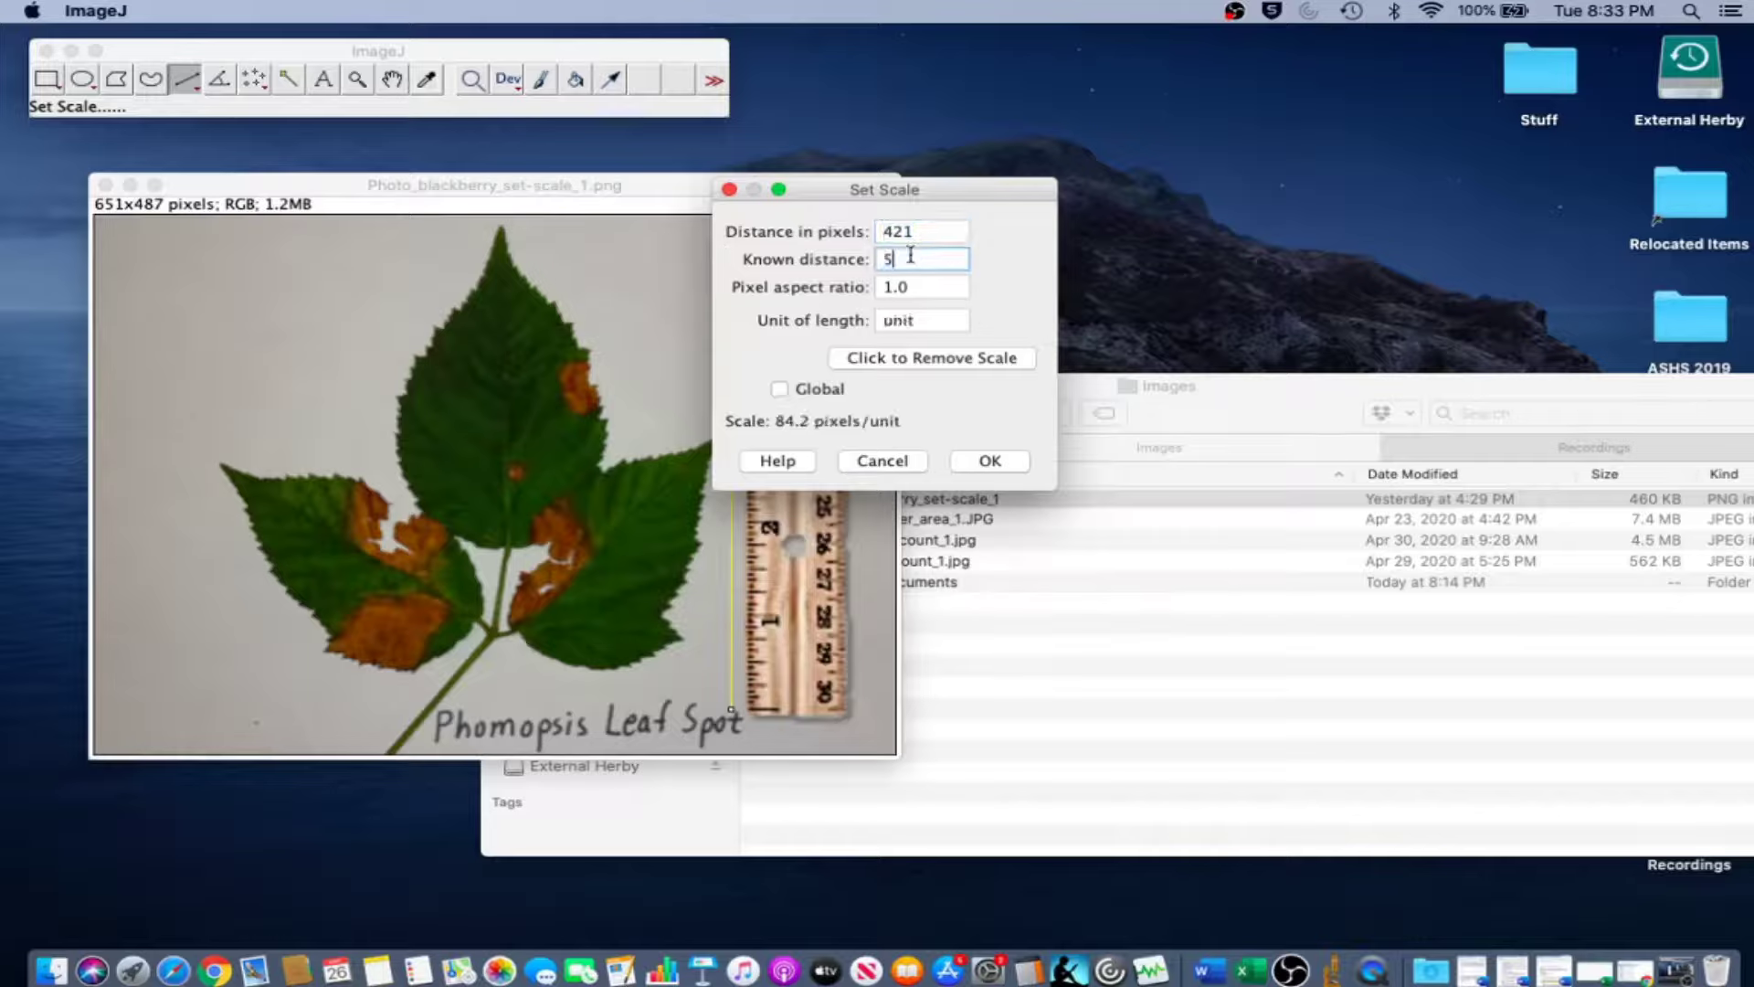
left_click(947, 320)
type("inch")
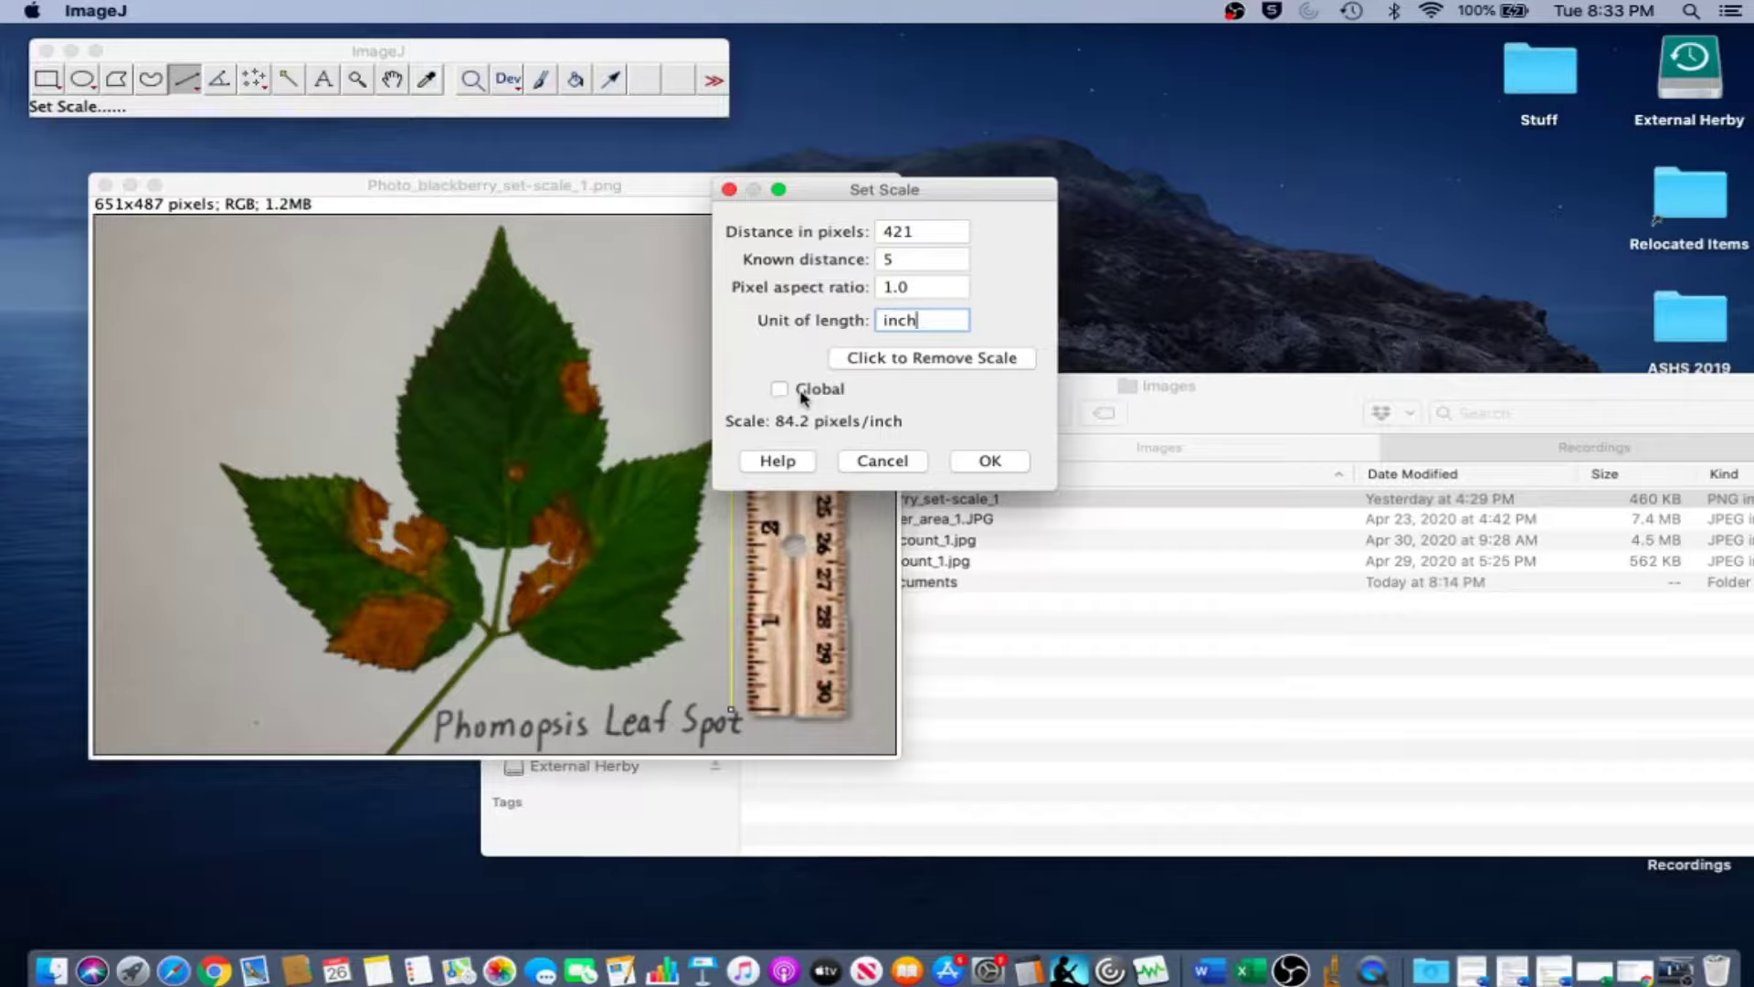
left_click(991, 464)
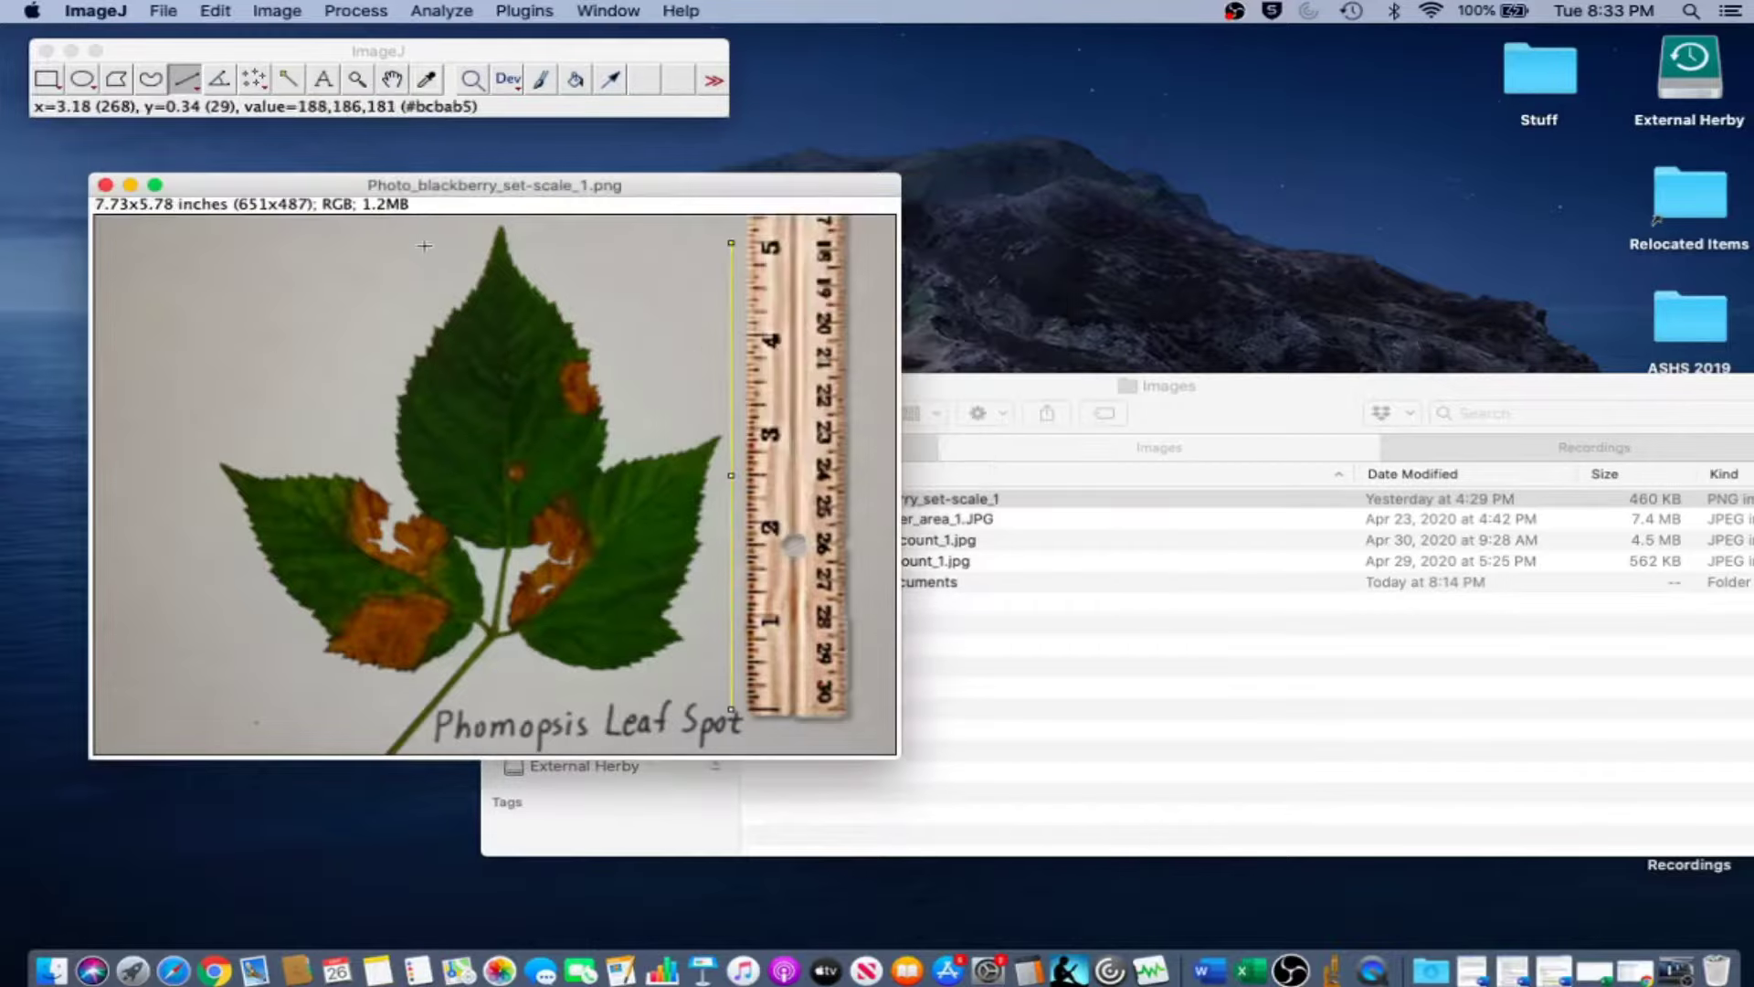
Save the scaled blackberry image as the TIFF file Photo_blackberry_set-scale_1.tif in the Images folder.
left_click(160, 10)
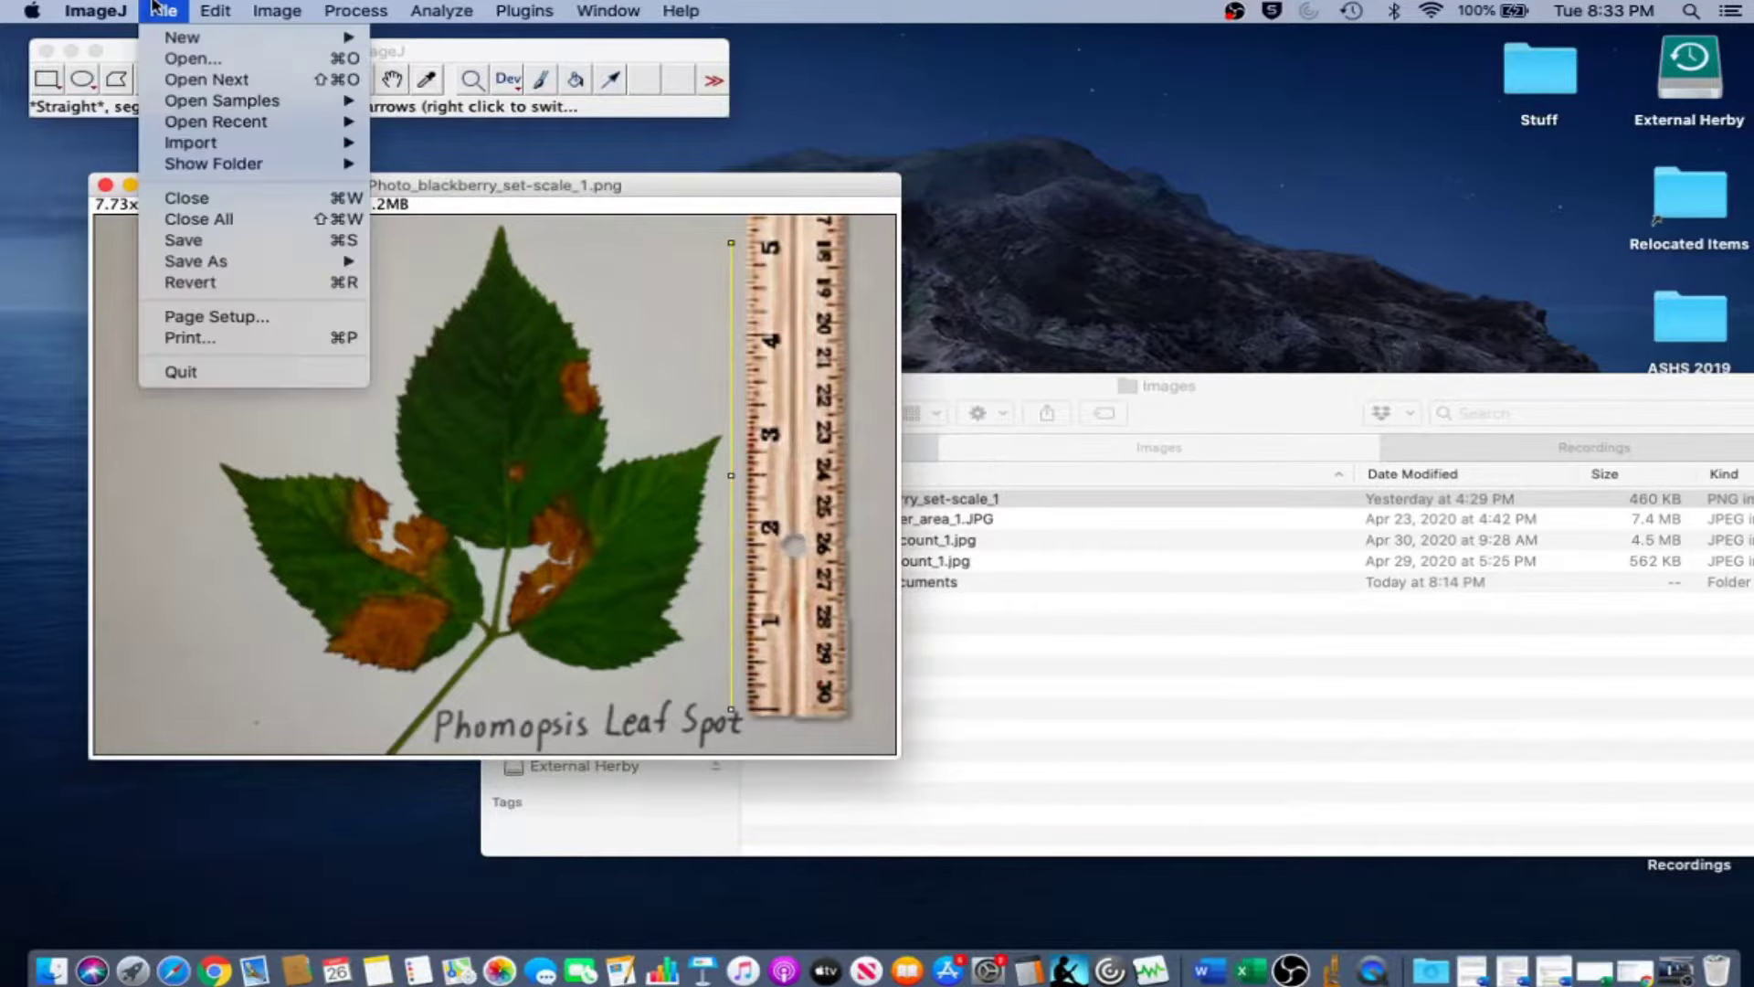
mouse_move(215, 264)
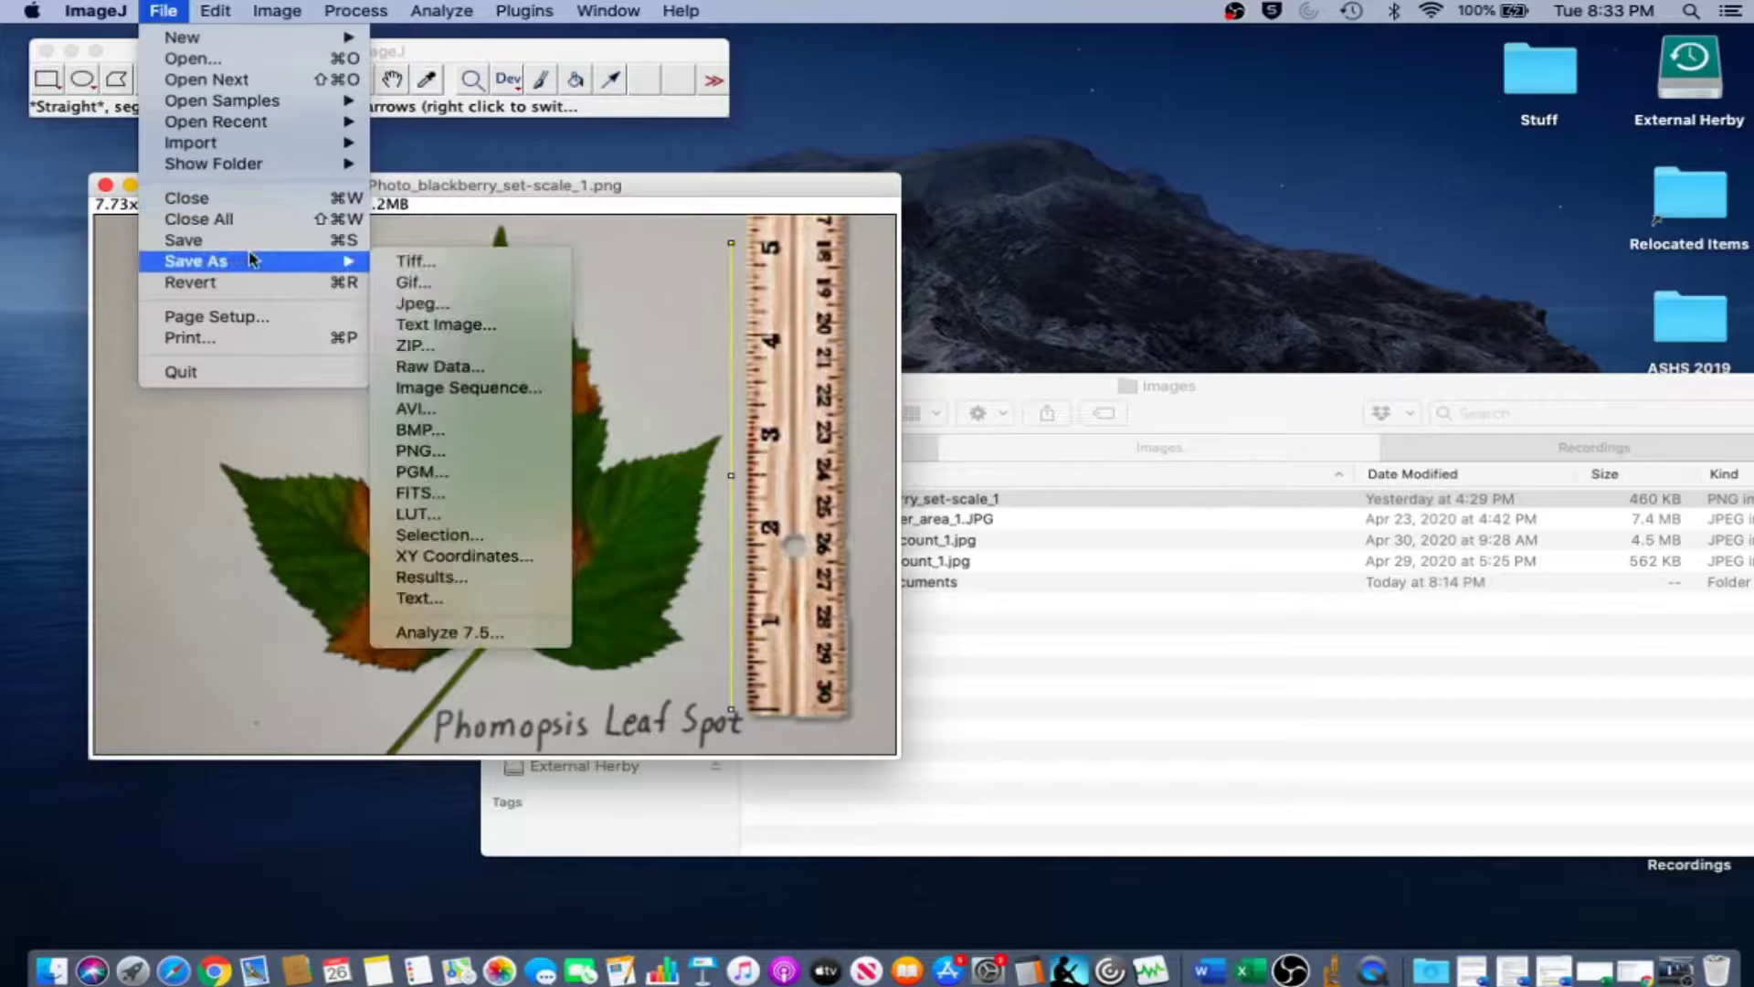
left_click(416, 264)
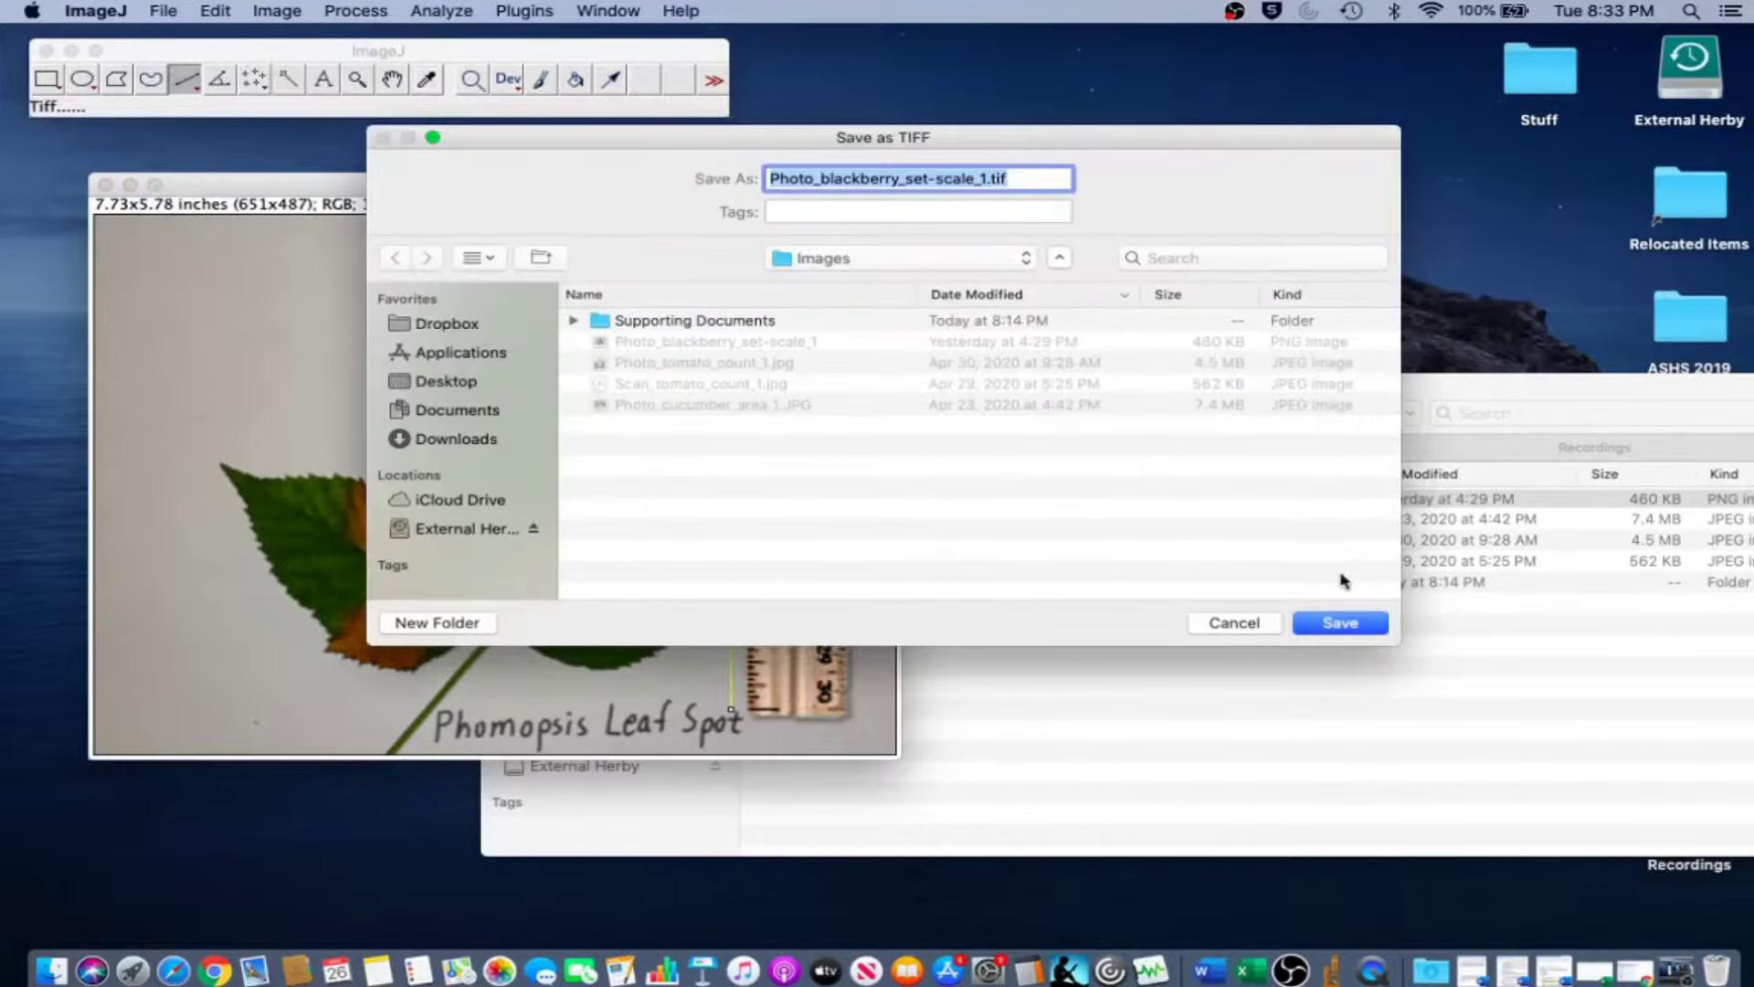
left_click(1348, 626)
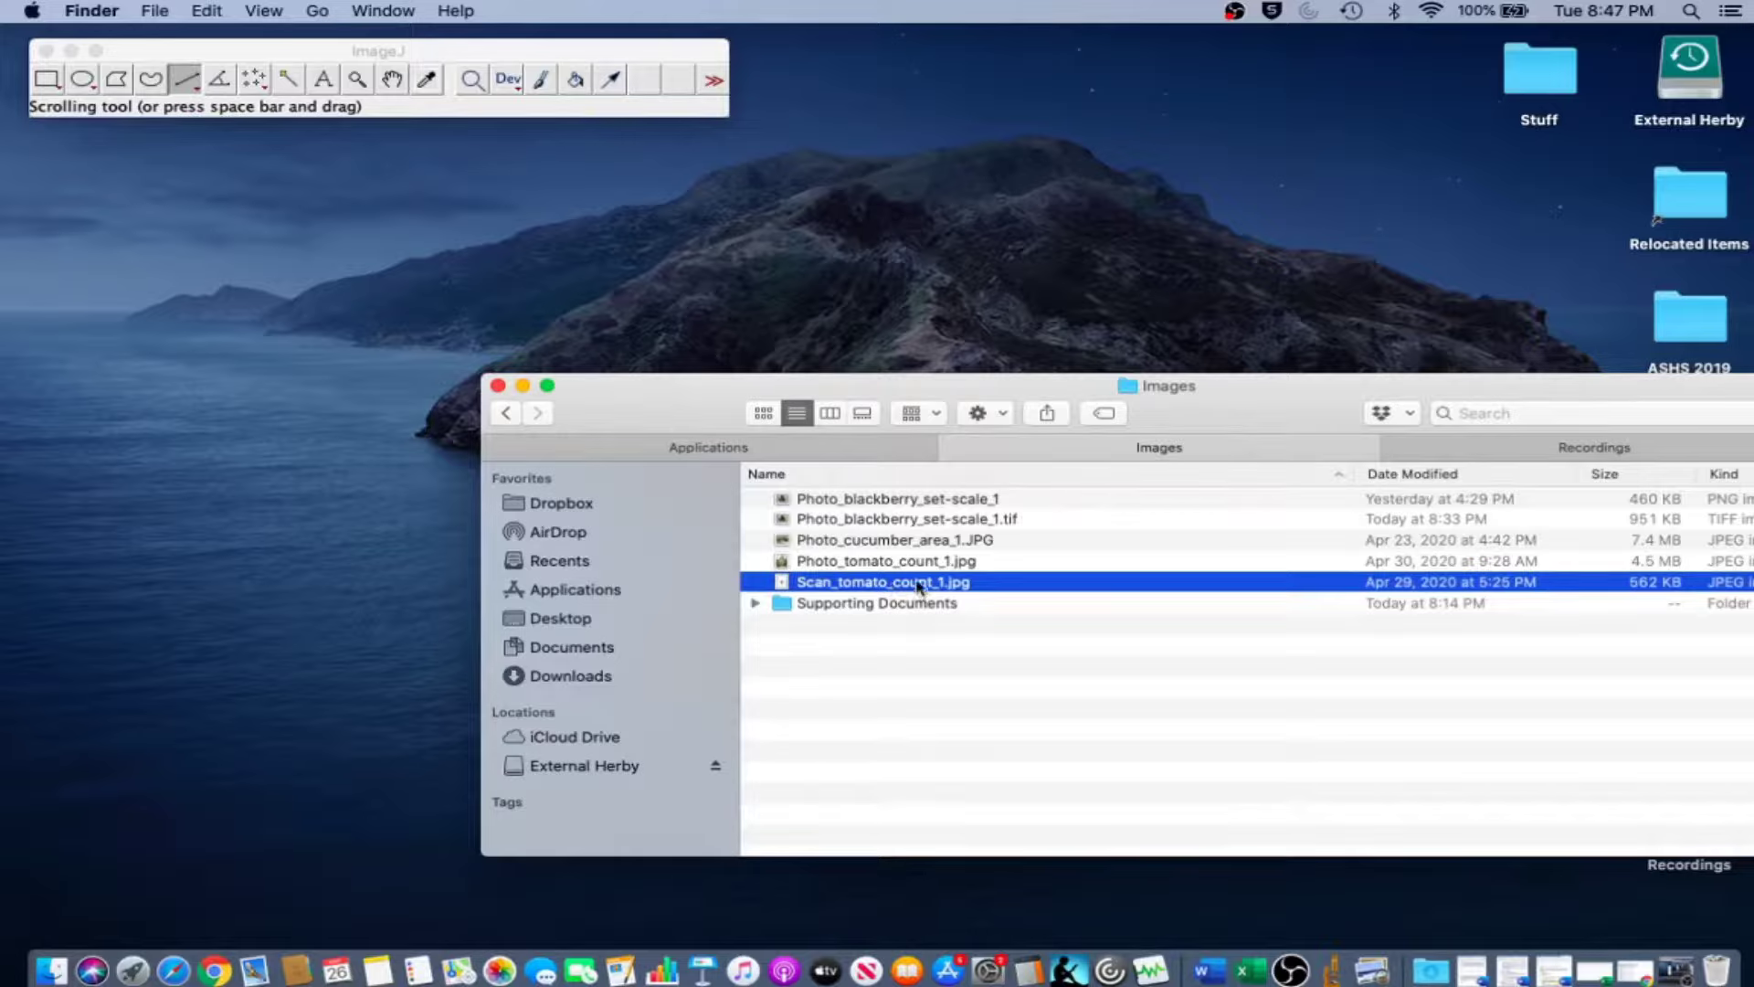
Open Scan_tomato_count_1.jpg in Preview and bring up its image dimensions.
double_click(918, 583)
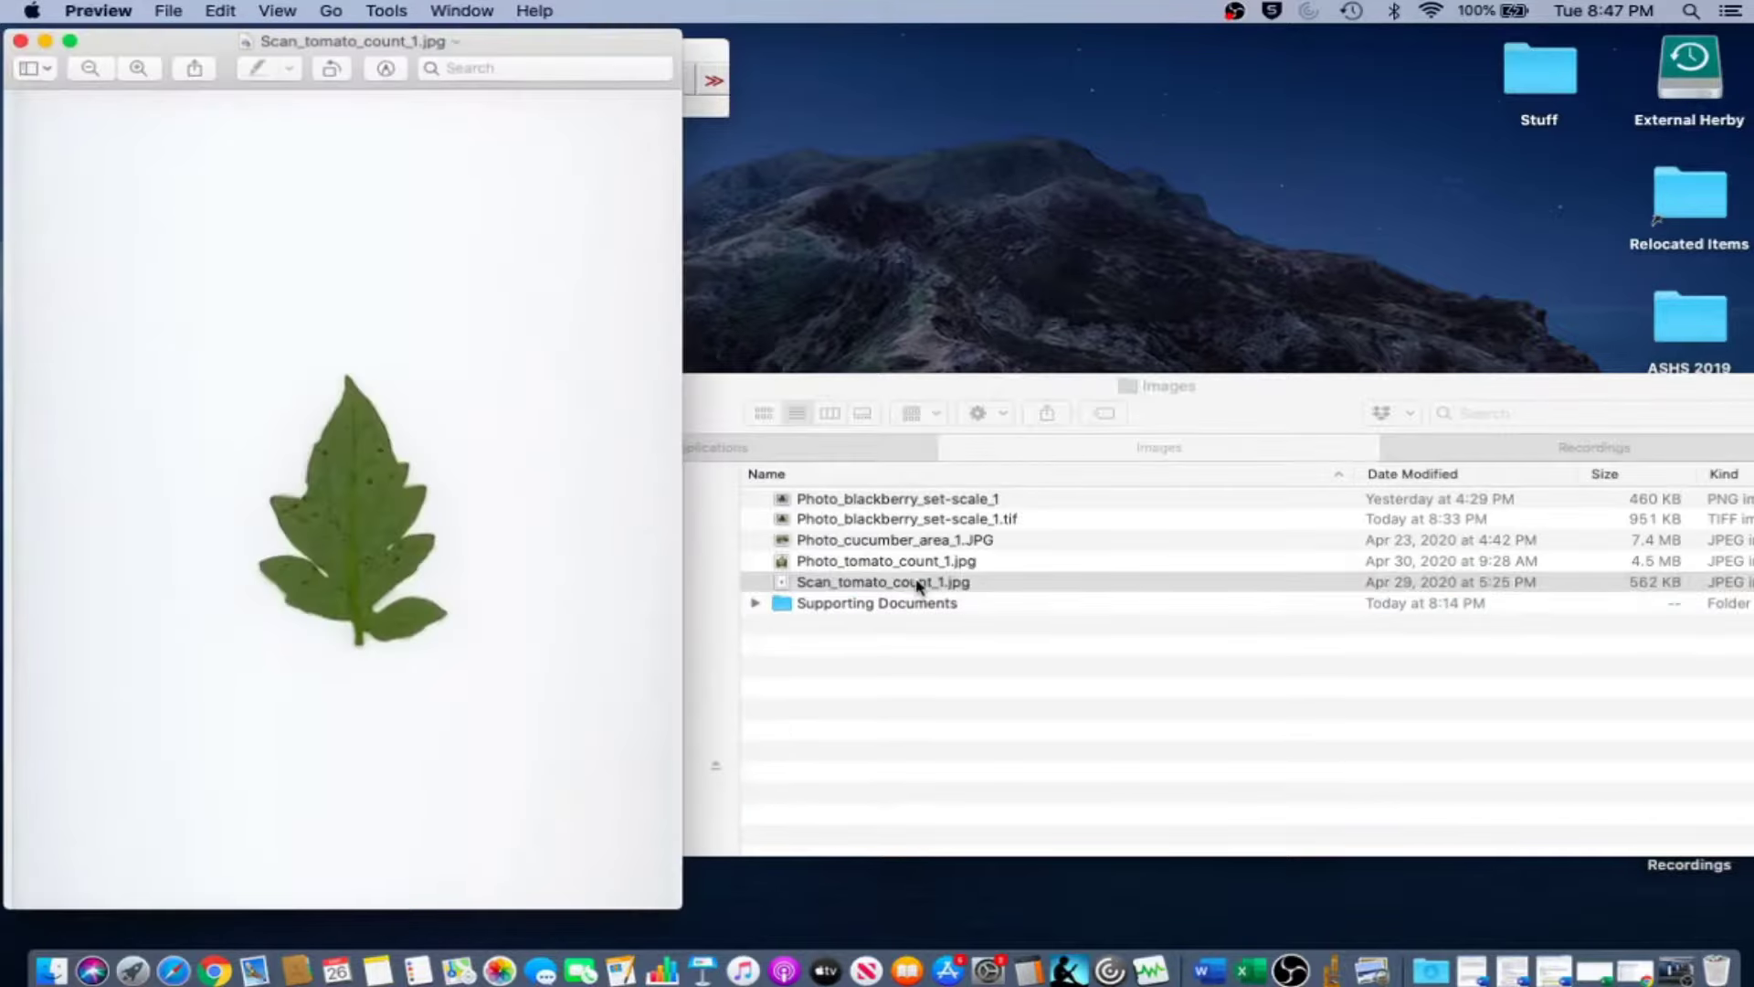
left_click(382, 9)
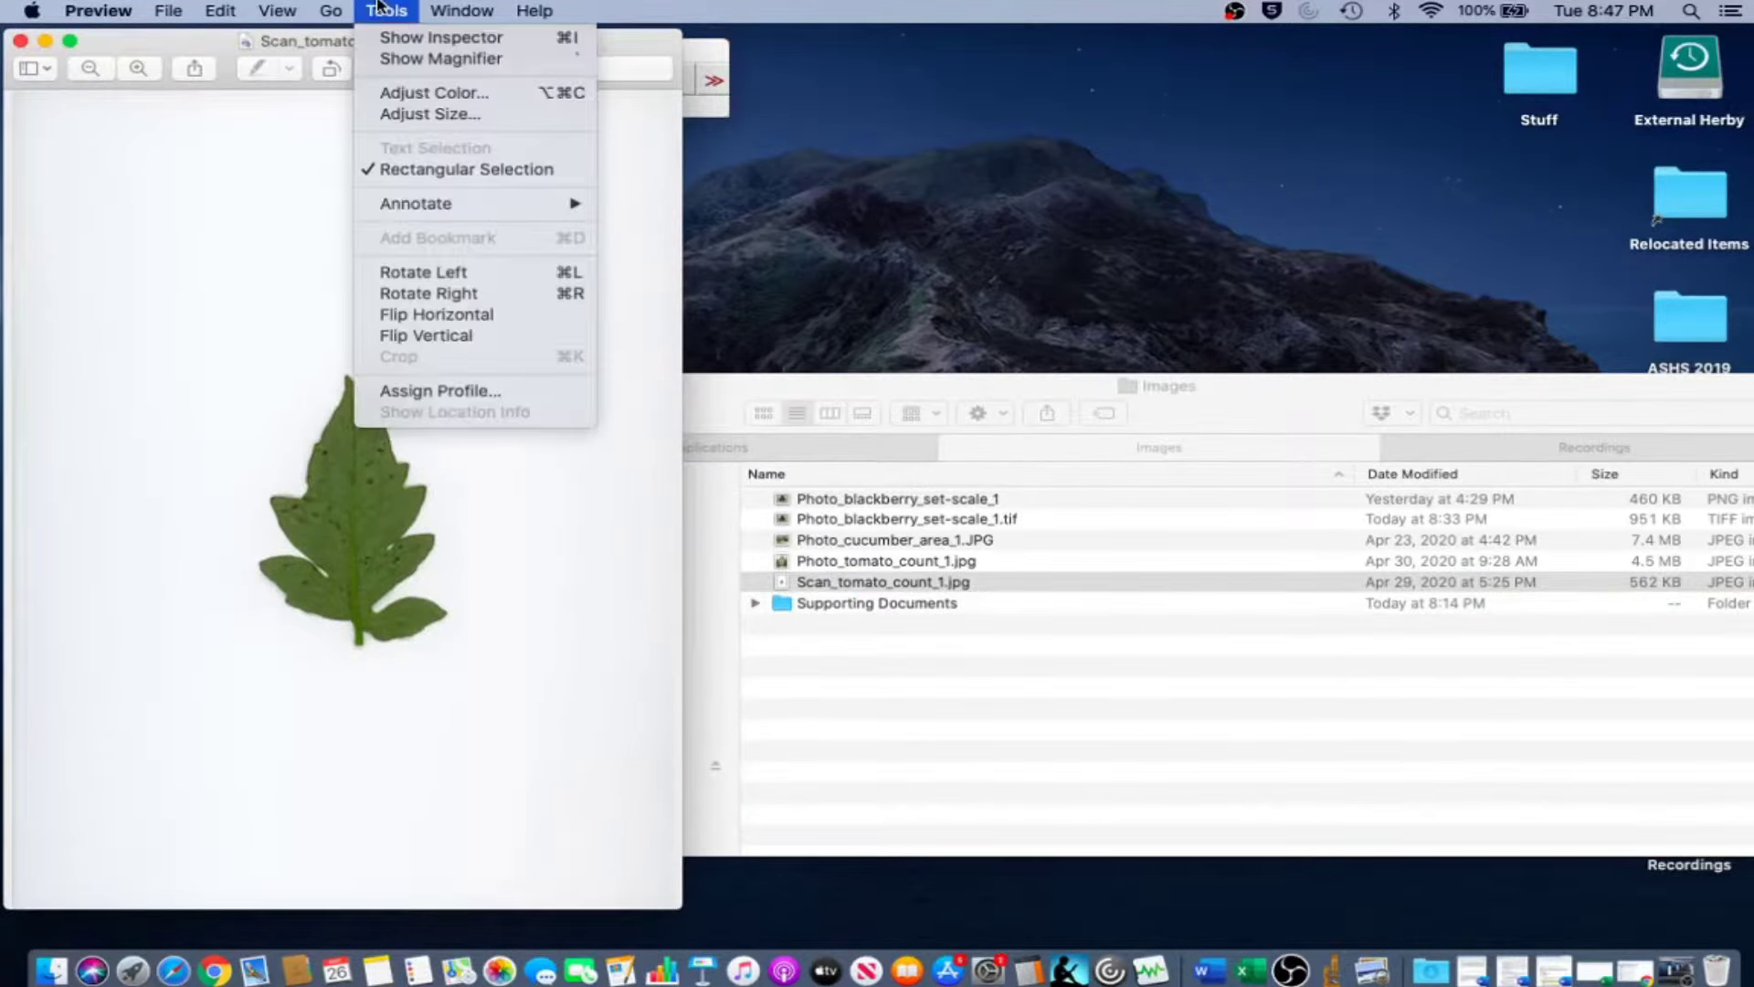
left_click(428, 113)
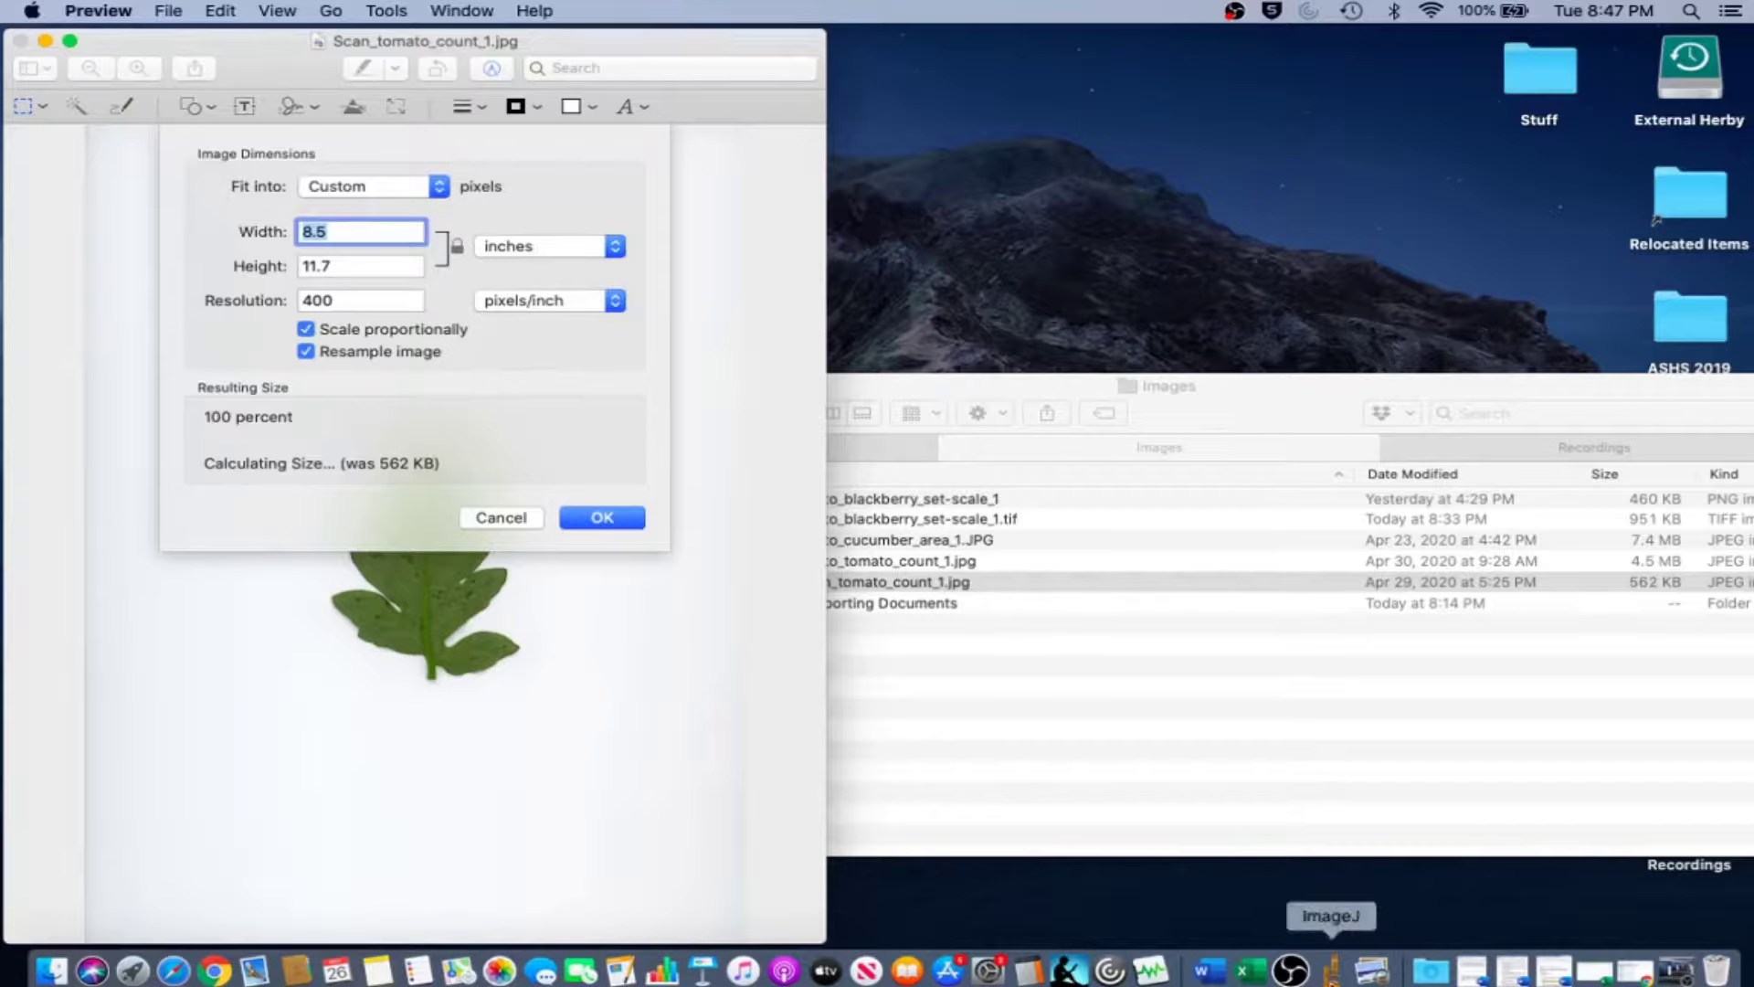
Switch to ImageJ and open Scan_tomato_count_1.jpg there from the Images folder.
left_click(1331, 971)
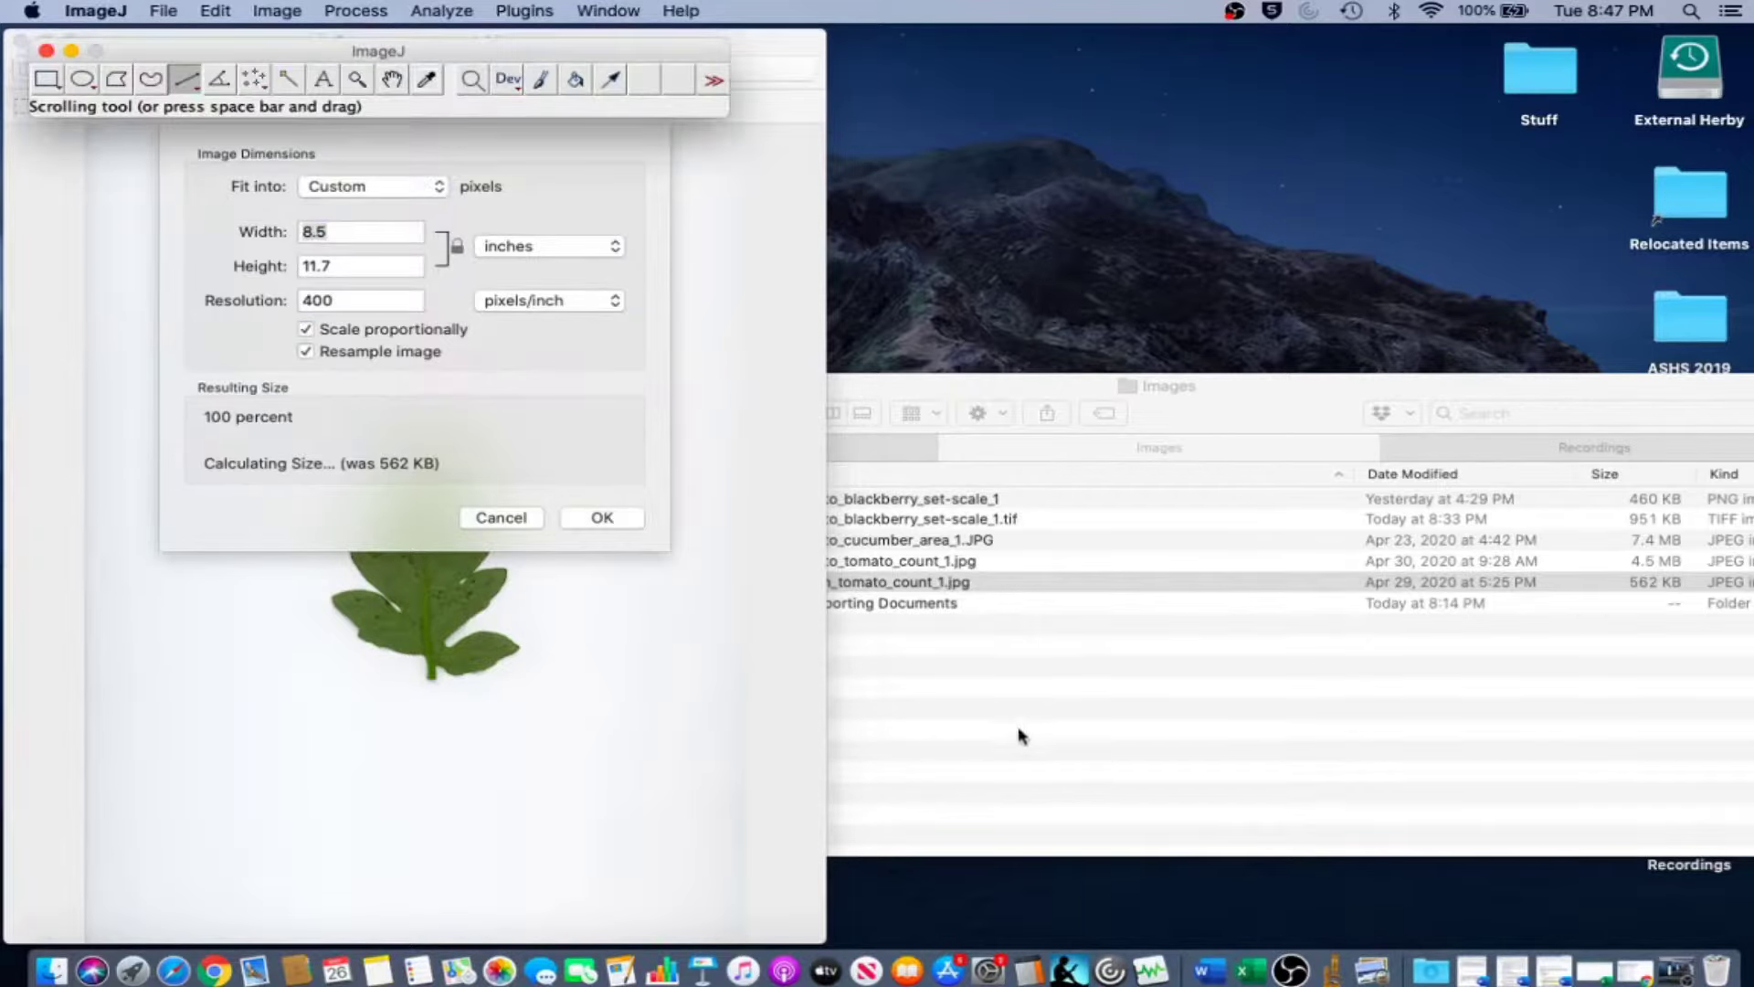
left_click(1022, 735)
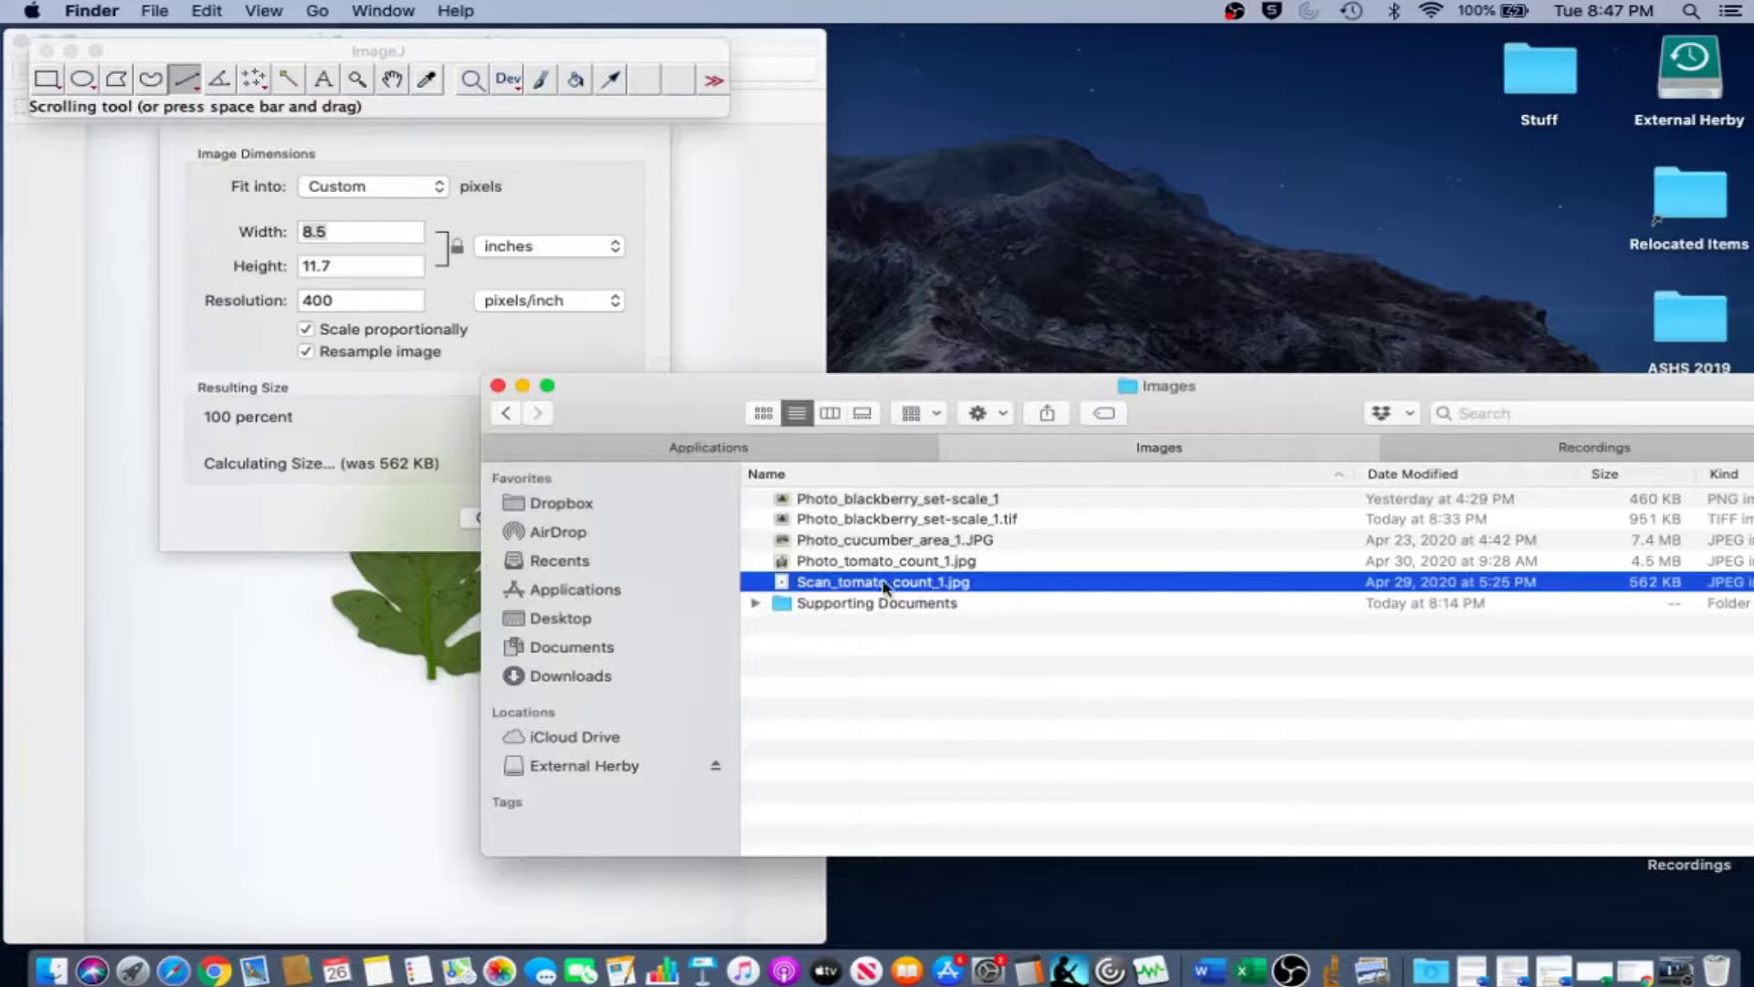
left_click_drag(867, 586, 436, 110)
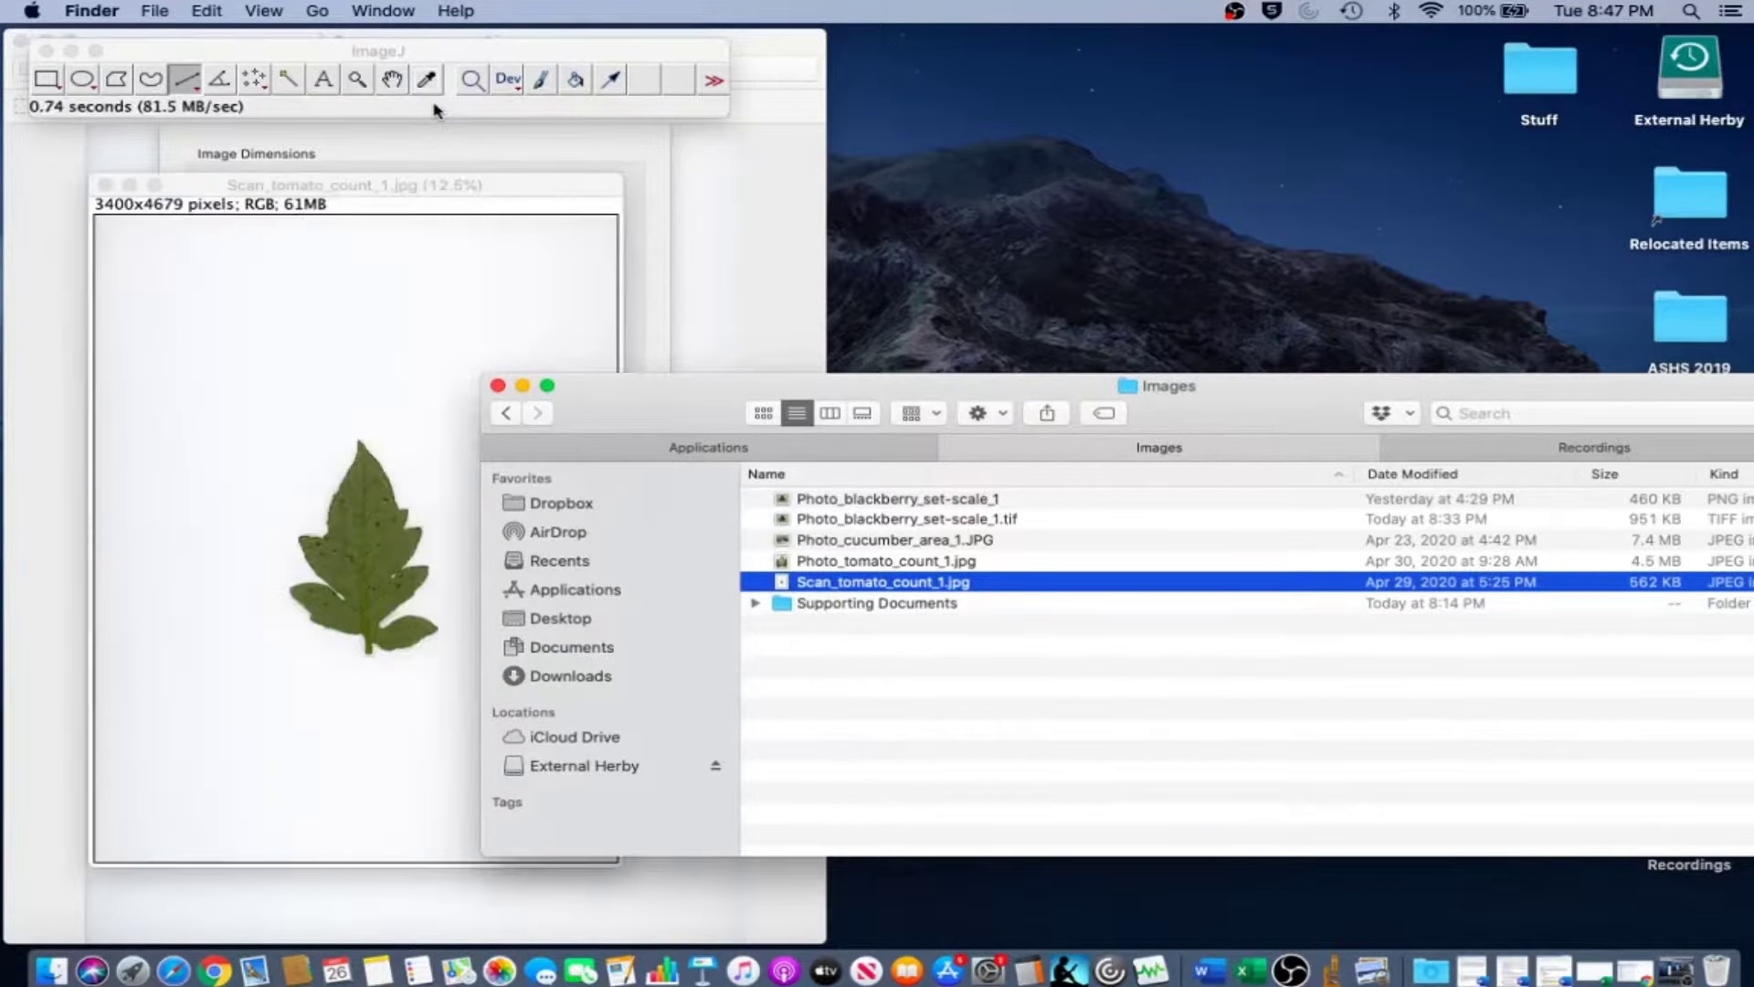
left_click(411, 313)
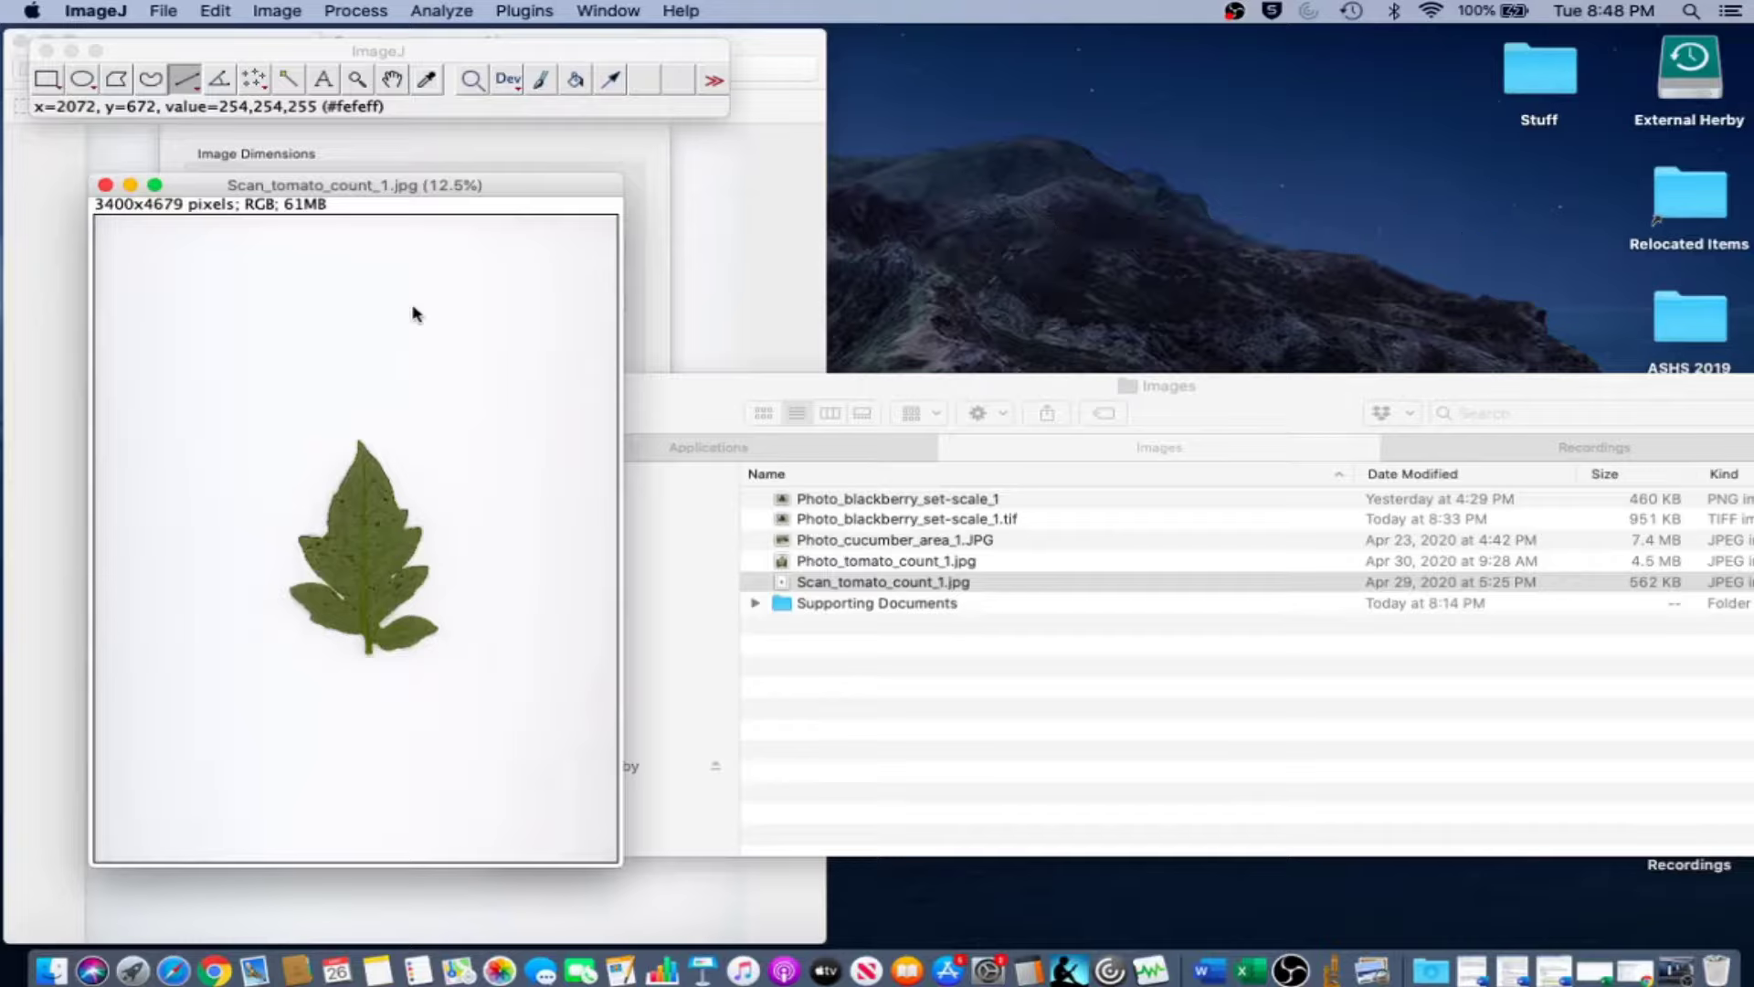
Set the tomato scan's scale to 3400 pixels for a known distance of 8.5, with inch as the unit of length.
left_click(427, 11)
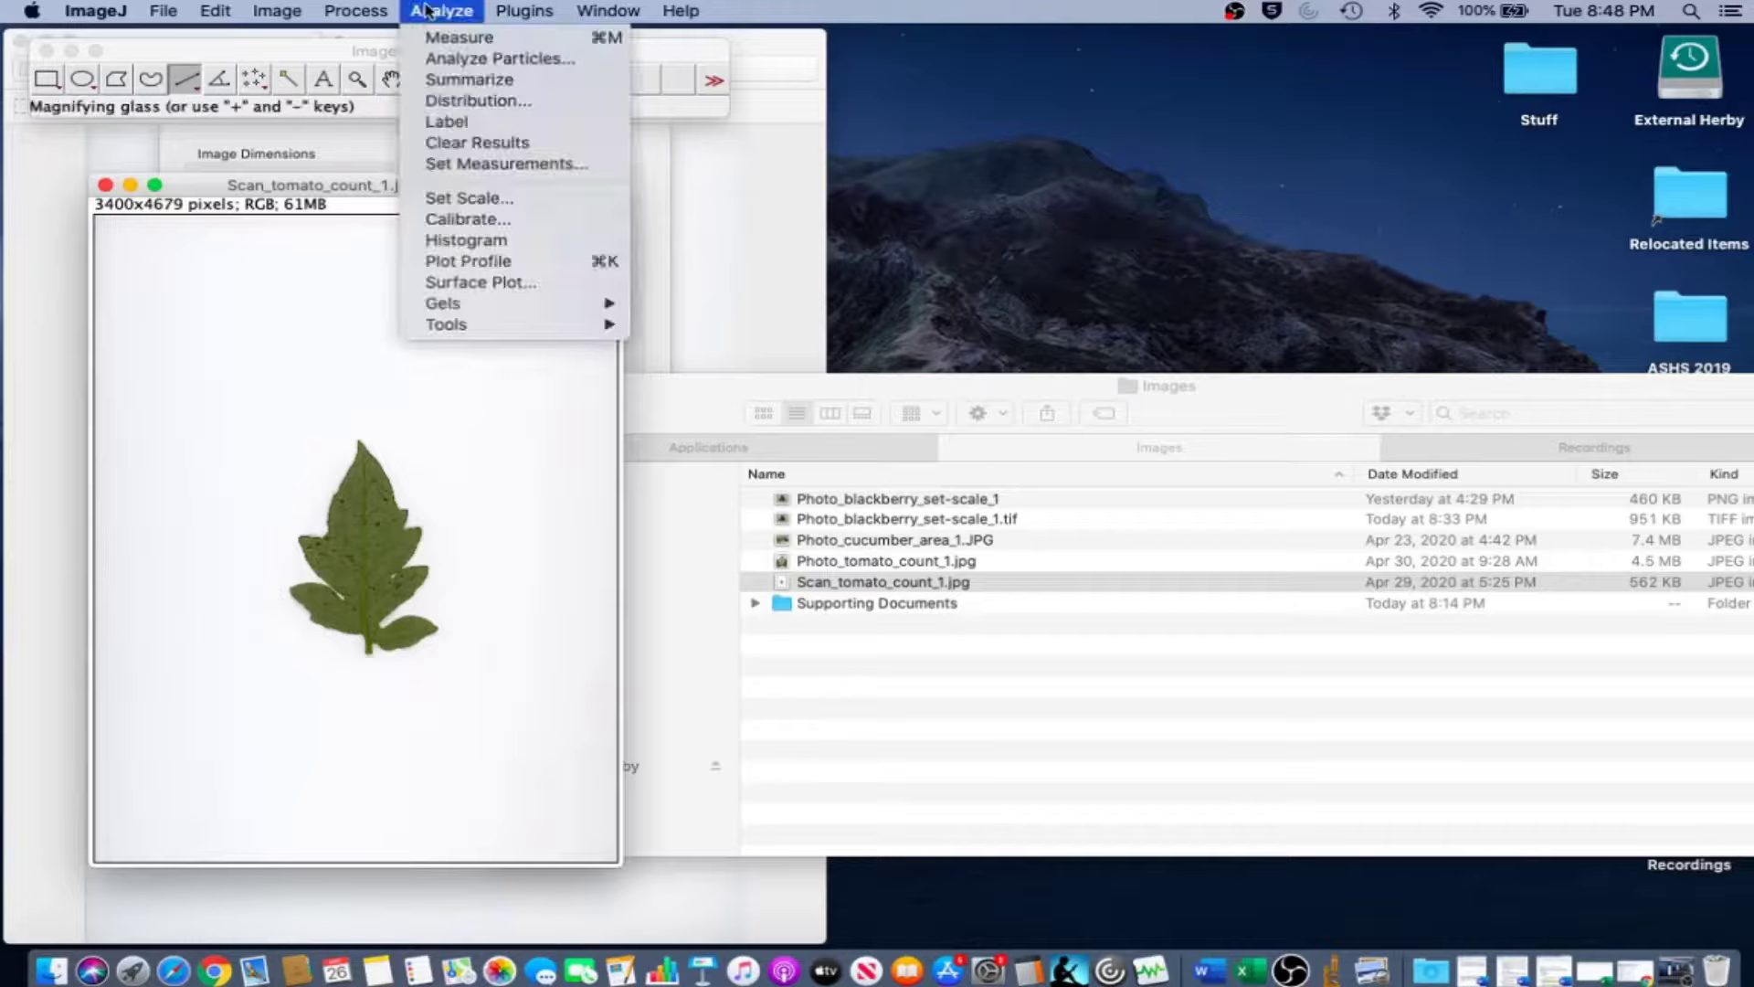
left_click(463, 202)
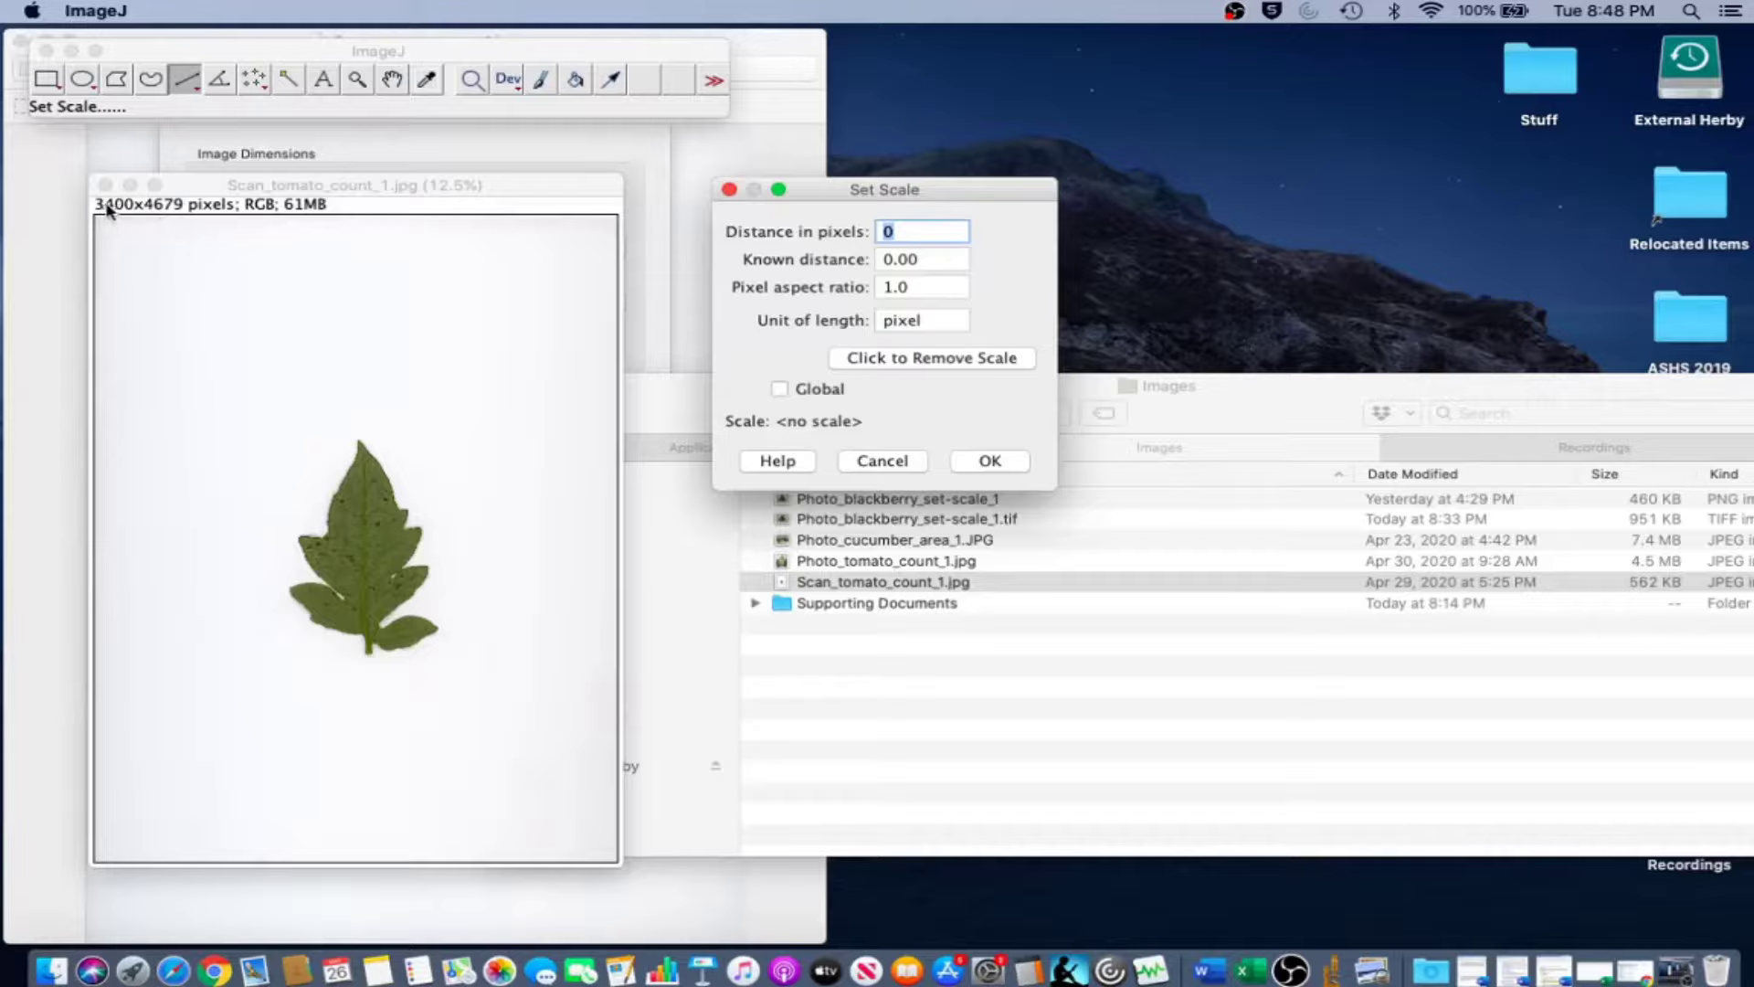
left_click(916, 231)
left_click_drag(916, 232, 878, 231)
type("3400")
left_click(768, 142)
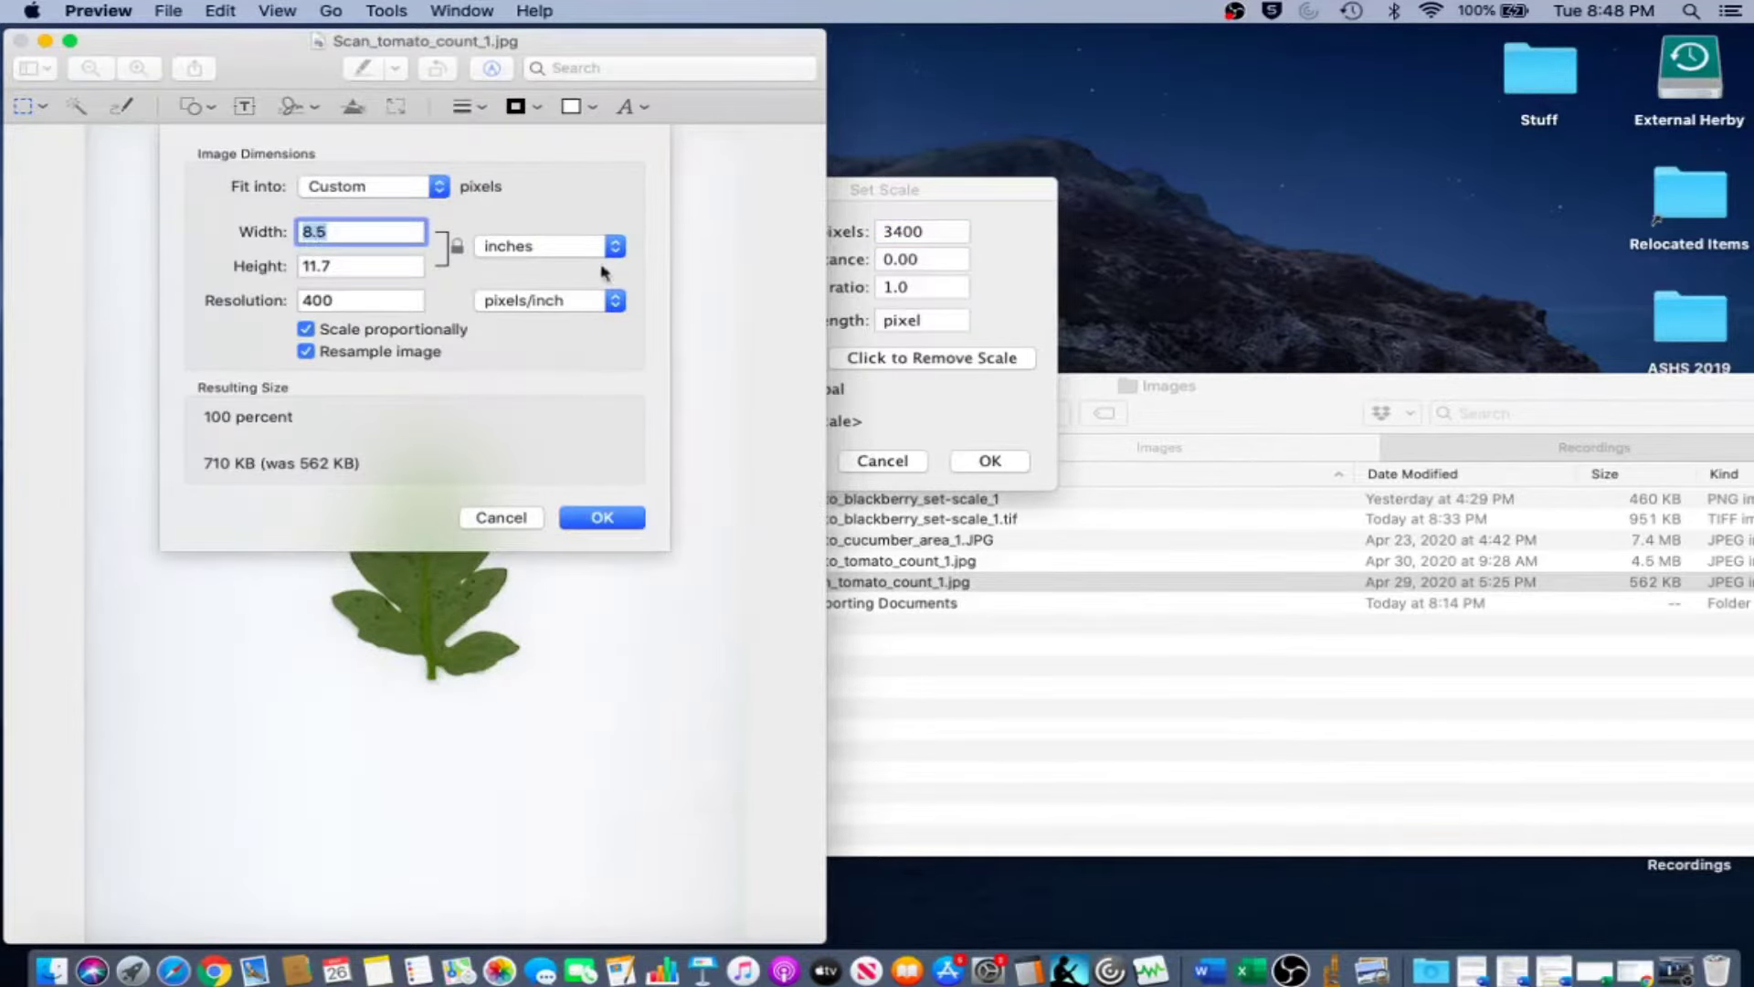
left_click(945, 265)
type("8.5")
double_click(935, 321)
type("inch")
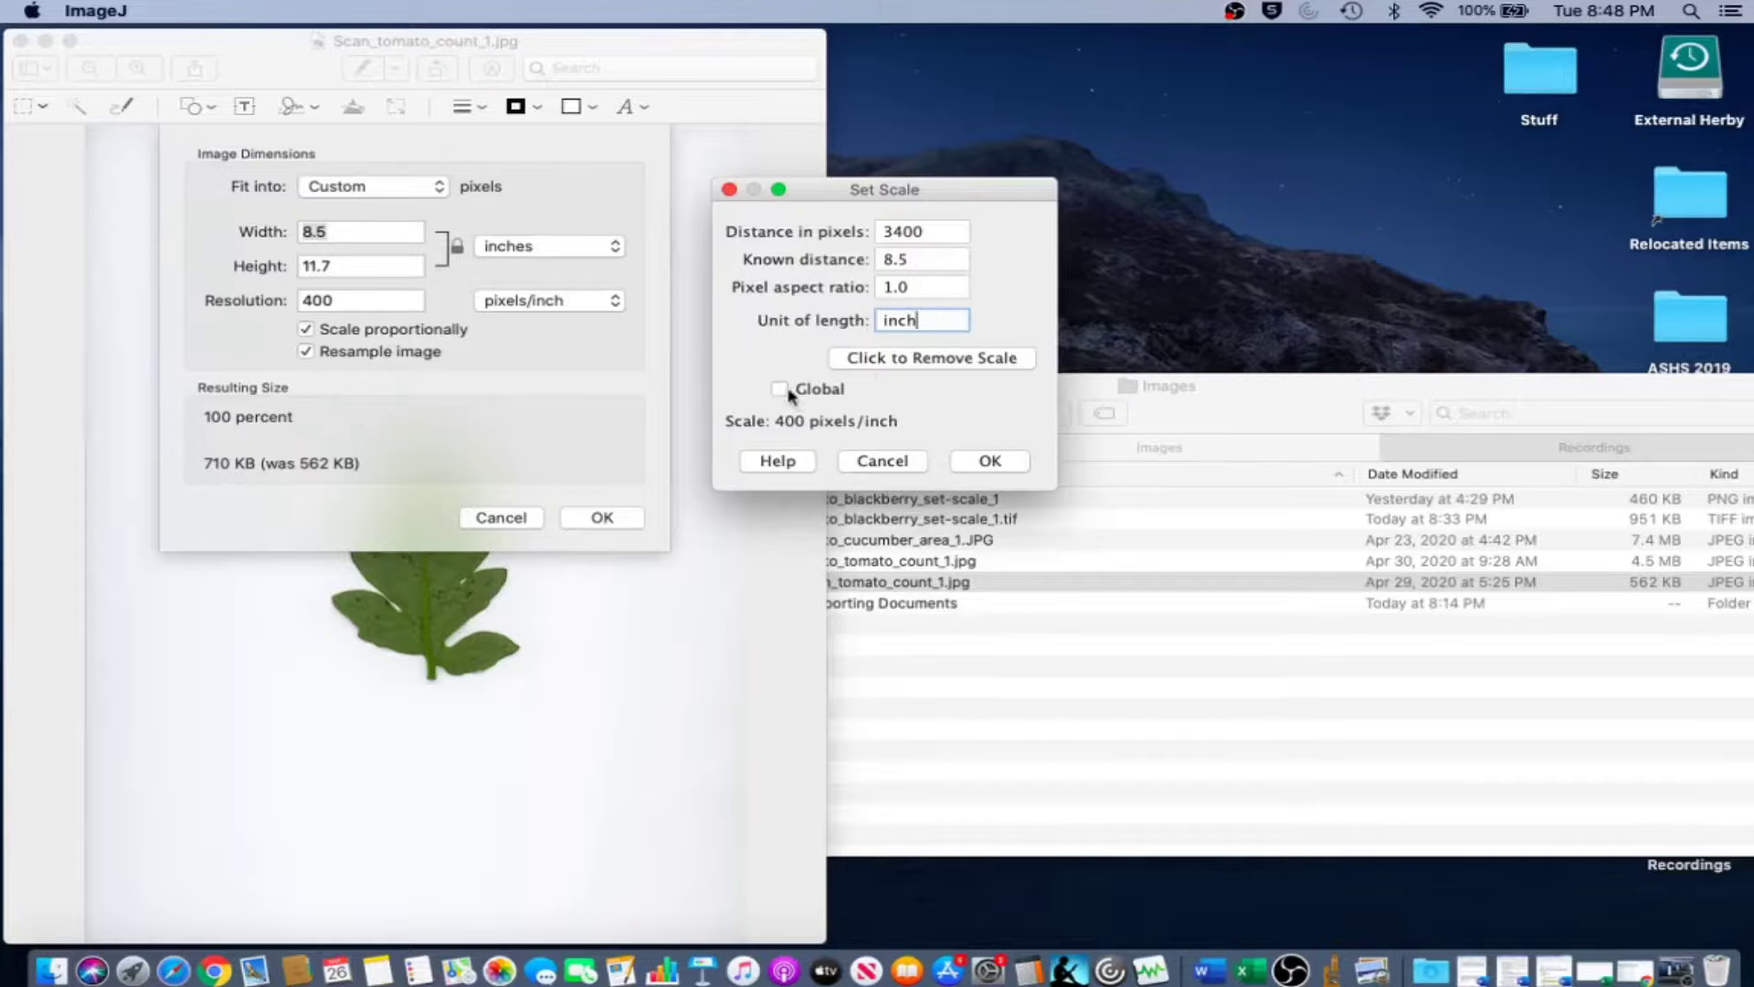
left_click(994, 464)
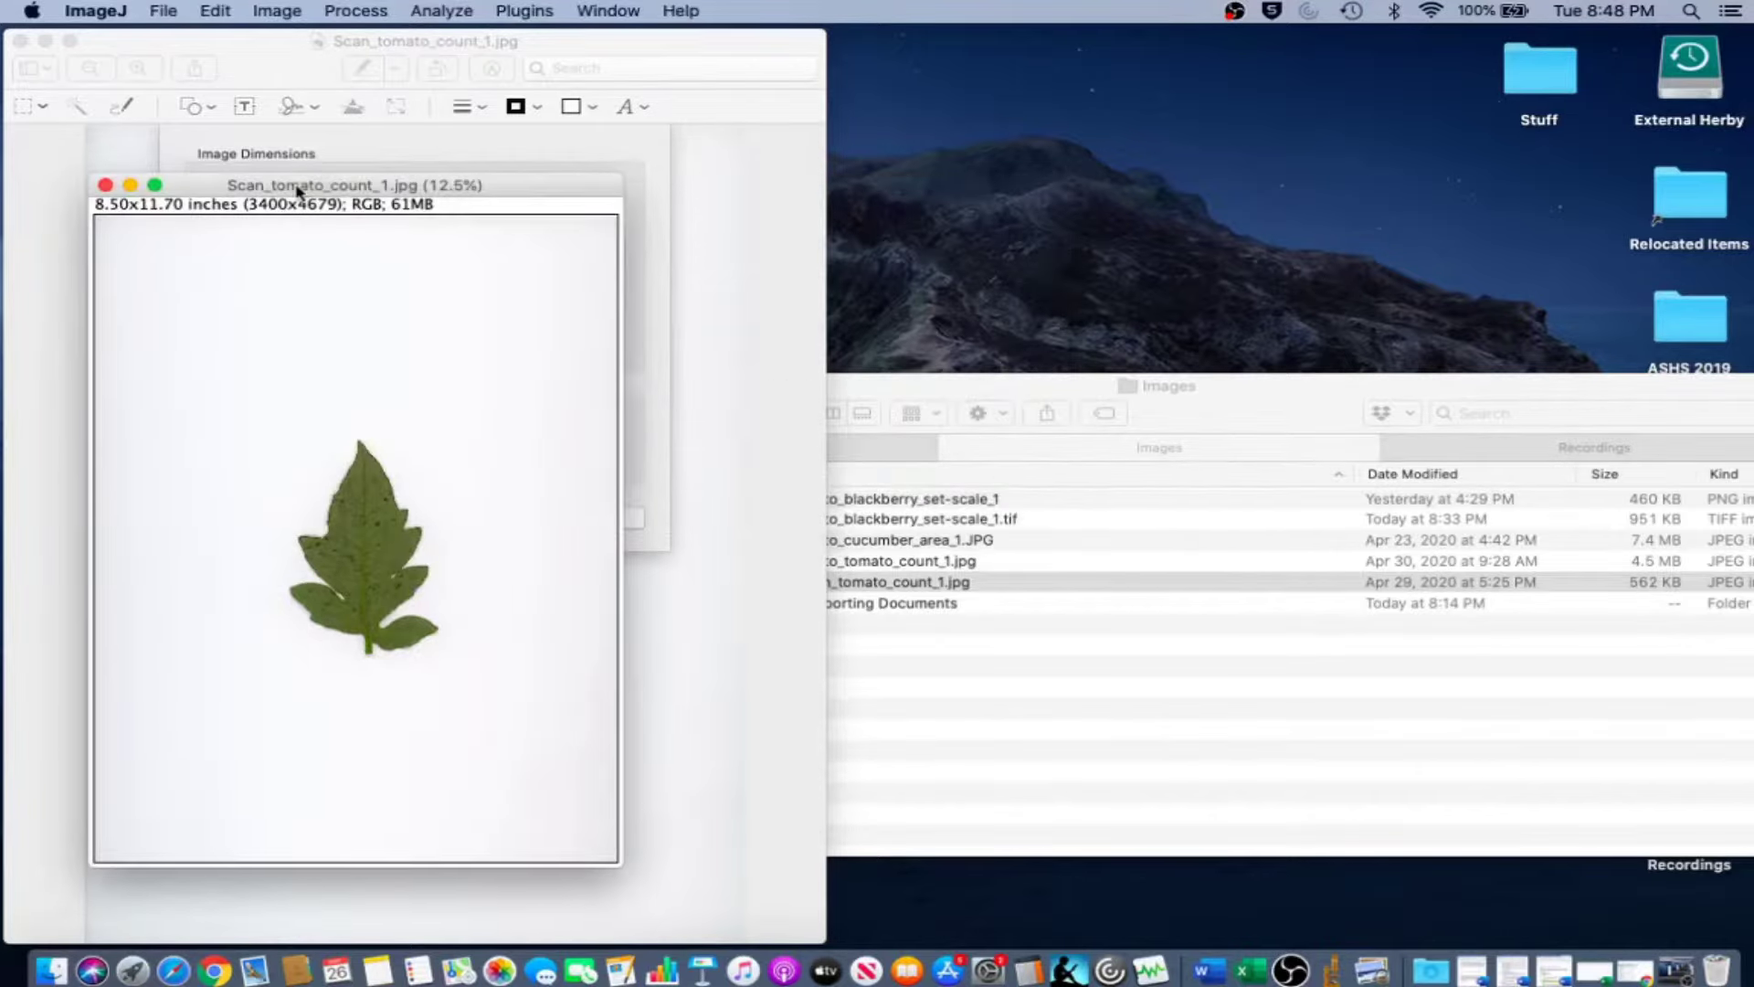
Save the scaled tomato scan as the TIFF file Scan_tomato_count_1.tif in the Images folder.
left_click(1332, 970)
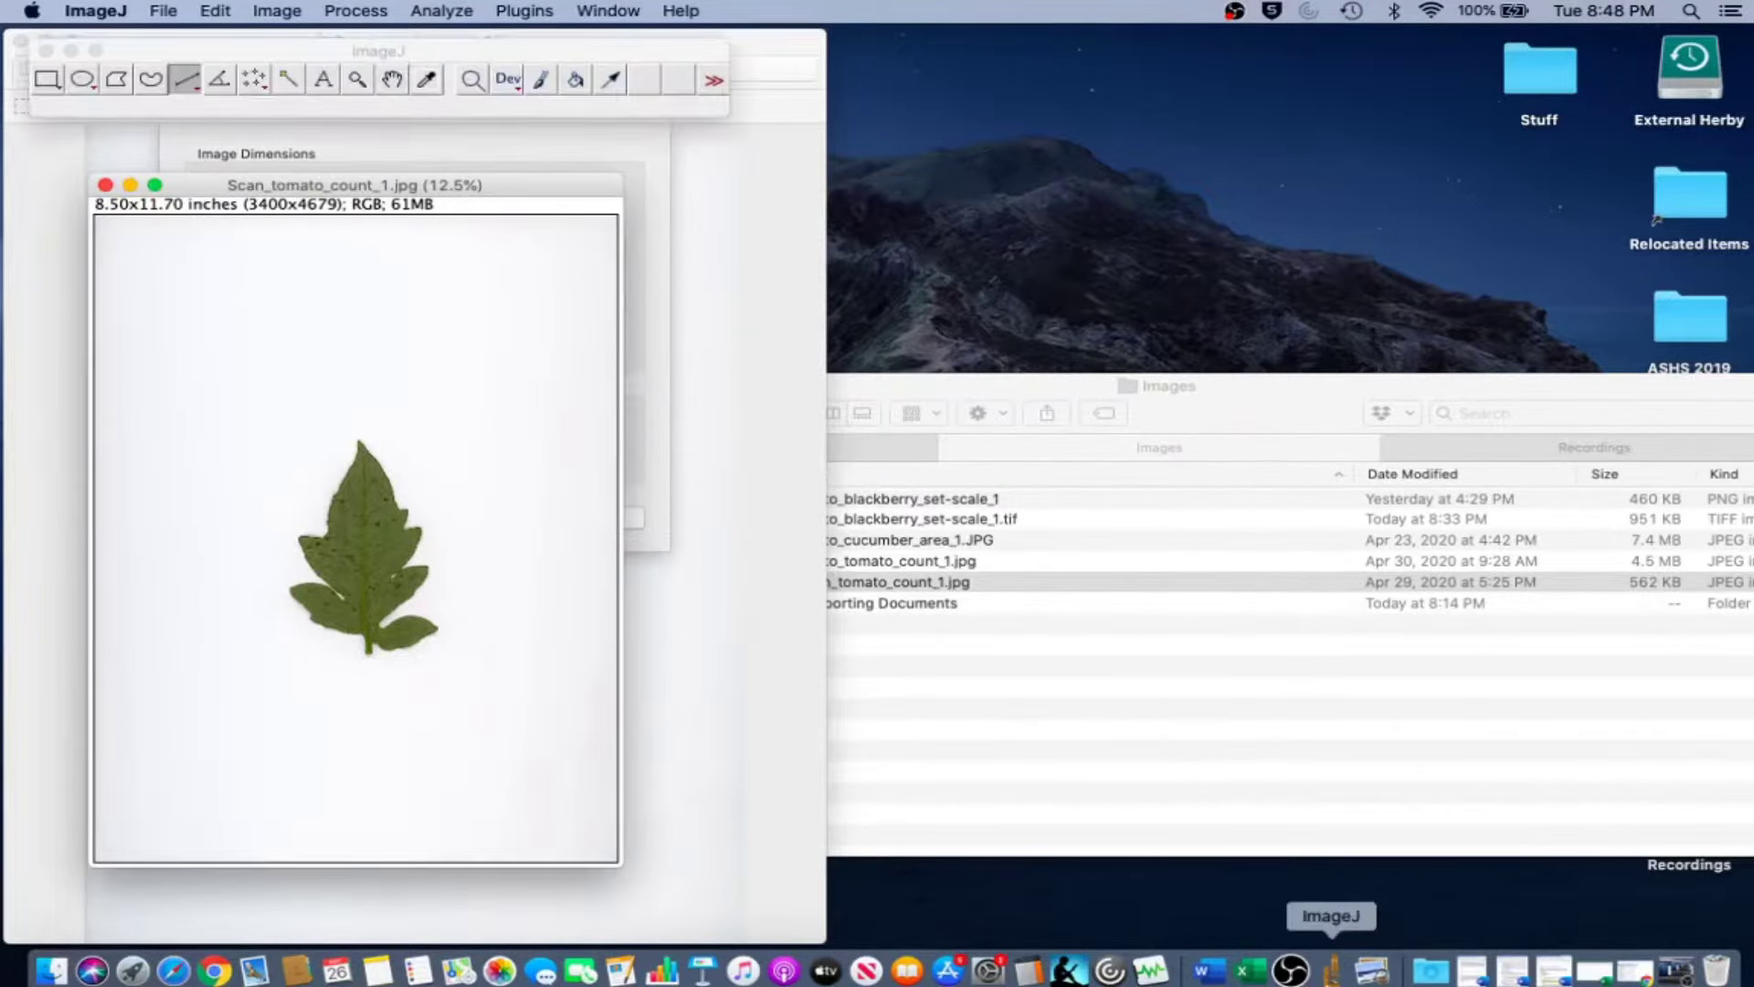
left_click(173, 8)
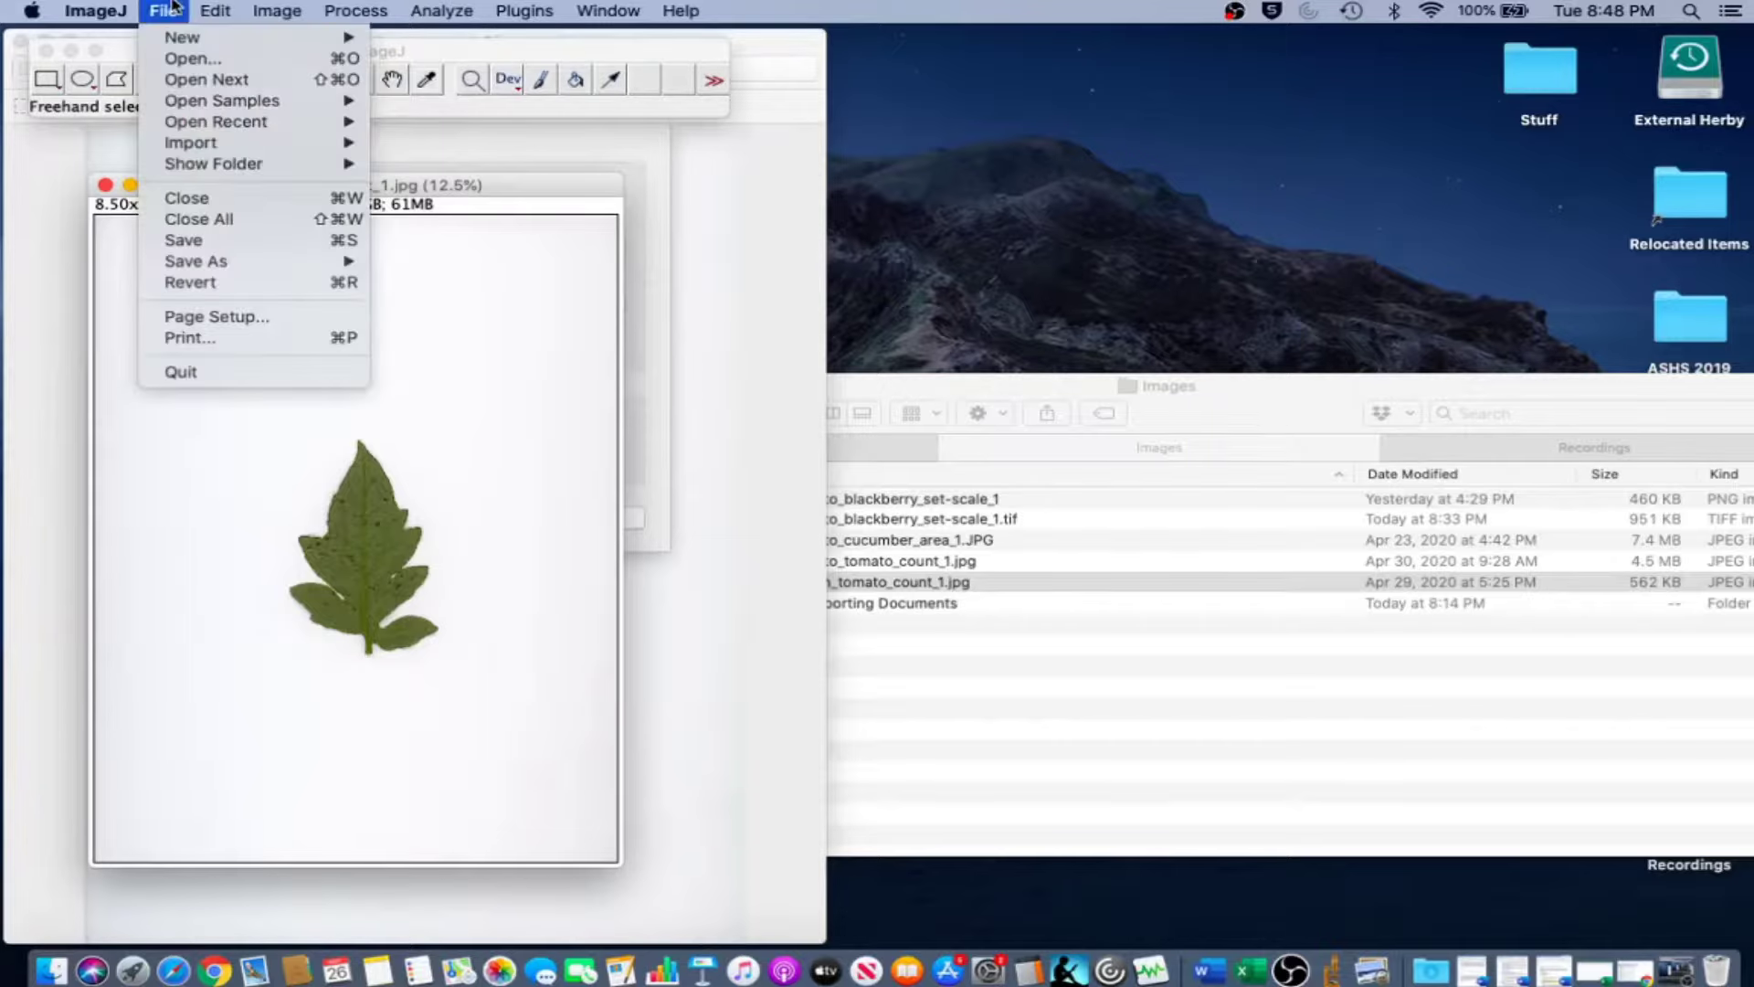
mouse_move(224, 264)
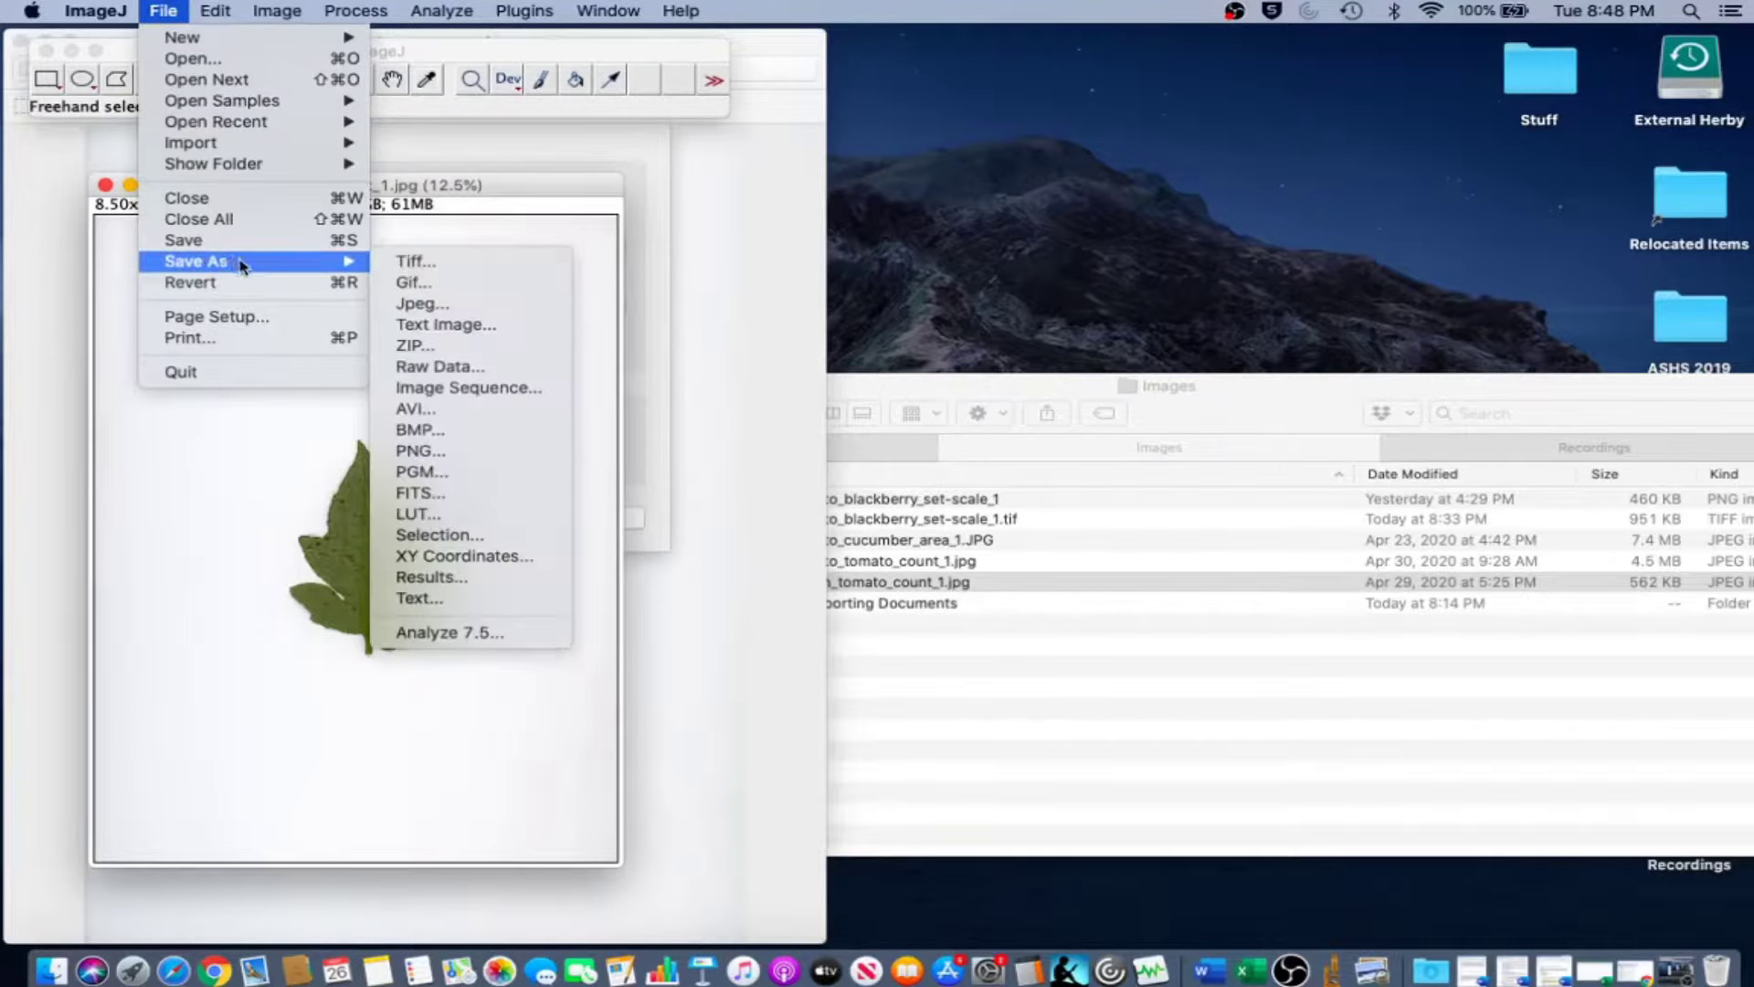
left_click(415, 261)
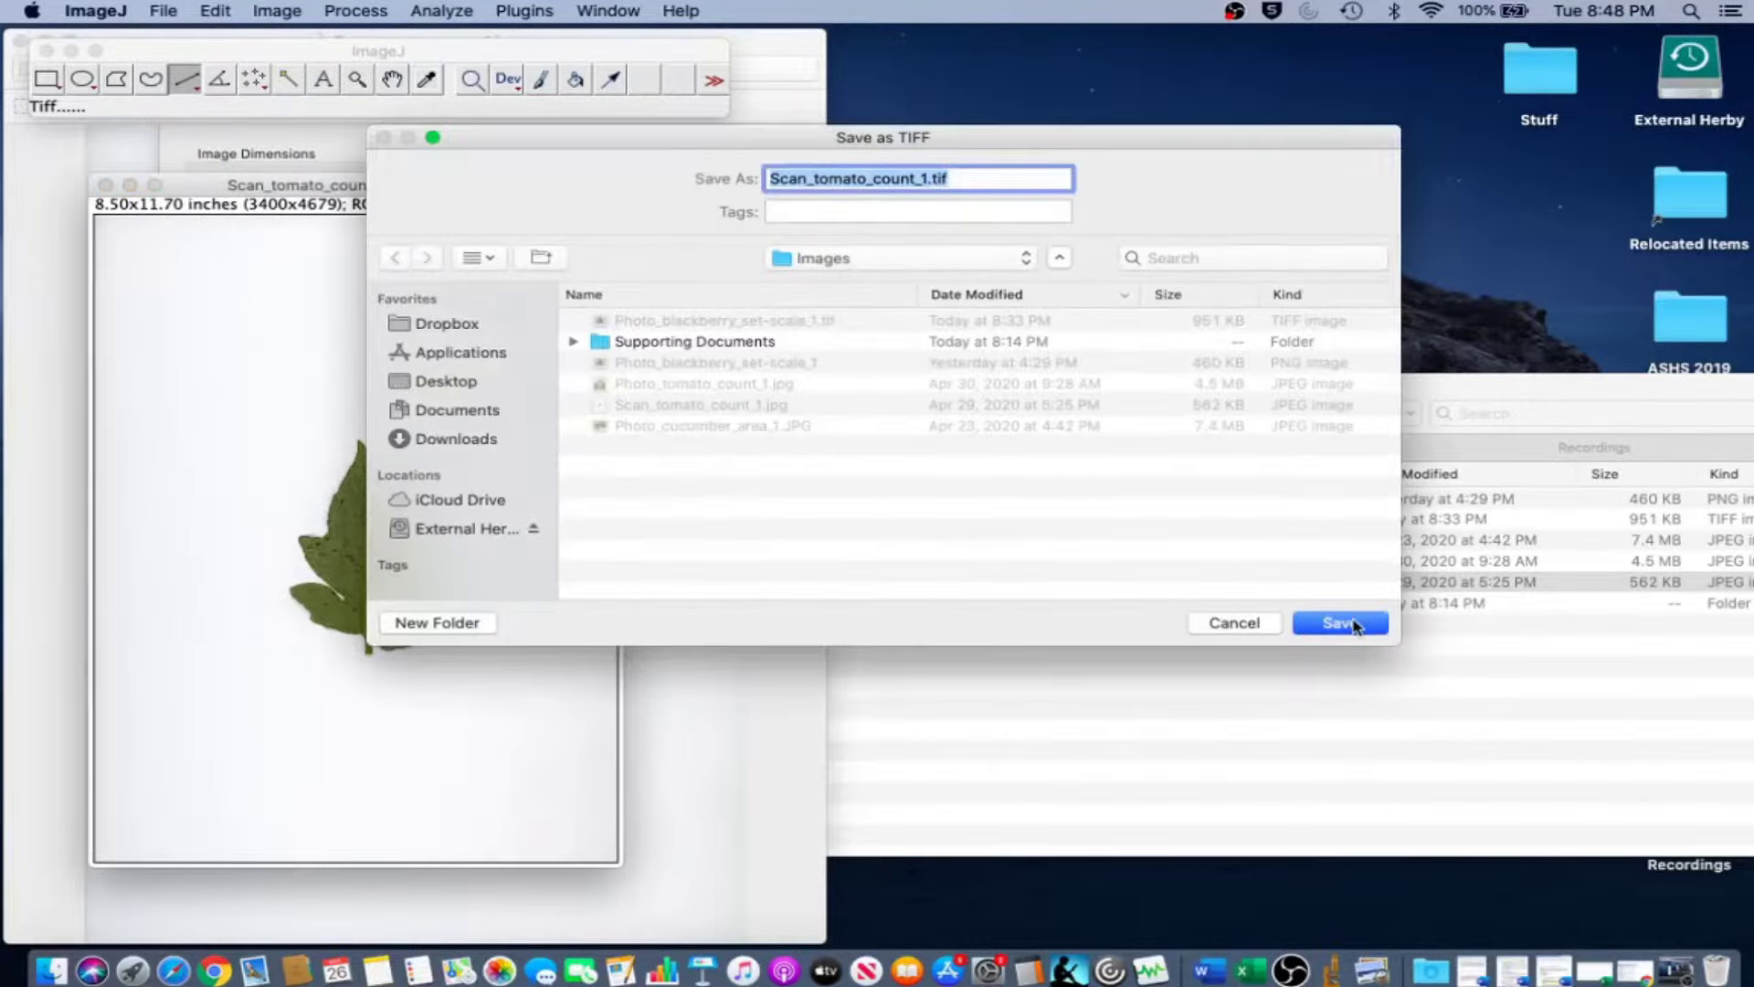
left_click(1356, 624)
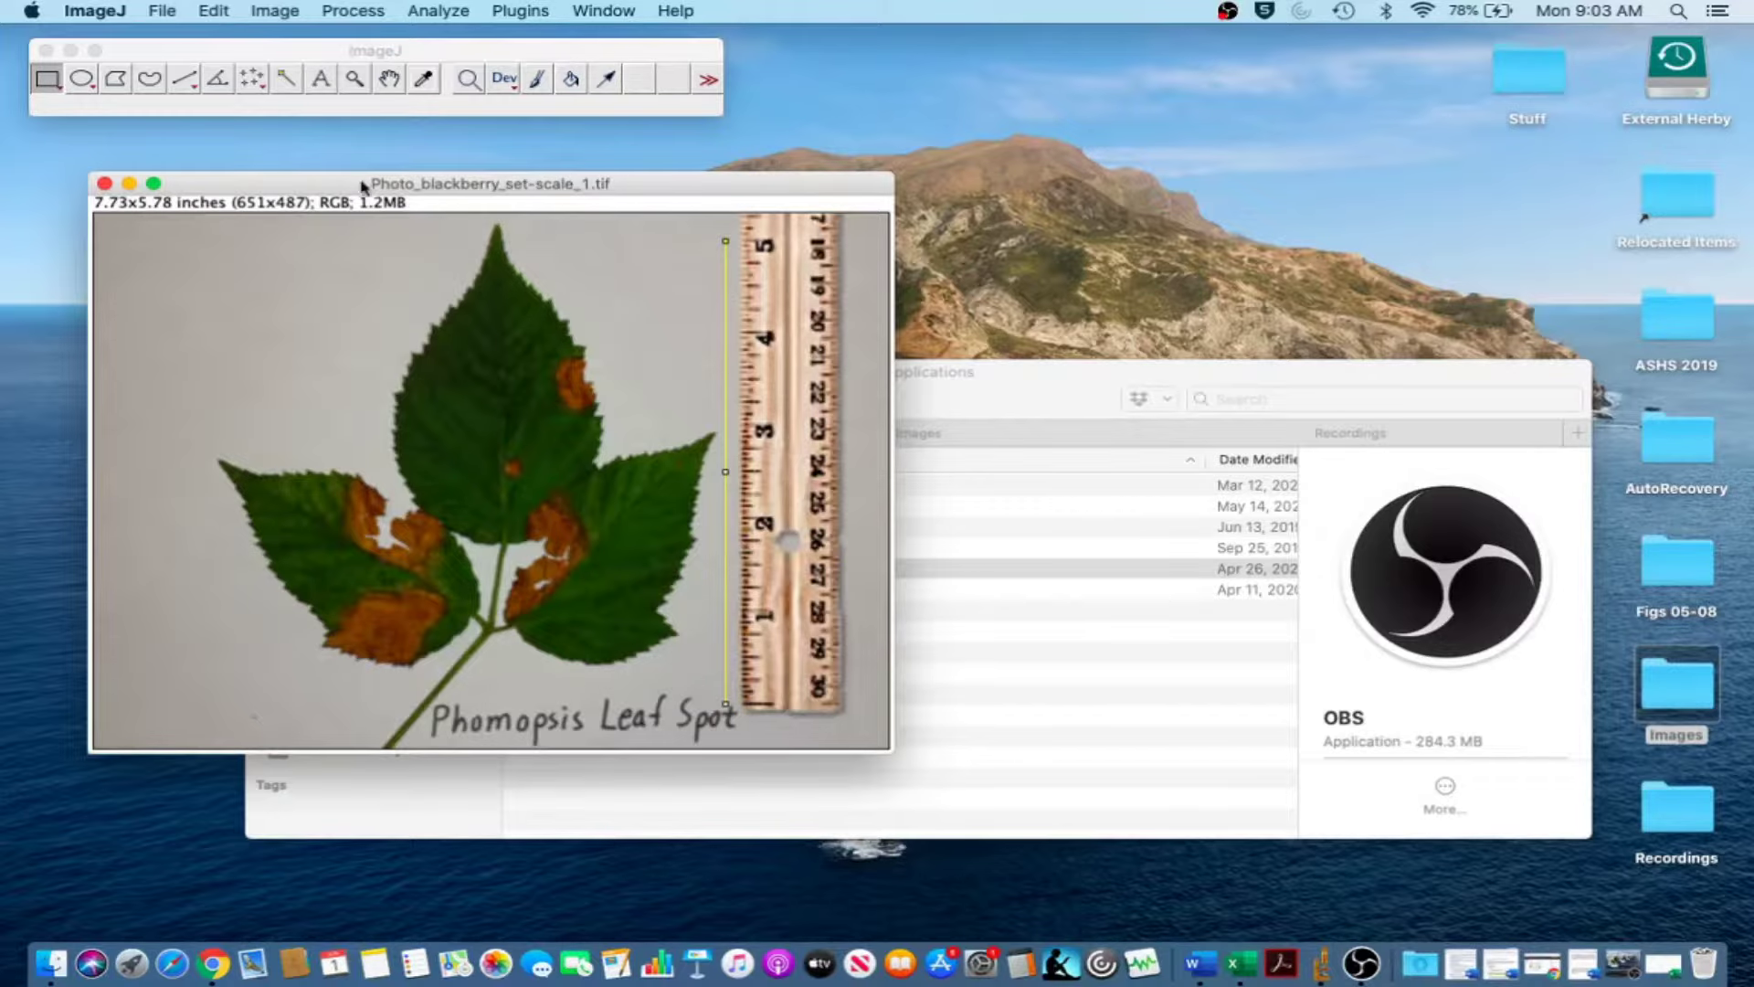
left_click_drag(276, 188, 278, 192)
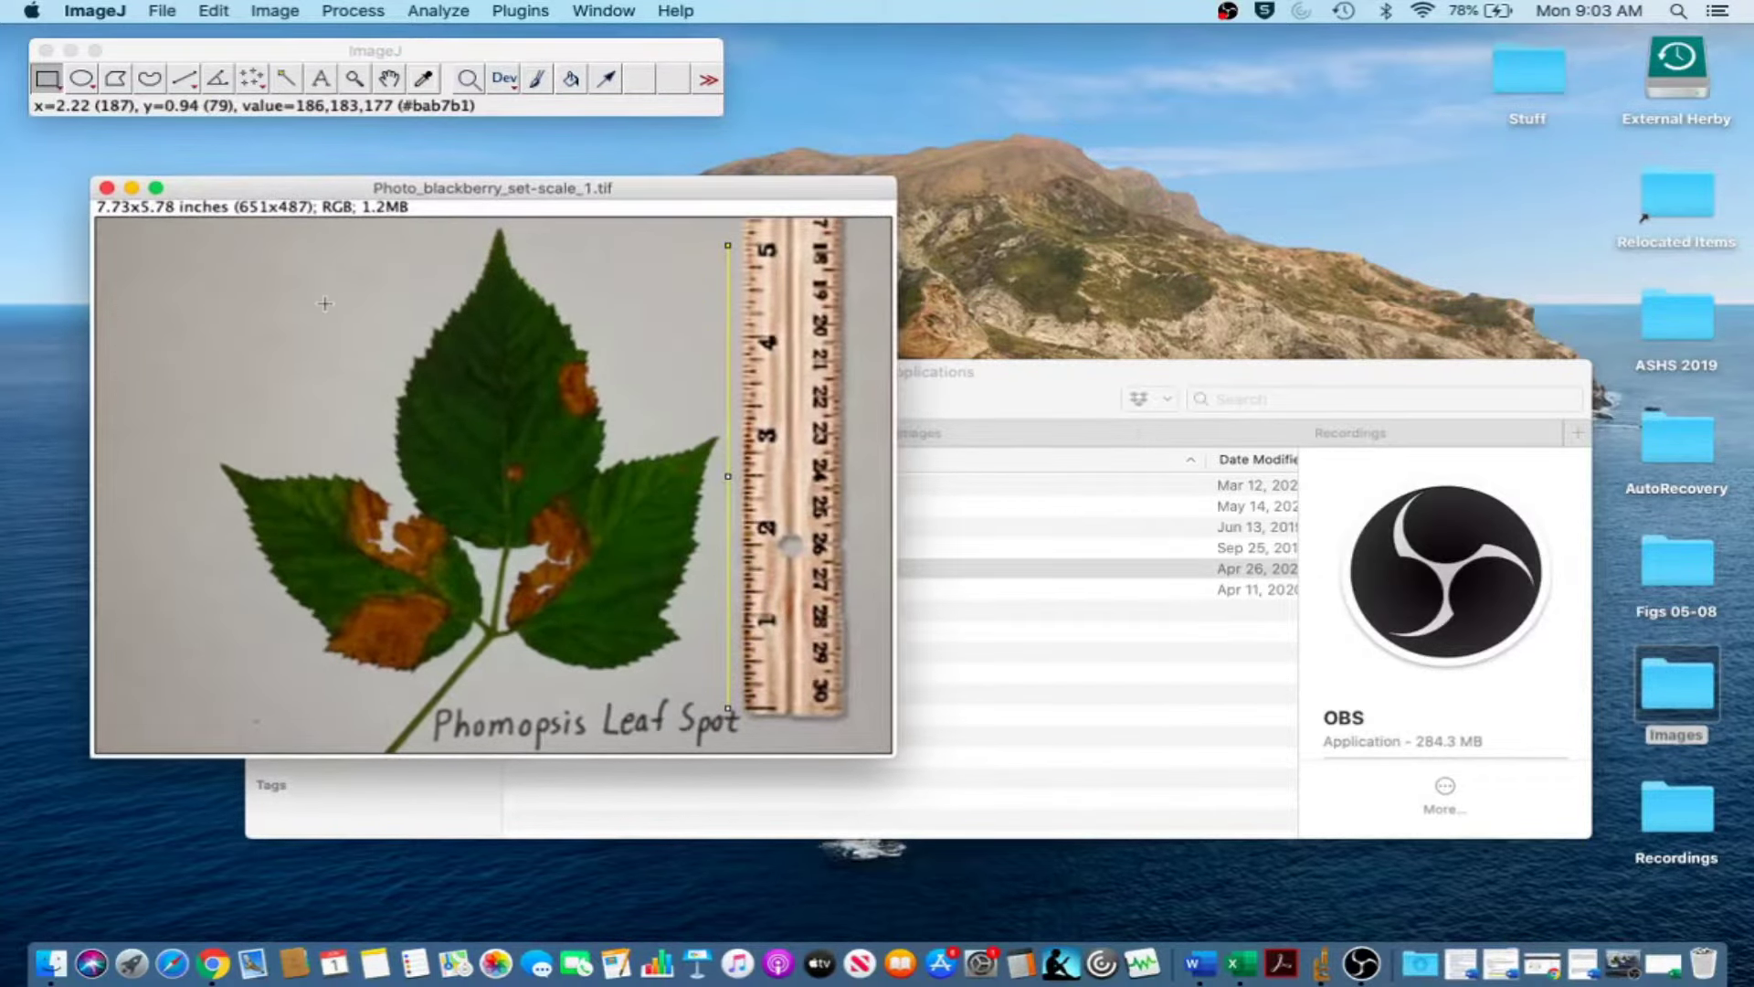
Bring up Color Threshold for the blackberry leaf image and set the upper hue limit to 110.
left_click(280, 10)
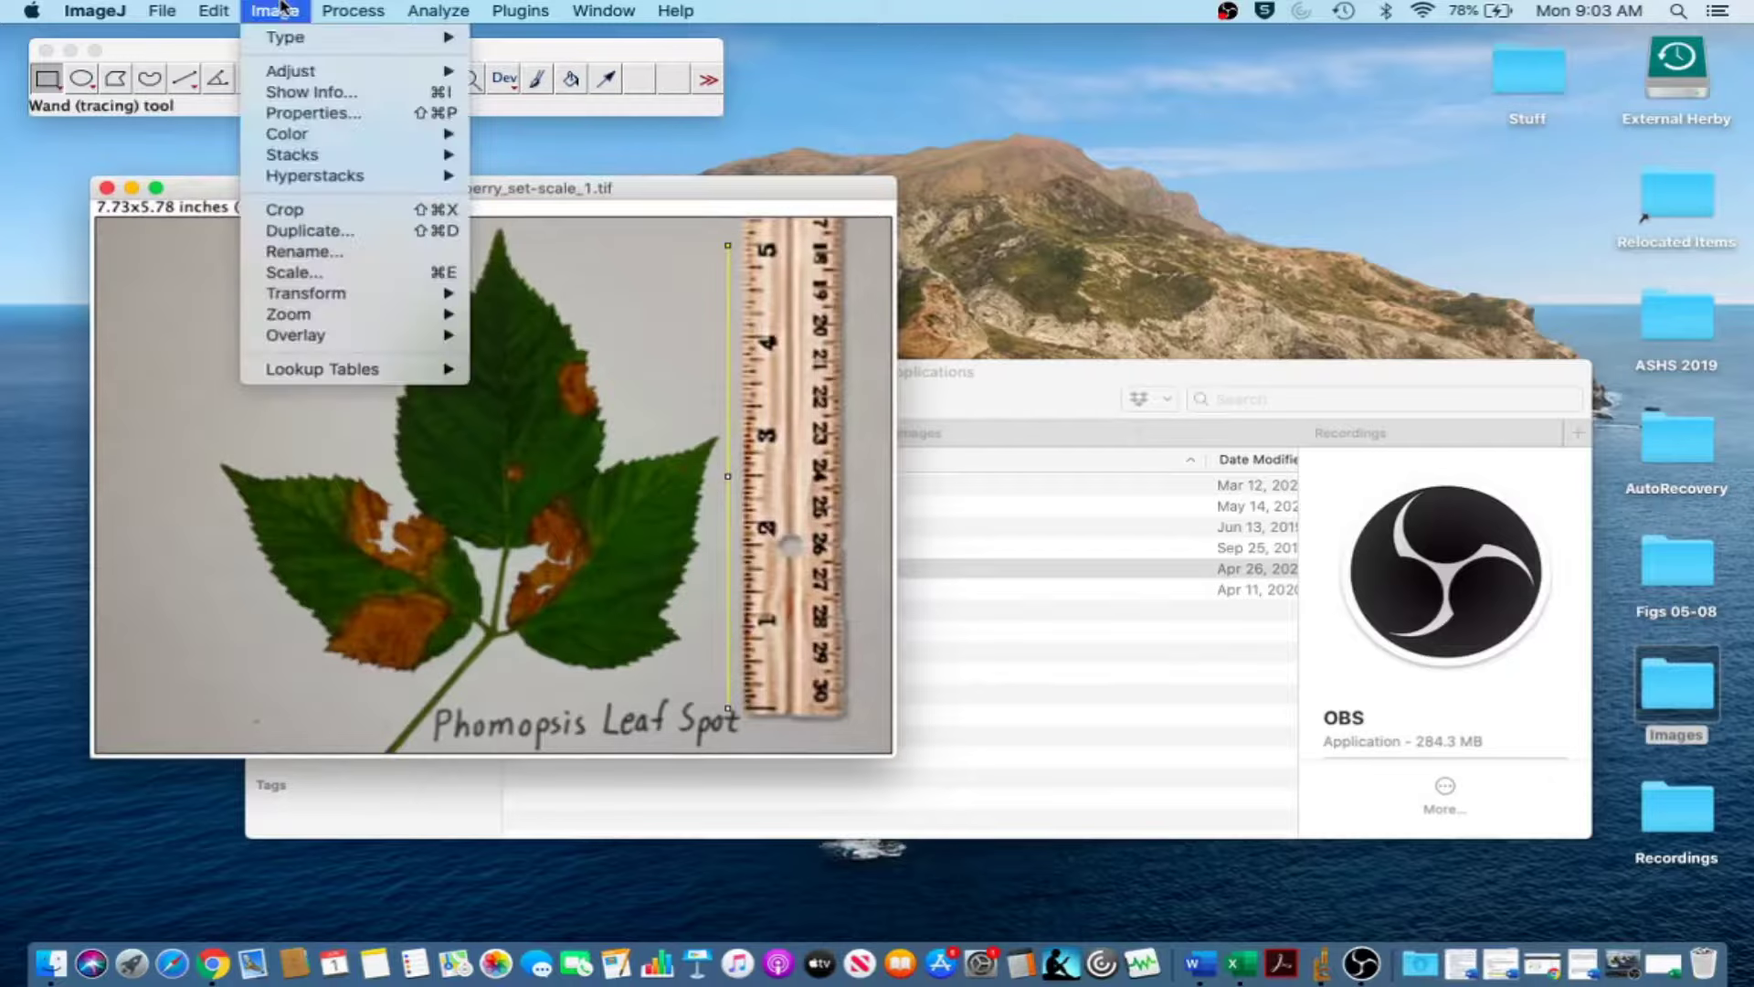
mouse_move(295, 73)
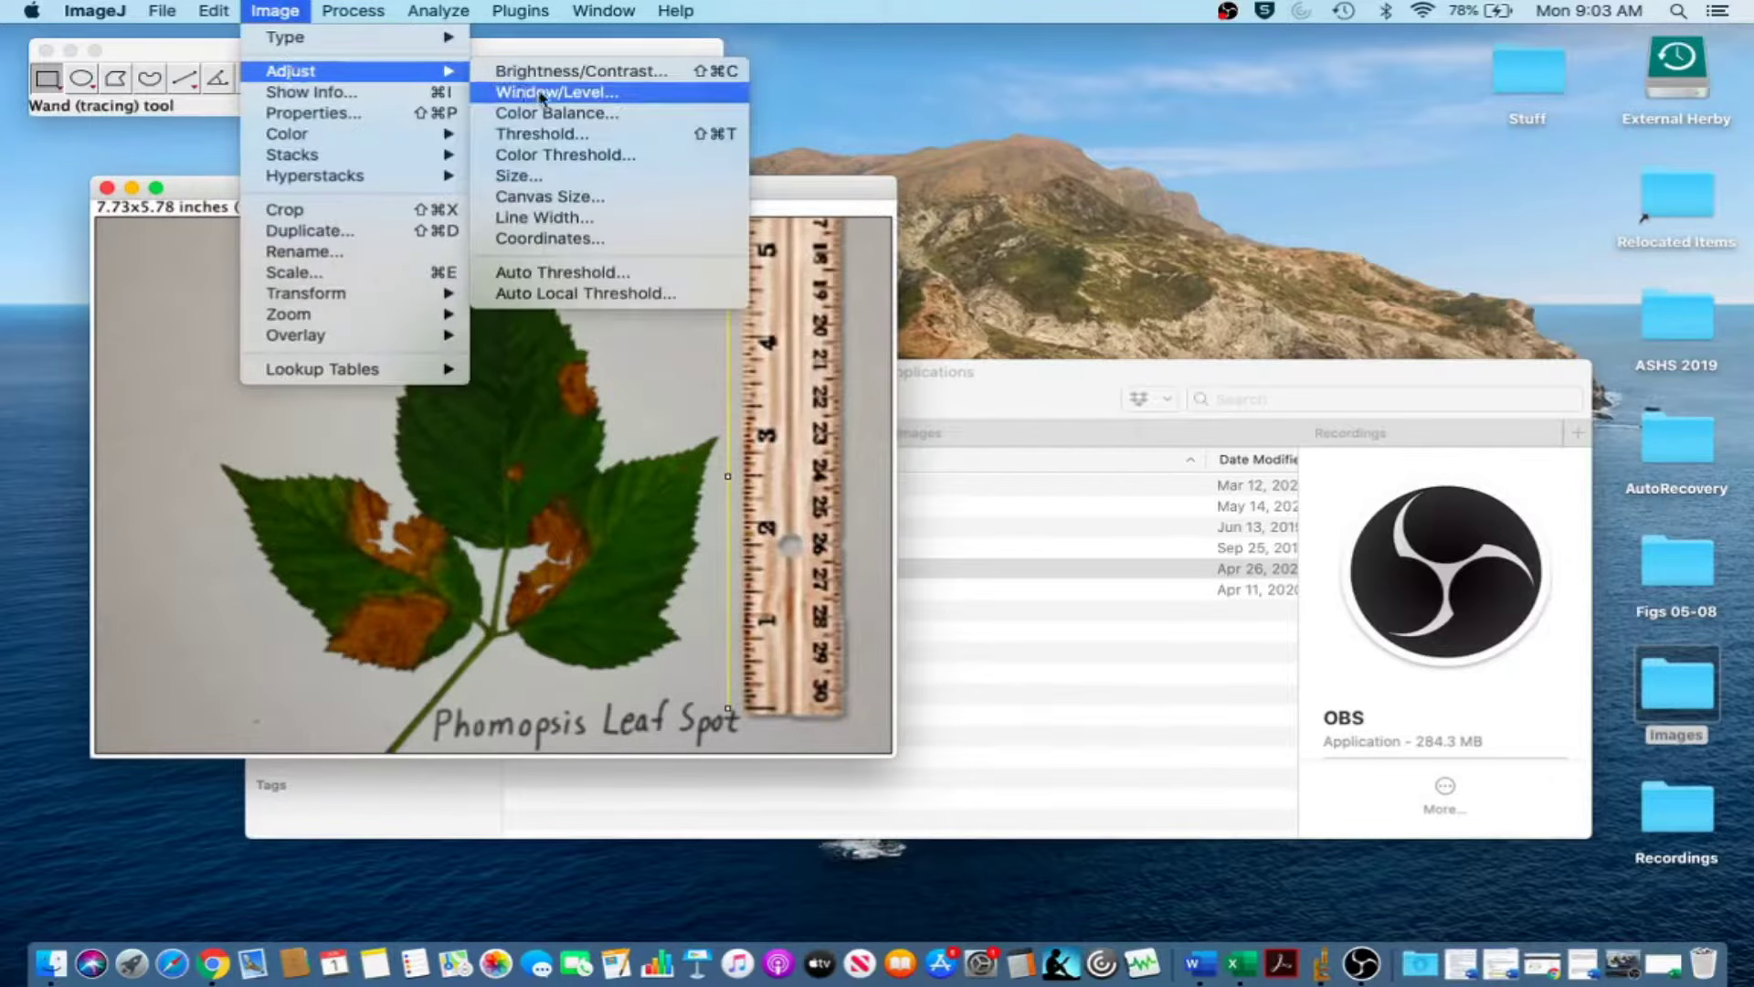
left_click(552, 154)
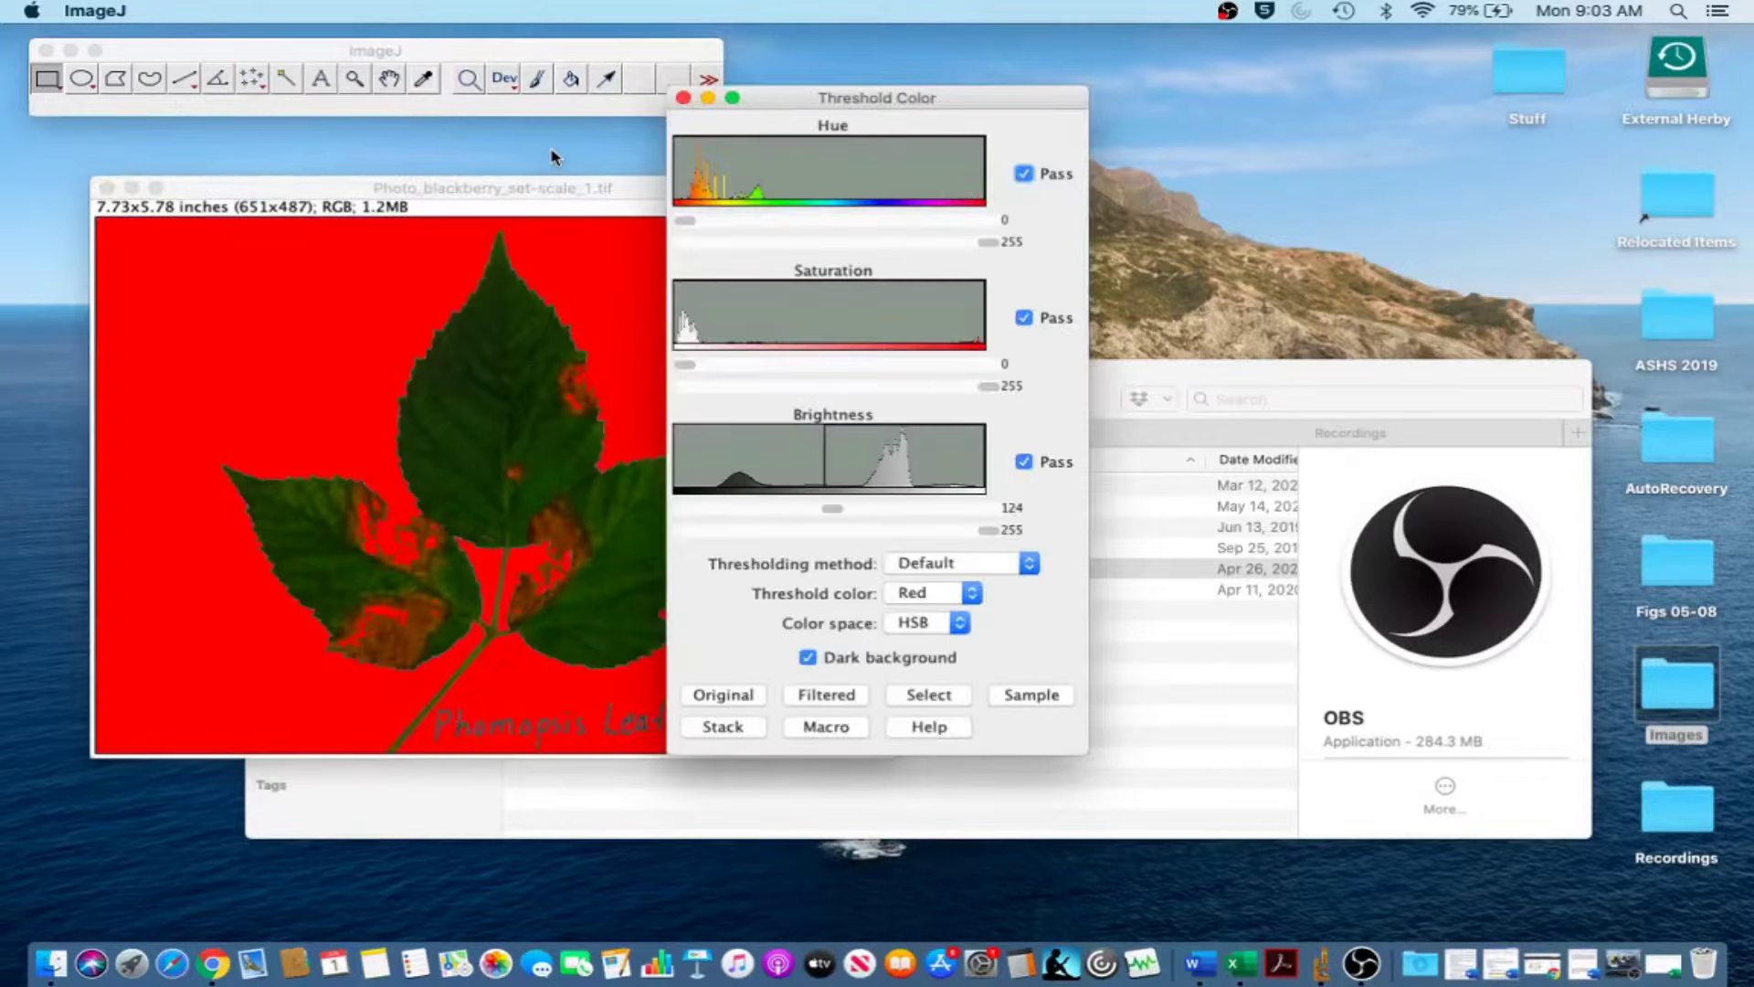
left_click_drag(810, 102, 955, 119)
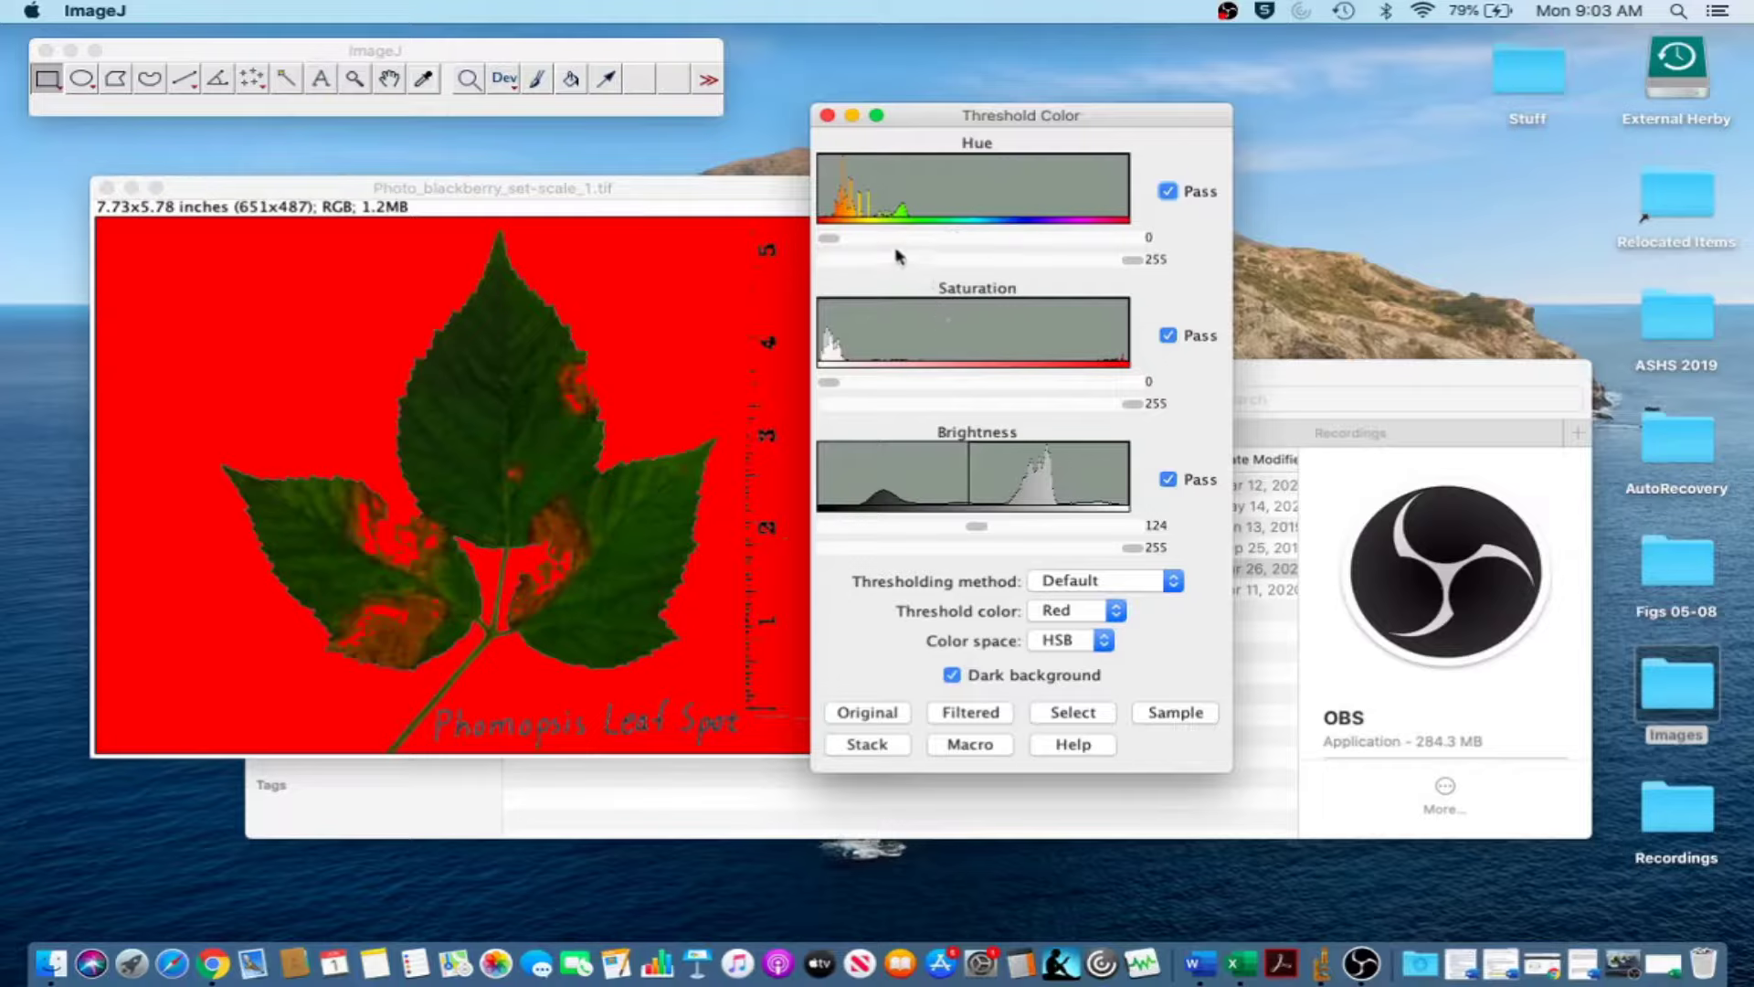
left_click(918, 262)
left_click_drag(918, 261, 958, 265)
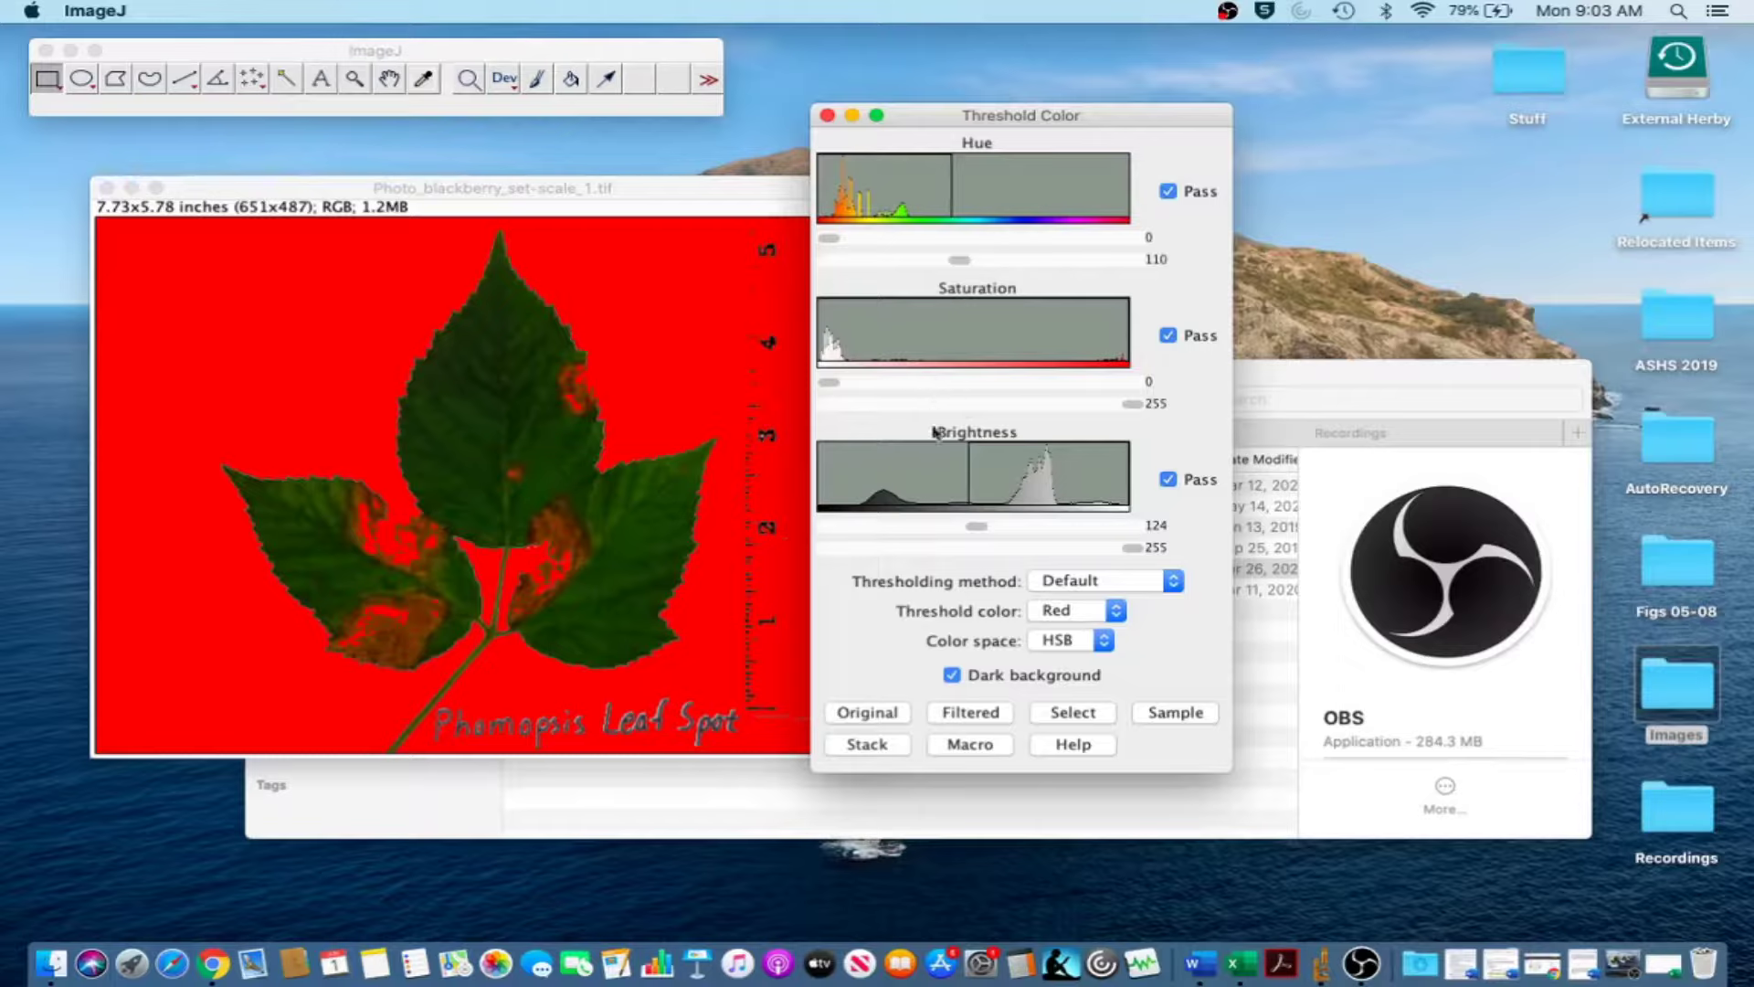
Set the brightness threshold range to 0–145 and keep the upper saturation limit at 255.
left_click_drag(977, 526, 821, 528)
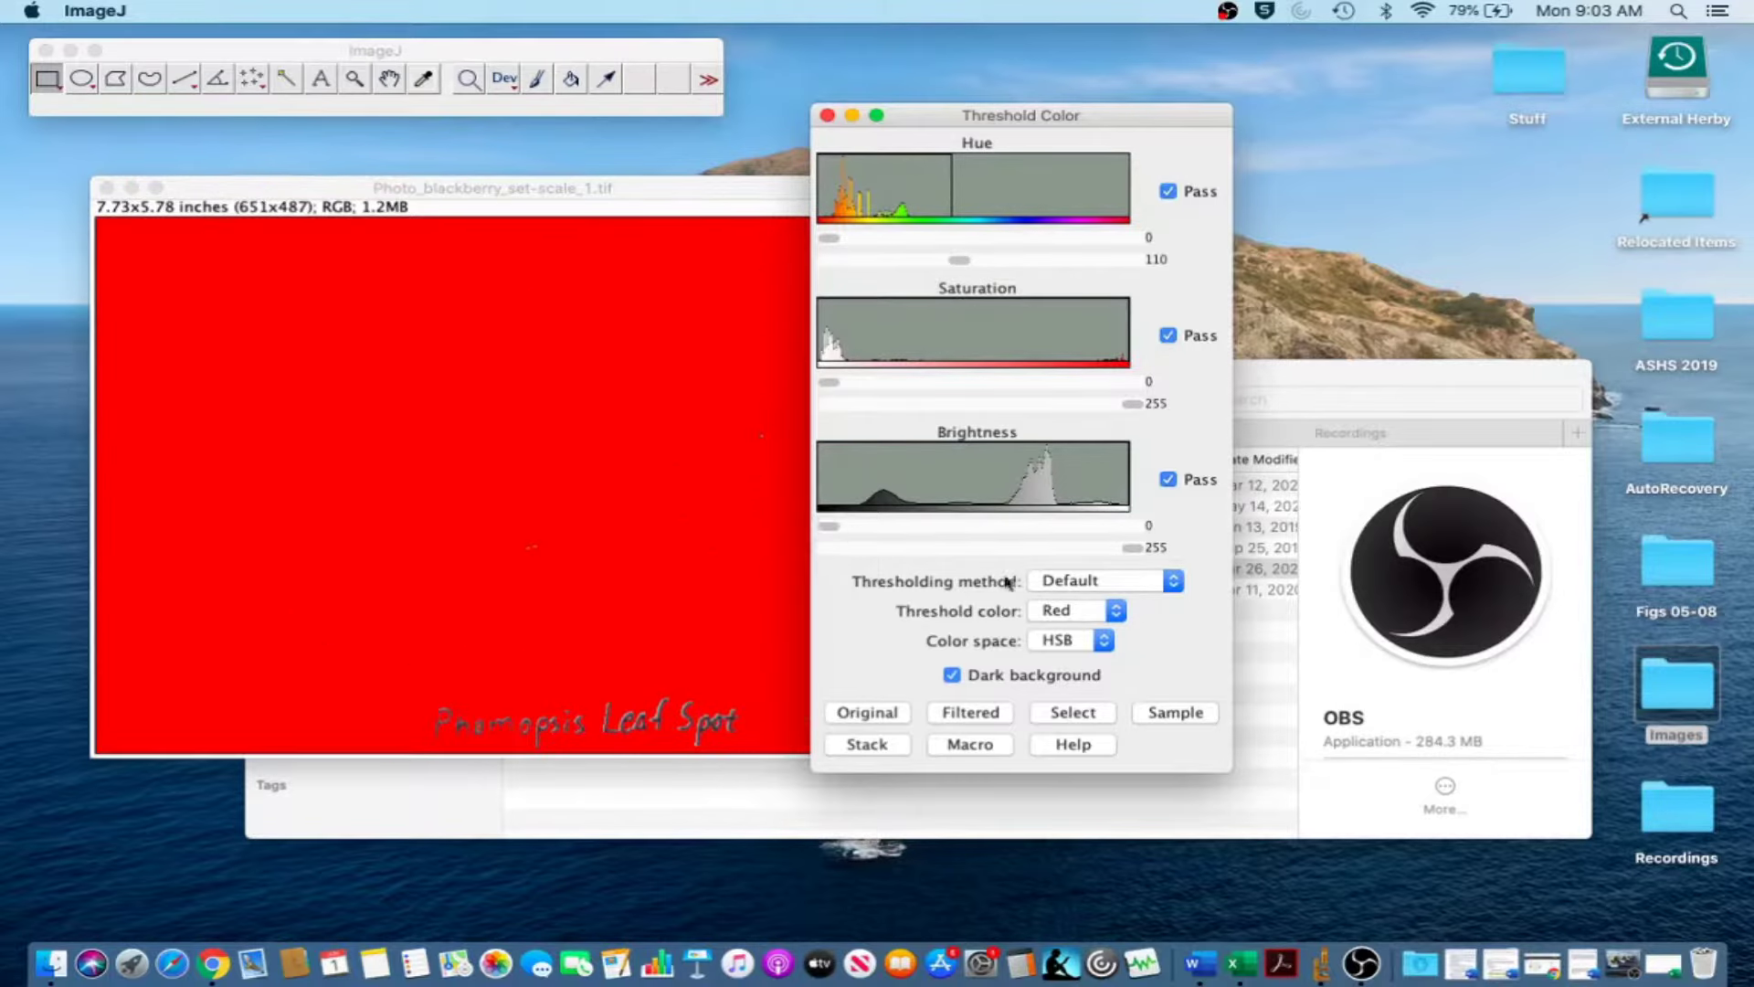
left_click_drag(1033, 547, 985, 553)
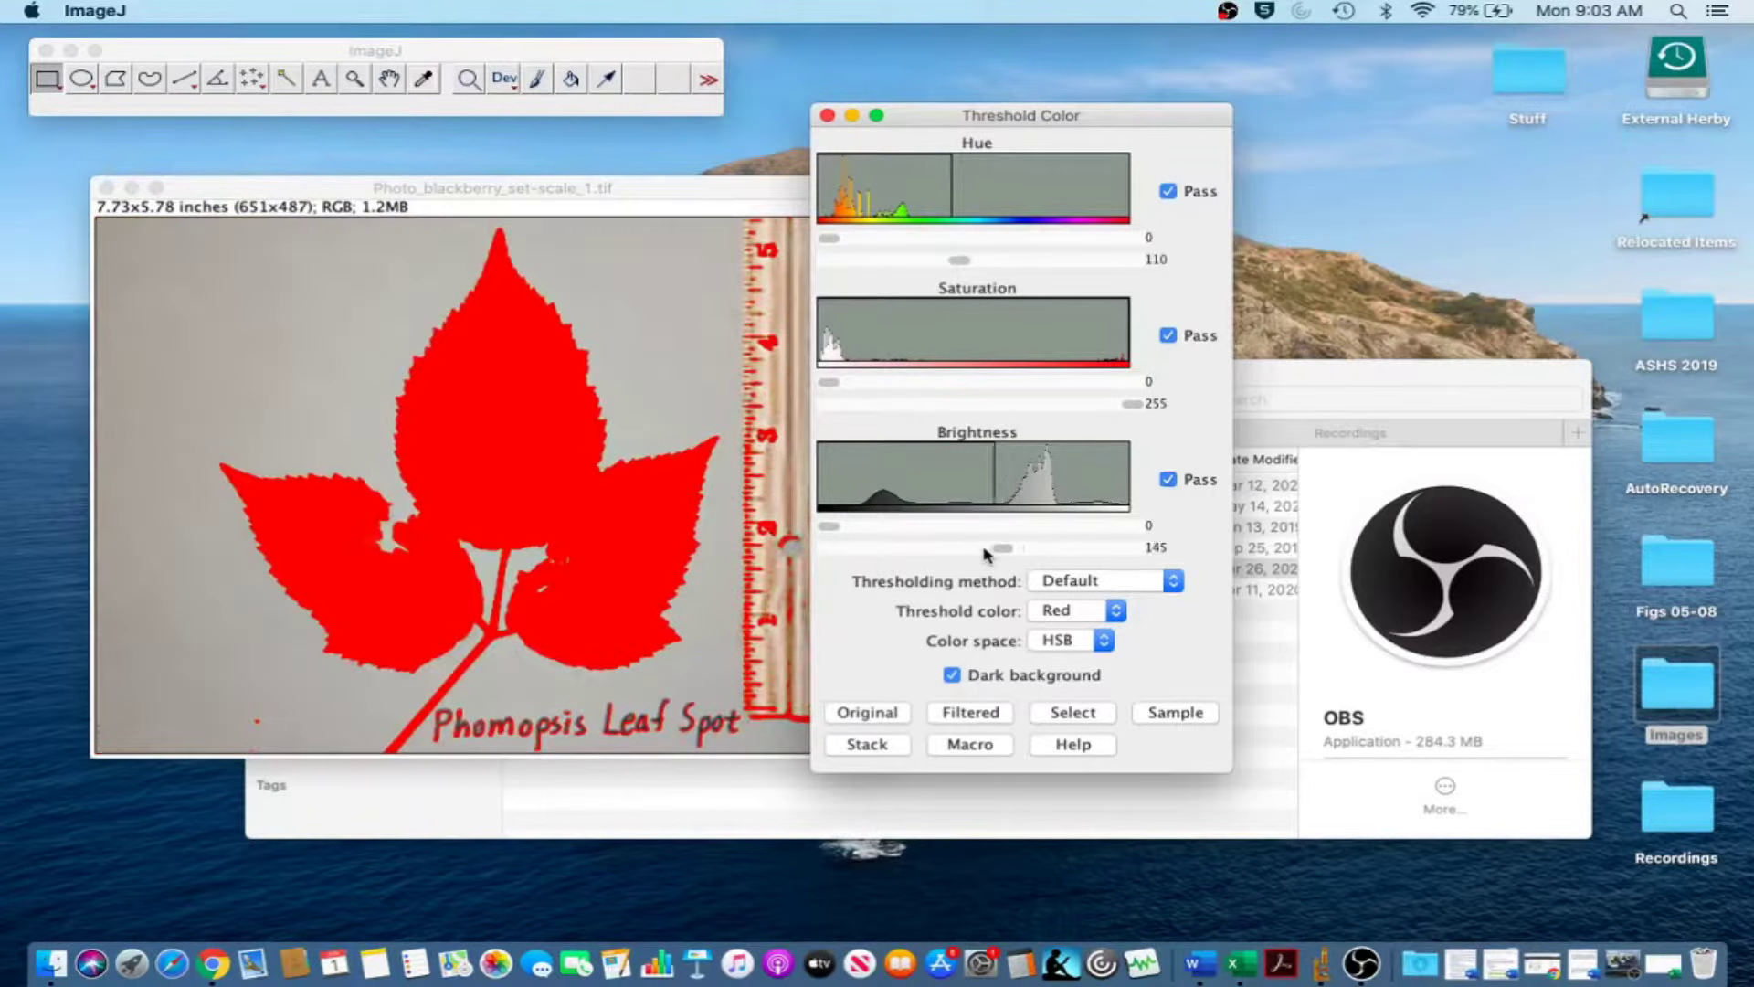
left_click(971, 404)
left_click_drag(1124, 409, 1159, 408)
Select the thresholded regions of the blackberry image and convert the image to binary.
left_click(1060, 716)
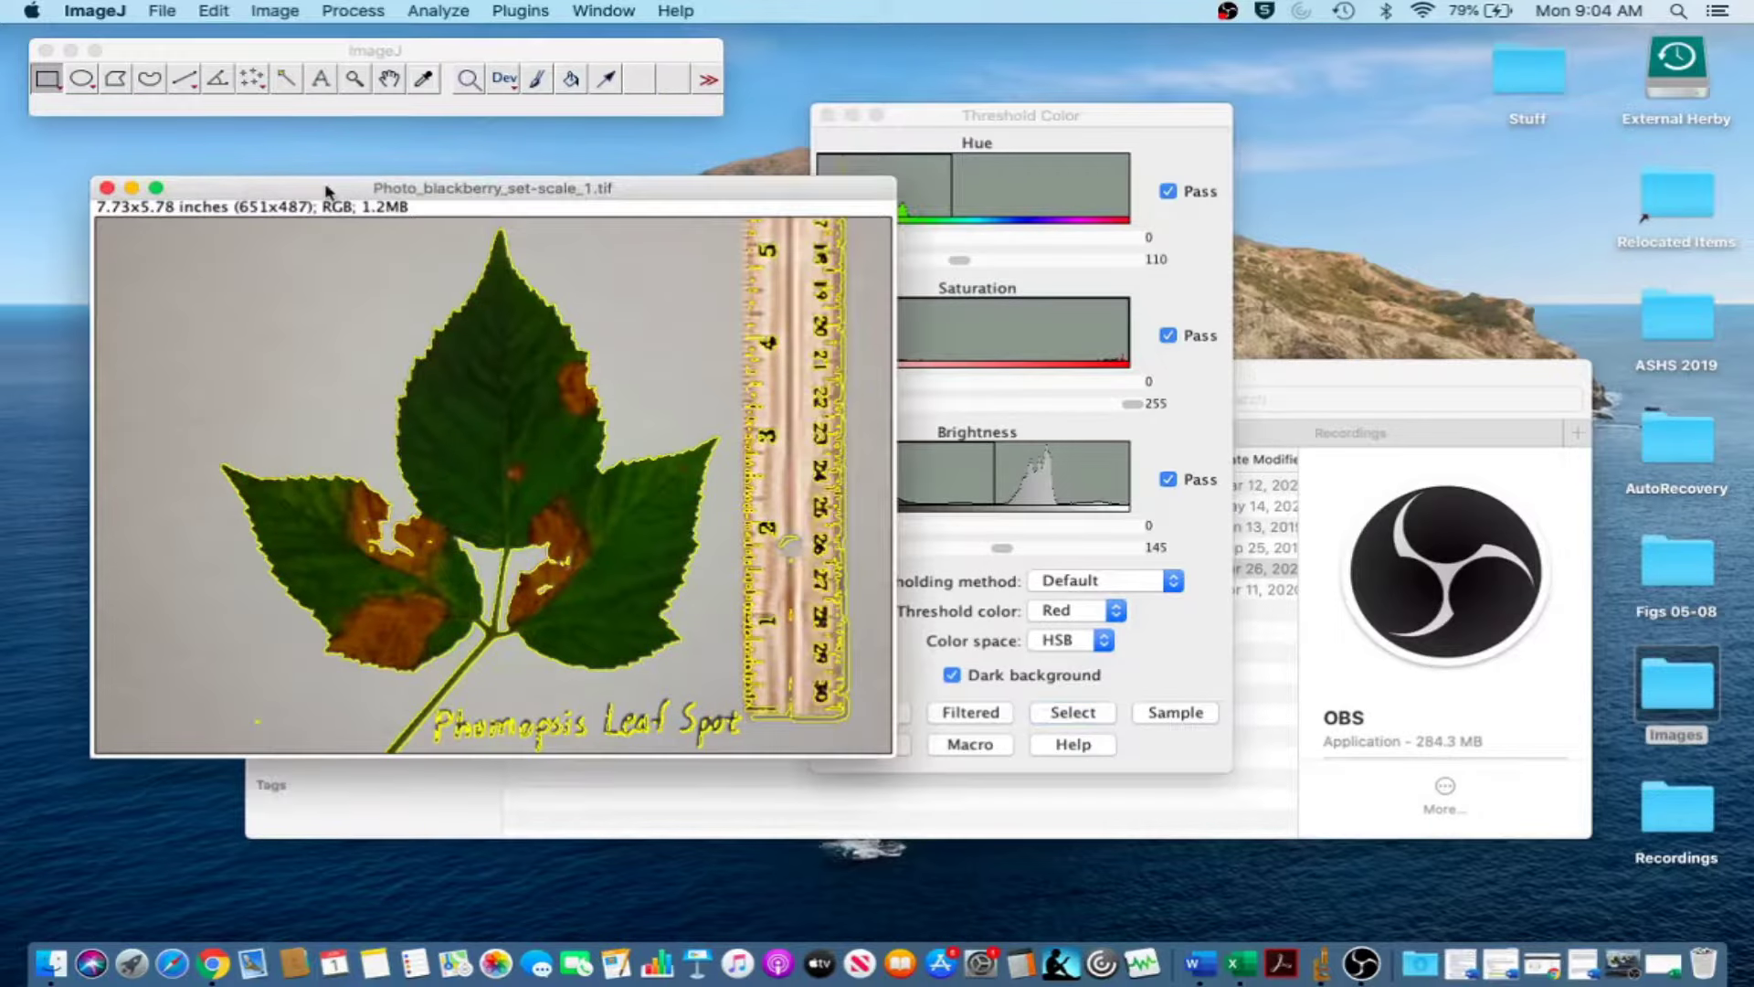
left_click(353, 9)
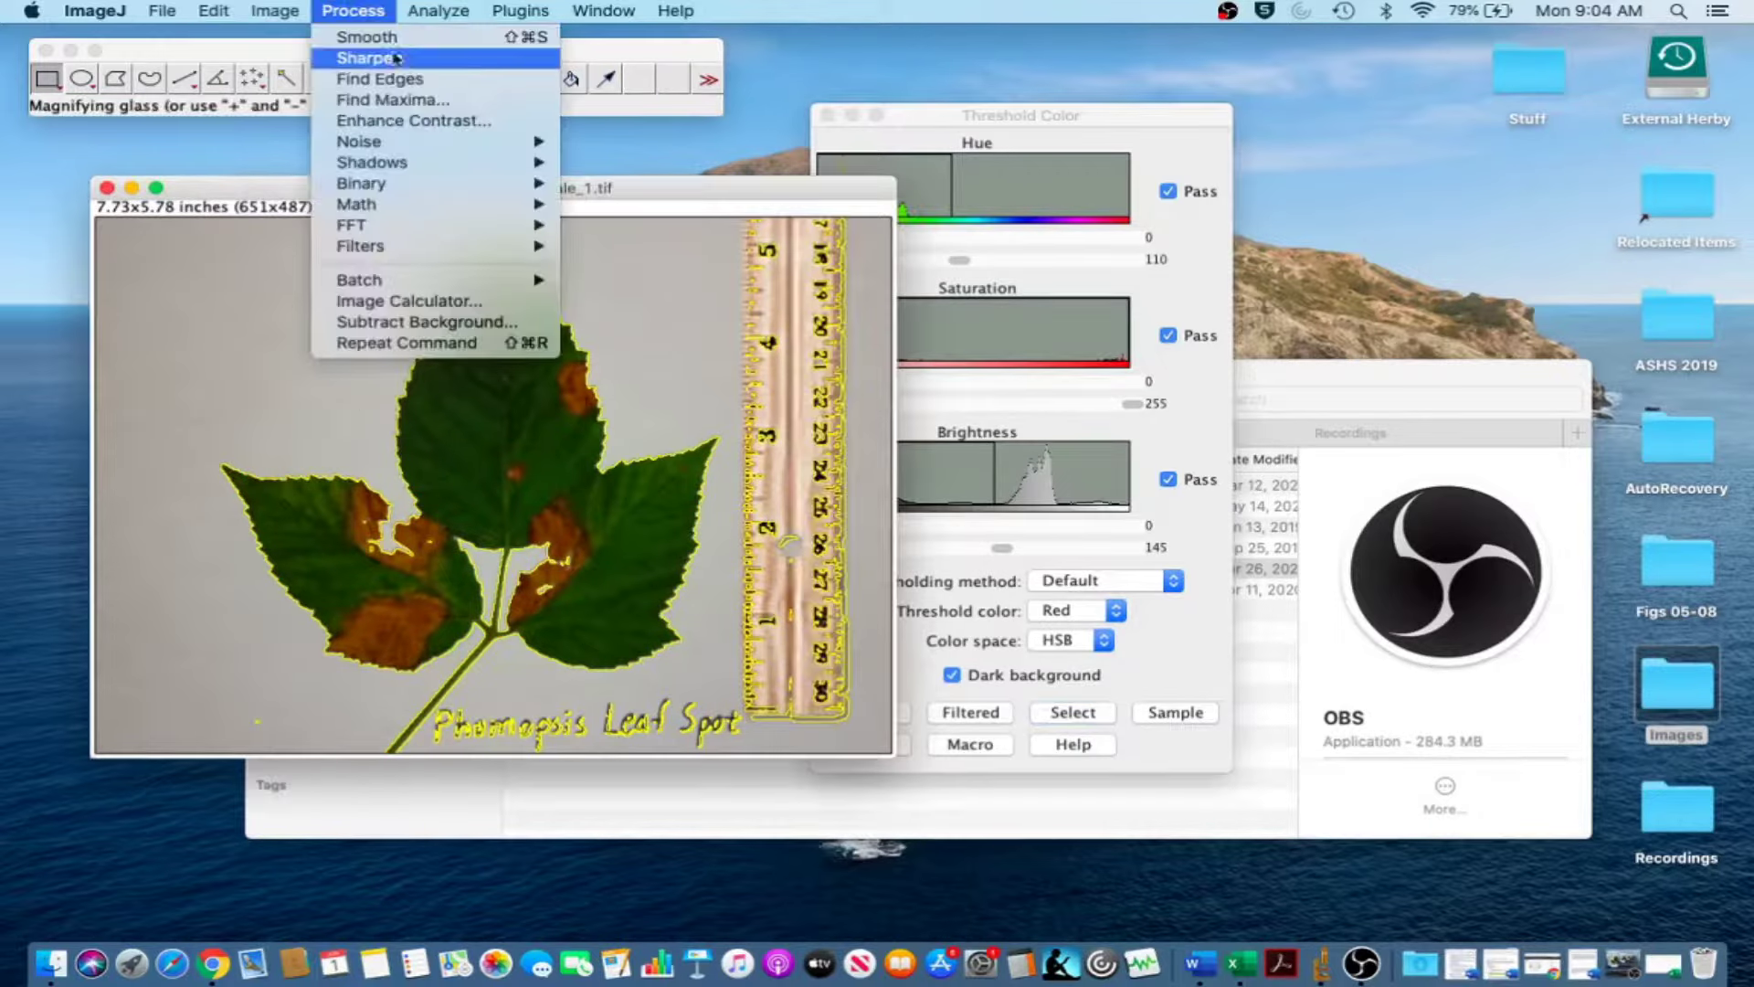
mouse_move(400, 184)
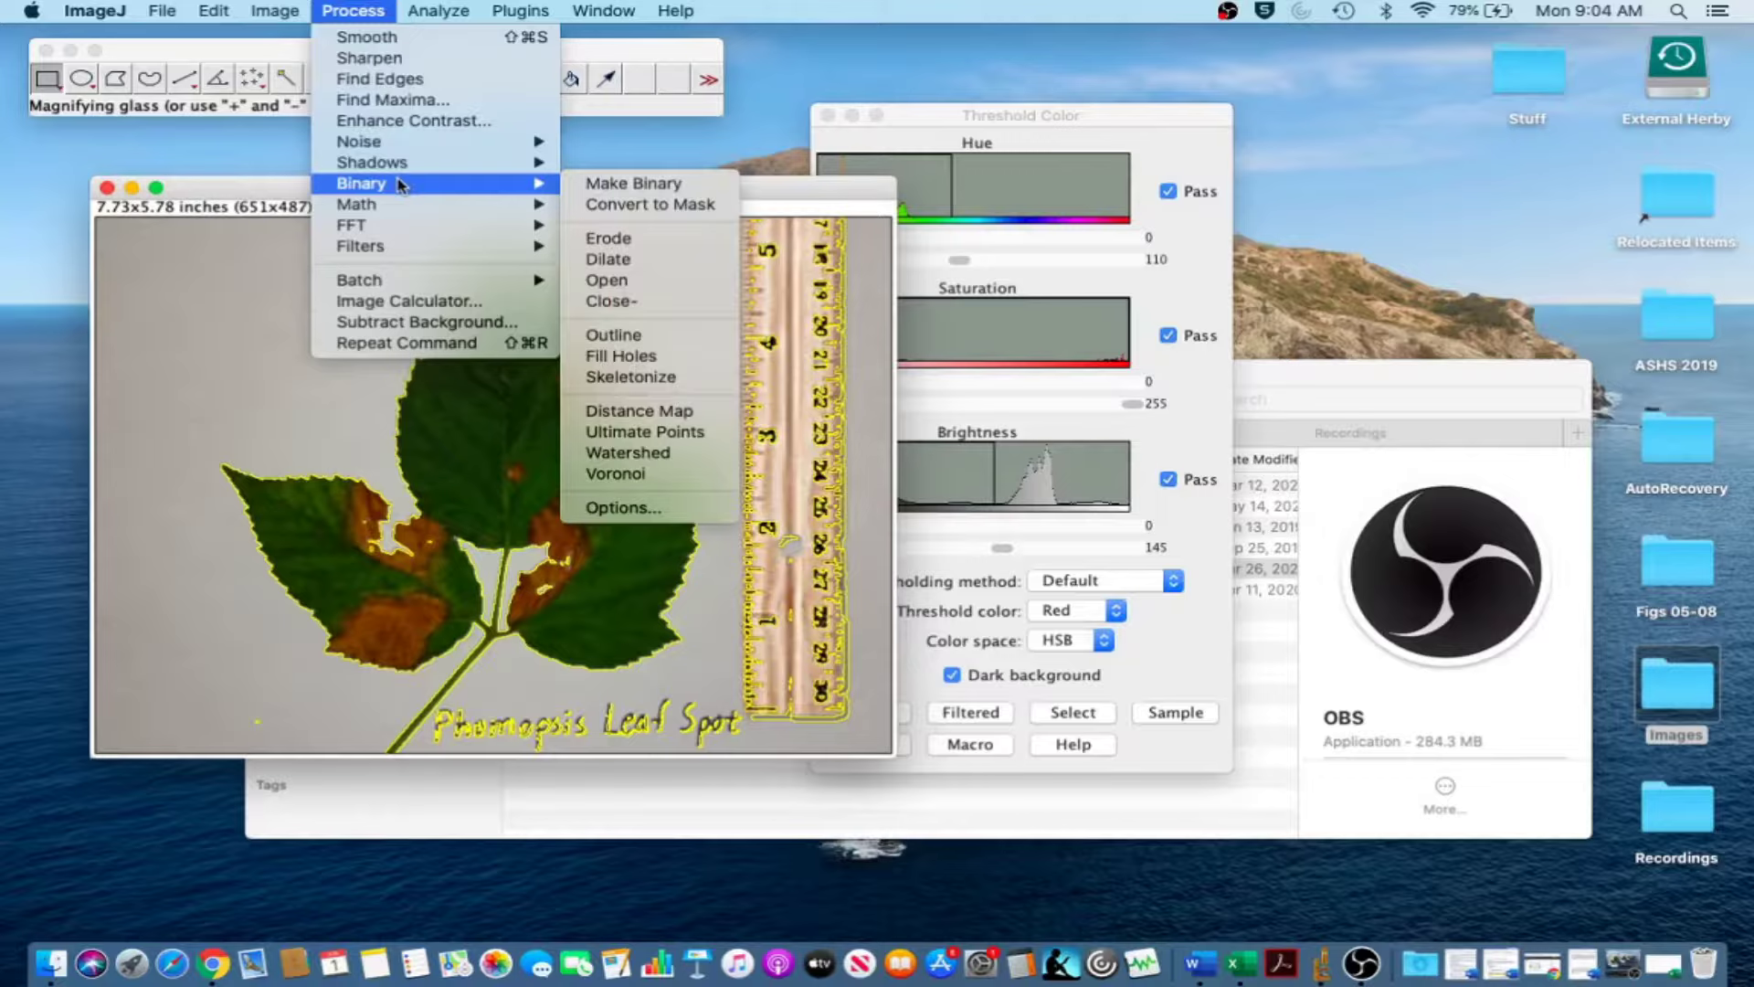
left_click(673, 184)
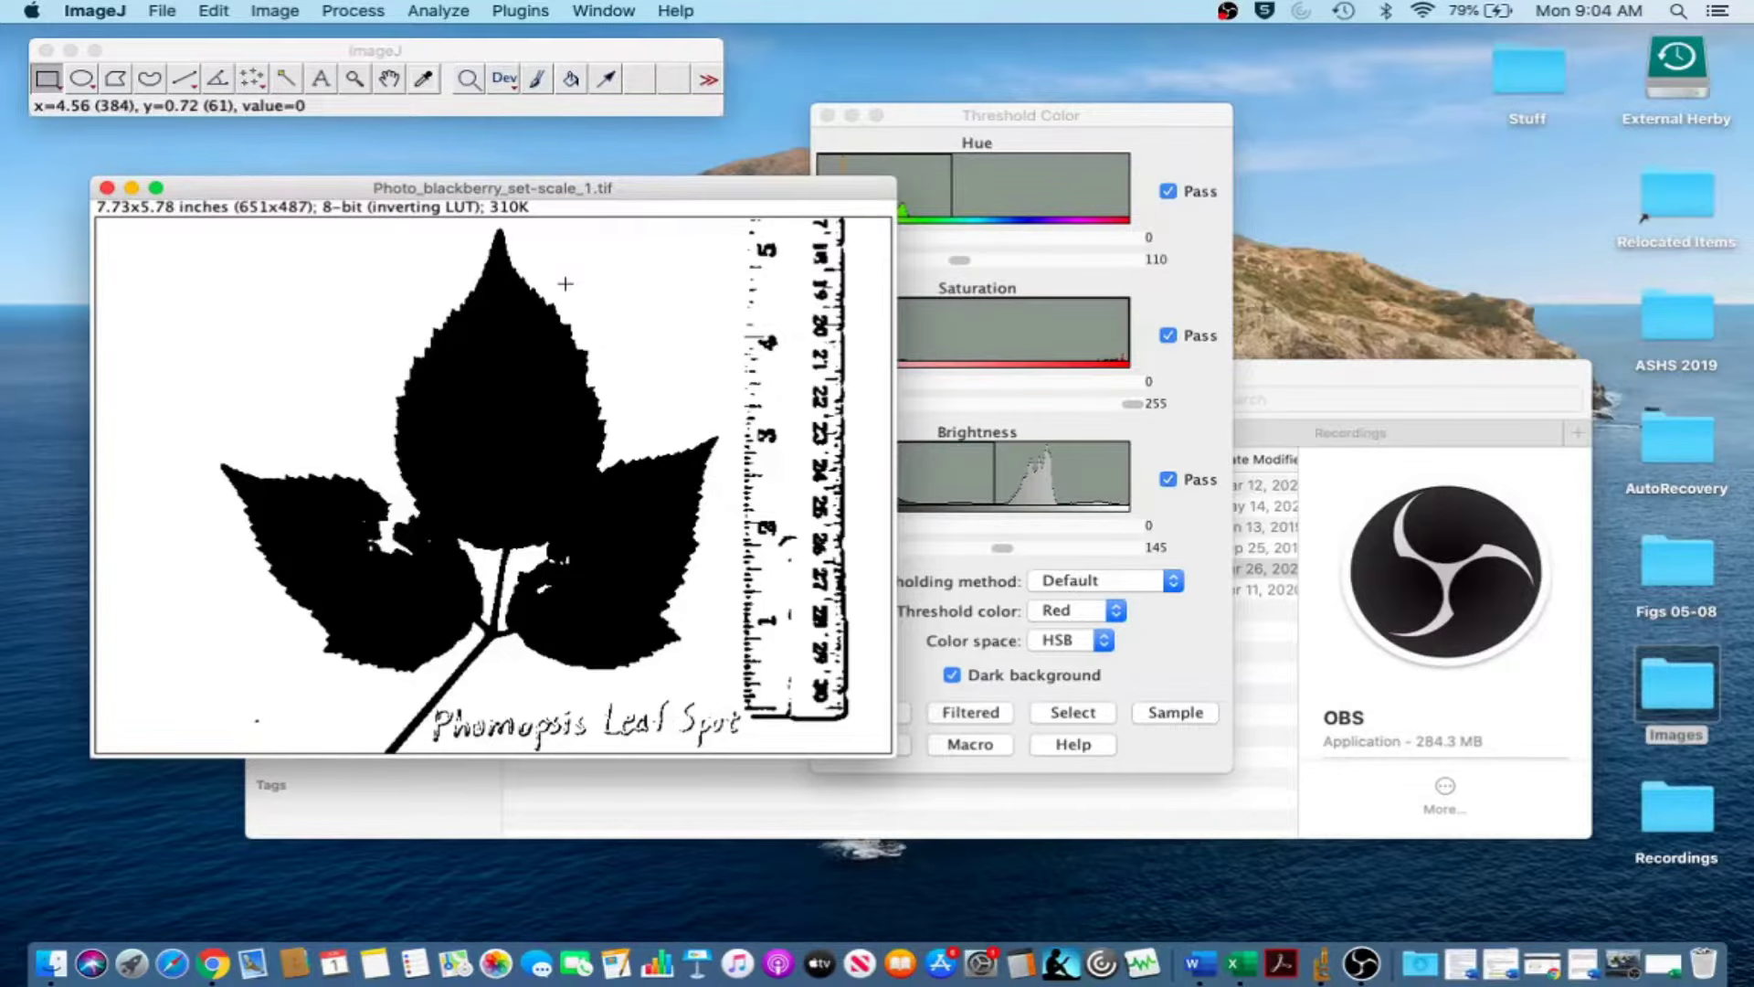
left_click_drag(324, 190, 329, 190)
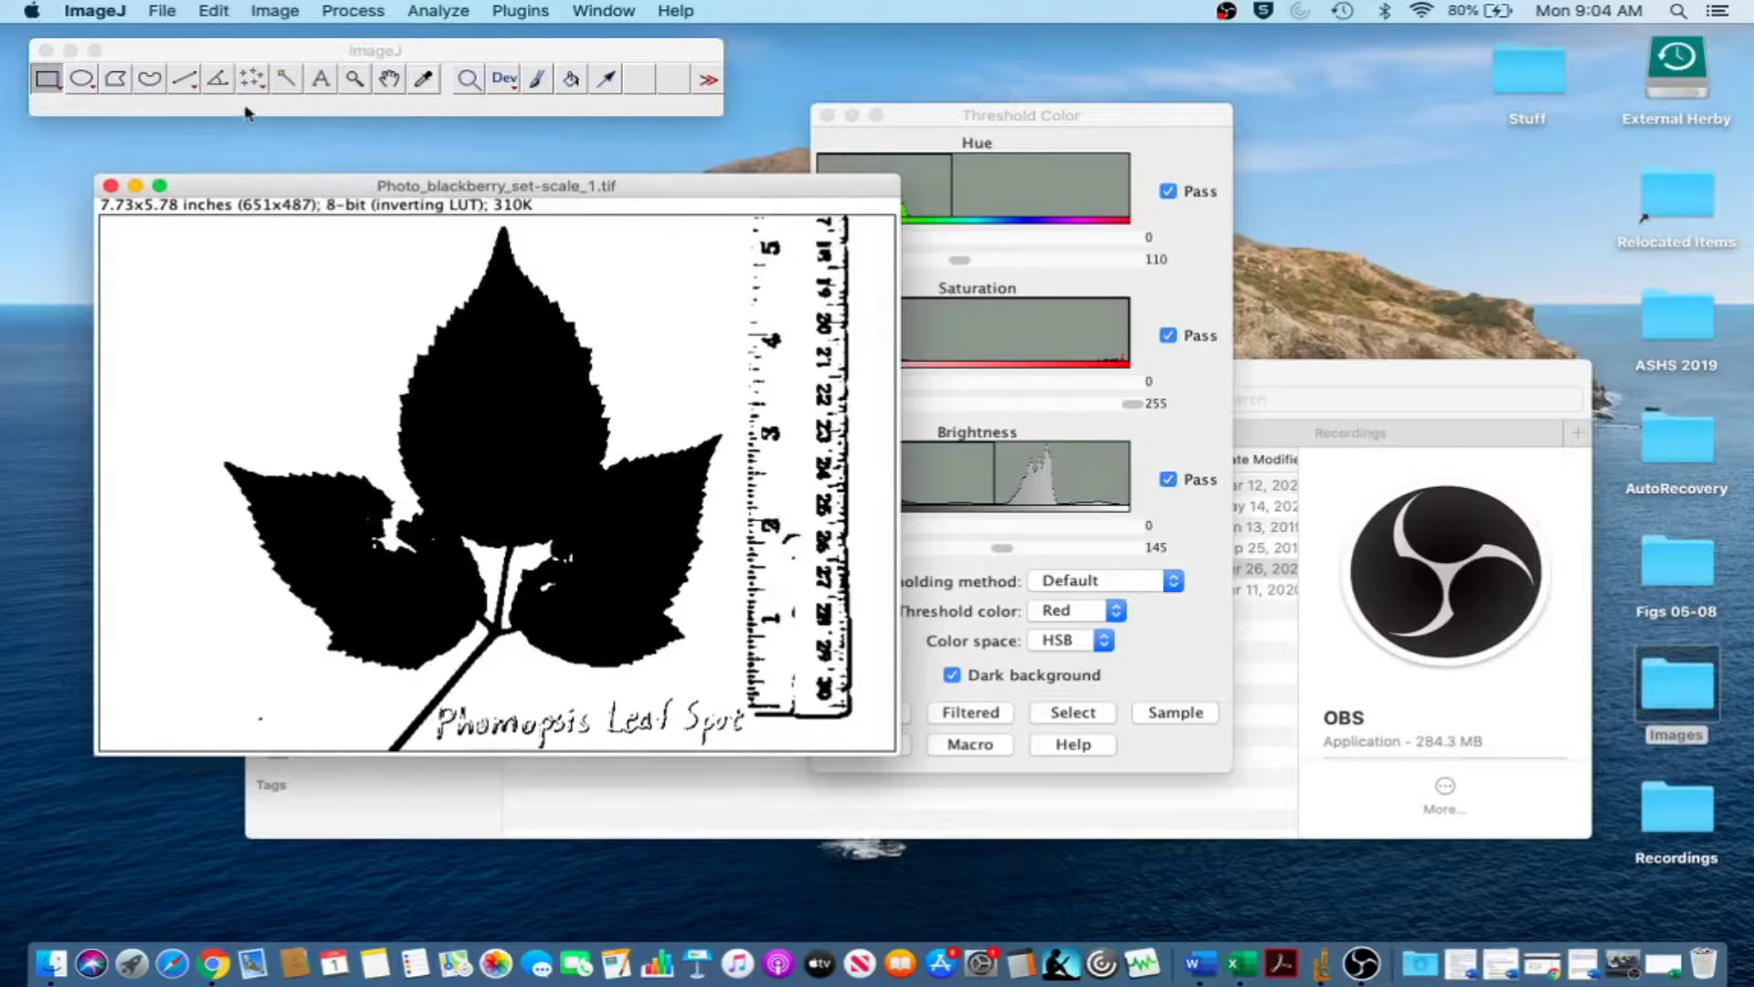
Set the Paintbrush color to white with a brush width of 50.
left_click(538, 80)
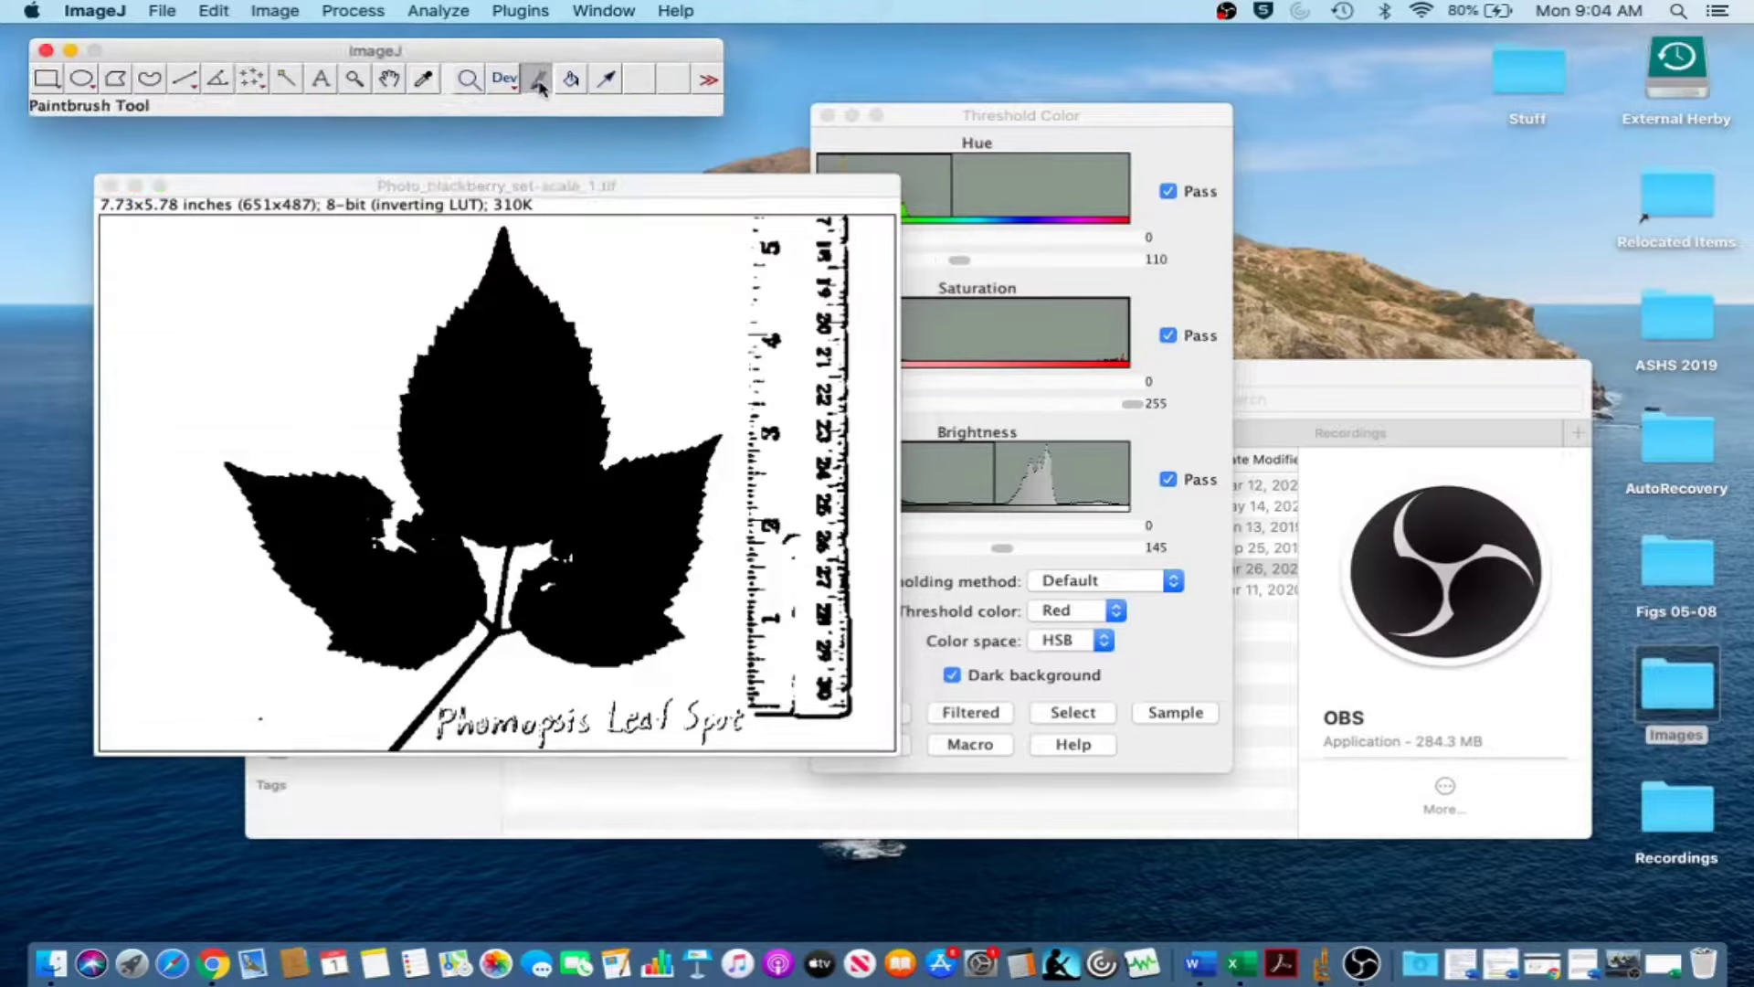
double_click(539, 82)
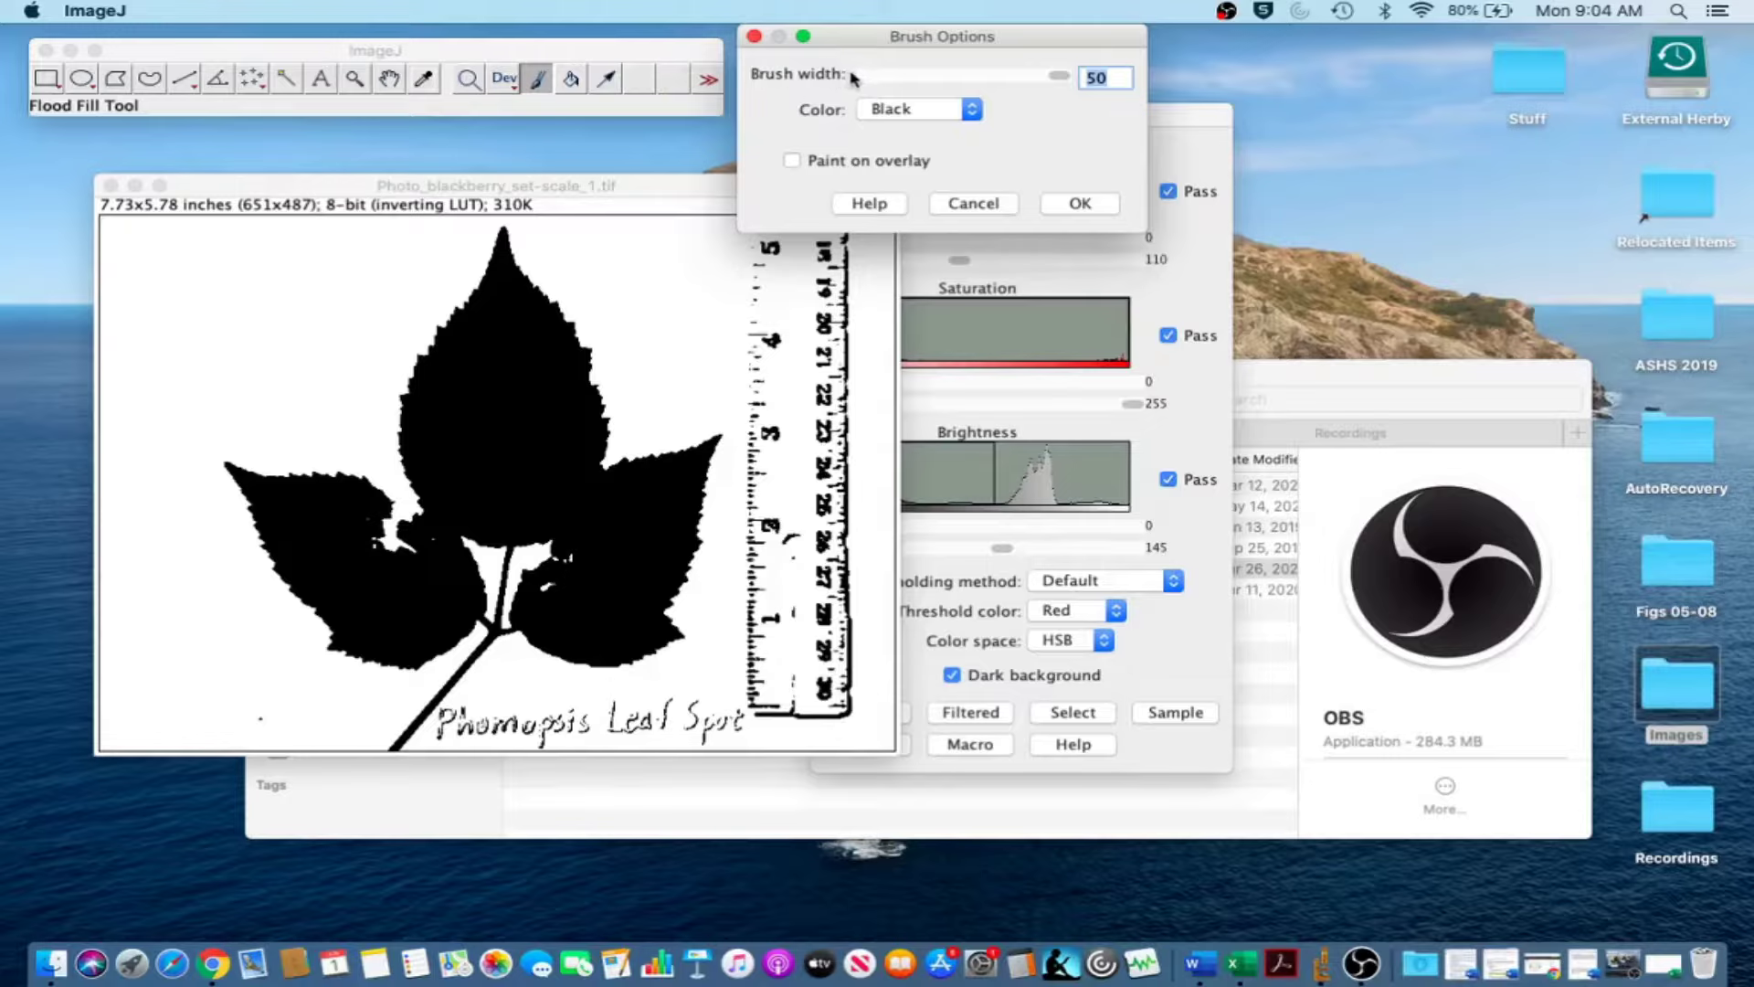
left_click(911, 107)
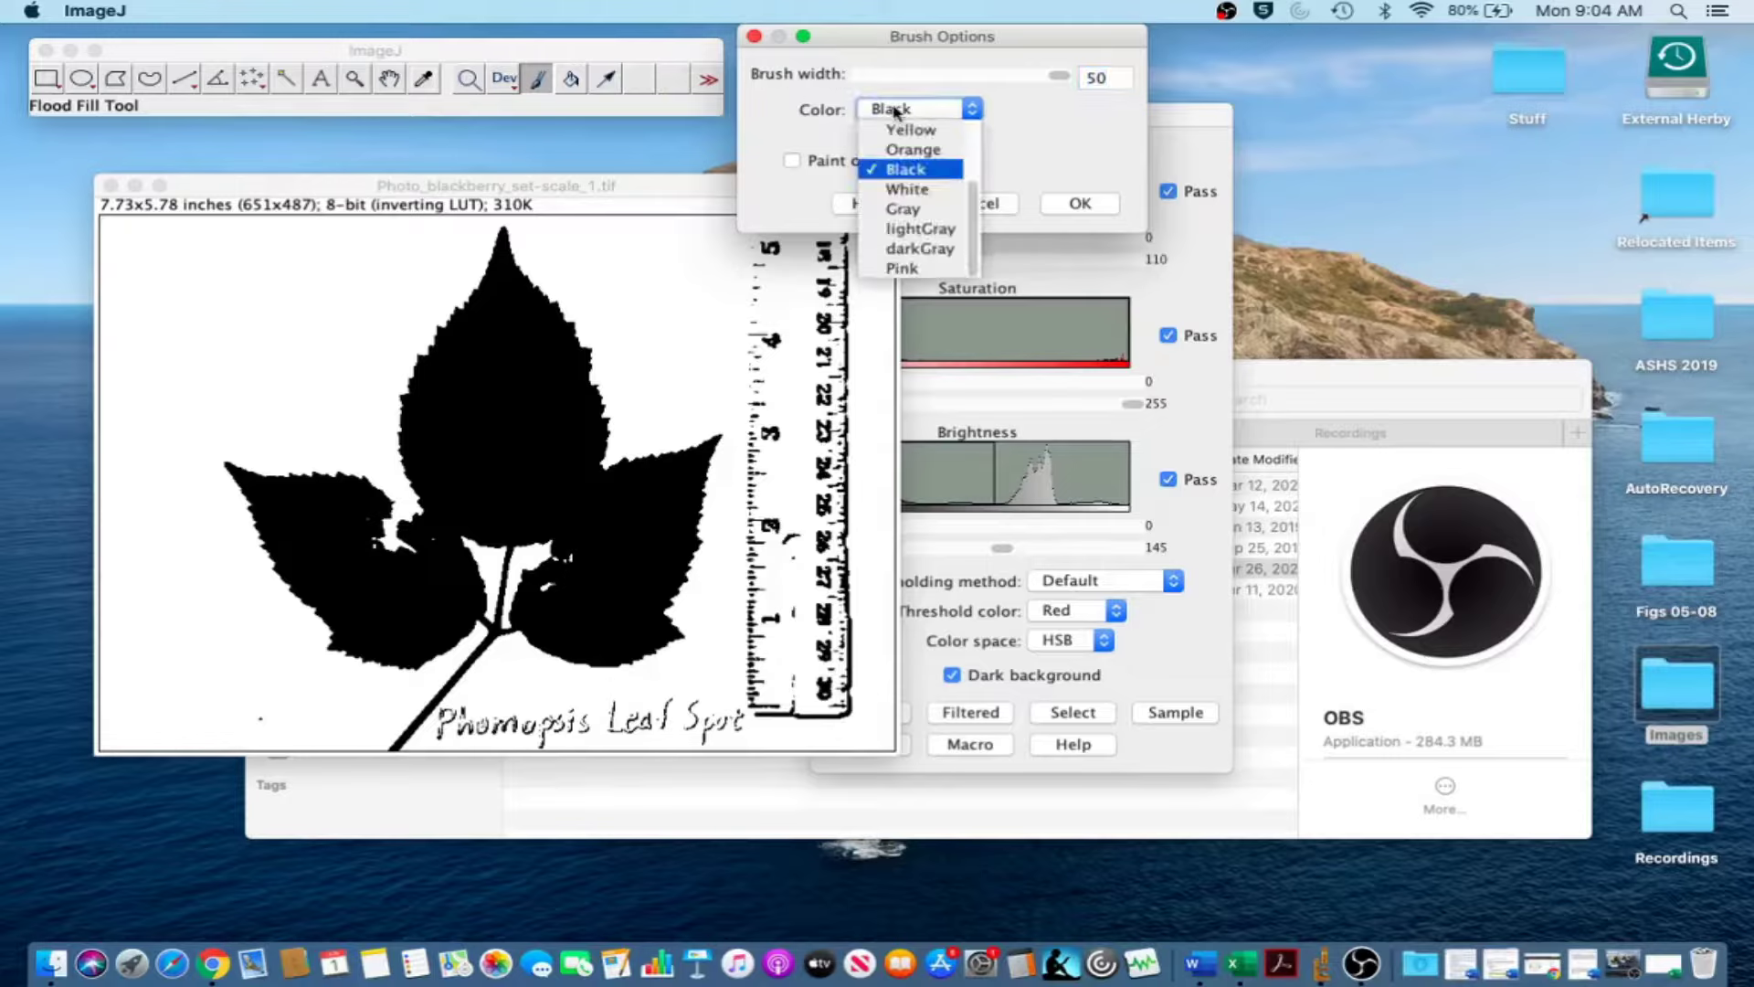
left_click(922, 198)
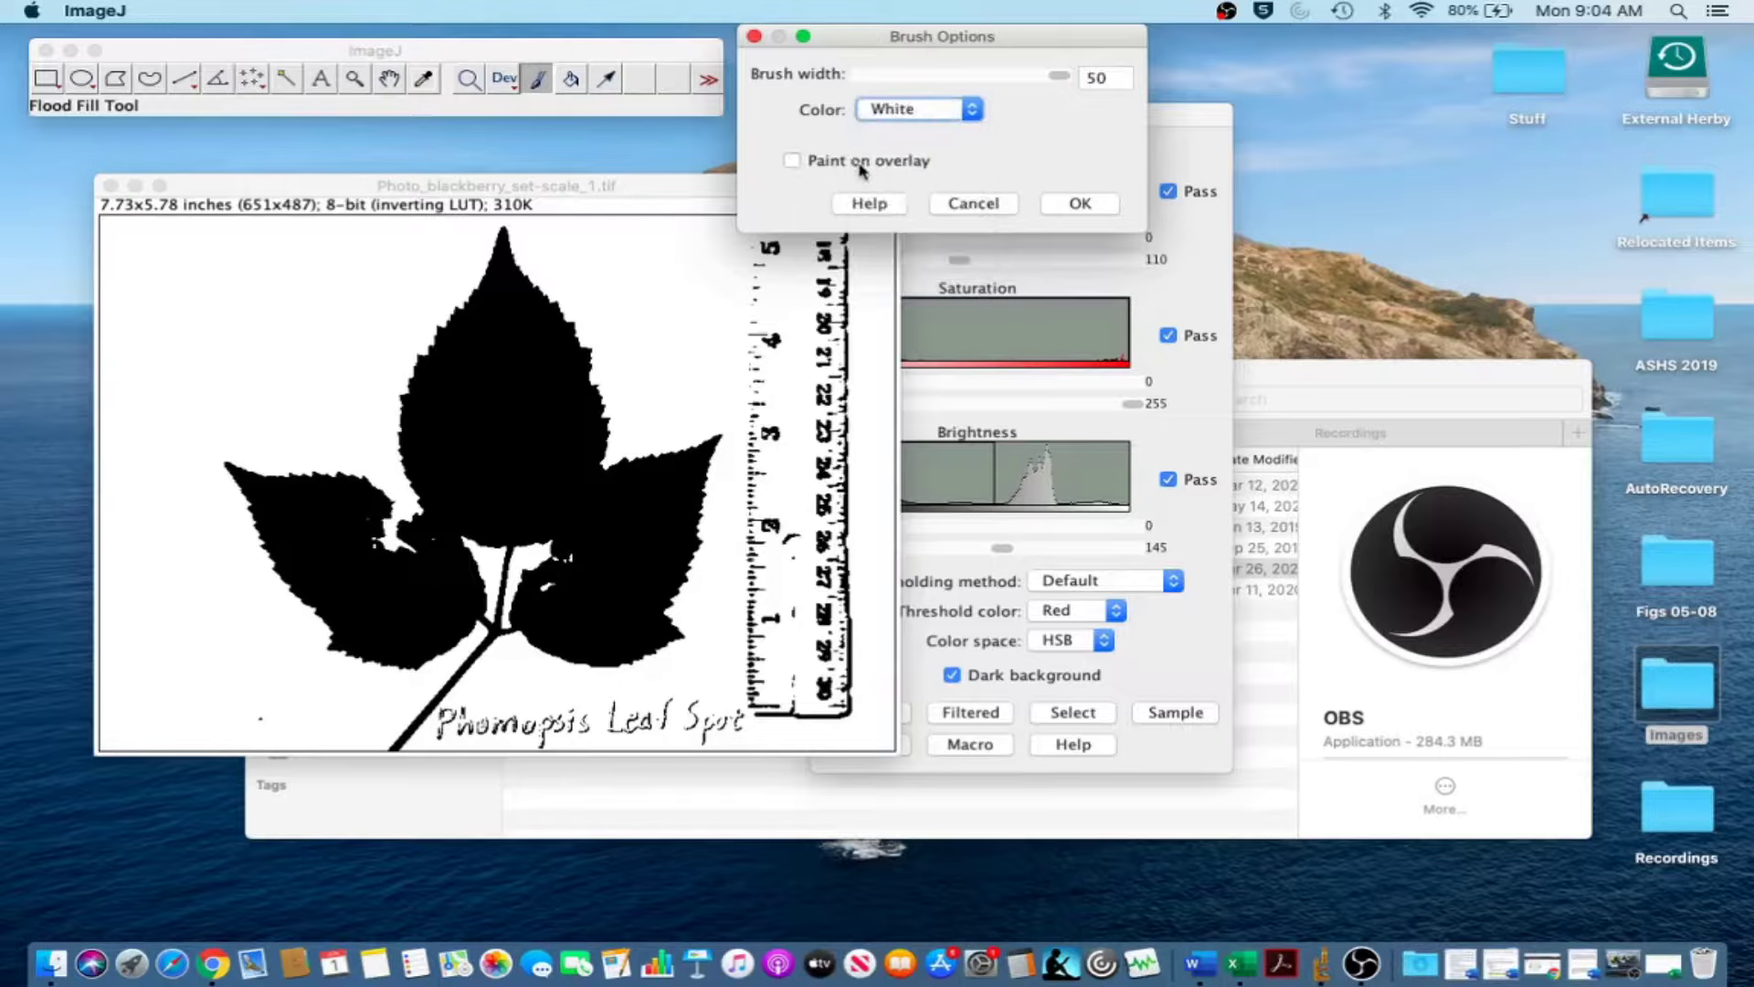
left_click(1079, 205)
left_click_drag(570, 188, 606, 199)
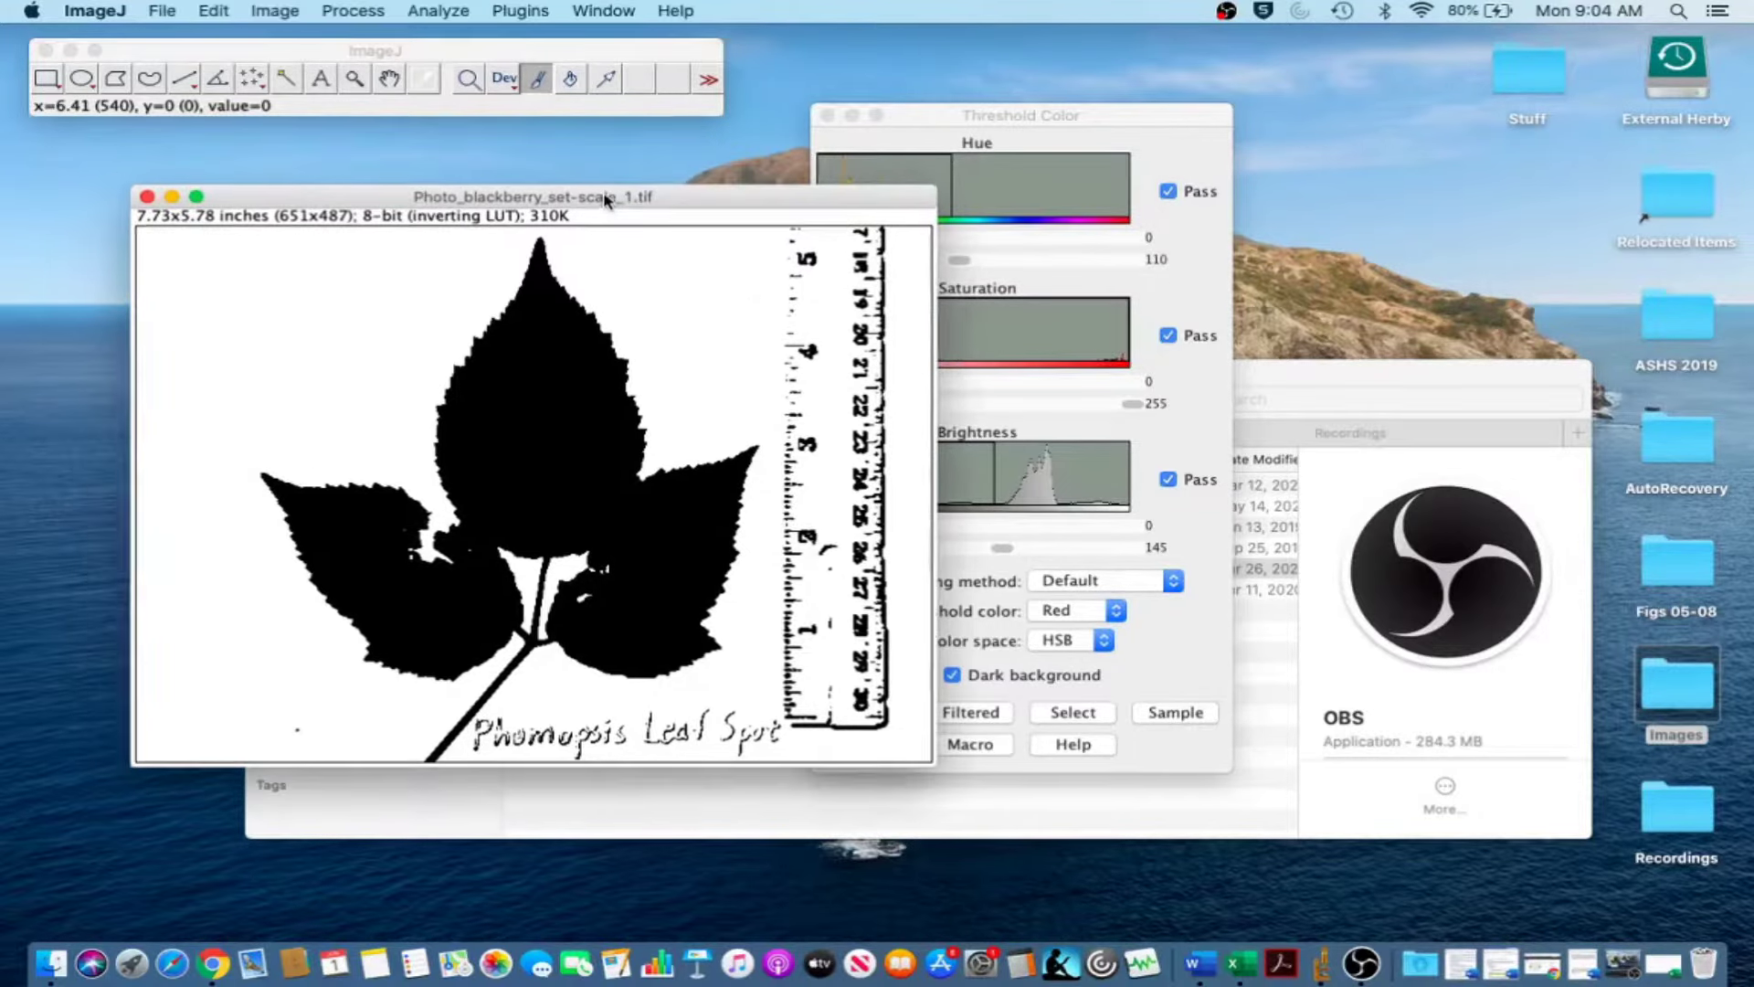
Paint white over the ruler beside the leaf and undo that brush stroke.
mouse_move(795, 332)
left_mouse_down()
mouse_move(807, 232)
mouse_move(884, 250)
mouse_move(853, 570)
mouse_move(879, 720)
mouse_move(867, 510)
mouse_move(821, 735)
mouse_move(793, 718)
mouse_move(817, 633)
mouse_move(797, 616)
mouse_move(785, 512)
mouse_move(798, 409)
left_mouse_up()
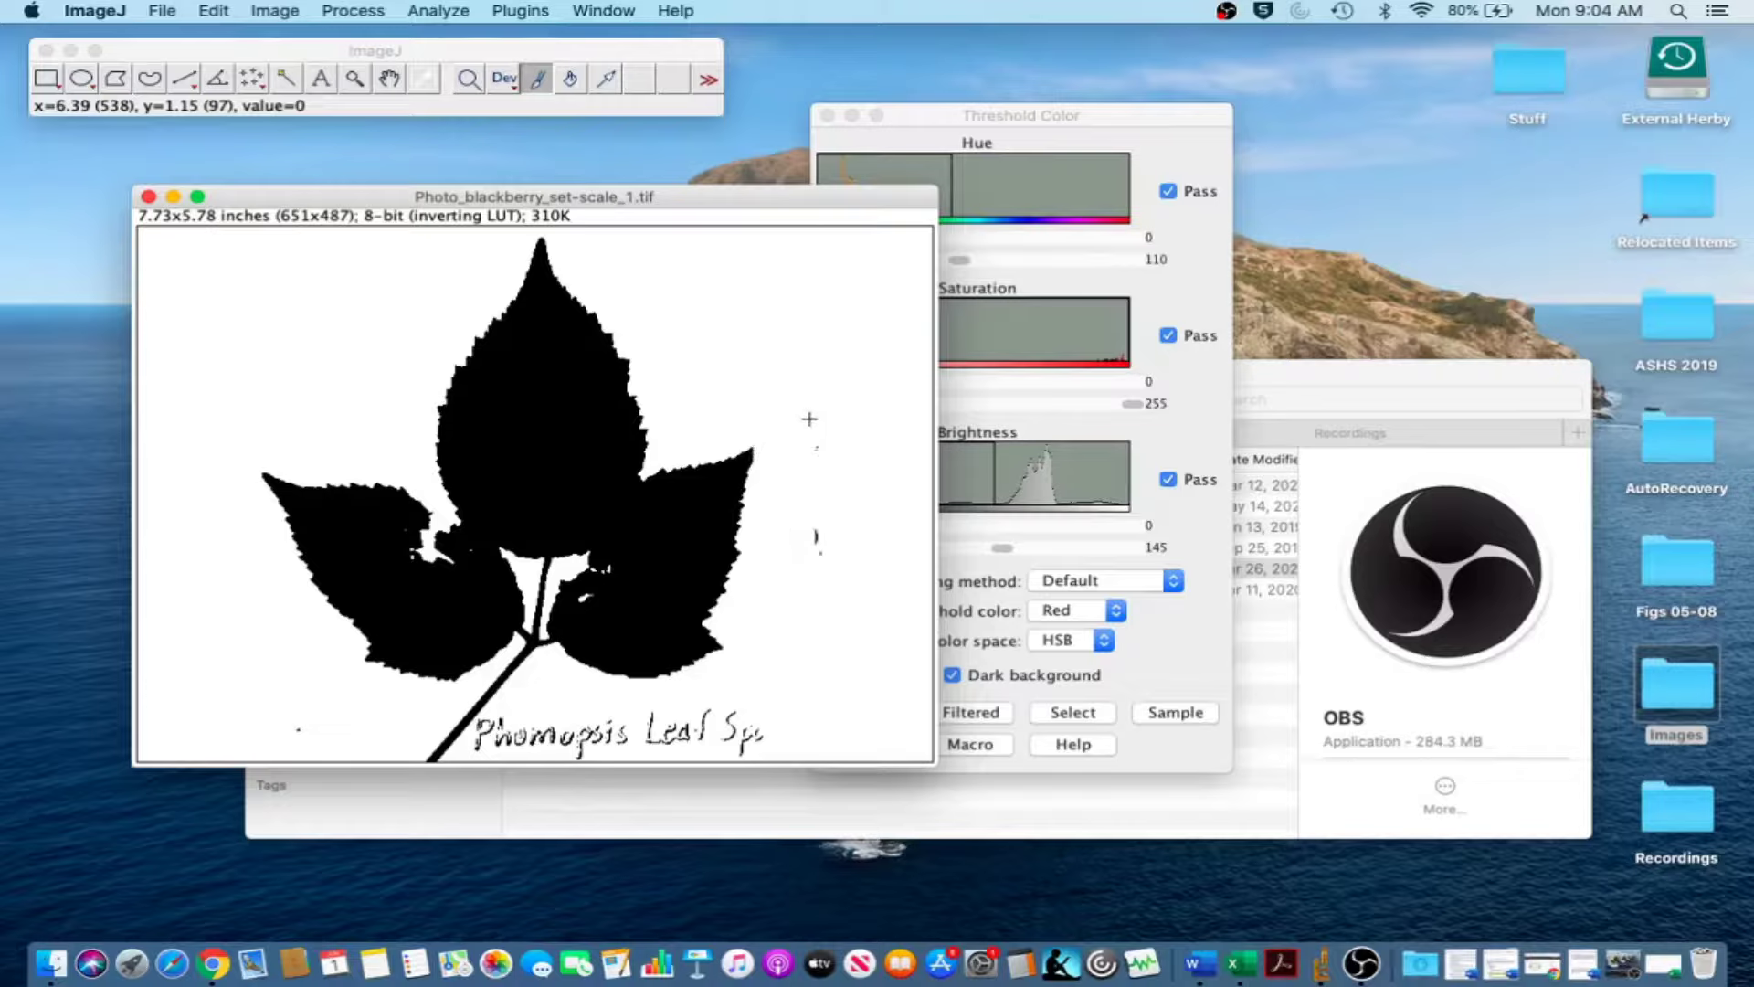
key("super+z")
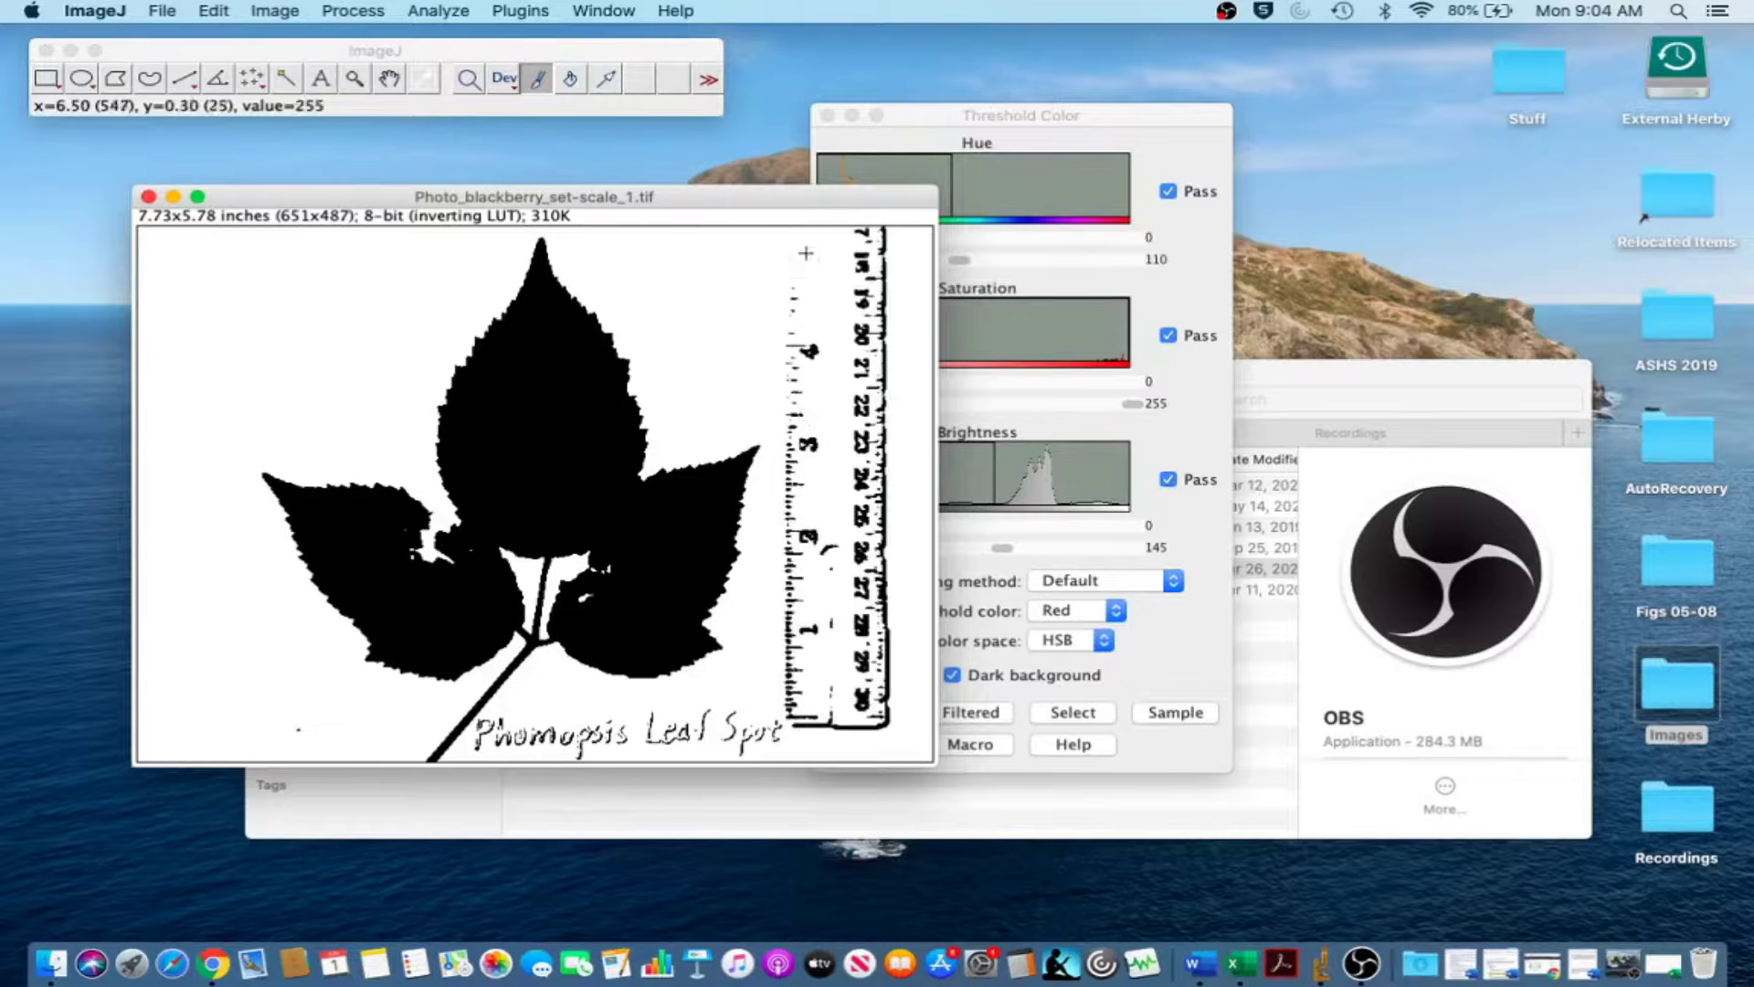
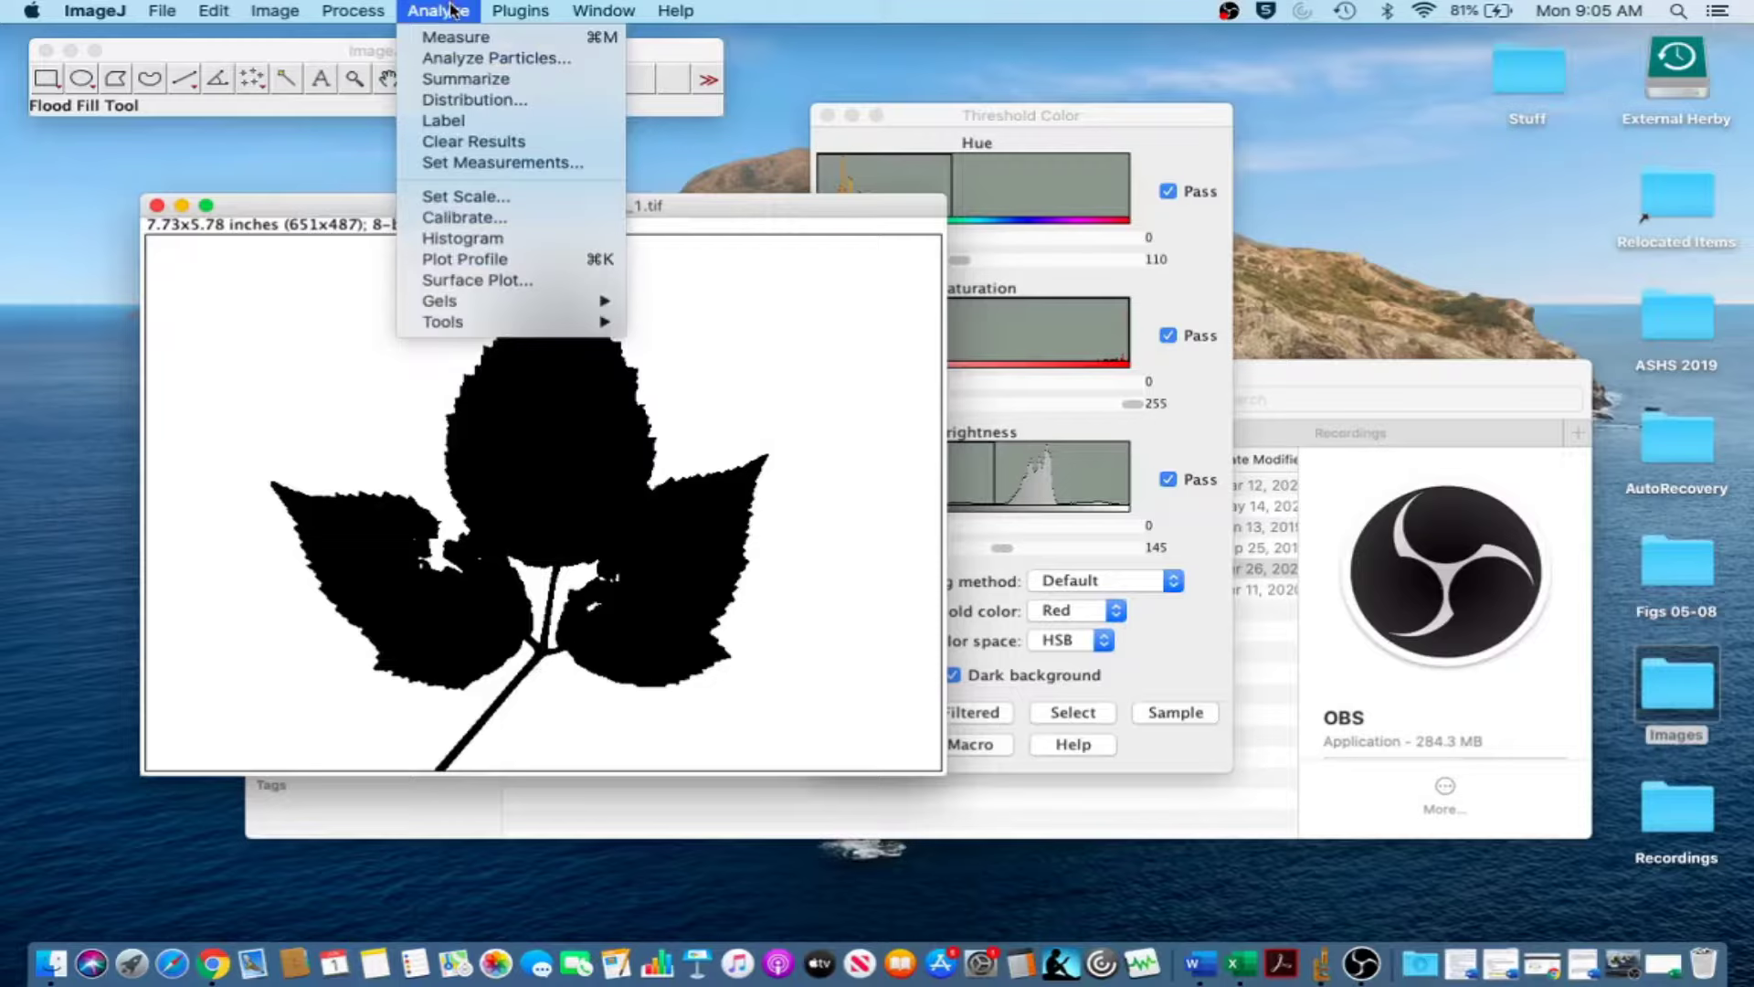
Set the measurements to Area with Limit to threshold enabled.
left_click(470, 163)
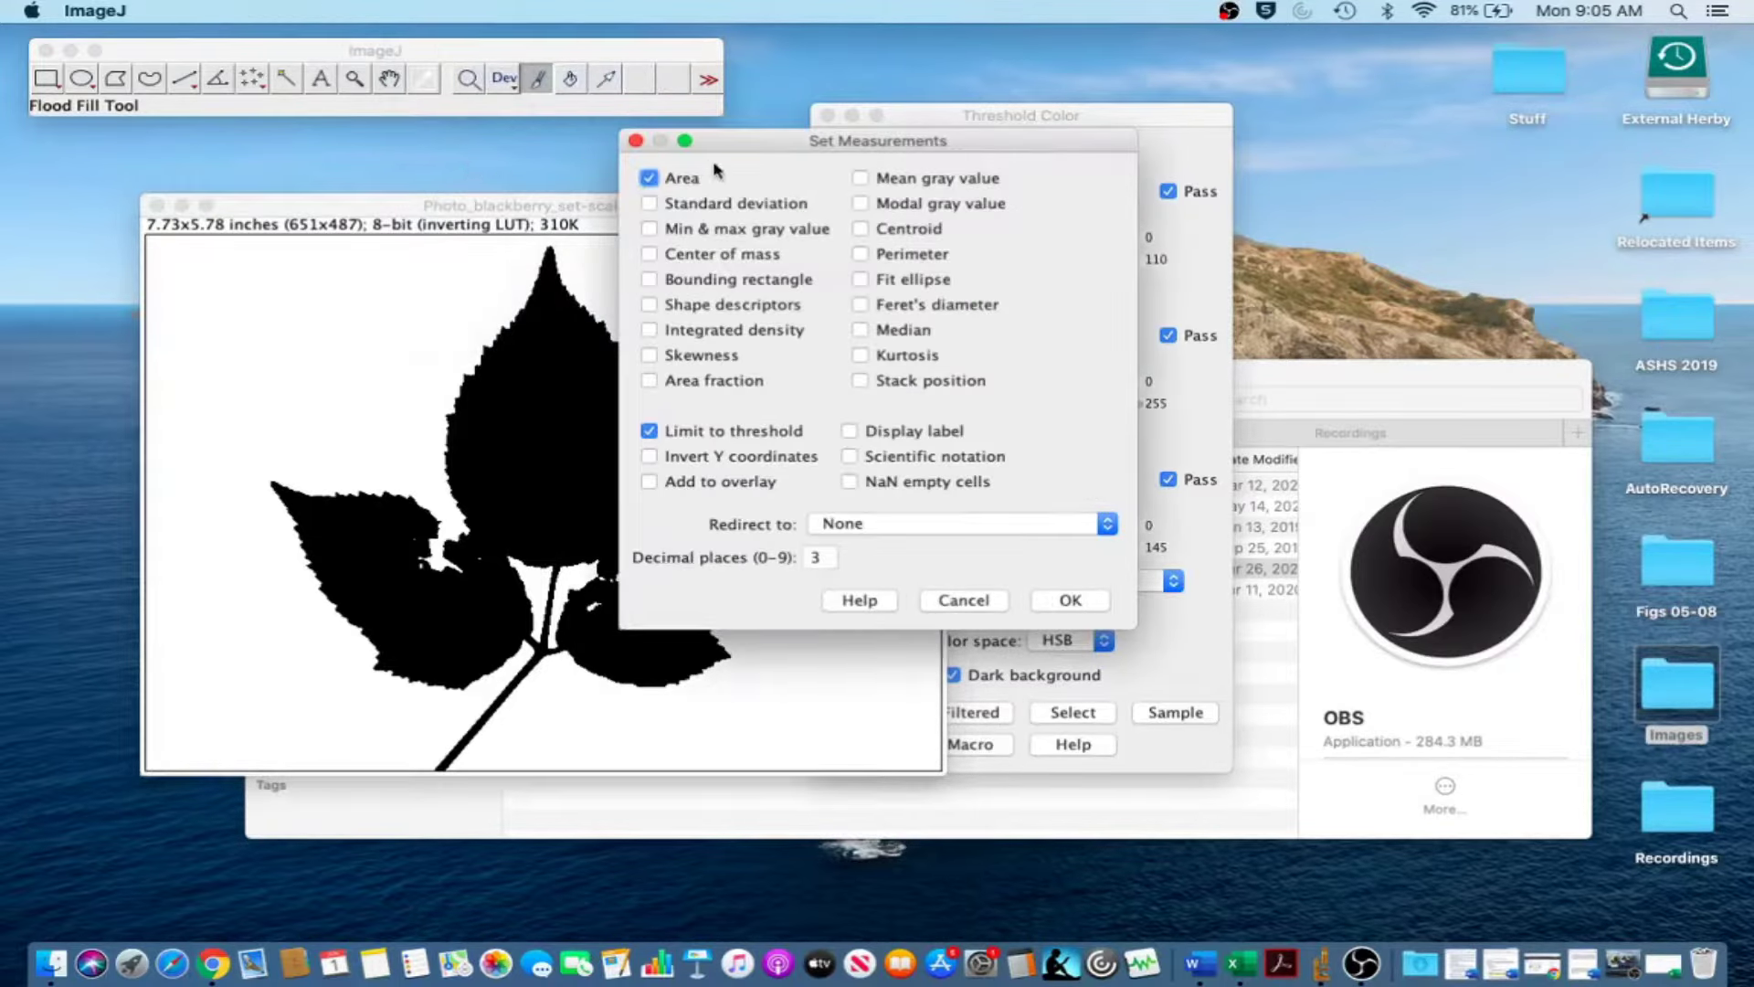
left_click(650, 179)
left_click(1071, 602)
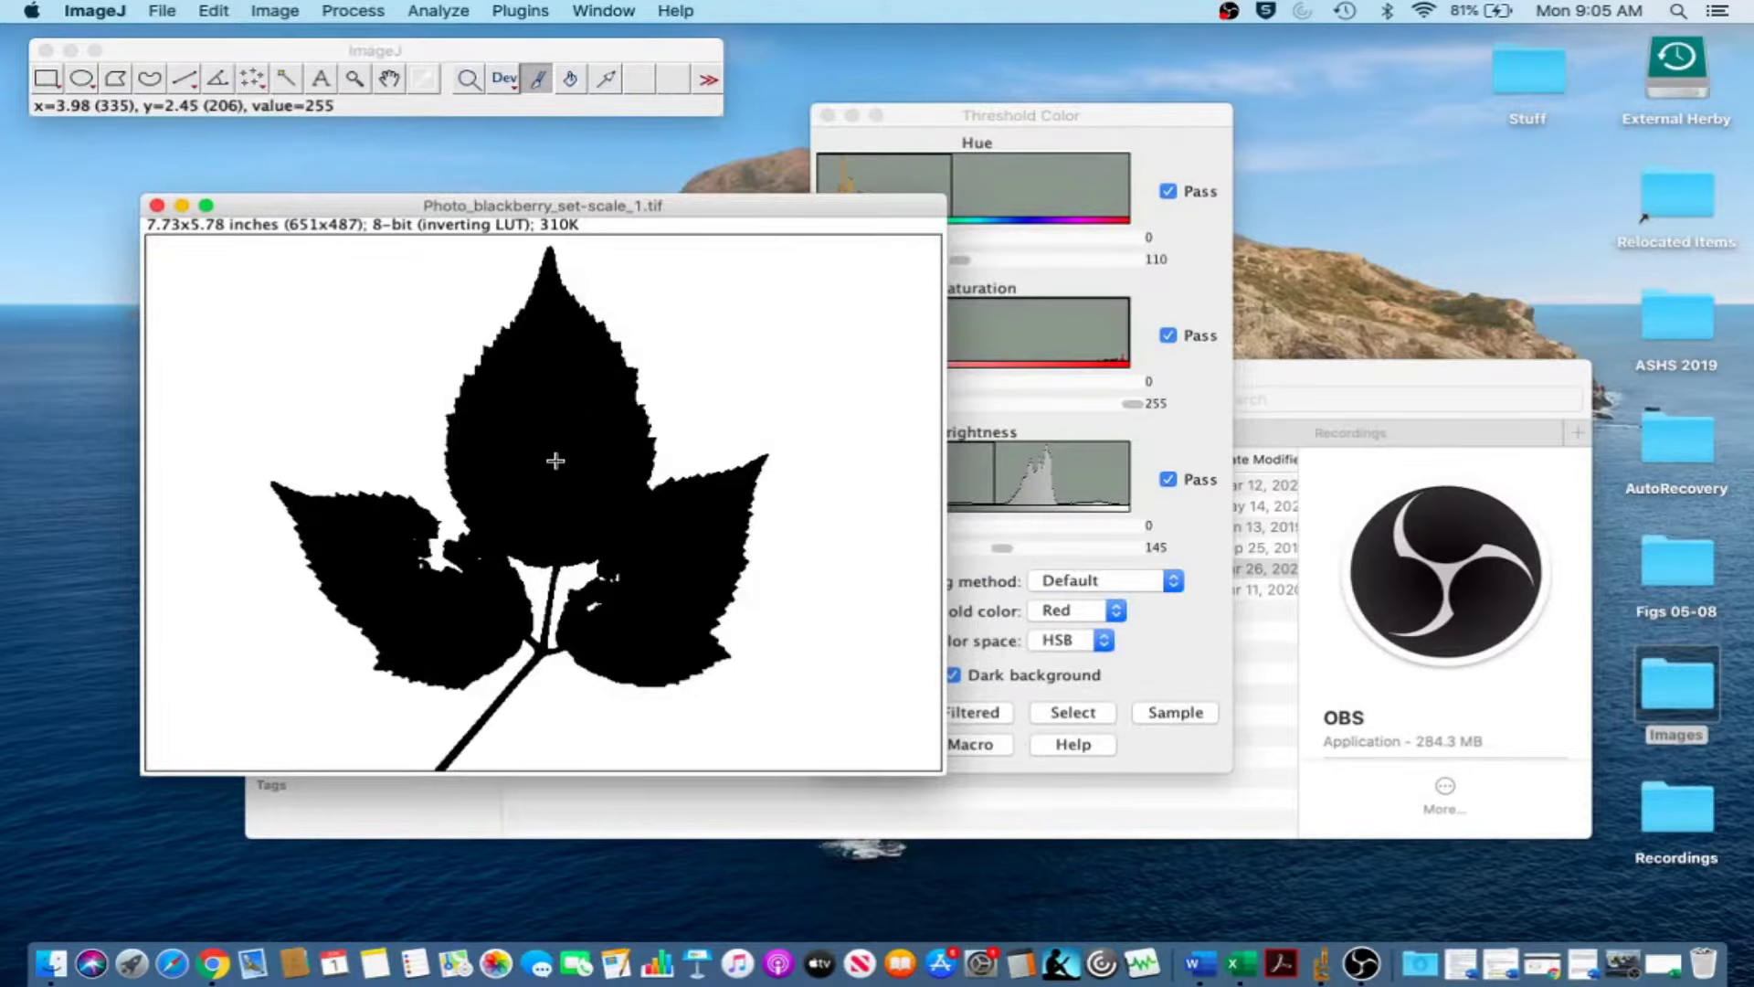
Measure the area of the black leaf in the cleaned binary image two times.
left_click(440, 10)
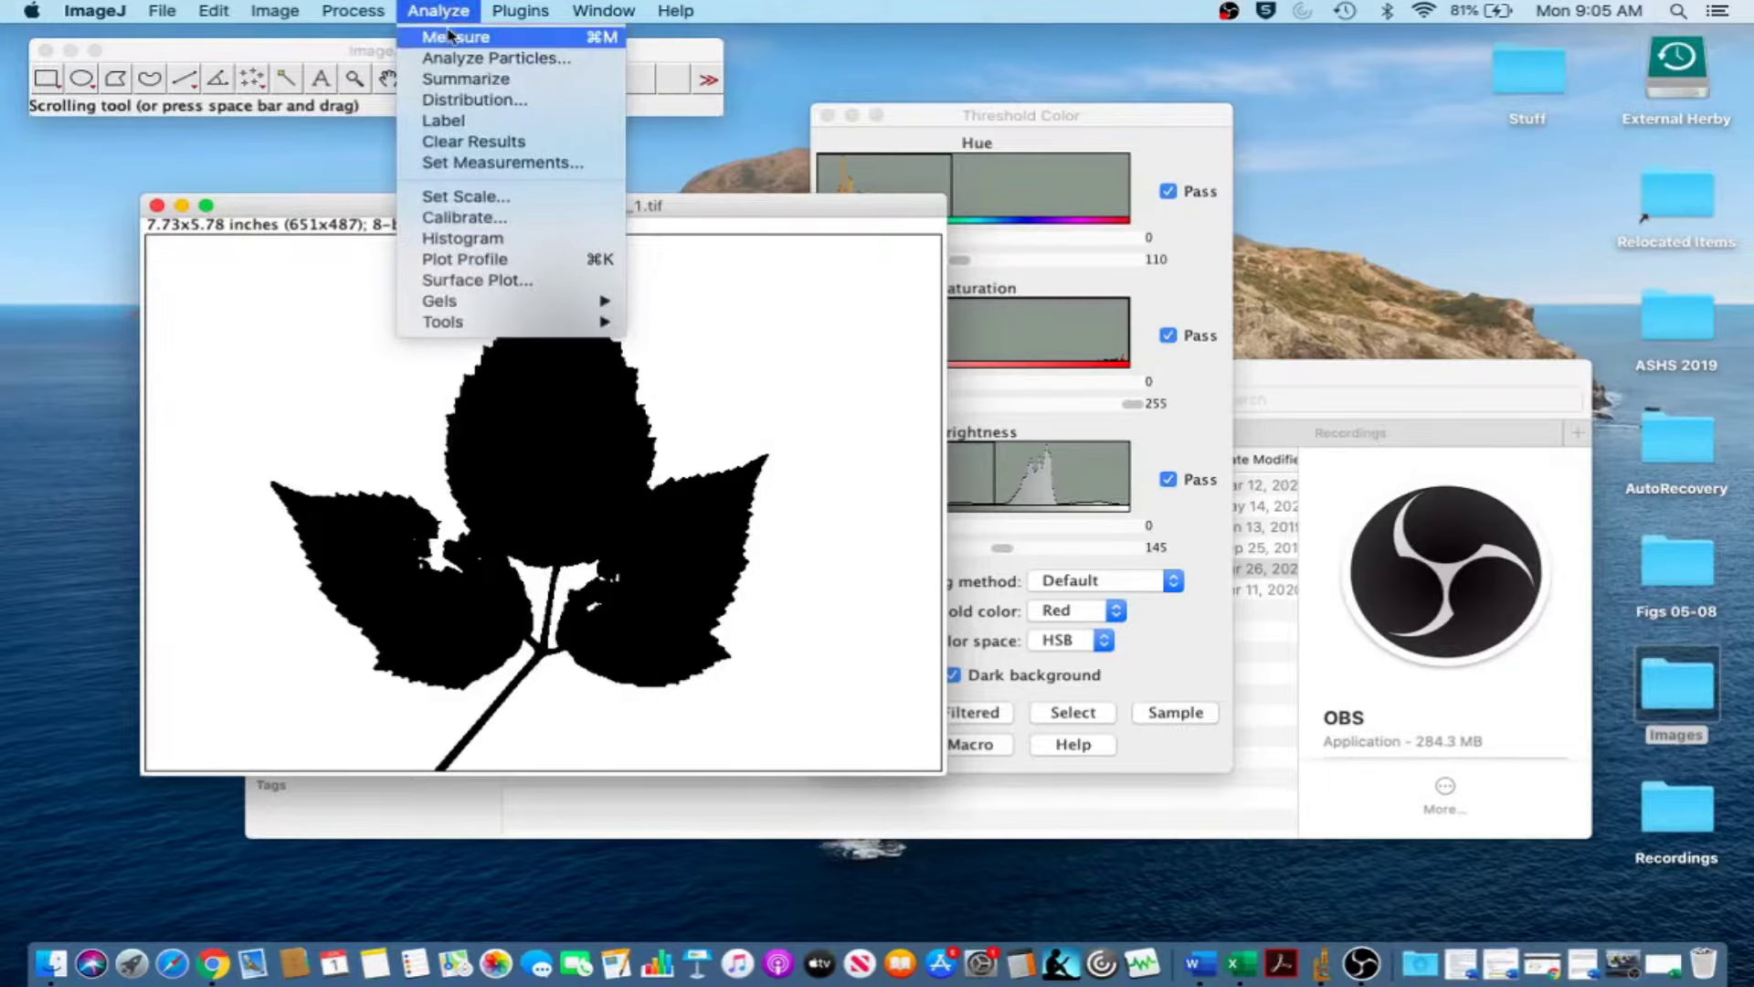
left_click(449, 38)
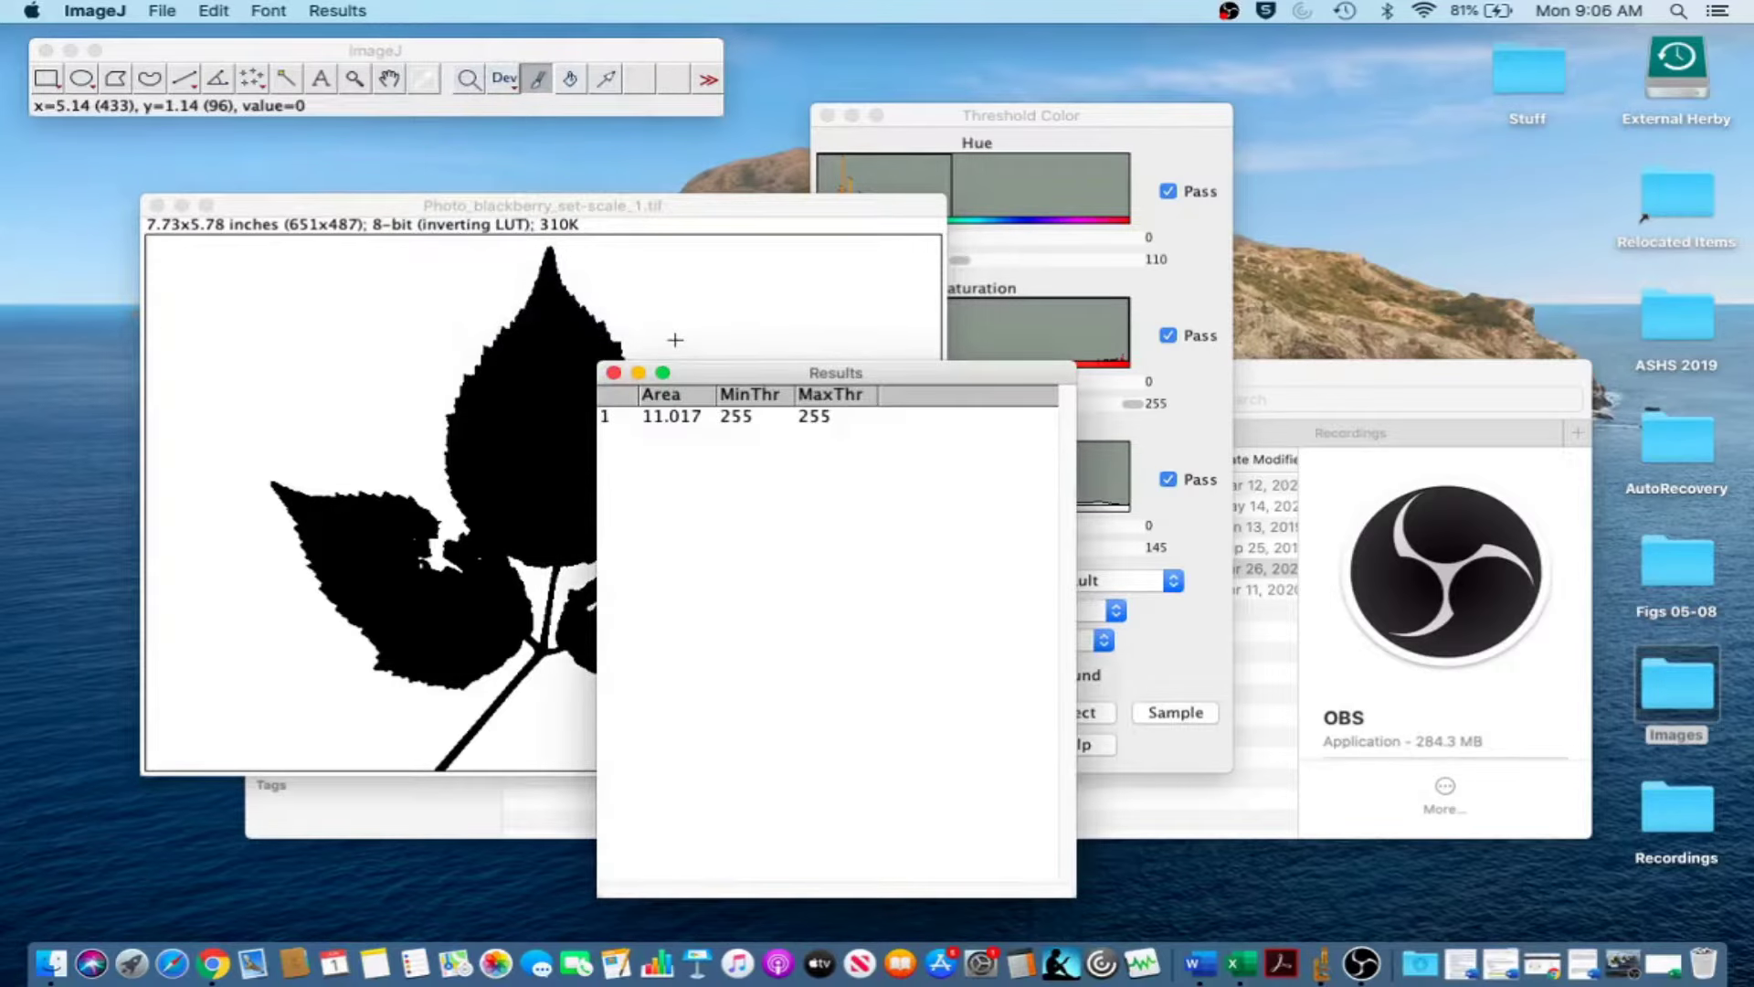
key("super+m")
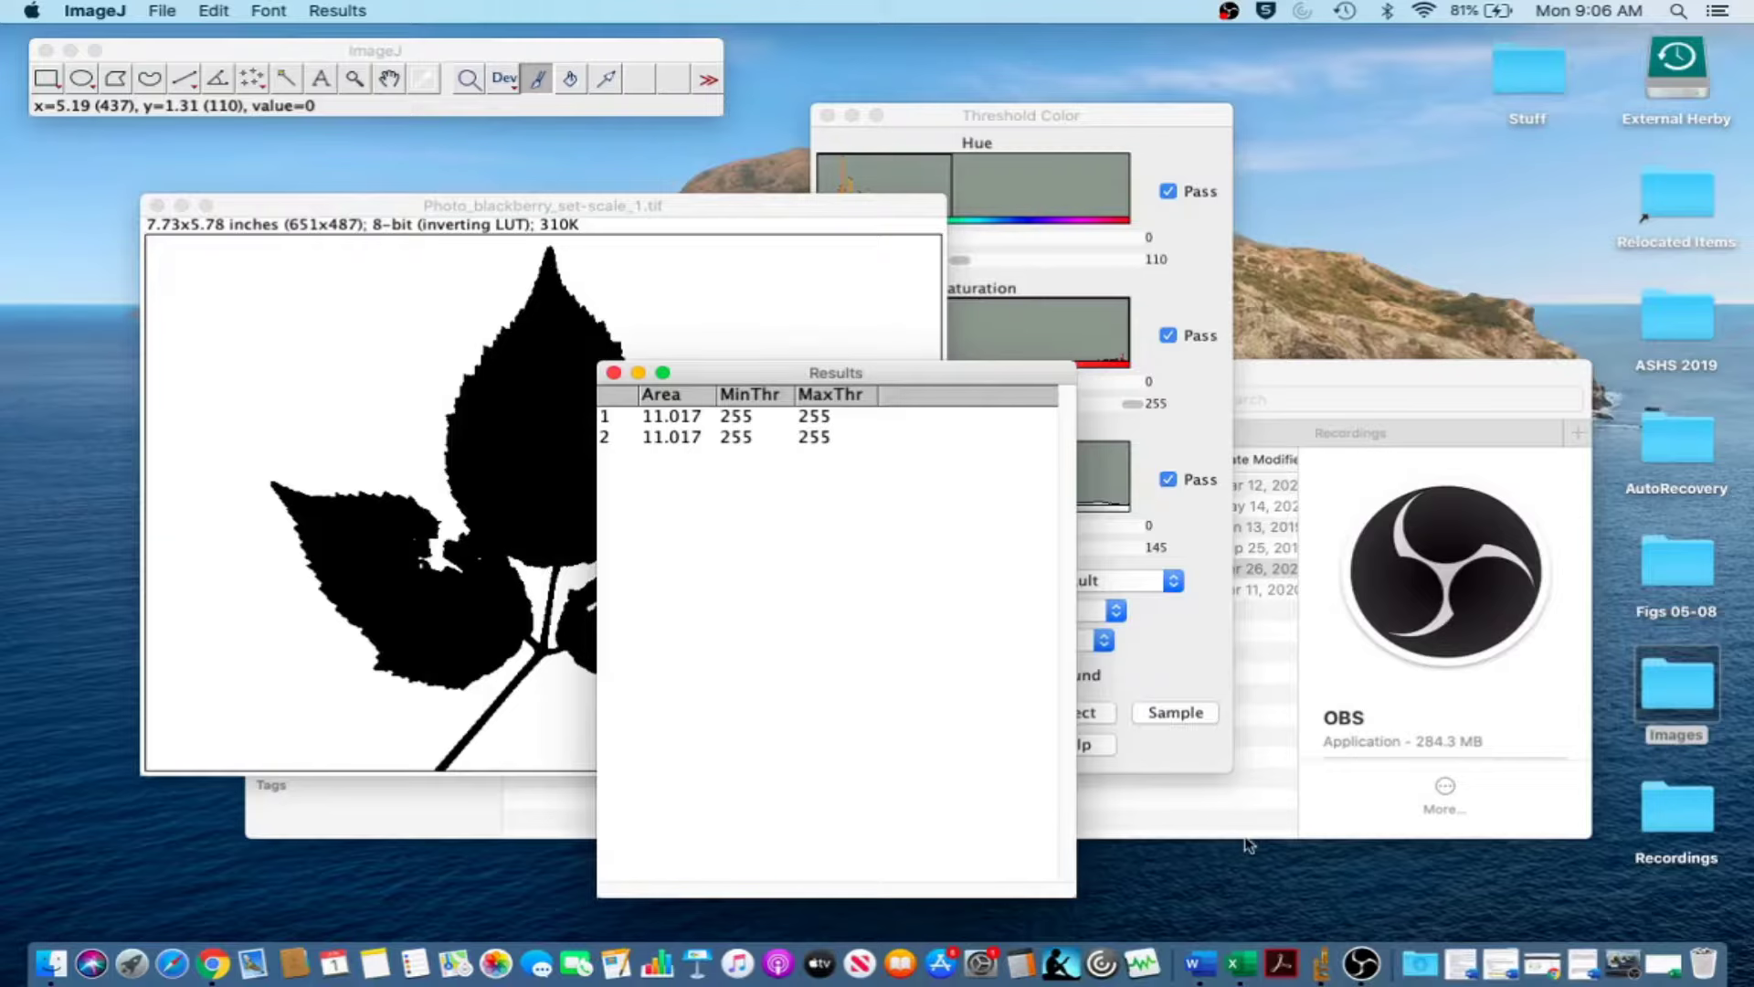
Switch to the blank Excel workbook, enter "Total leaf area" in A1 and 11.017 in A2, and minimize the workbook.
left_click(1663, 967)
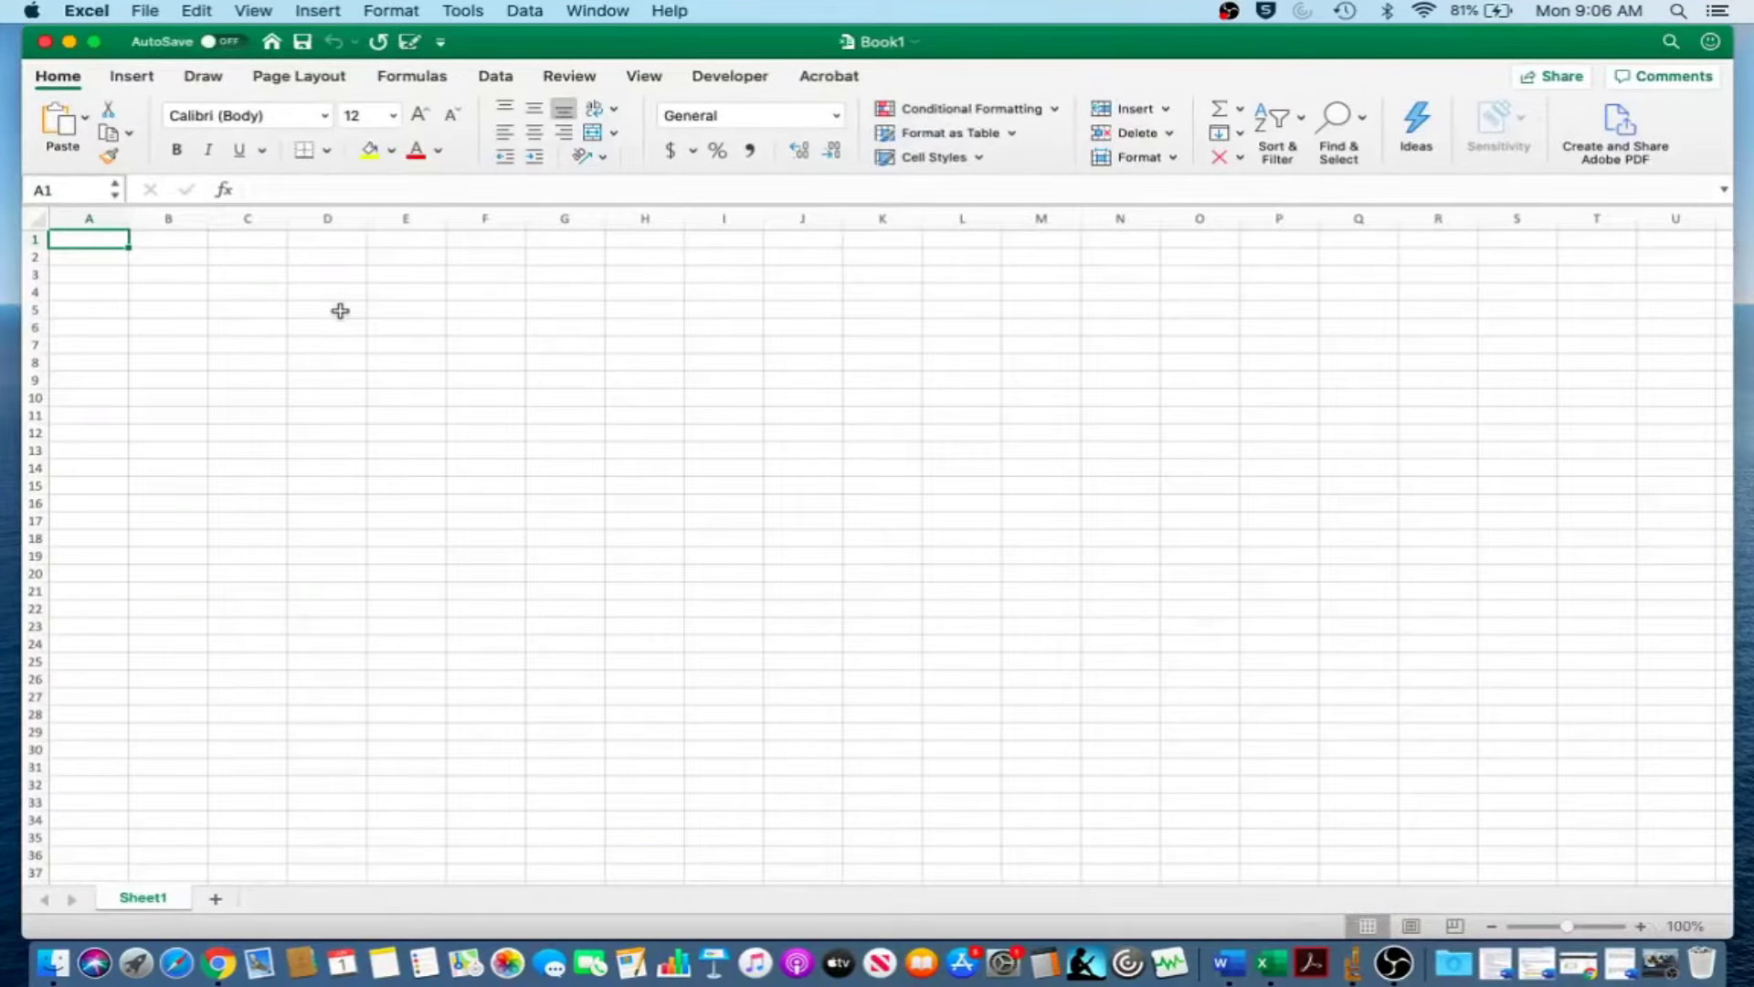
type("Total leaf area")
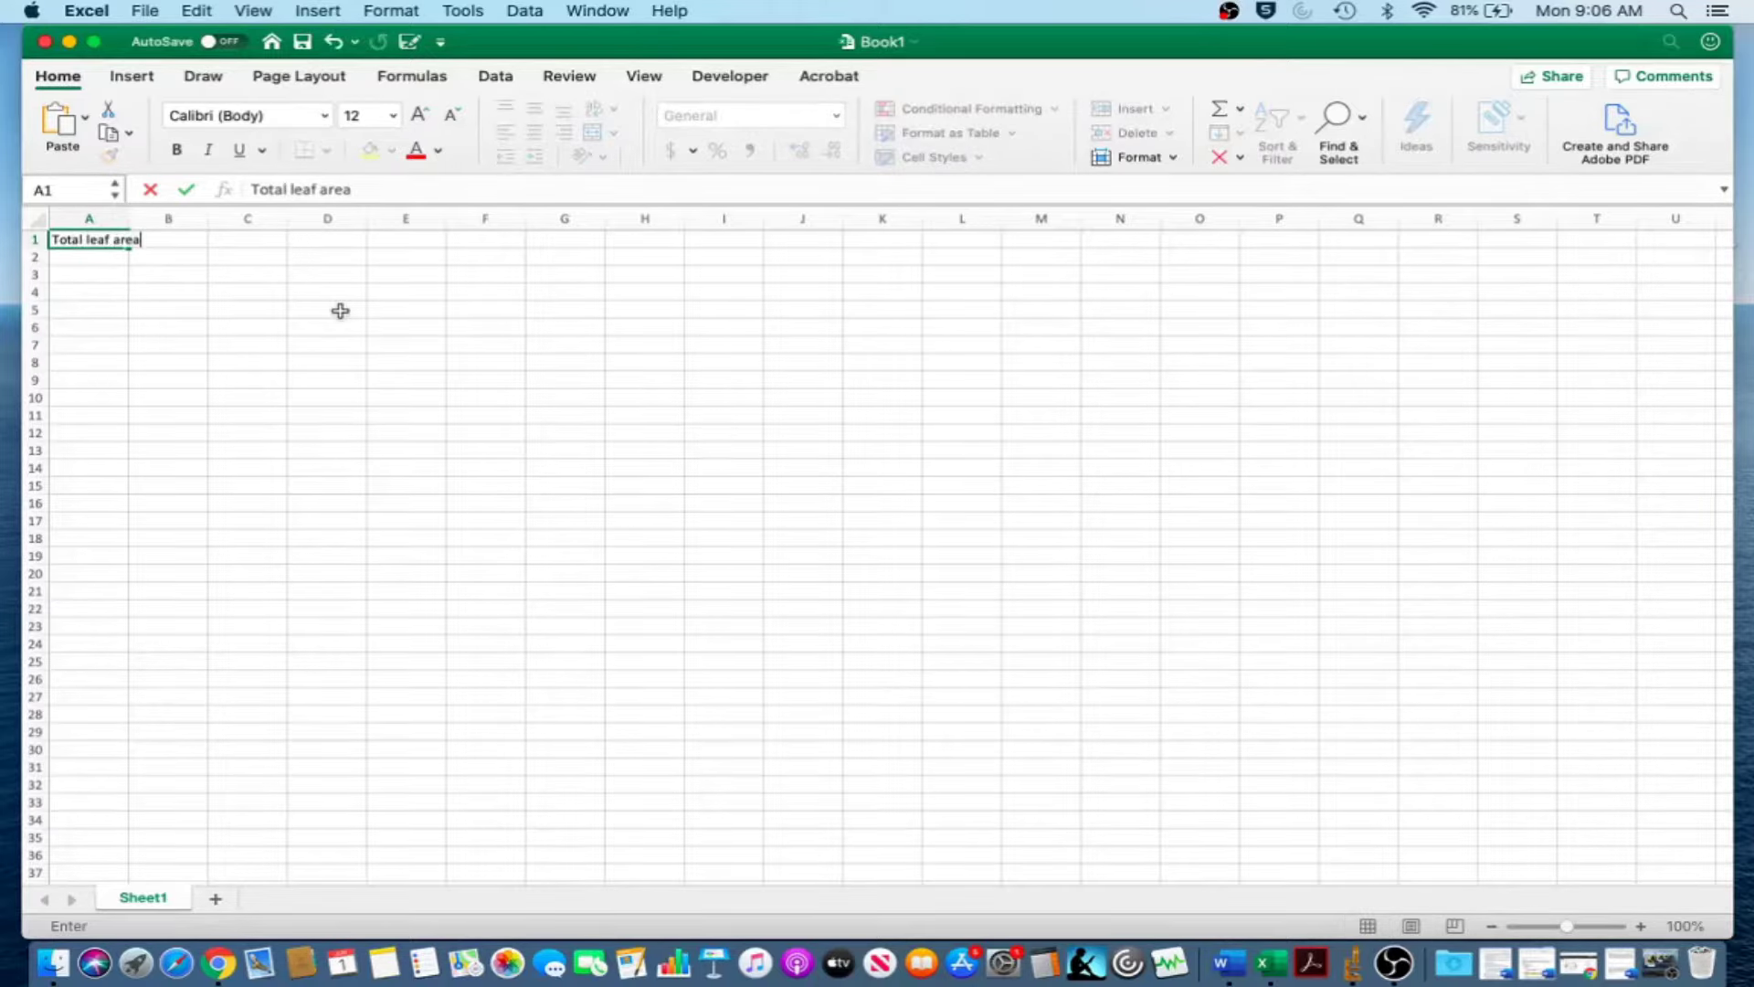
left_click_drag(550, 41, 1573, 172)
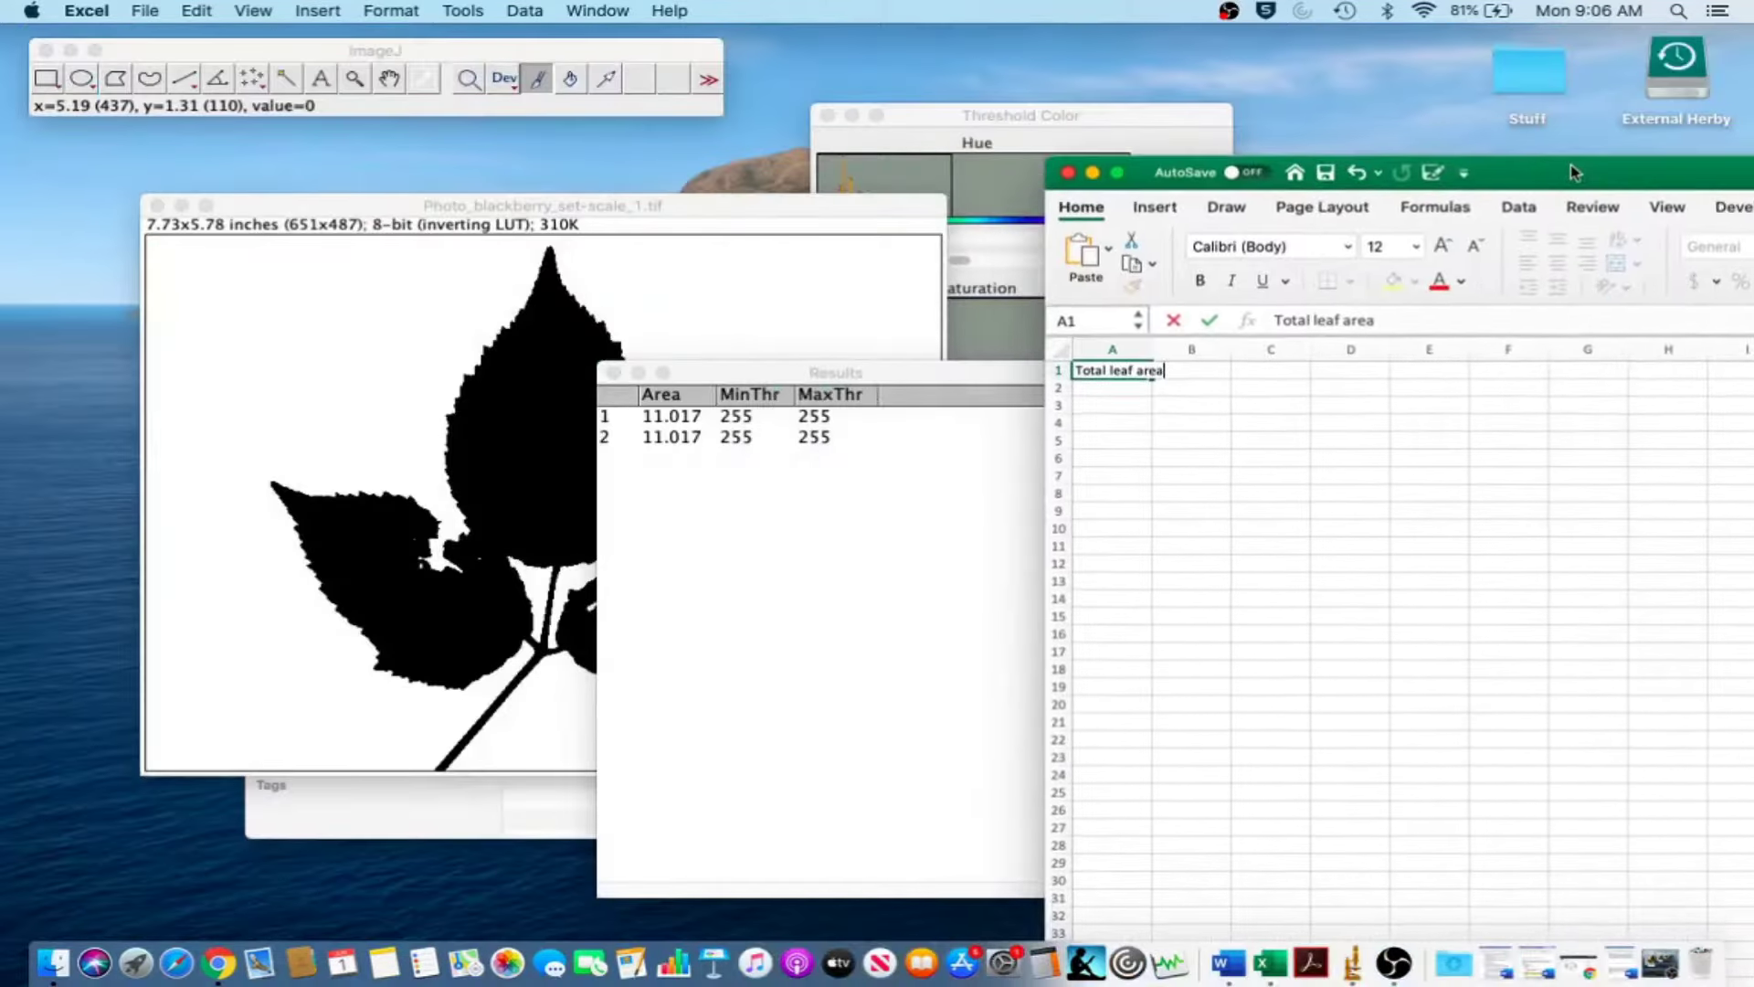
left_click(1138, 388)
type("1")
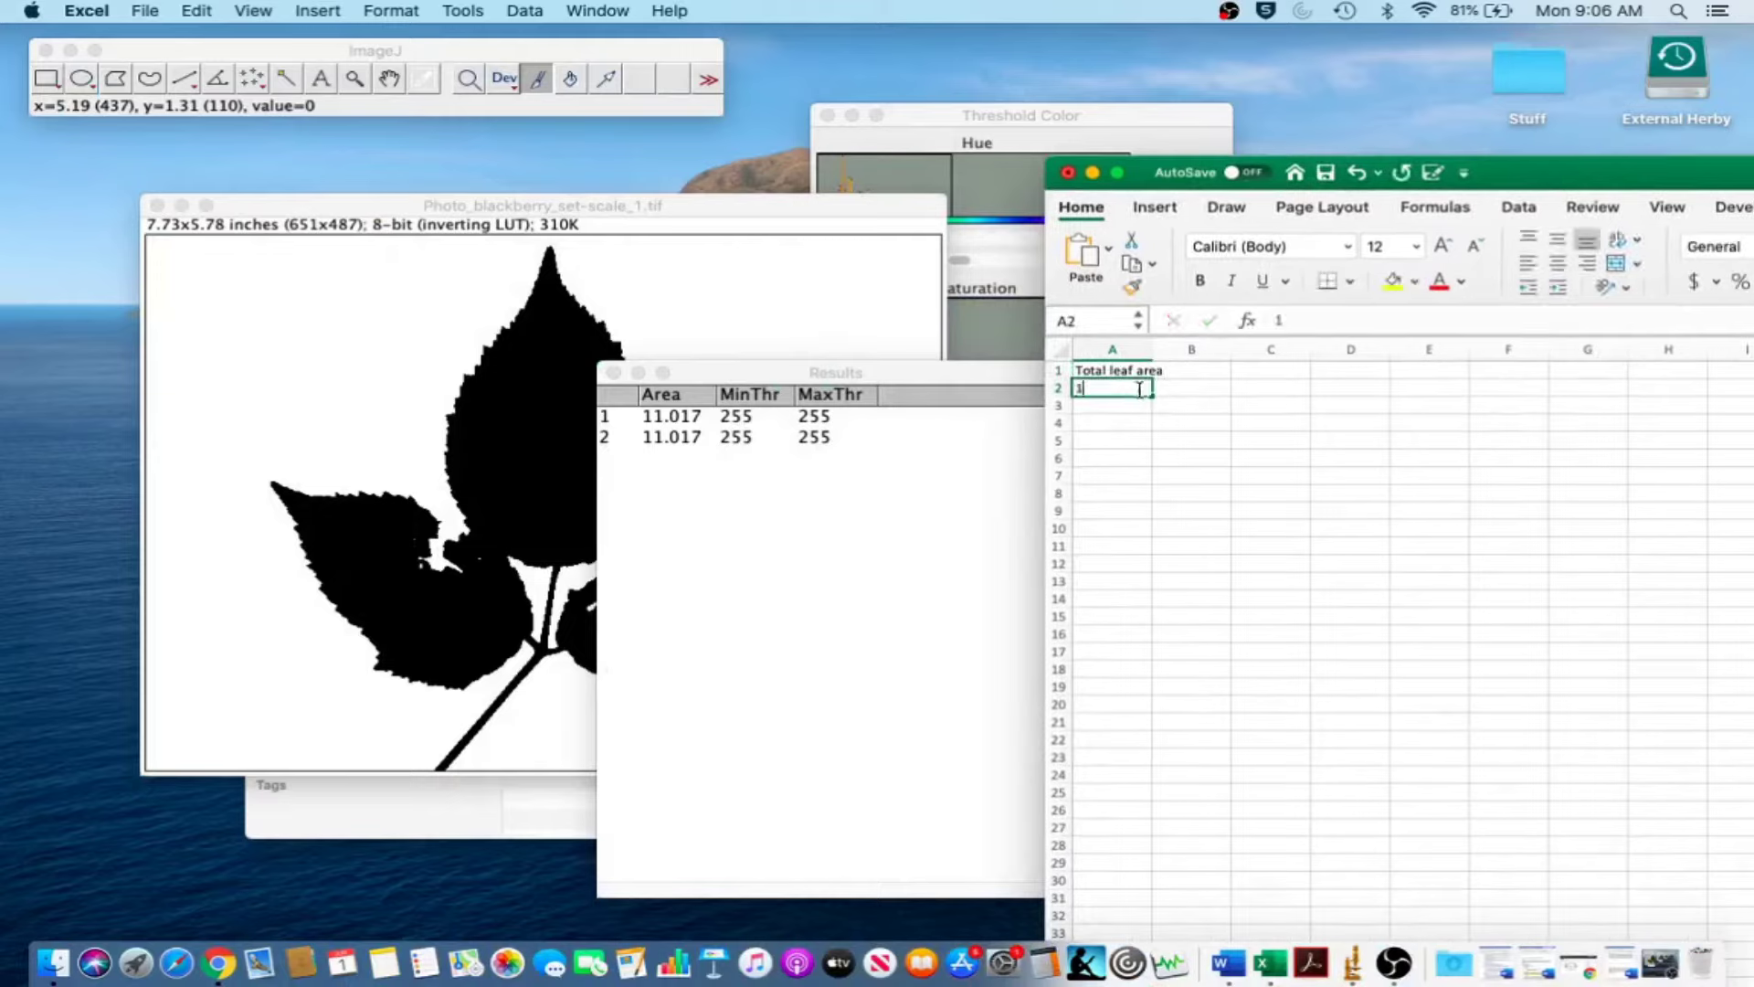
type("1.01")
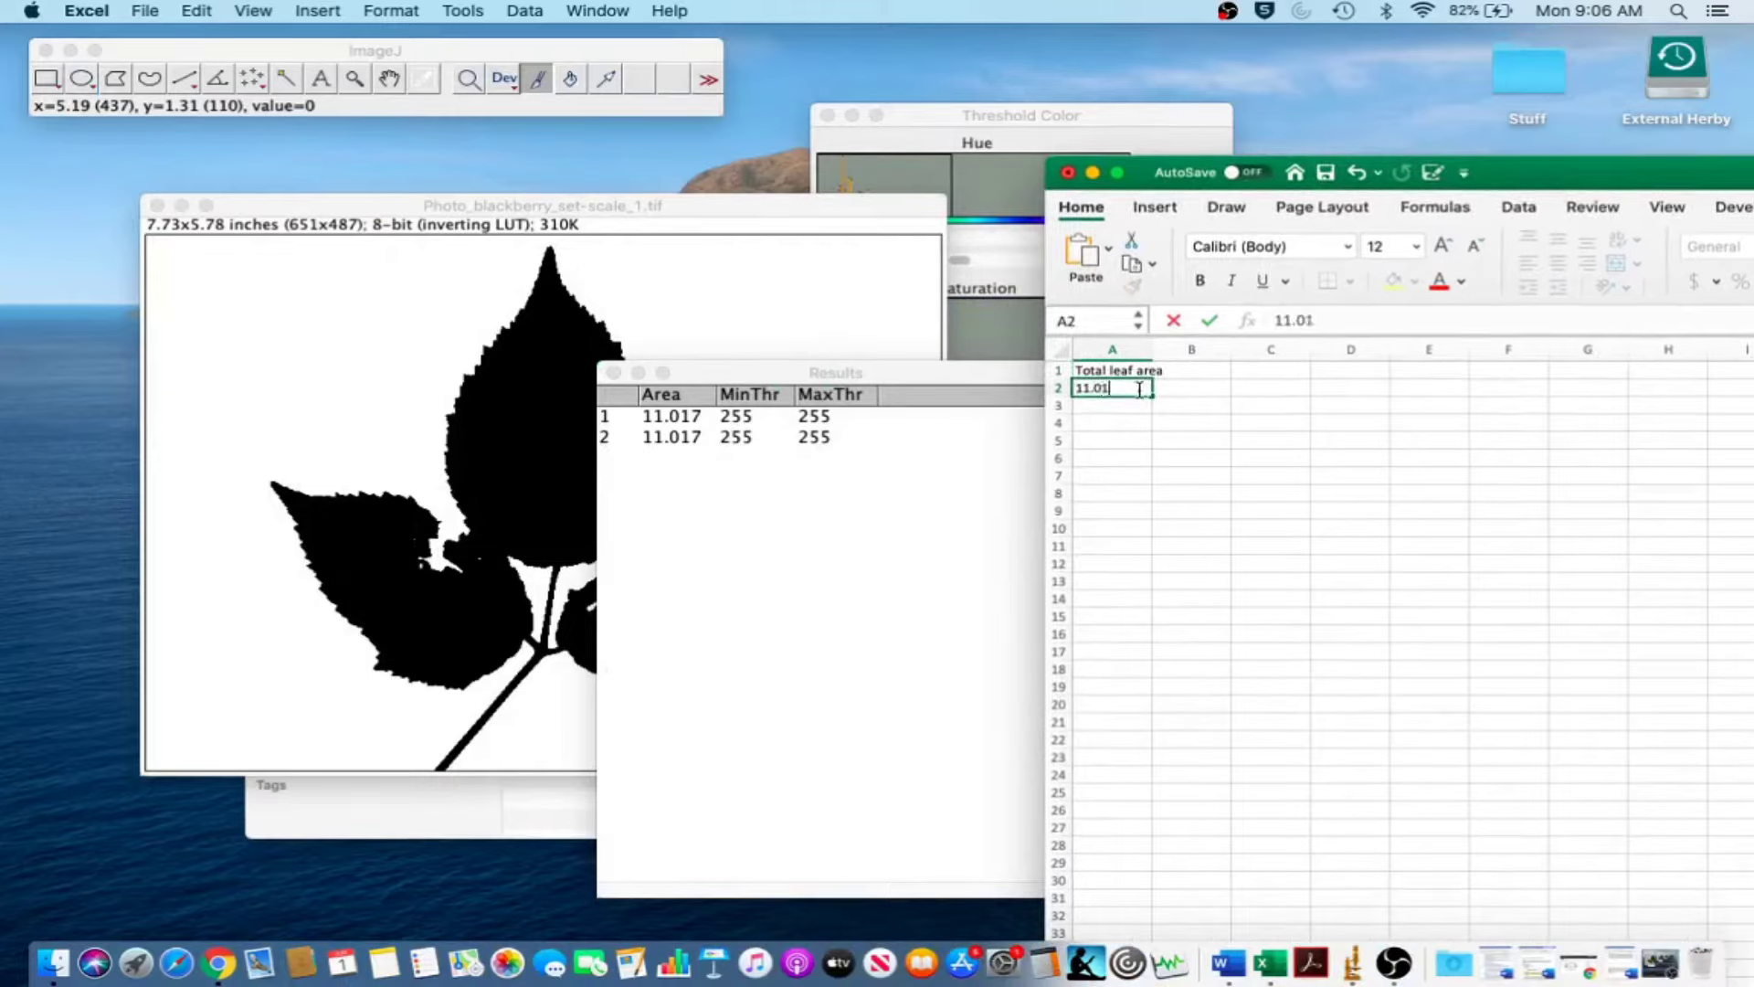
type("7")
left_click(1194, 420)
left_click(1094, 174)
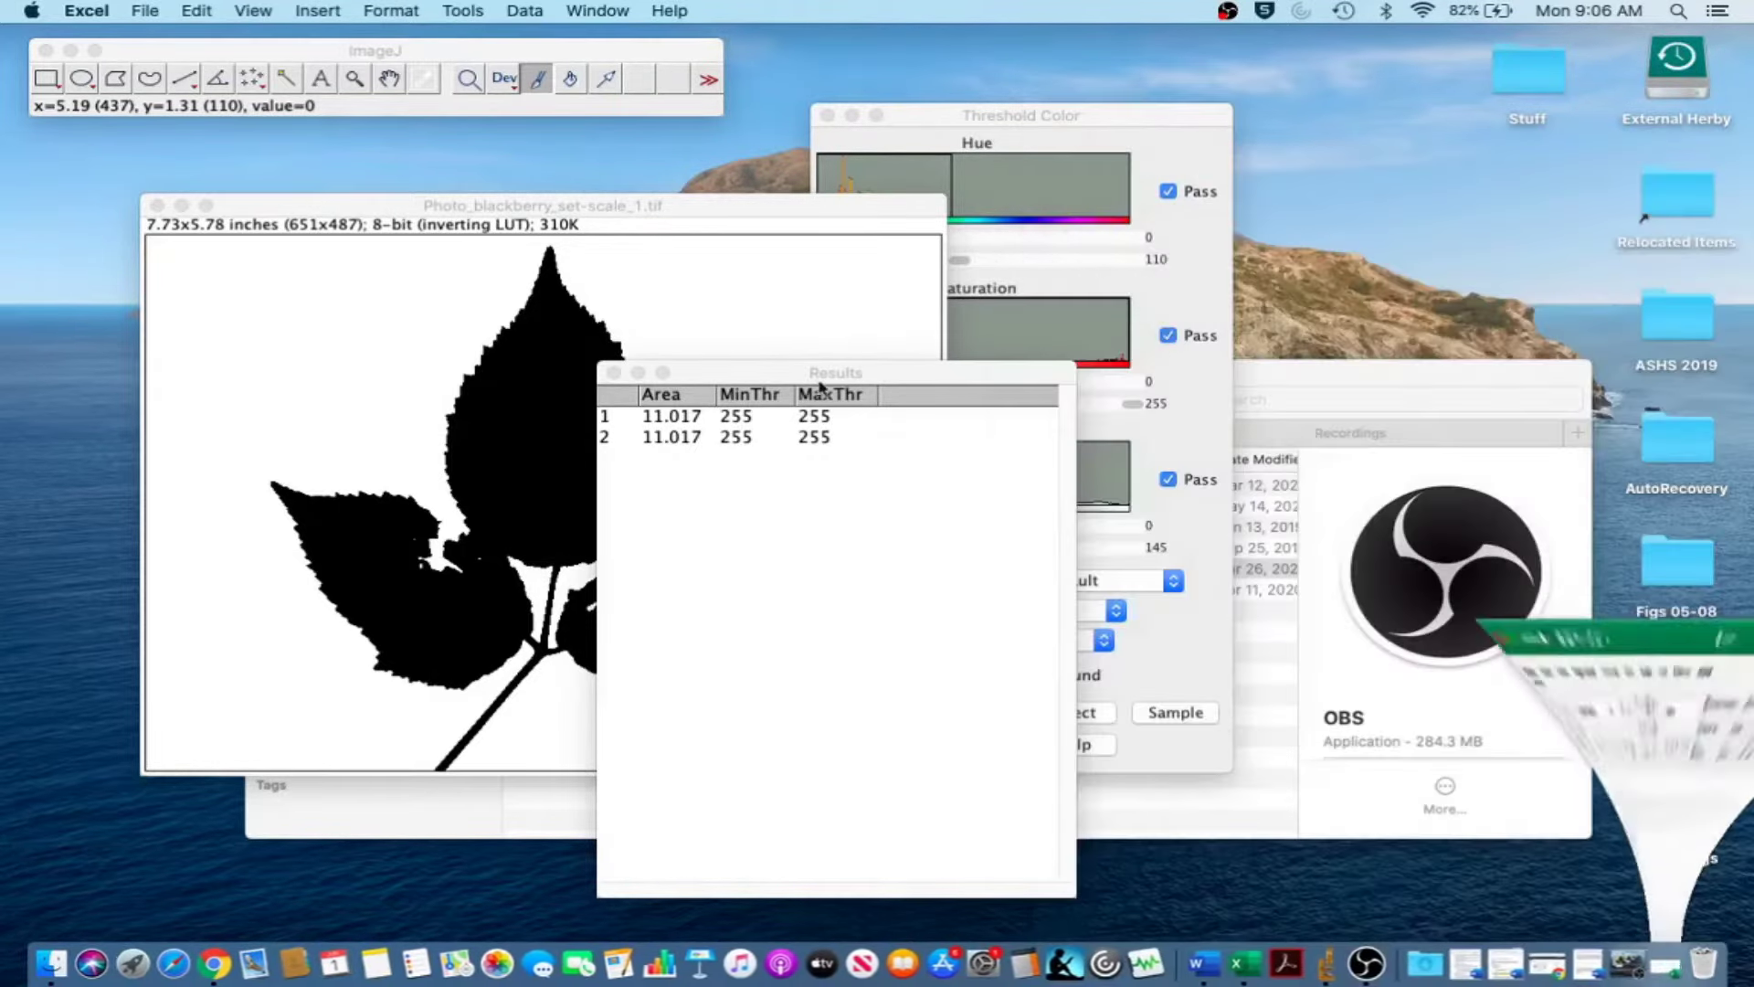
Save the binary leaf image as a TIFF named Photo_blackberry_set-scale_1-total.tif in the Images folder.
left_click(742, 375)
left_click_drag(742, 374, 1374, 211)
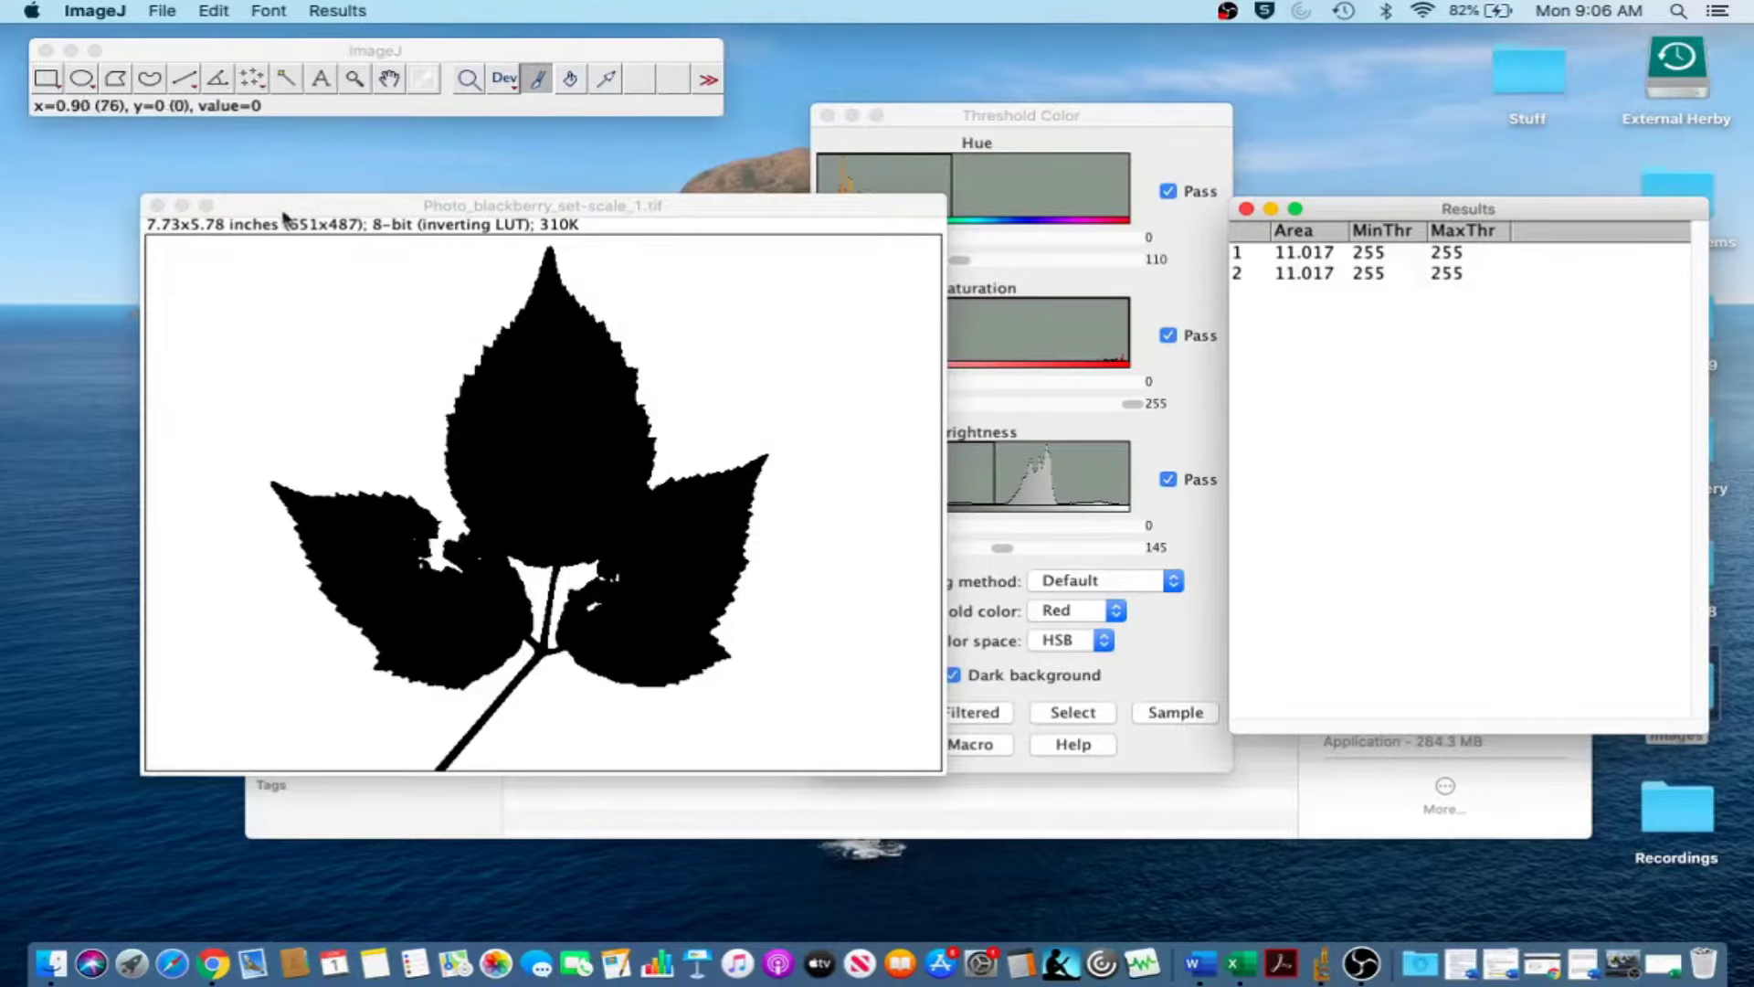
left_click(164, 10)
left_click(295, 219)
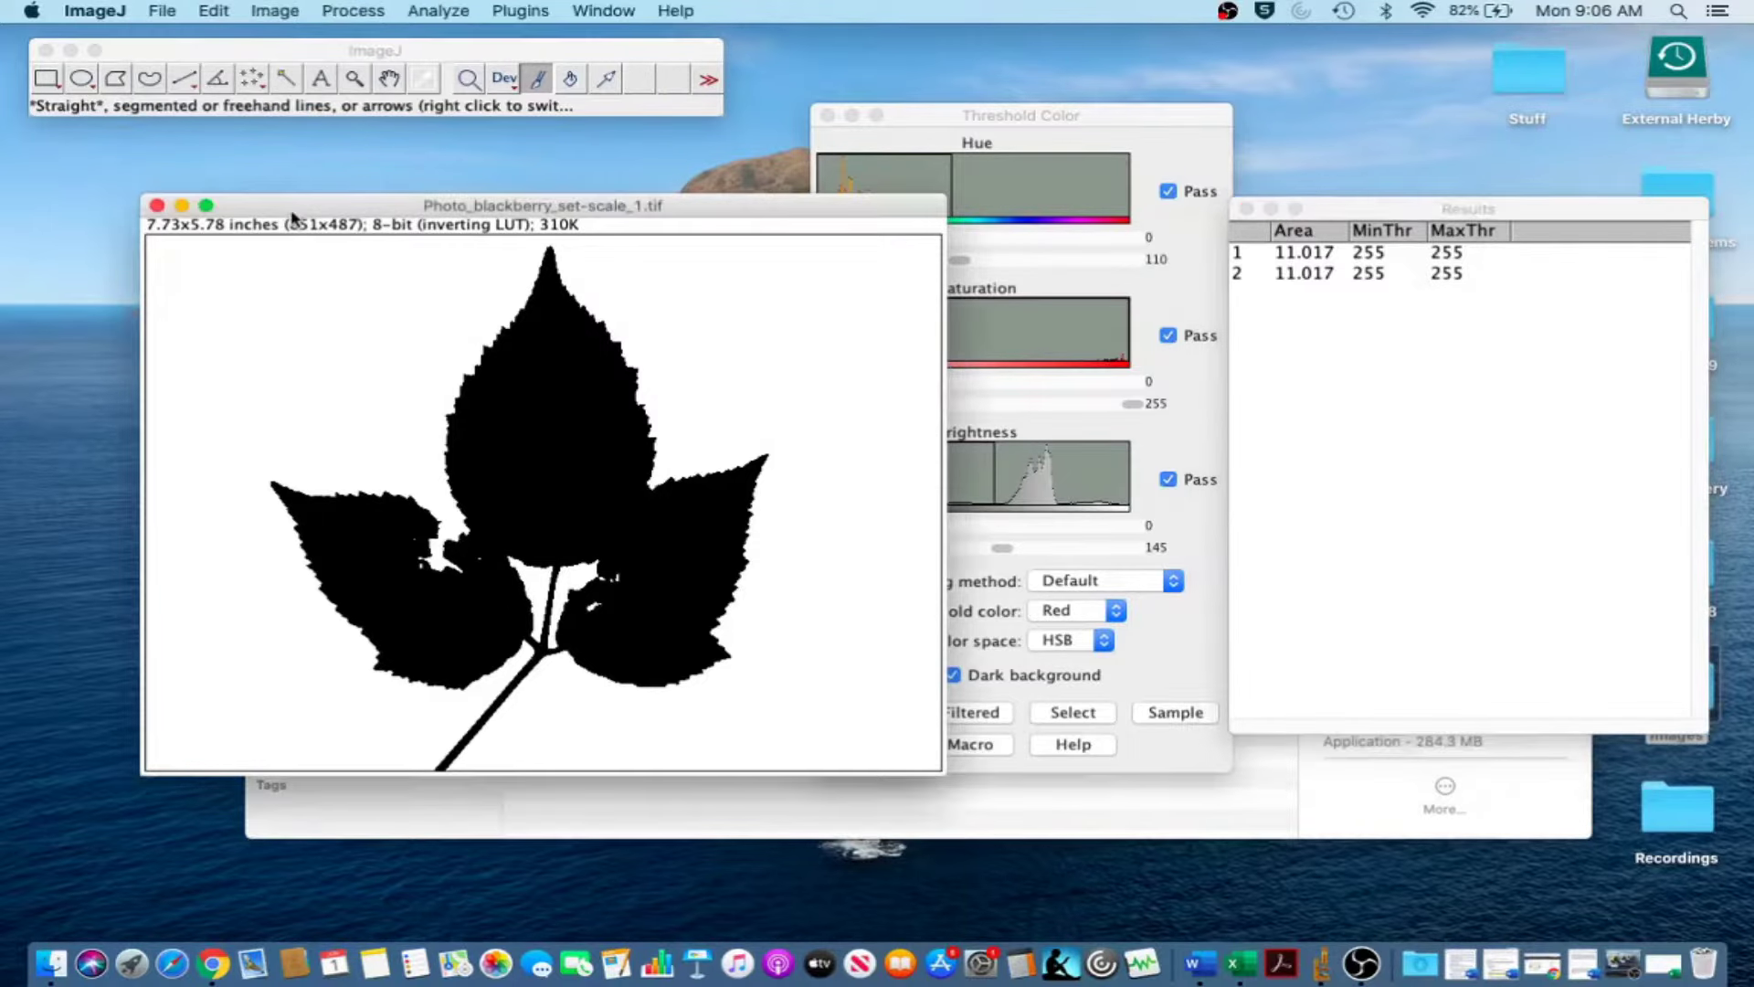
left_click(162, 10)
mouse_move(201, 265)
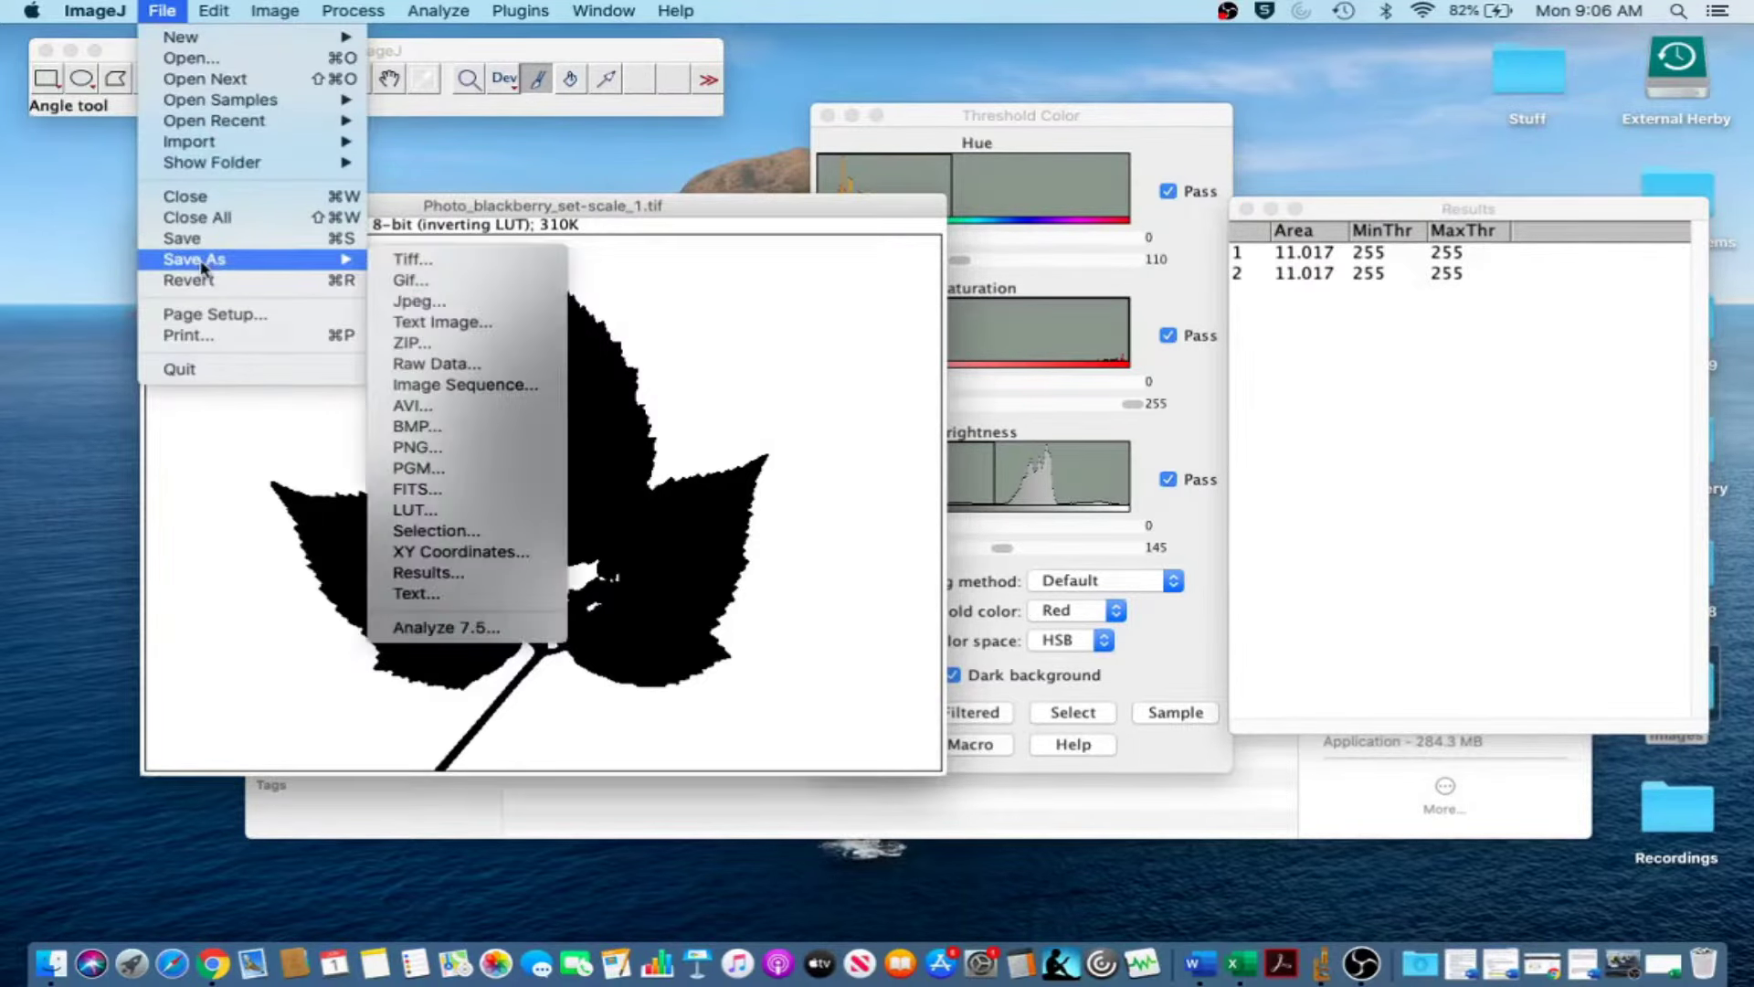
left_click(423, 263)
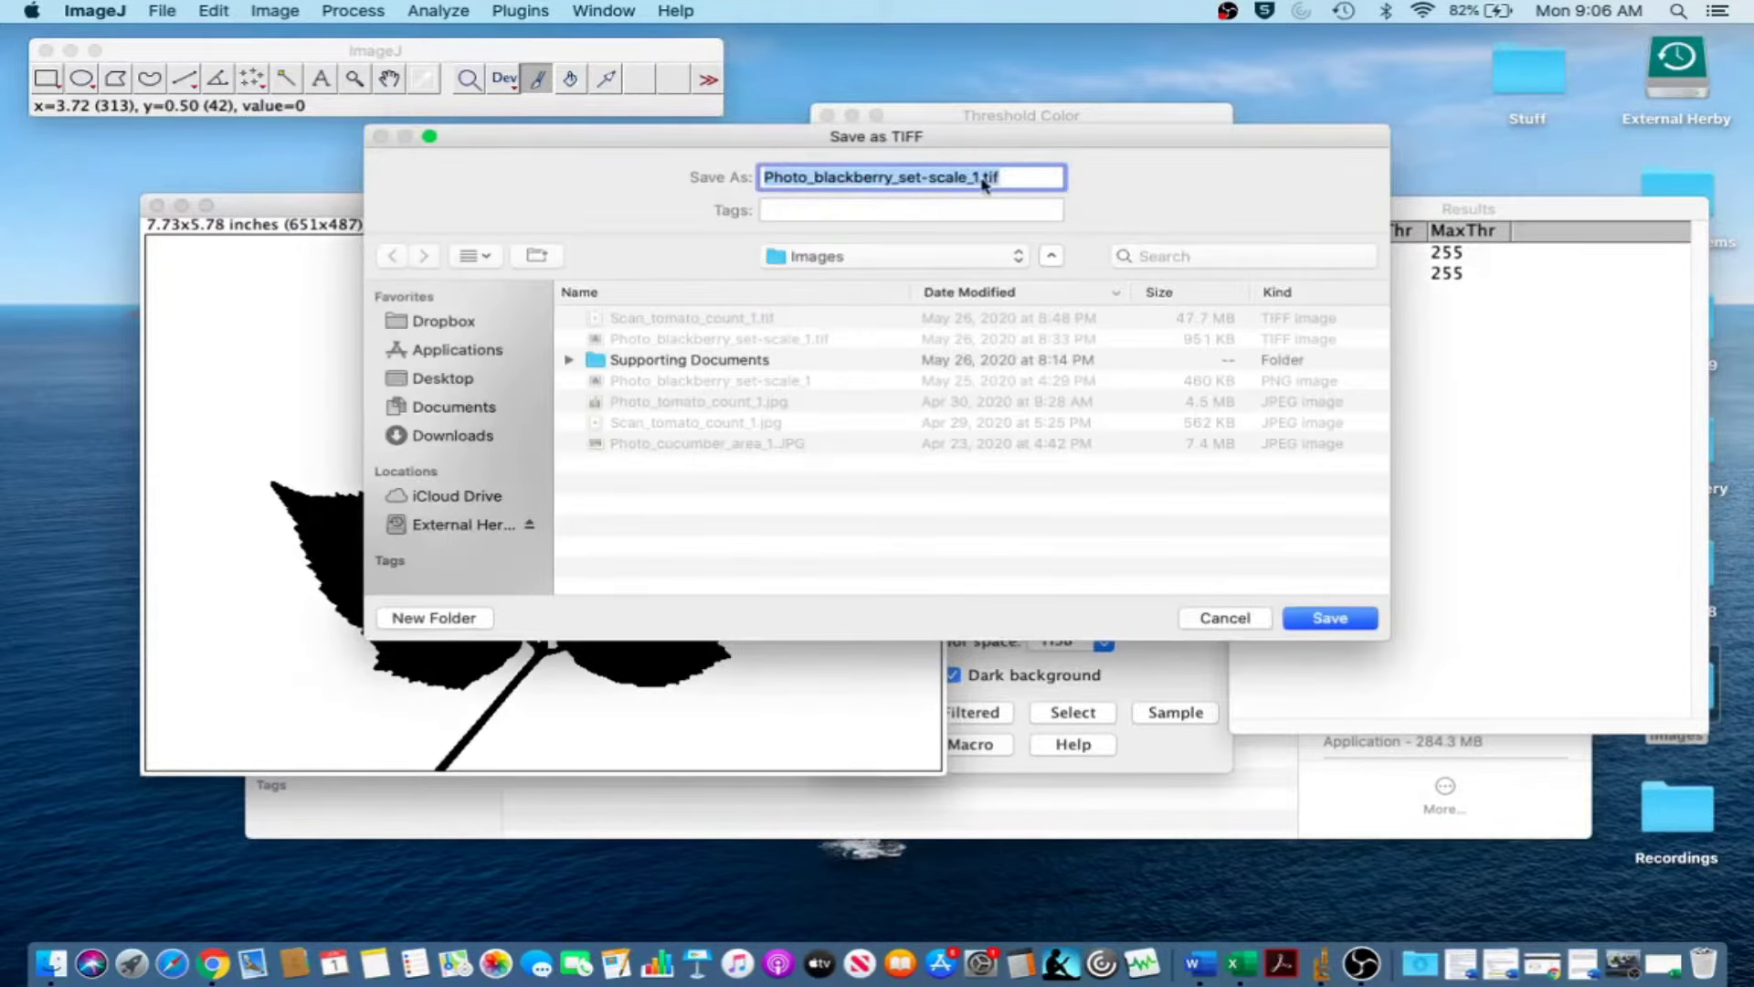
left_click(980, 183)
type("-total")
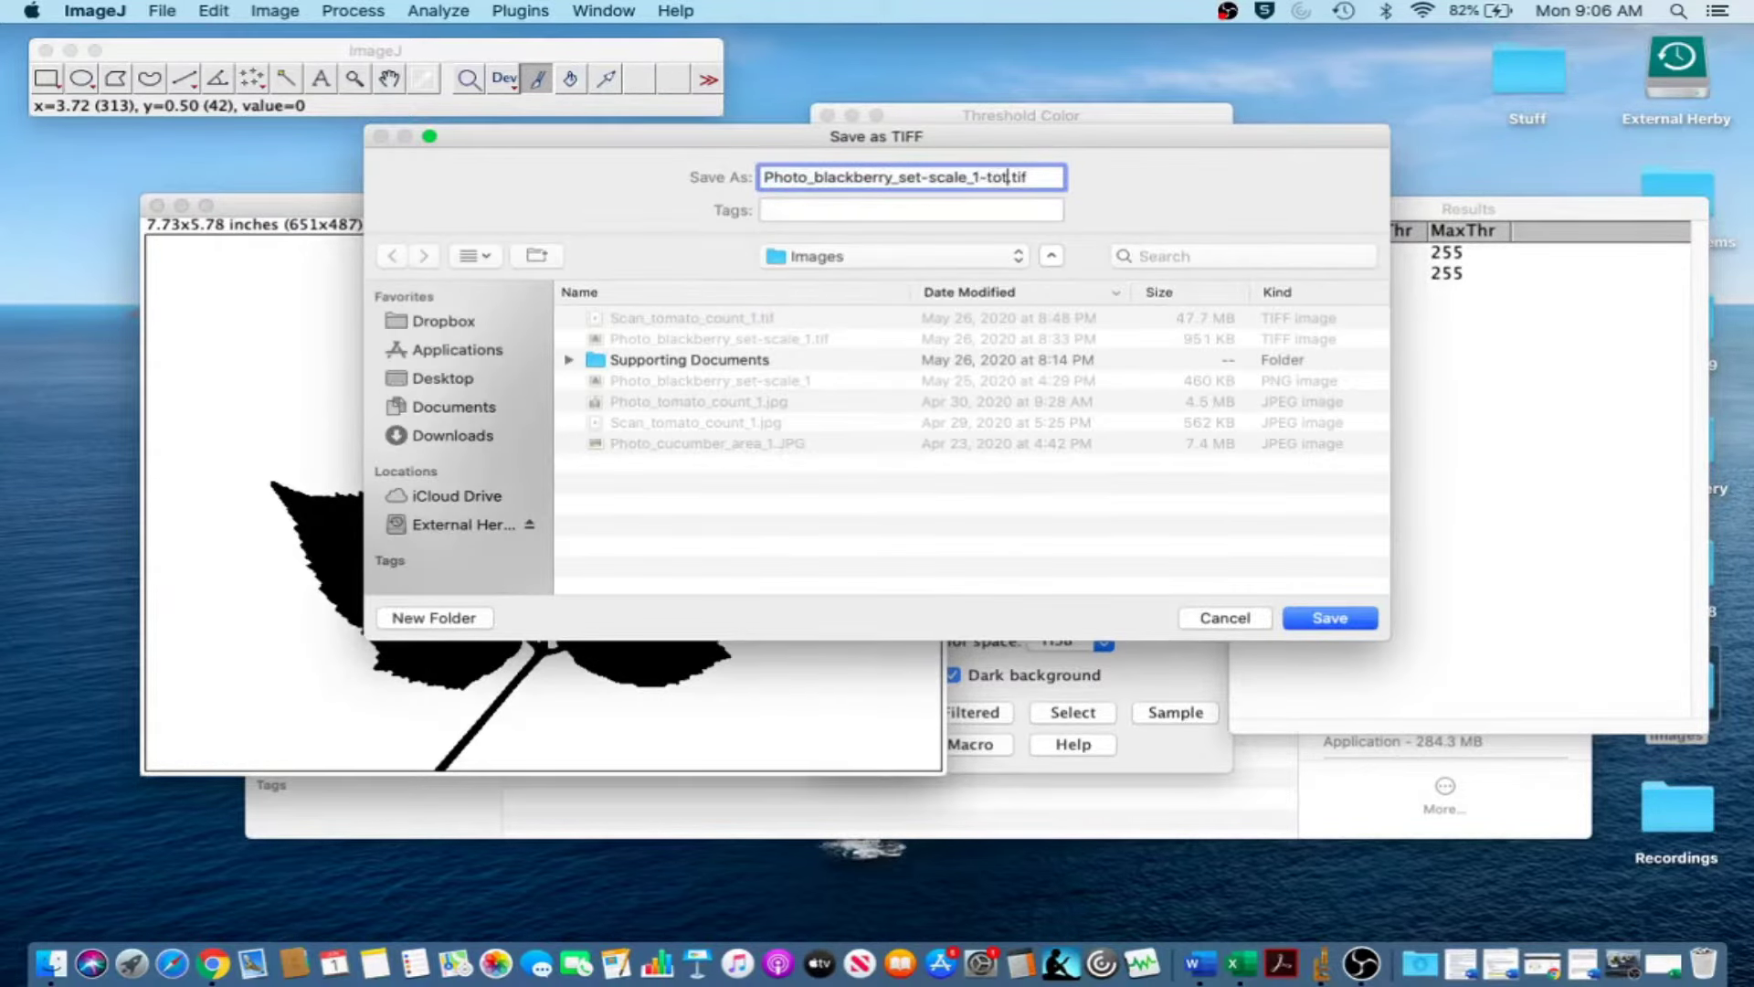
left_click(1331, 618)
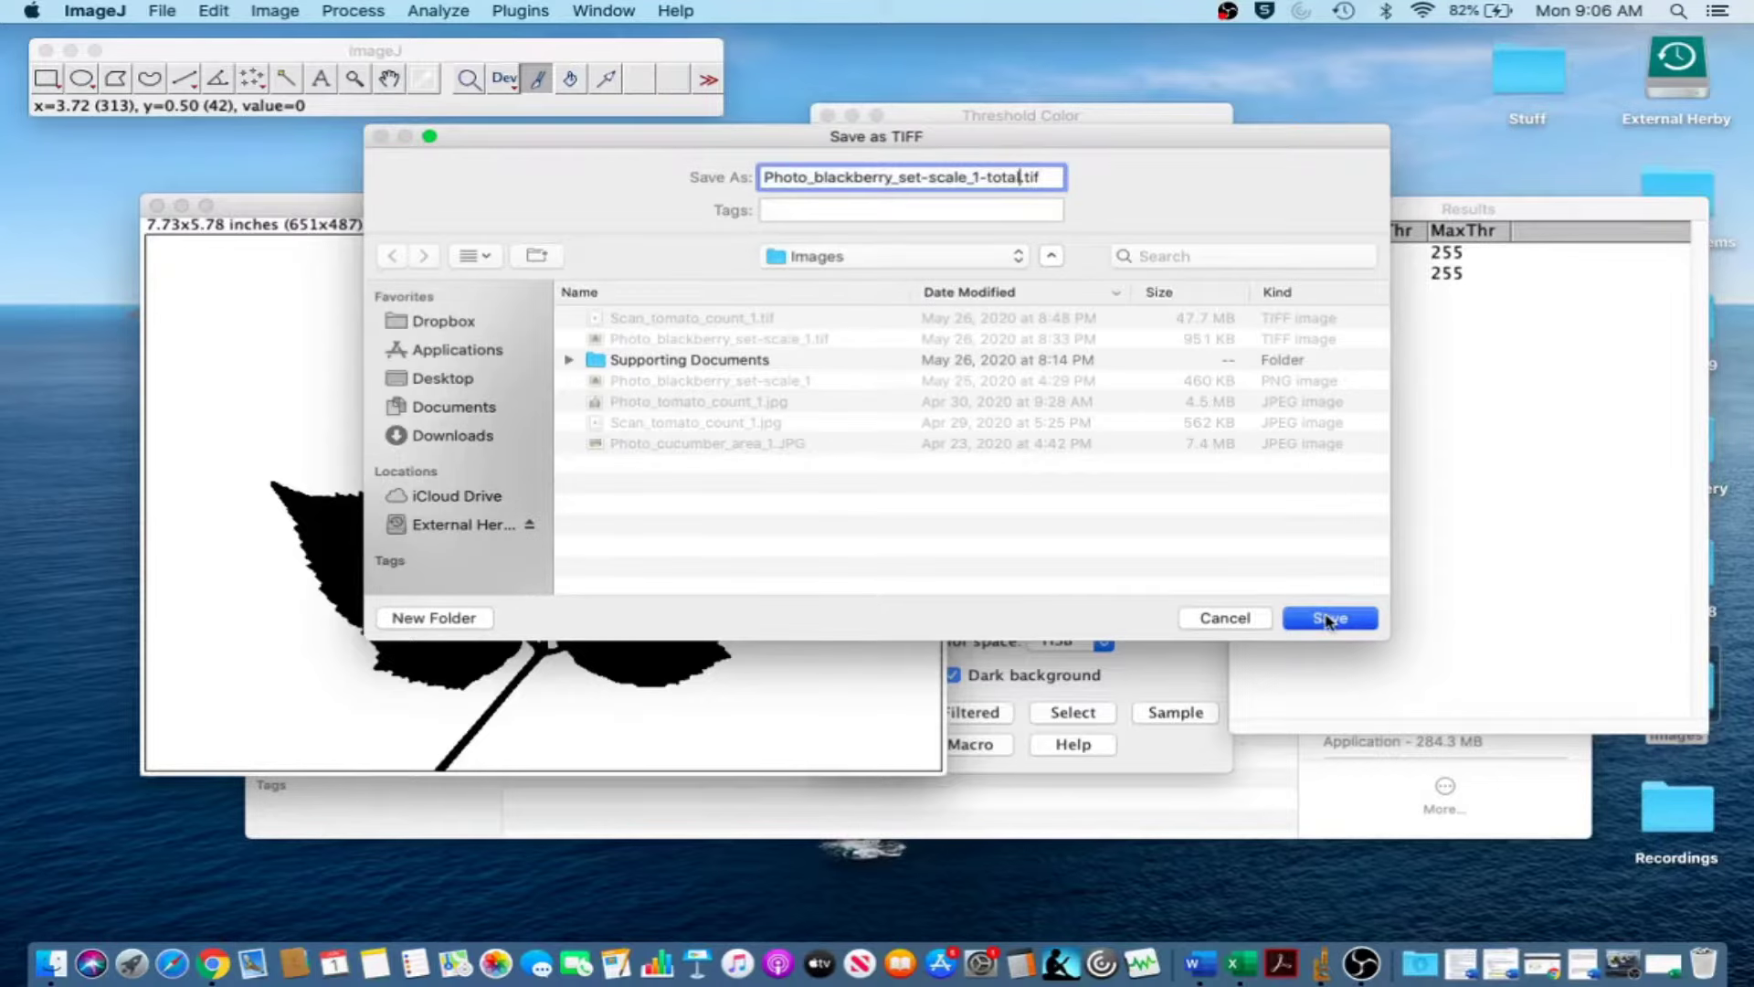
Close the binary image and open the original Photo_blackberry_set-scale_1.tif from the Images folder in ImageJ.
left_click(157, 206)
left_click(652, 722)
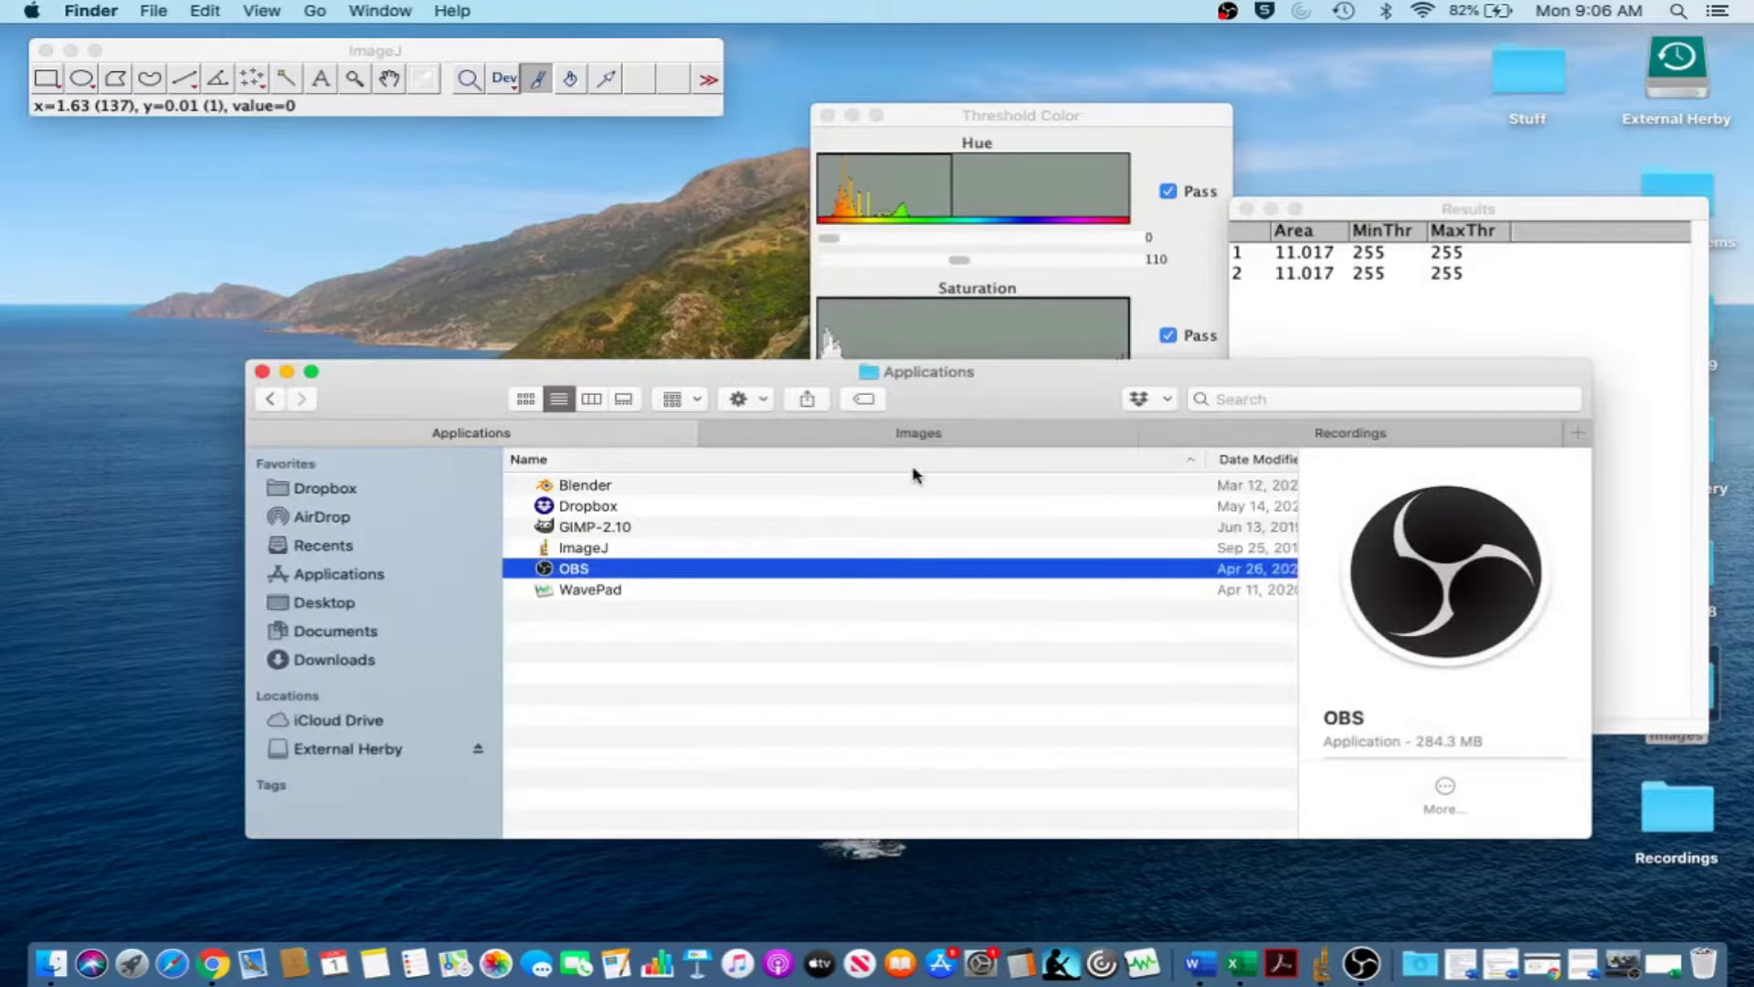
left_click(914, 432)
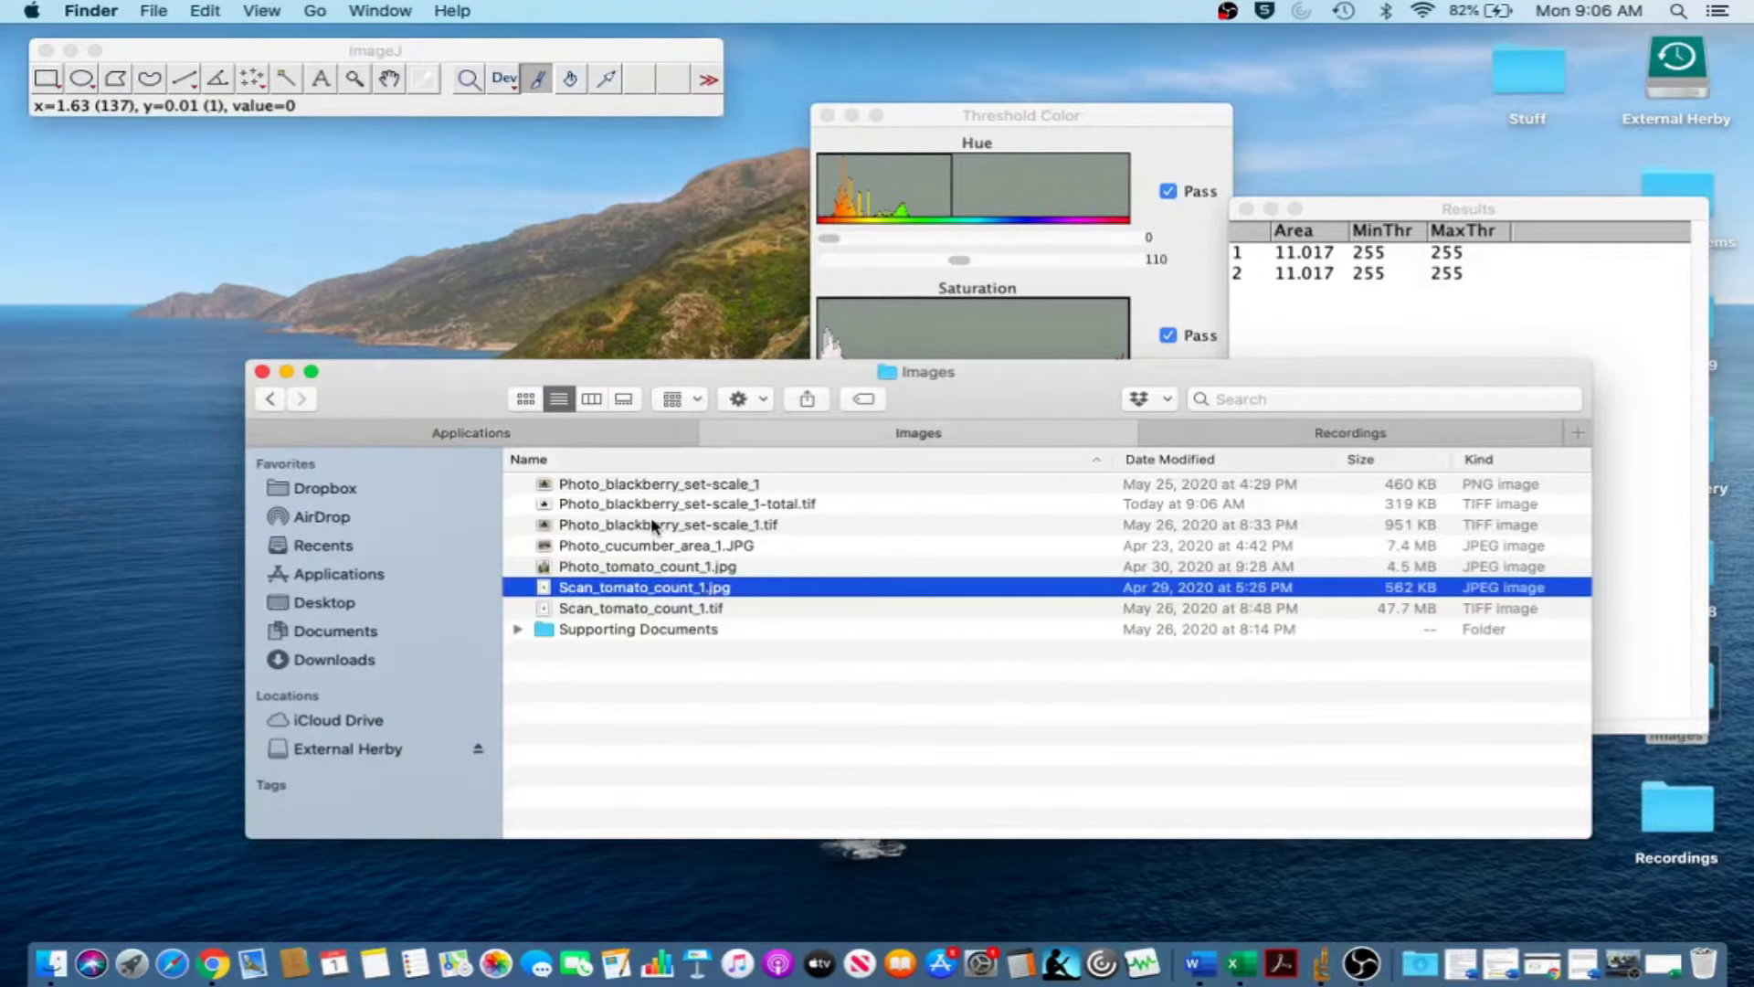
left_click_drag(637, 524, 428, 66)
left_click(414, 206)
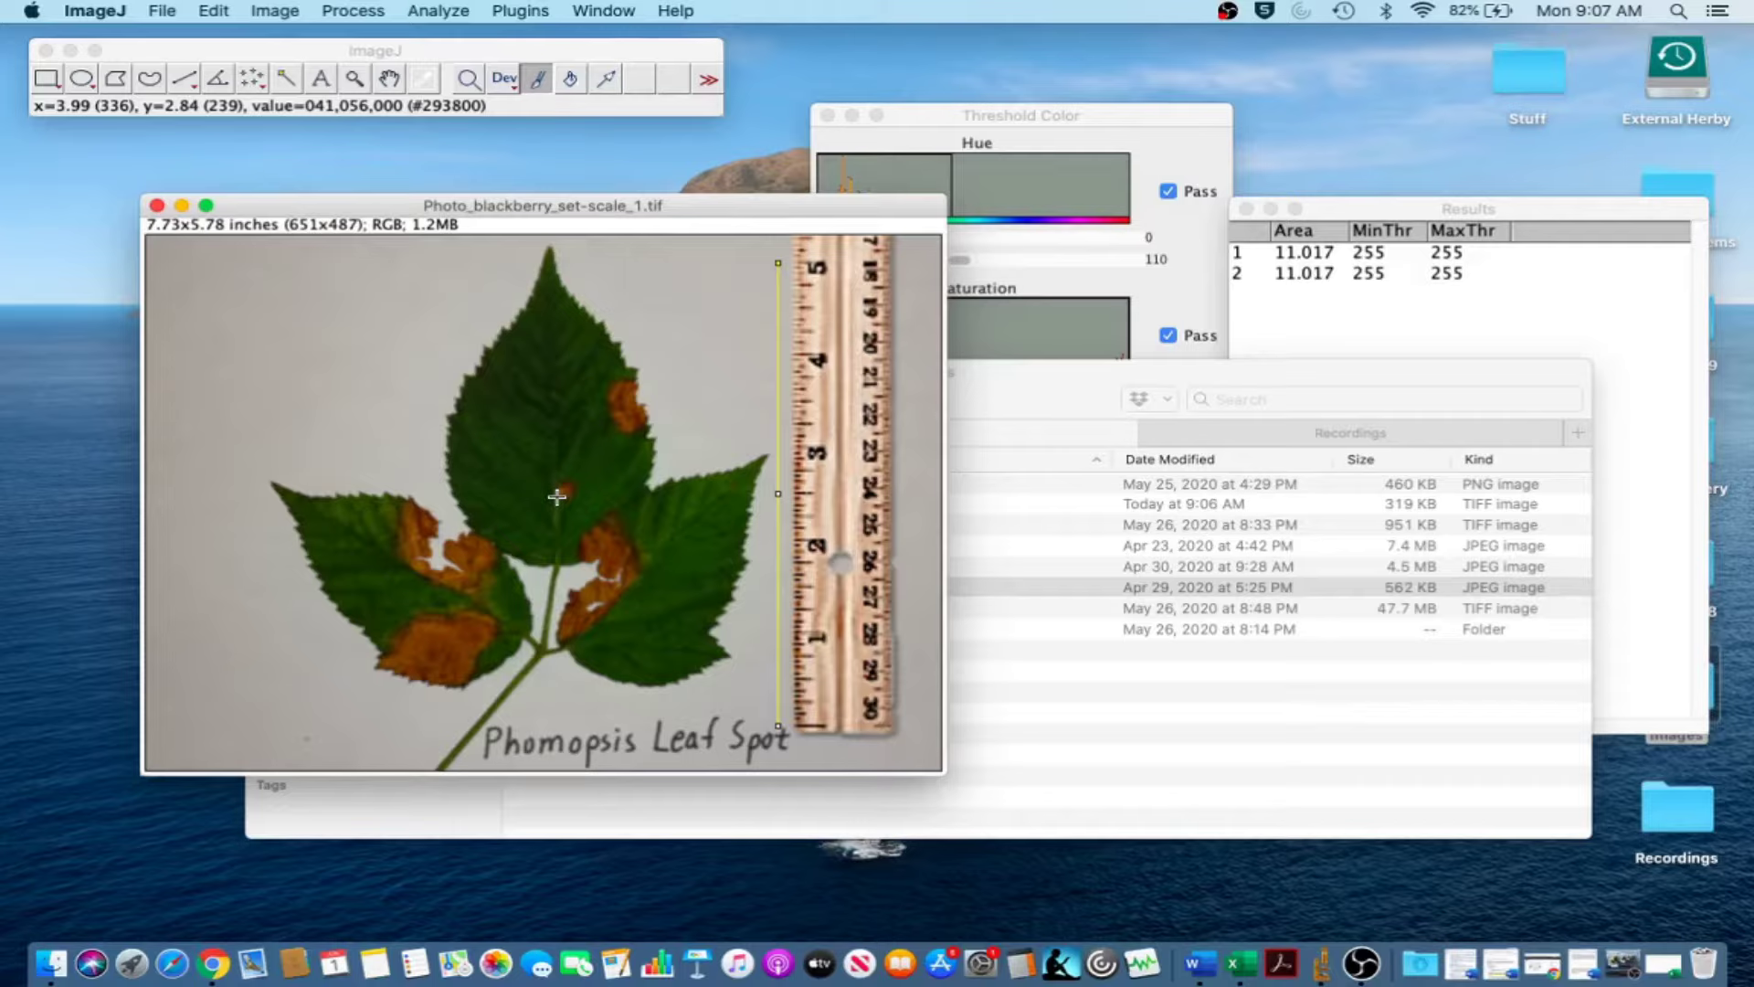
Lower the upper hue limit of the color threshold to 40 for the reopened leaf photo.
left_click(276, 10)
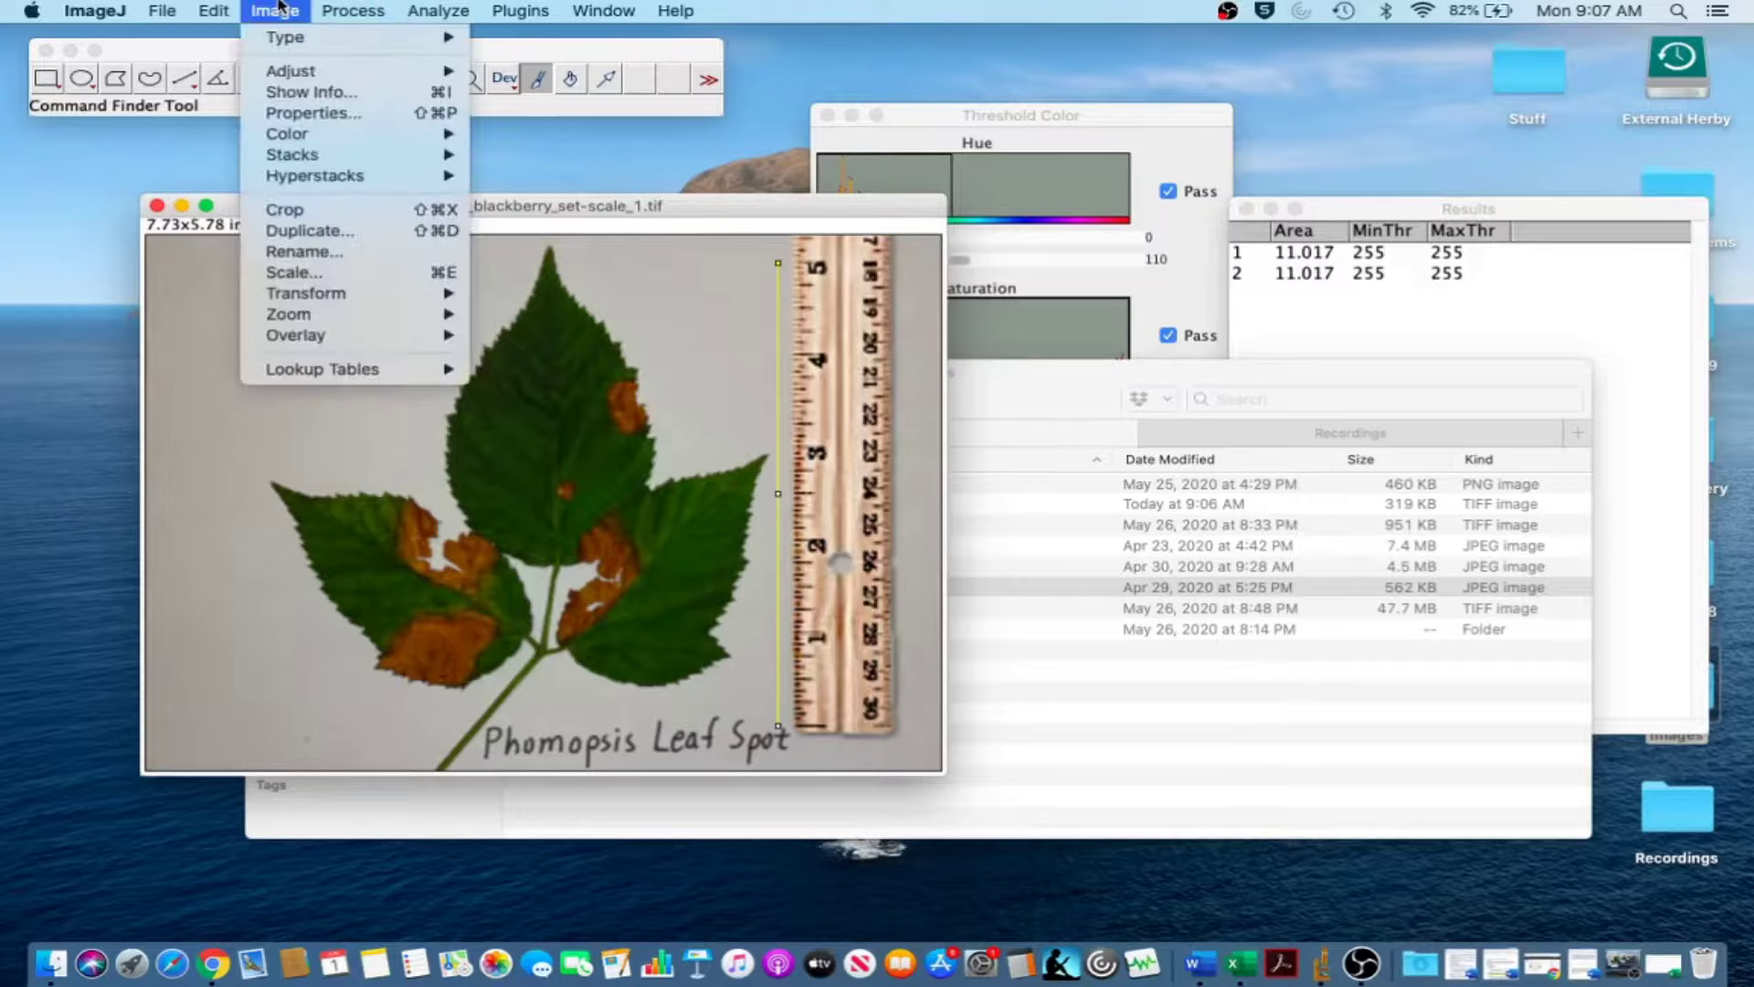
left_click(1031, 128)
left_click_drag(930, 121, 944, 116)
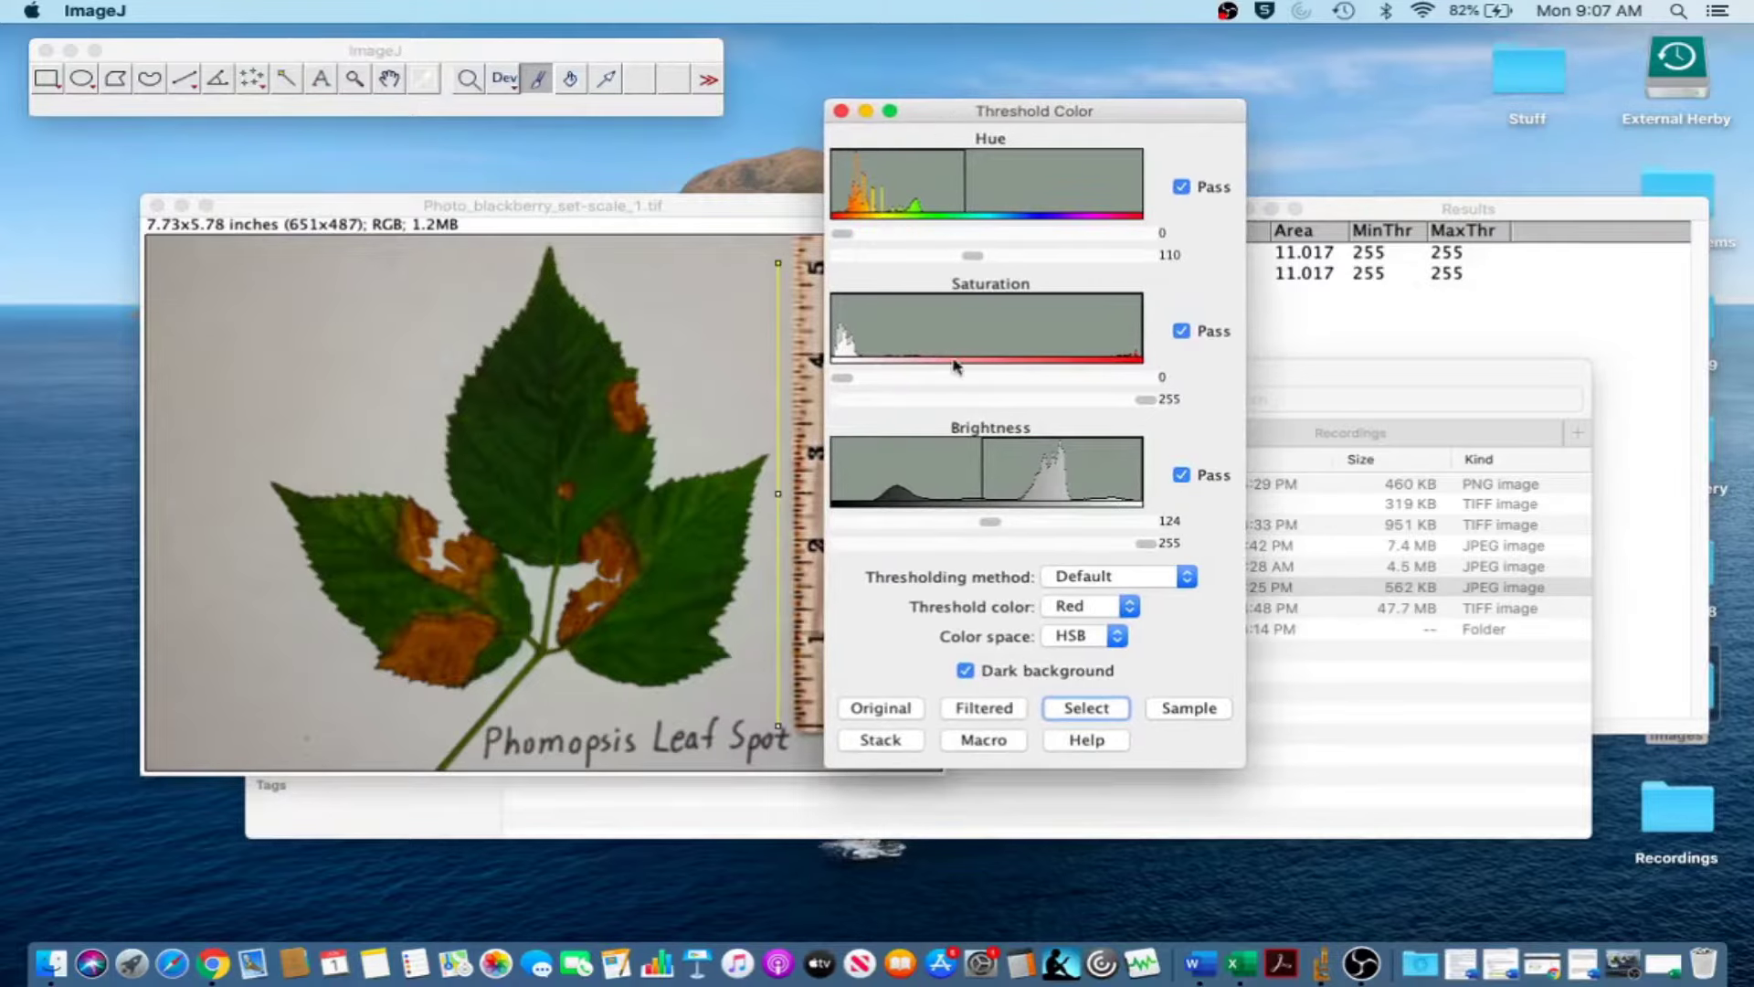
left_click(887, 254)
left_click(887, 256)
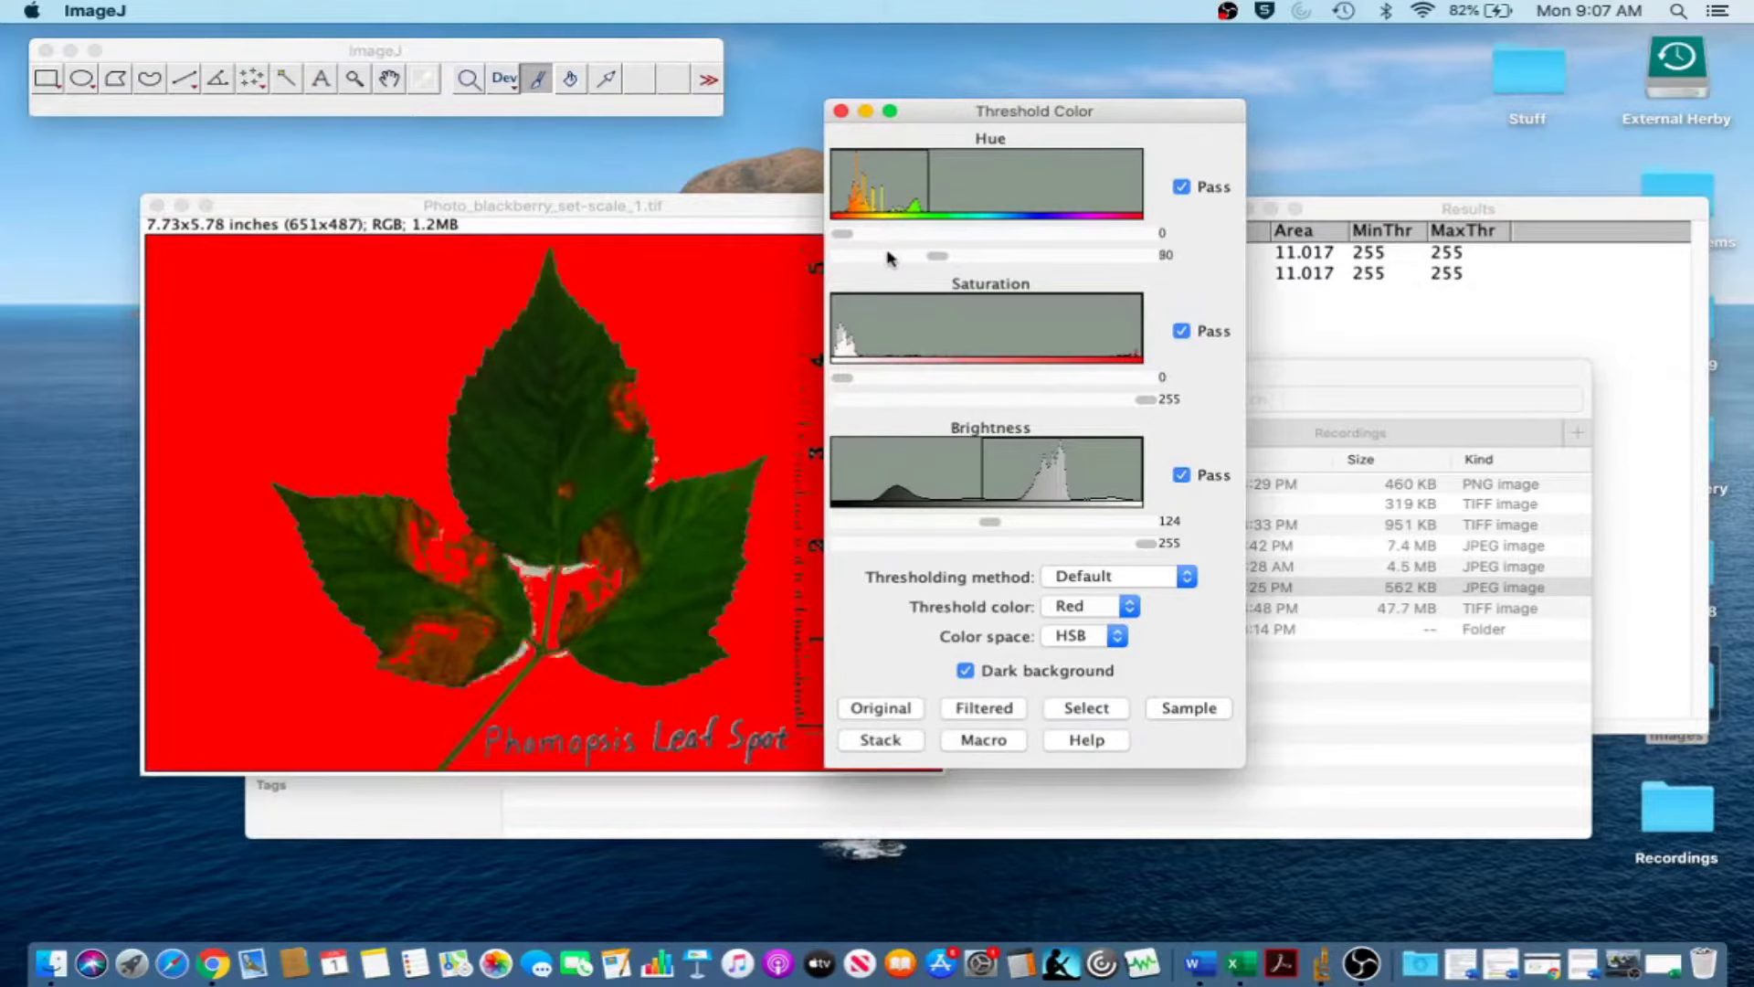
left_click(887, 256)
left_click(887, 256)
left_click(887, 256)
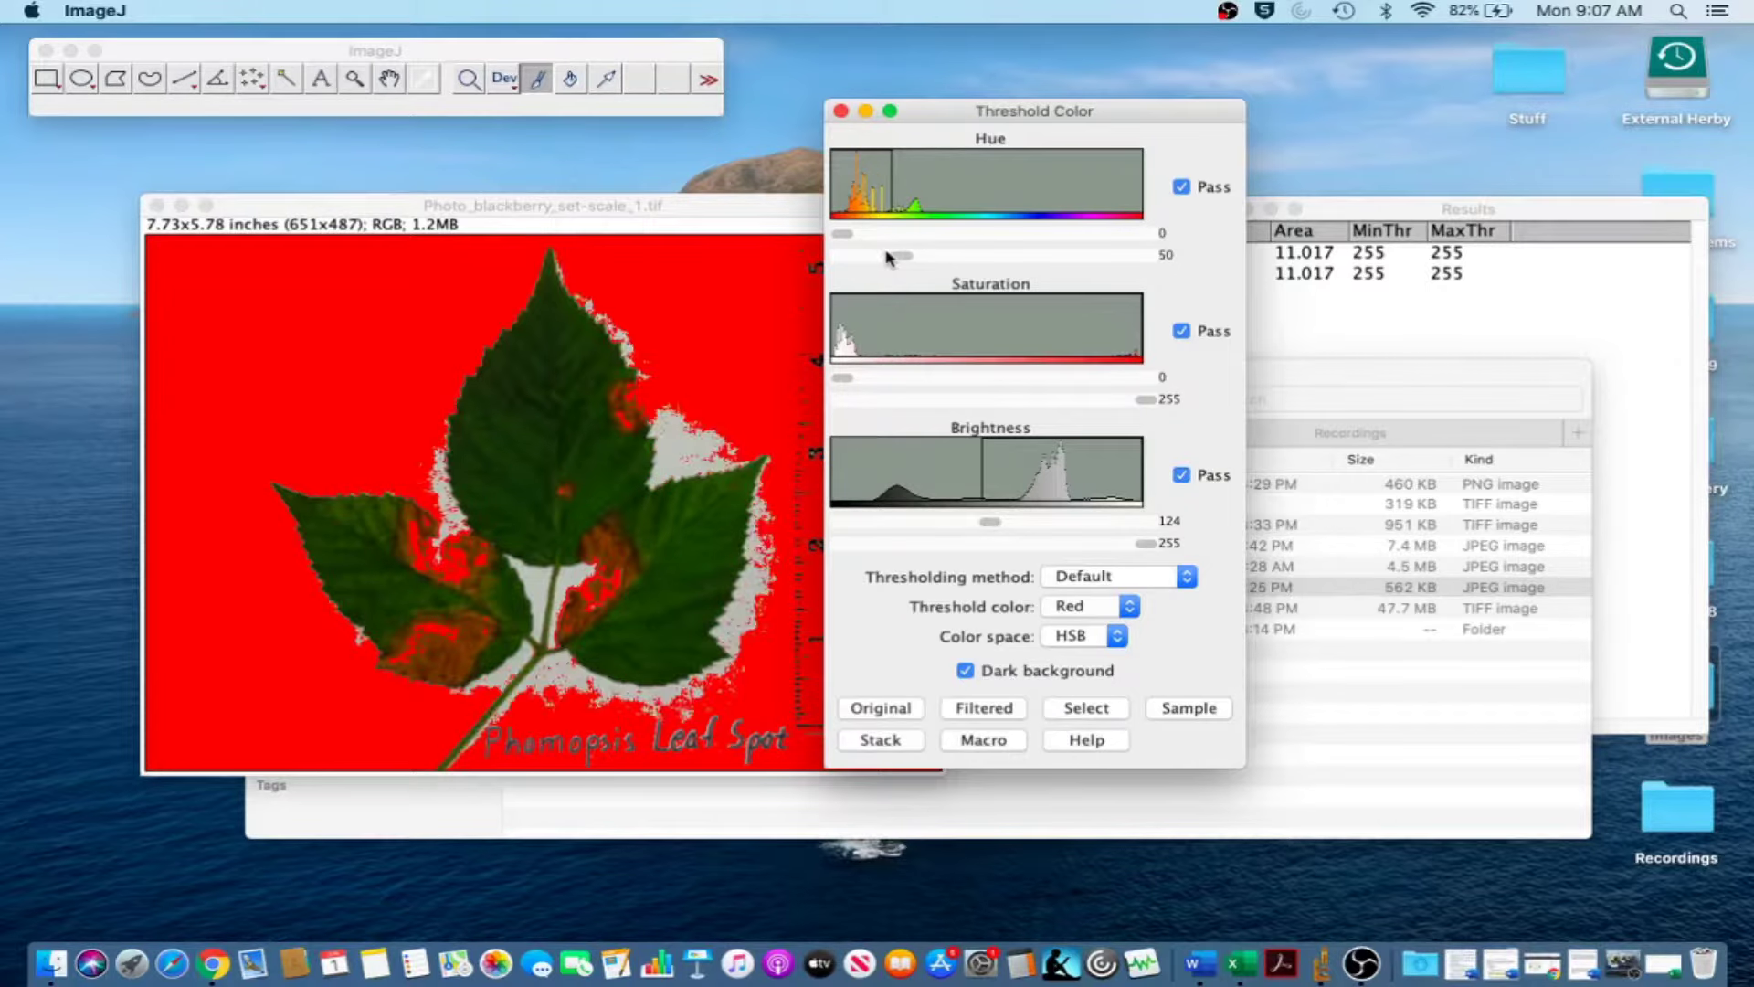
left_click(888, 256)
Set the brightness range of the color threshold to 0–145 so it covers the brown leaf spots.
left_click_drag(992, 522, 831, 522)
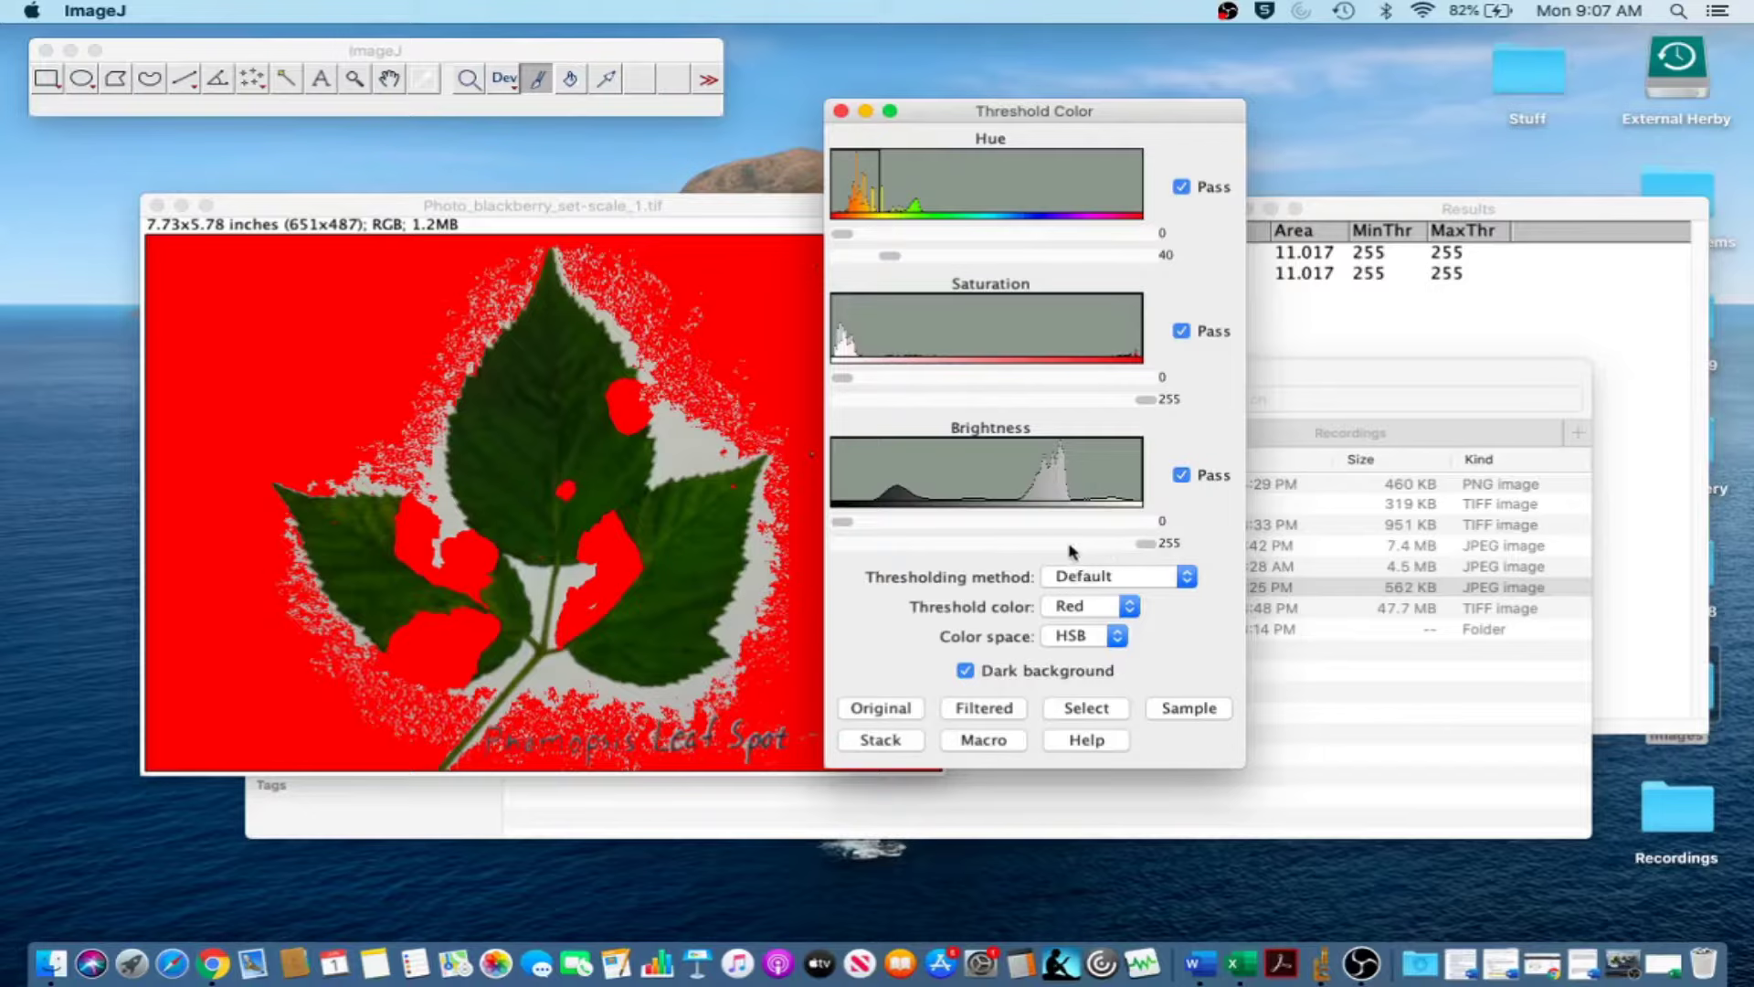
left_click(1030, 544)
left_click(1031, 544)
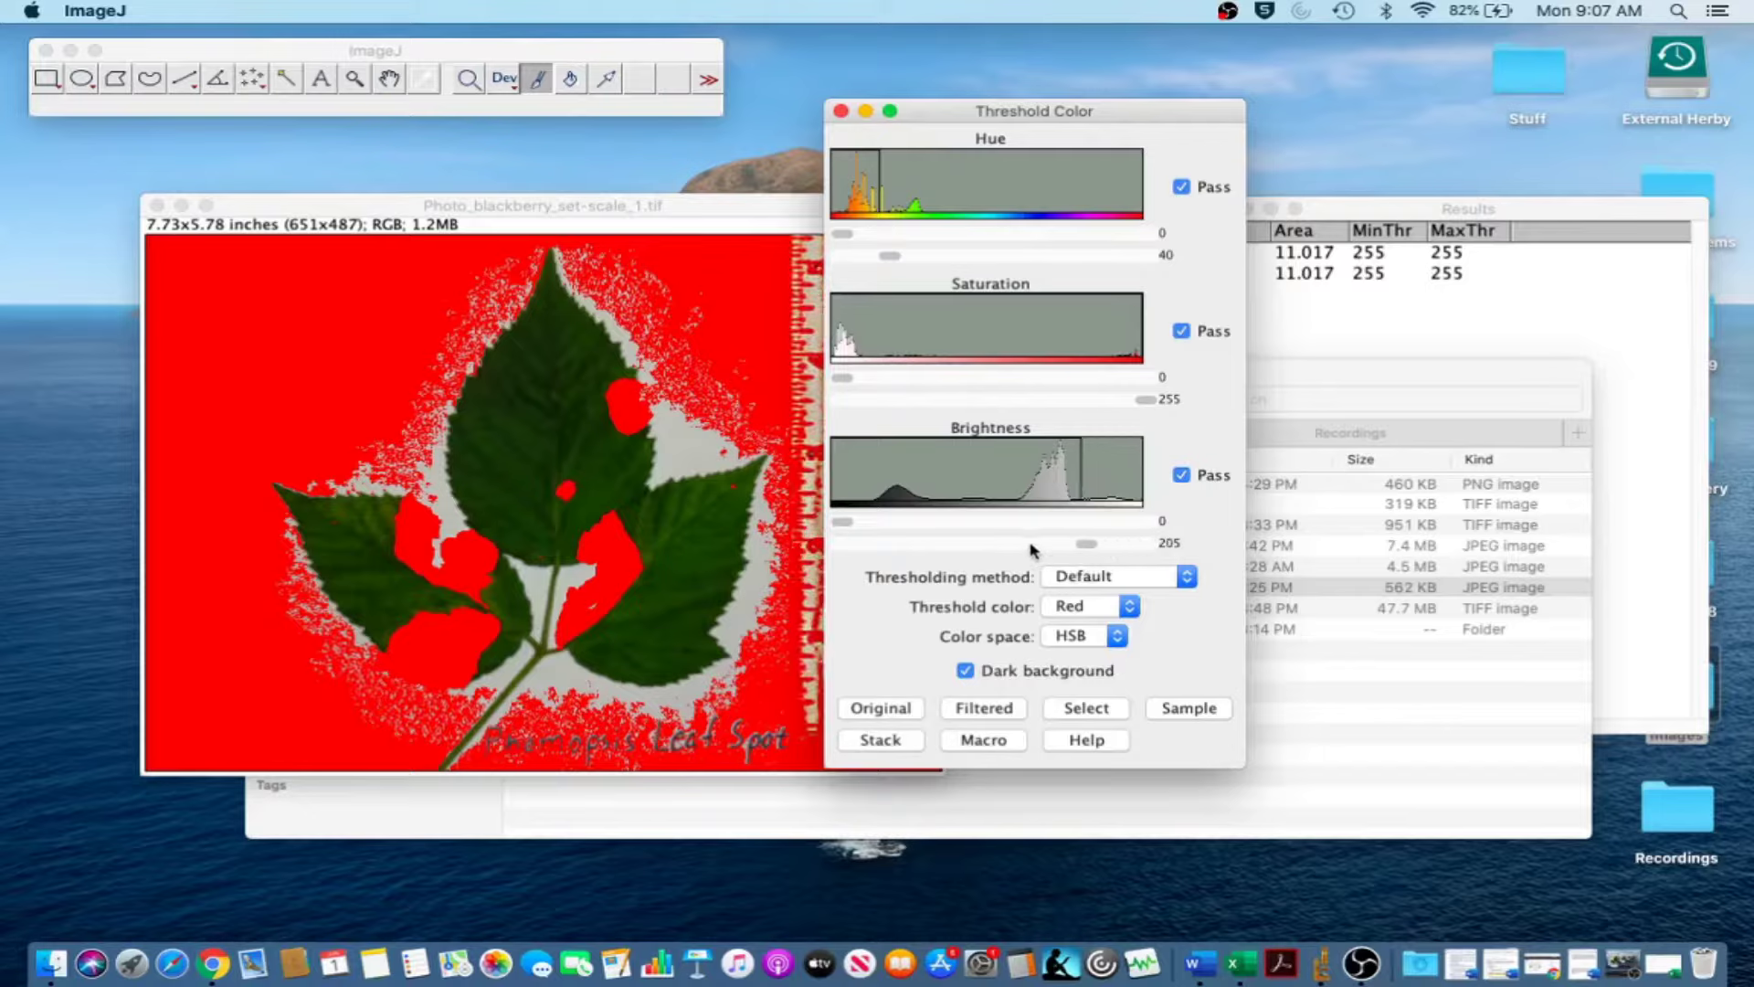
left_click(990, 545)
left_click(974, 545)
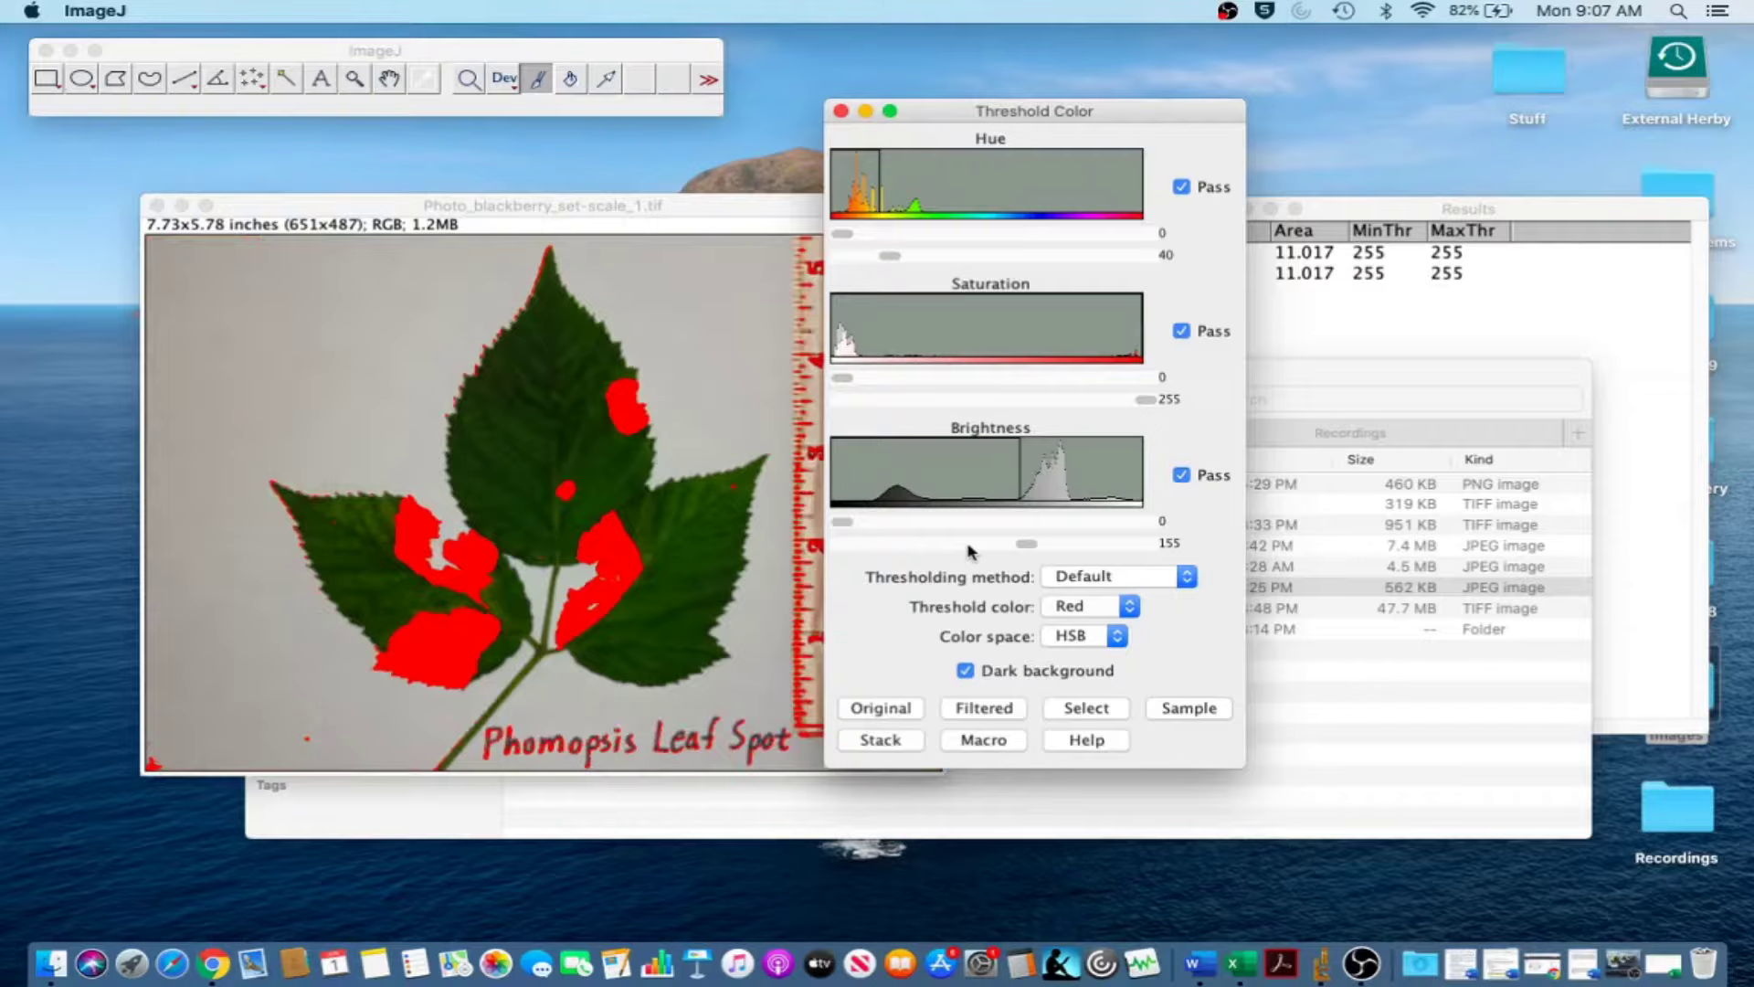
left_click(971, 547)
Create a selection from the thresholded leaf spots and convert the image to binary.
left_click(1089, 712)
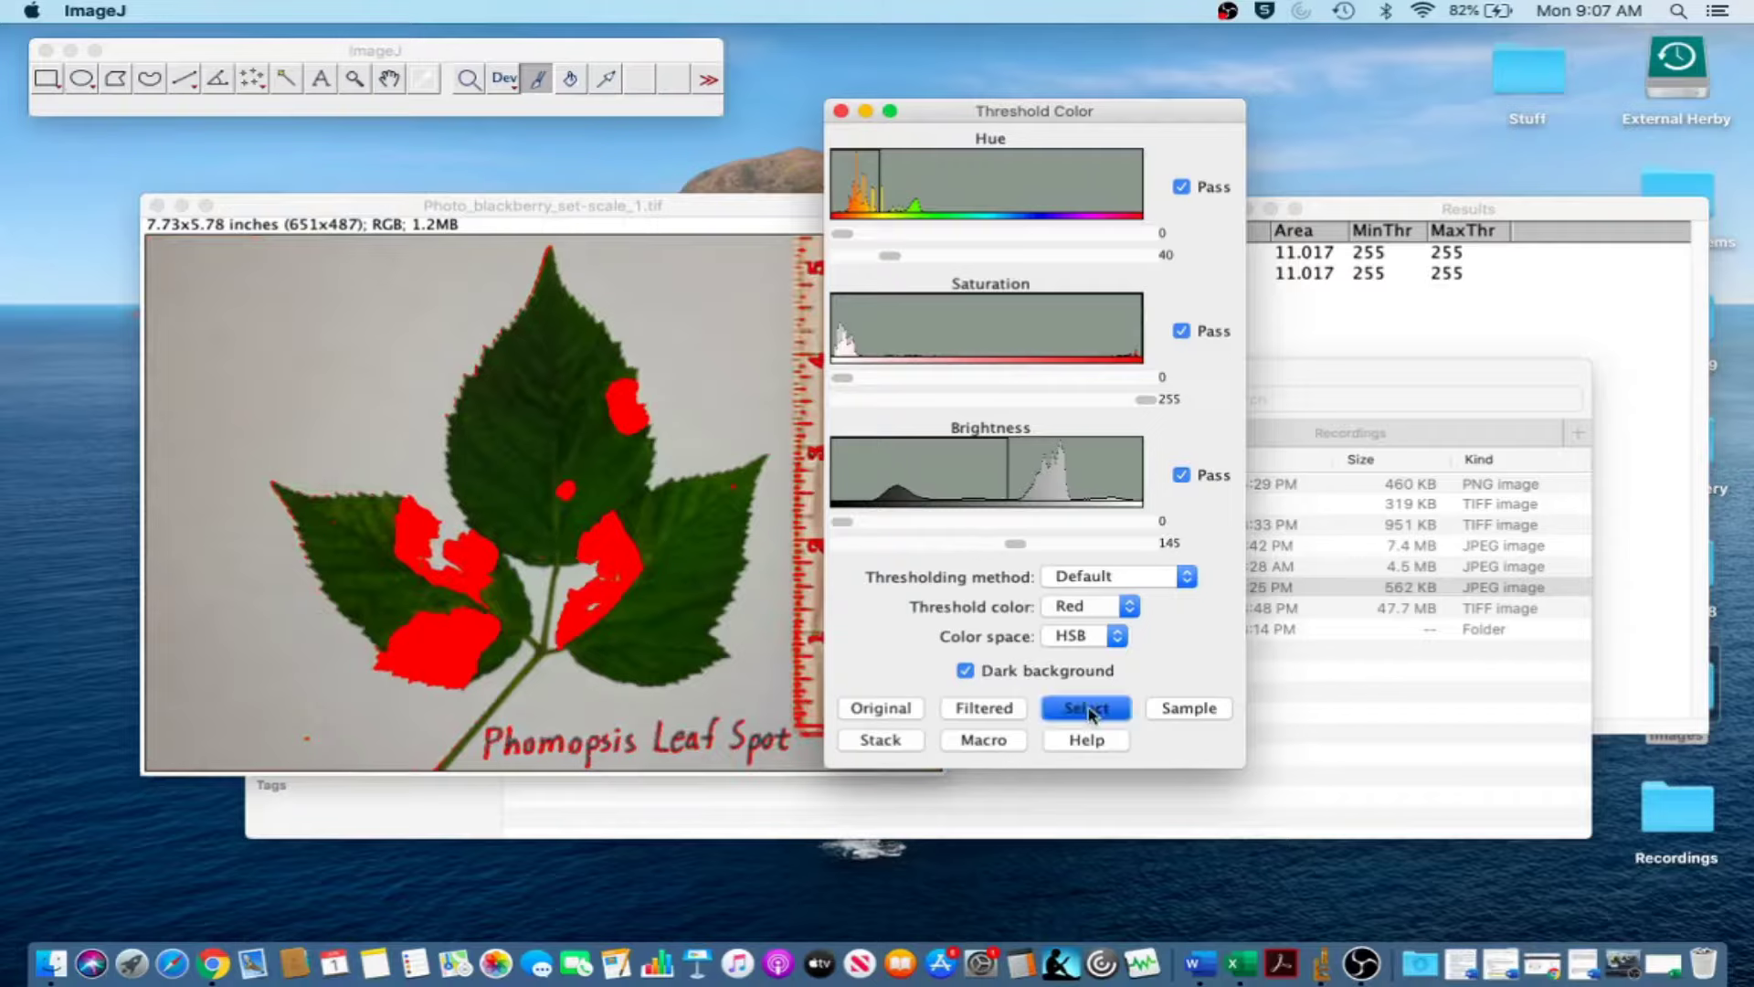
left_click(708, 210)
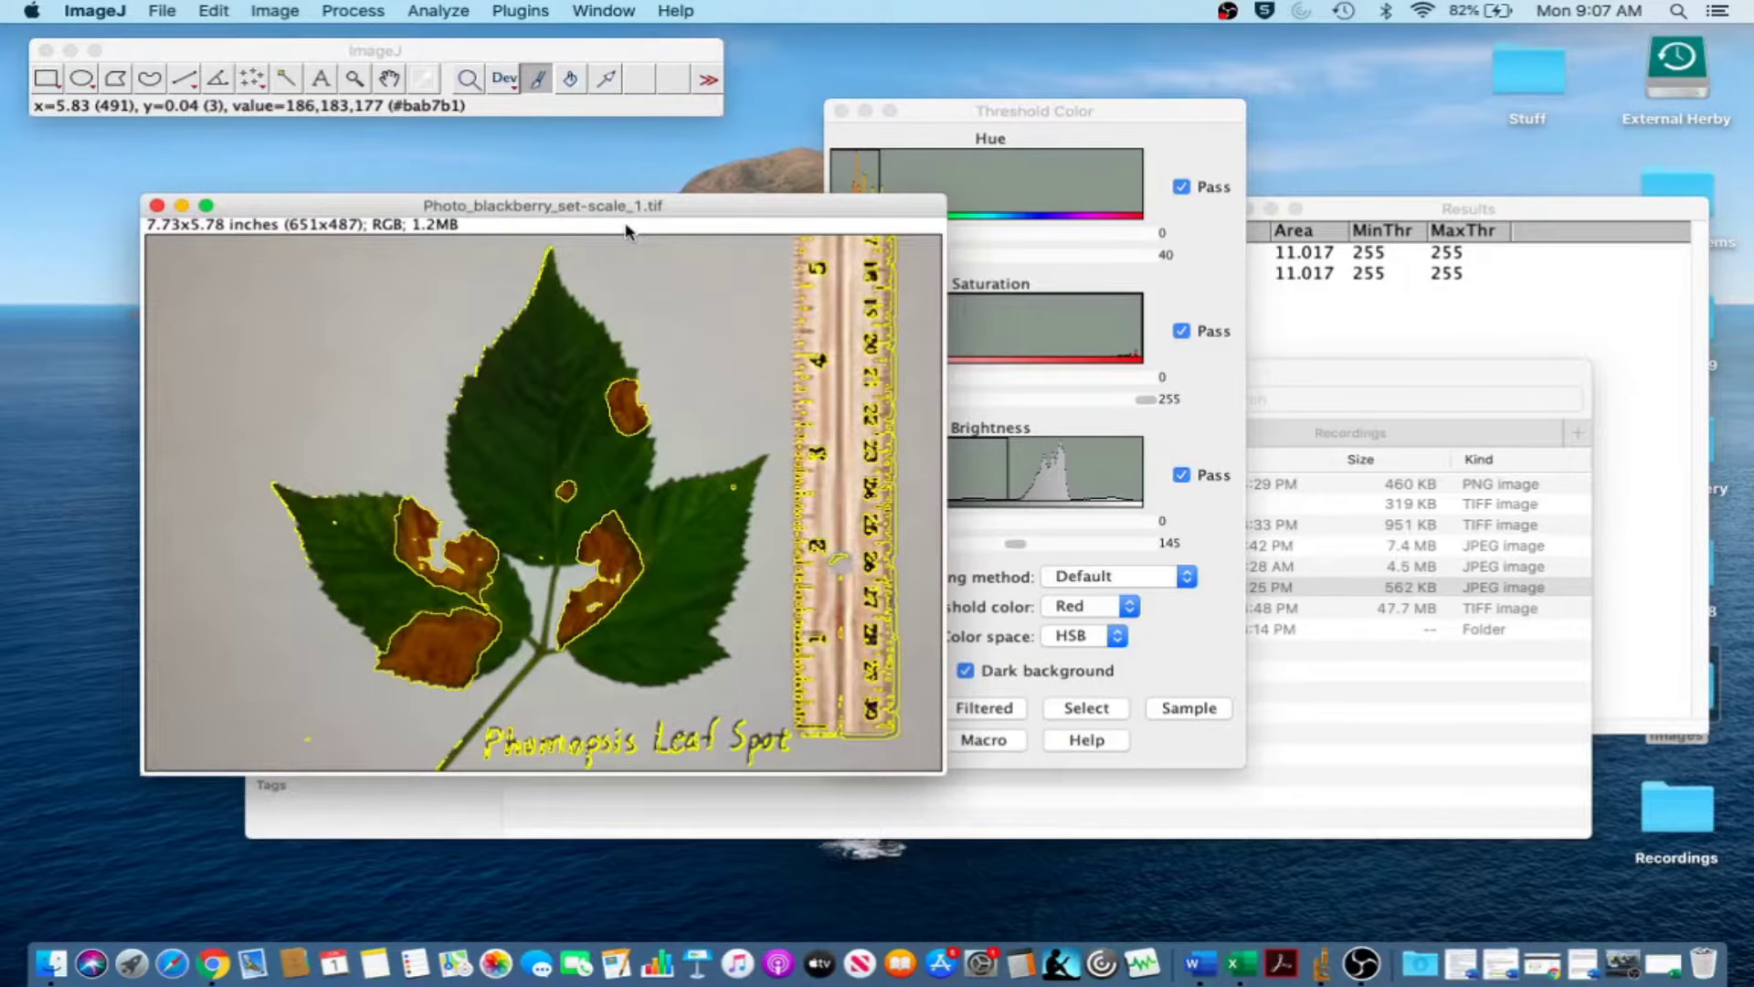
left_click(351, 11)
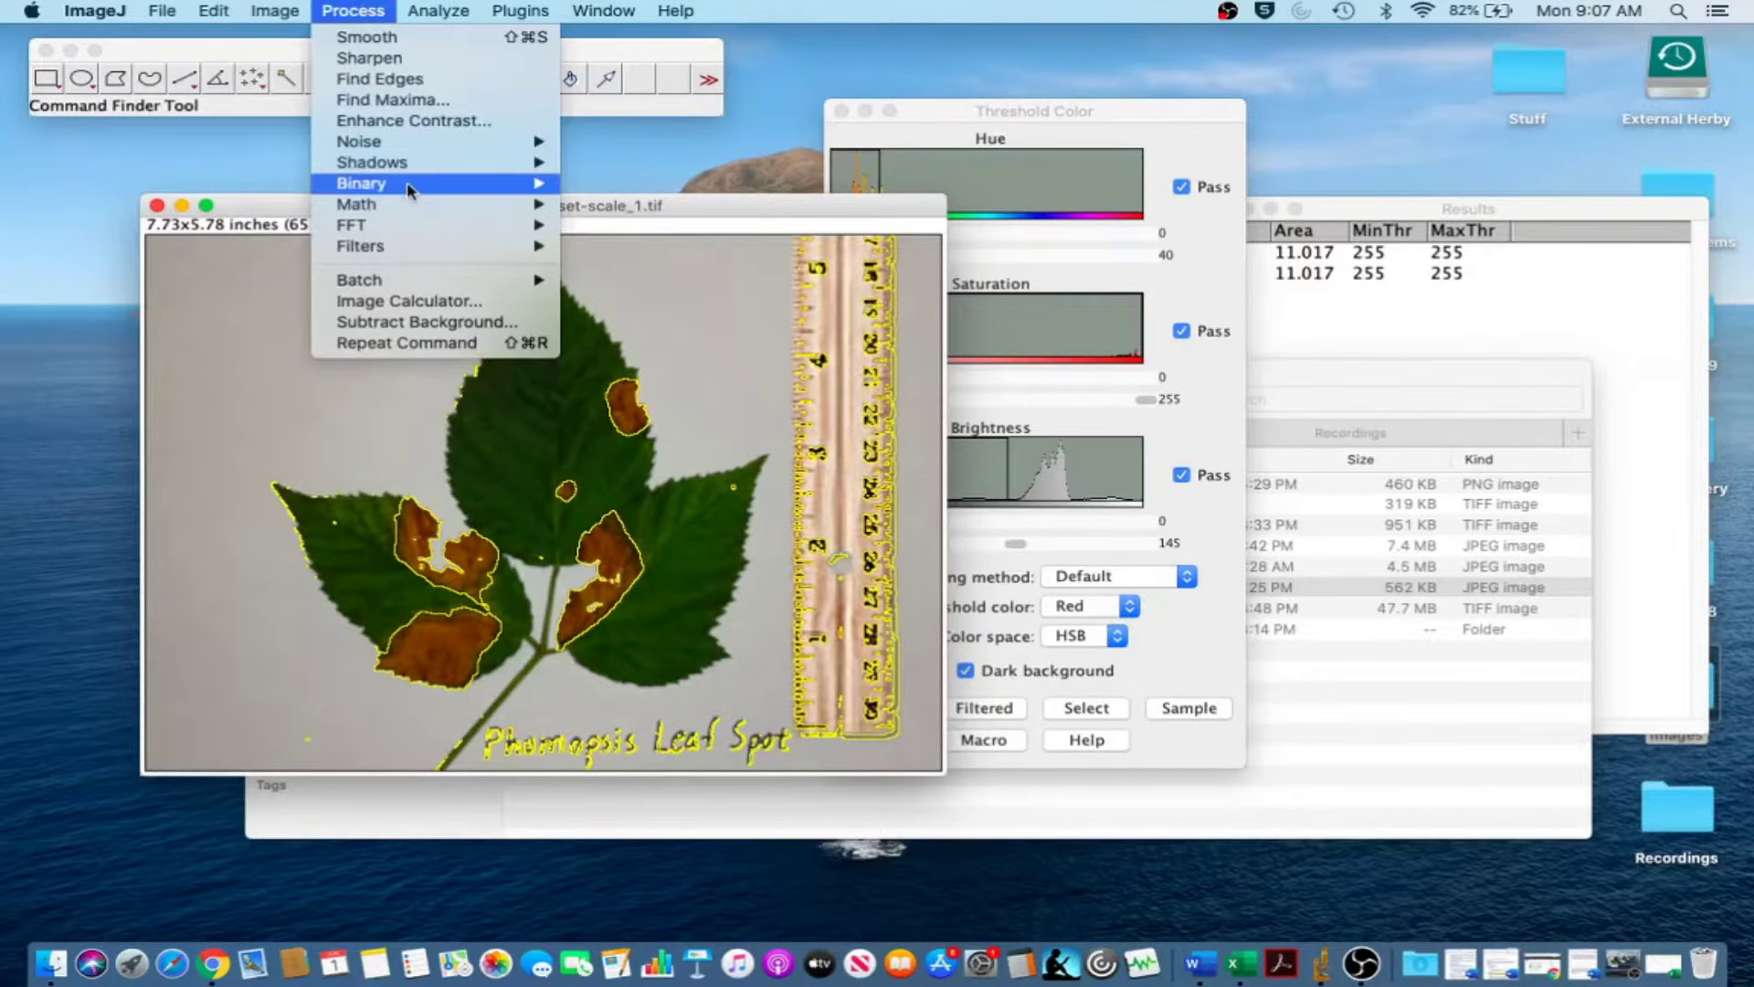
mouse_move(407, 188)
left_click(586, 183)
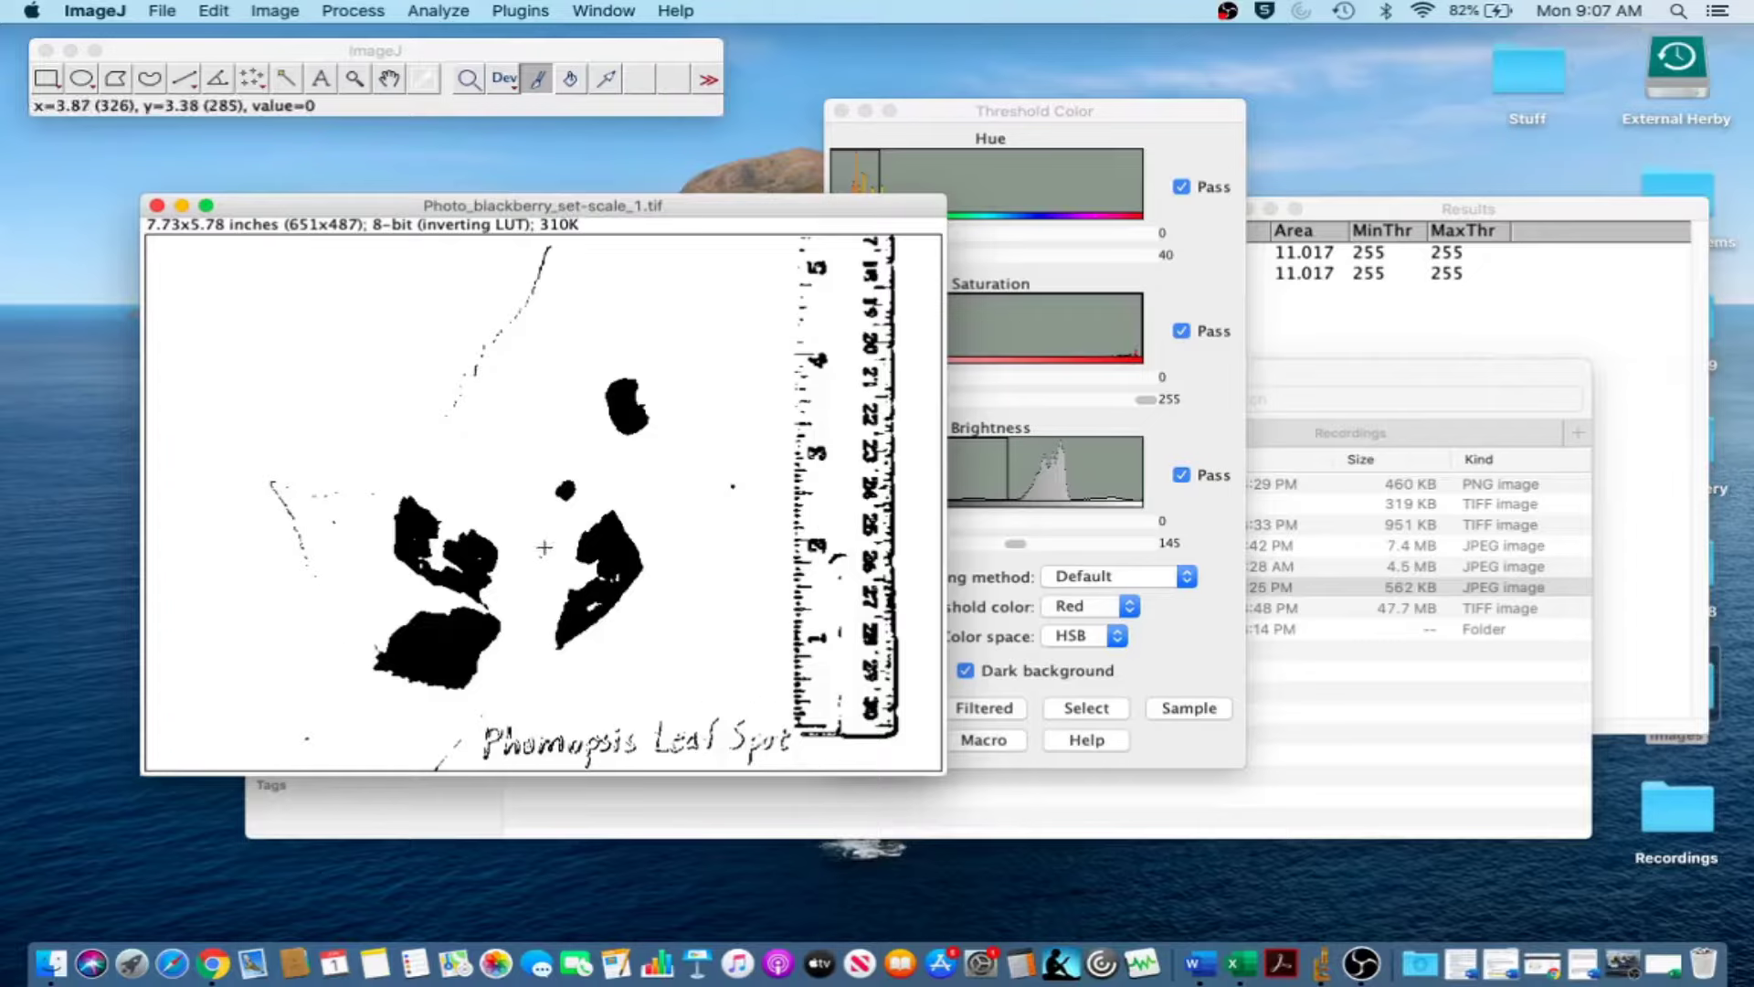
Paint white with the Paintbrush over the ruler, the handwritten label and the stray leaf-edge marks.
left_click(540, 78)
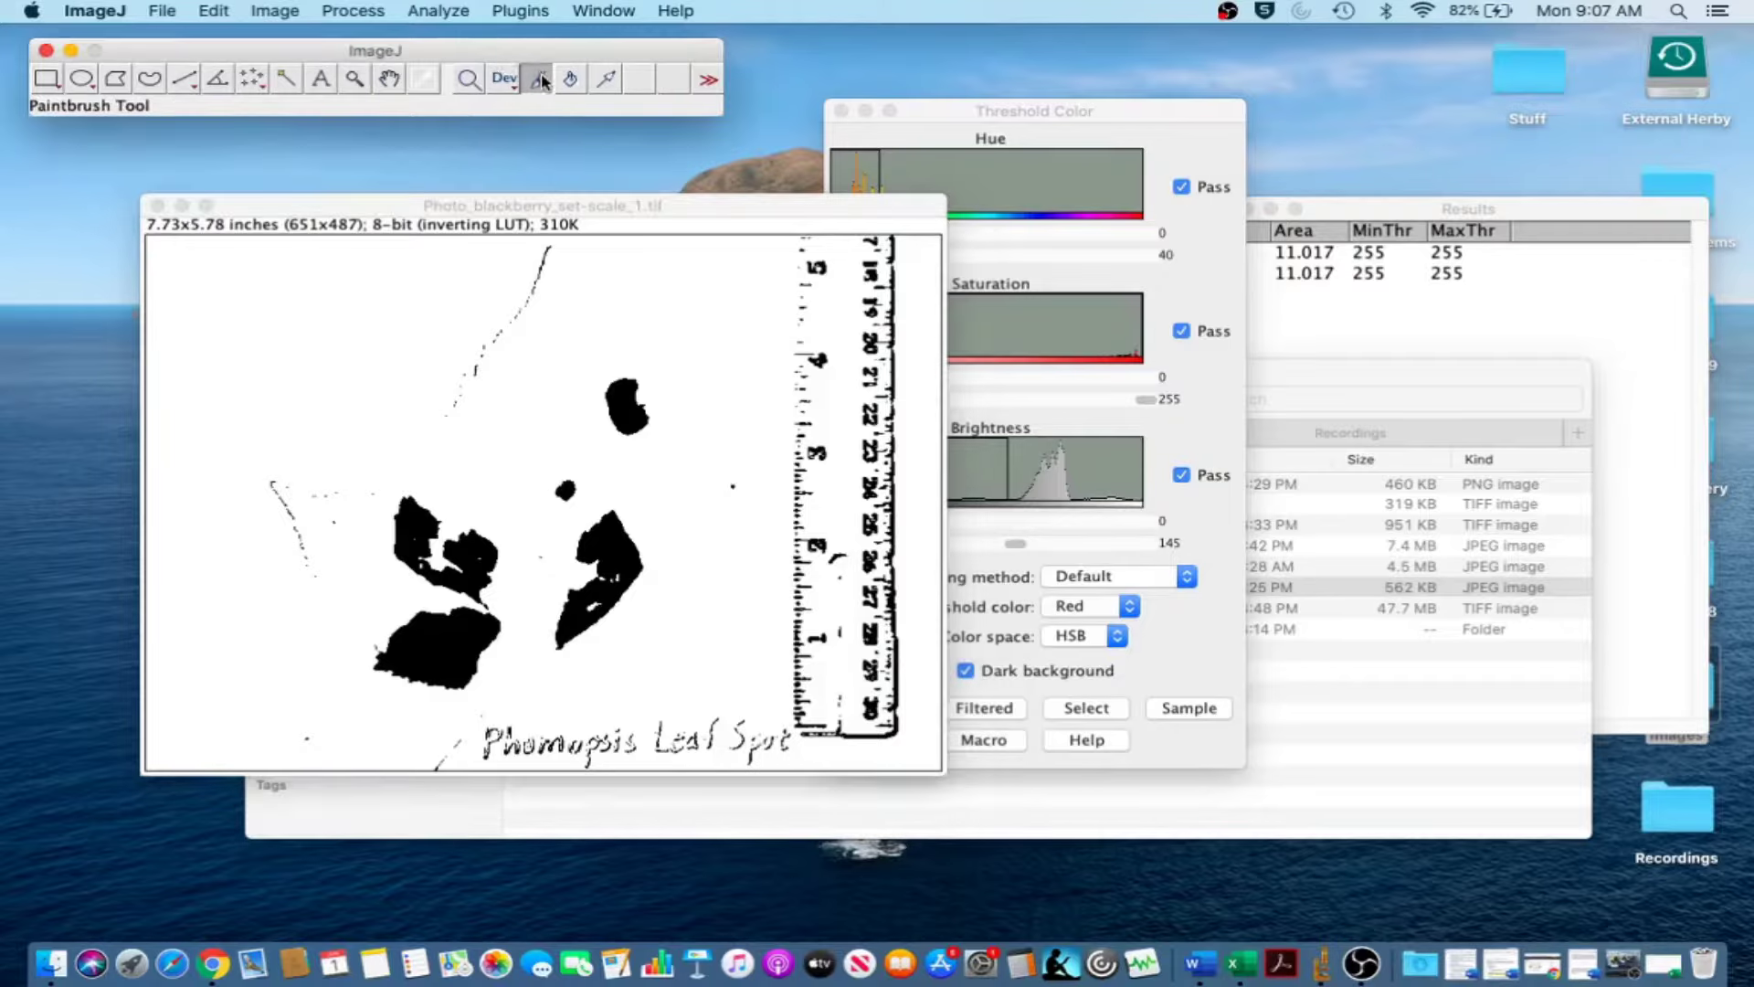
left_click(771, 348)
mouse_move(812, 358)
left_mouse_down()
mouse_move(818, 442)
mouse_move(825, 248)
left_mouse_up()
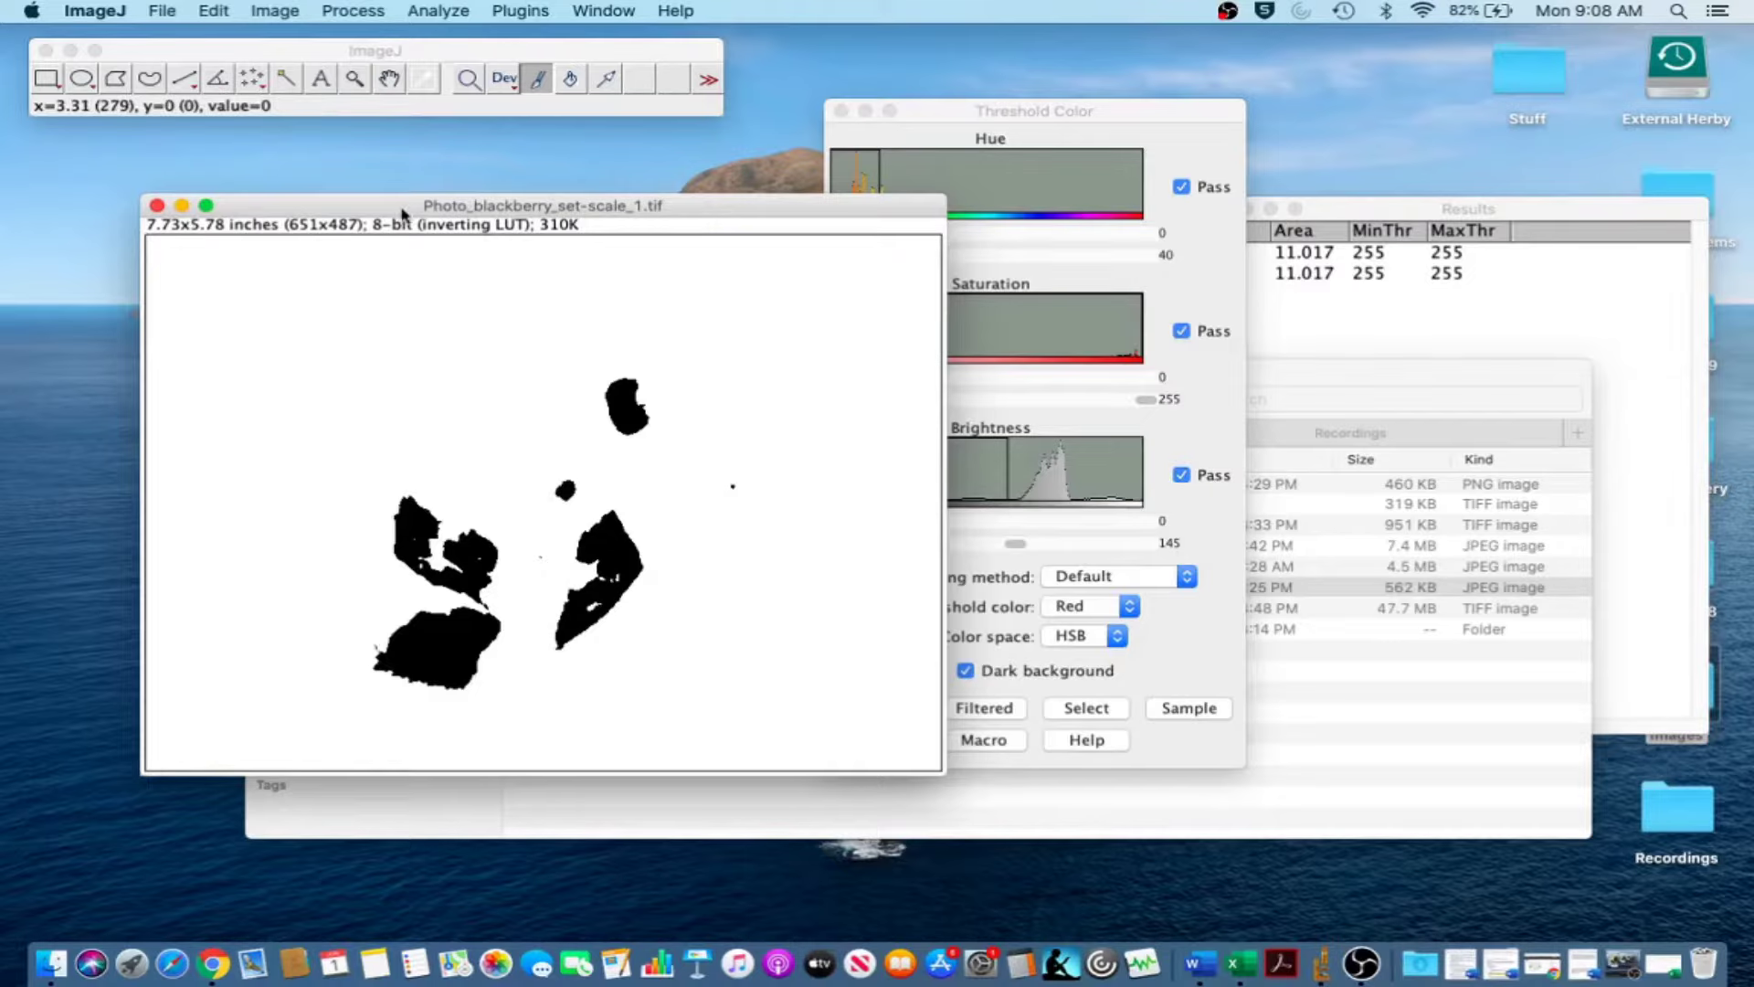
Start Remove Outliers with a radius of 5.0 pixels and Dark outliers, and compare the image with the preview on and off.
left_click(353, 10)
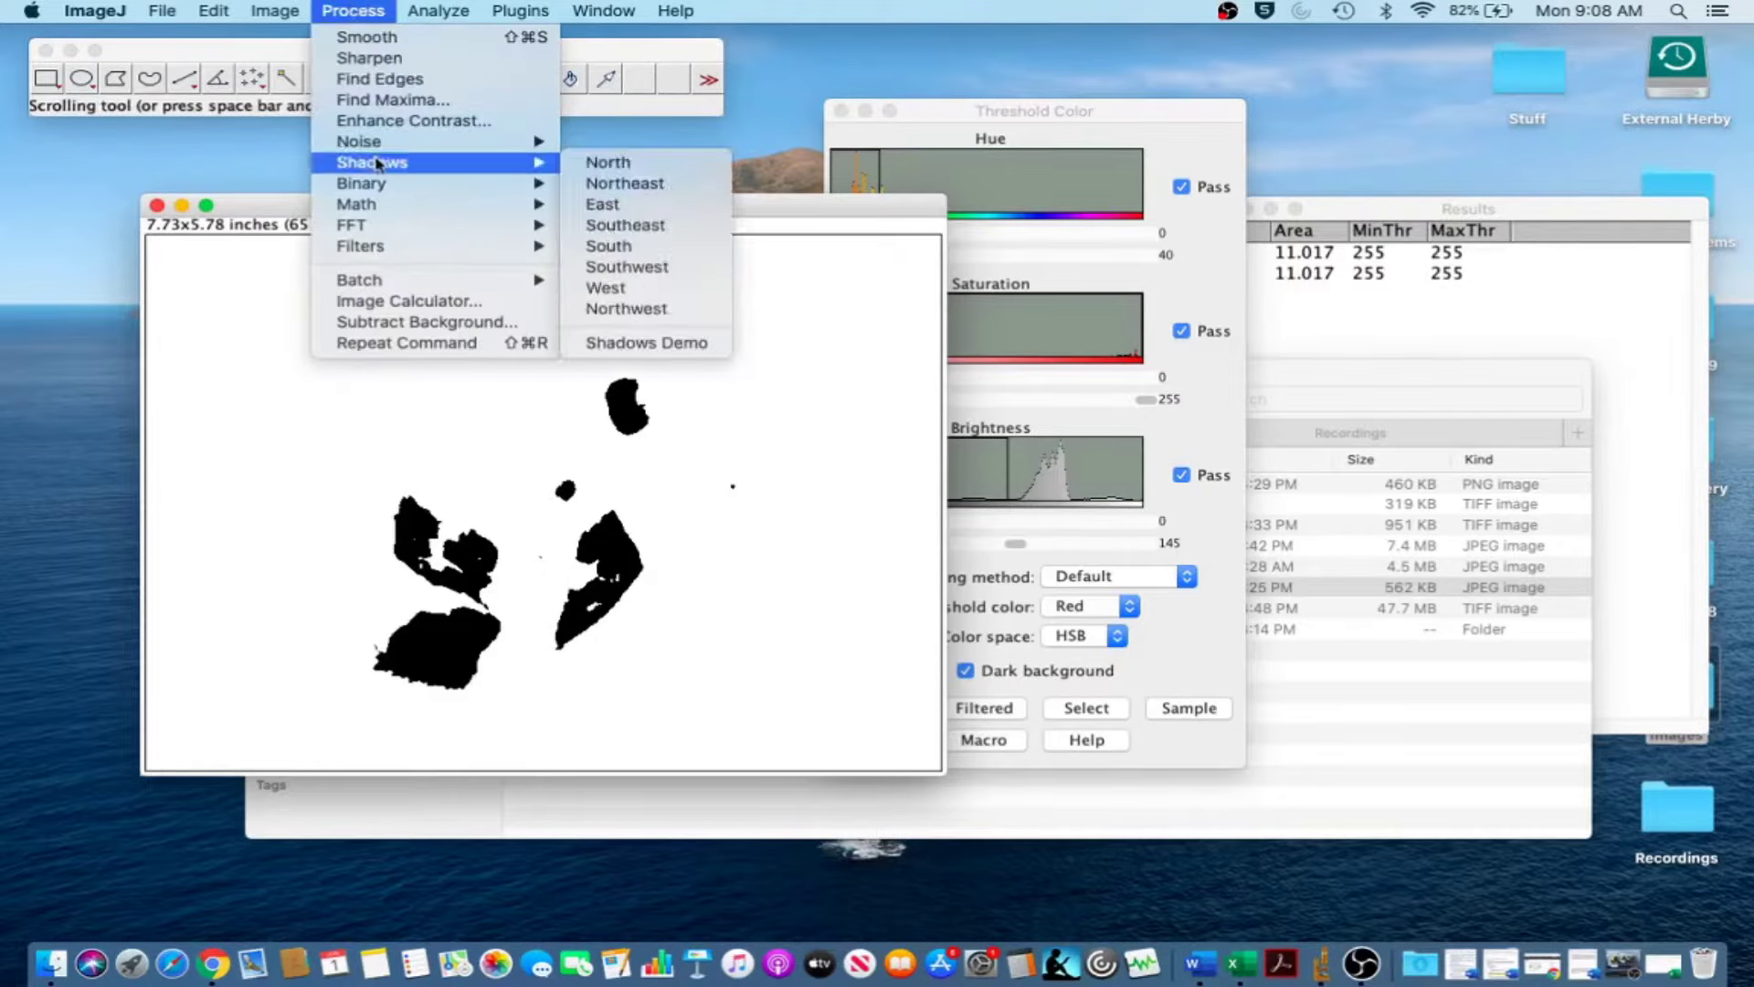
mouse_move(397, 140)
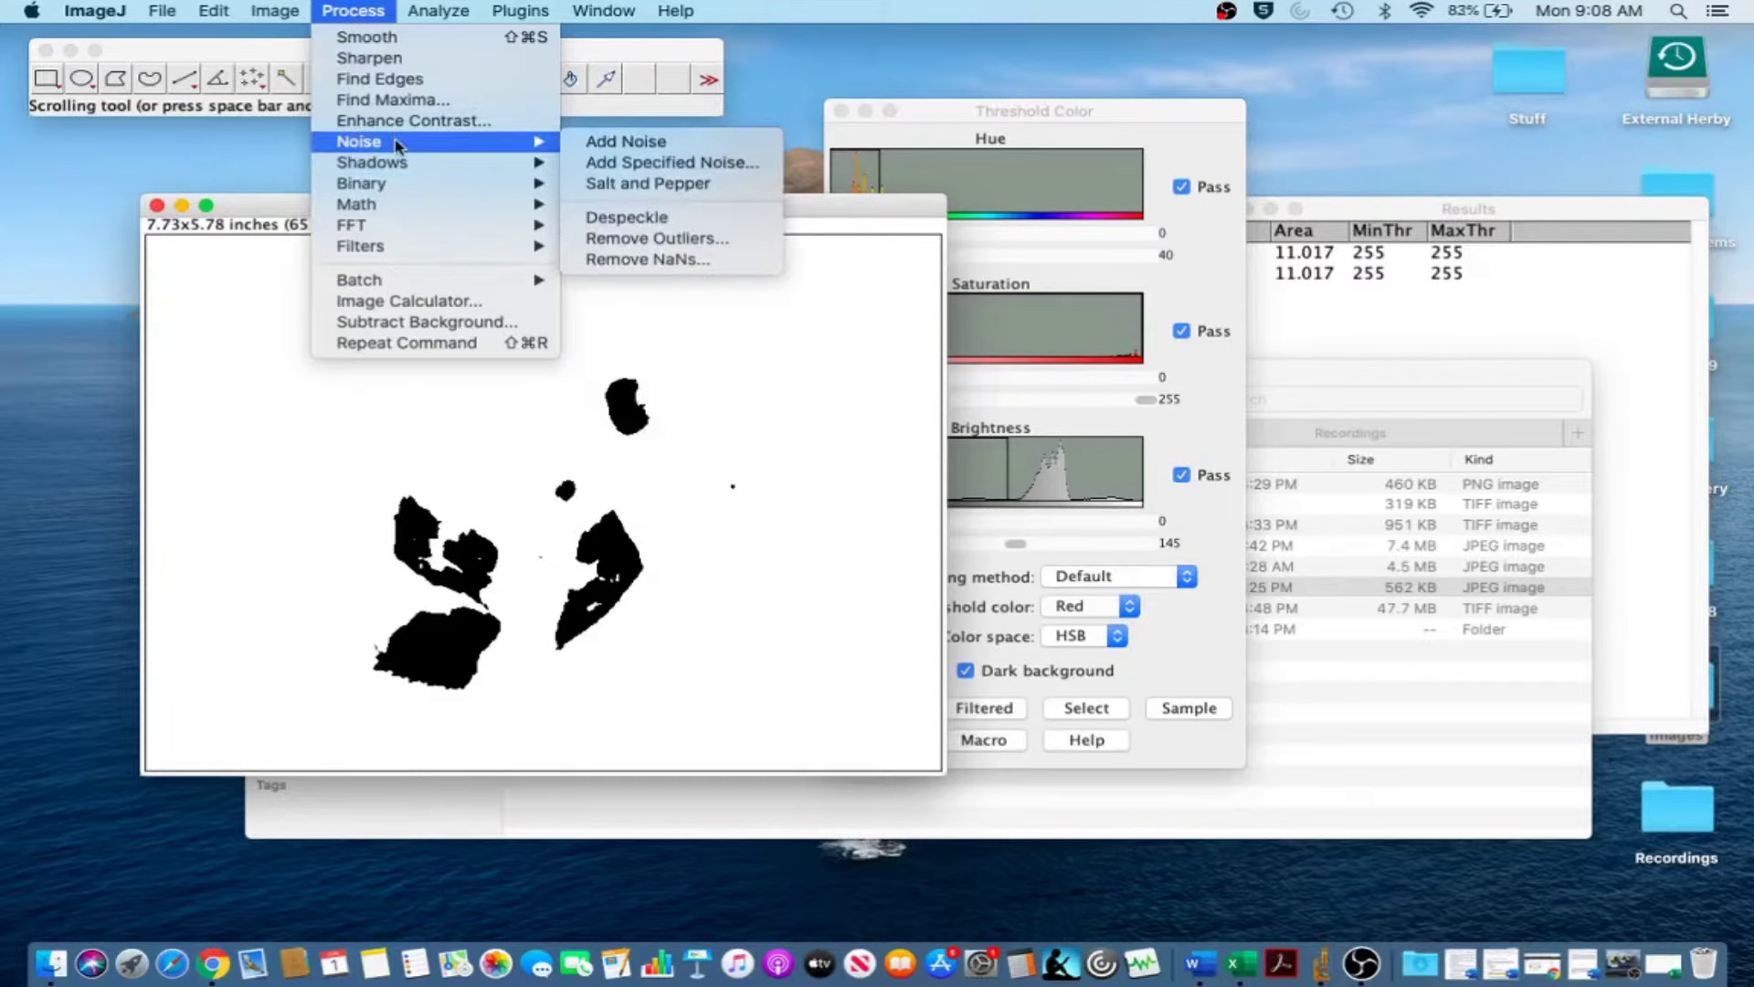
left_click(654, 243)
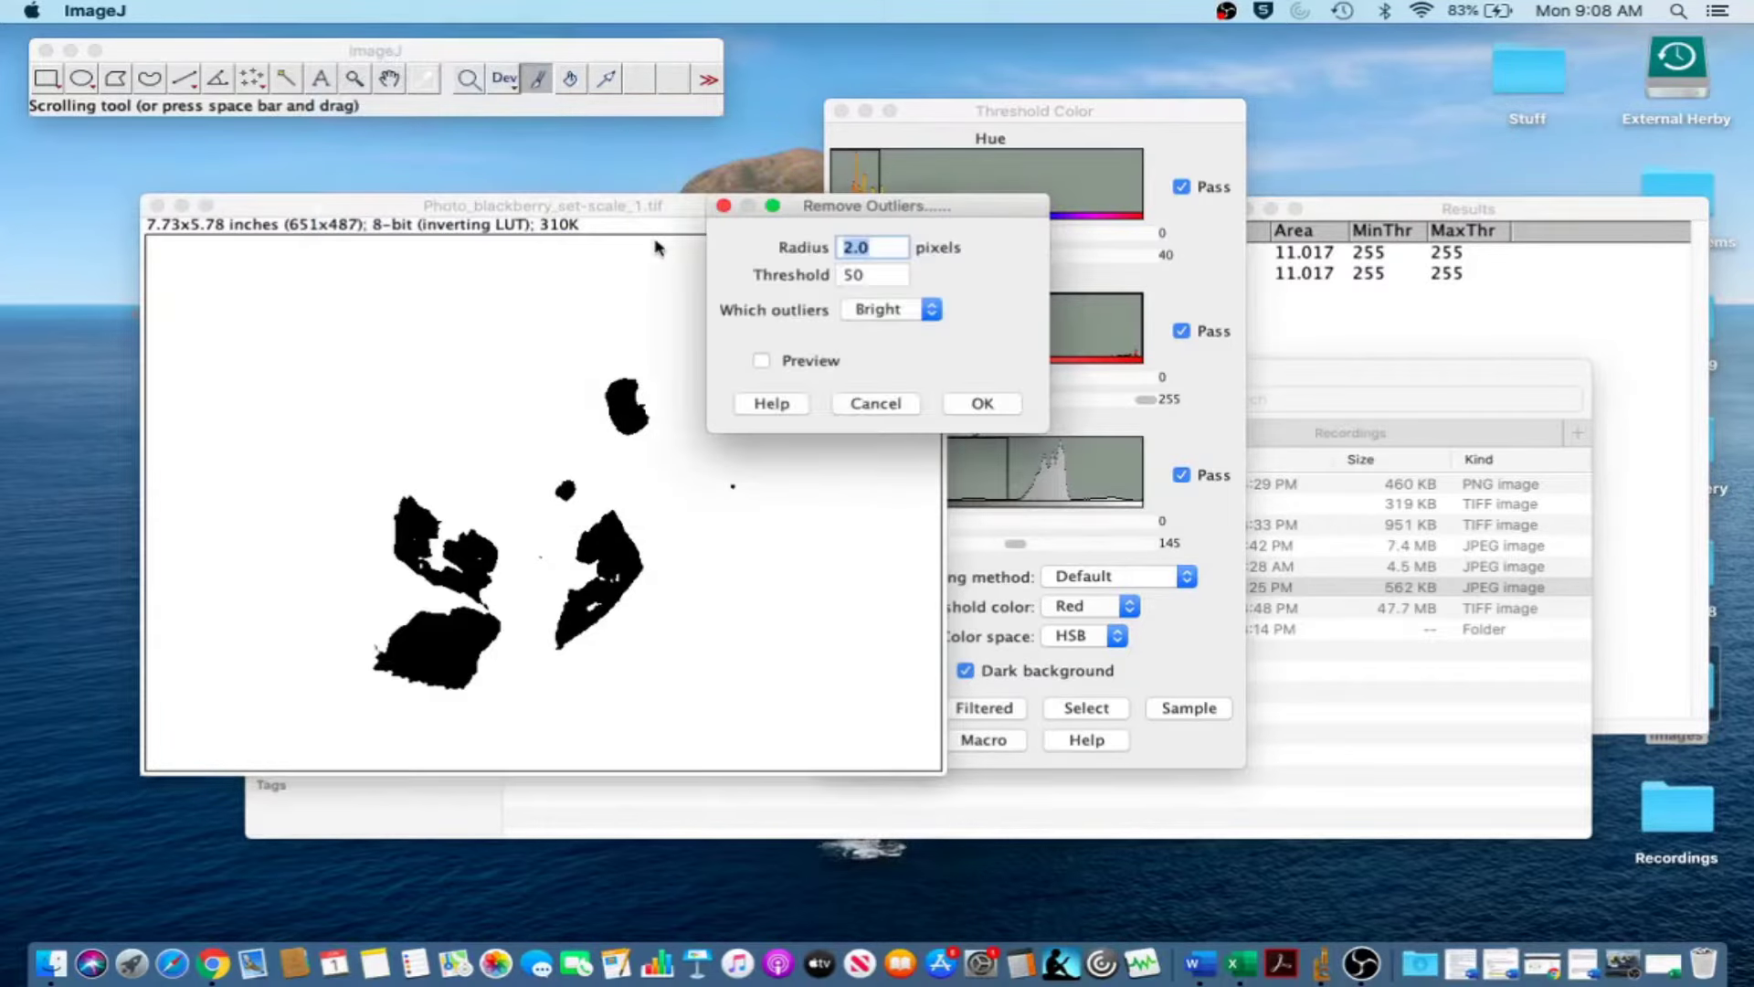
left_click_drag(886, 206, 960, 208)
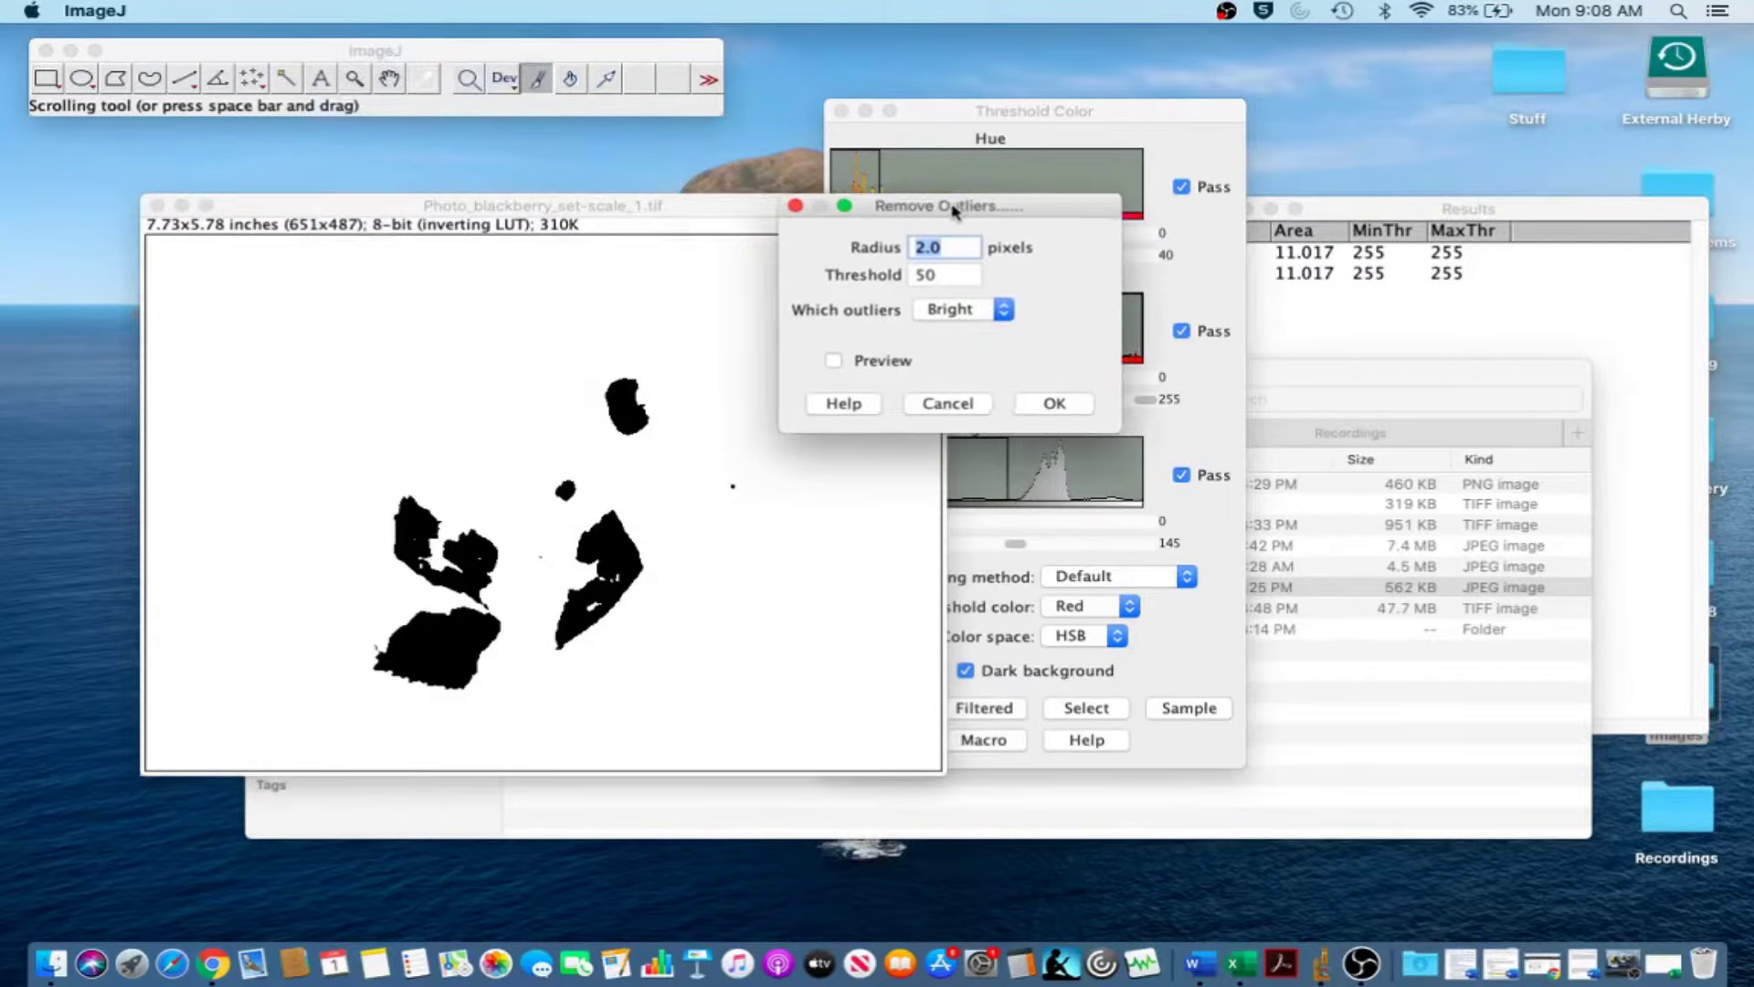
left_click(927, 254)
key("BackSpace")
type("5")
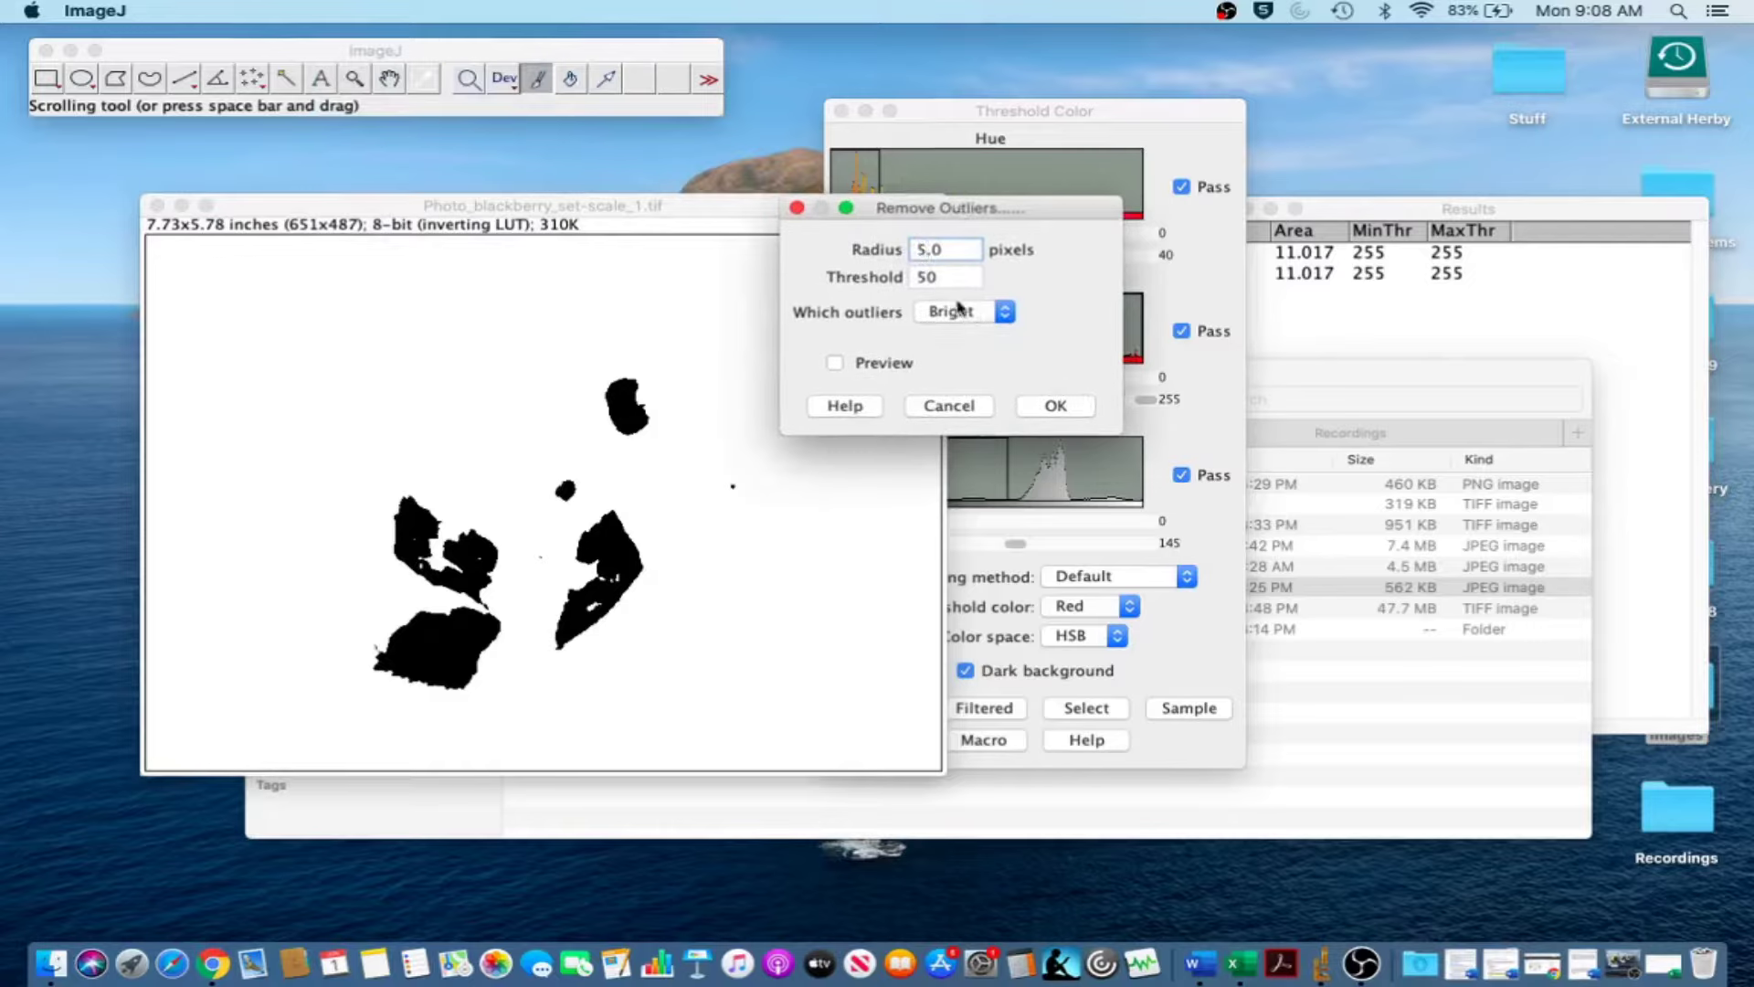
left_click(1006, 315)
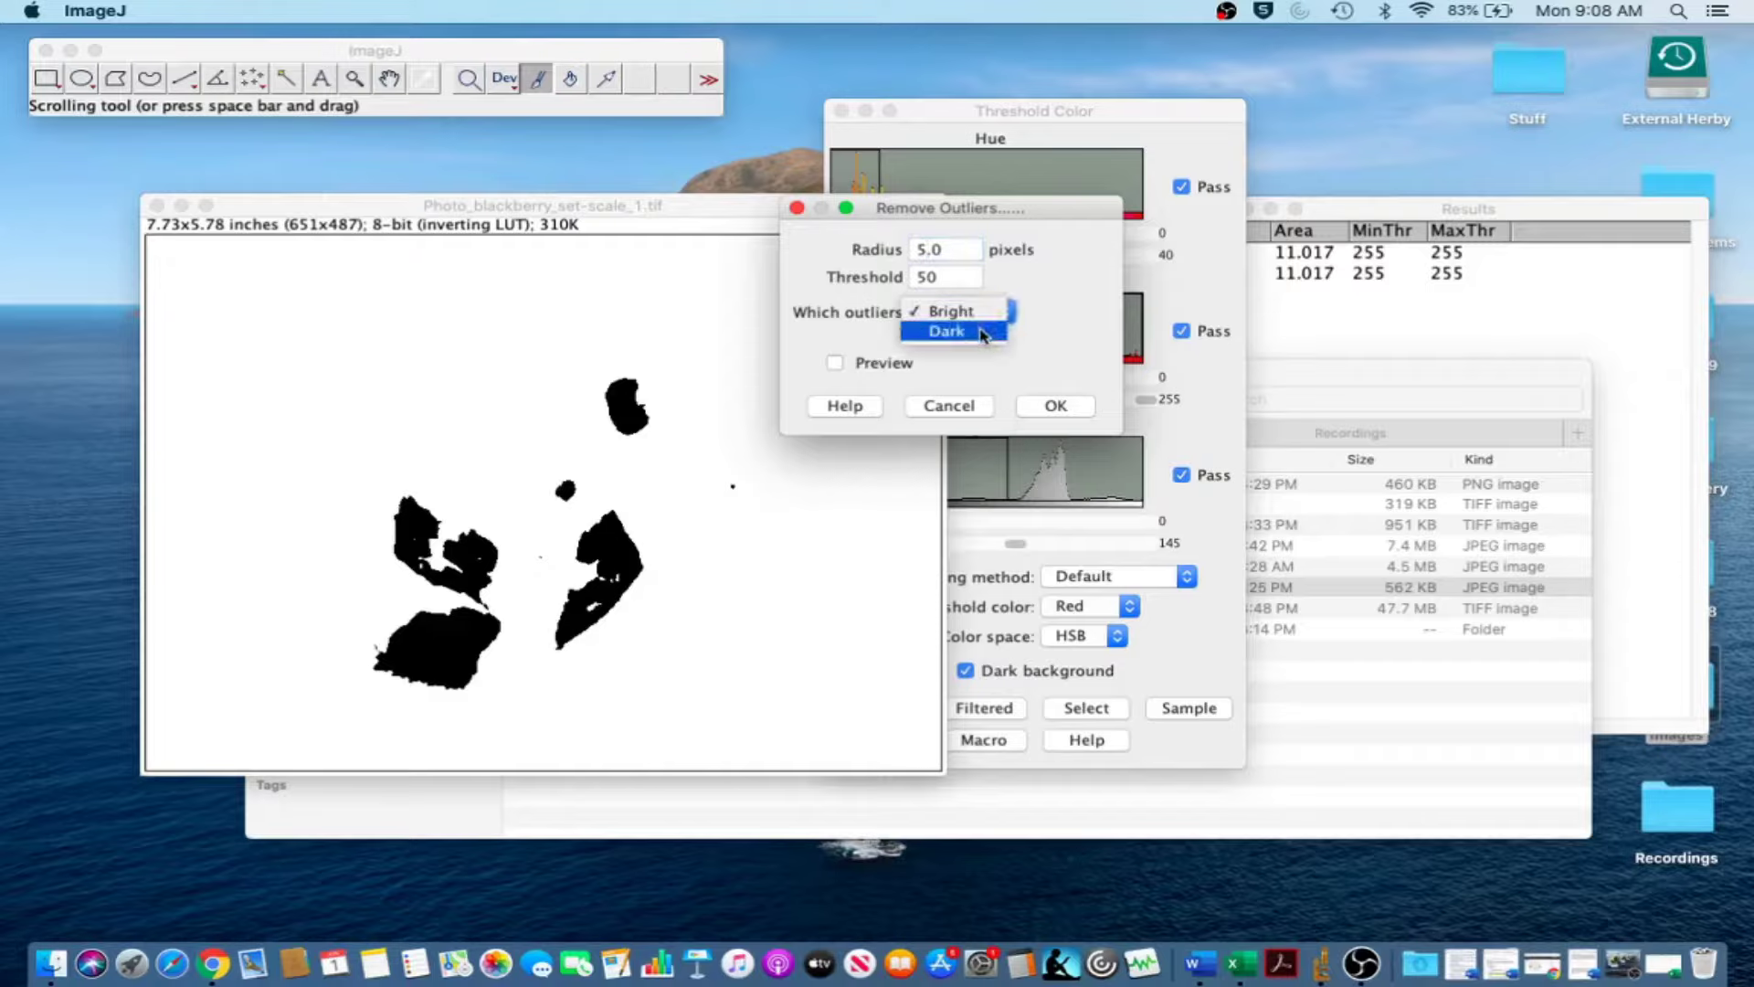
left_click(982, 333)
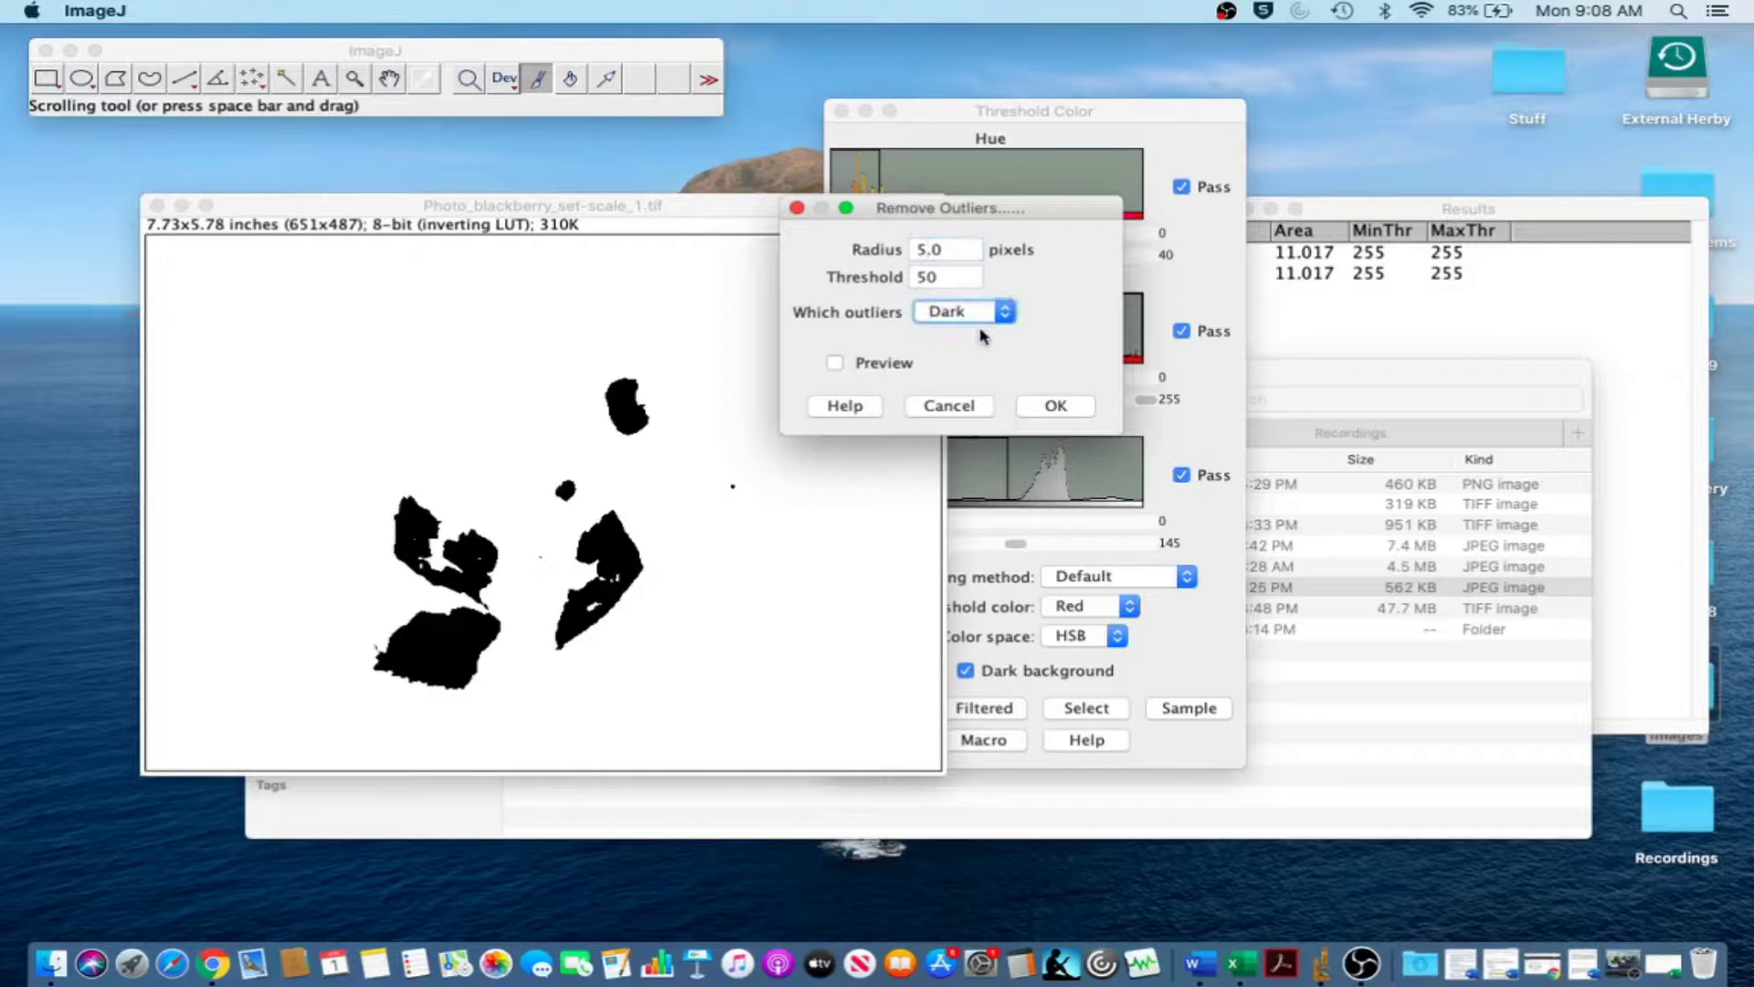
left_click(834, 363)
left_click(834, 362)
left_click(834, 363)
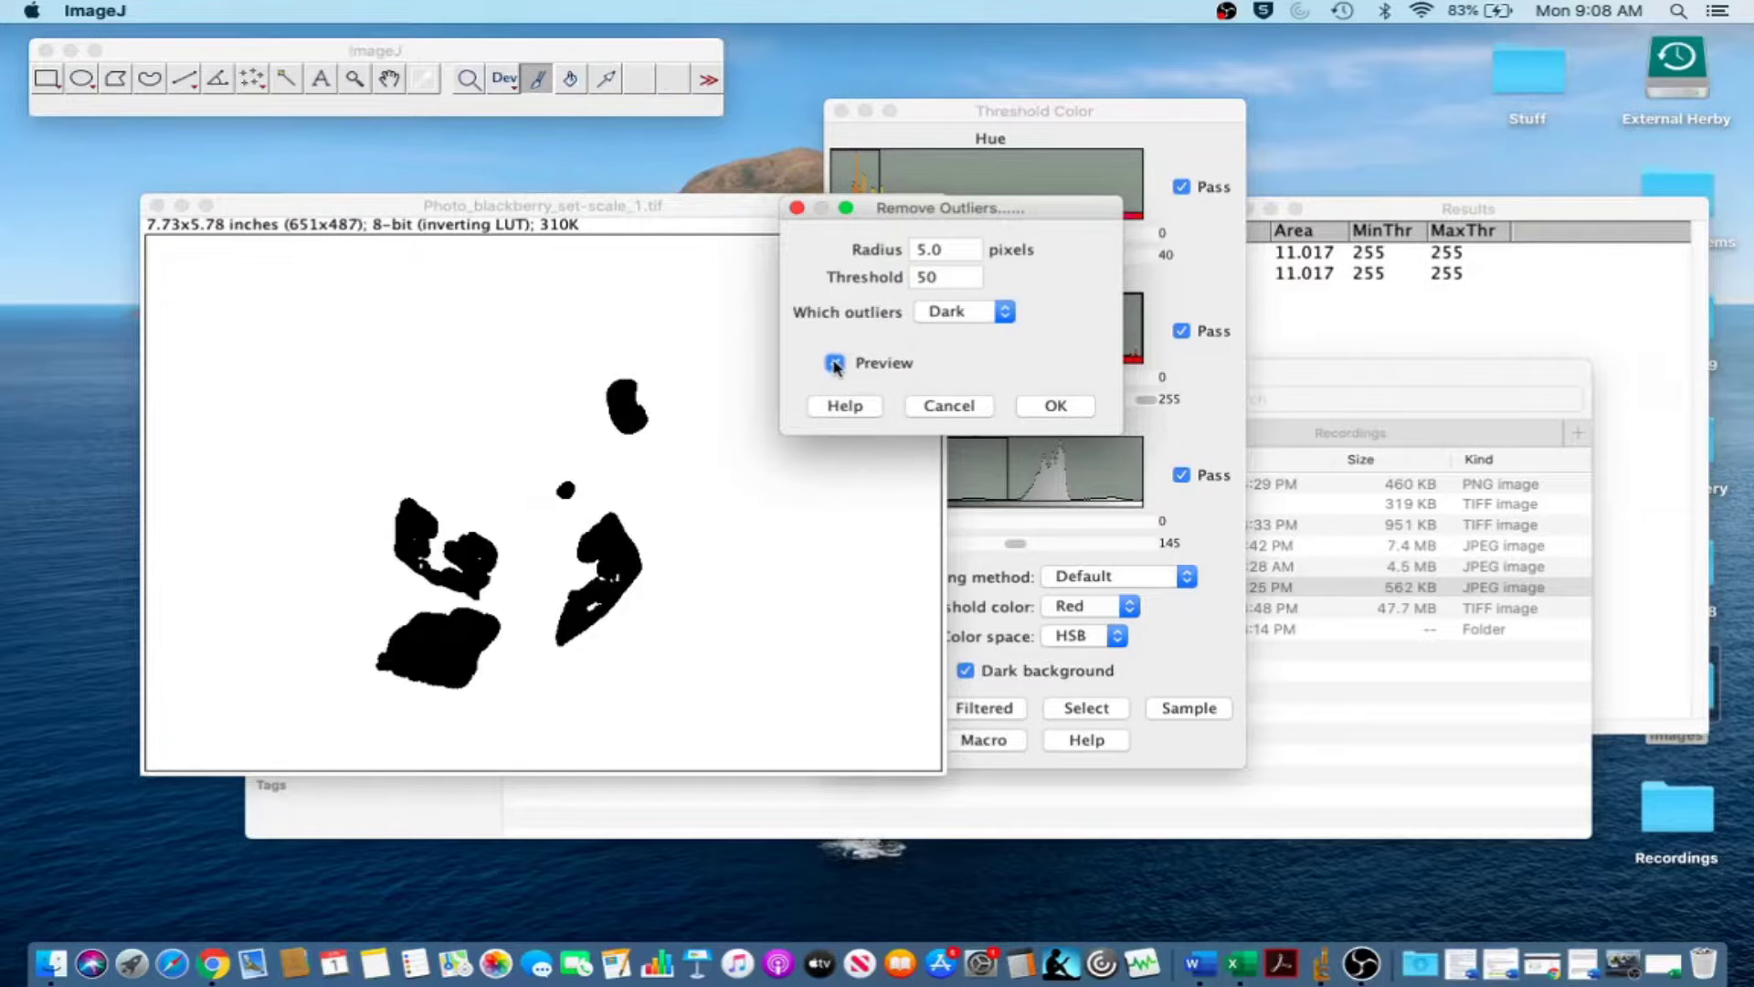
Set the outlier radius to 1.0 pixel, compare the preview again and apply the removal.
double_click(925, 247)
type("1.0")
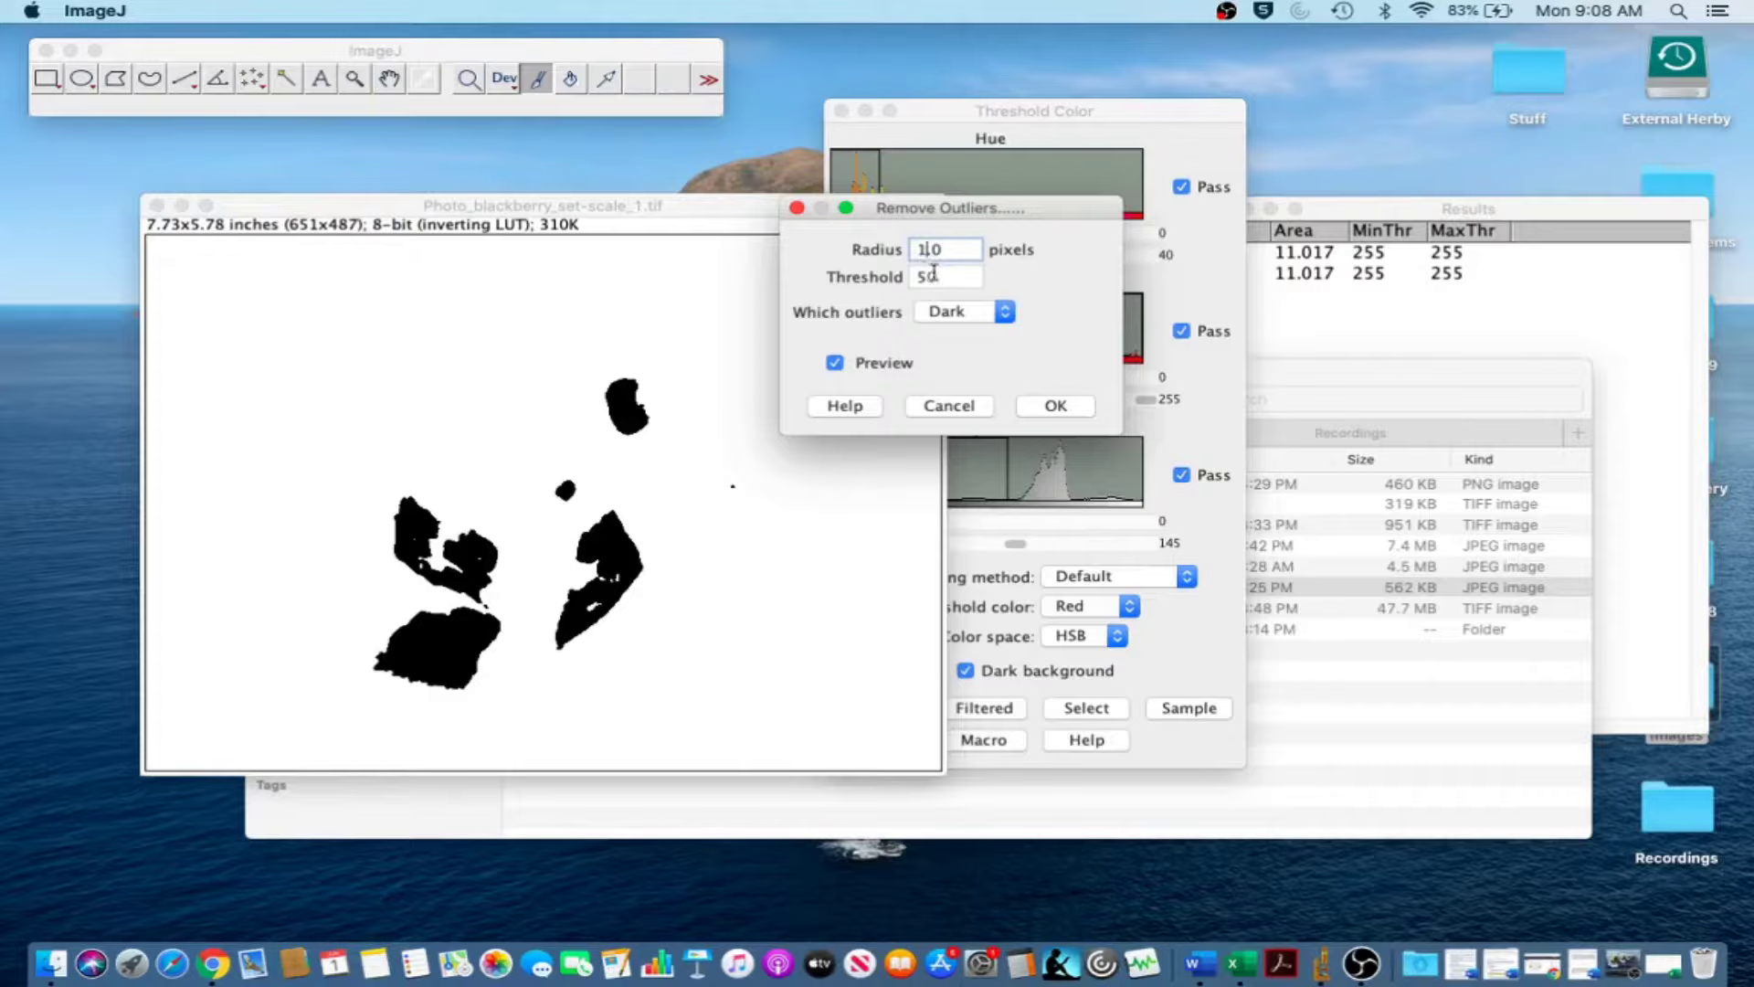
double_click(933, 273)
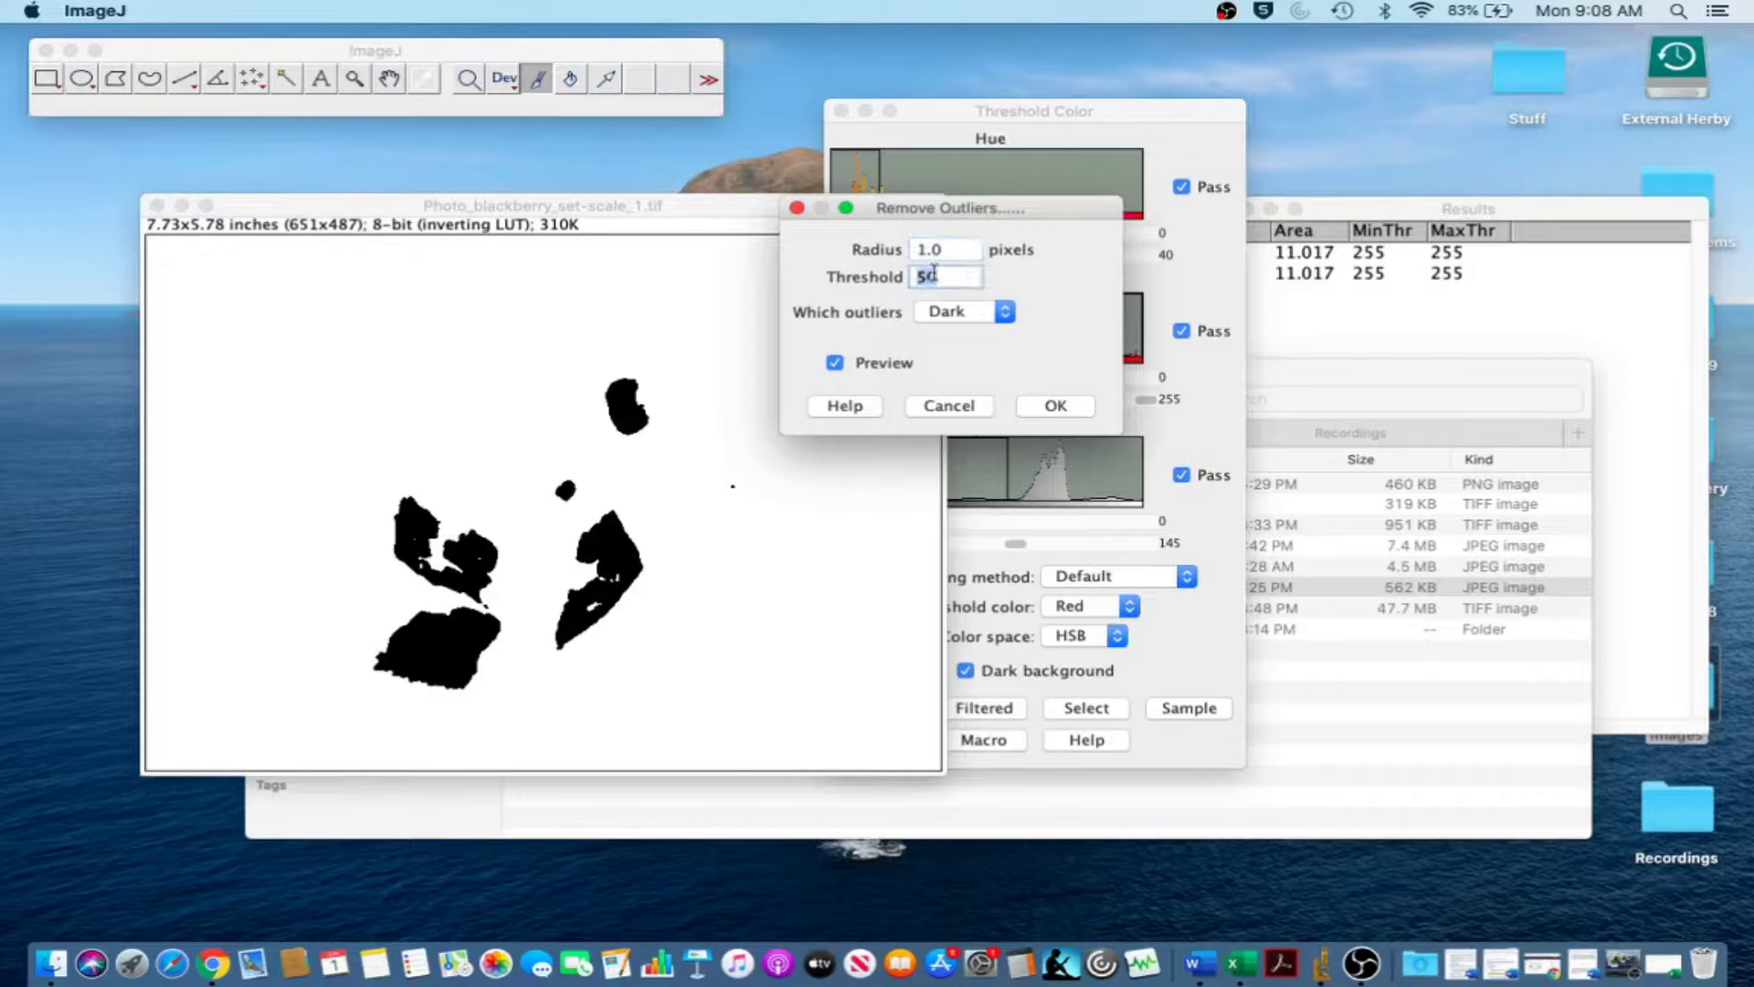
left_click(835, 364)
left_click(835, 364)
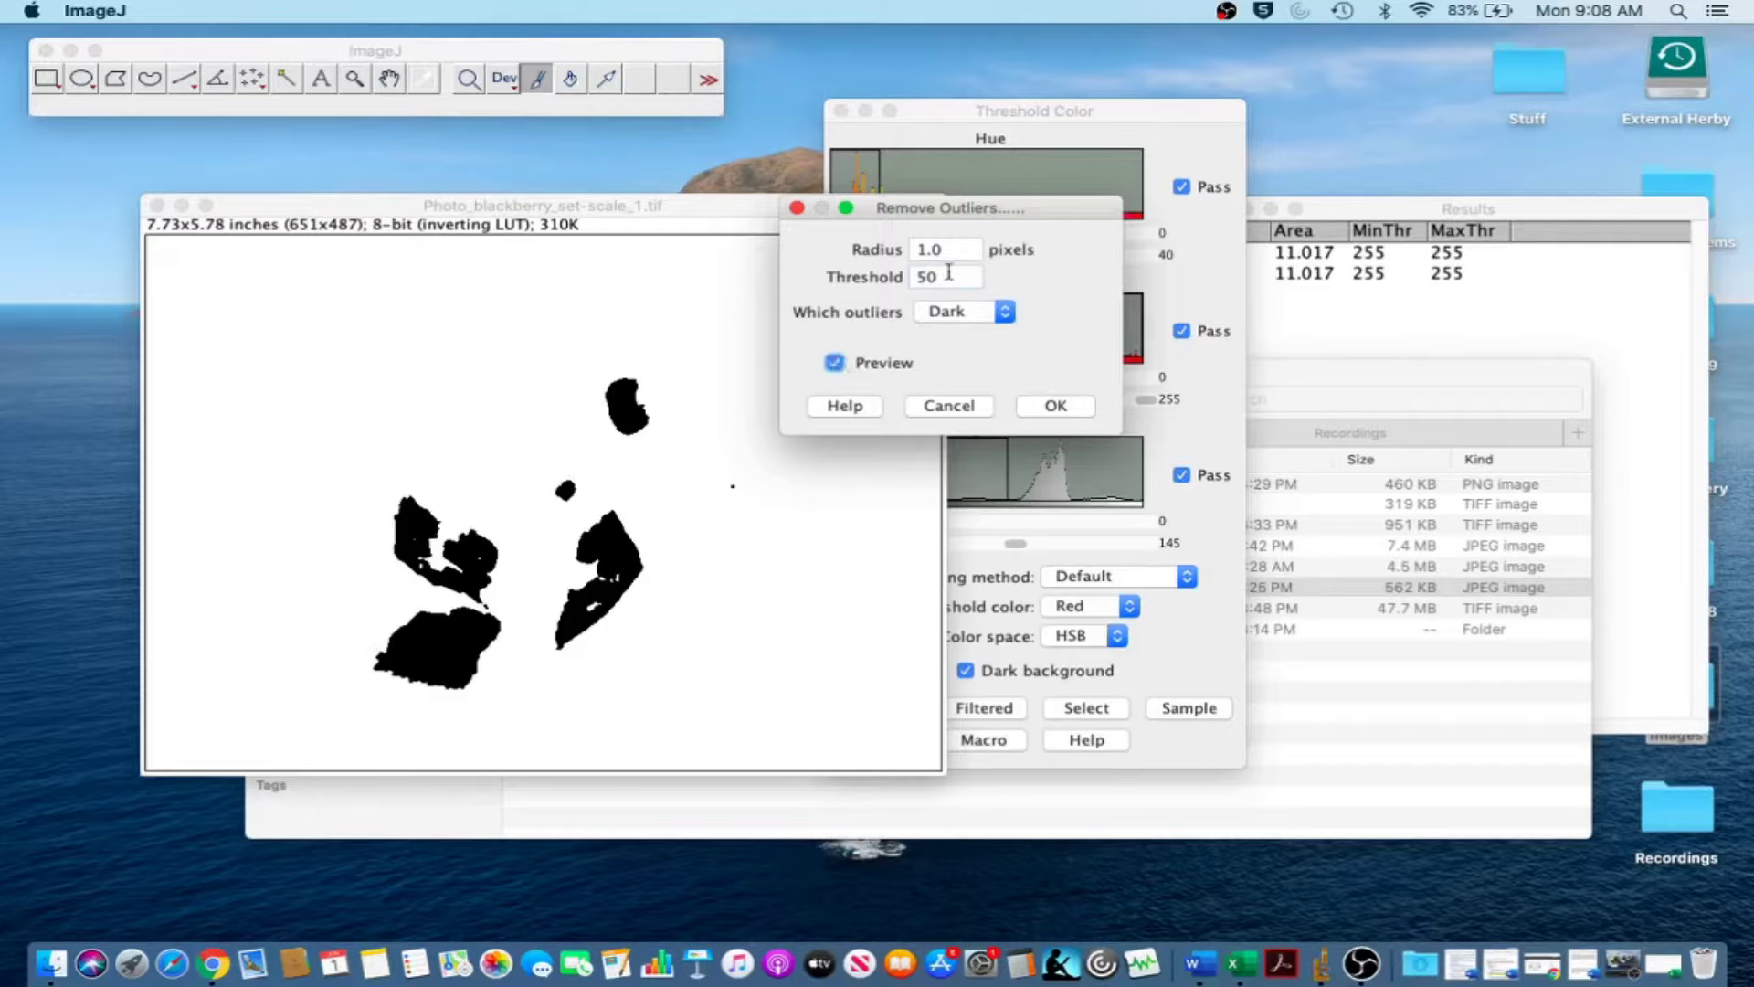
left_click(1055, 406)
Measure the area of the black leaf spots in the cleaned binary image.
left_click_drag(685, 214, 696, 218)
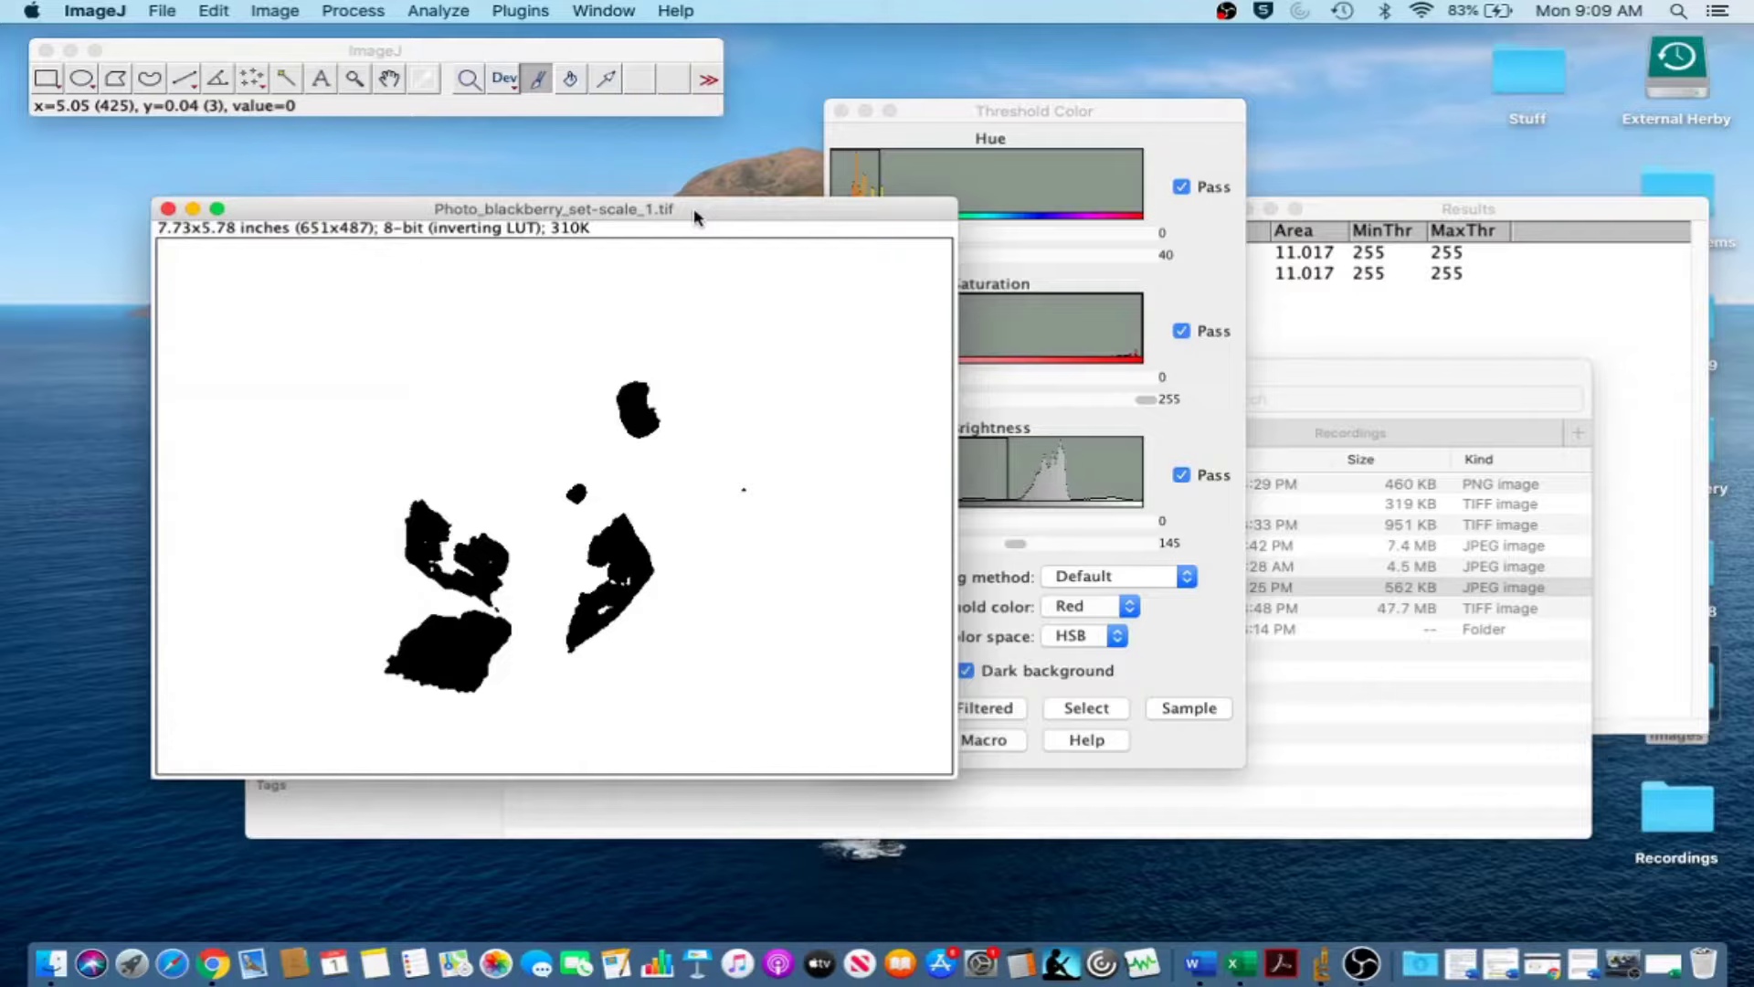
key("super+m")
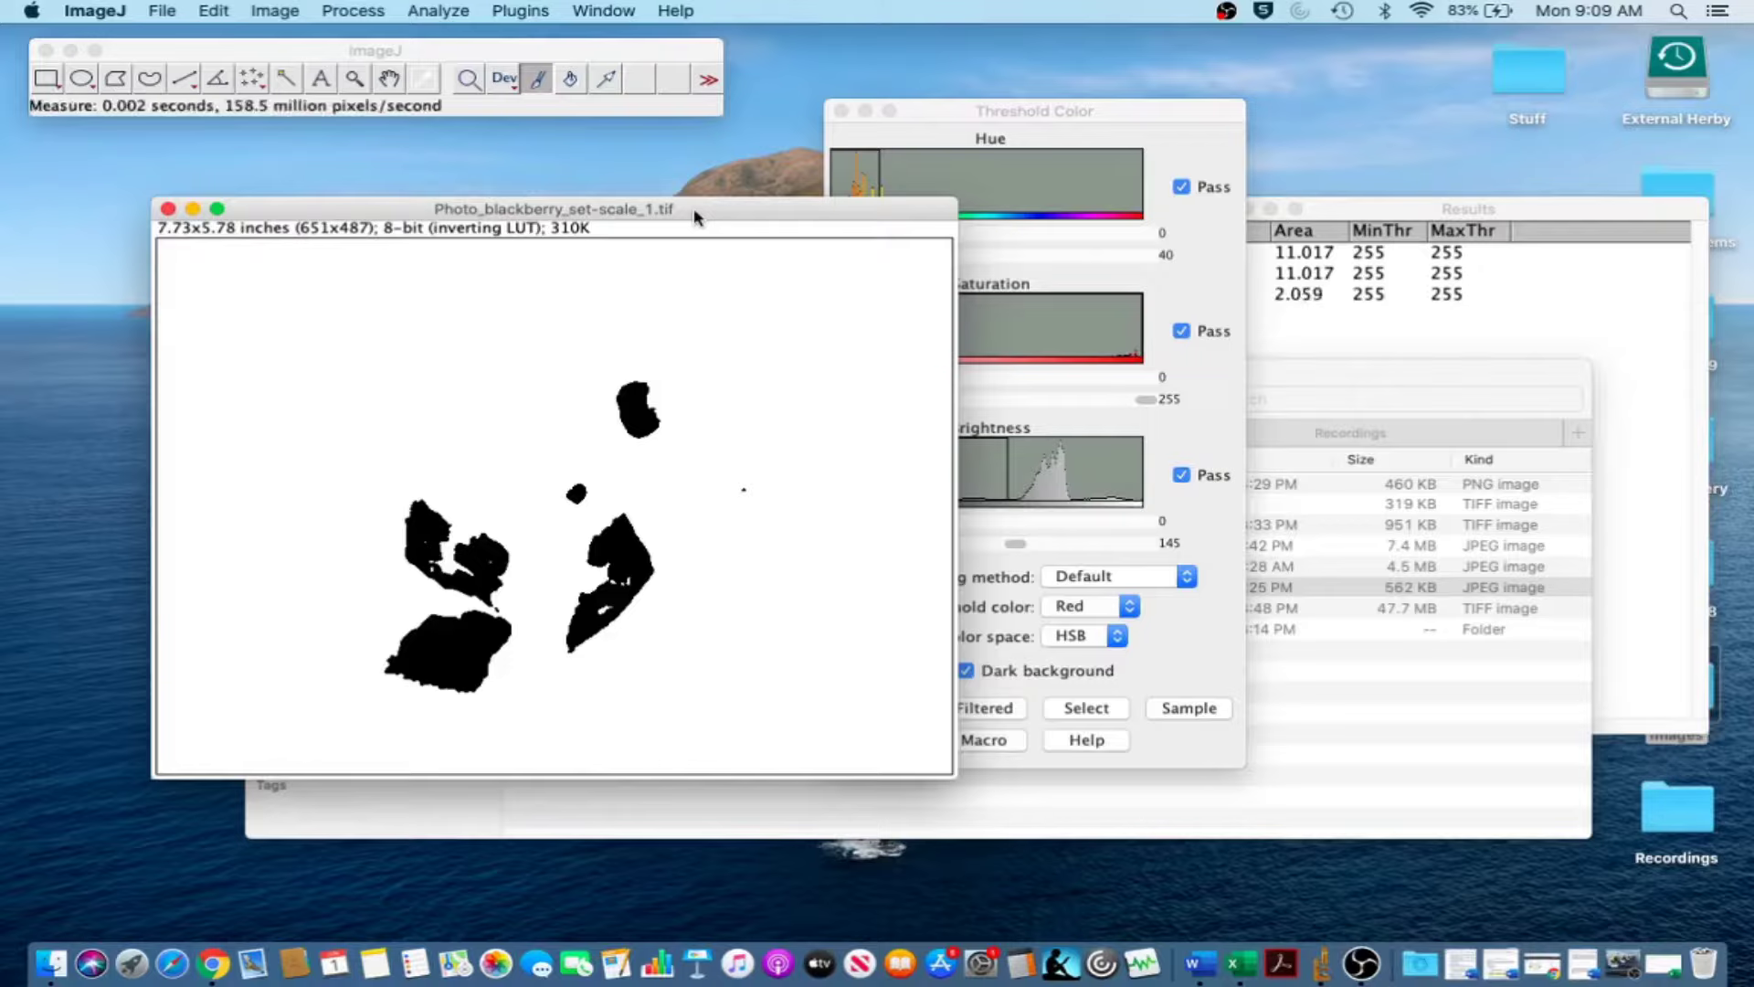
left_click(1363, 223)
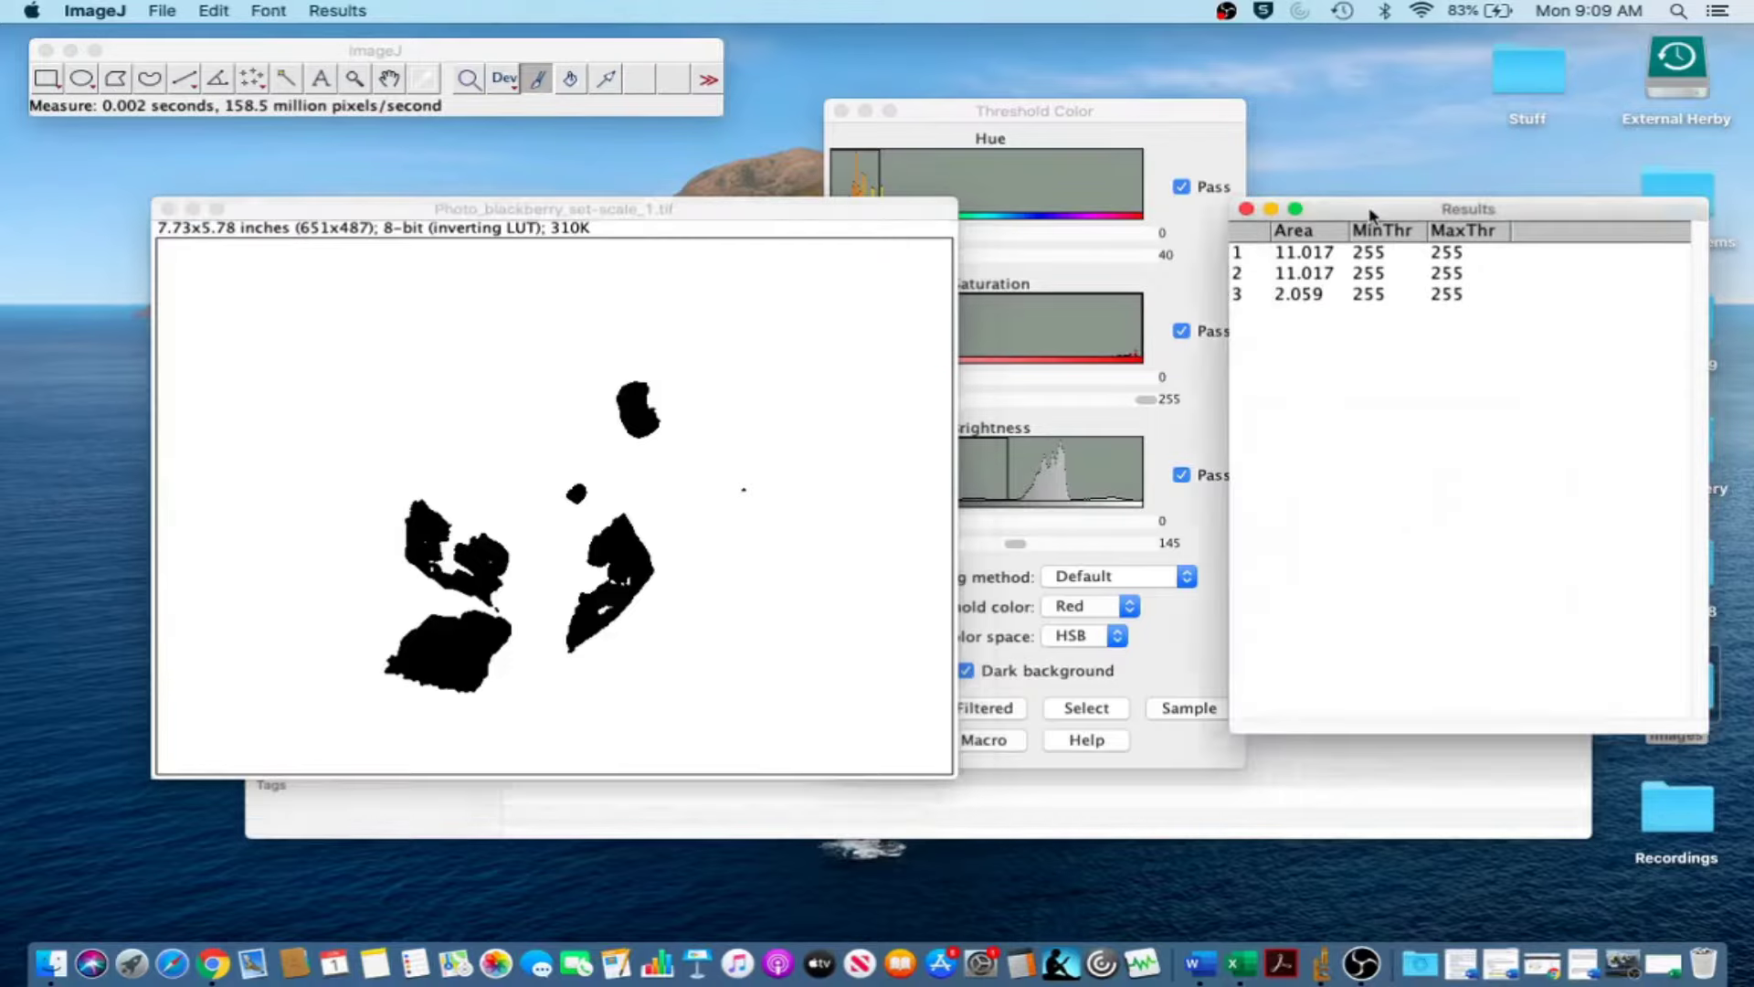
left_click(575, 213)
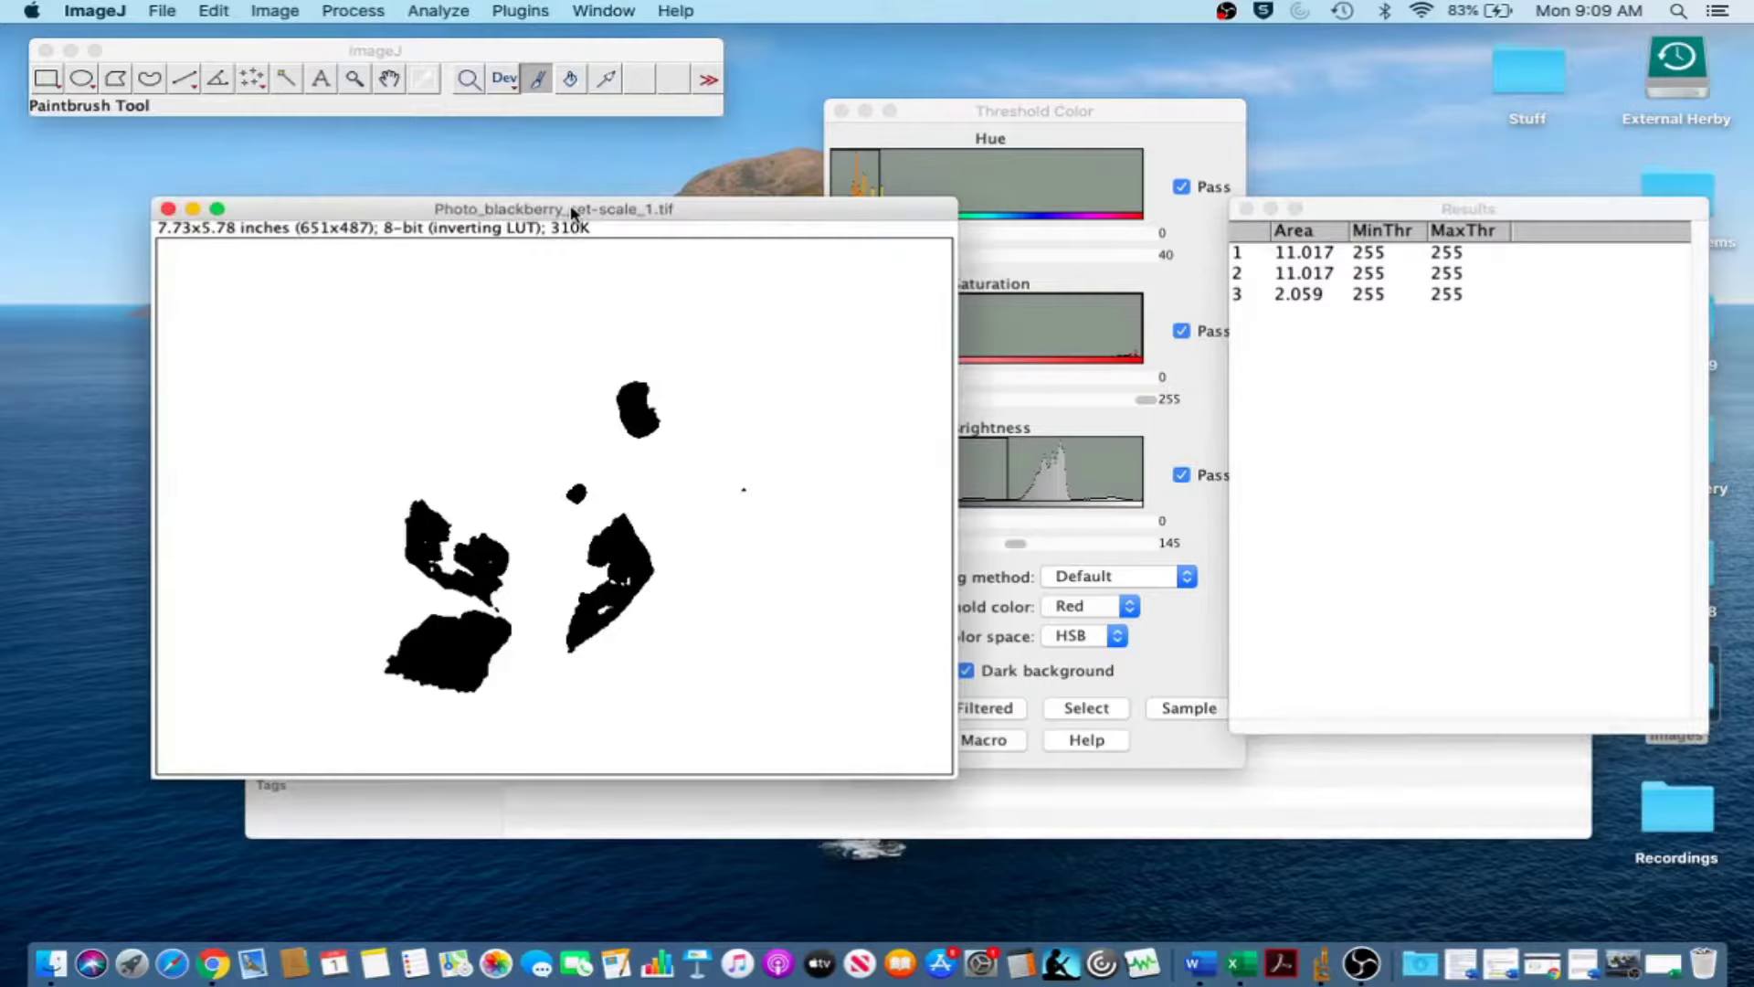
left_click(429, 10)
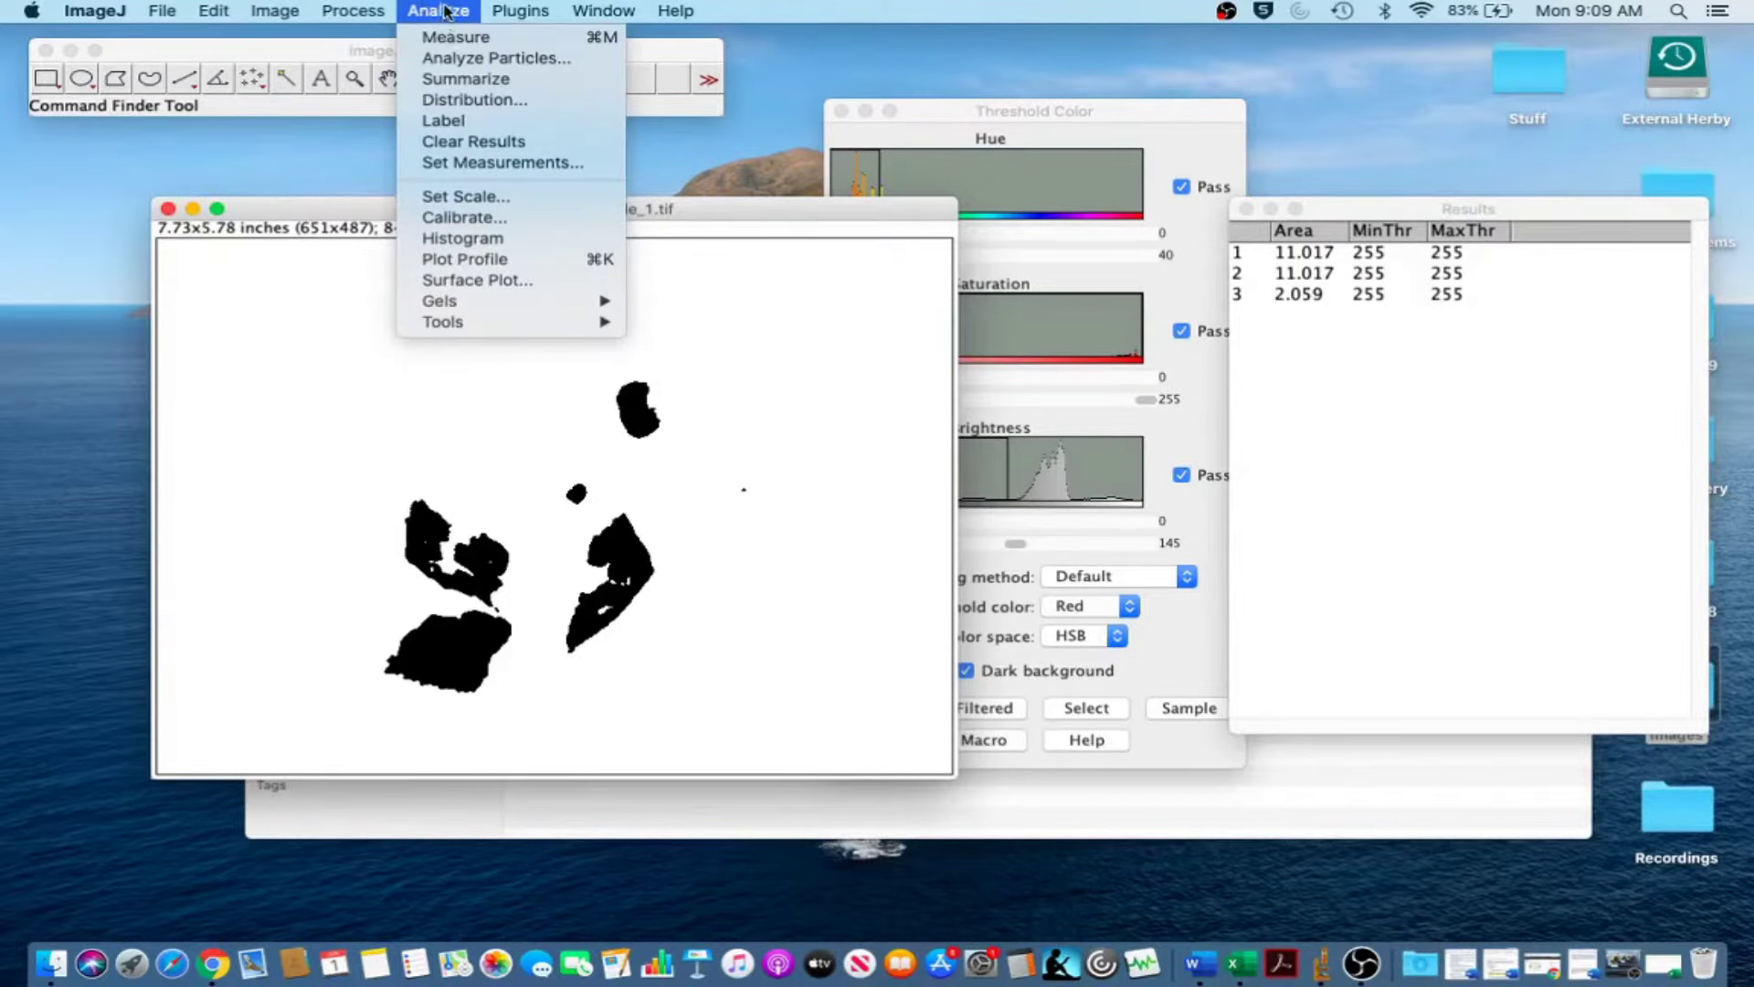
left_click(1297, 208)
left_click(1401, 216)
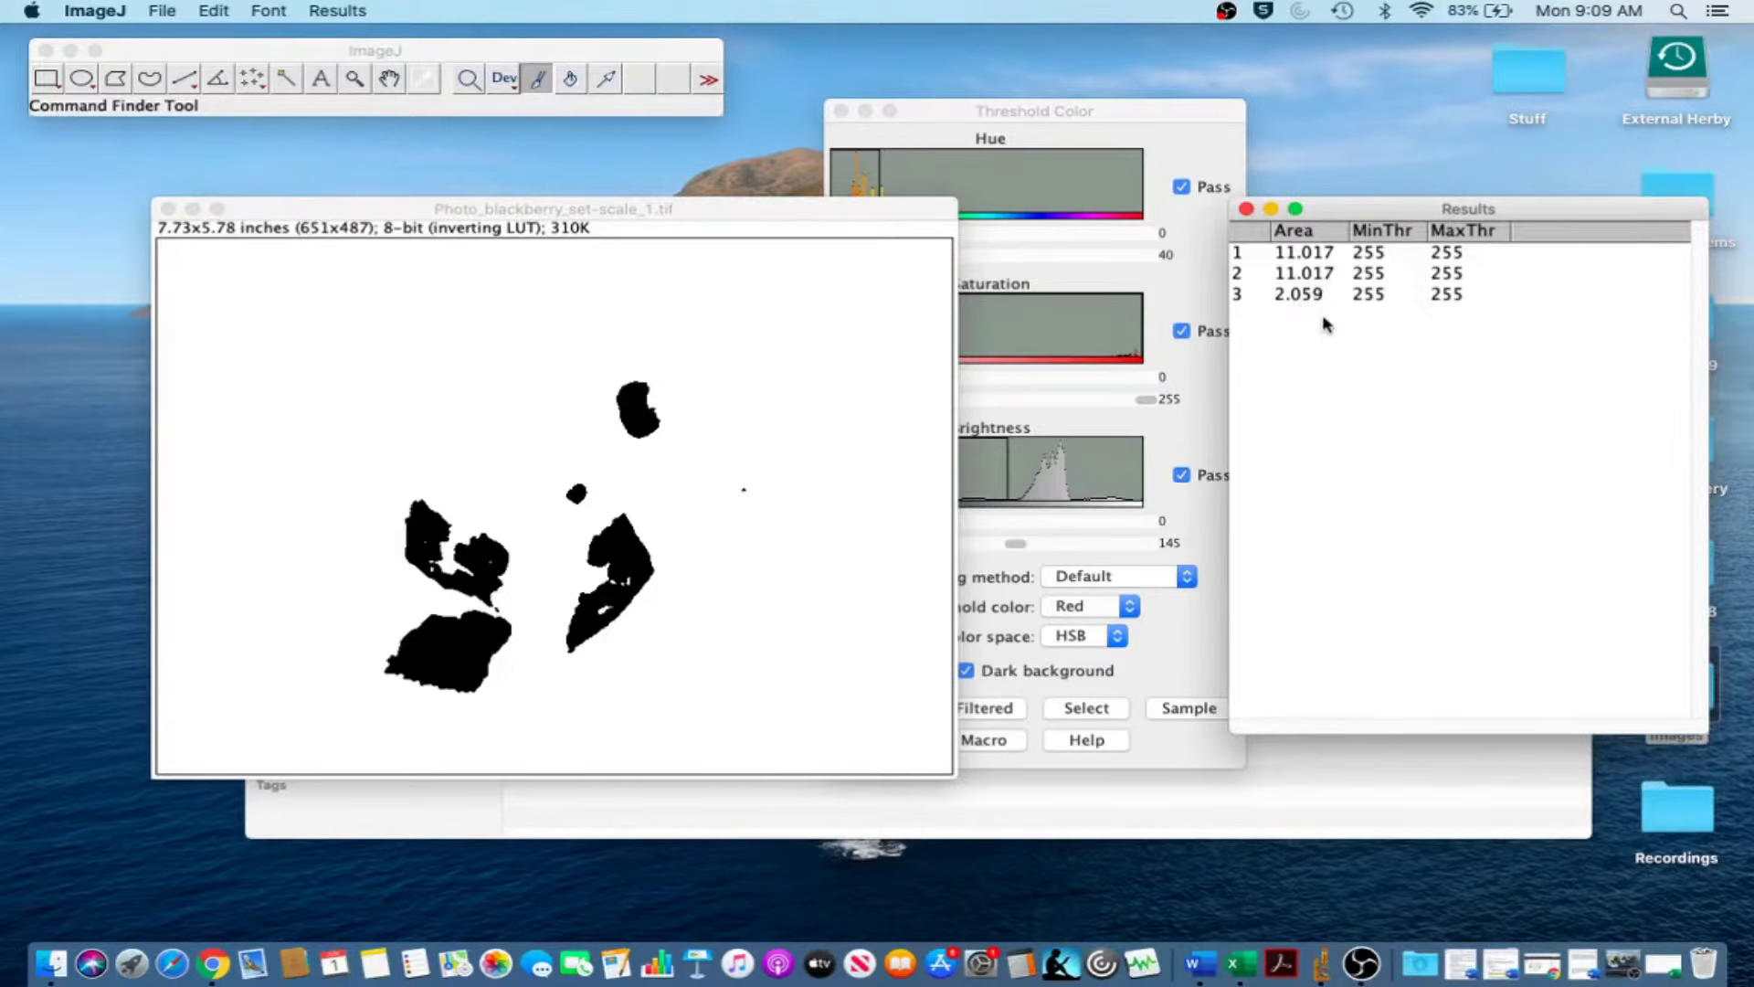
Switch to the Excel workbook and enter the heading "Diseased leaf area" in B1 with the value 2.059 in B2.
left_click(1664, 964)
left_click(1204, 370)
type("Diseased")
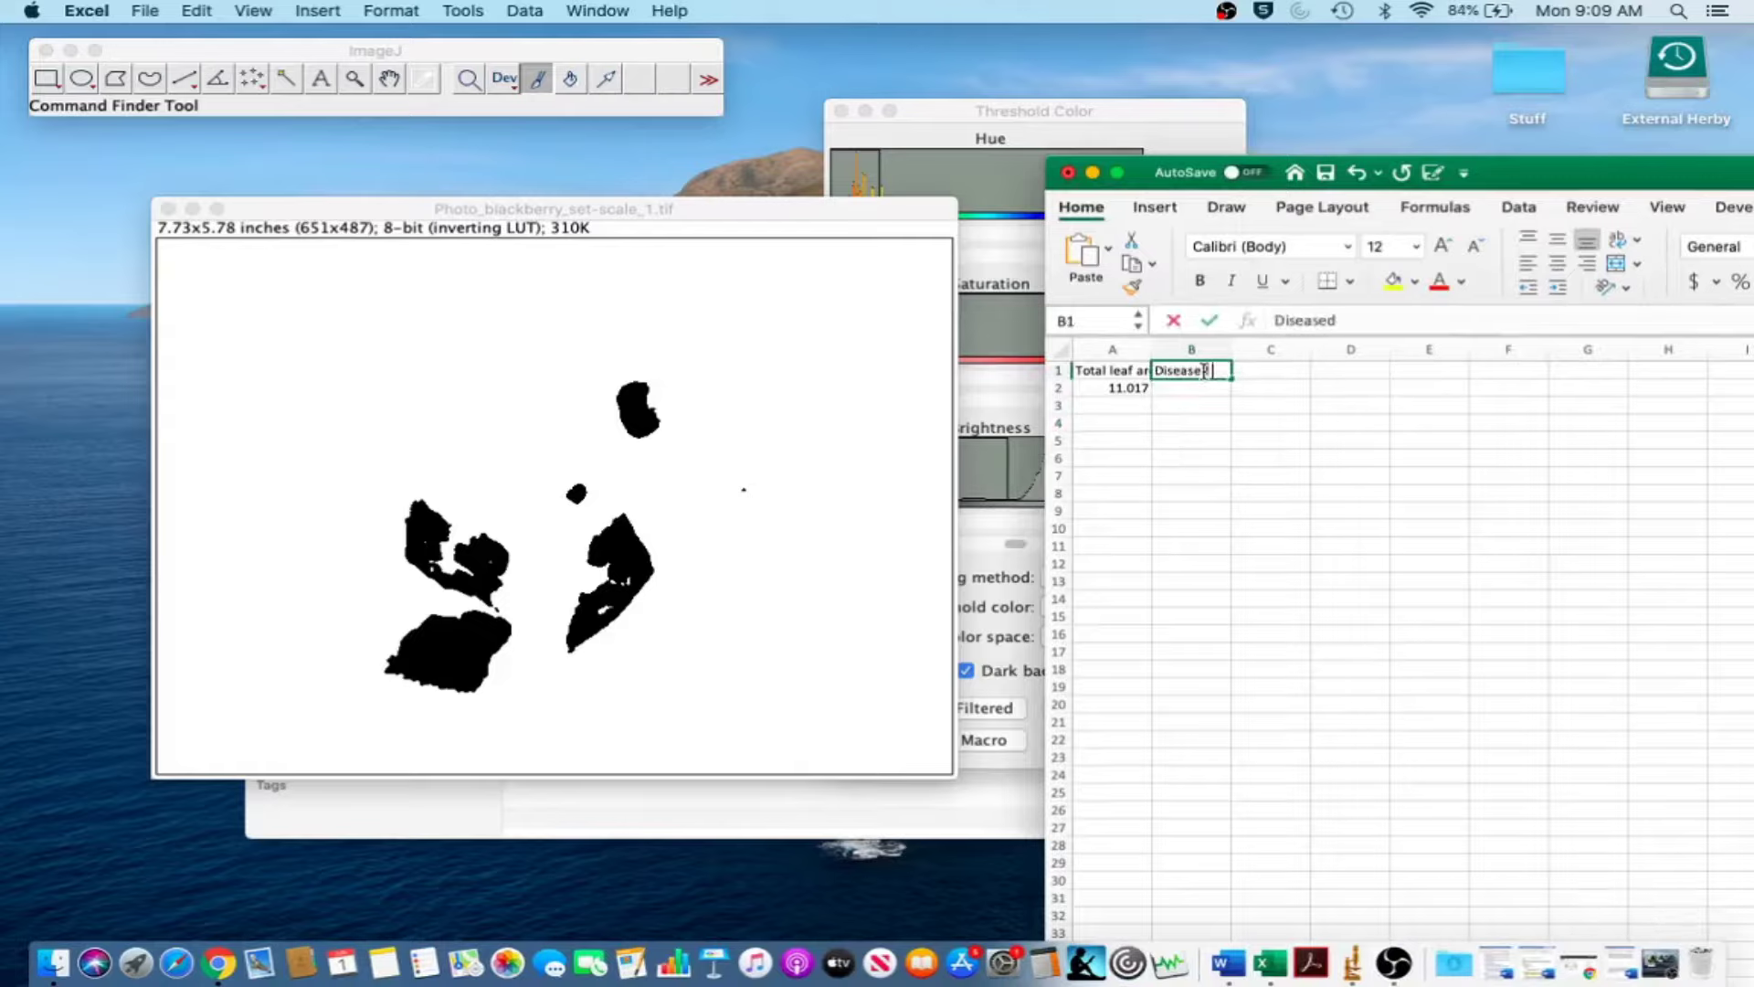
type(" leaf area")
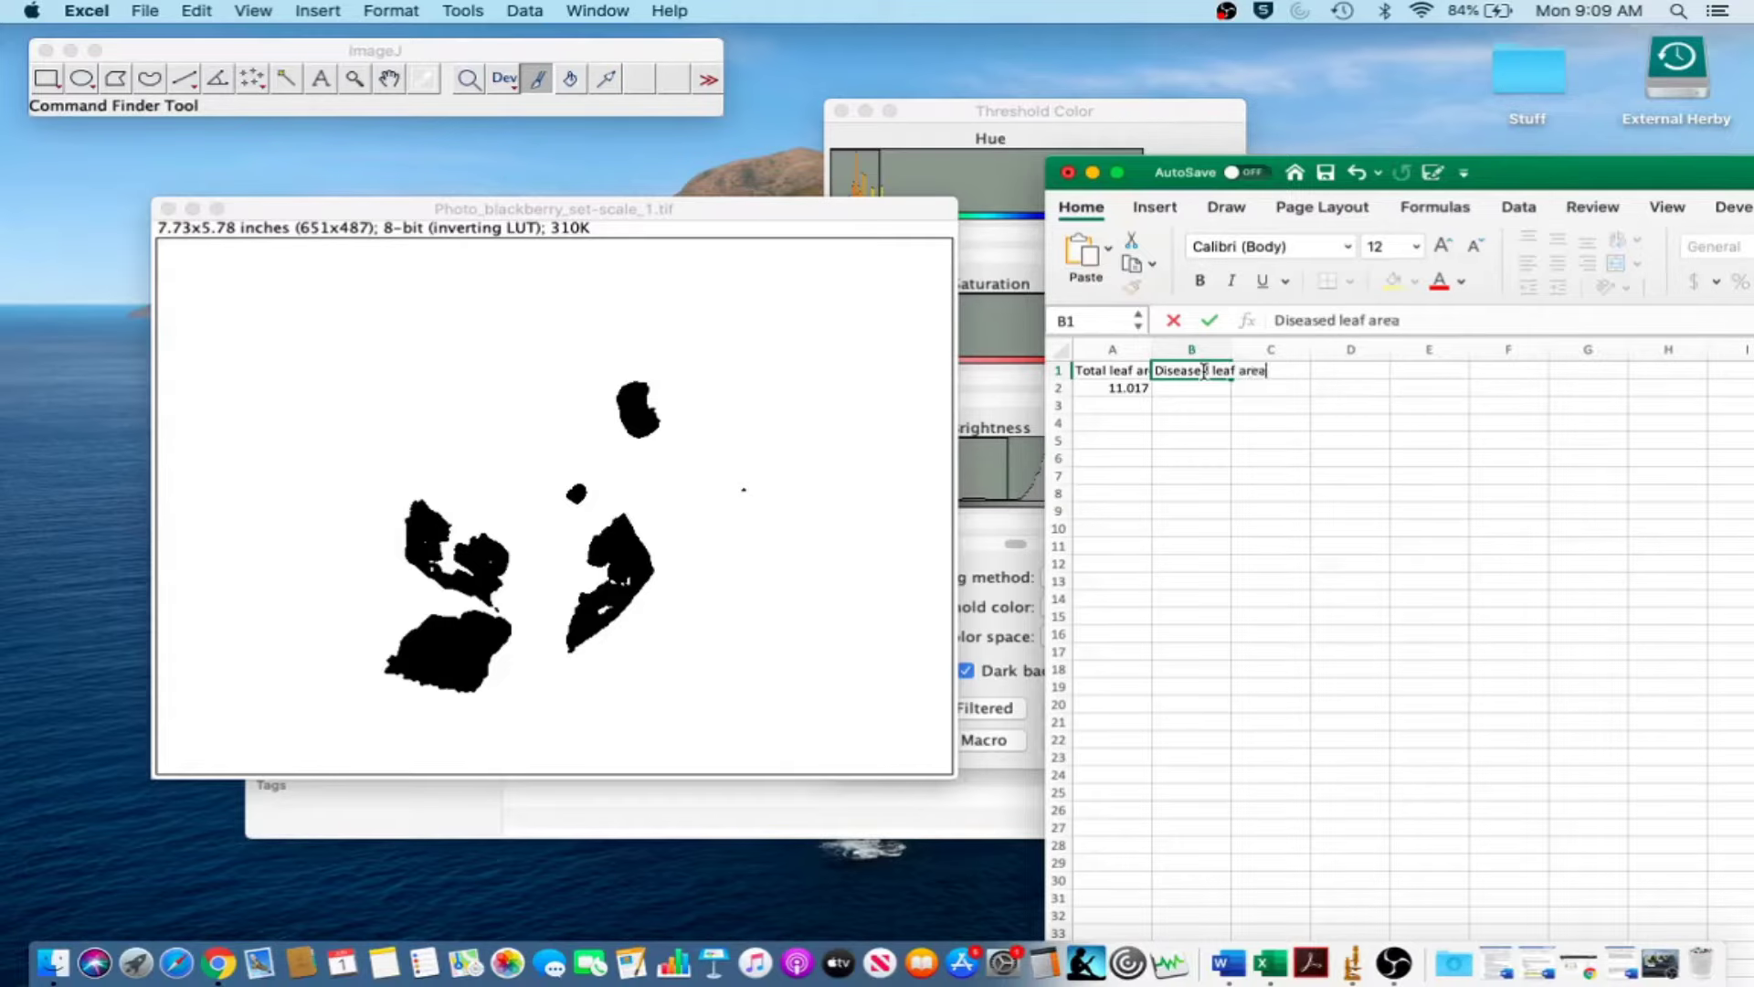
left_click(1205, 391)
left_click_drag(1519, 174, 1474, 438)
type("2.059")
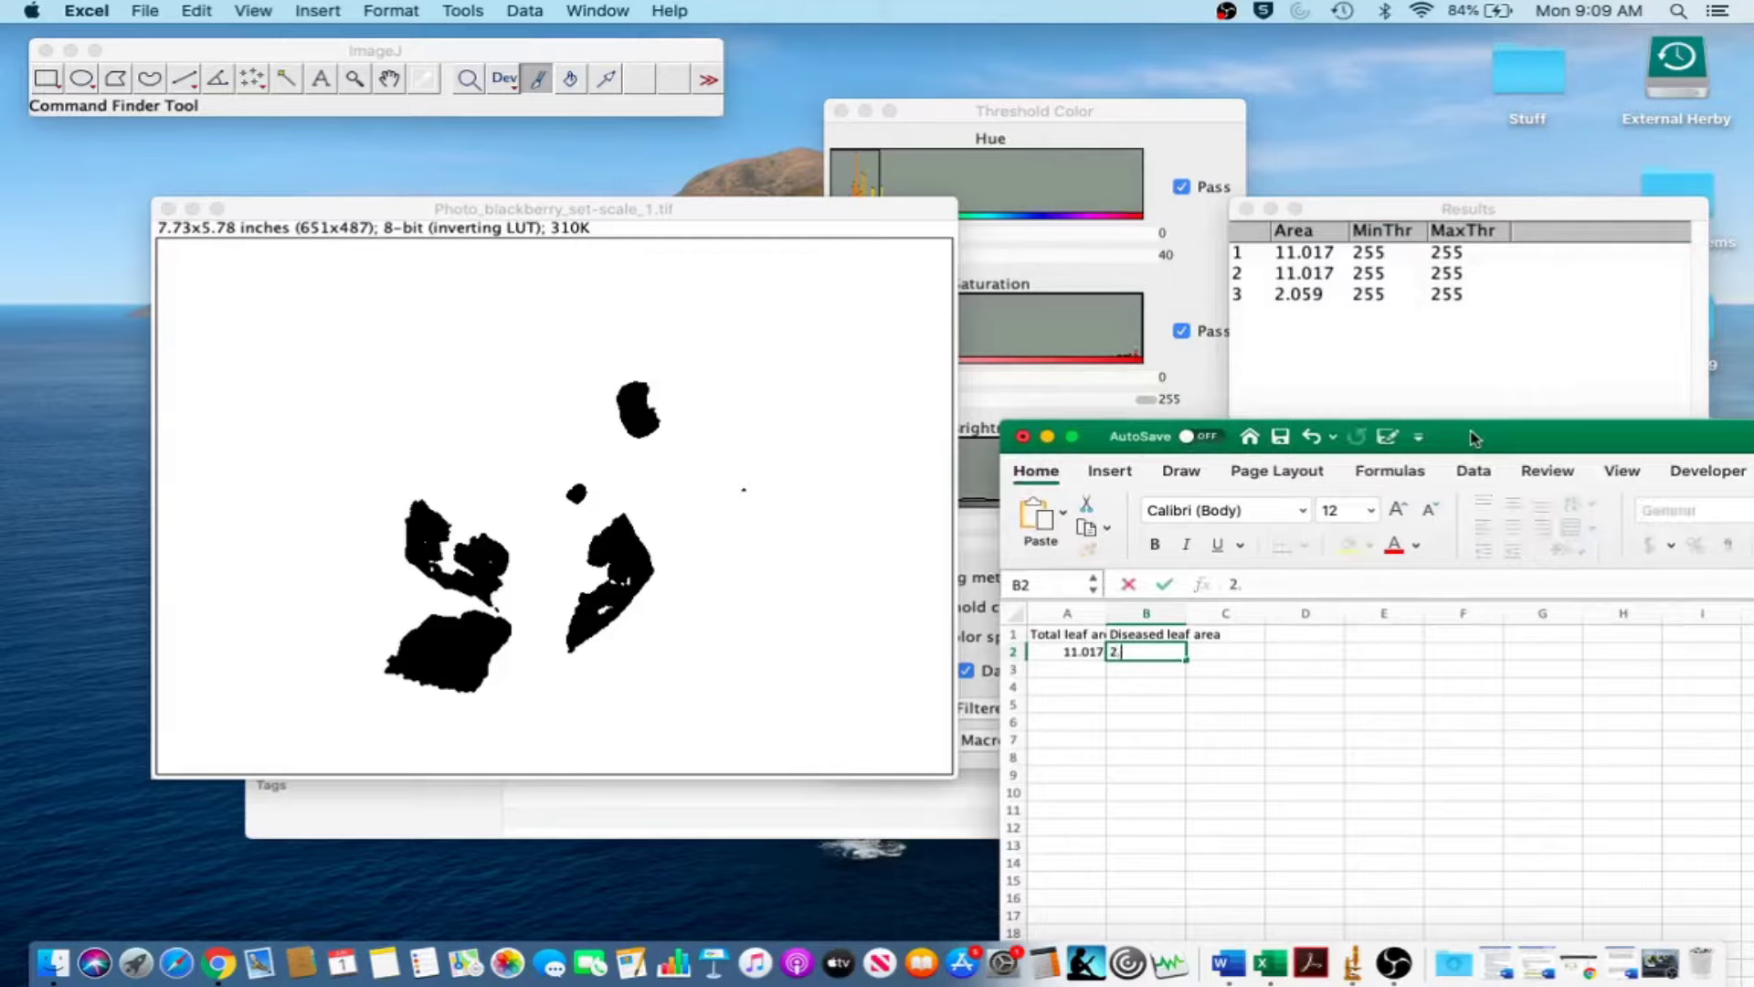
left_click(1334, 685)
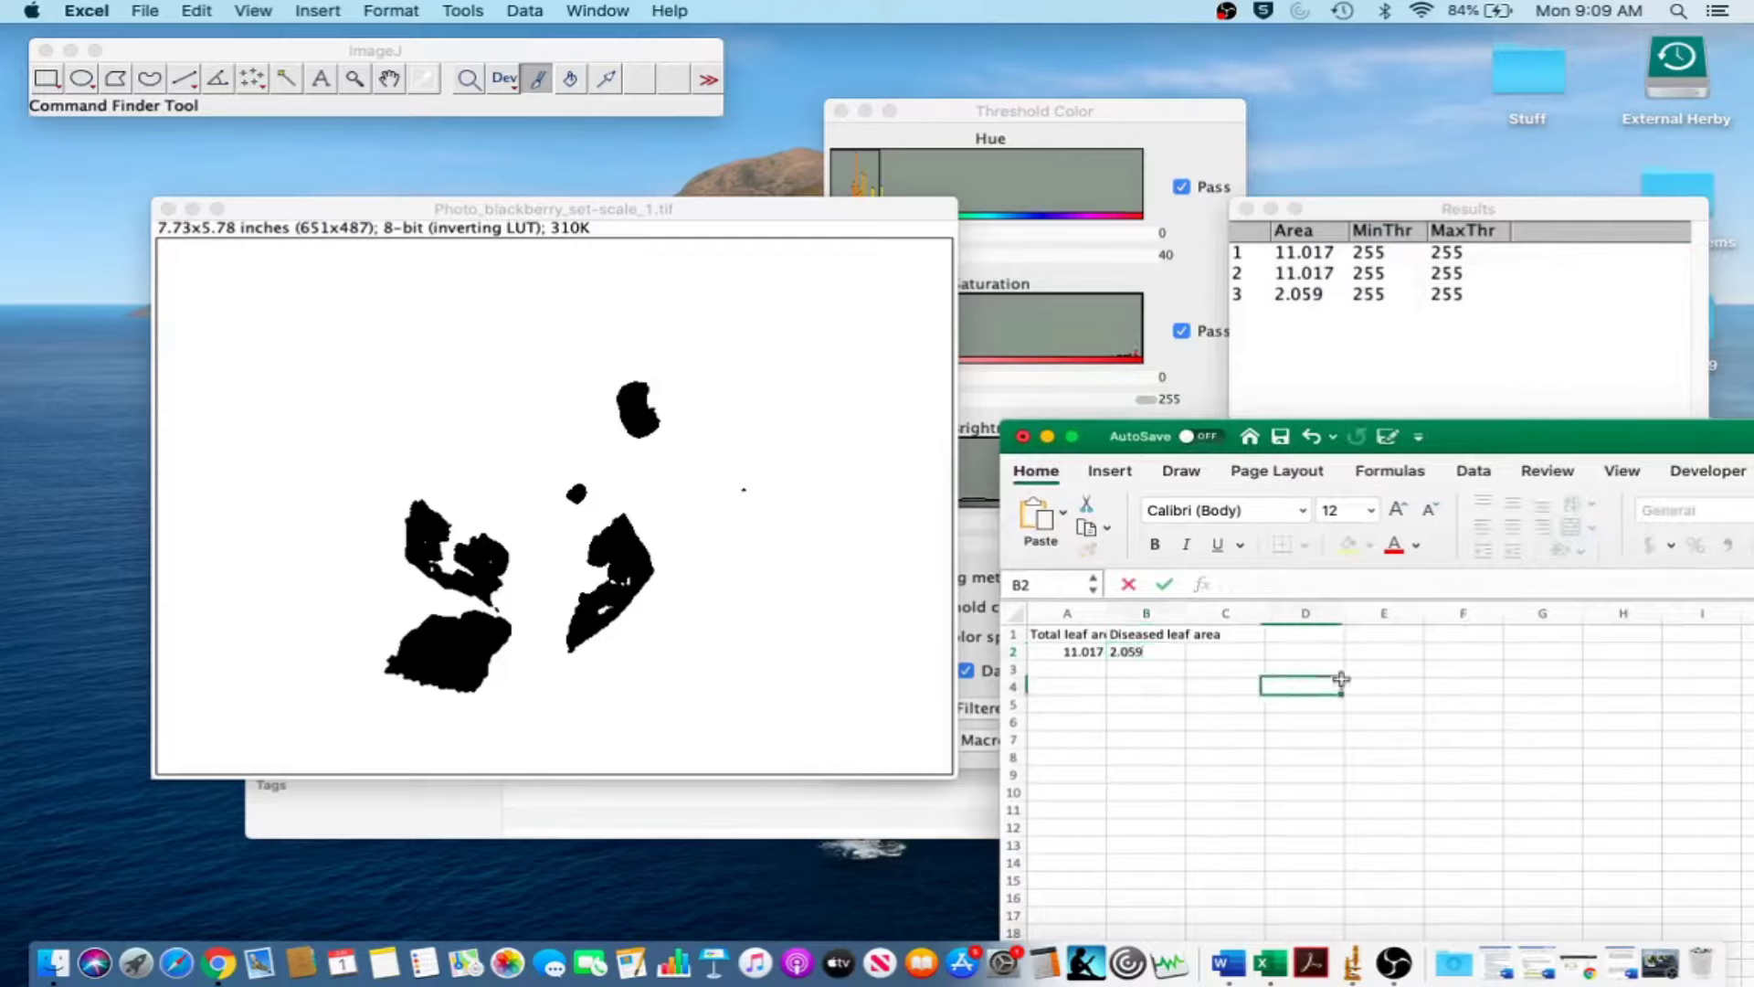
Save the binary leaf-spot image in ImageJ as the TIFF file Photo_blackberry_set-scale_1-diseased.tif in the Images folder and close it.
left_click(760, 209)
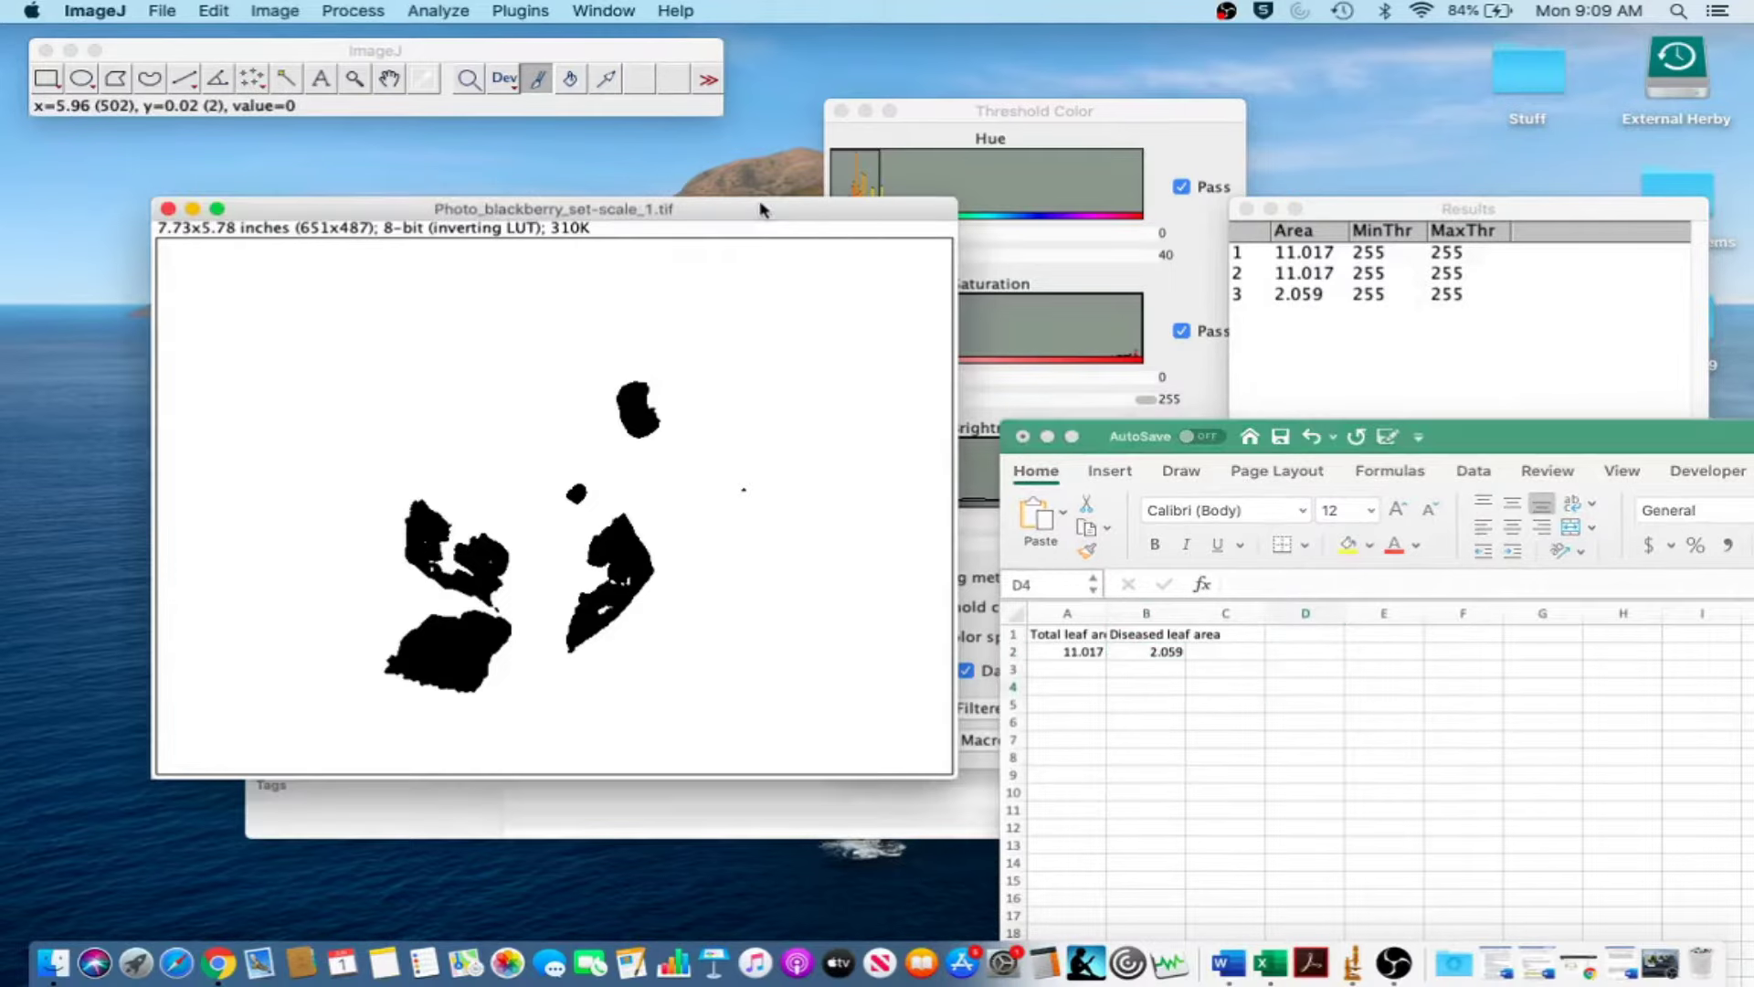
left_click(162, 10)
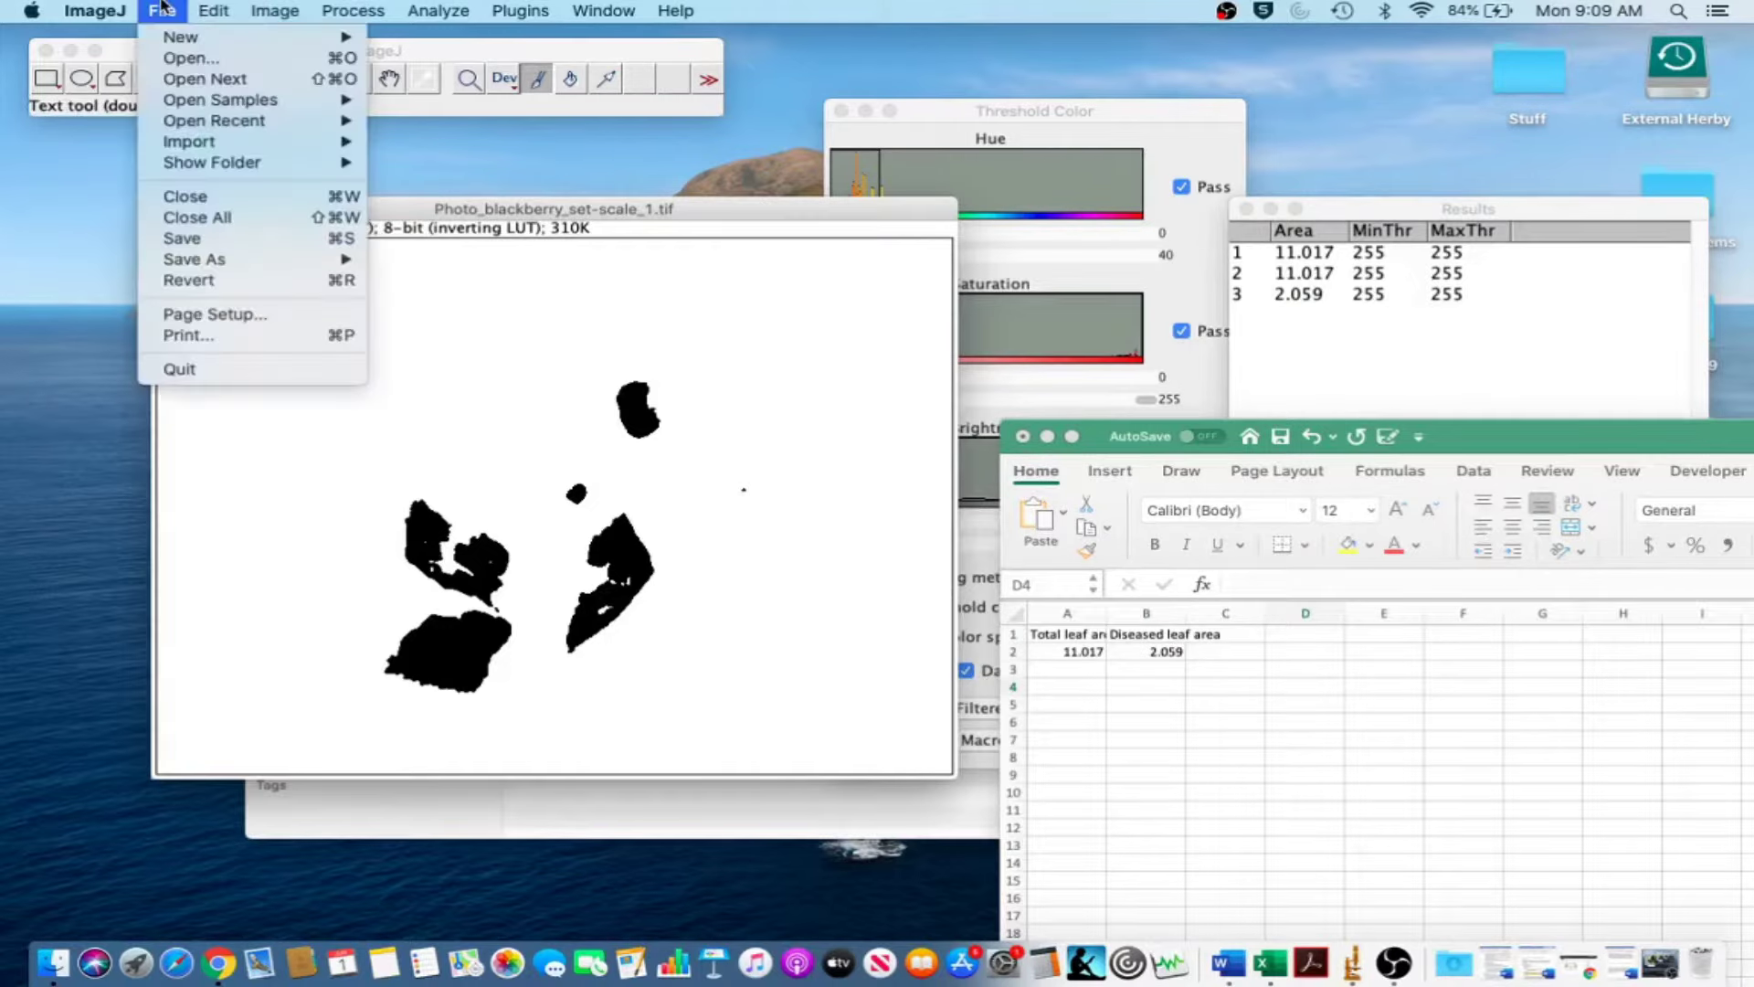
mouse_move(240, 262)
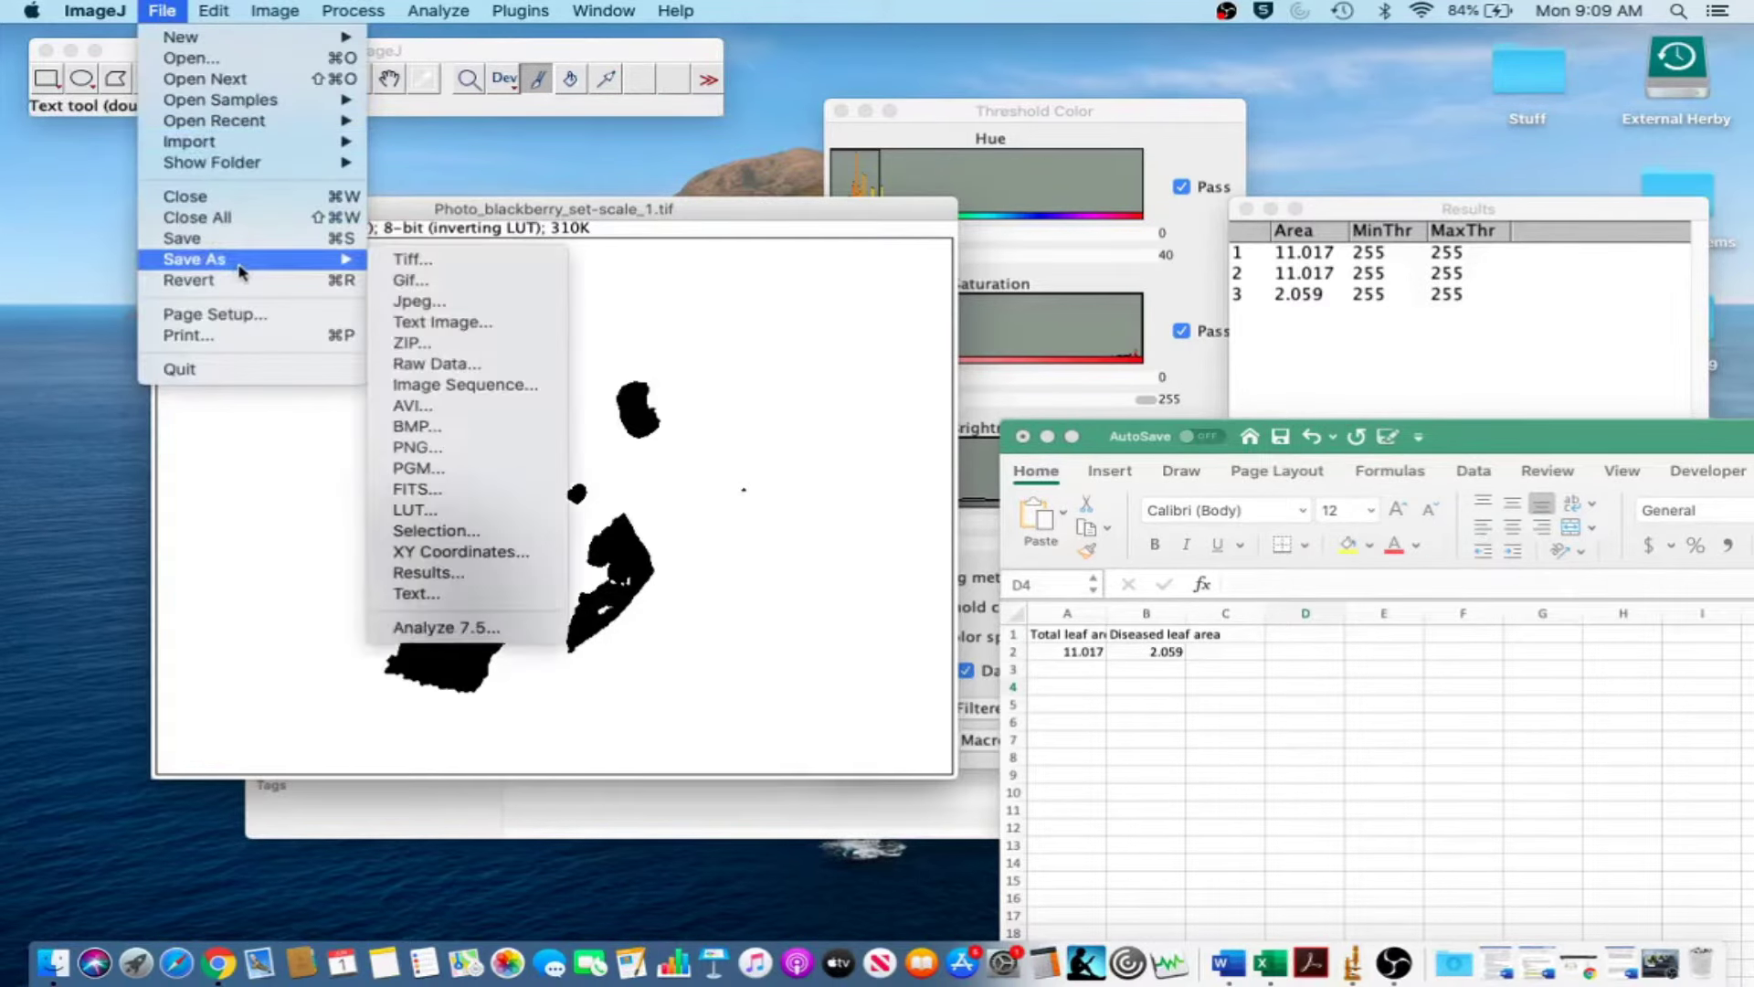
left_click(427, 263)
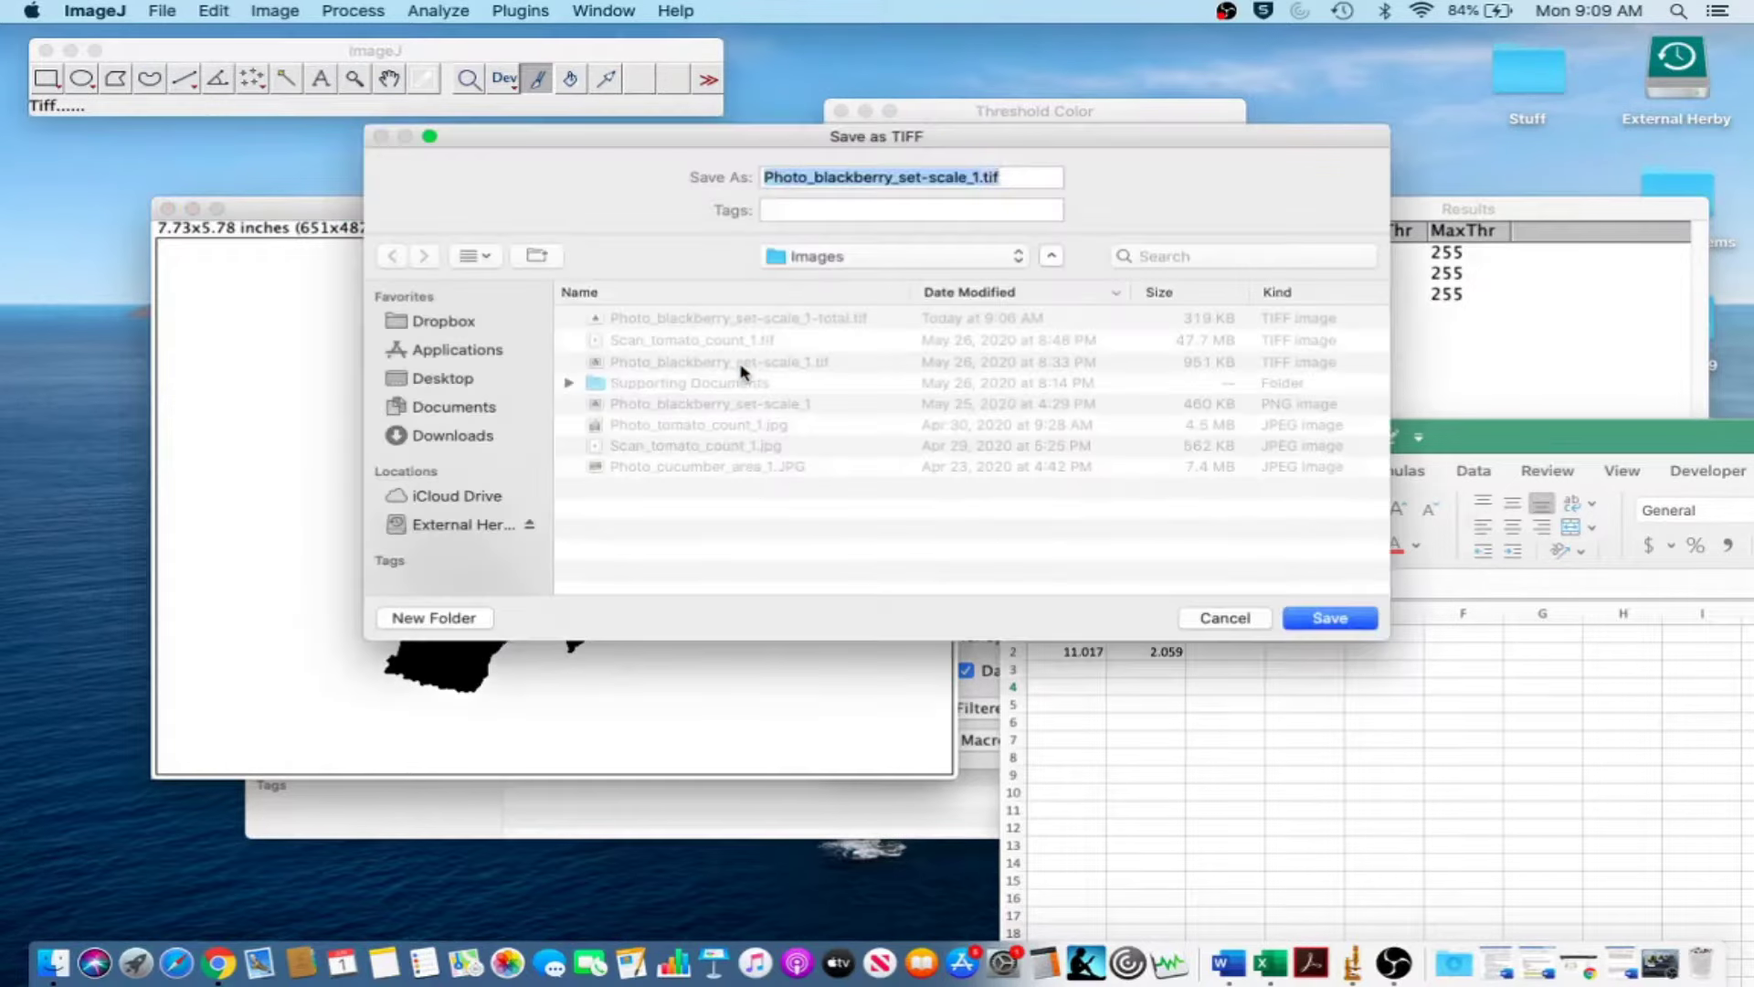
left_click(987, 178)
type("-d")
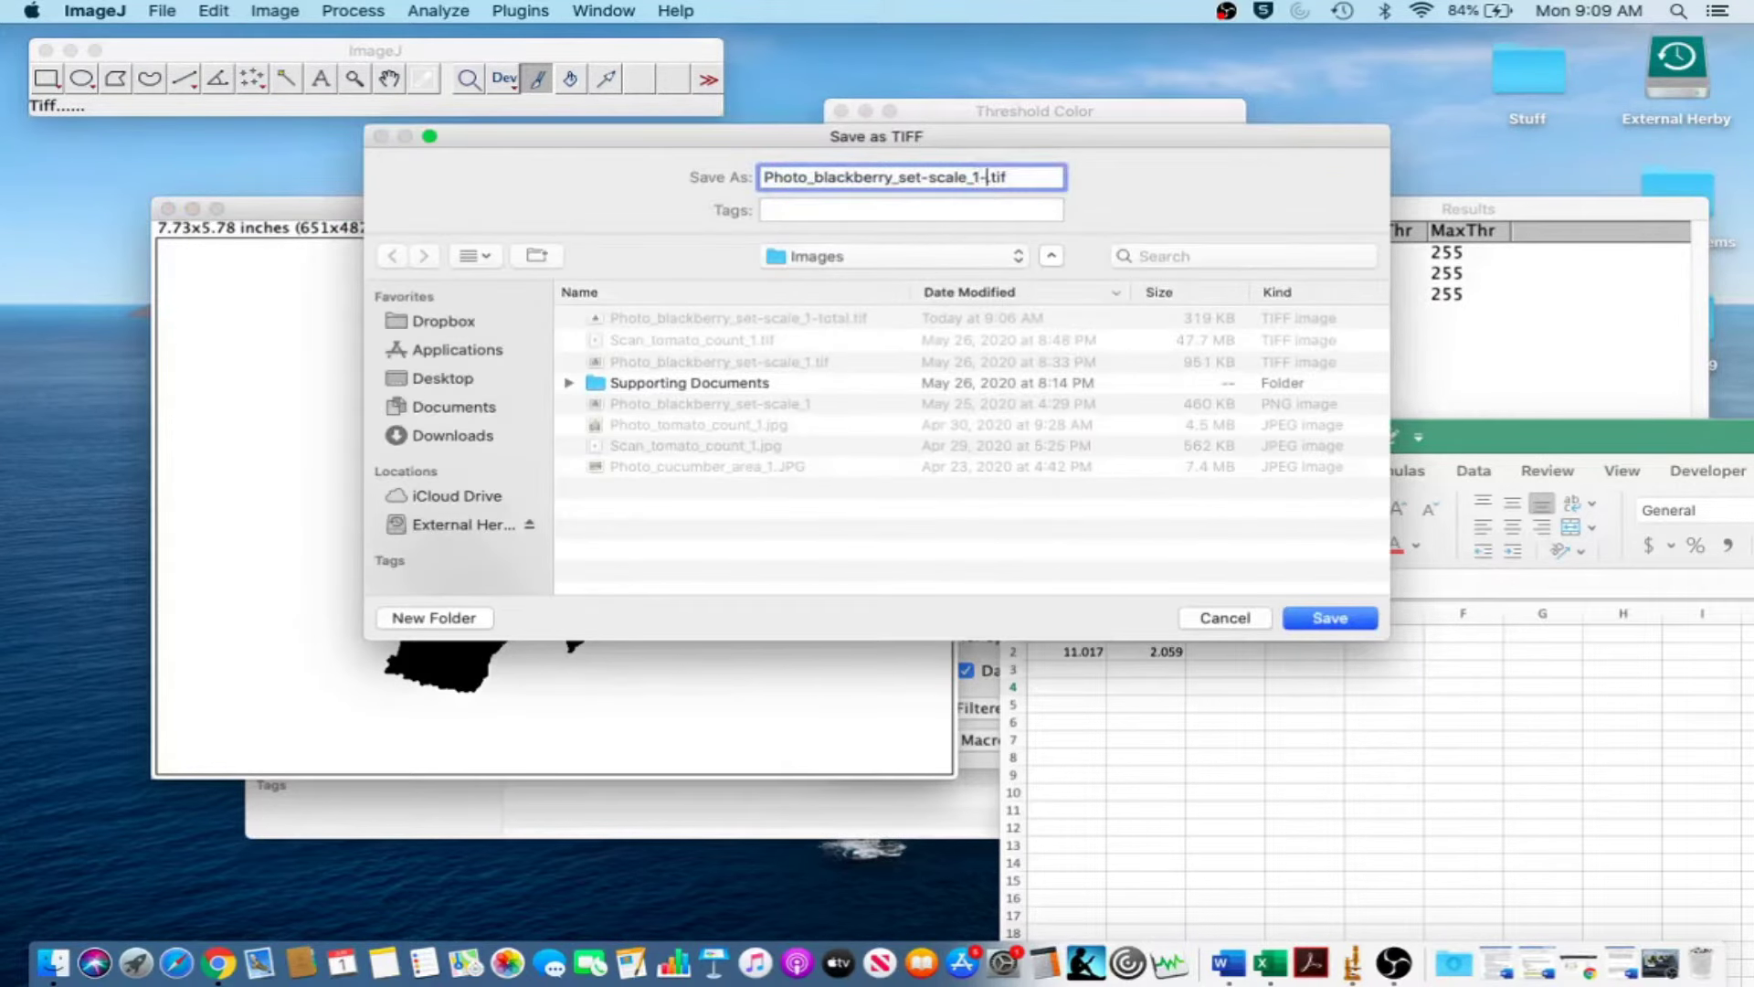
type("iseased")
left_click(1330, 619)
left_click(169, 211)
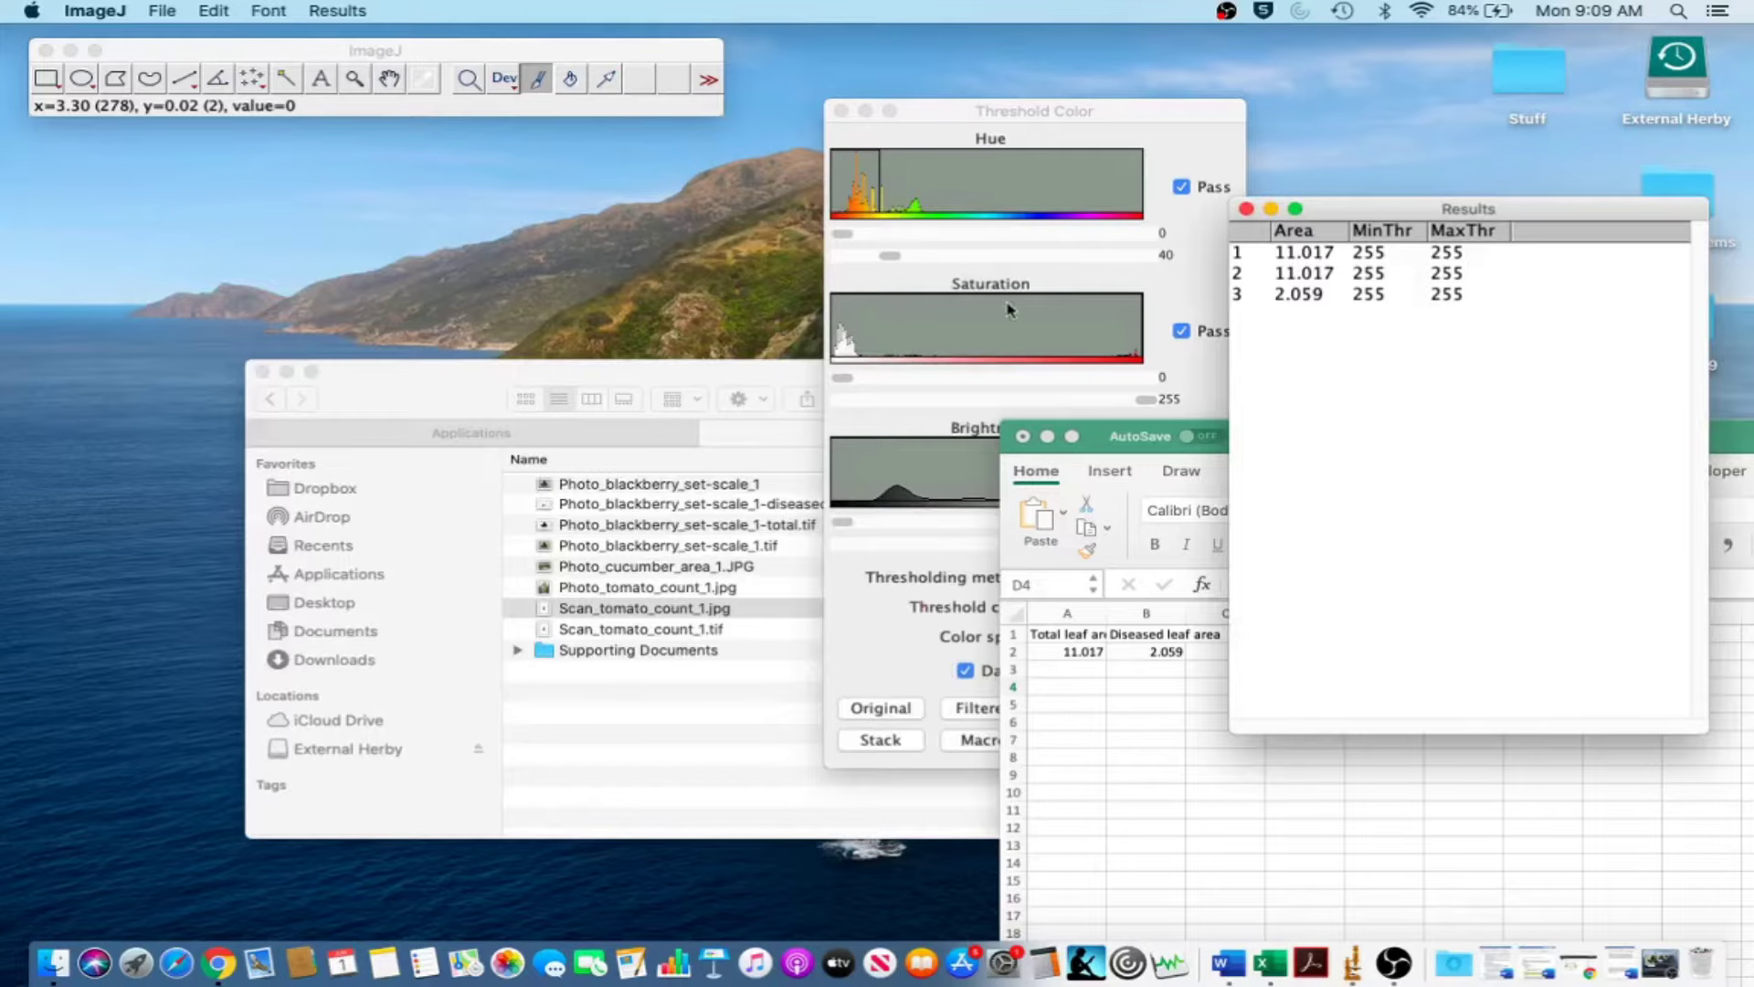
Calculate the diseased percentage of the leaf in cell C2 of the Excel sheet with the formula =(B2/A2)*100.
left_click(1176, 775)
left_click_drag(1544, 442, 987, 345)
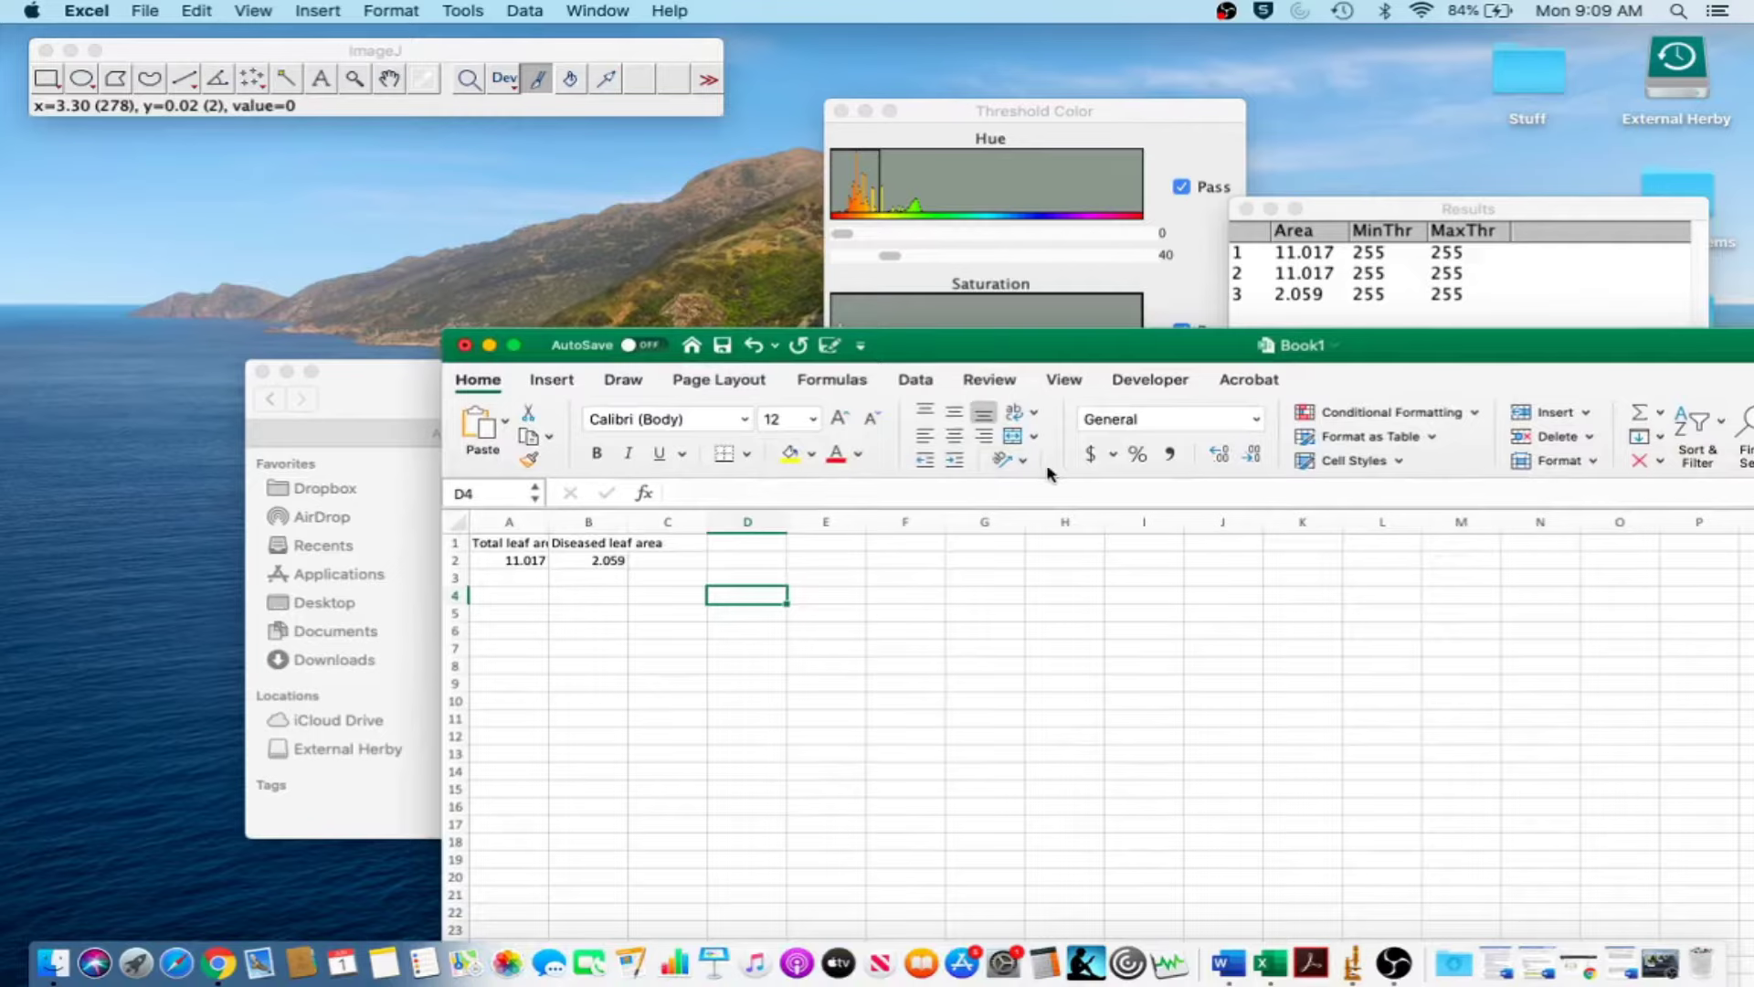
left_click(695, 559)
type("=")
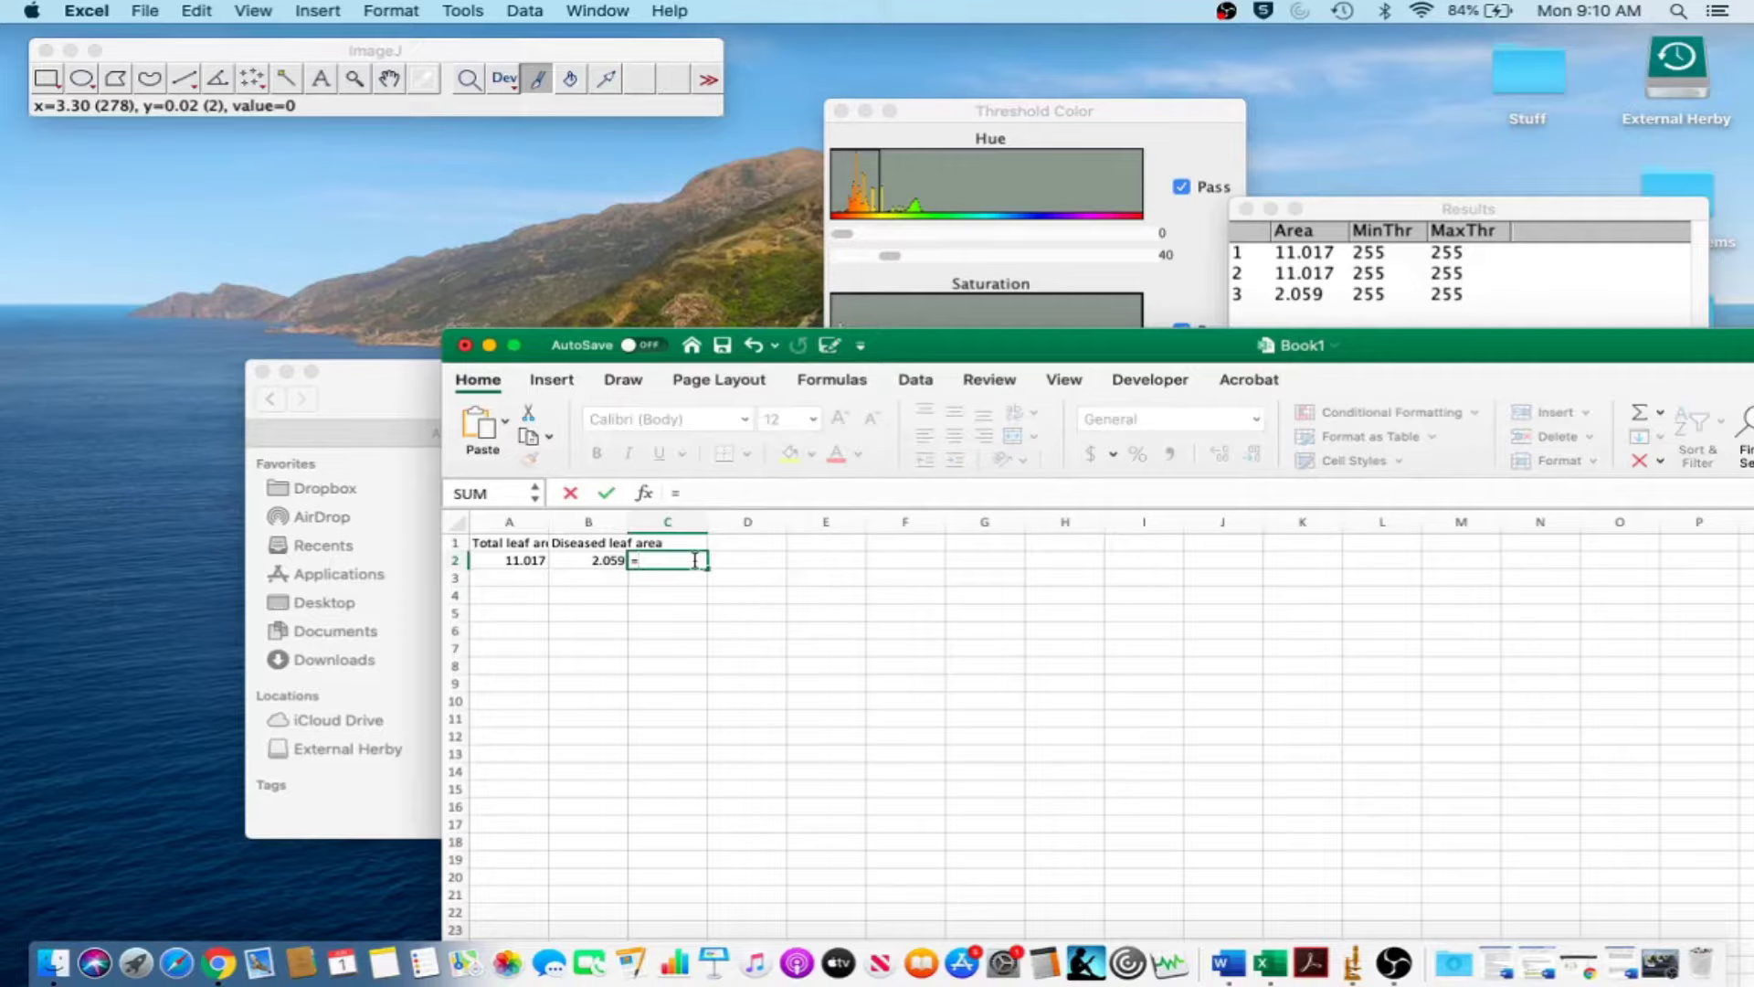
left_click(573, 559)
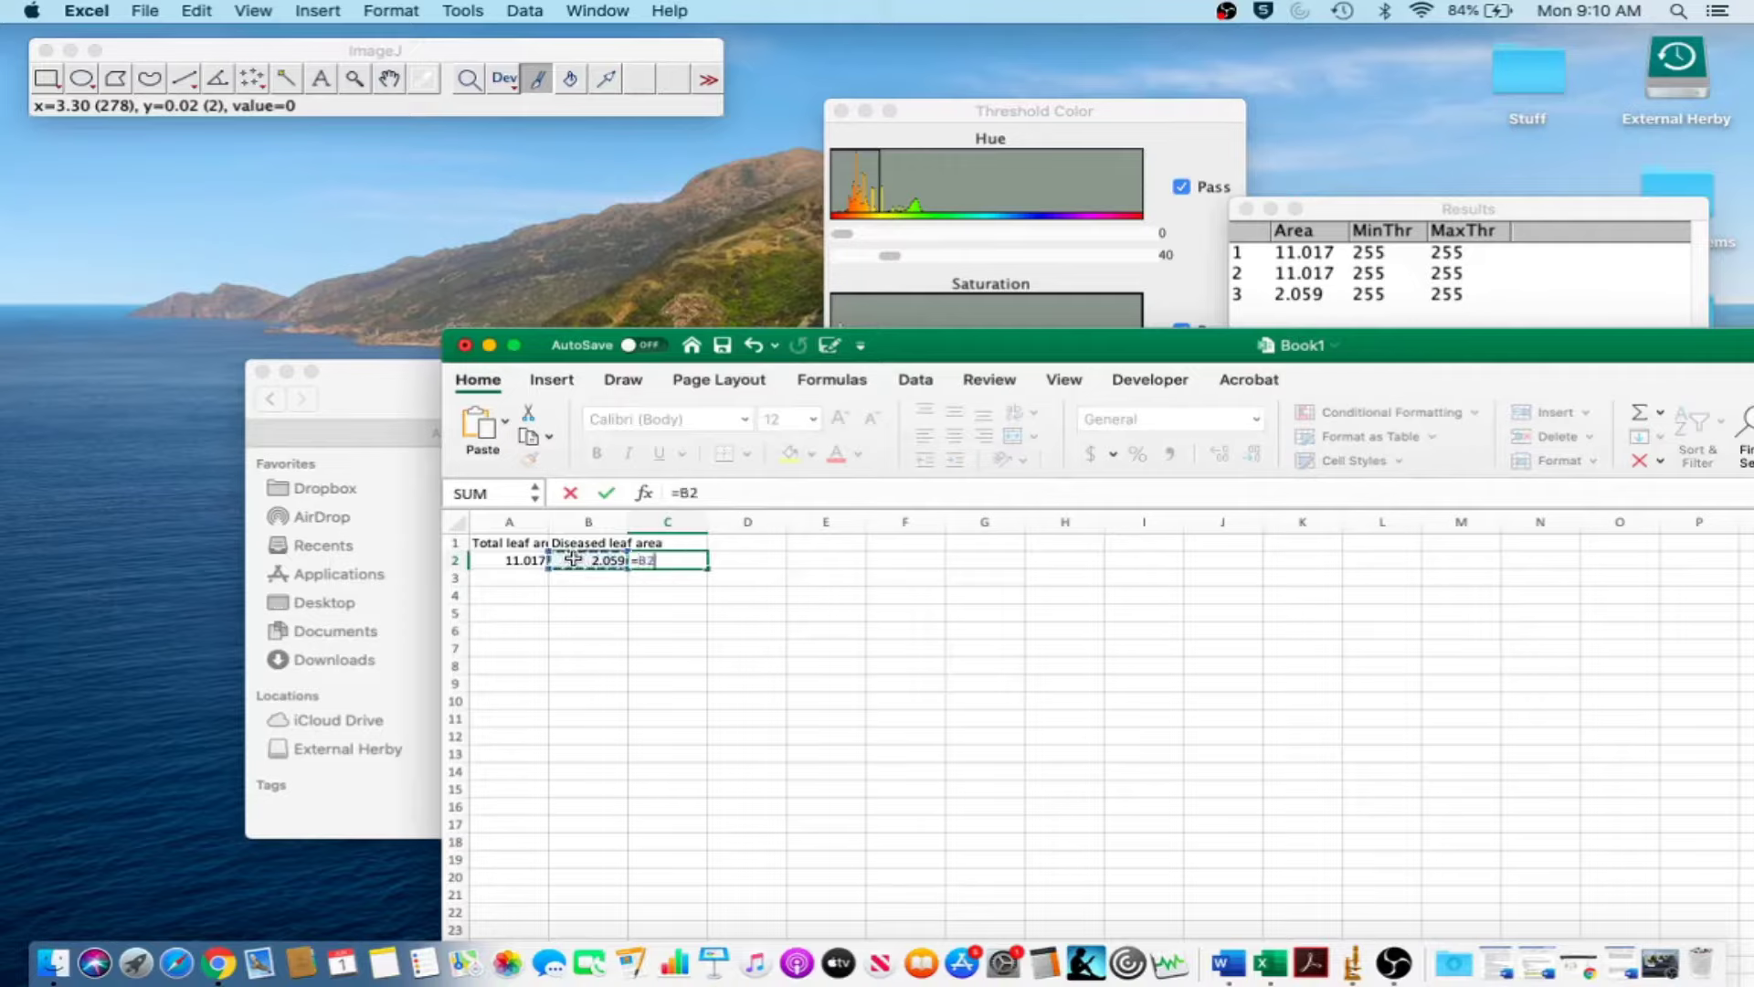
type("/")
left_click(530, 560)
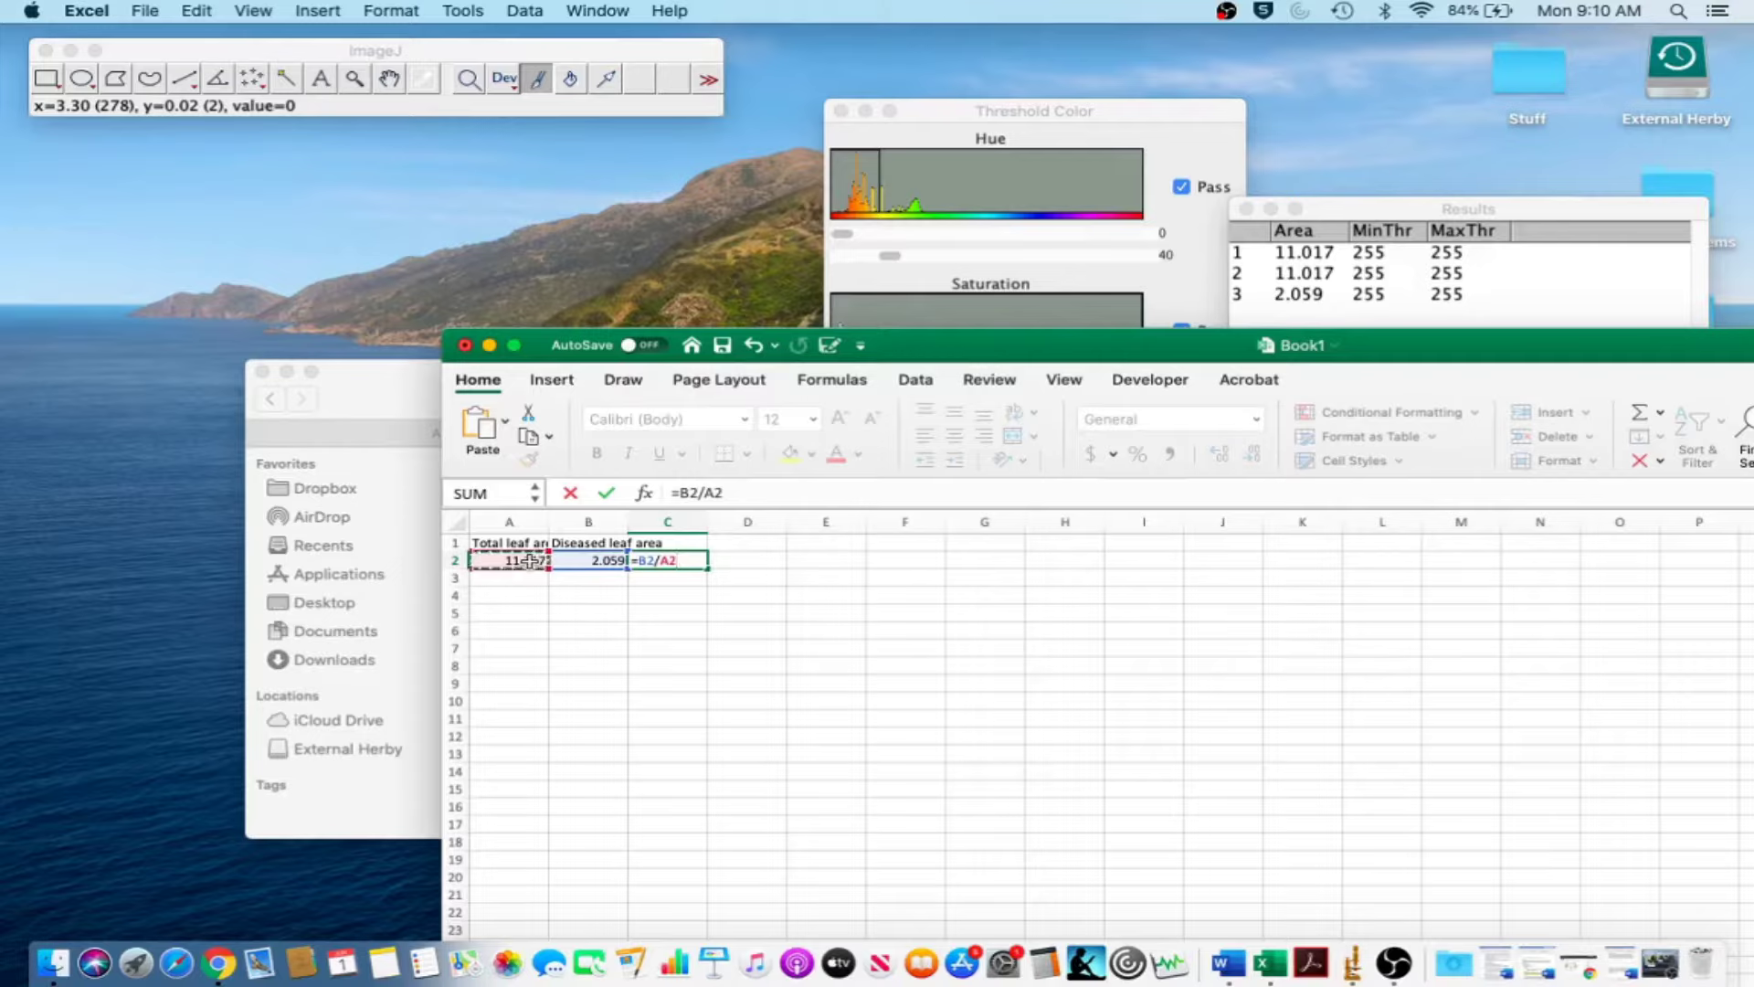
left_click(640, 563)
type("(B2/A2")
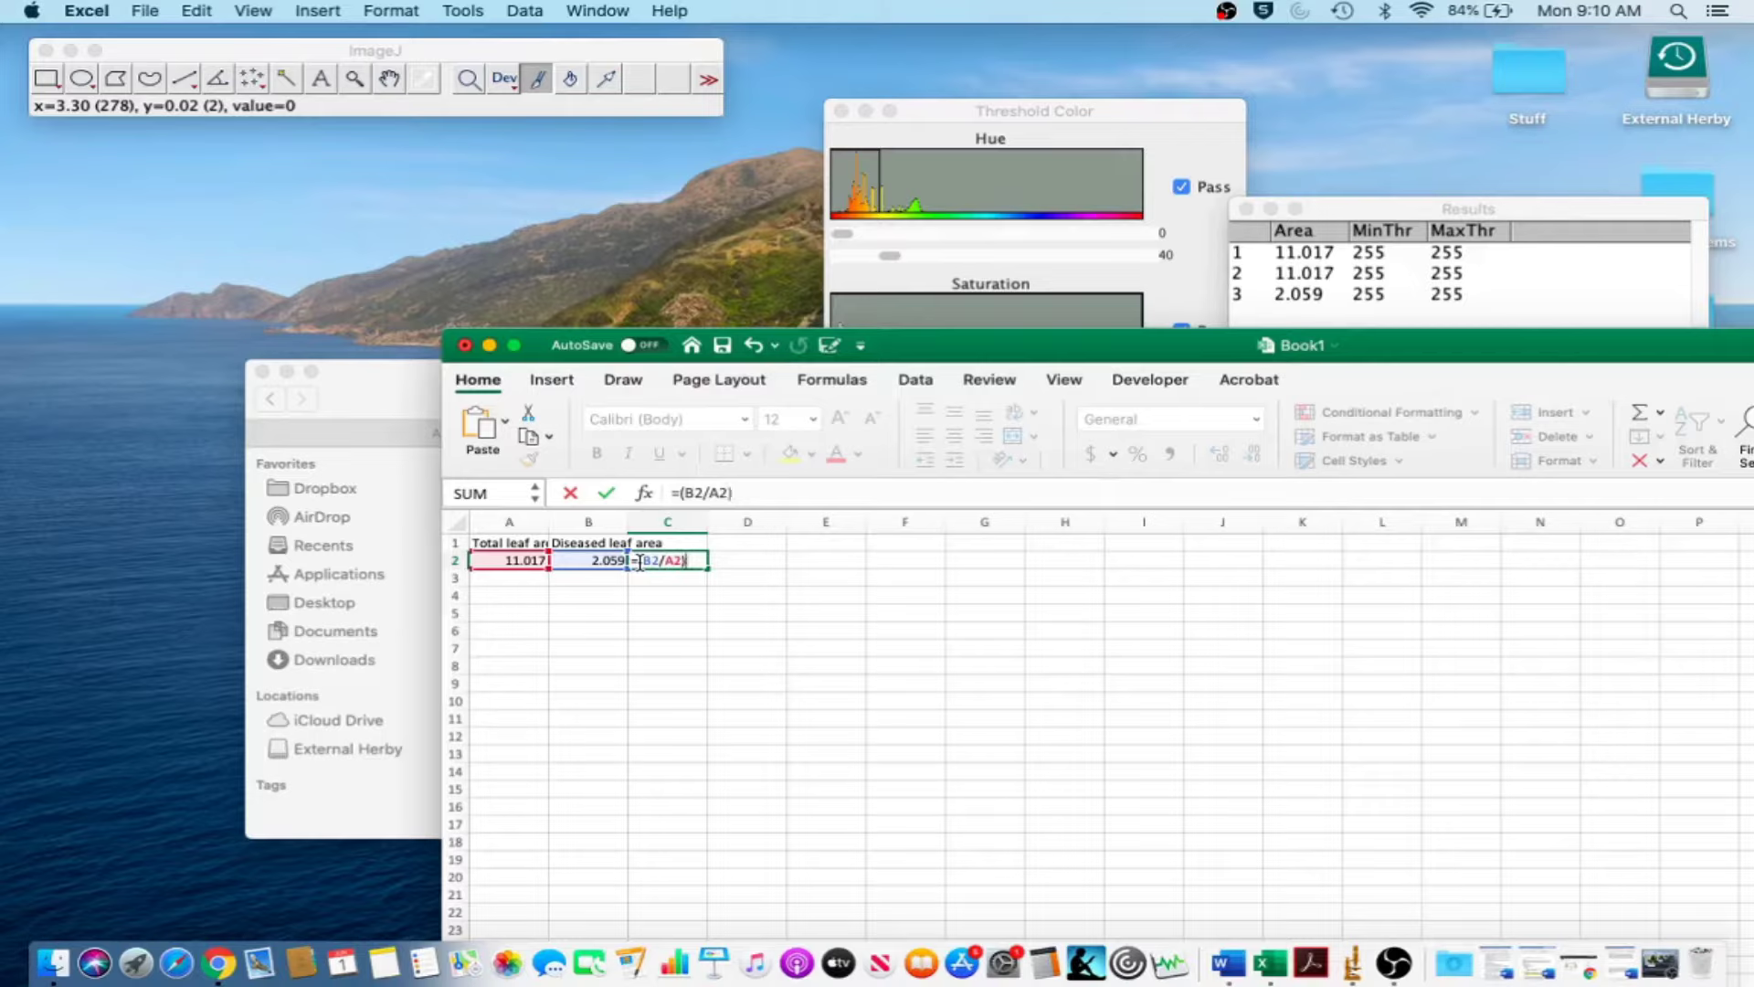
type(")*100")
key("Return")
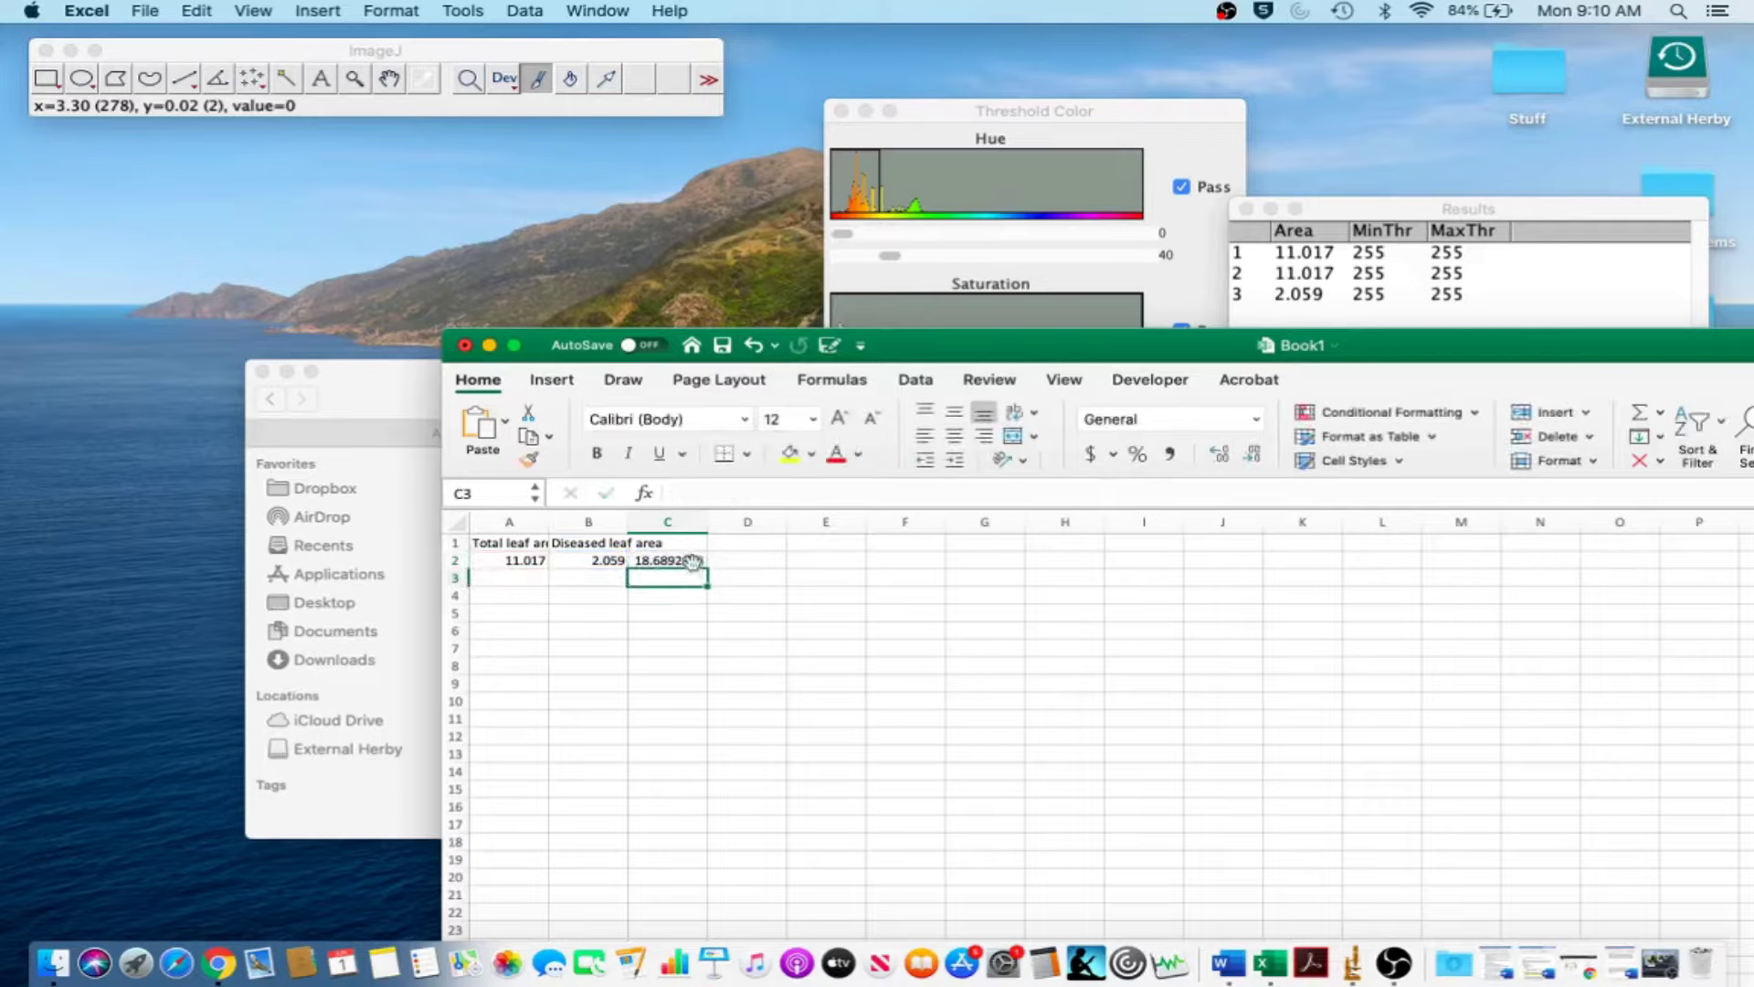
left_click(692, 561)
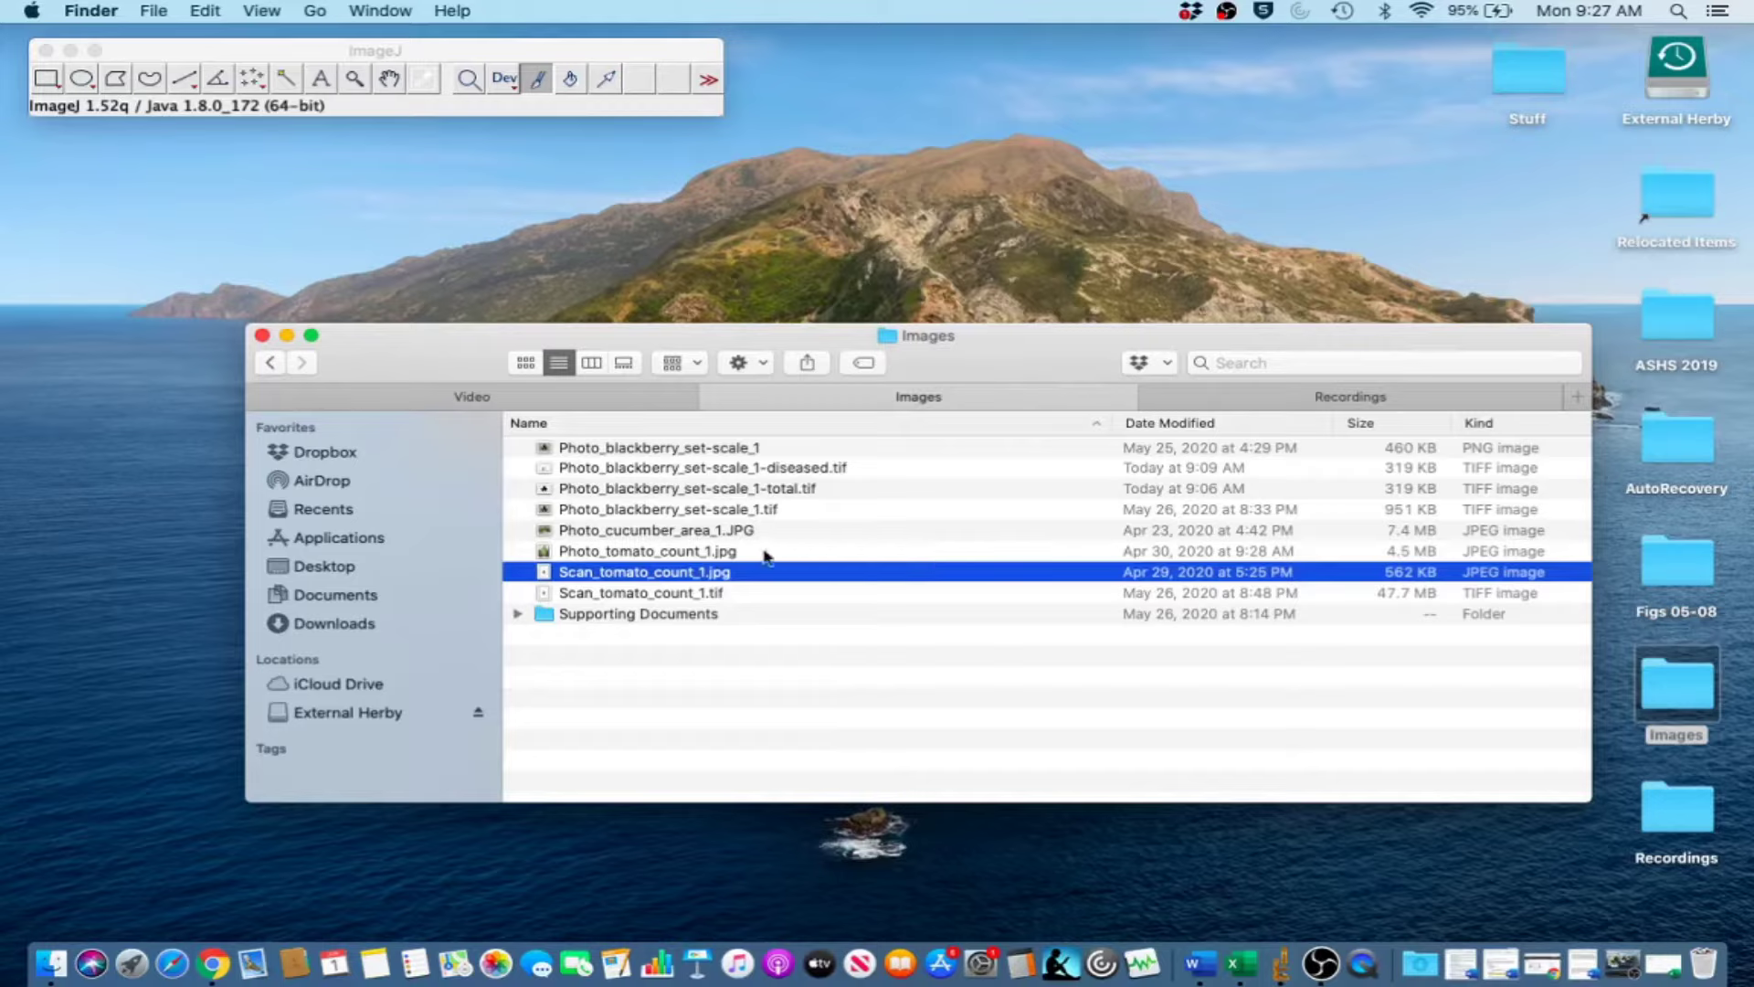
Open Photo_cucumber_area_1.JPG in ImageJ and start Color Threshold on it, with the dialog moved clear of most of the photo.
left_click_drag(626, 531, 429, 105)
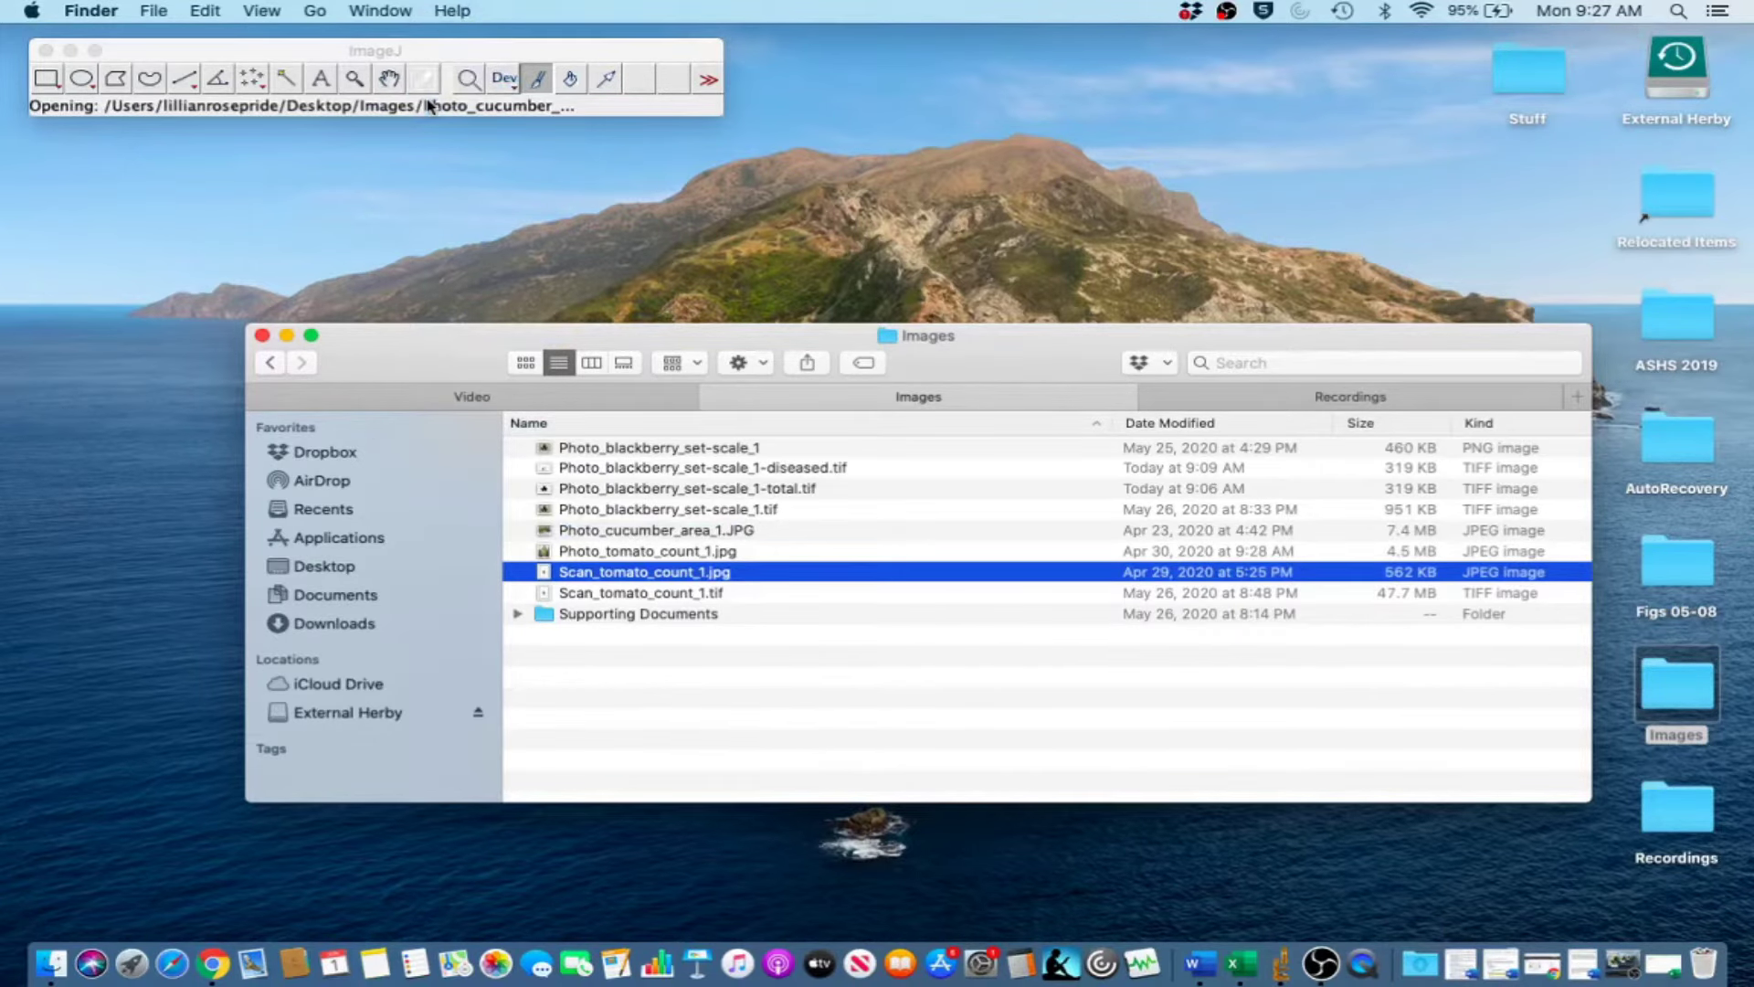
left_click(488, 212)
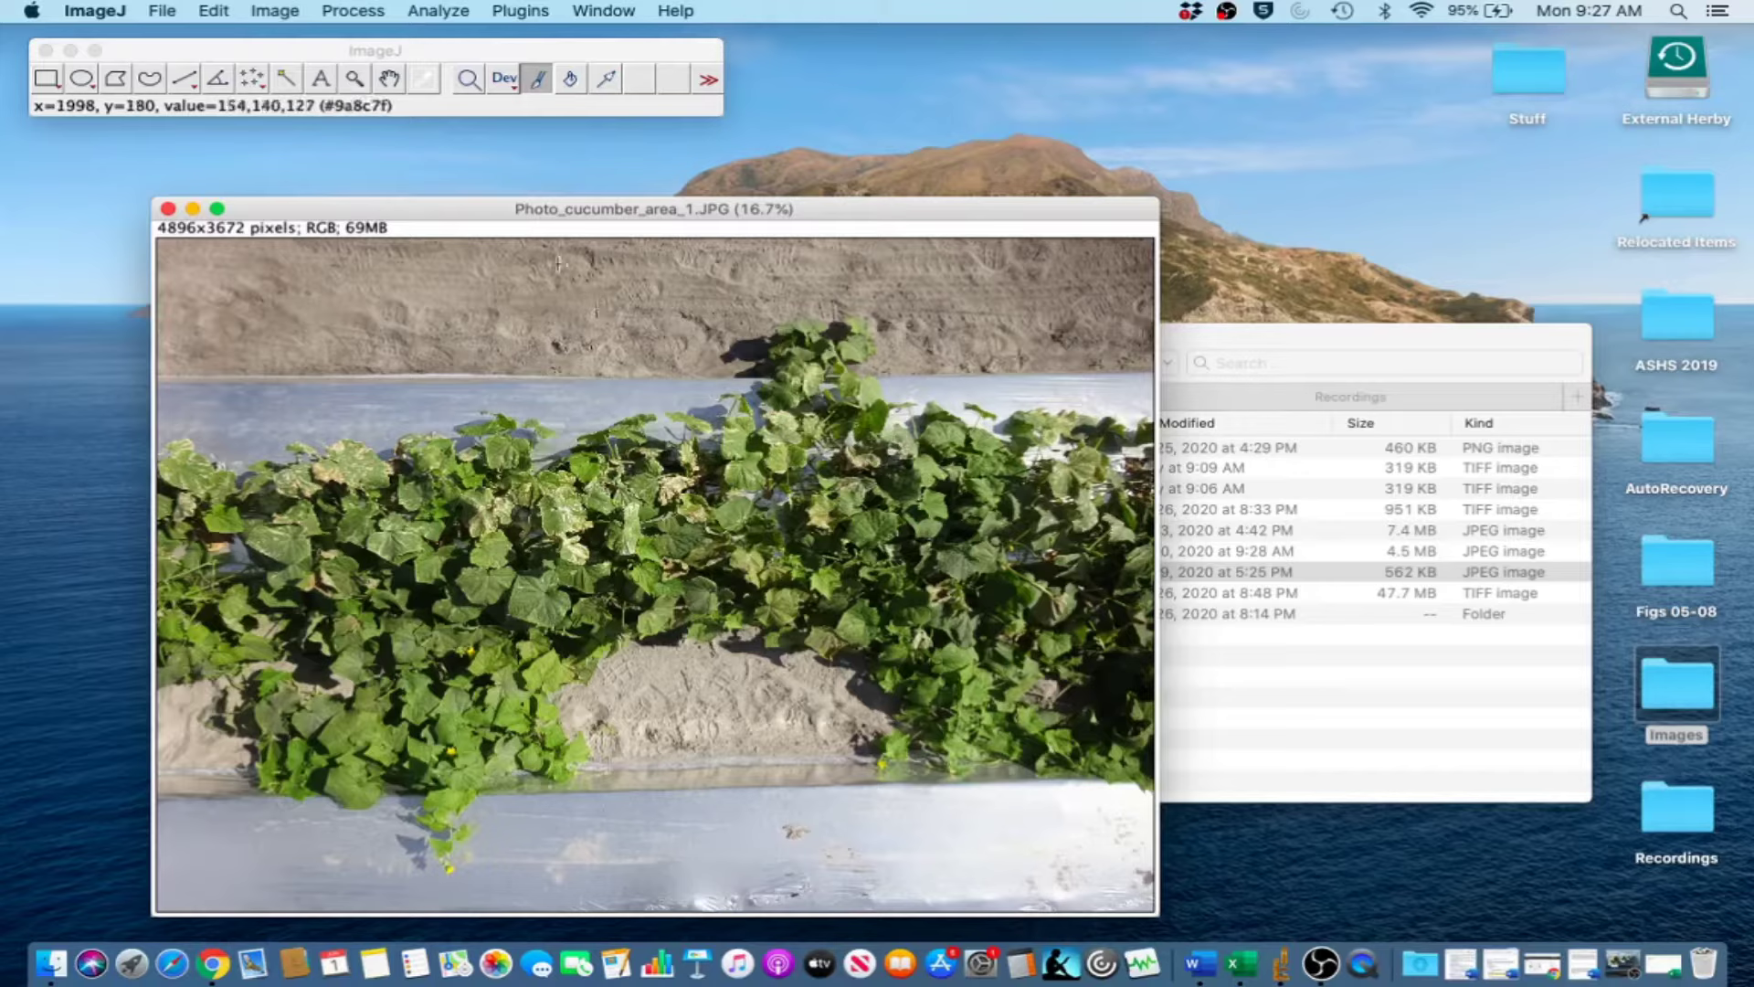
left_click(272, 9)
mouse_move(283, 75)
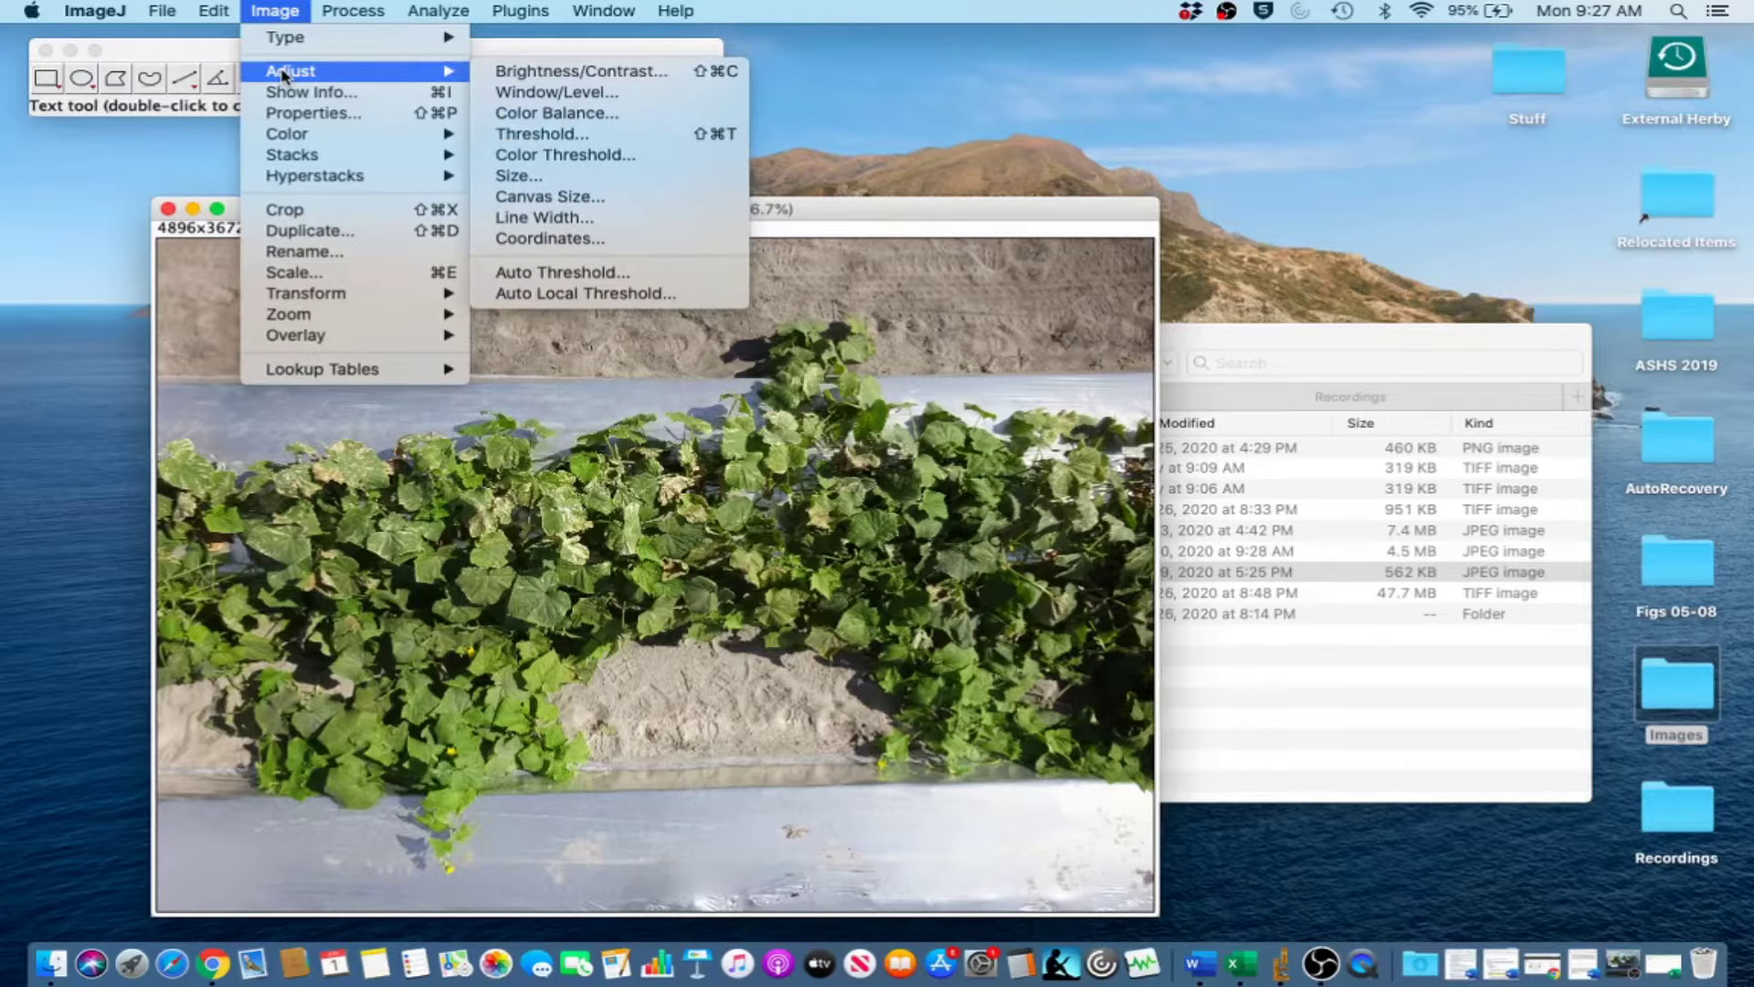
left_click(603, 155)
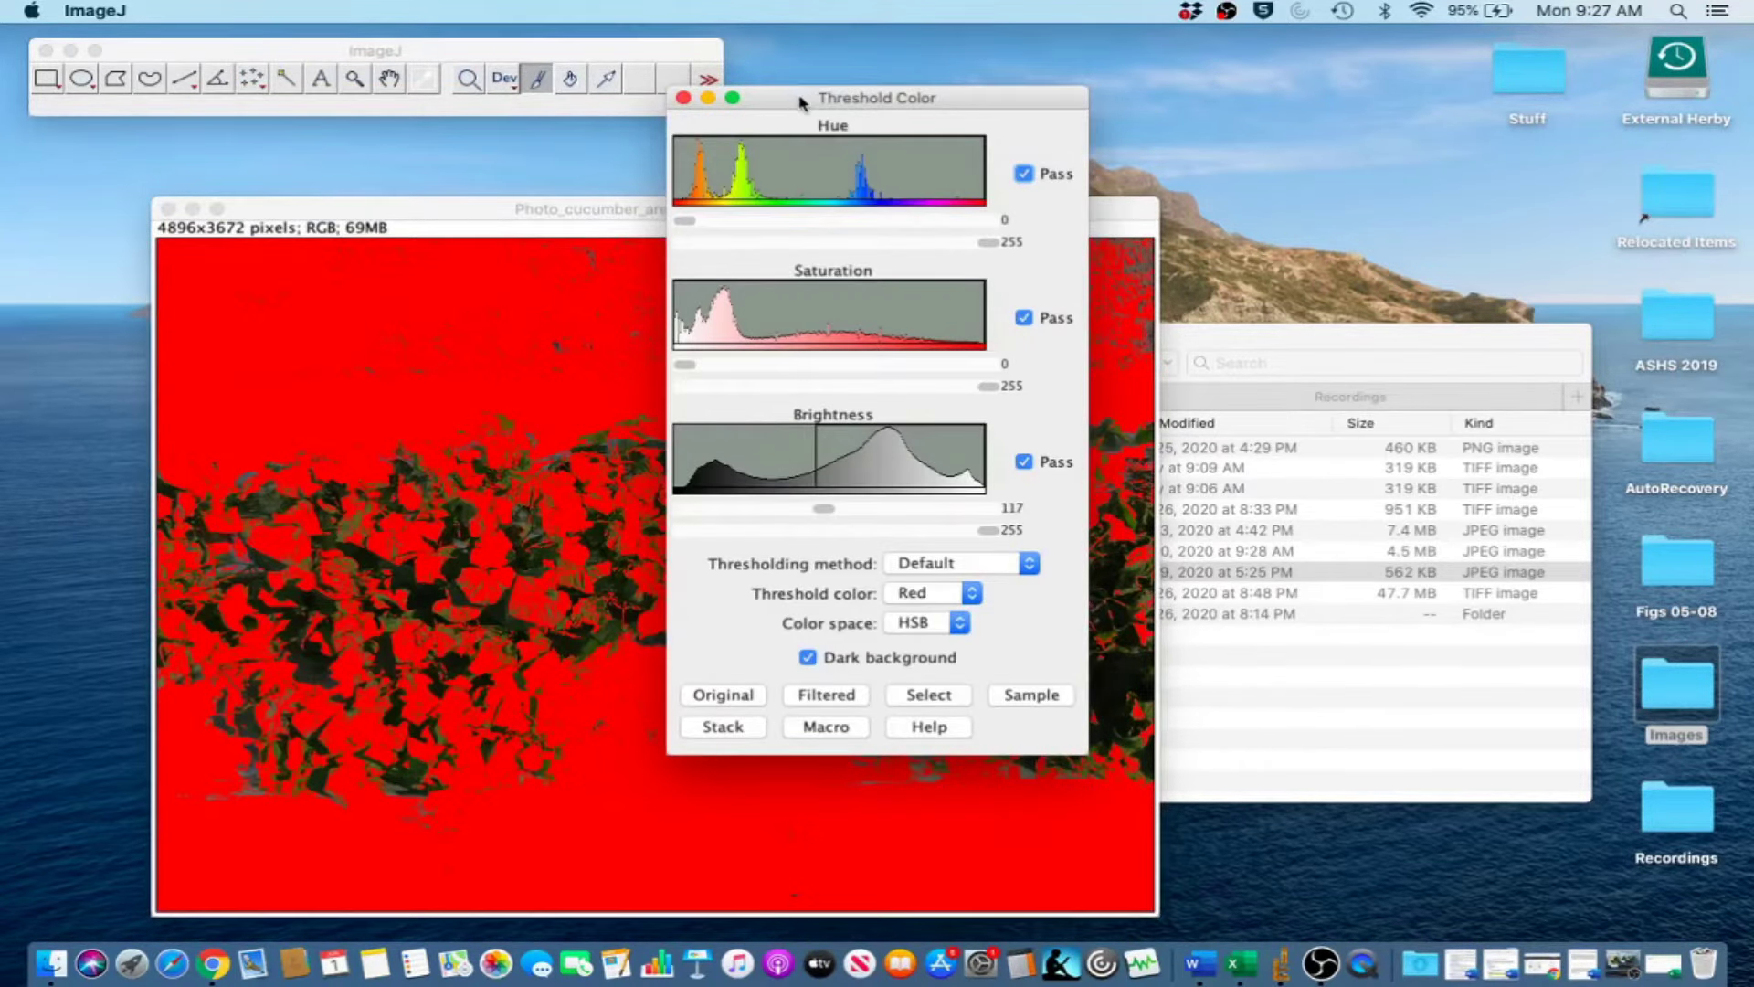
left_click_drag(801, 102, 1191, 142)
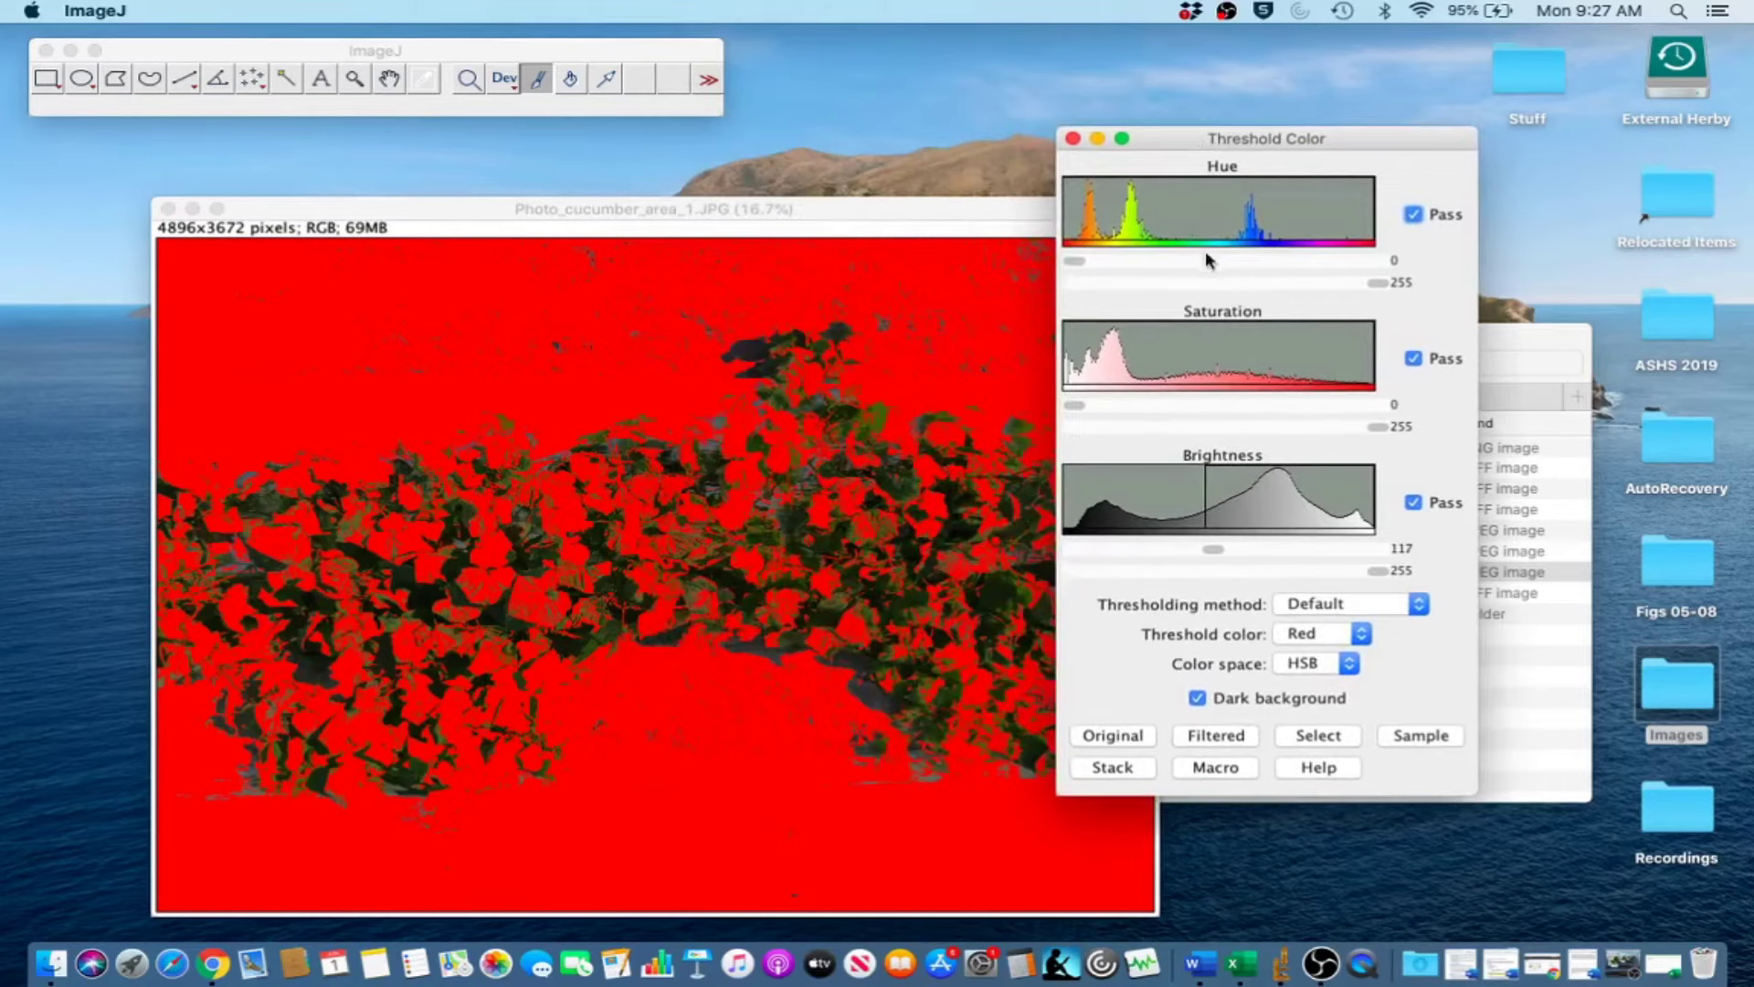
Restrict the color threshold to the cucumber foliage with hue maximum 122, saturation minimum 58 and brightness minimum 9.
left_click(1153, 285)
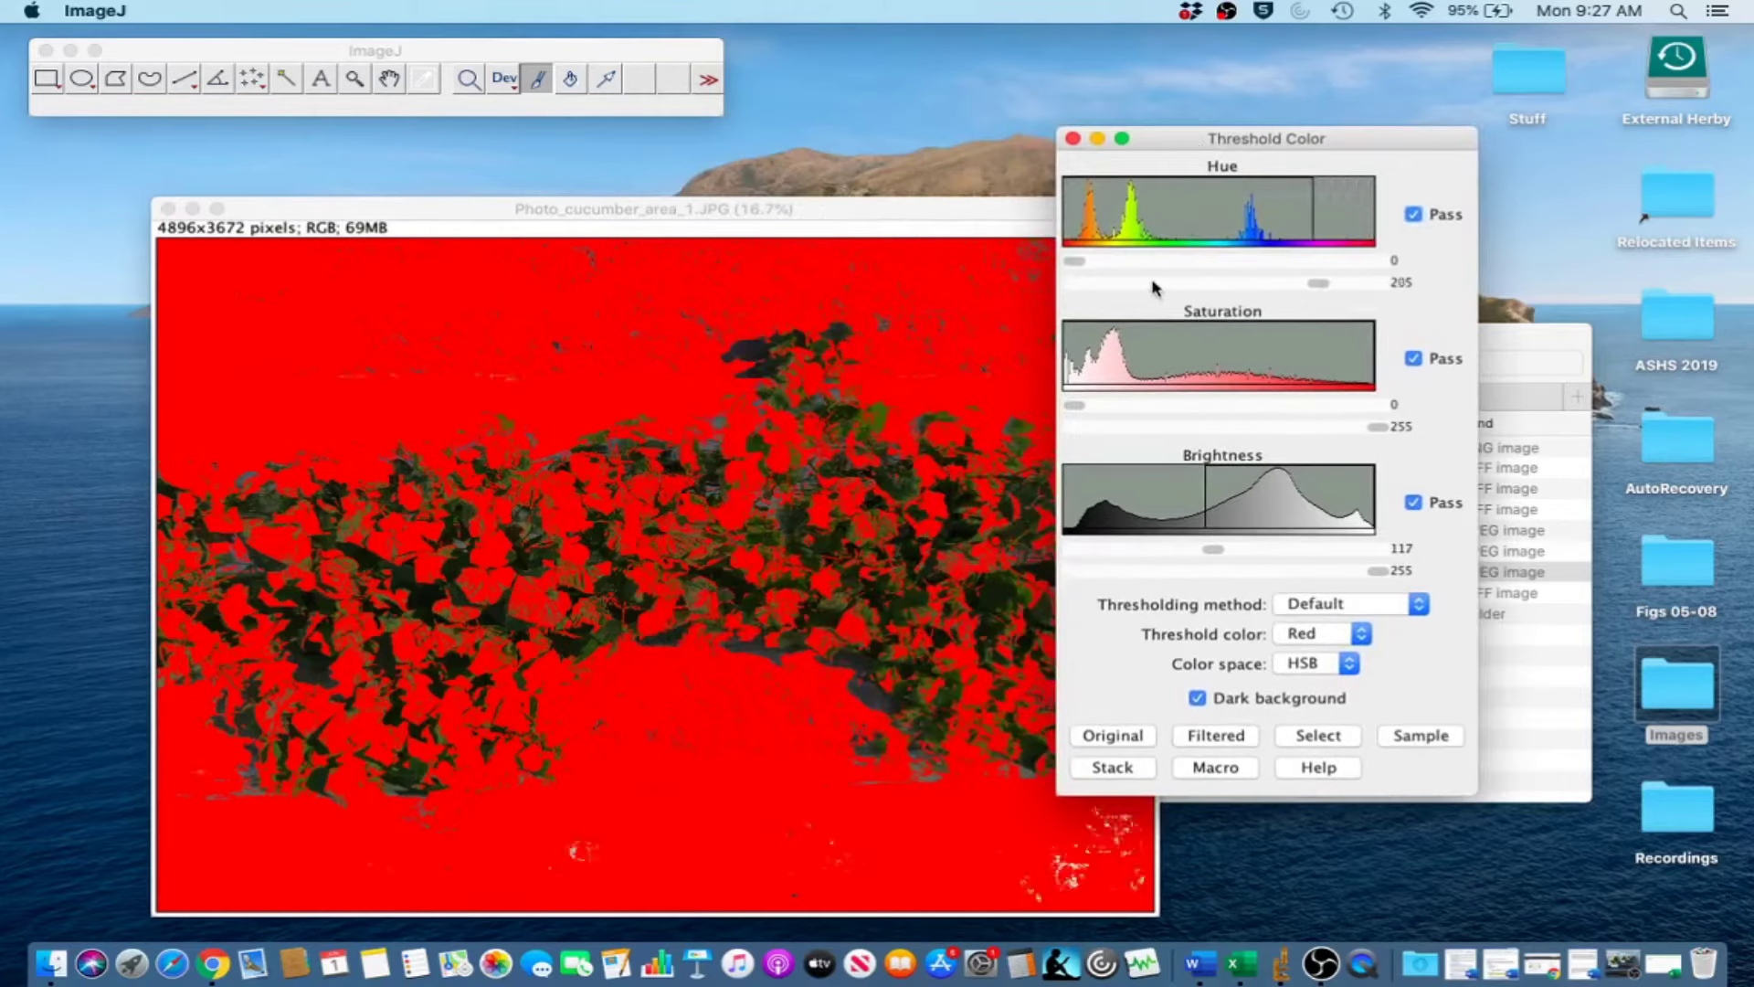
left_click_drag(1153, 285, 1221, 290)
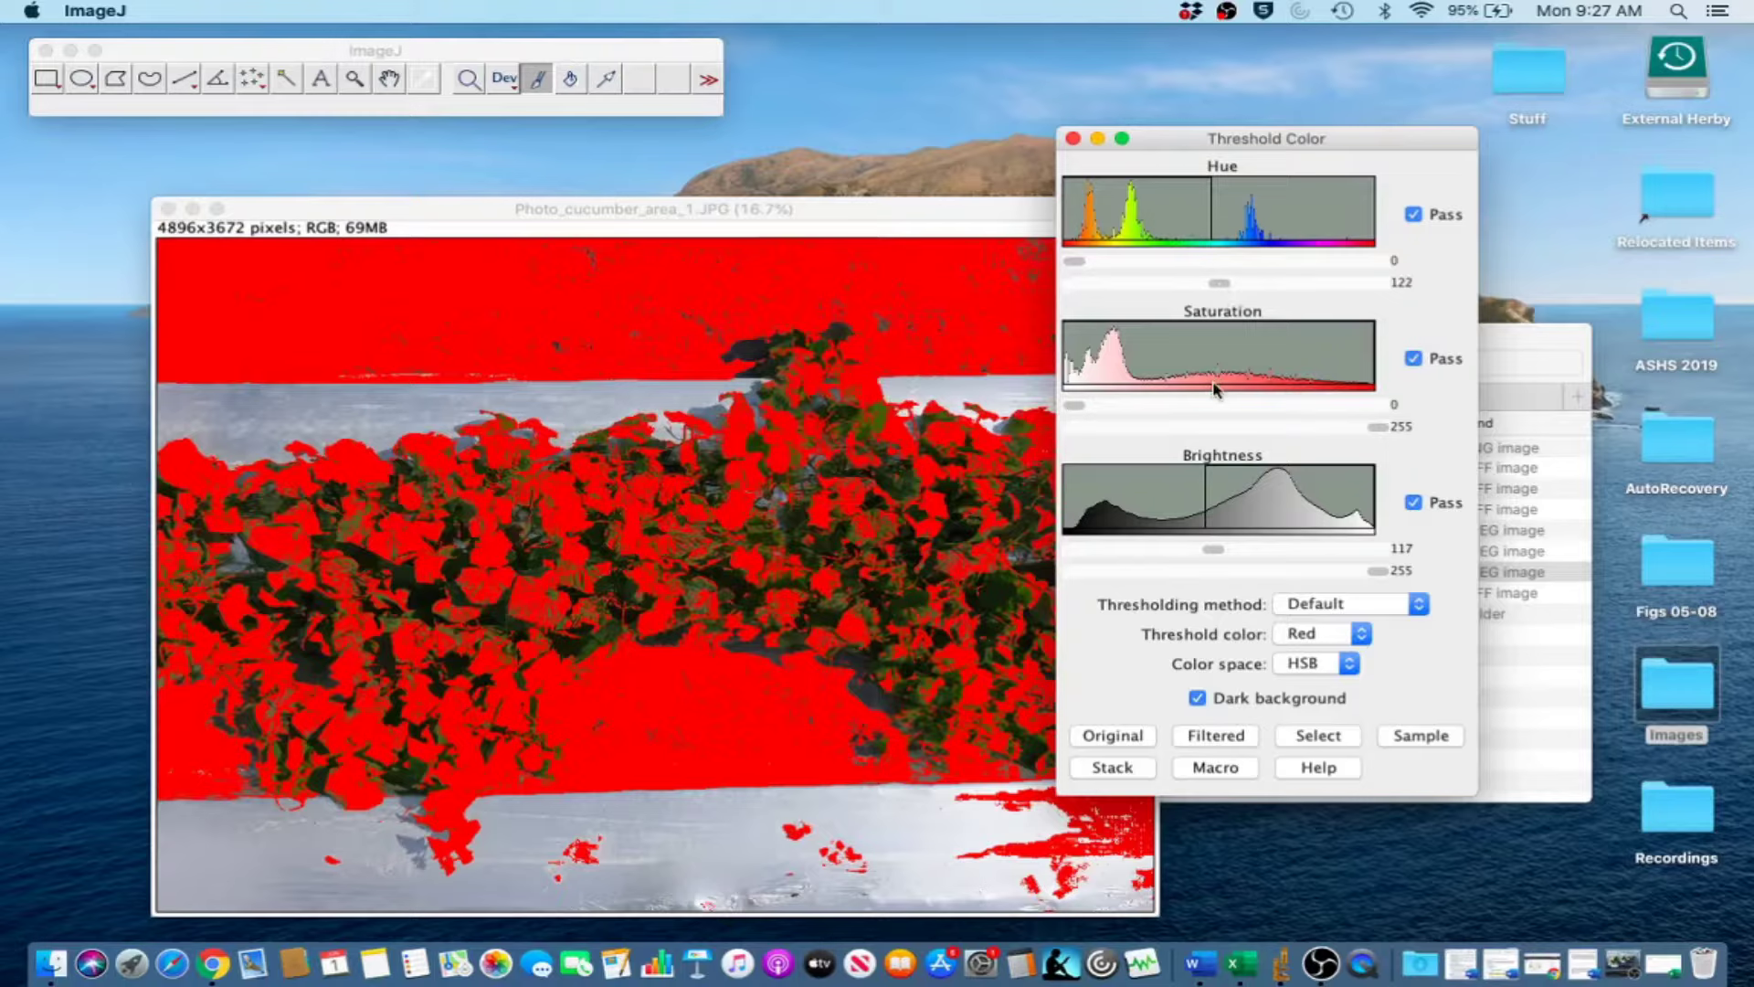
left_click(1191, 406)
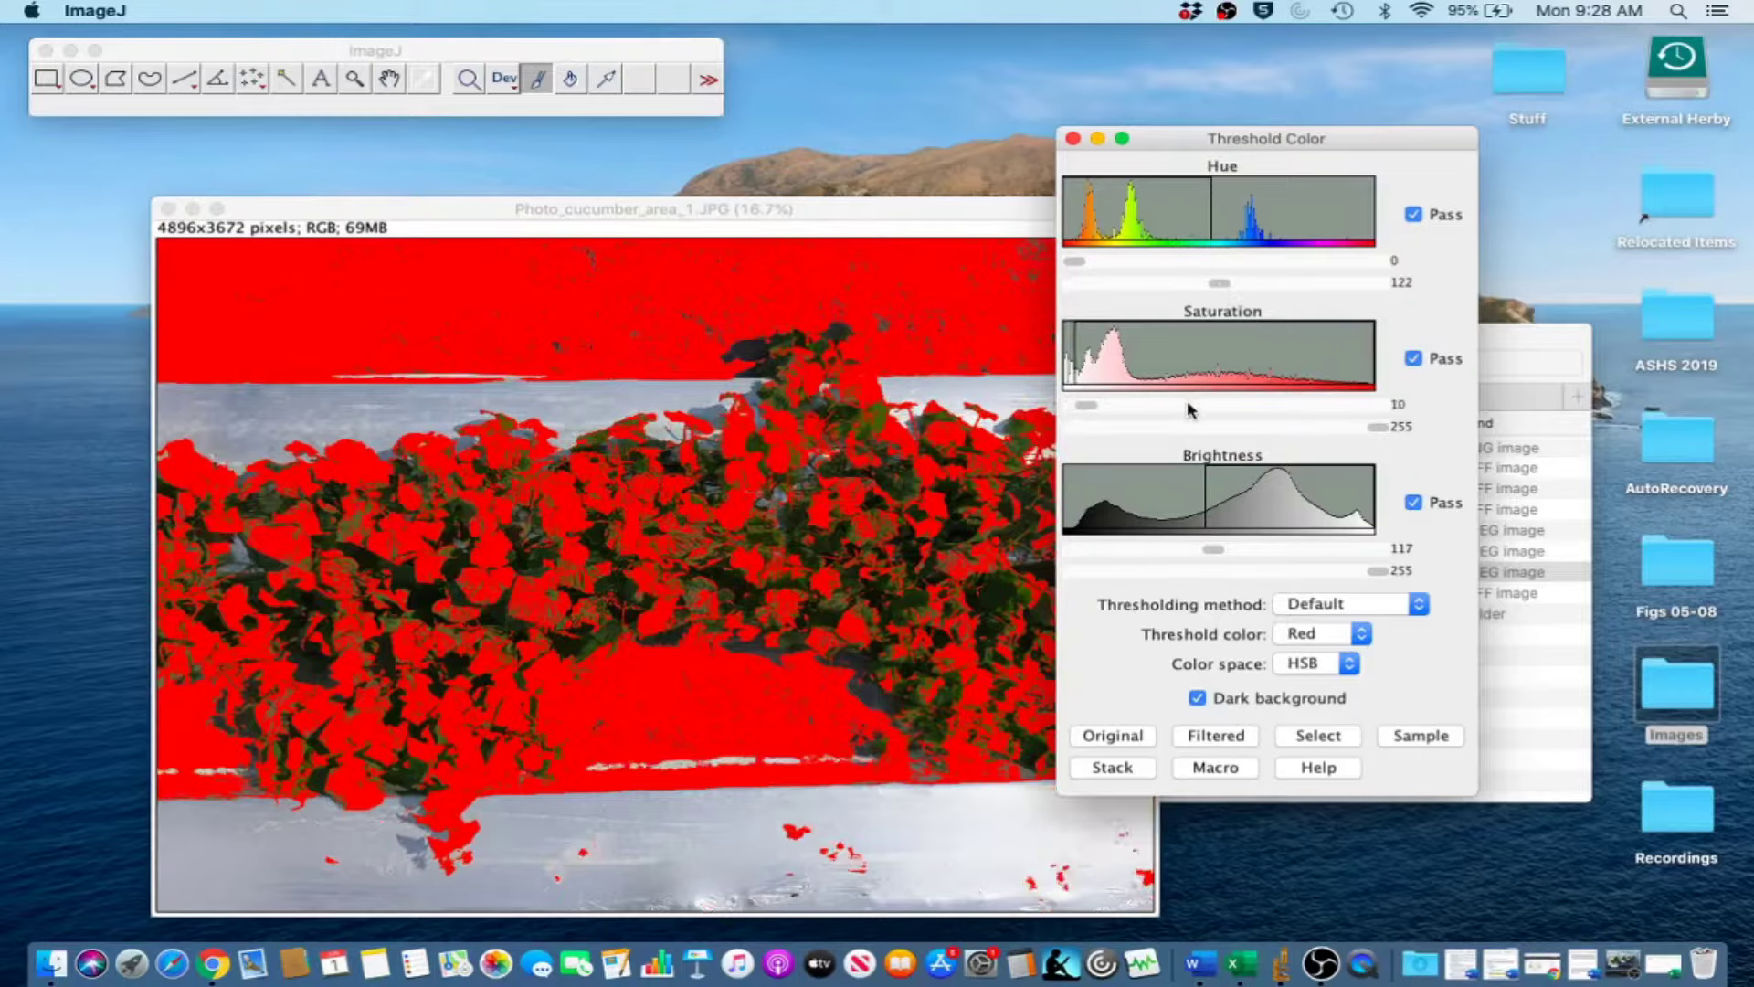
left_click(1190, 407)
left_click(1191, 408)
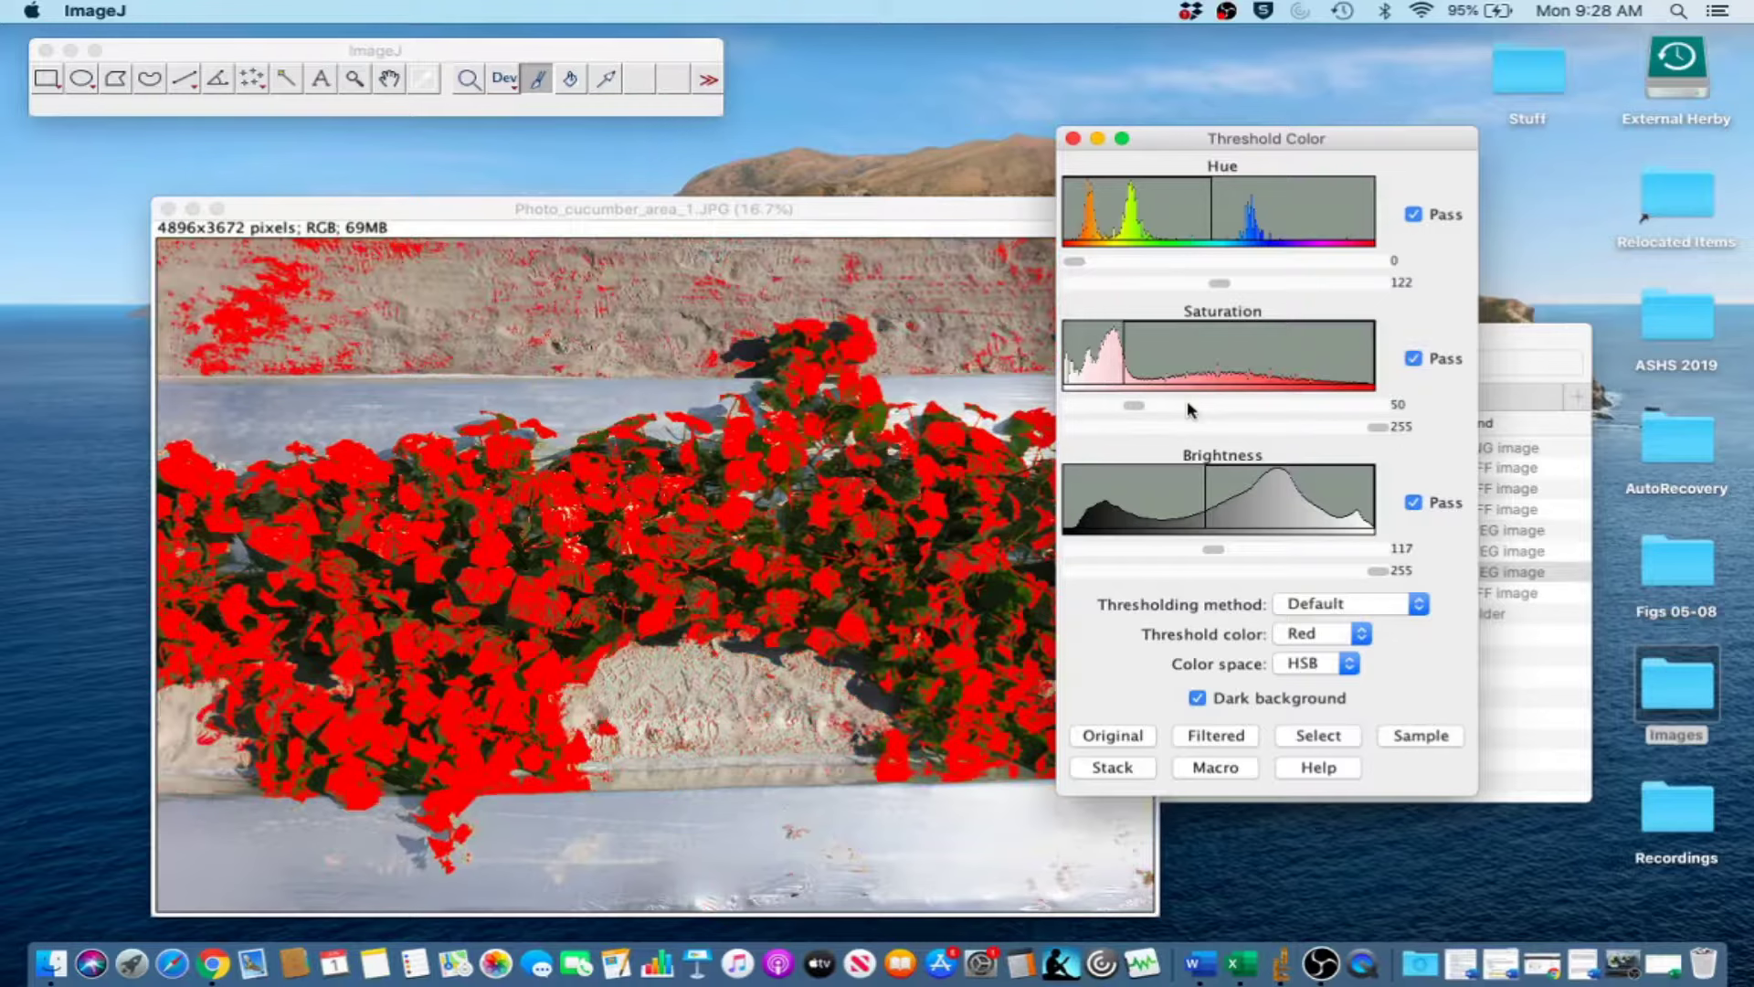
left_click(1191, 408)
left_click_drag(1143, 406, 1138, 406)
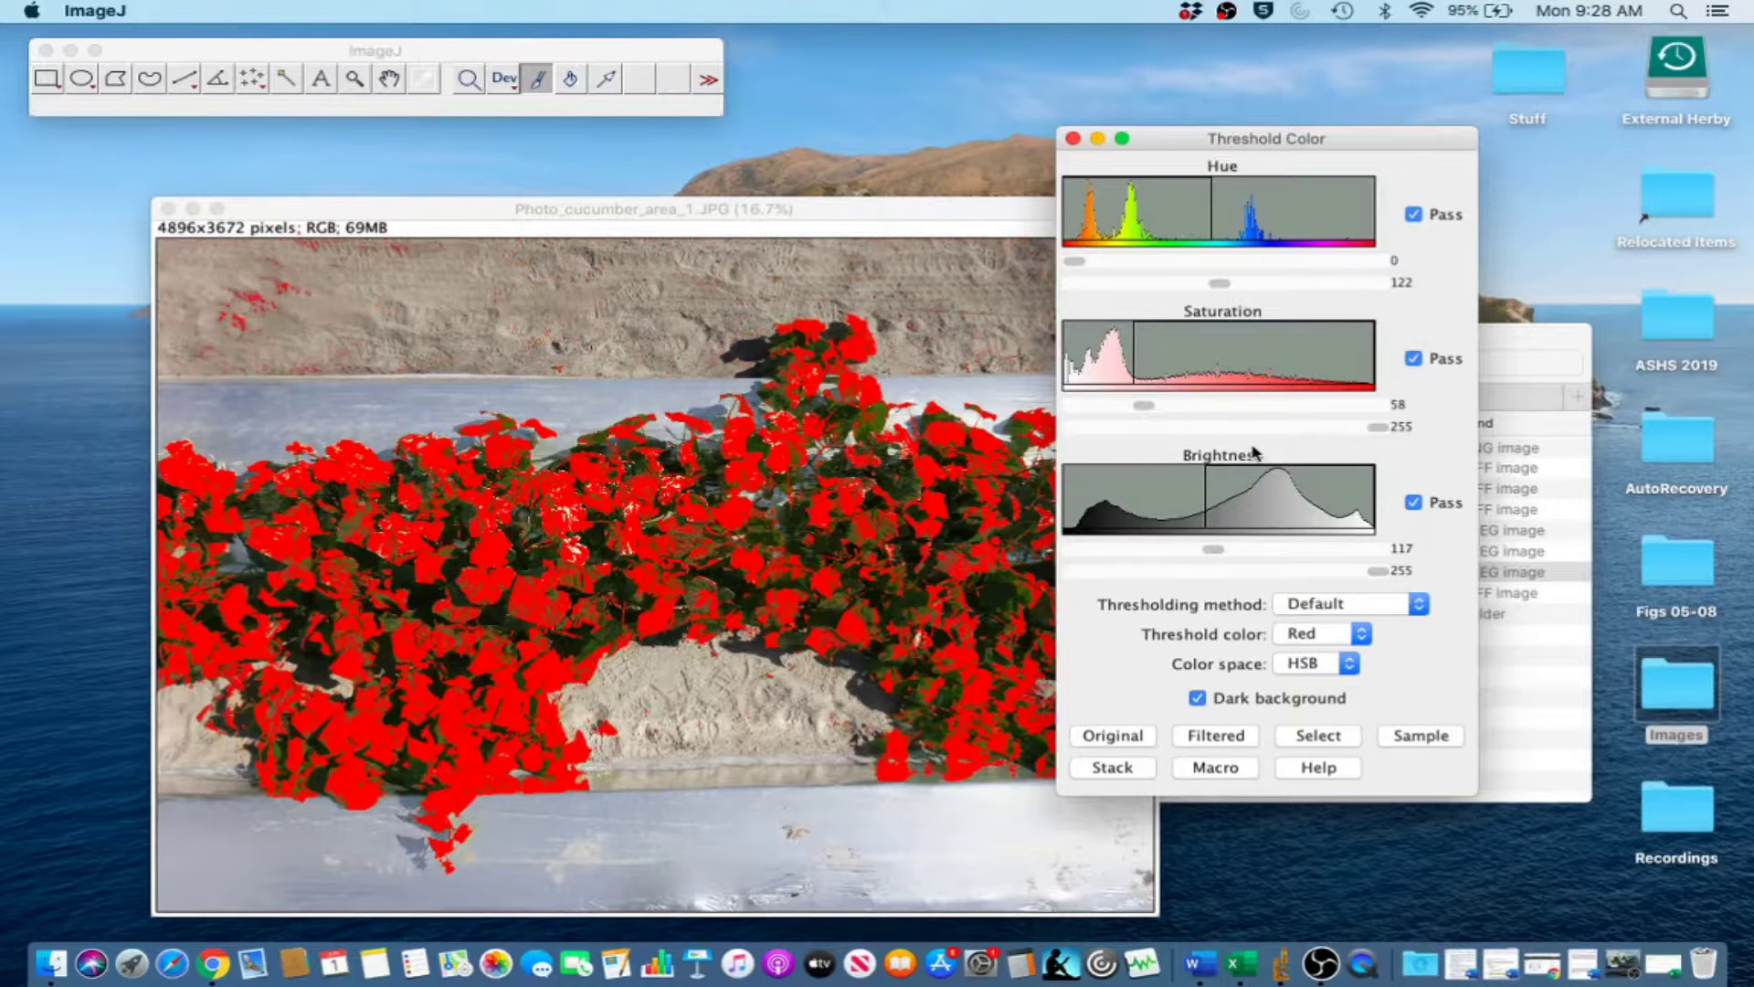
left_click_drag(1214, 551, 1086, 553)
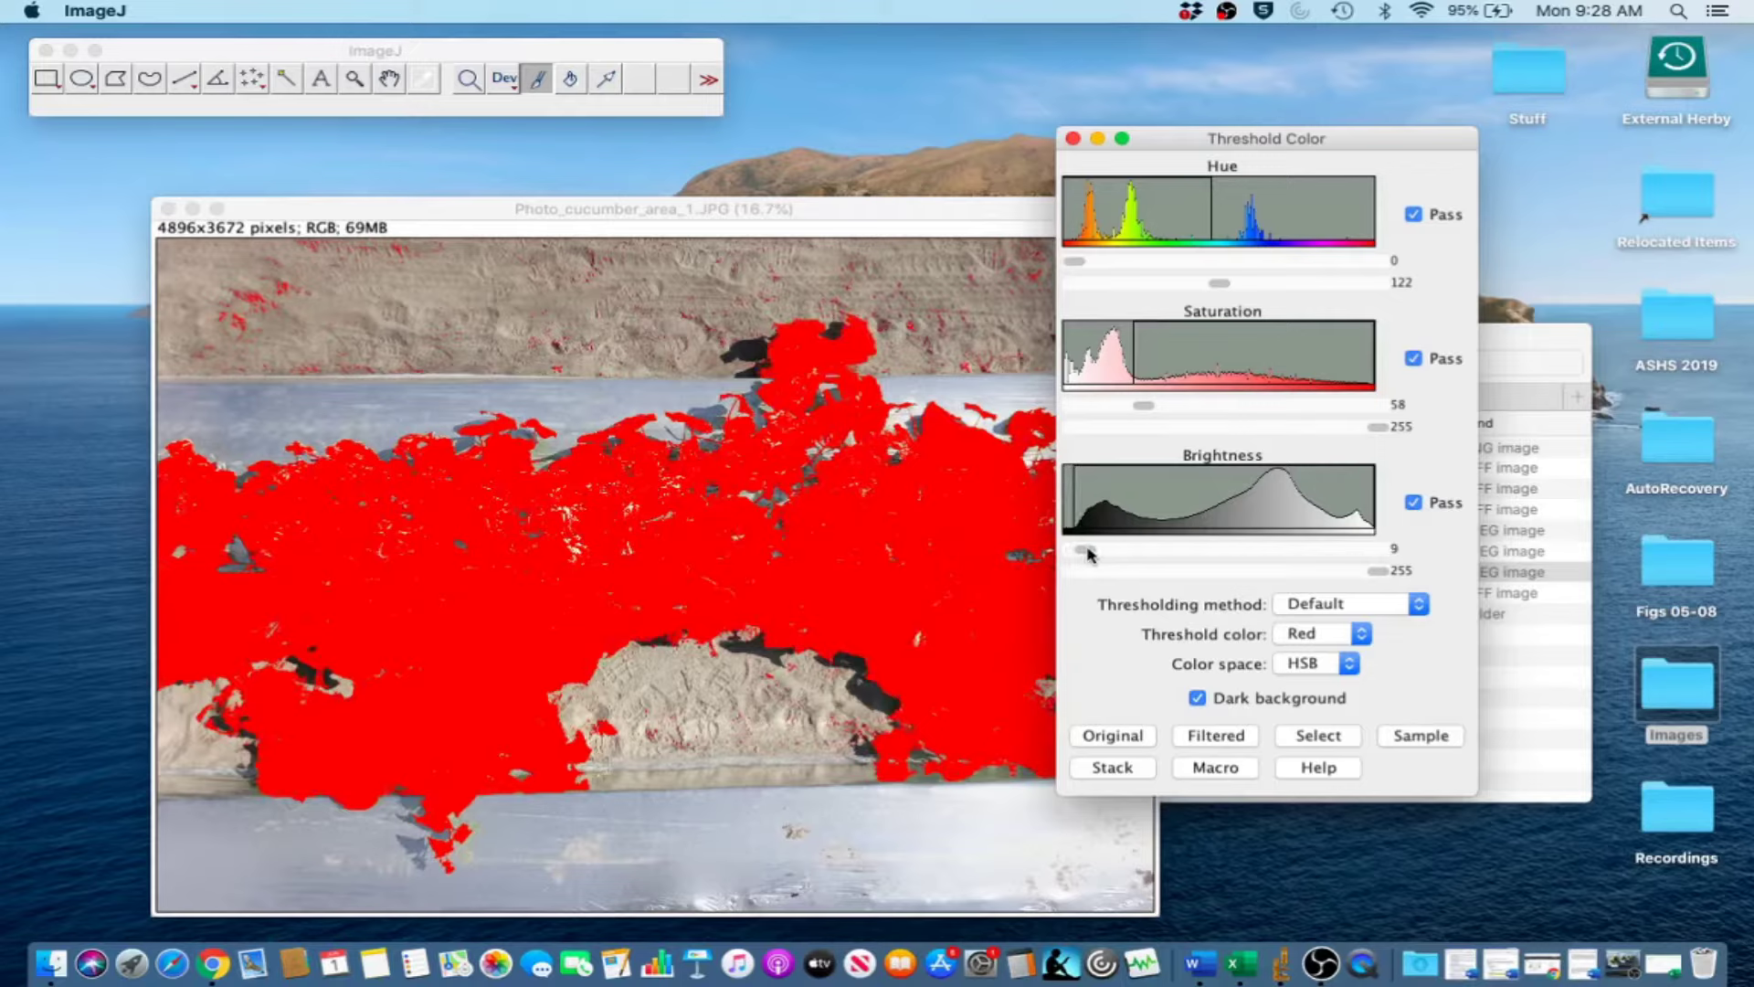
Turn the thresholded cucumber foliage into a selection and set the background color to white with red, green and blue at 255.
left_click(1322, 738)
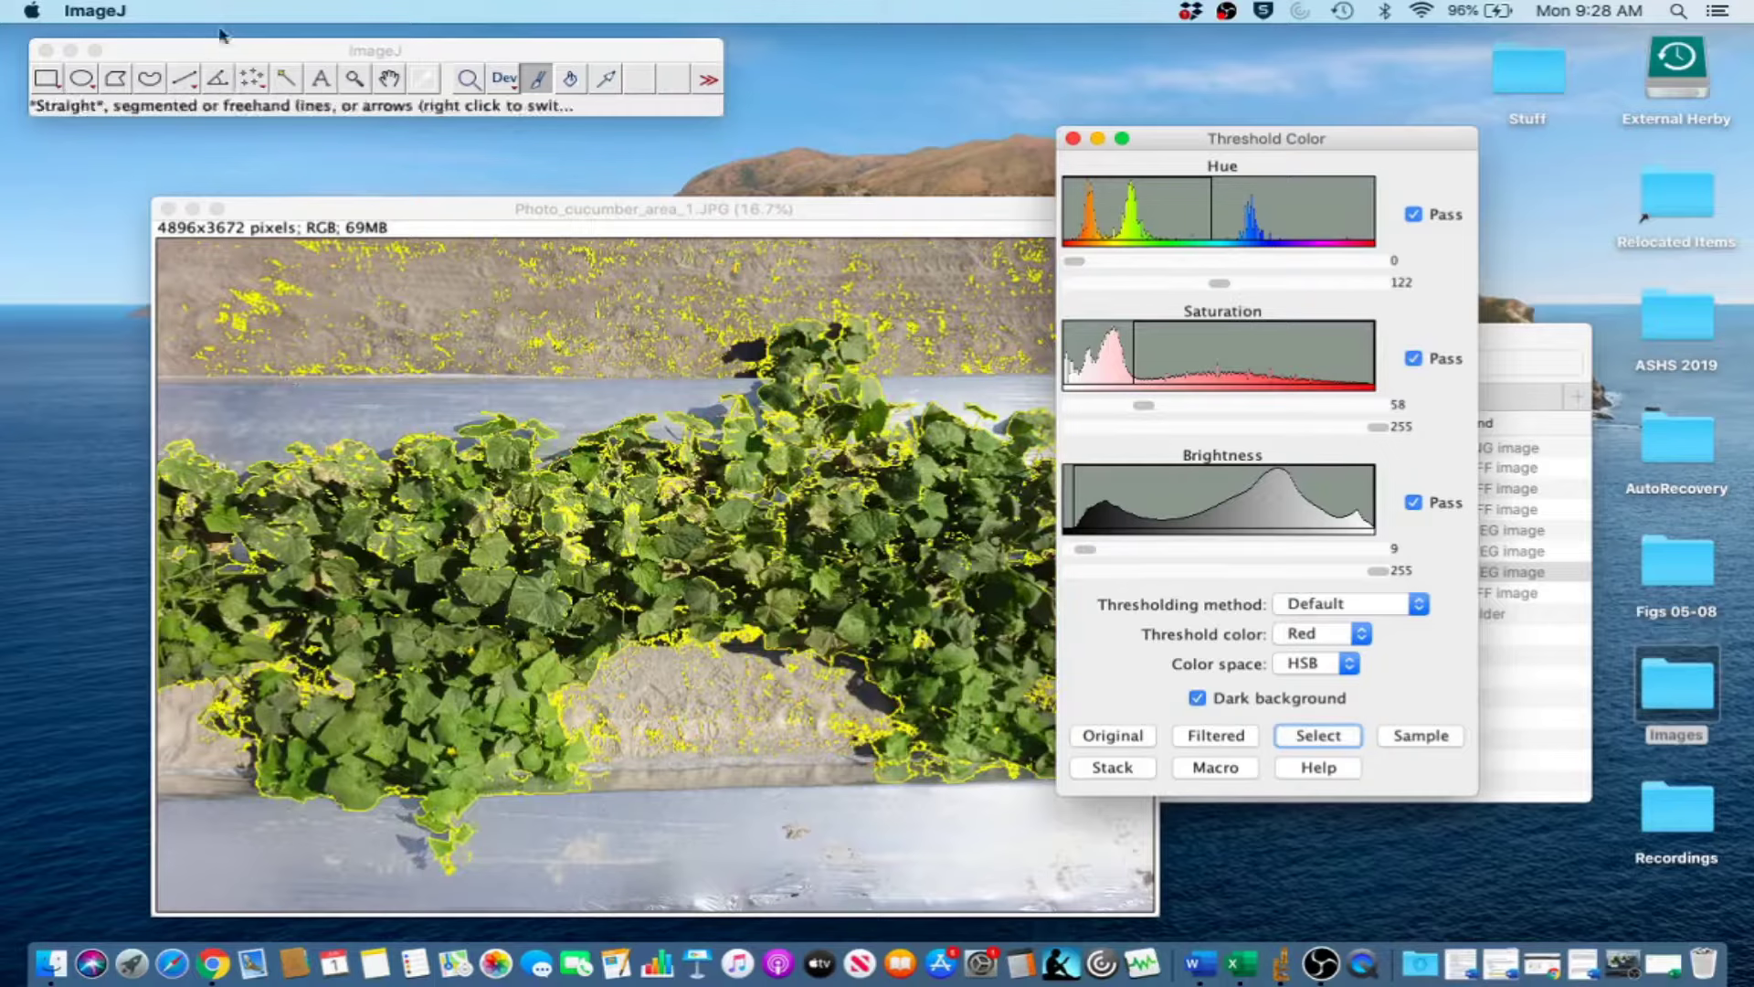
left_click(264, 51)
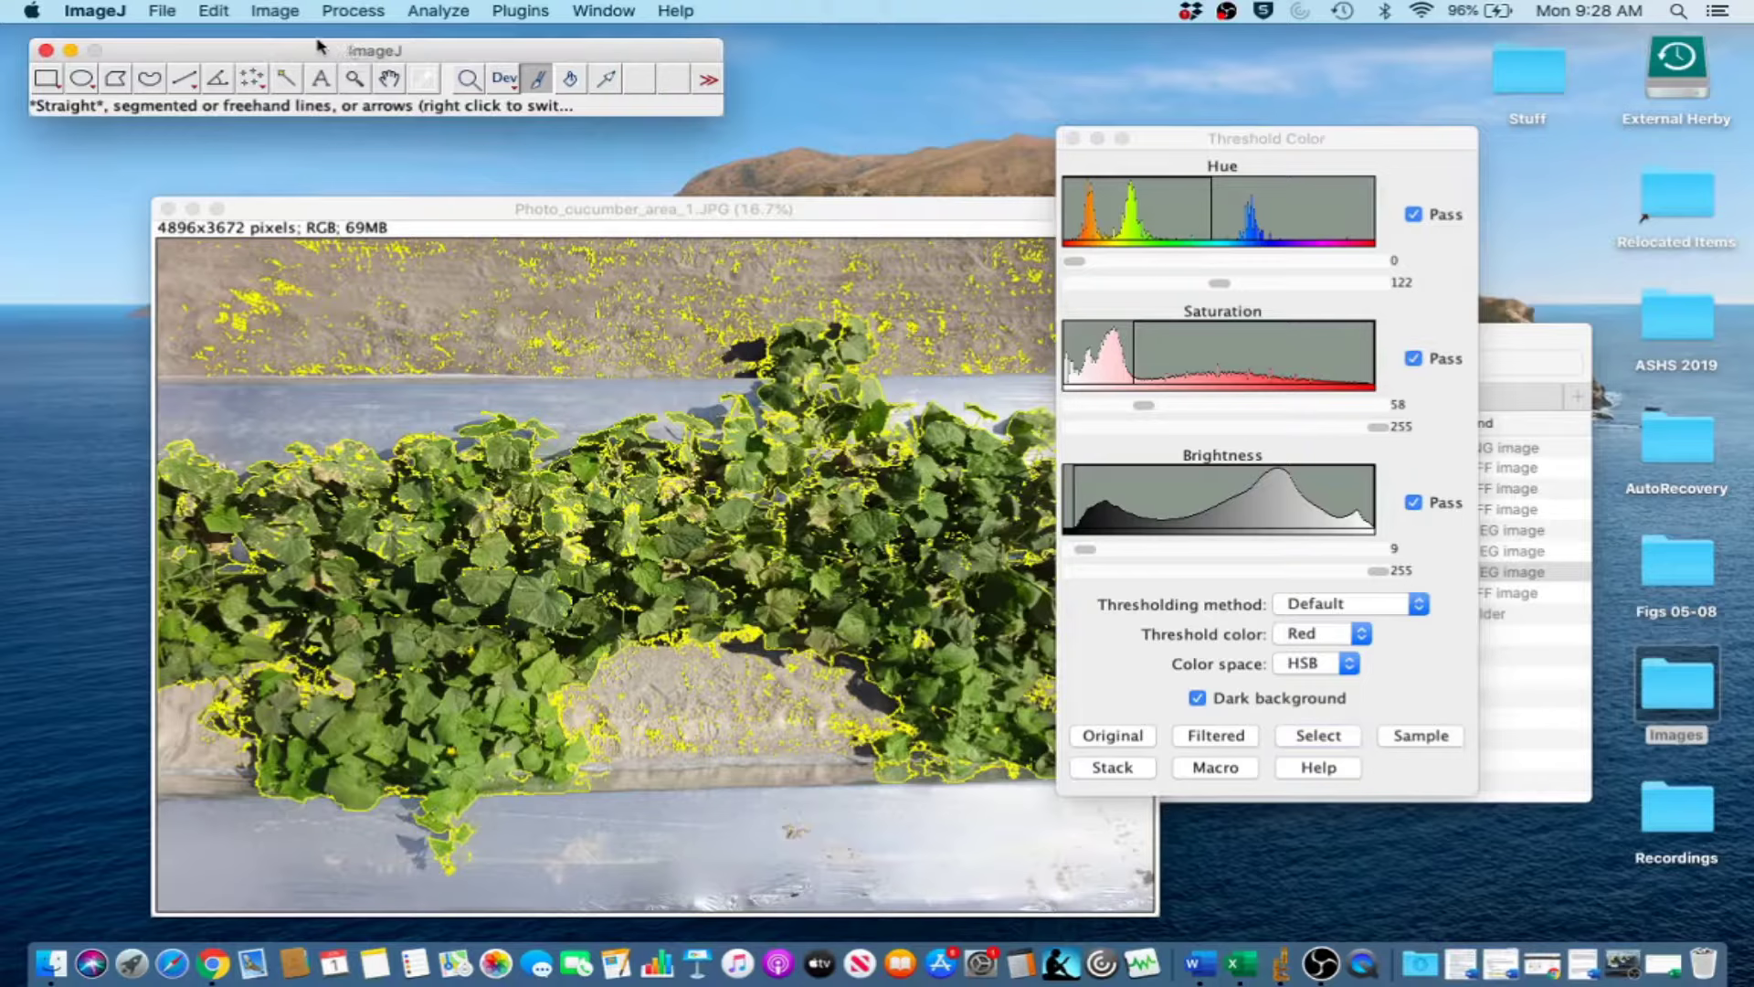
left_click(285, 9)
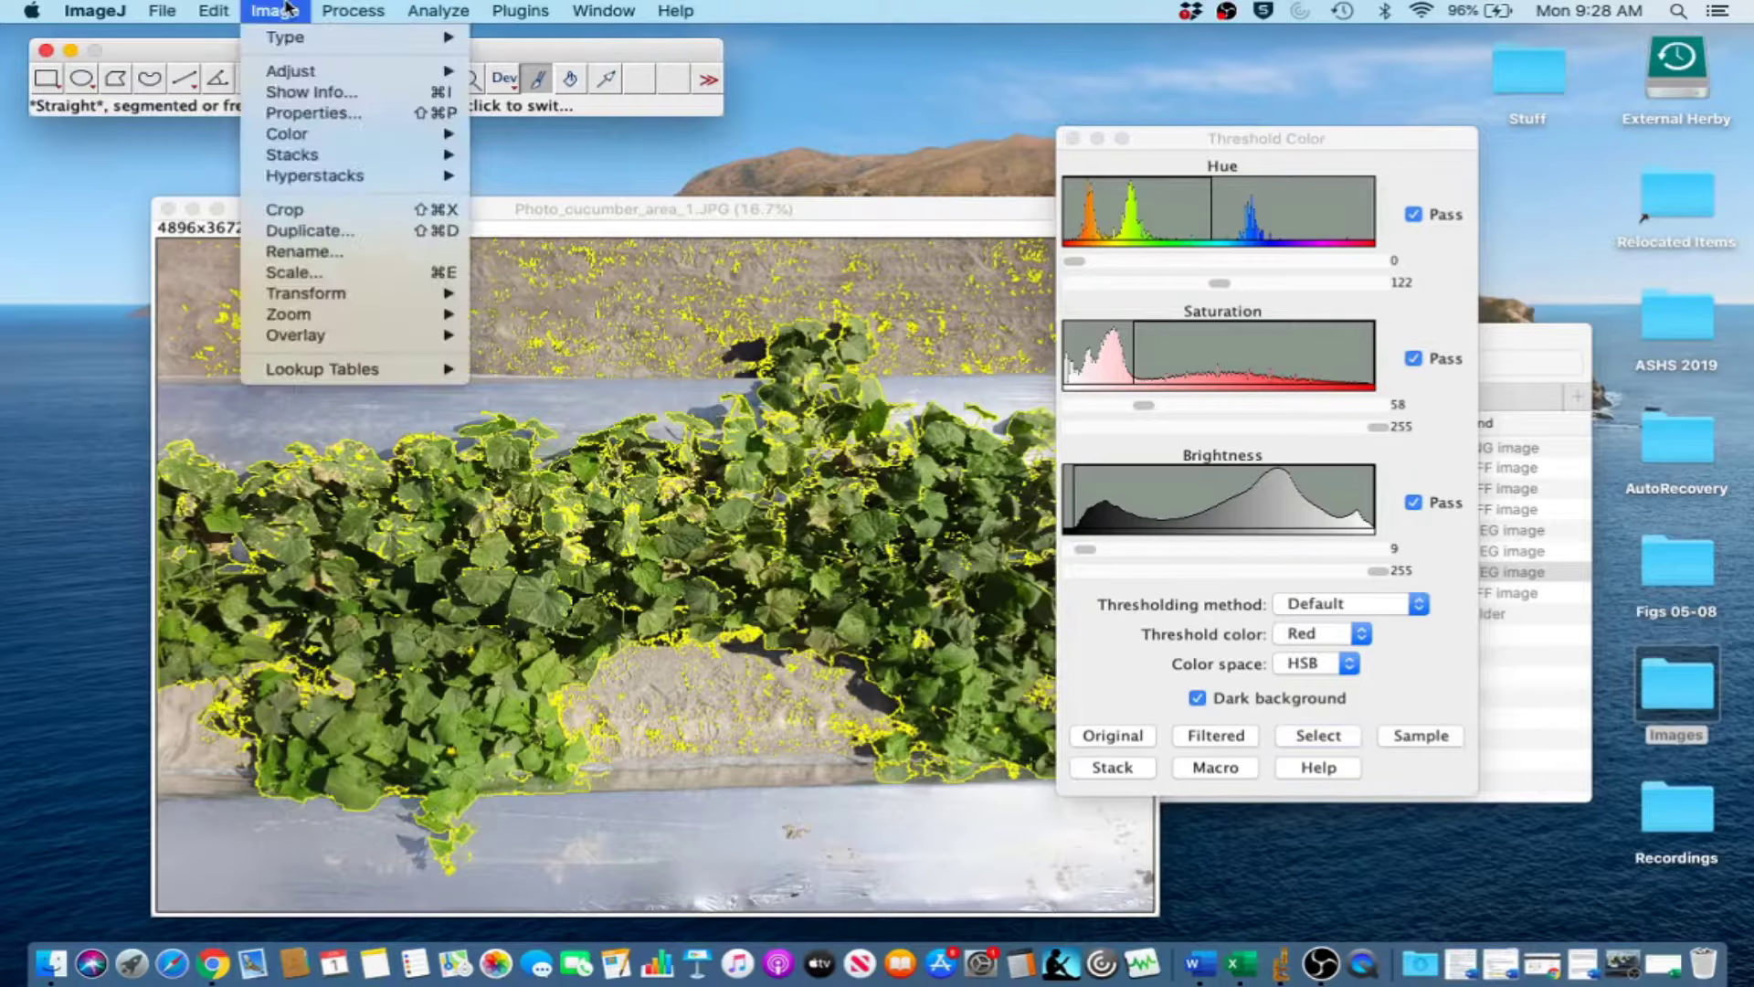
mouse_move(315, 134)
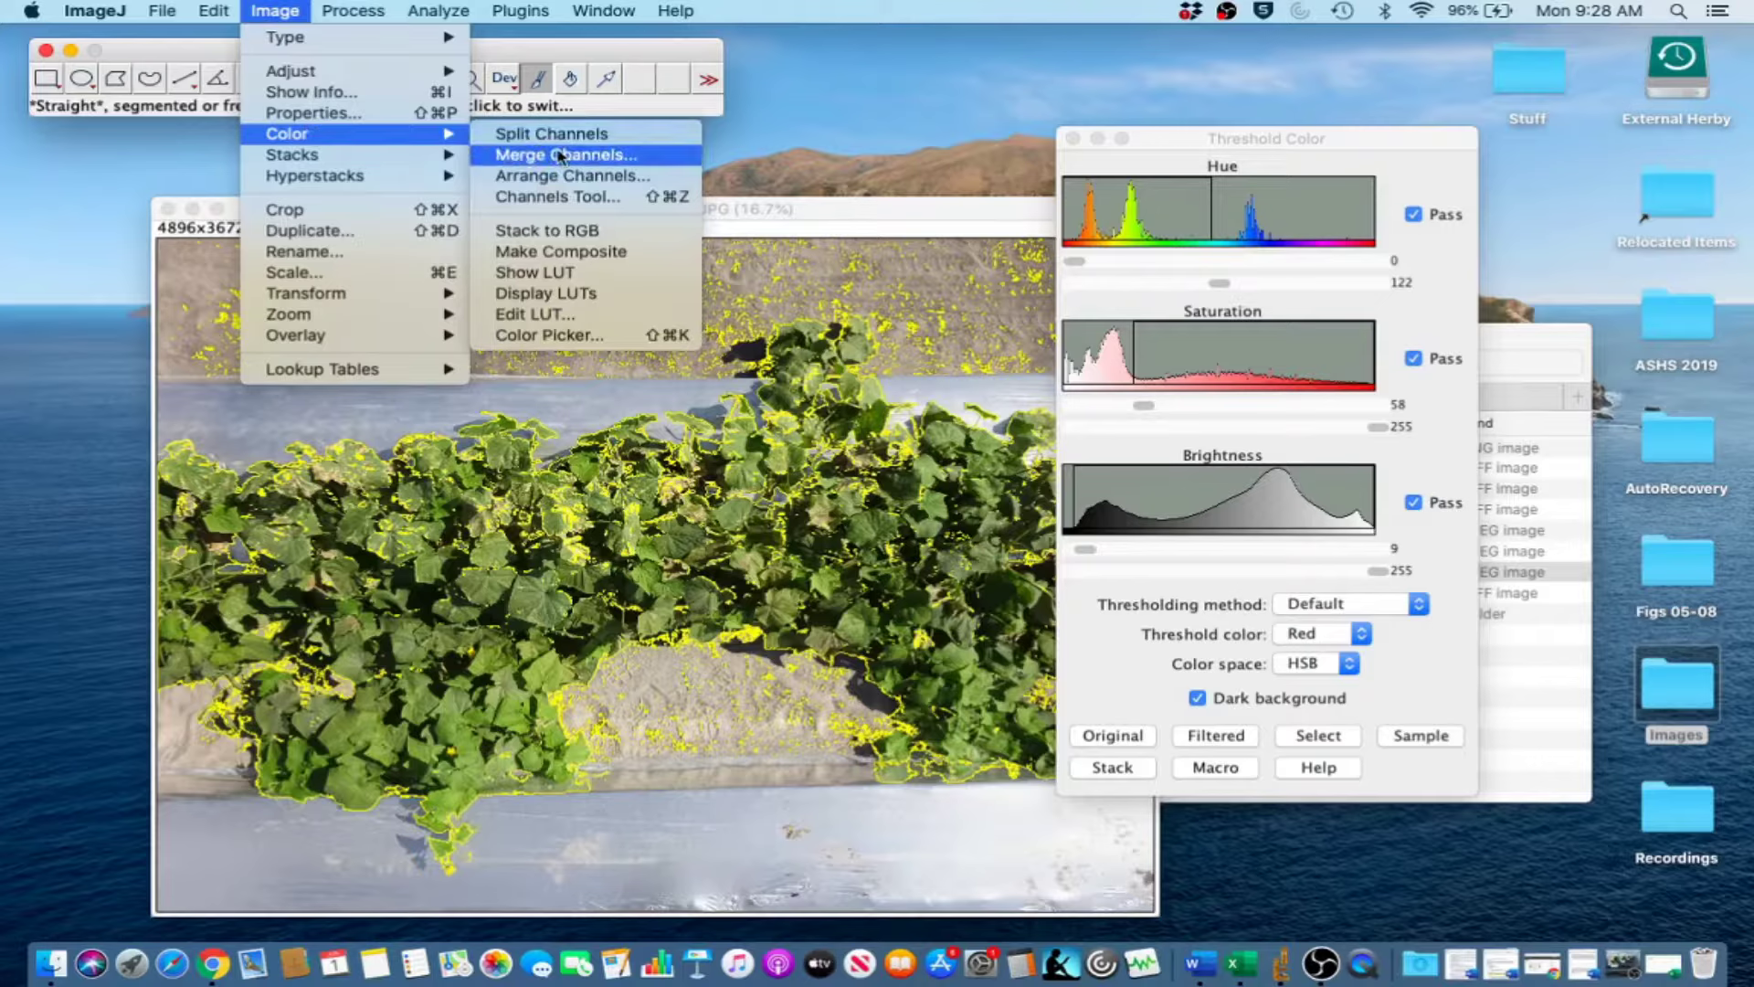
left_click(567, 337)
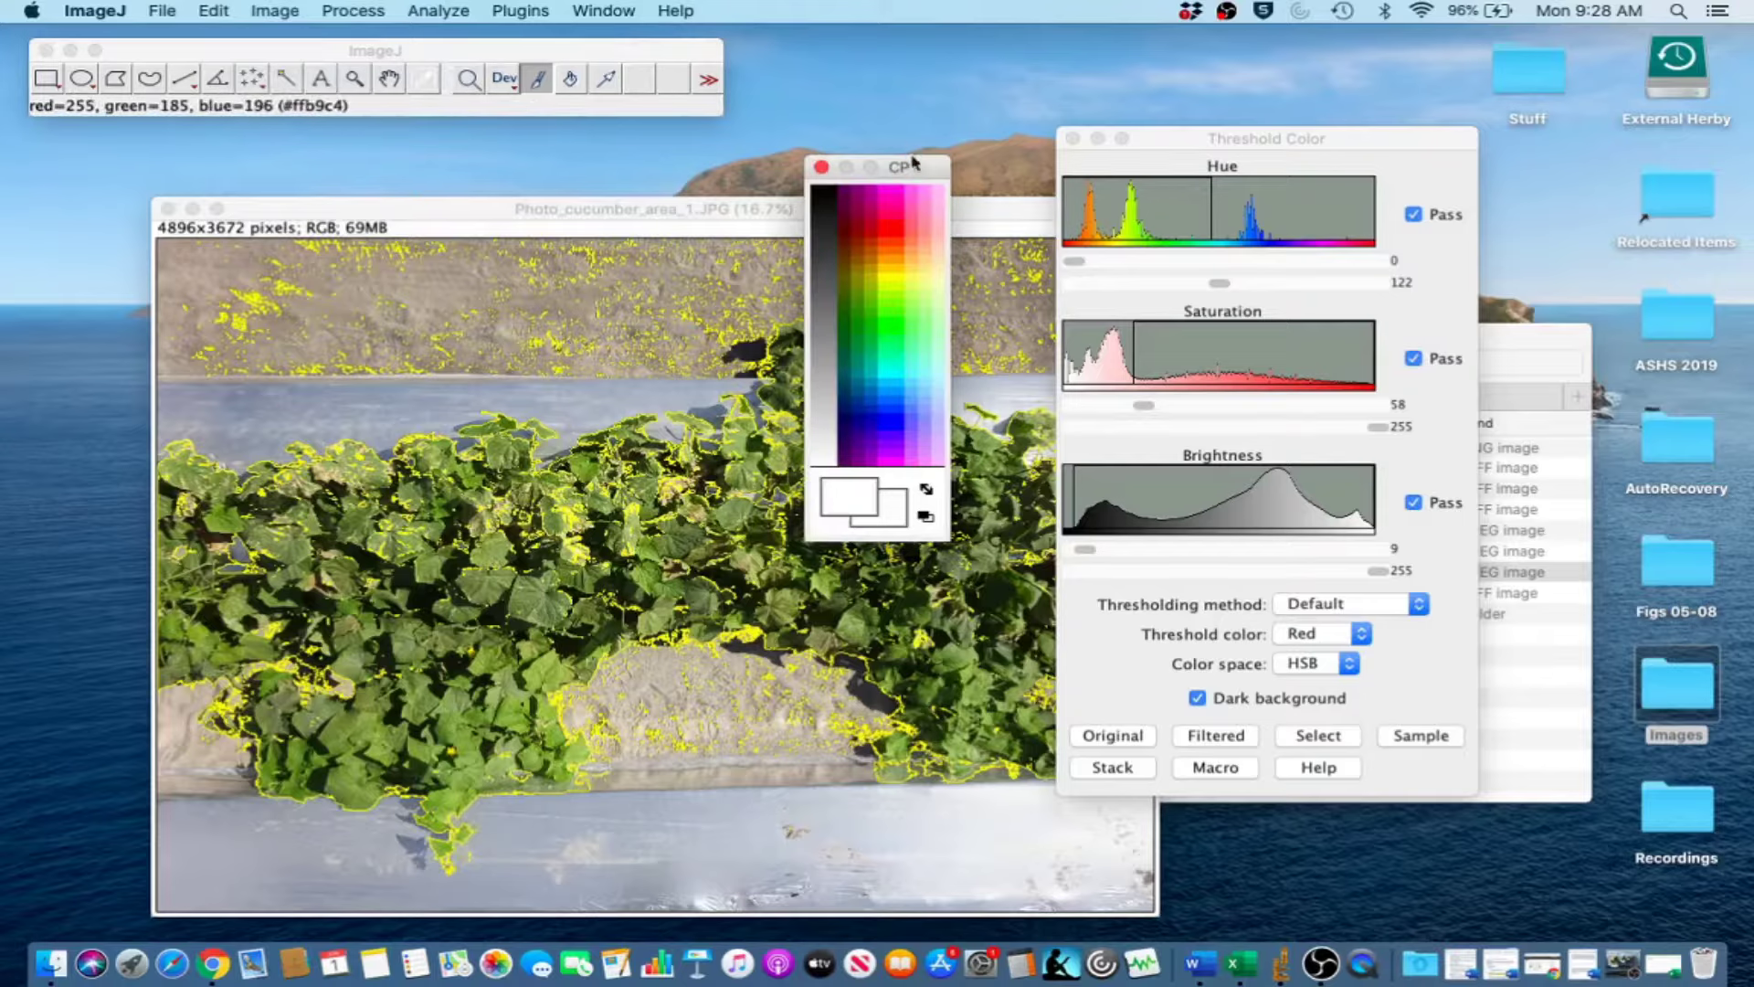
double_click(896, 508)
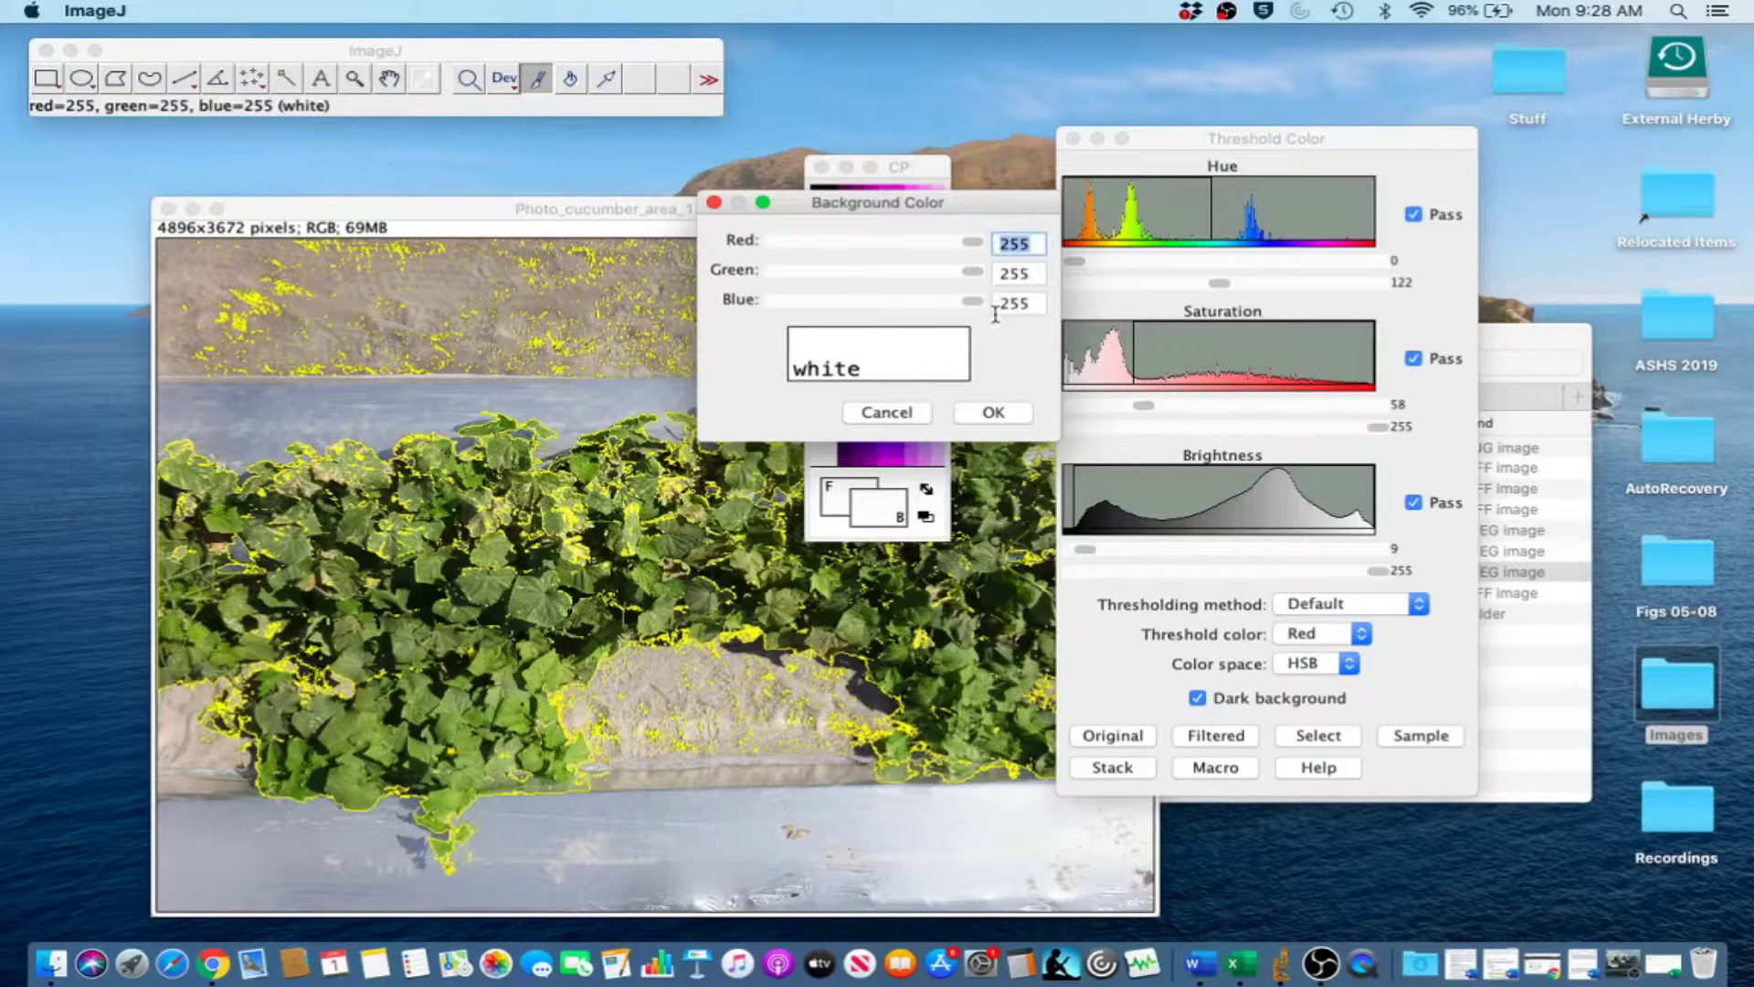
left_click(993, 412)
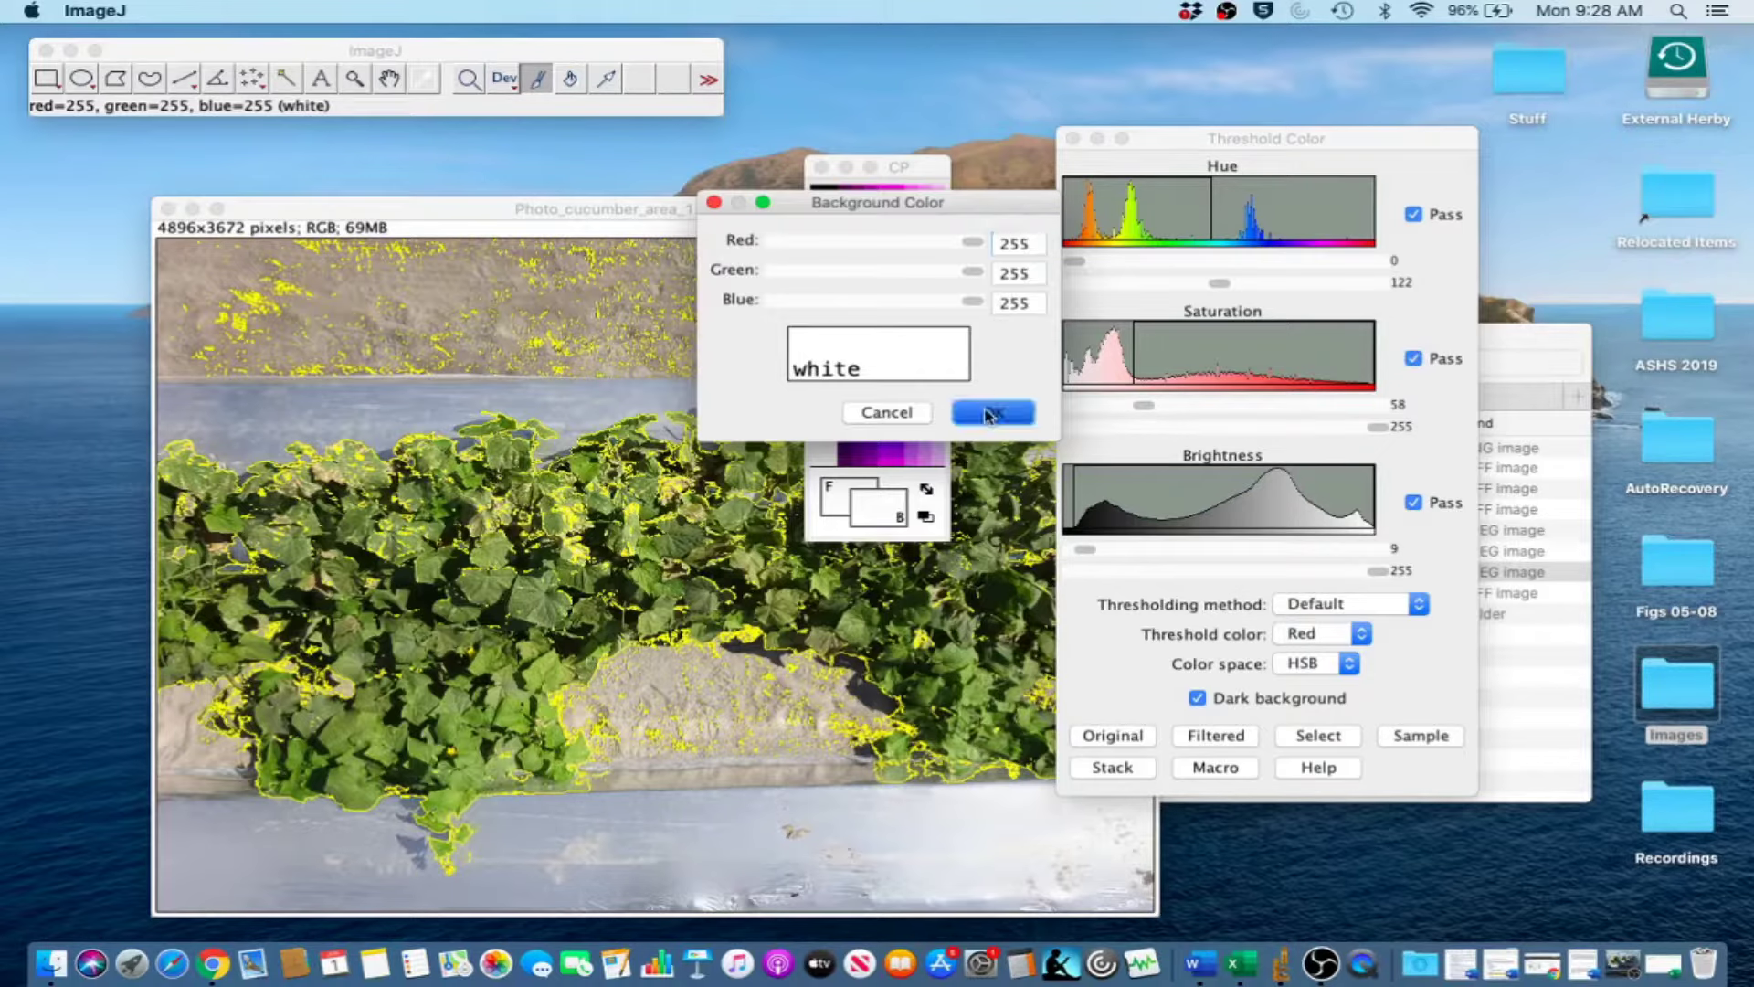
left_click(822, 168)
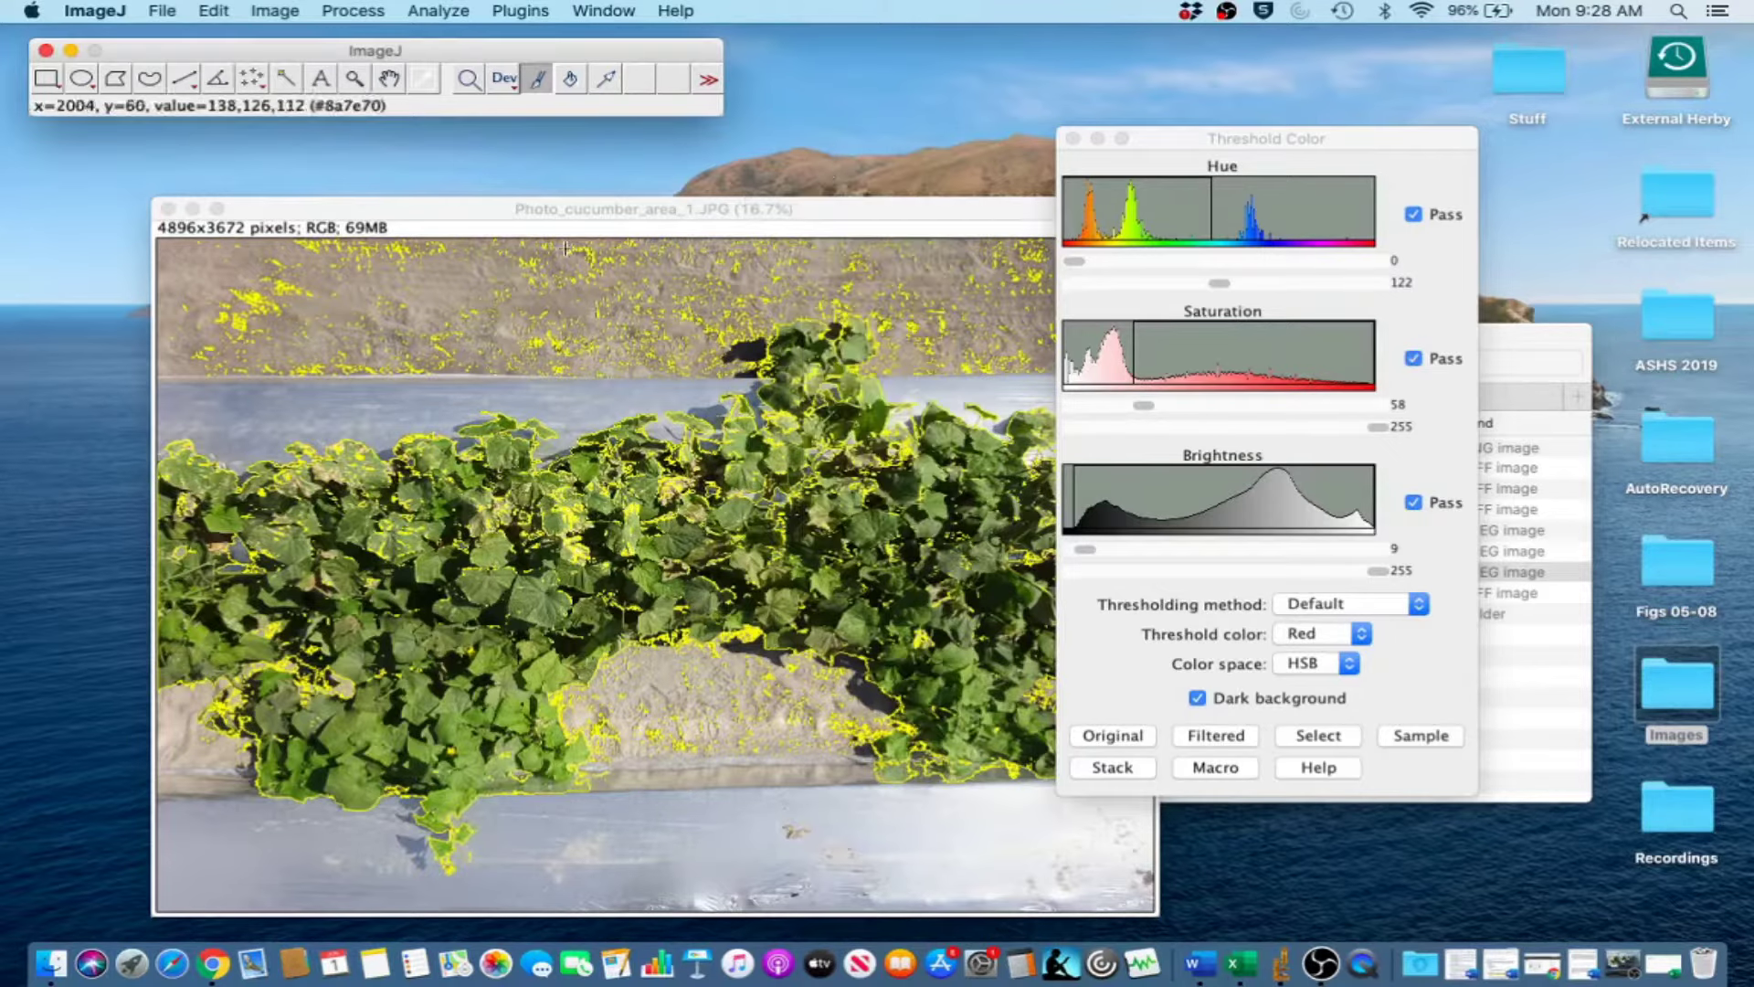
Clear everything outside the foliage selection, and remove the selection from the photo.
left_click(214, 10)
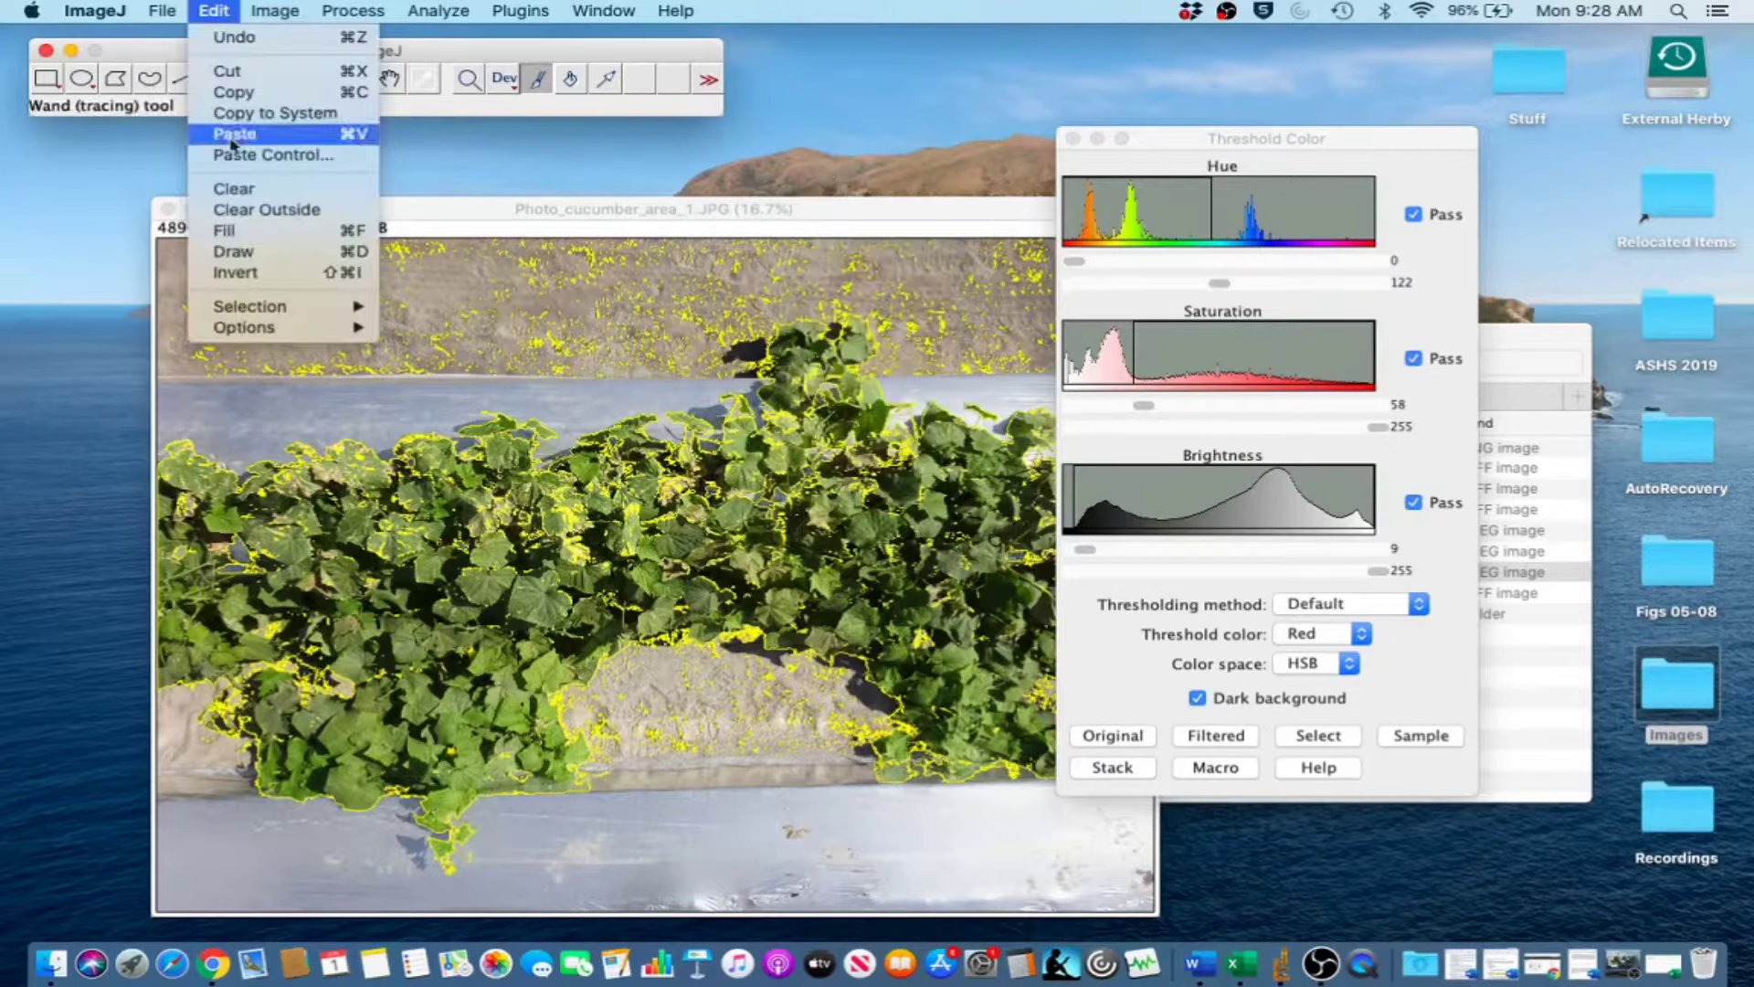
left_click(263, 210)
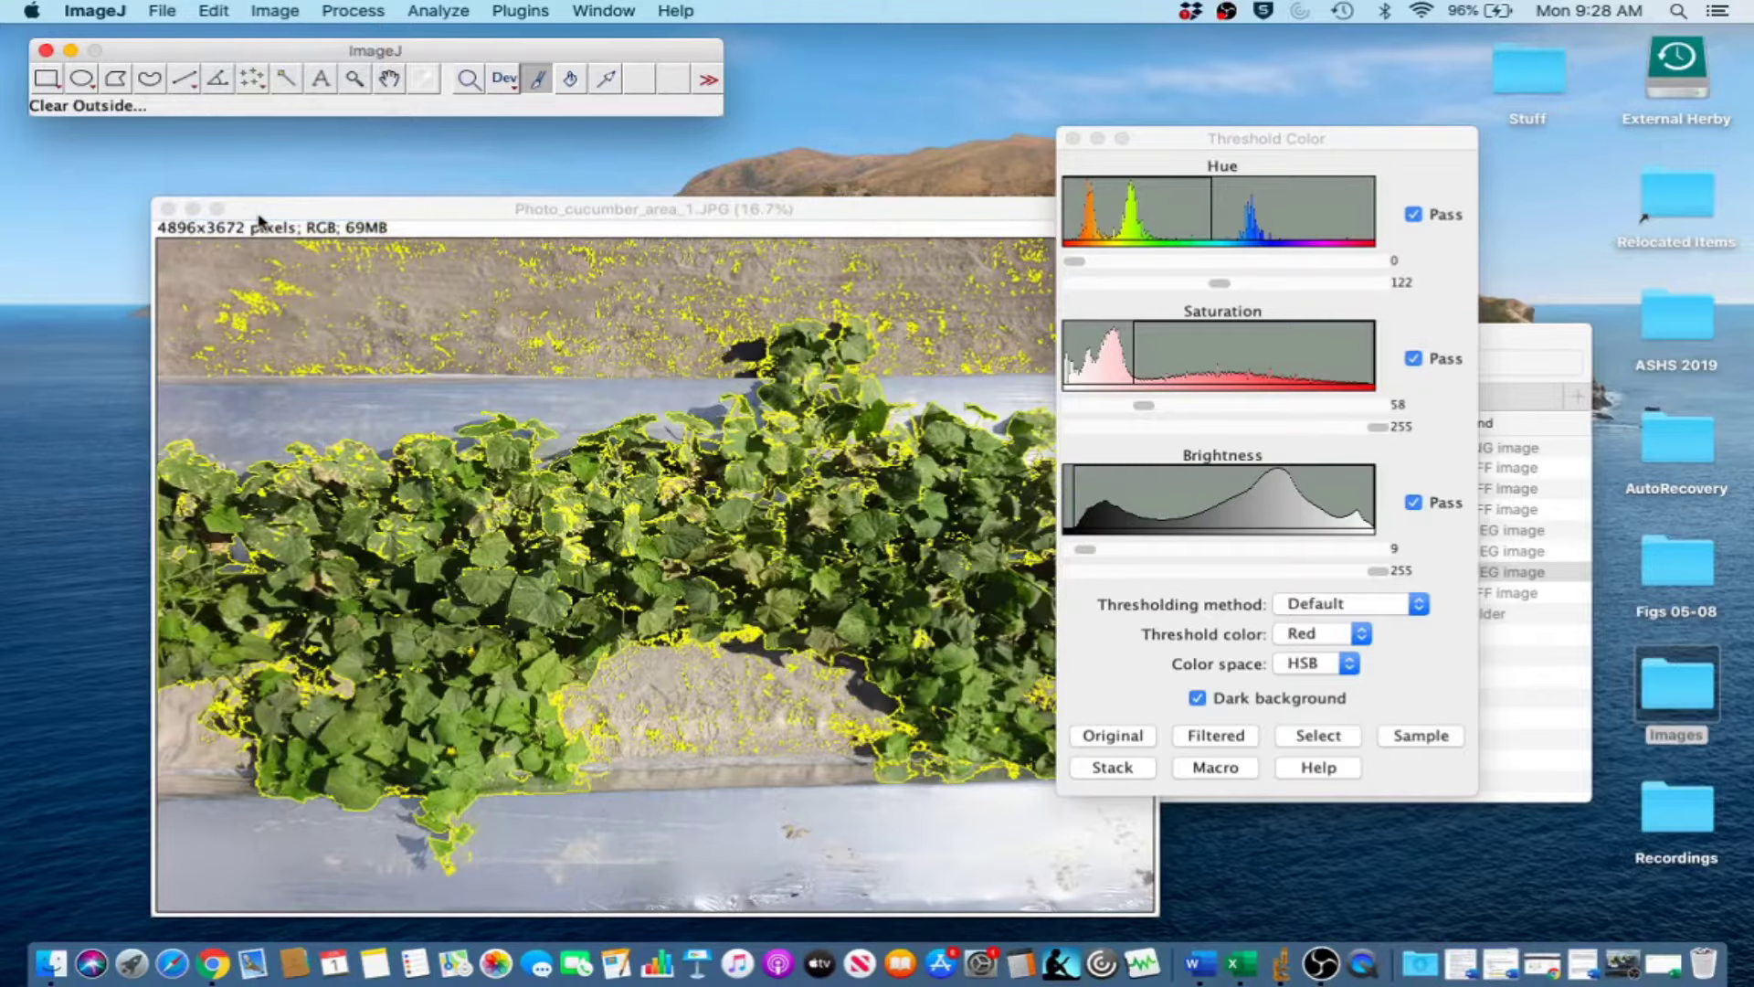
left_click(482, 258)
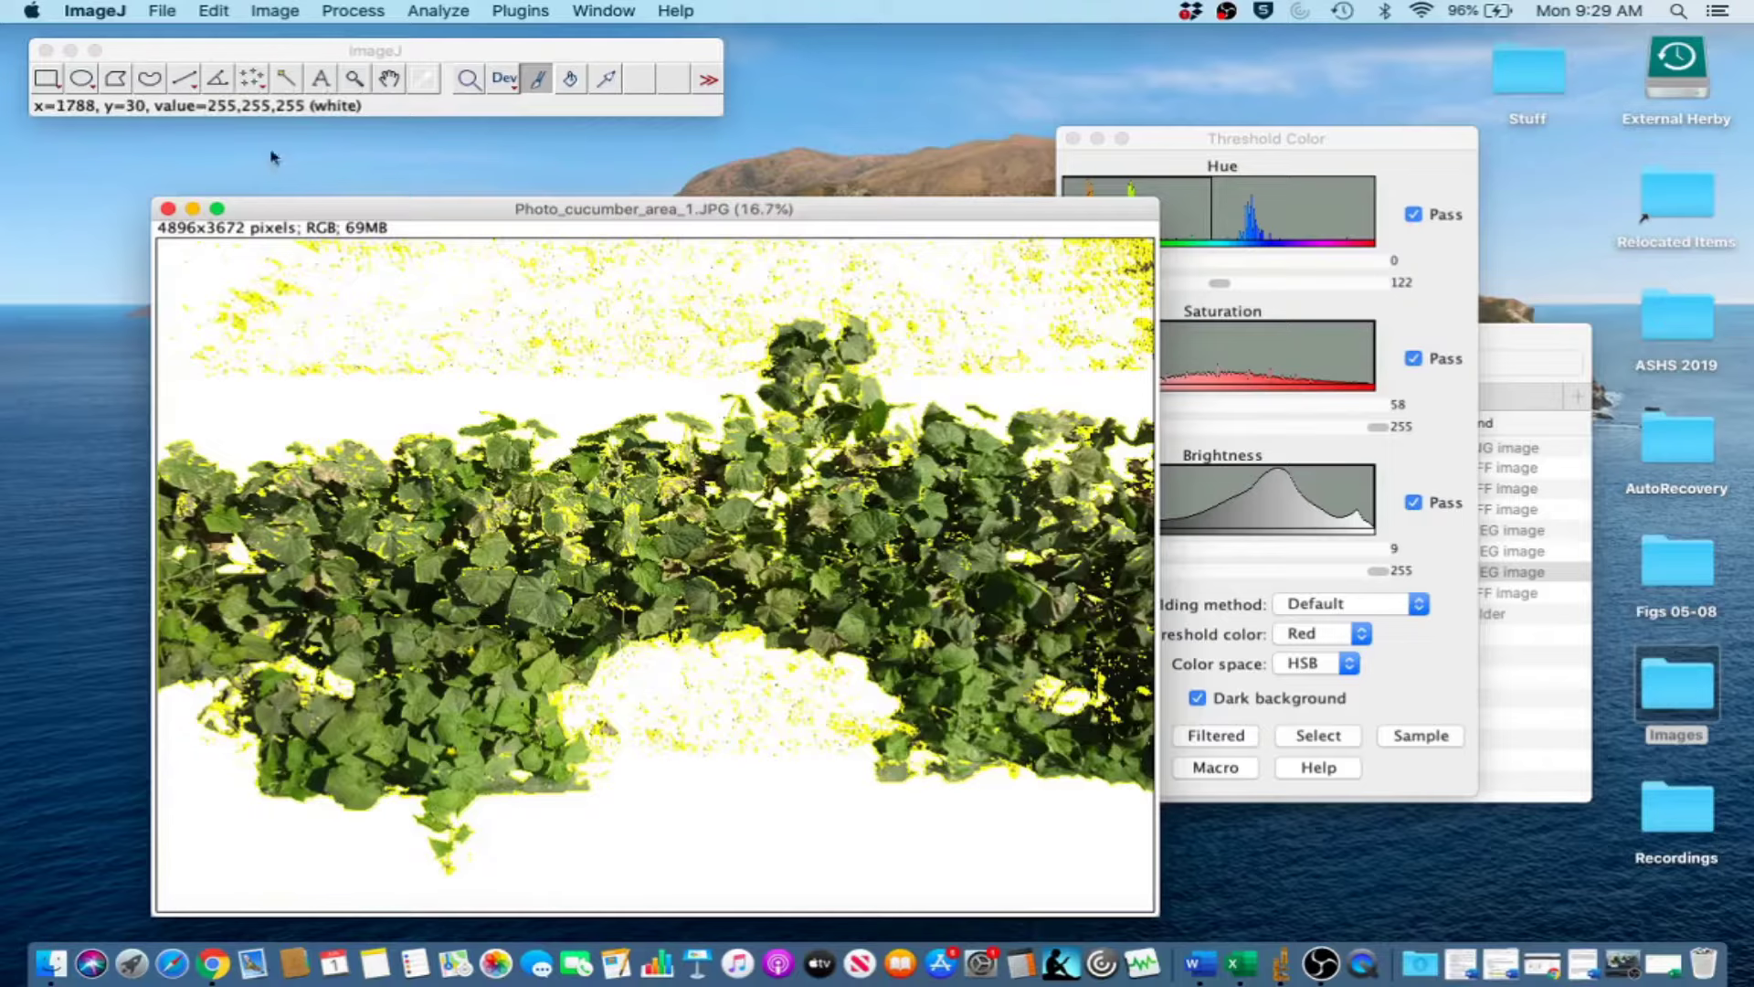
left_click(157, 88)
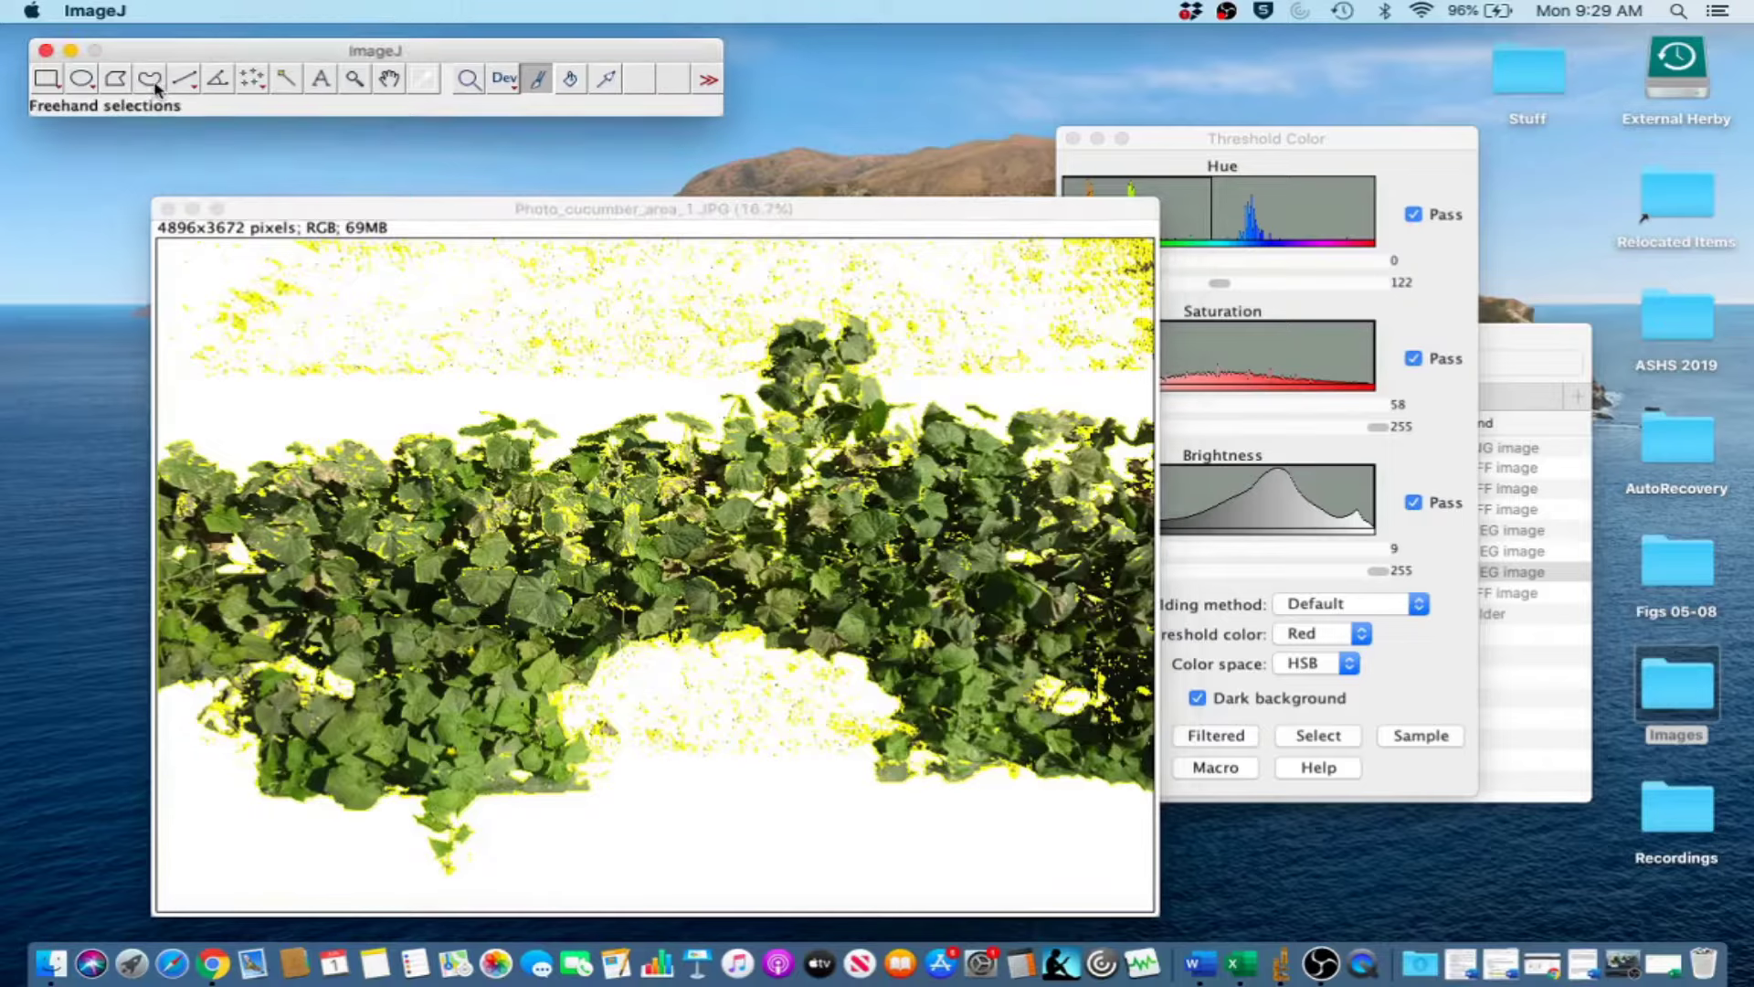
left_click(449, 360)
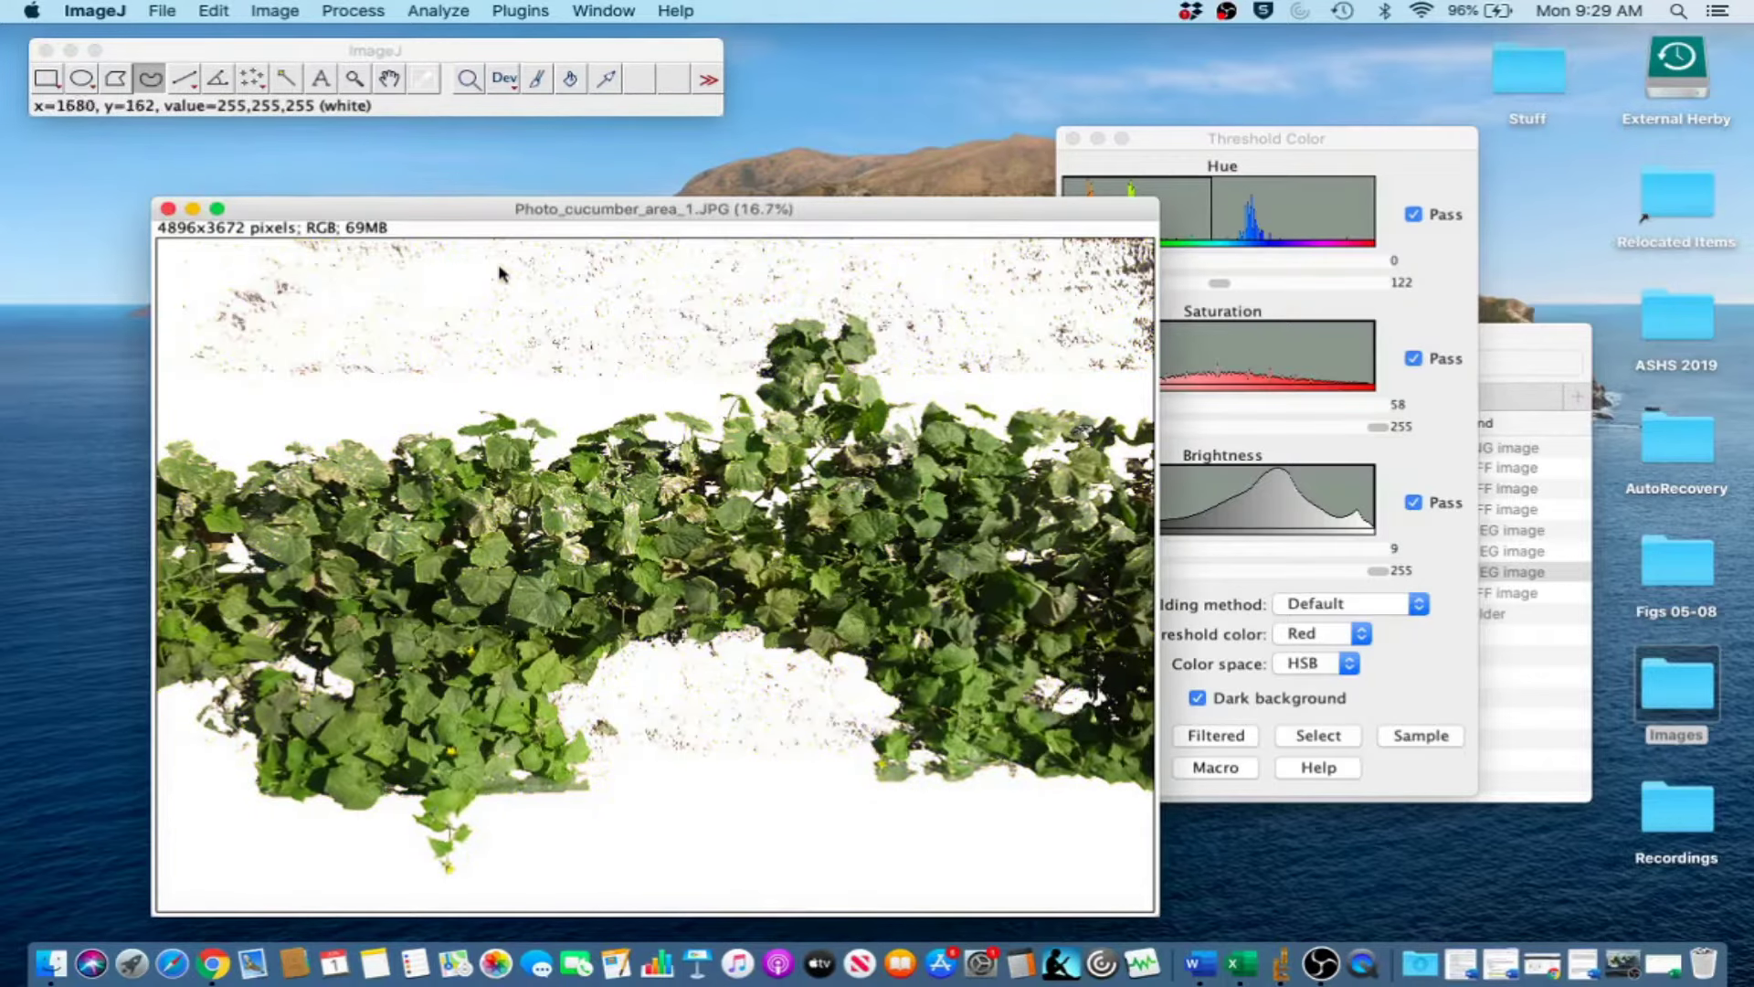
Configure the Paintbrush with a brush width of 50 and the color White.
double_click(537, 79)
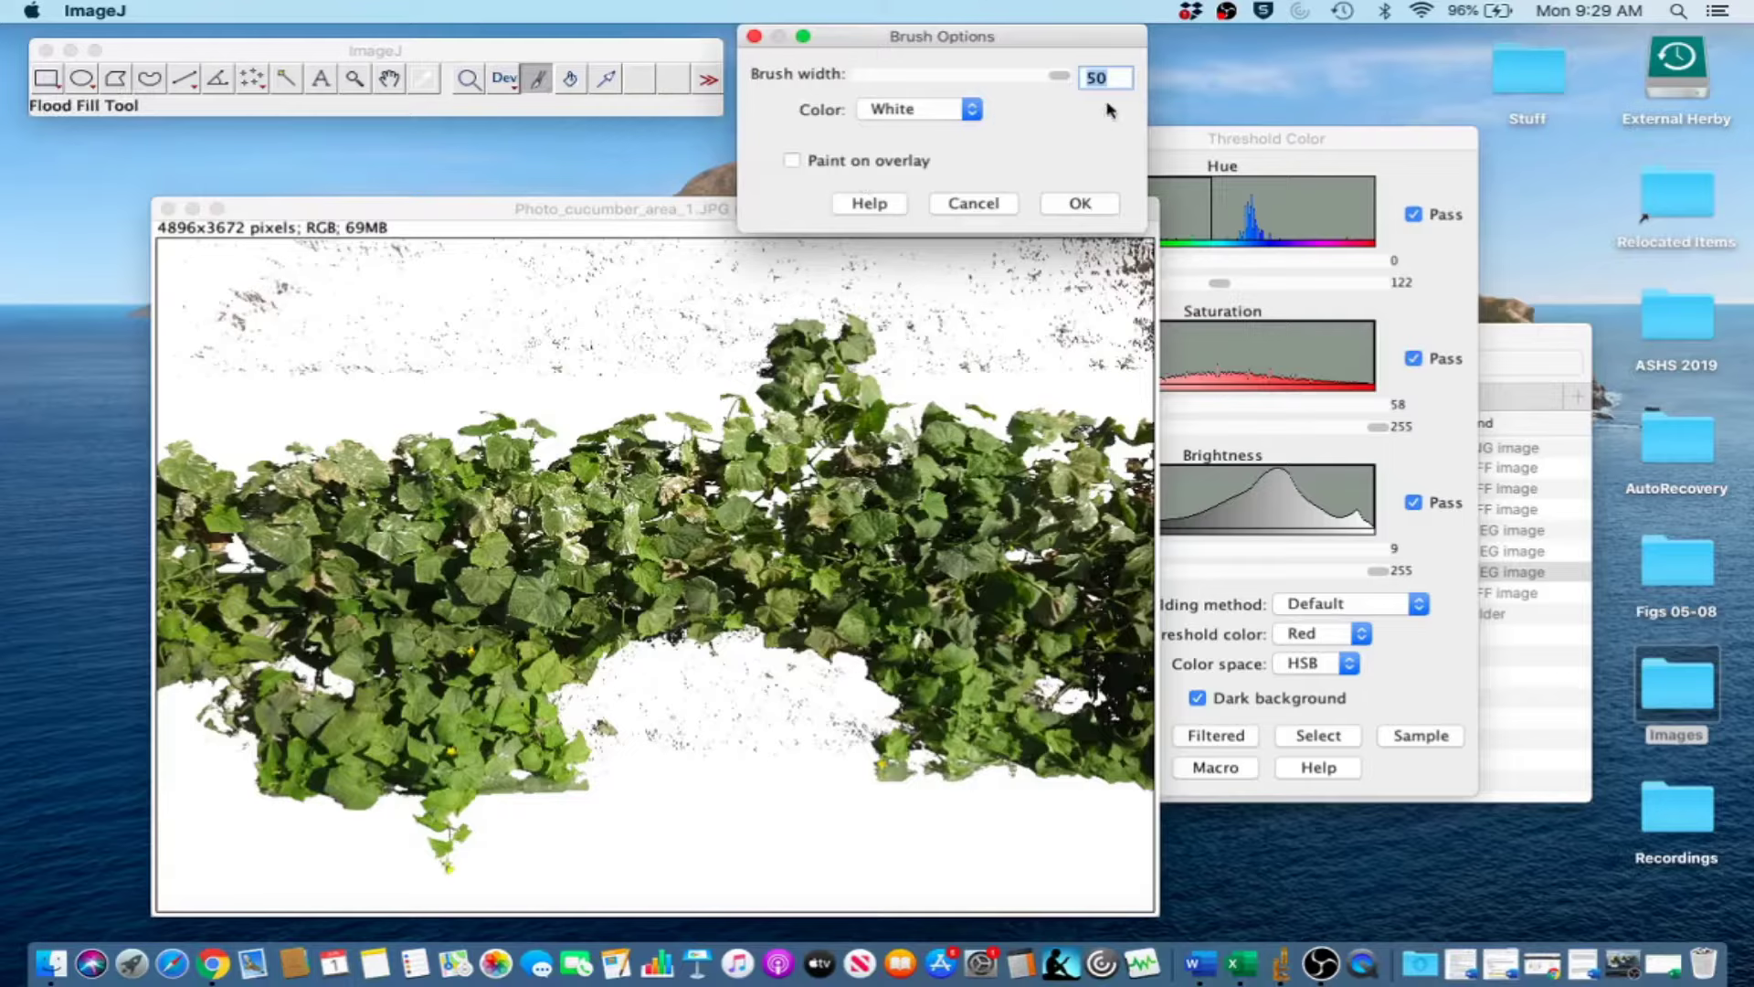
left_click(1080, 205)
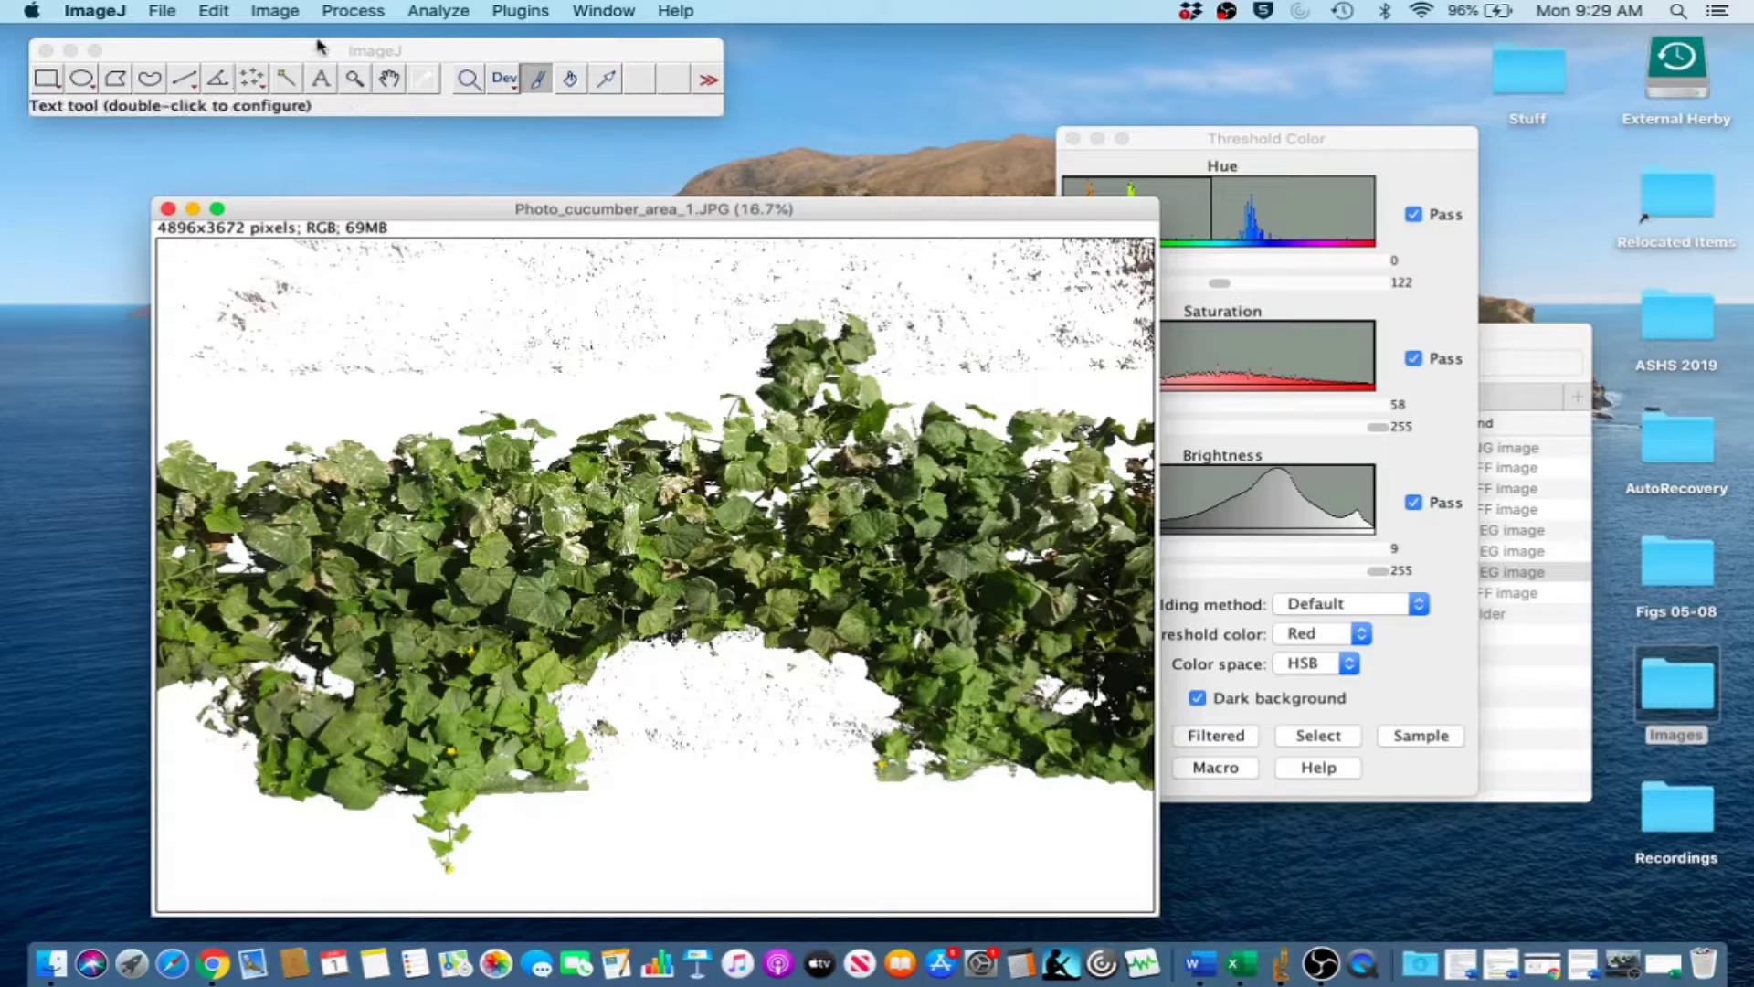
left_click(289, 53)
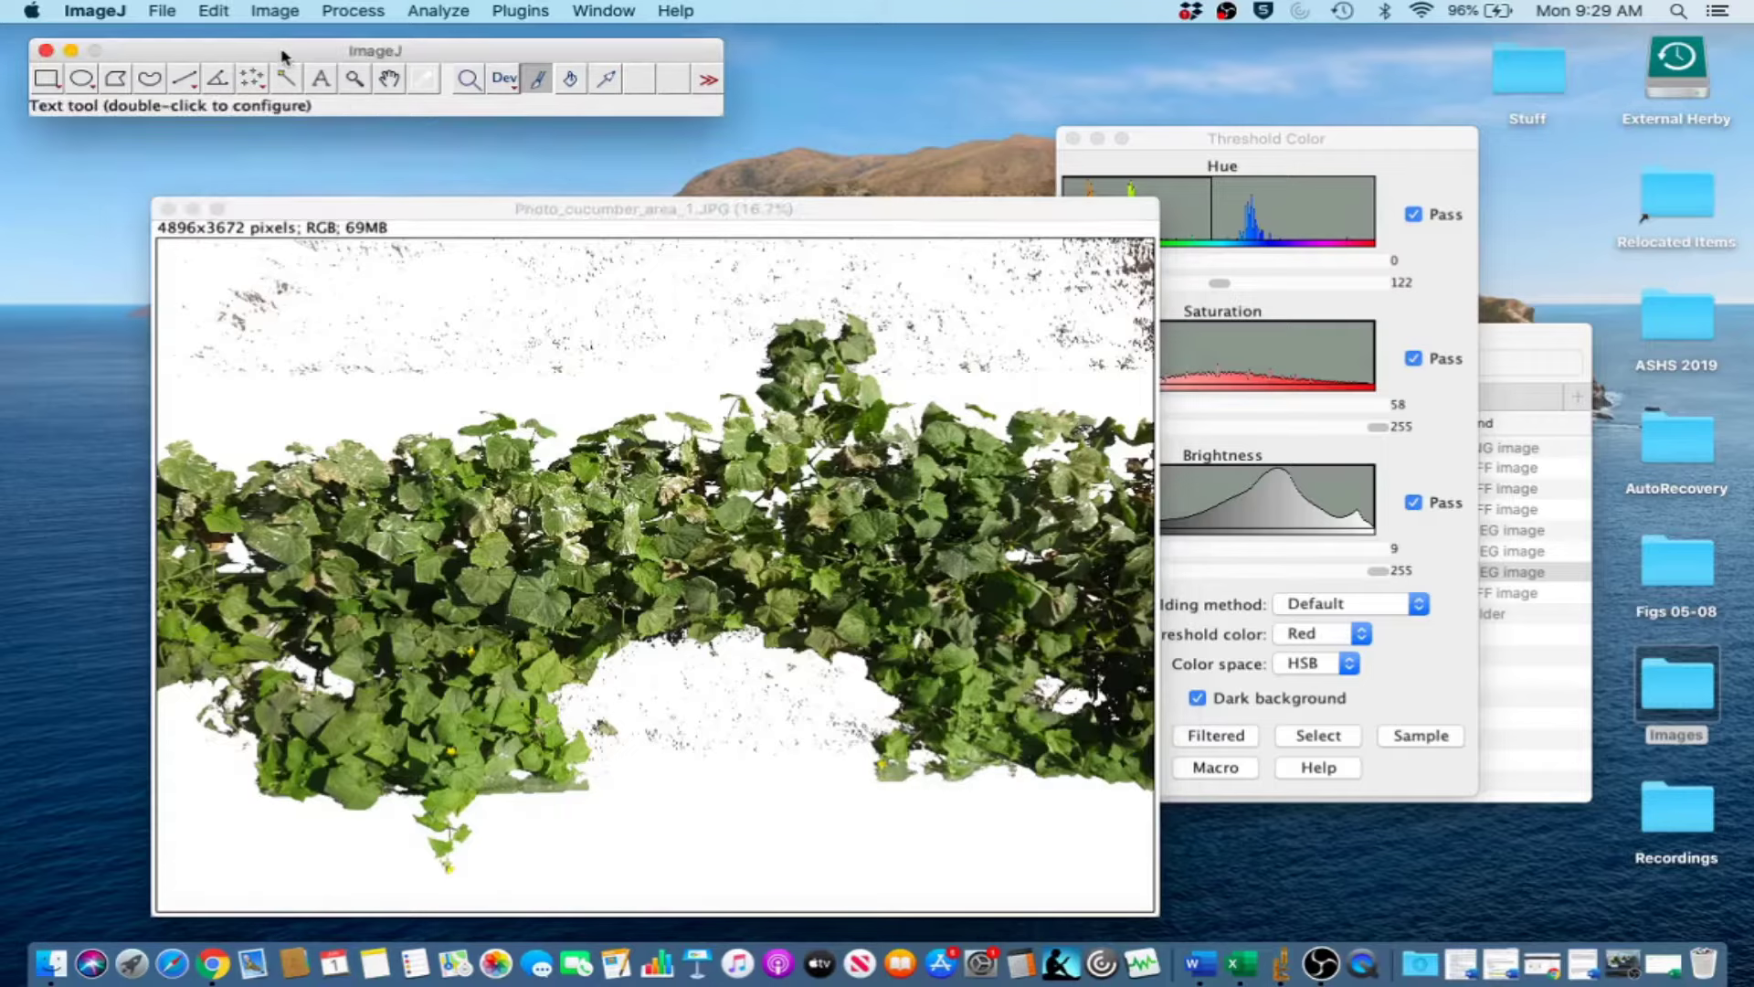
Outline the whole cucumber canopy with a freehand selection, clear the specks outside it, and remove the selection.
left_click(150, 78)
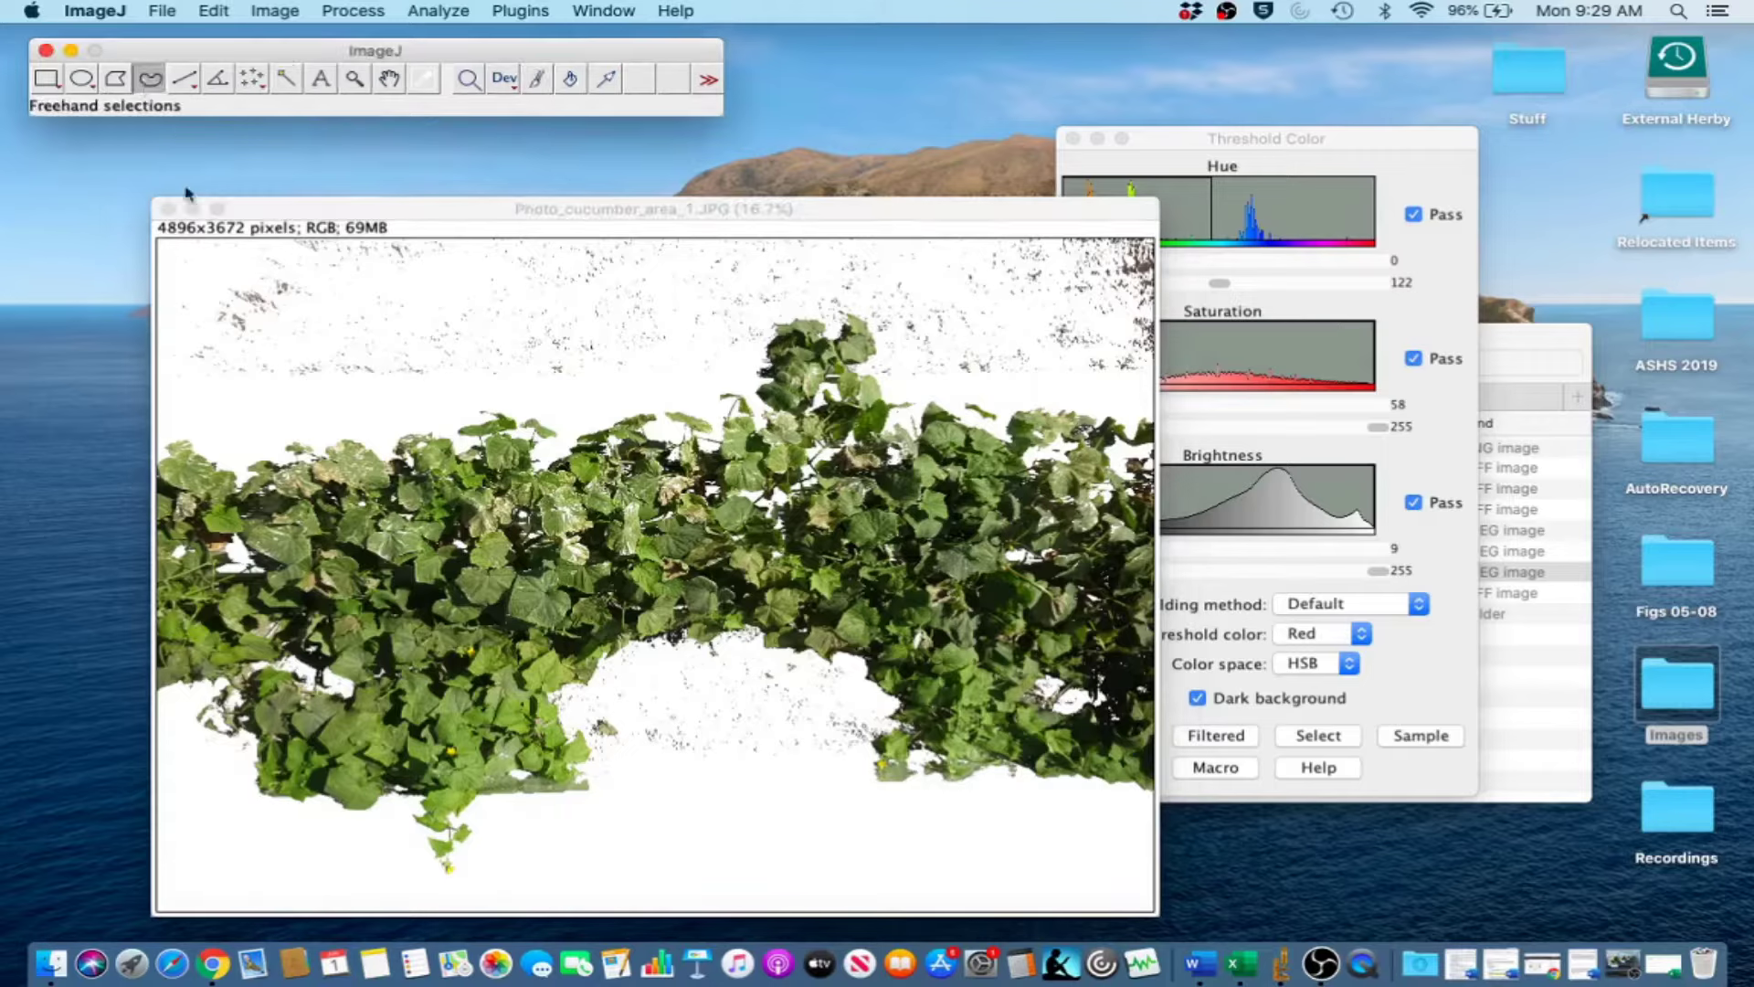
left_click(157, 411)
mouse_move(161, 409)
left_mouse_down()
mouse_move(458, 387)
mouse_move(542, 400)
mouse_move(649, 366)
mouse_move(699, 379)
mouse_move(795, 301)
mouse_move(878, 299)
mouse_move(915, 378)
mouse_move(1171, 399)
mouse_move(1219, 641)
mouse_move(1181, 834)
mouse_move(858, 832)
mouse_move(870, 717)
mouse_move(827, 680)
mouse_move(758, 664)
mouse_move(605, 689)
mouse_move(642, 729)
mouse_move(637, 760)
mouse_move(550, 846)
mouse_move(455, 891)
mouse_move(206, 818)
mouse_move(152, 705)
mouse_move(116, 403)
left_mouse_up()
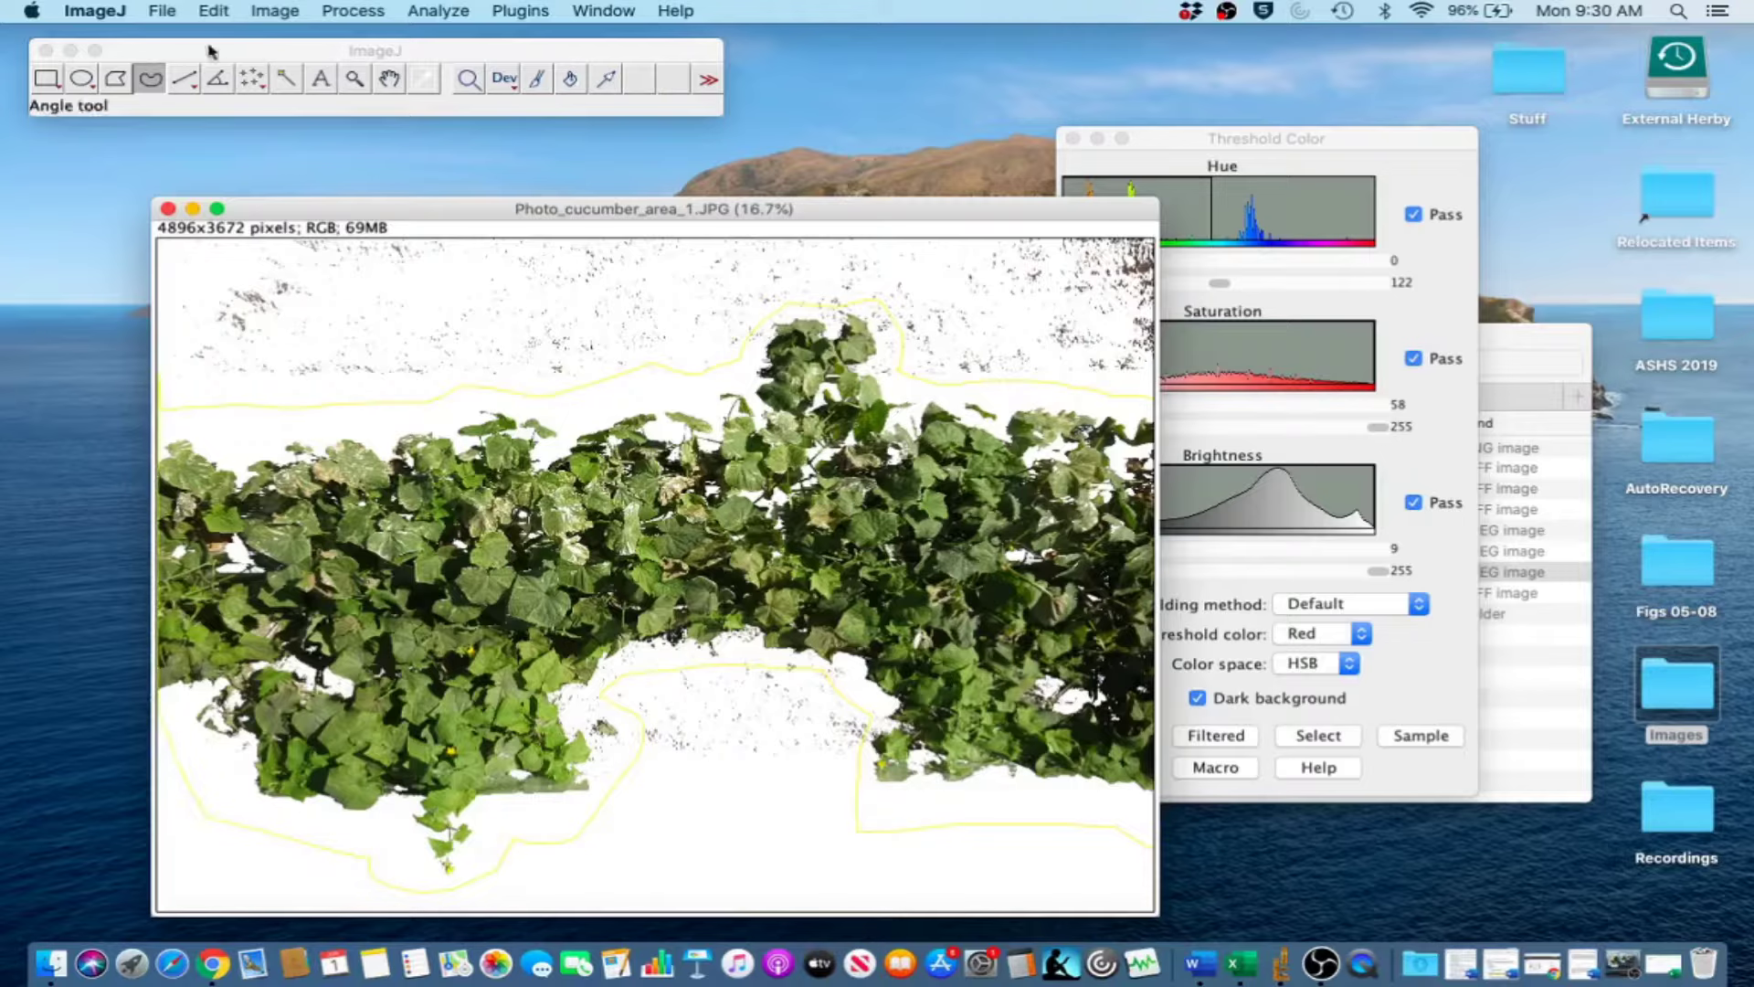
left_click(165, 9)
mouse_move(221, 7)
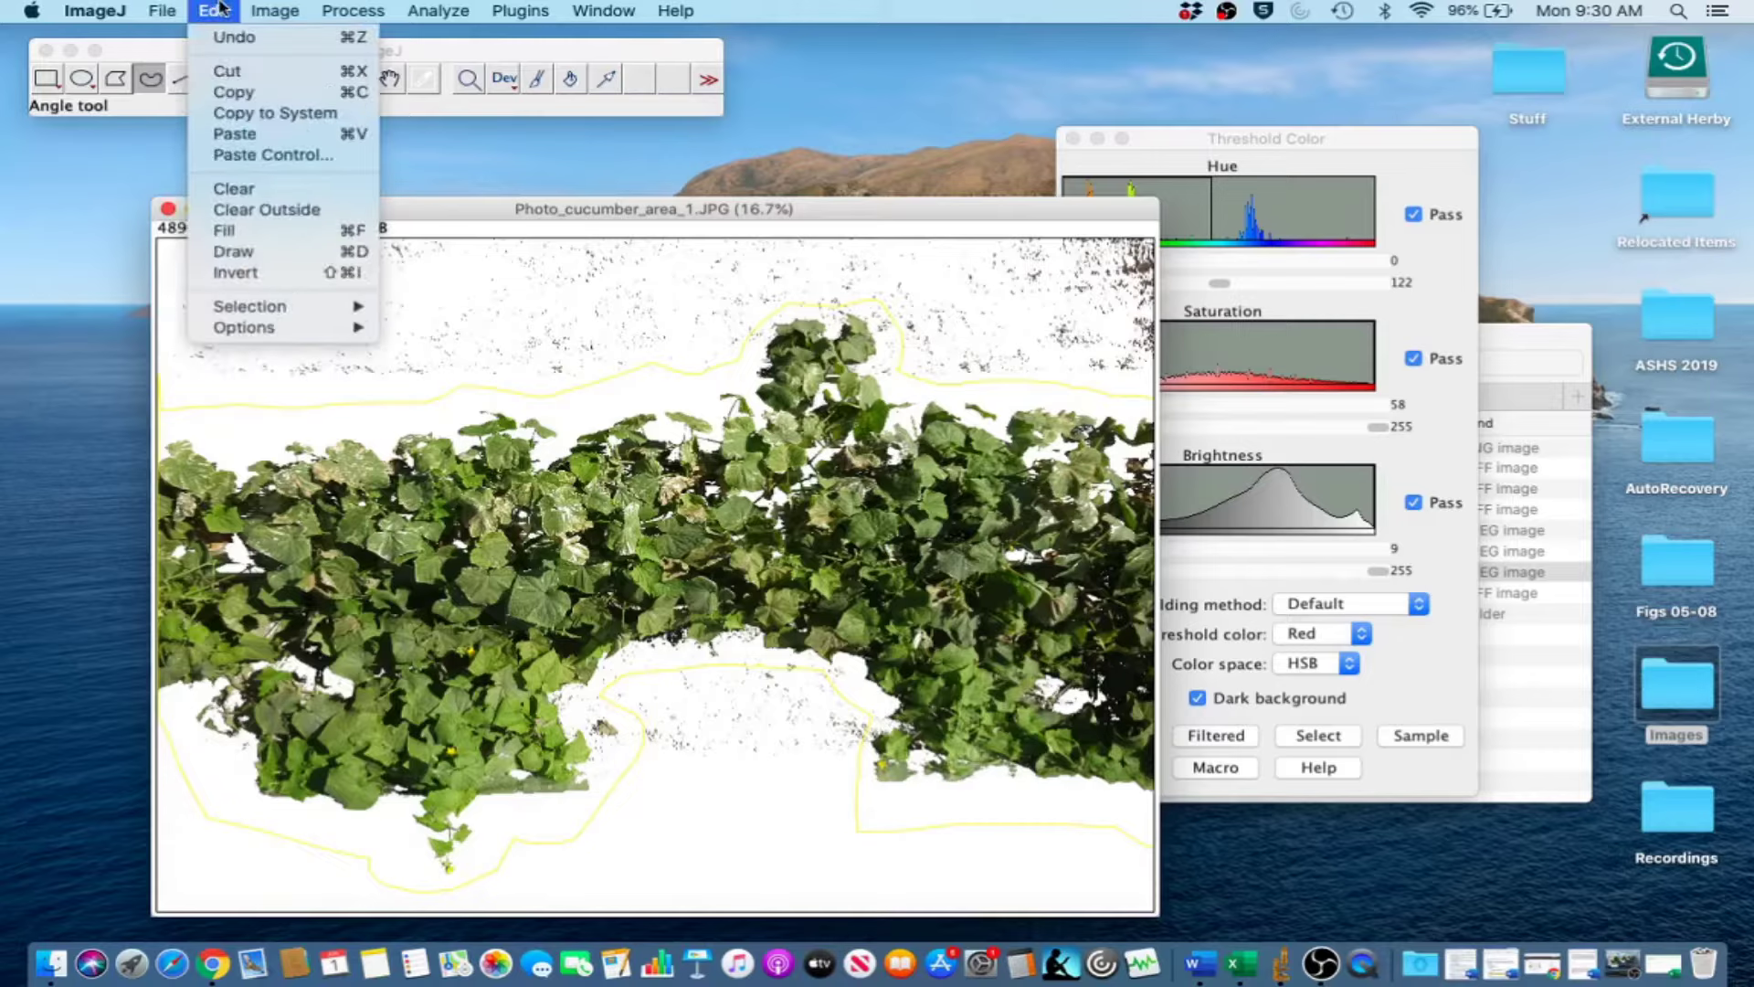
left_click(265, 209)
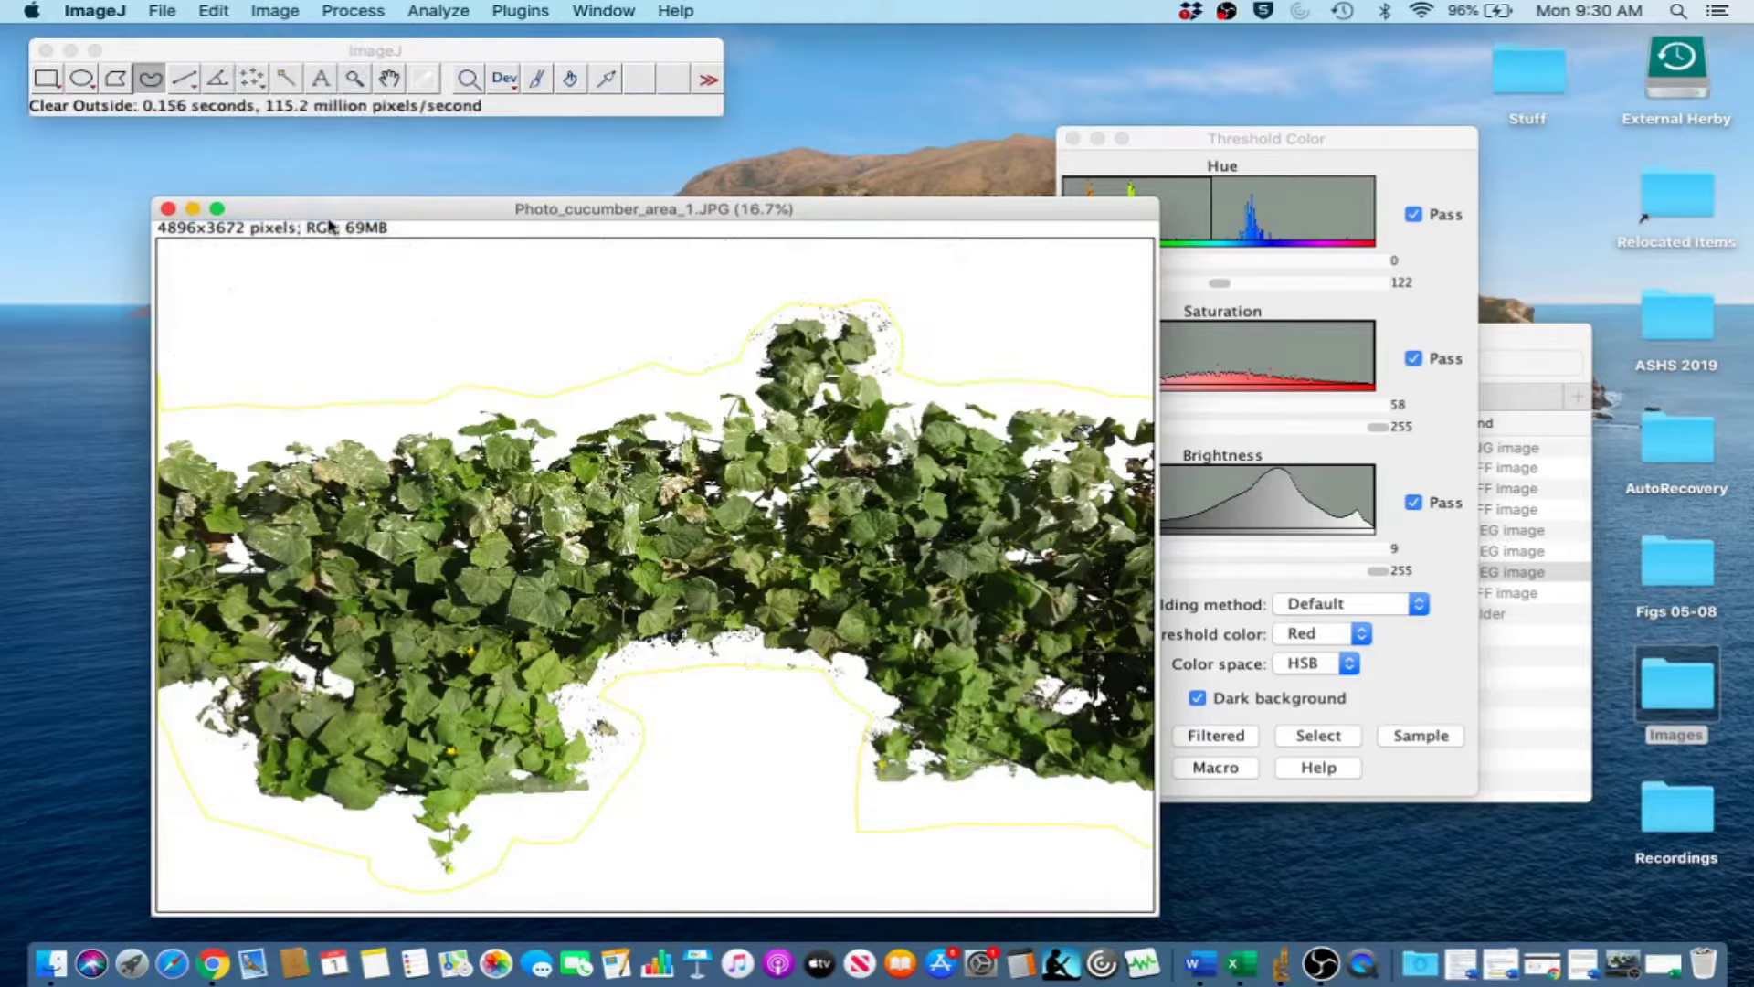
left_click(420, 289)
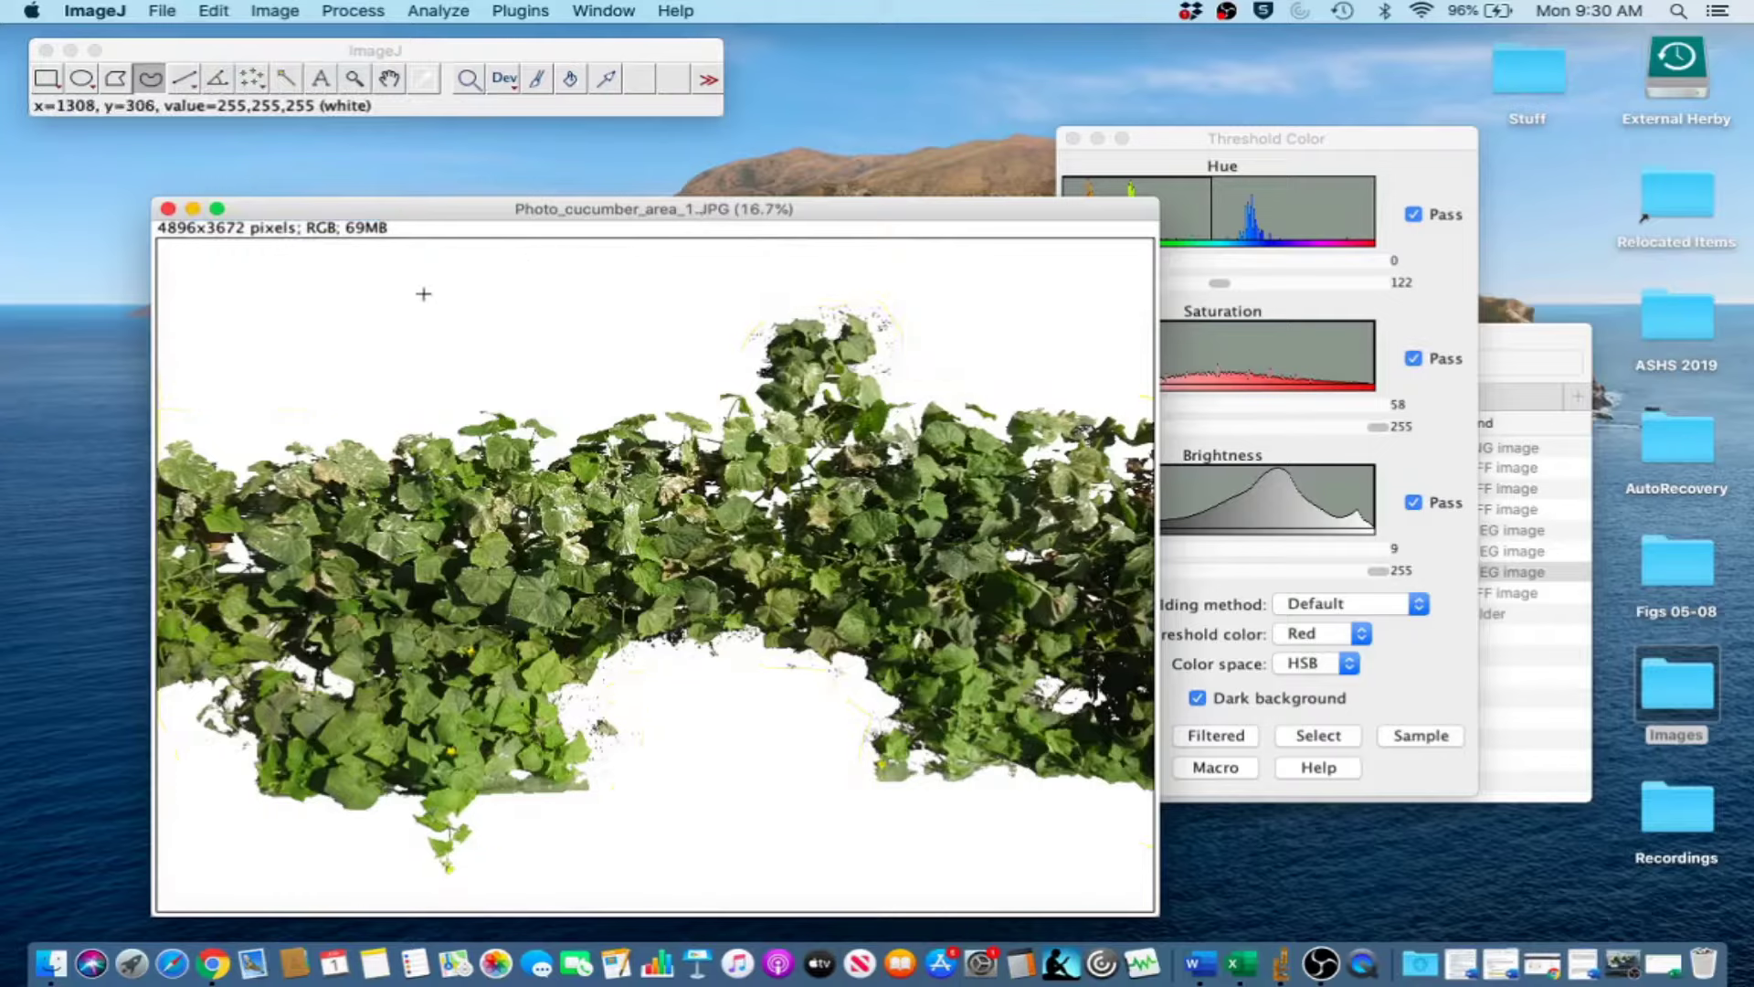
Paint over the remaining soil specks around the tallest part of the canopy with the white Paintbrush.
left_click(538, 78)
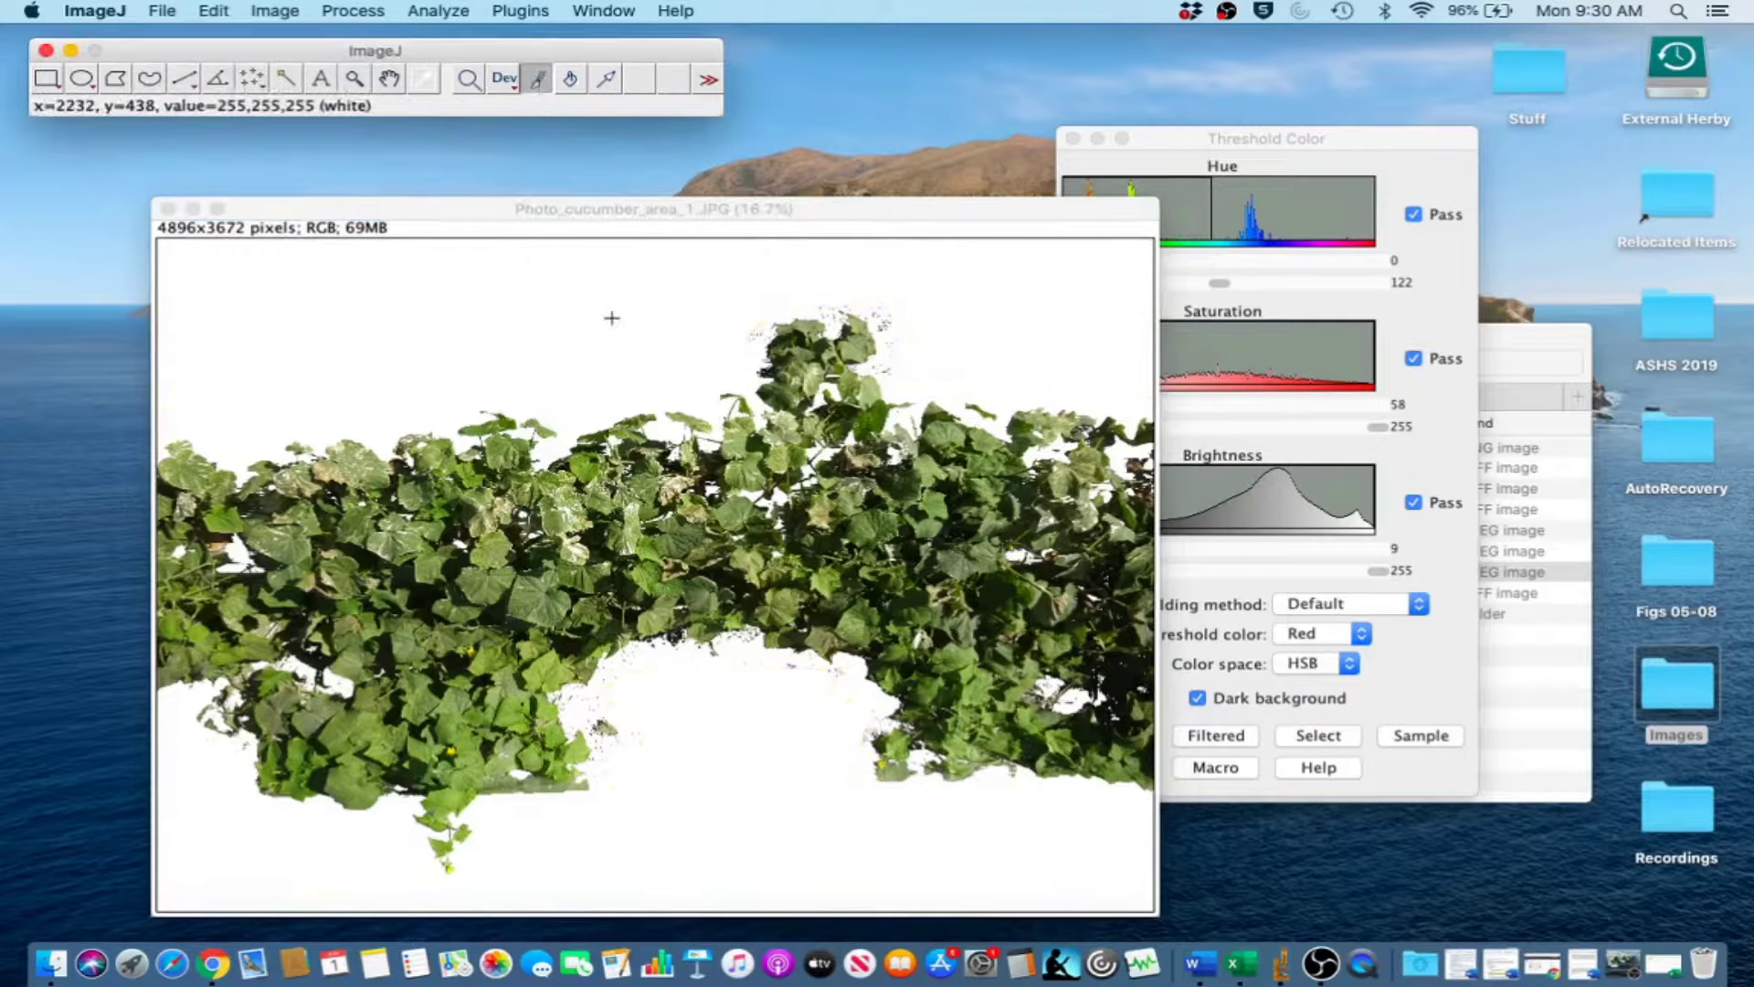
left_click(753, 341)
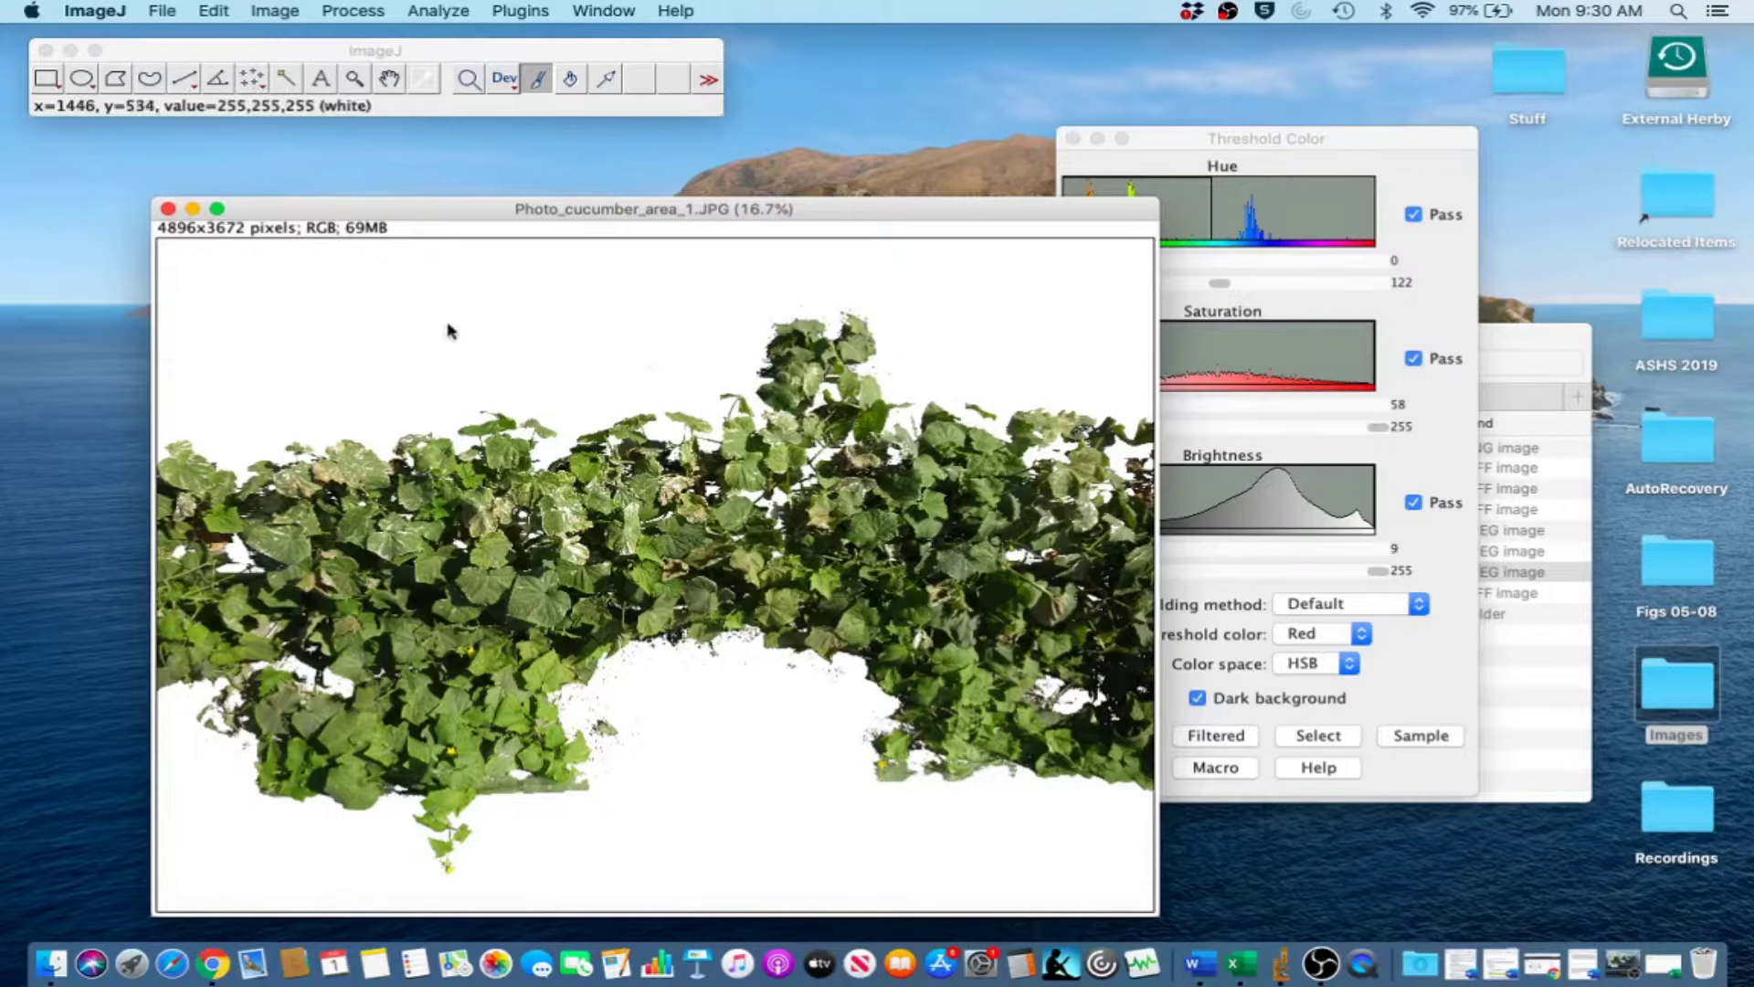
Remove dark outliers from the canopy photo with a radius of 5.0 pixels and a threshold of 50, with the preview on.
left_click(371, 45)
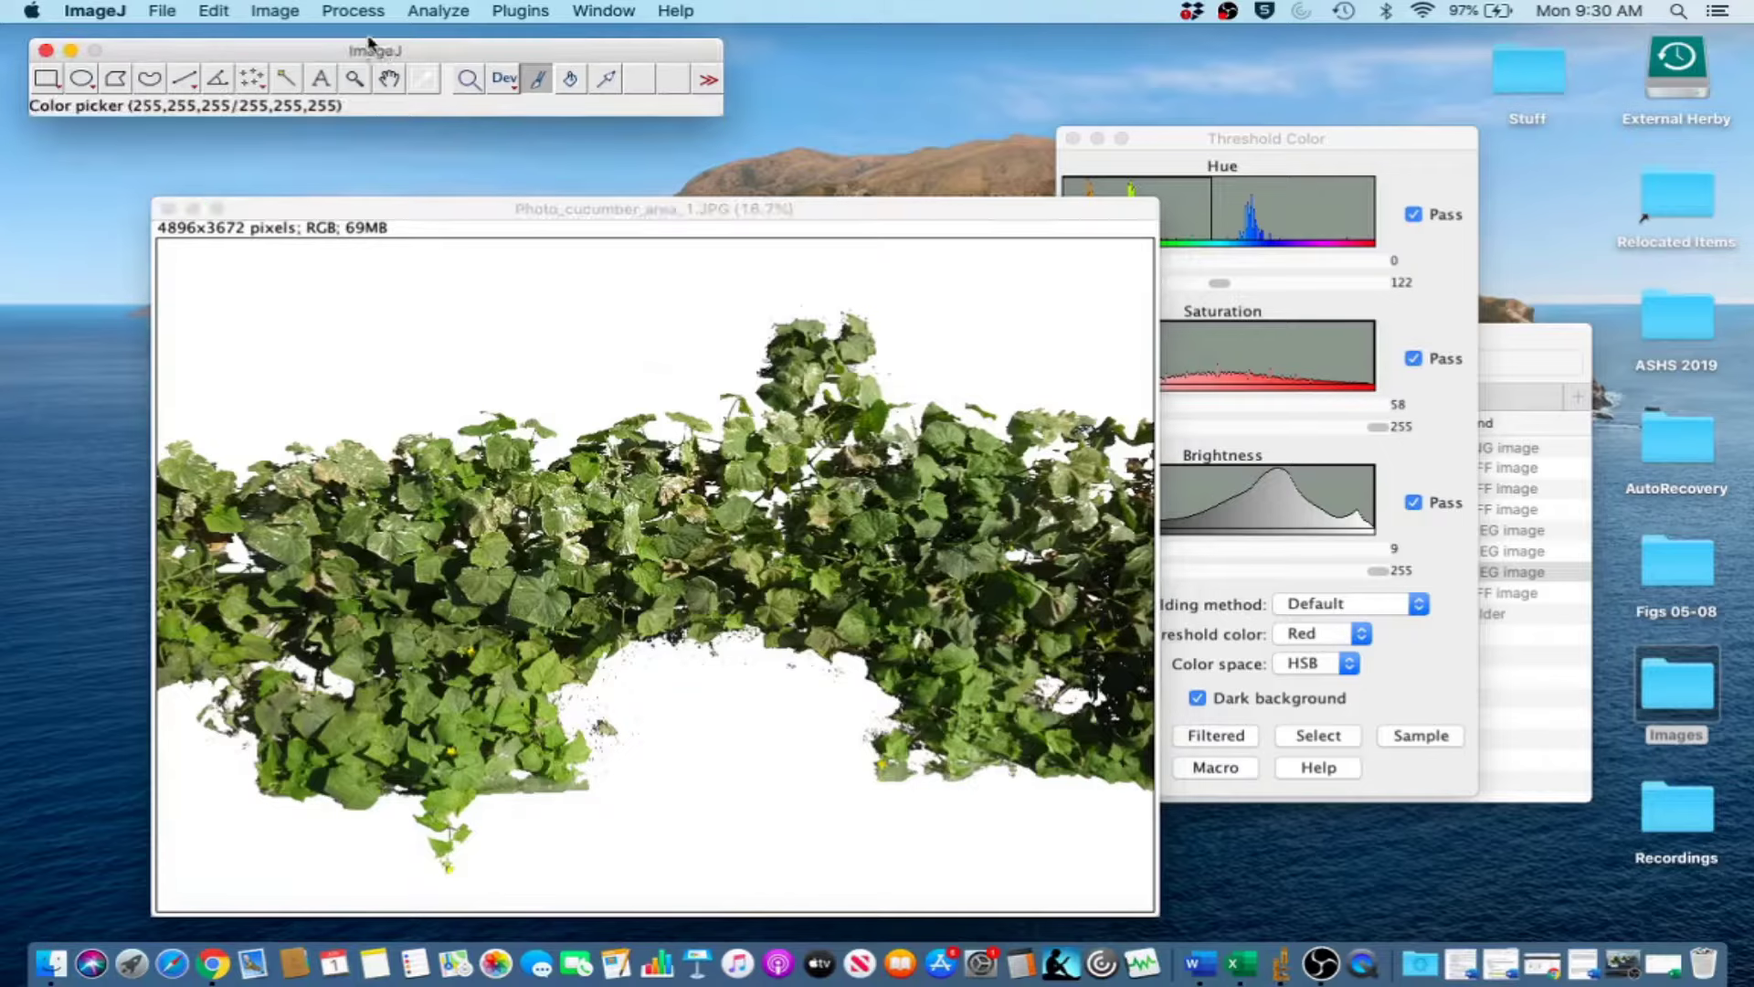
left_click(353, 11)
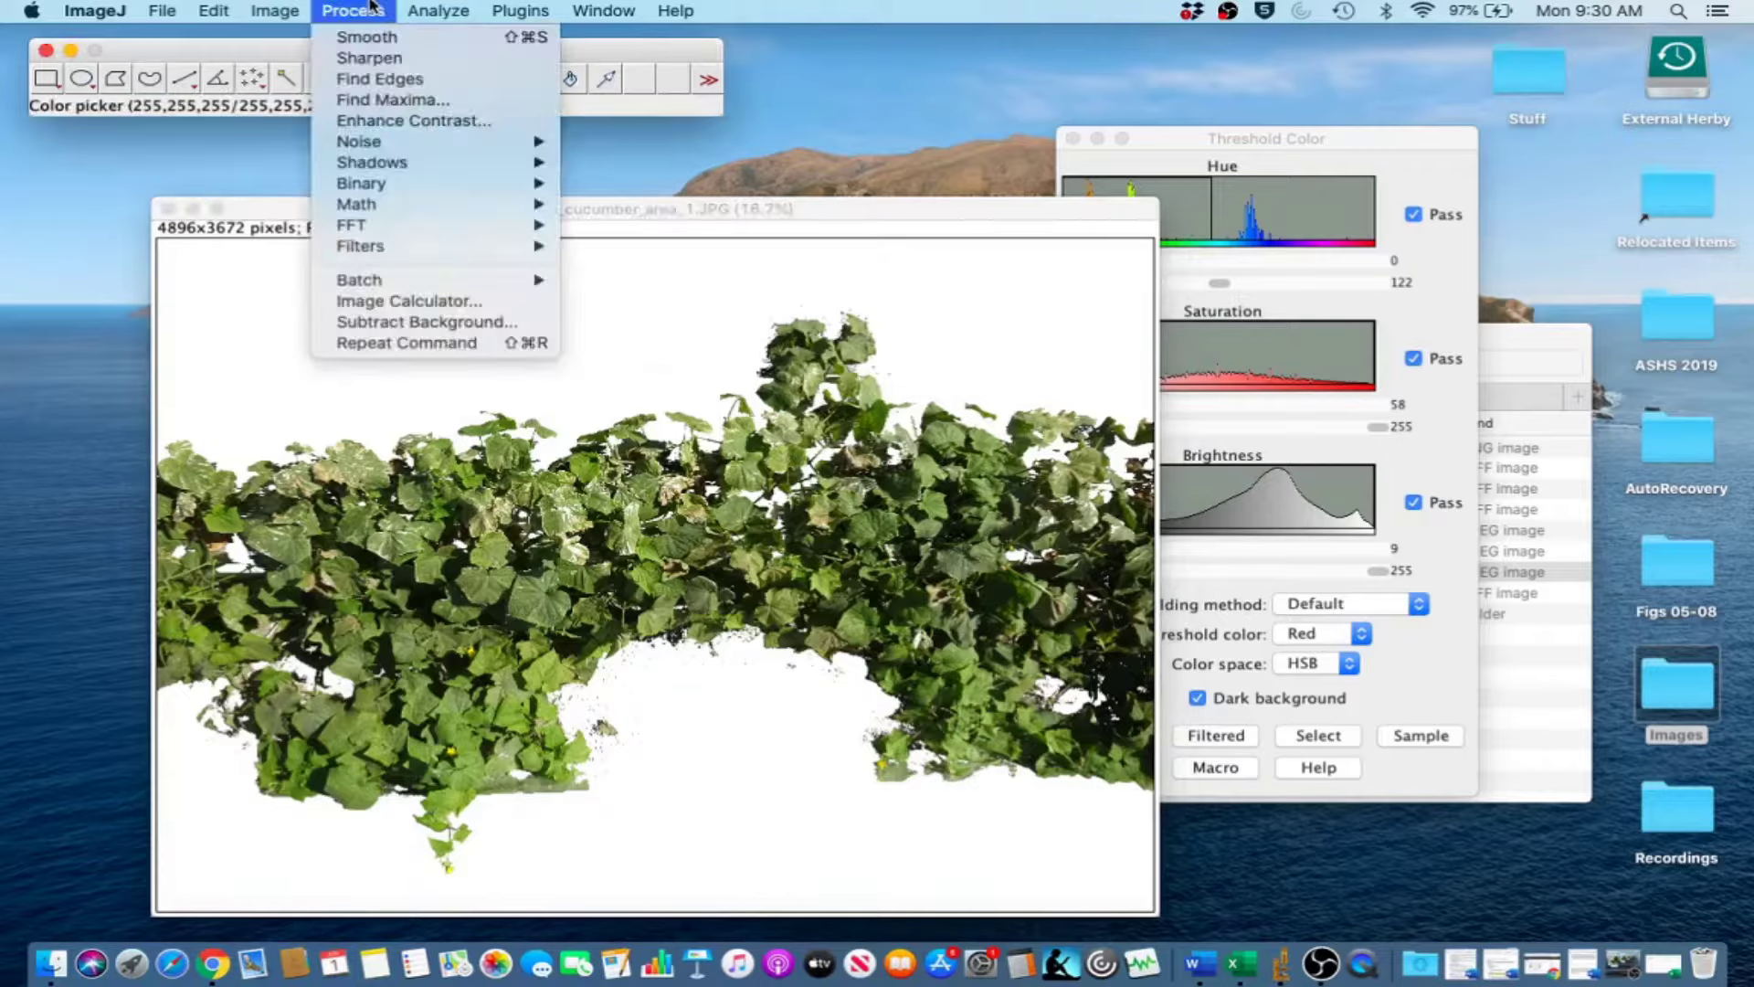
mouse_move(393, 144)
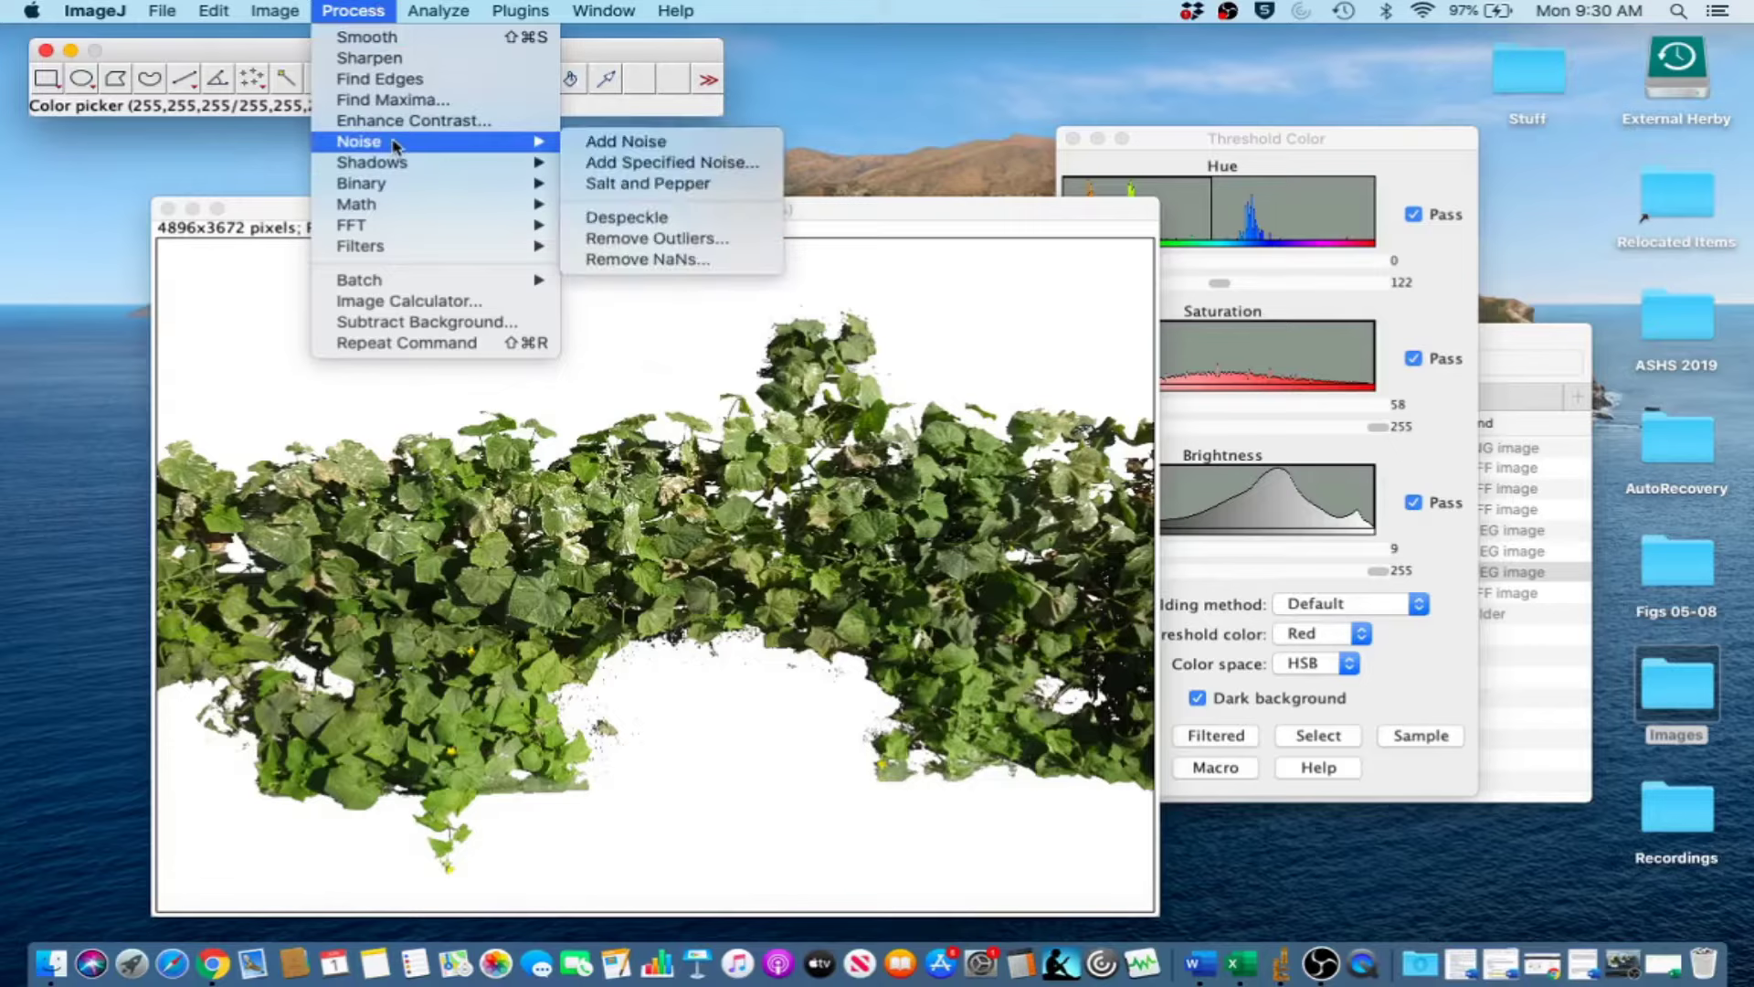
left_click(620, 239)
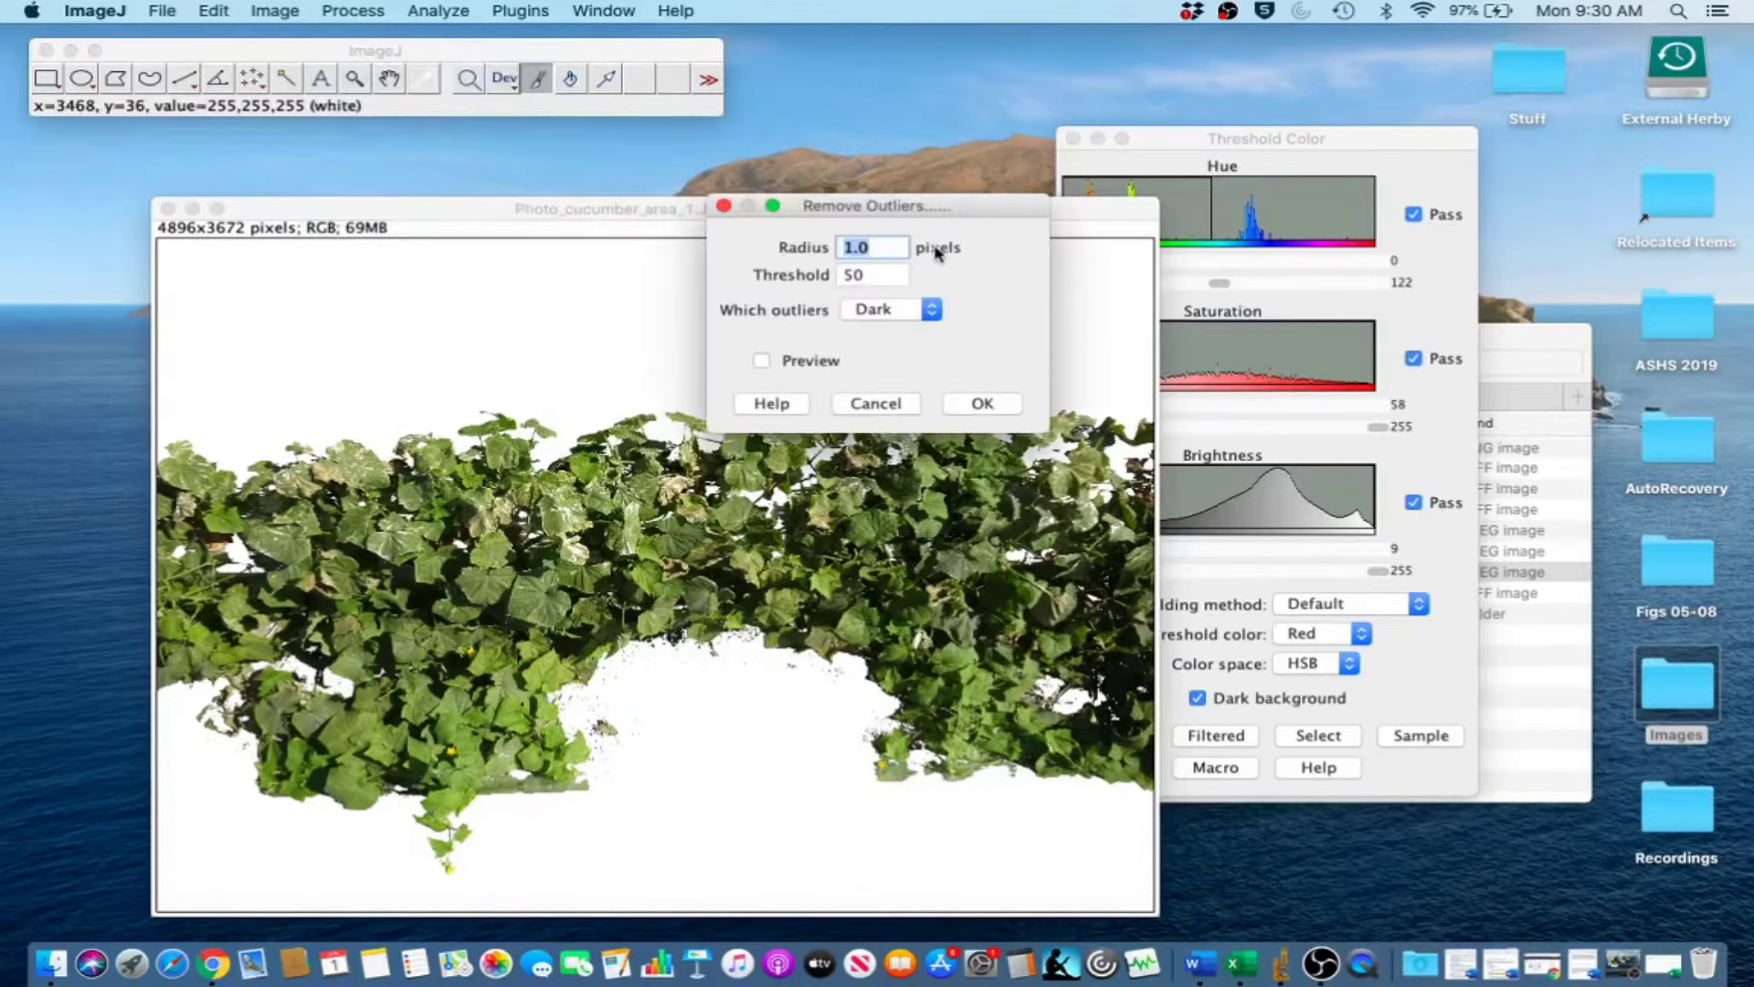
left_click_drag(872, 209, 1424, 230)
left_click(1309, 381)
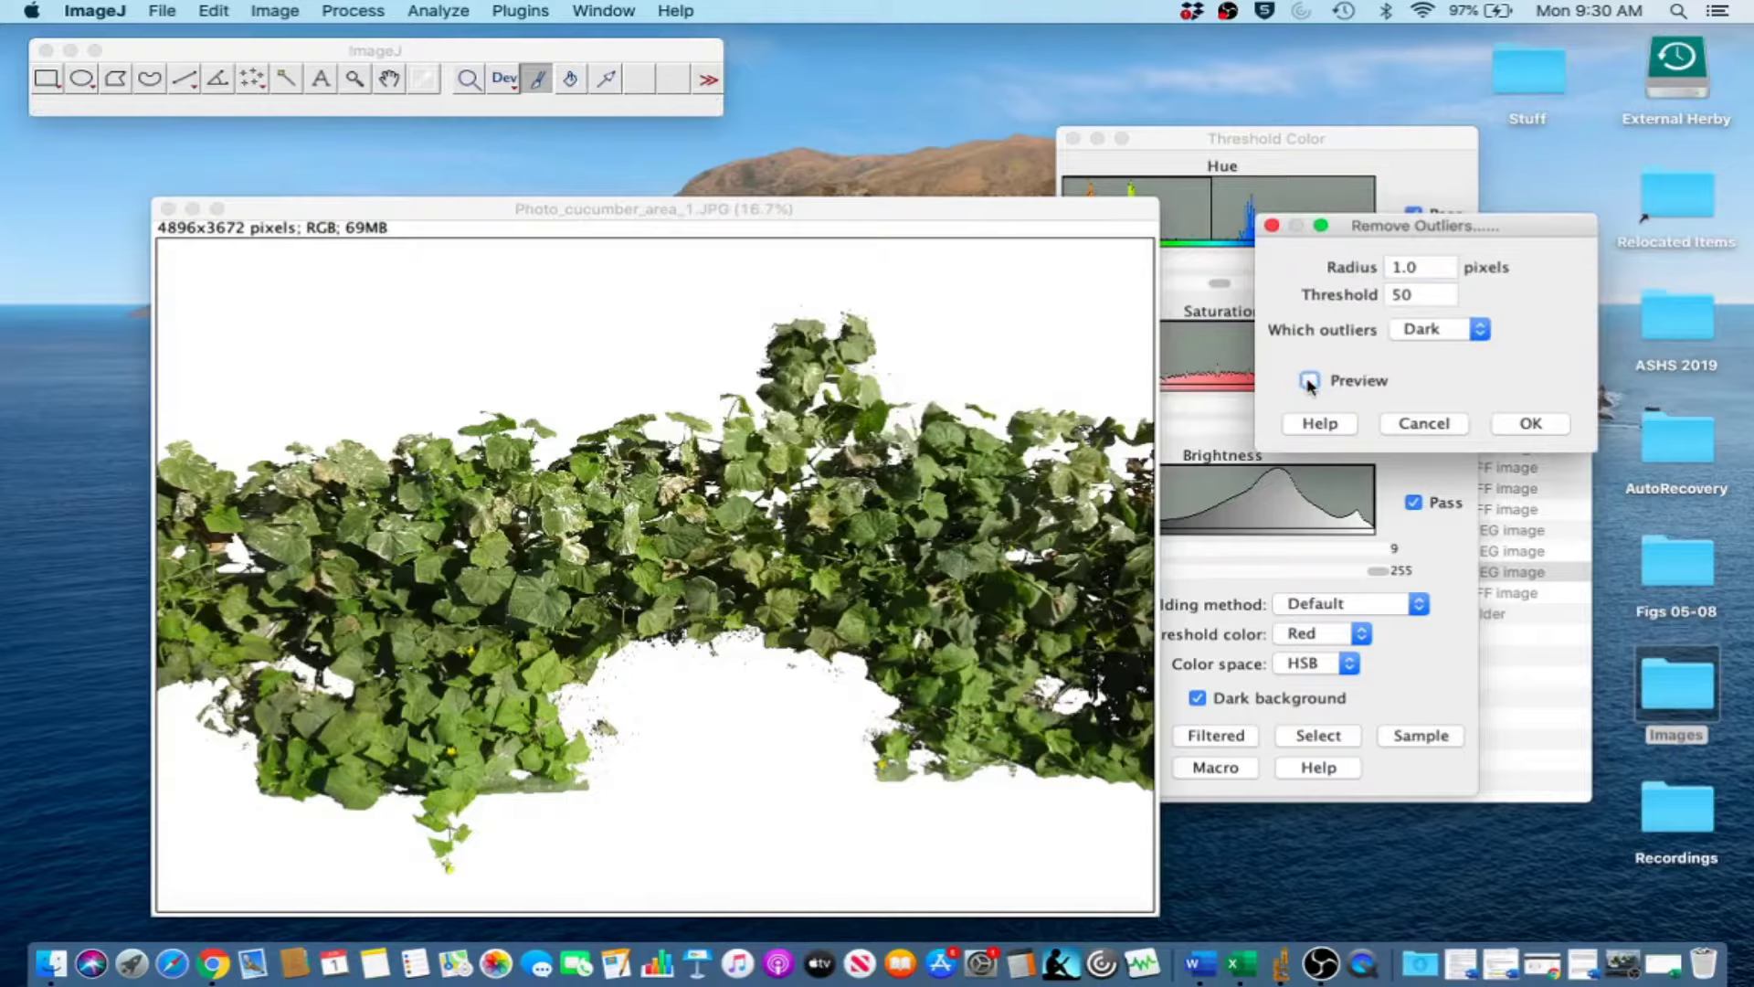
left_click(1309, 381)
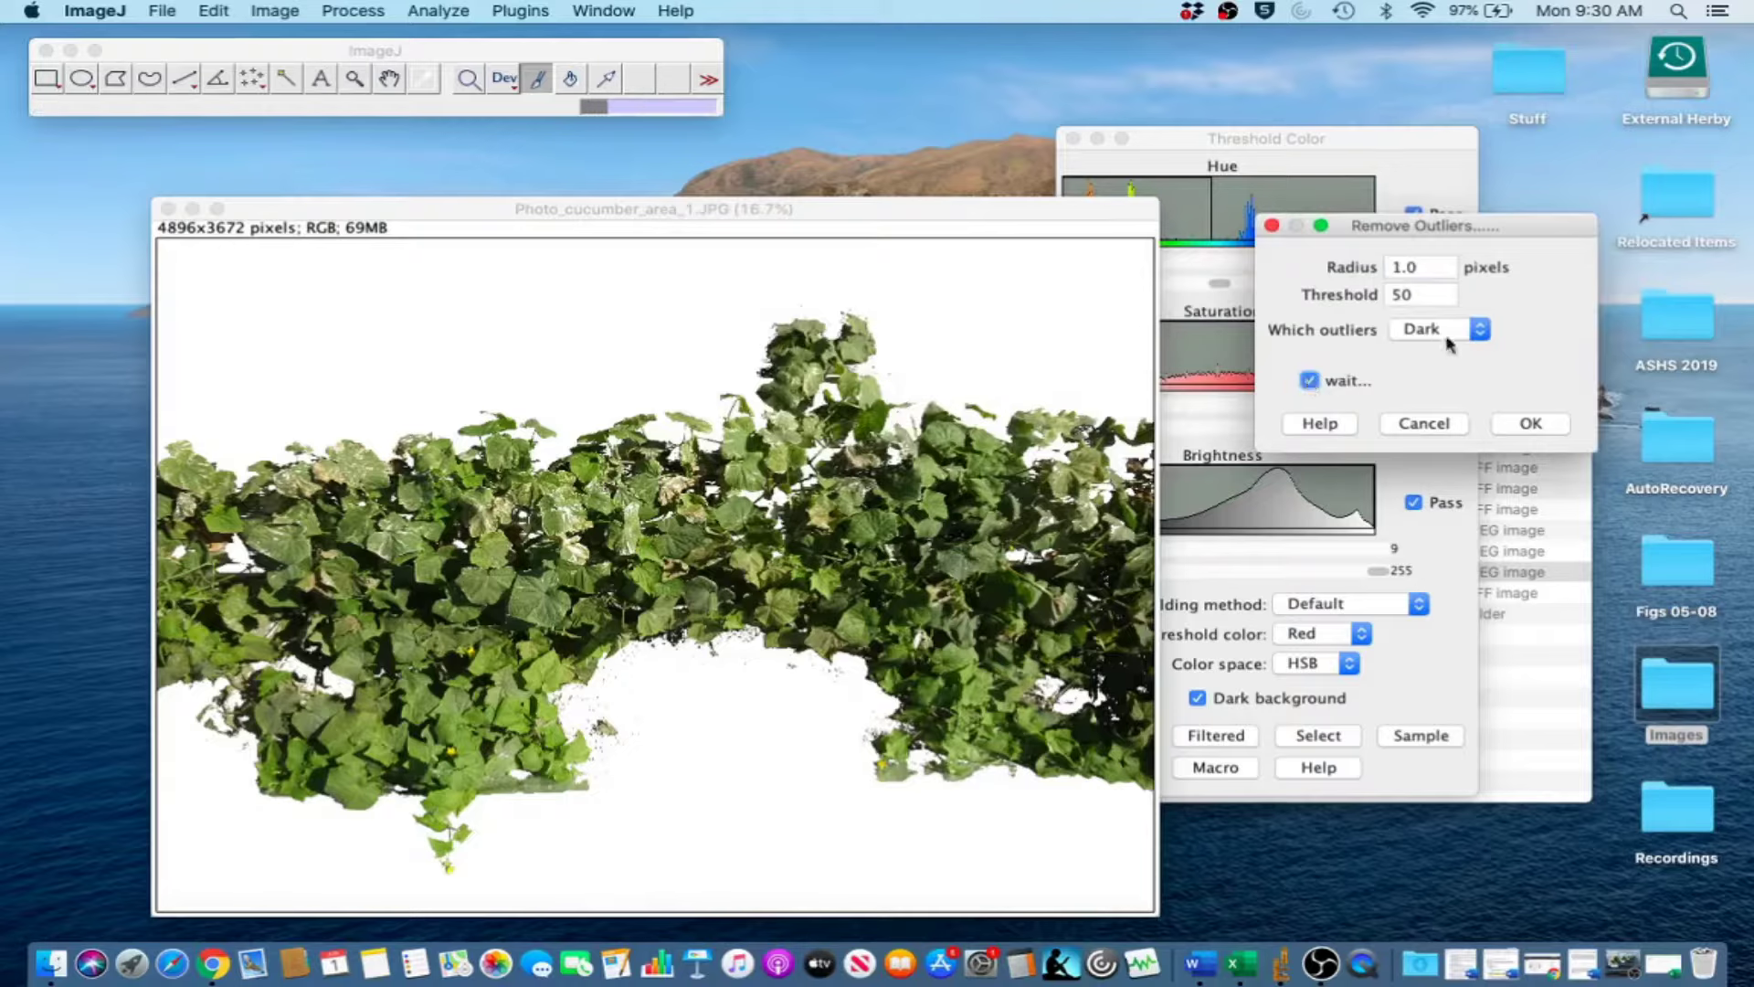
left_click(1398, 267)
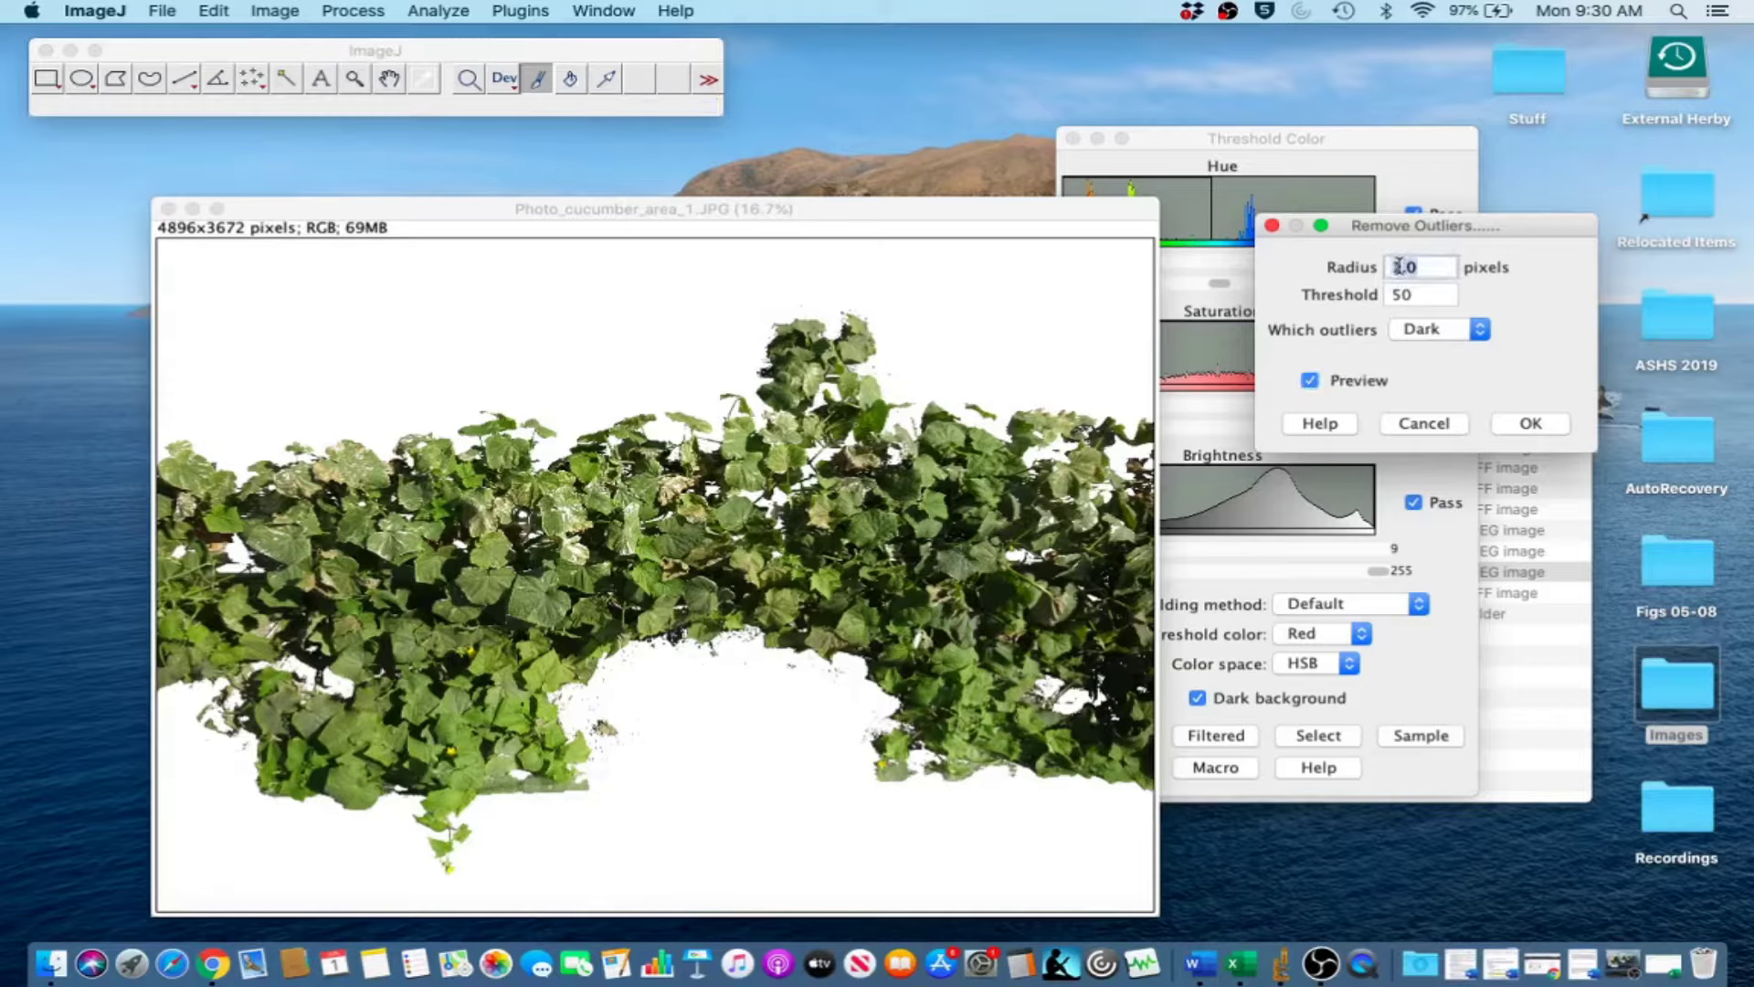
key("BackSpace")
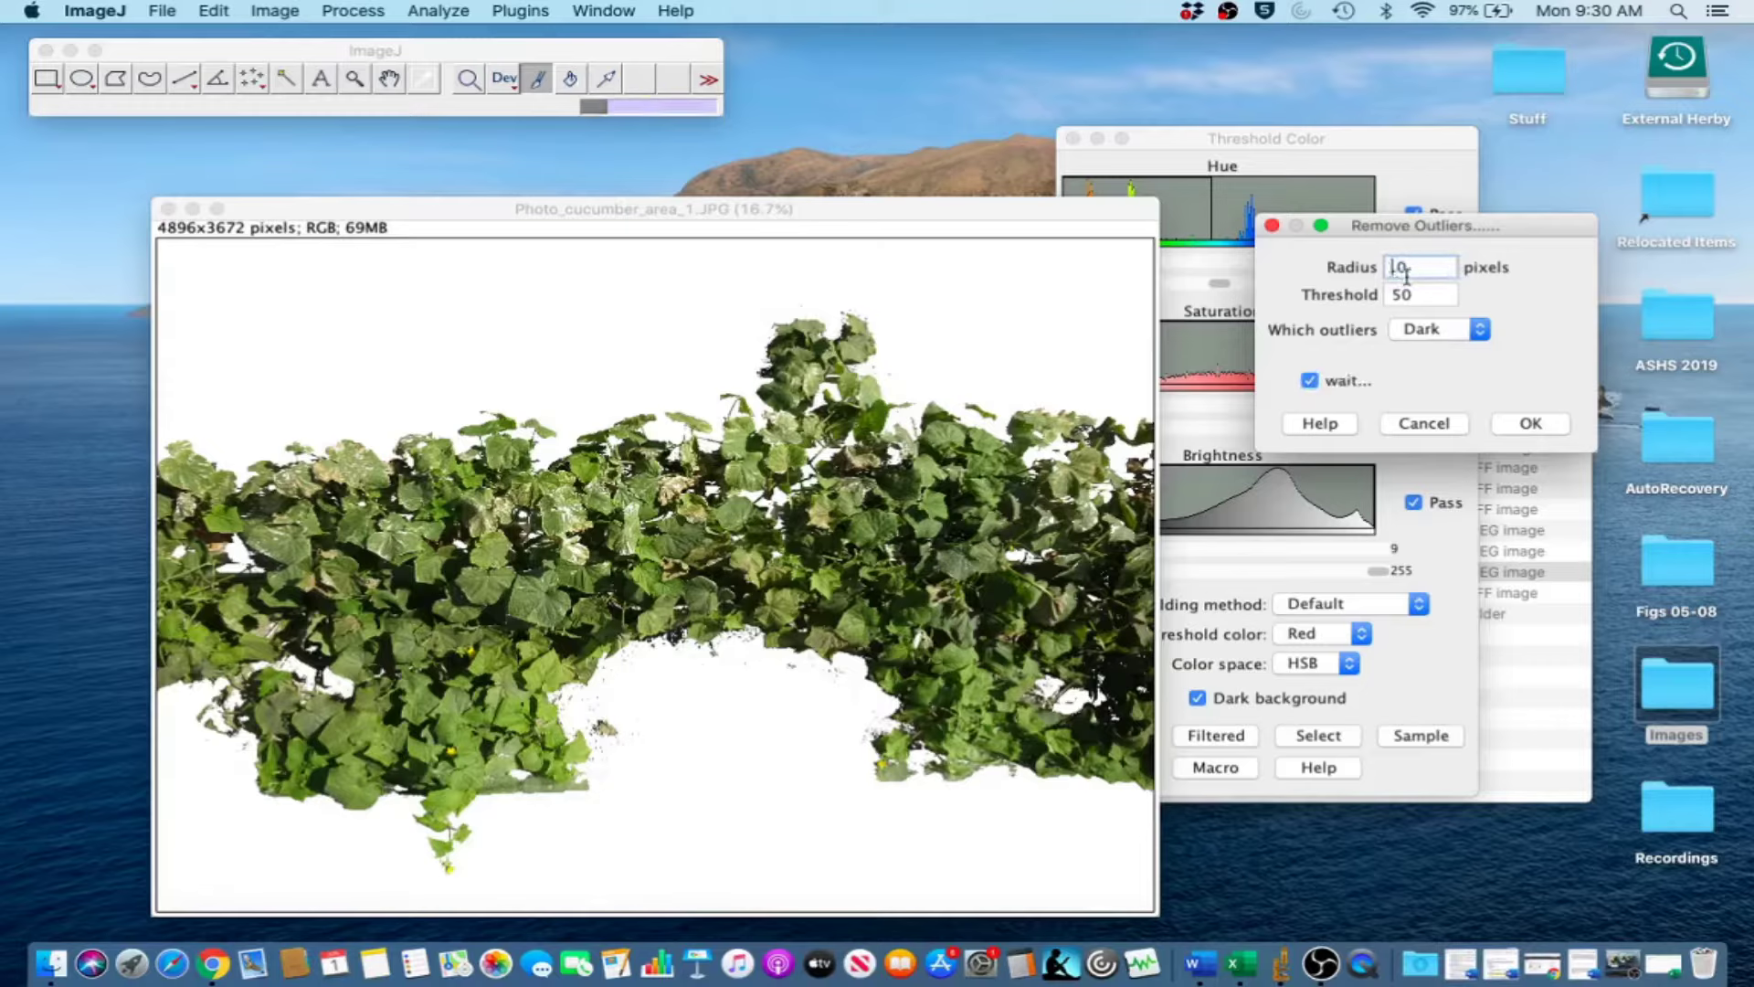
type("5.")
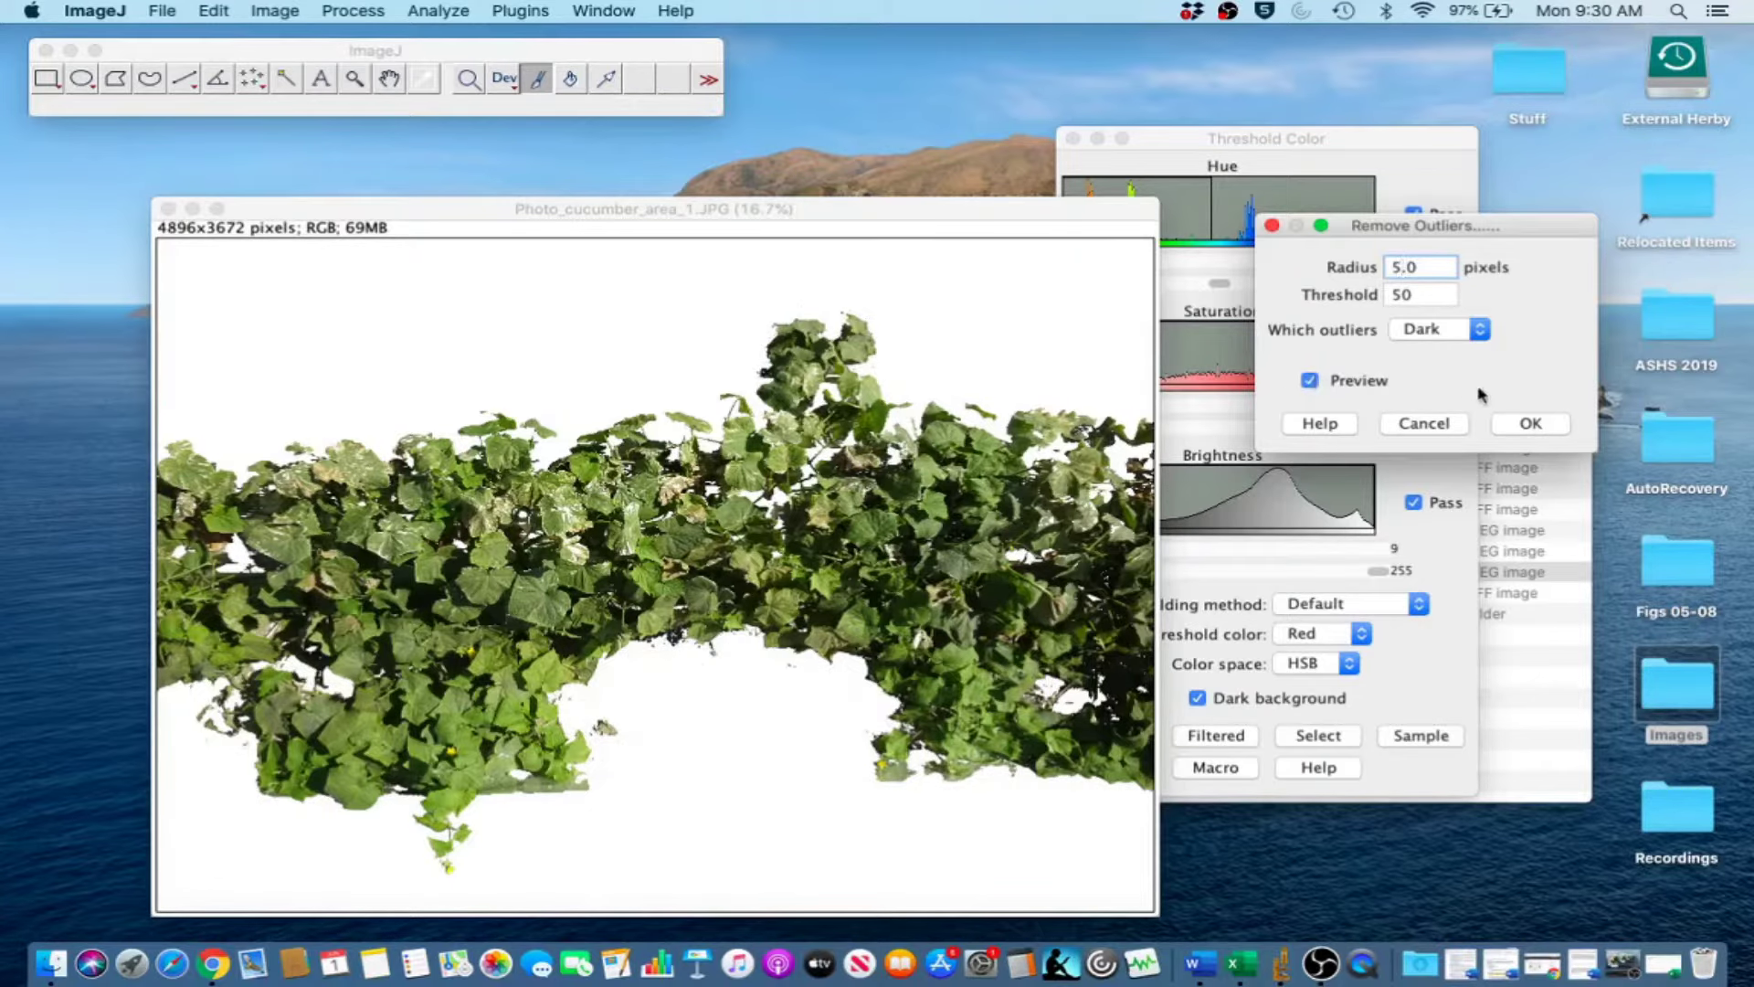
left_click(1531, 423)
Save the cleaned canopy photo as a TIFF named Photo_cucumber_area_1-no-background.tif in the Images folder.
left_click_drag(509, 209, 516, 201)
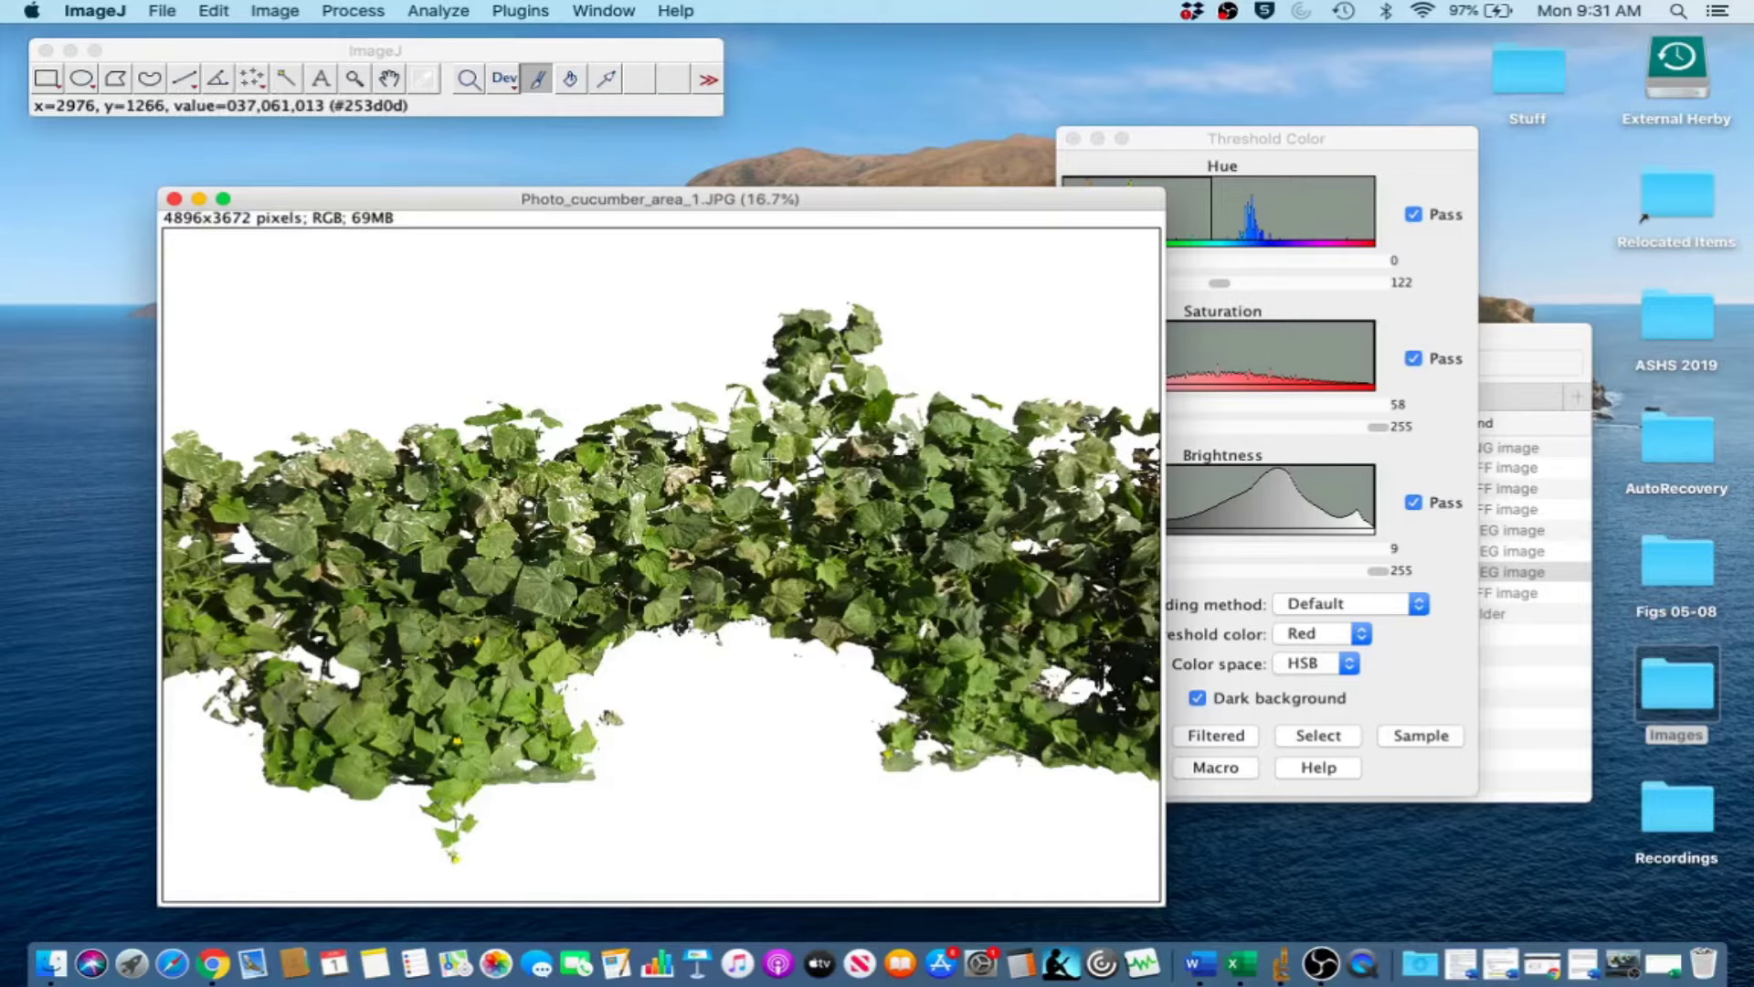
left_click(167, 10)
mouse_move(238, 259)
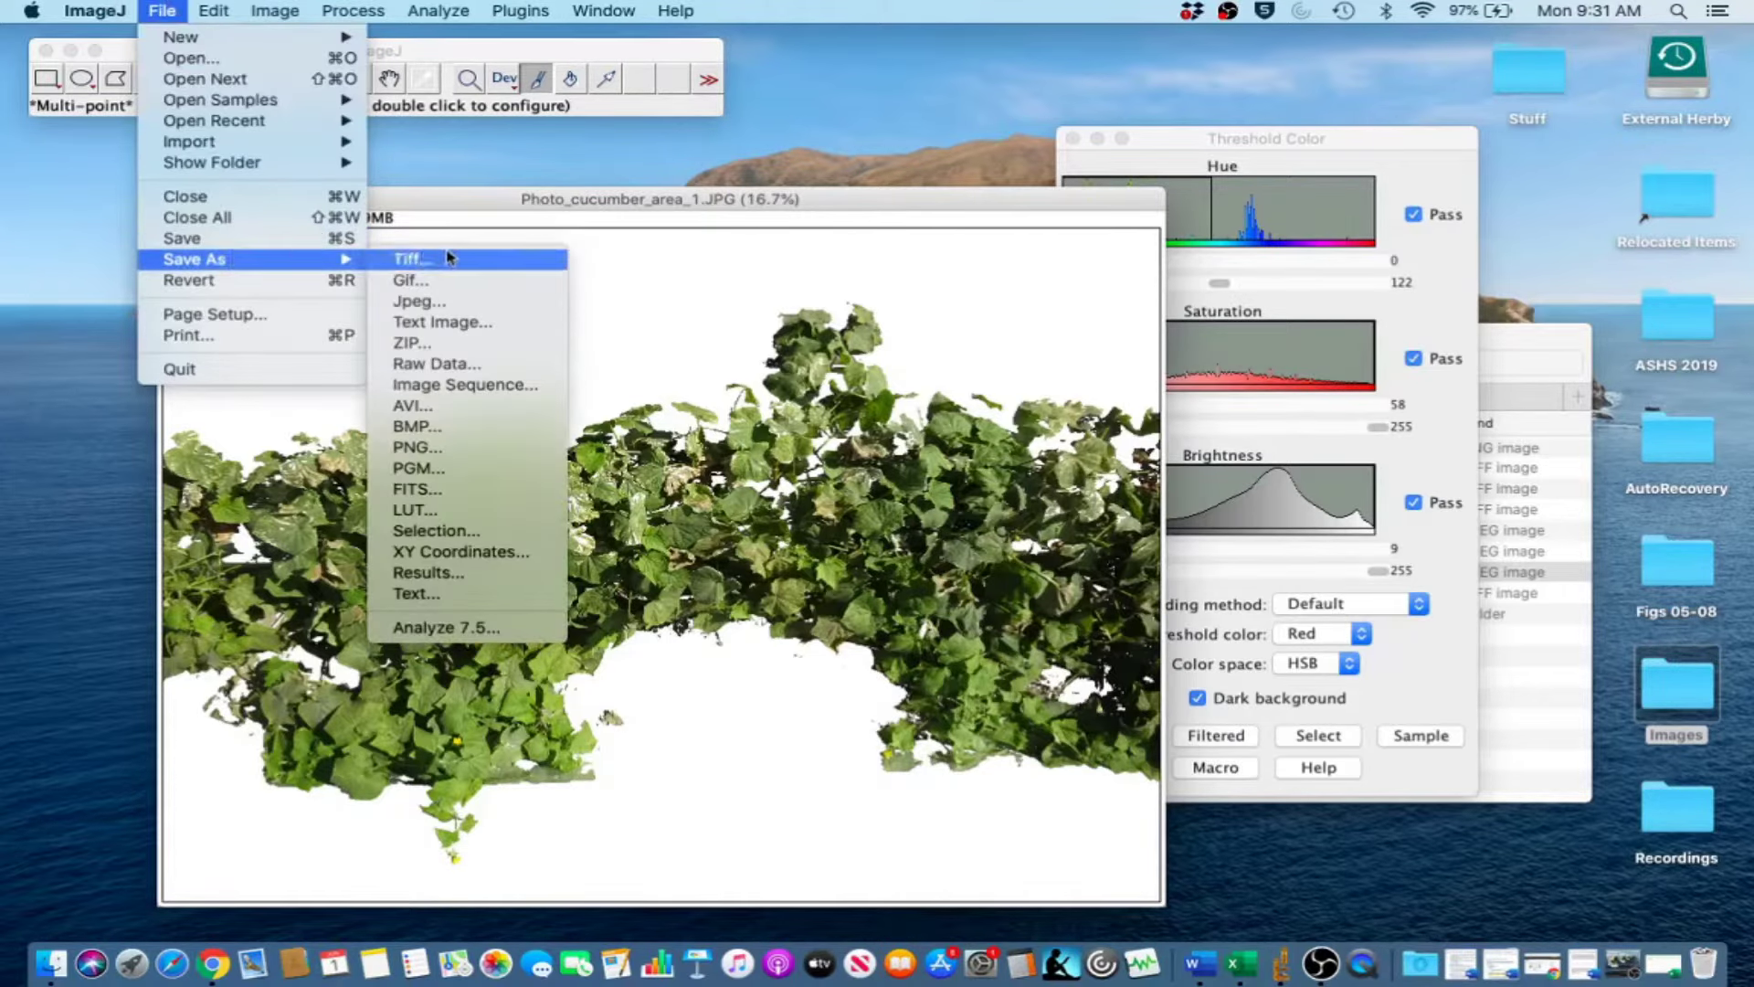
left_click(413, 260)
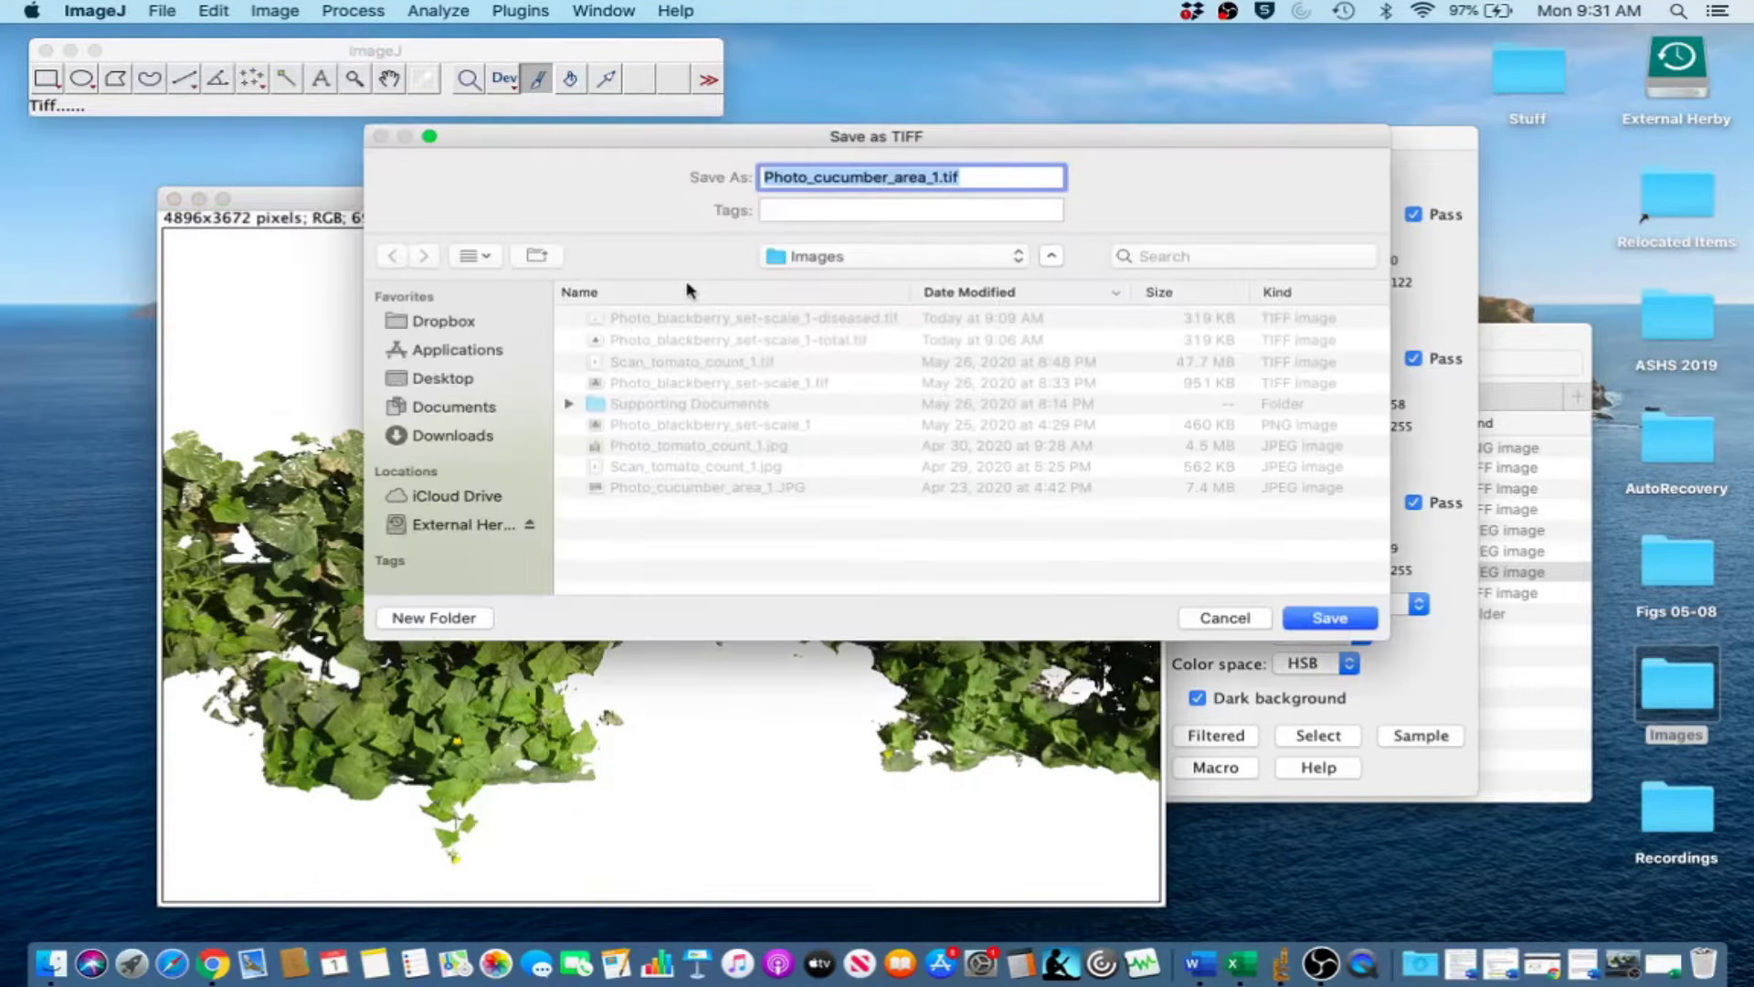
left_click(941, 177)
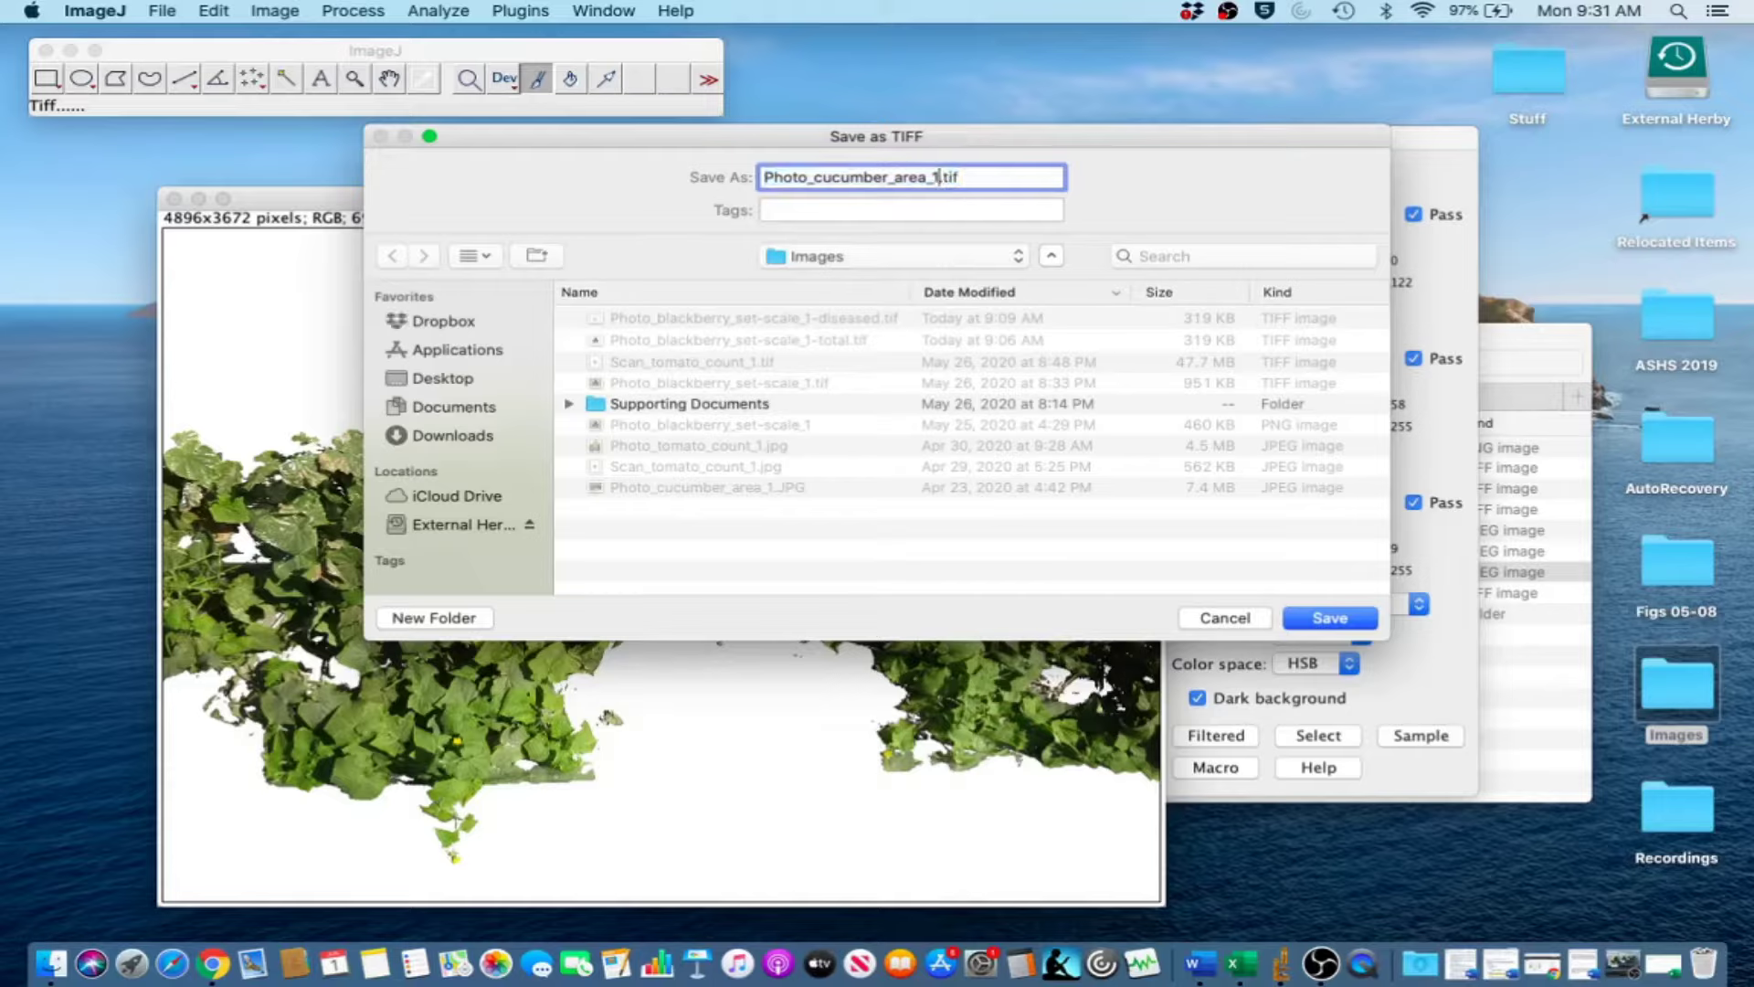
type("-no-background")
left_click(1353, 617)
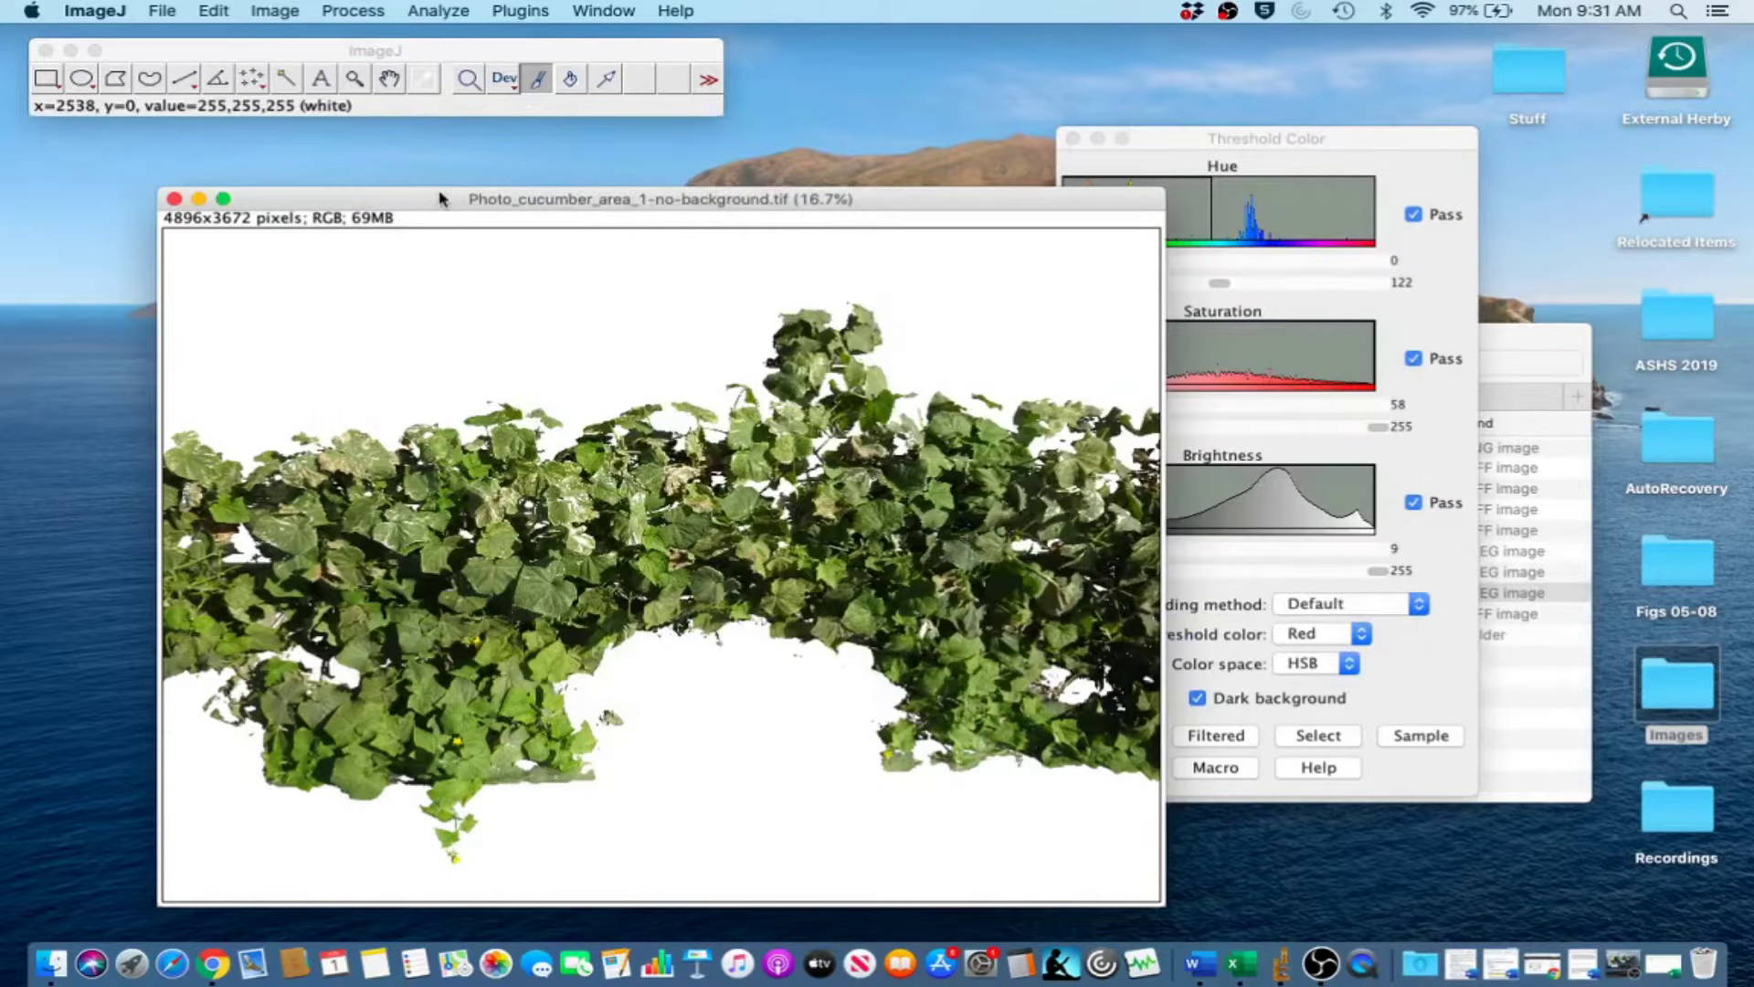
Close the canopy image and reopen Photo_cucumber_area_1-no-background.tif in ImageJ from the Images folder.
left_click(174, 199)
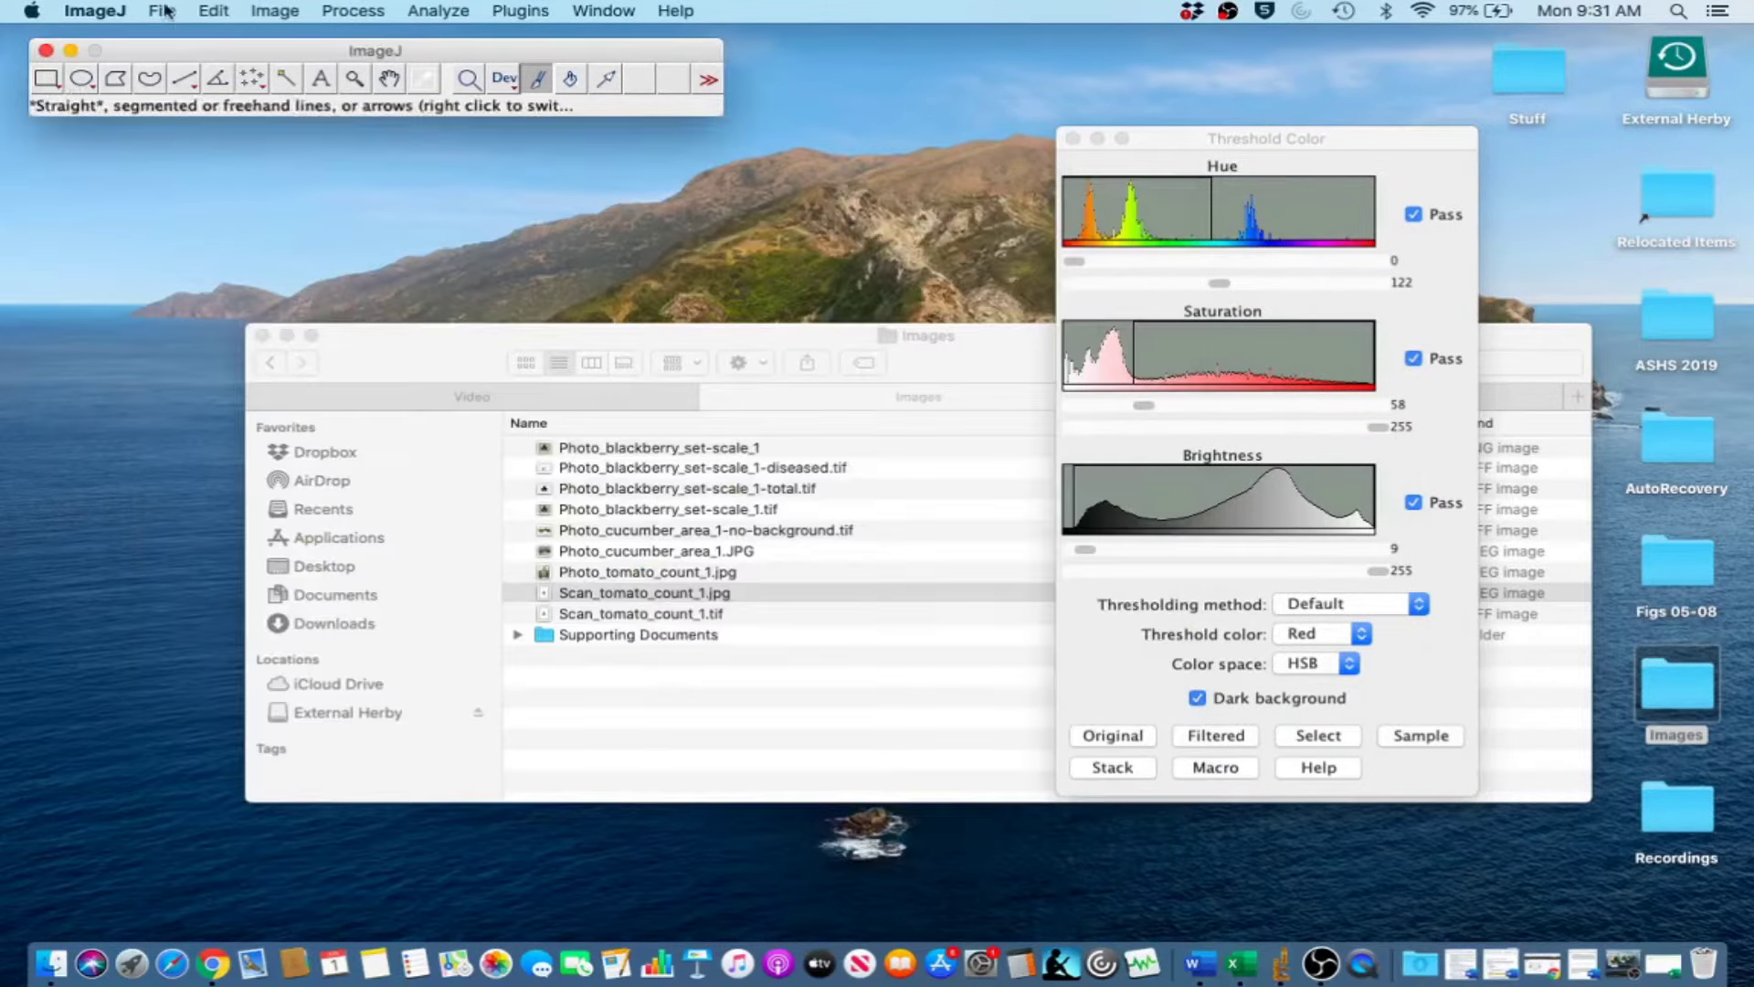
left_click(163, 11)
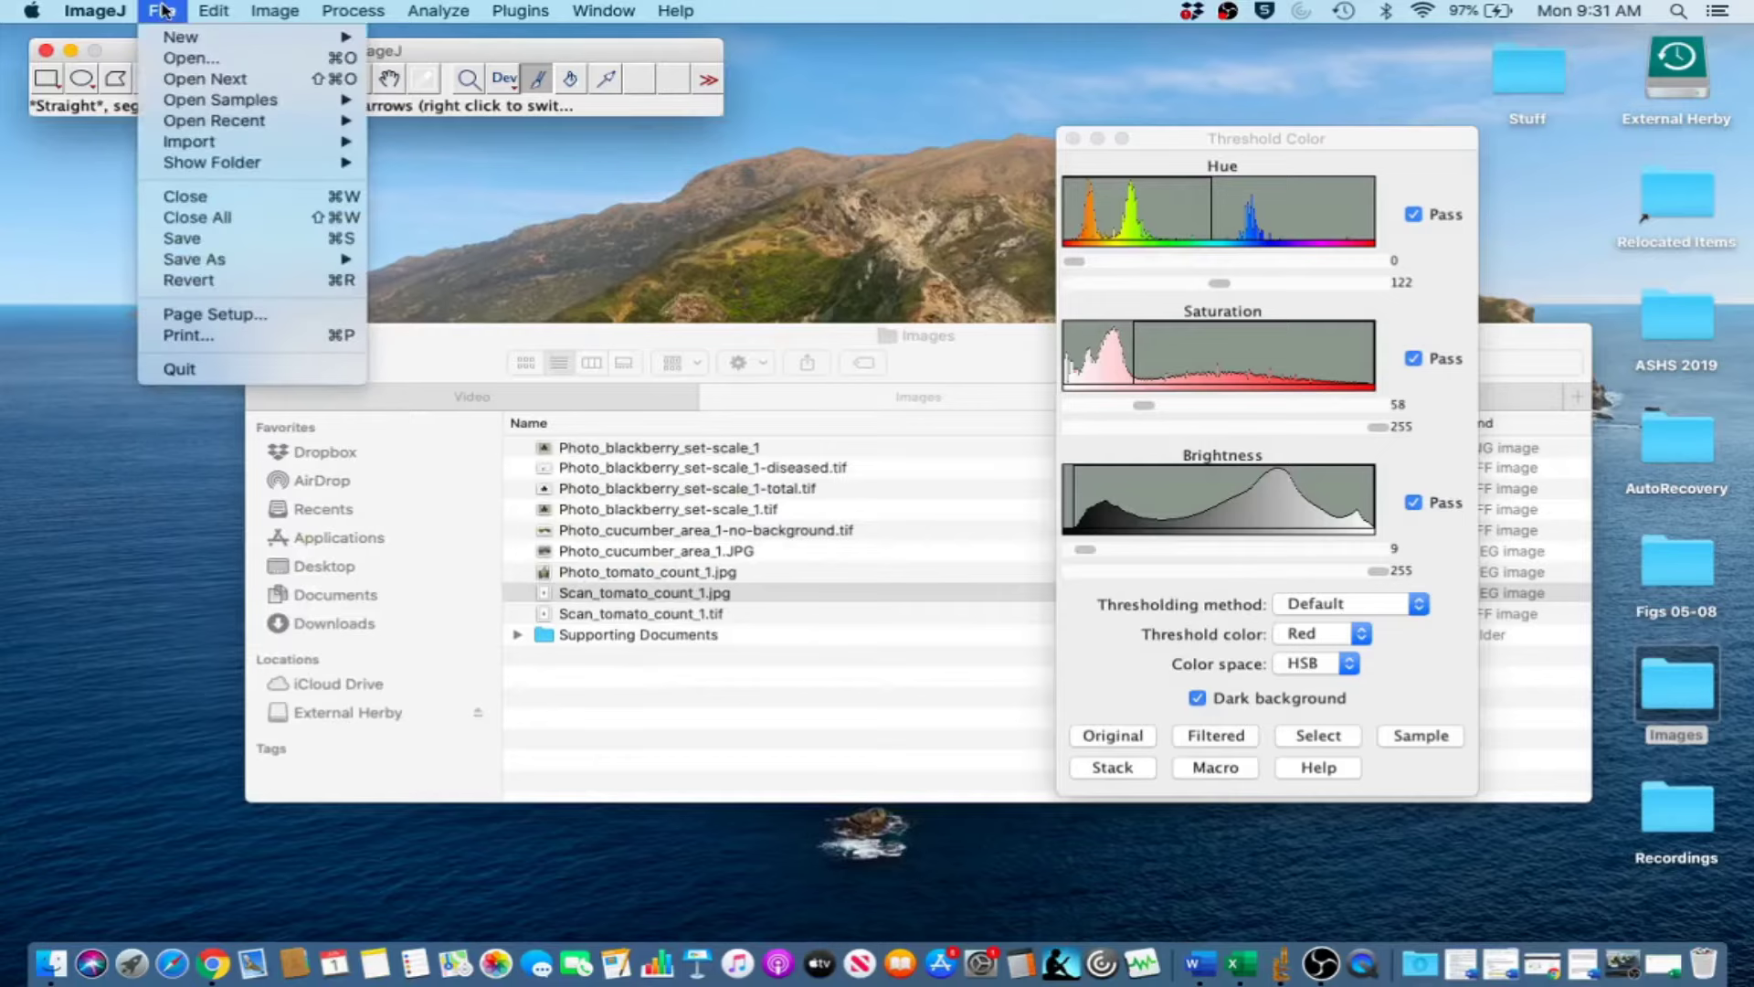
left_click(169, 11)
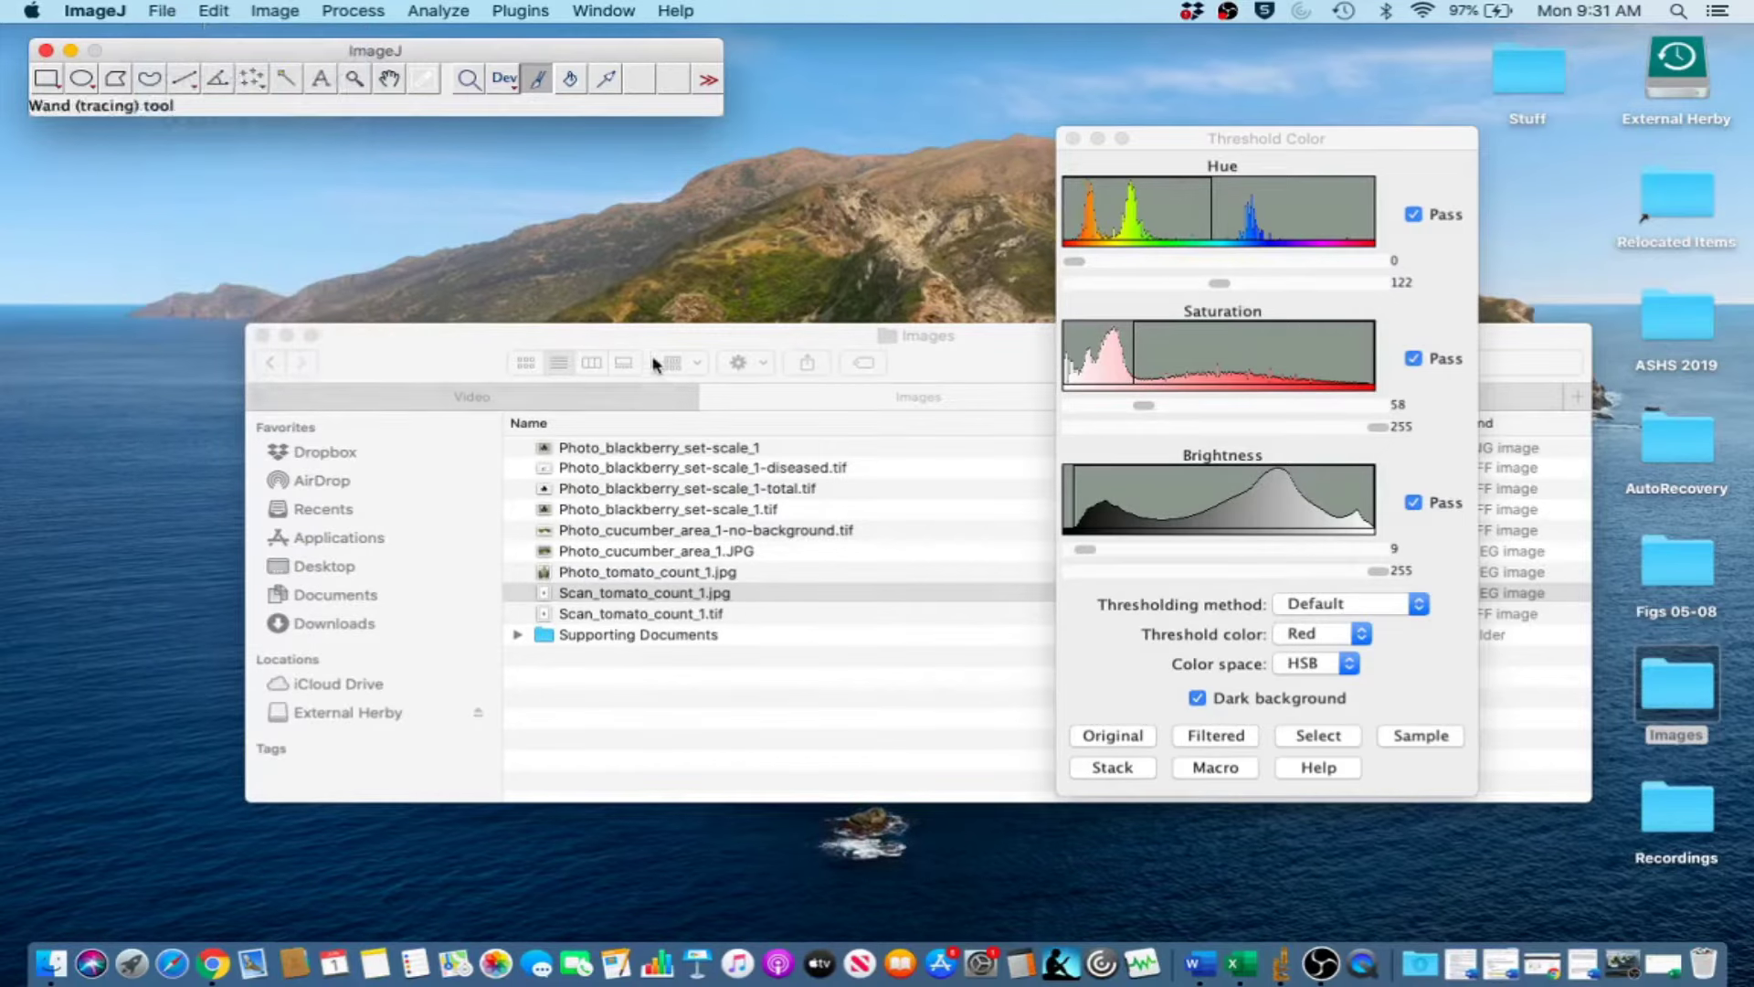
left_click(651, 329)
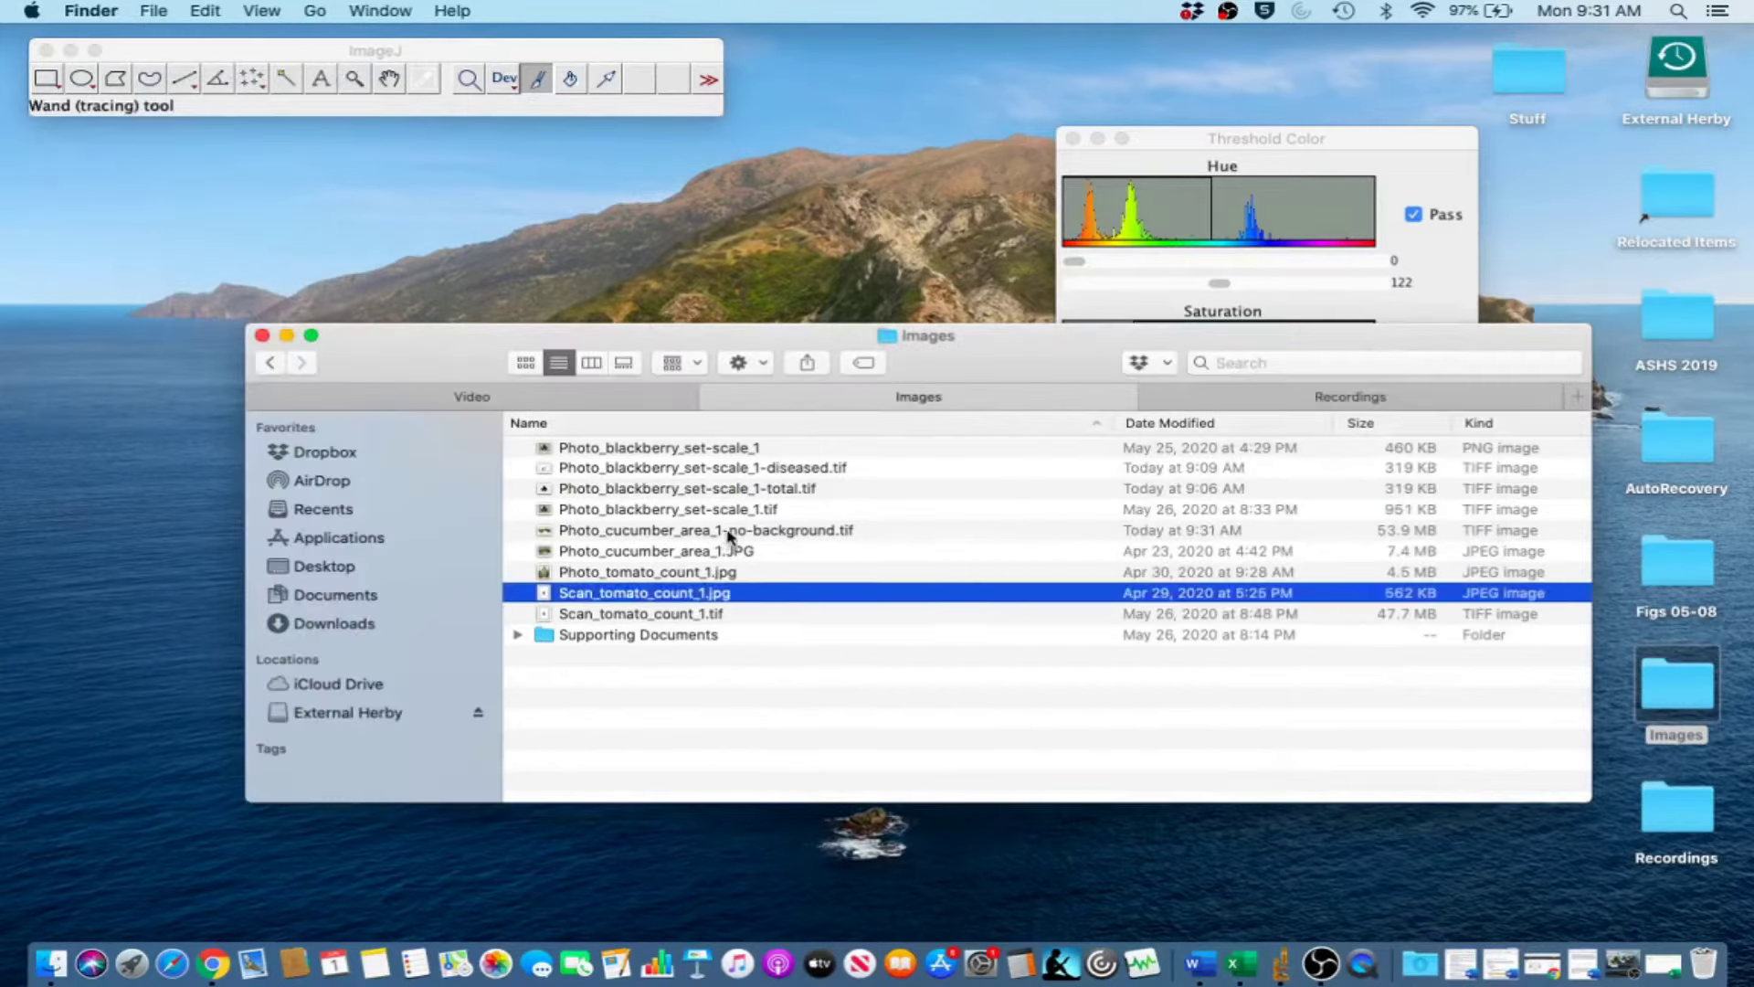
left_click_drag(728, 539, 468, 87)
left_click_drag(413, 201, 416, 185)
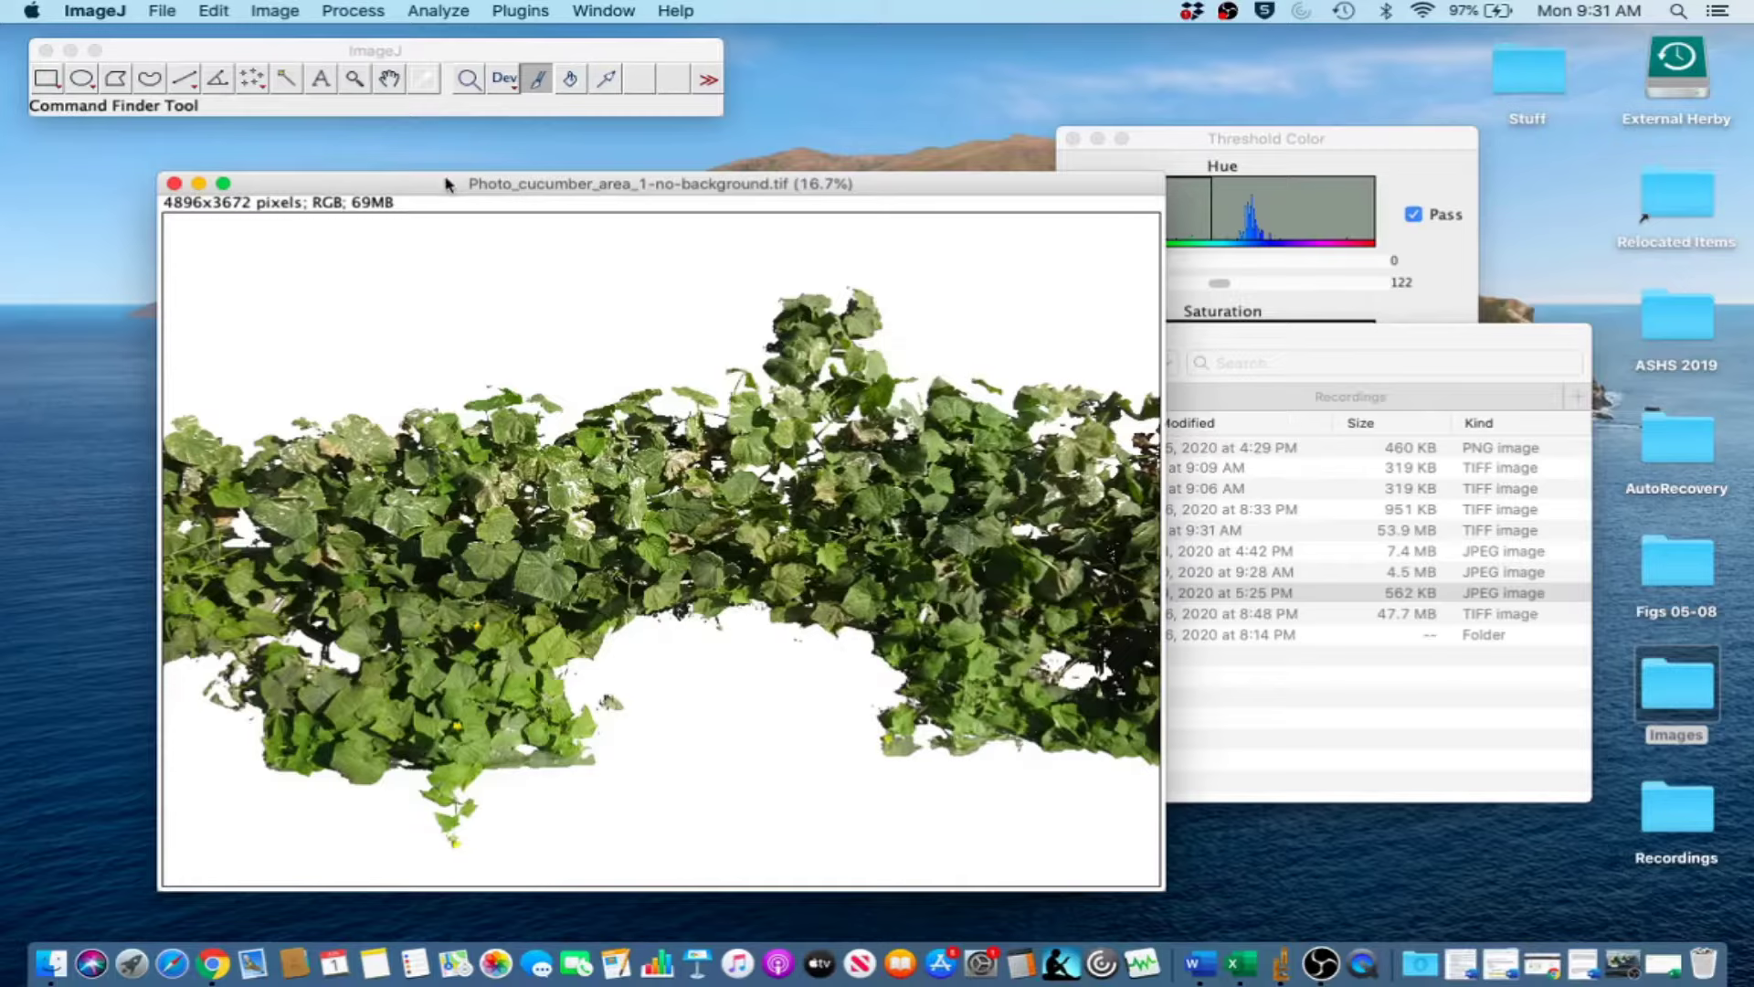
Threshold the whole canopy by color with a minimum saturation of 10 and a minimum brightness of 0.
left_click(1173, 139)
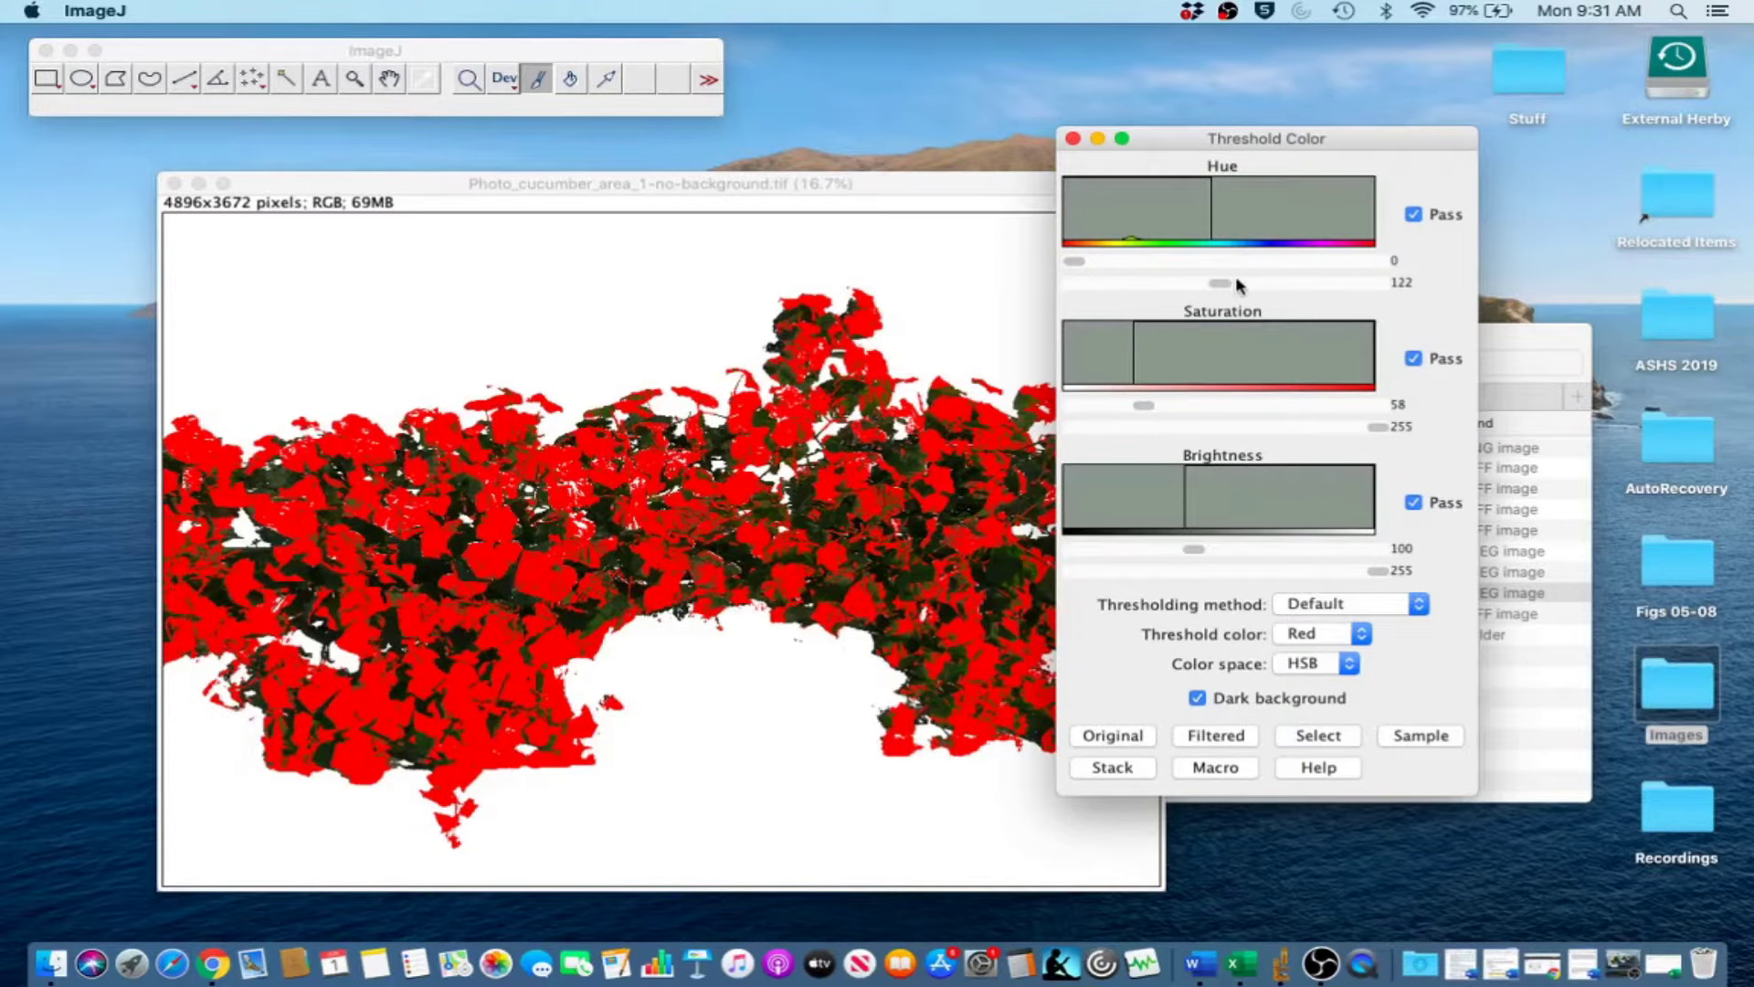
left_click(1150, 409)
left_click(1062, 411)
left_click(1115, 407)
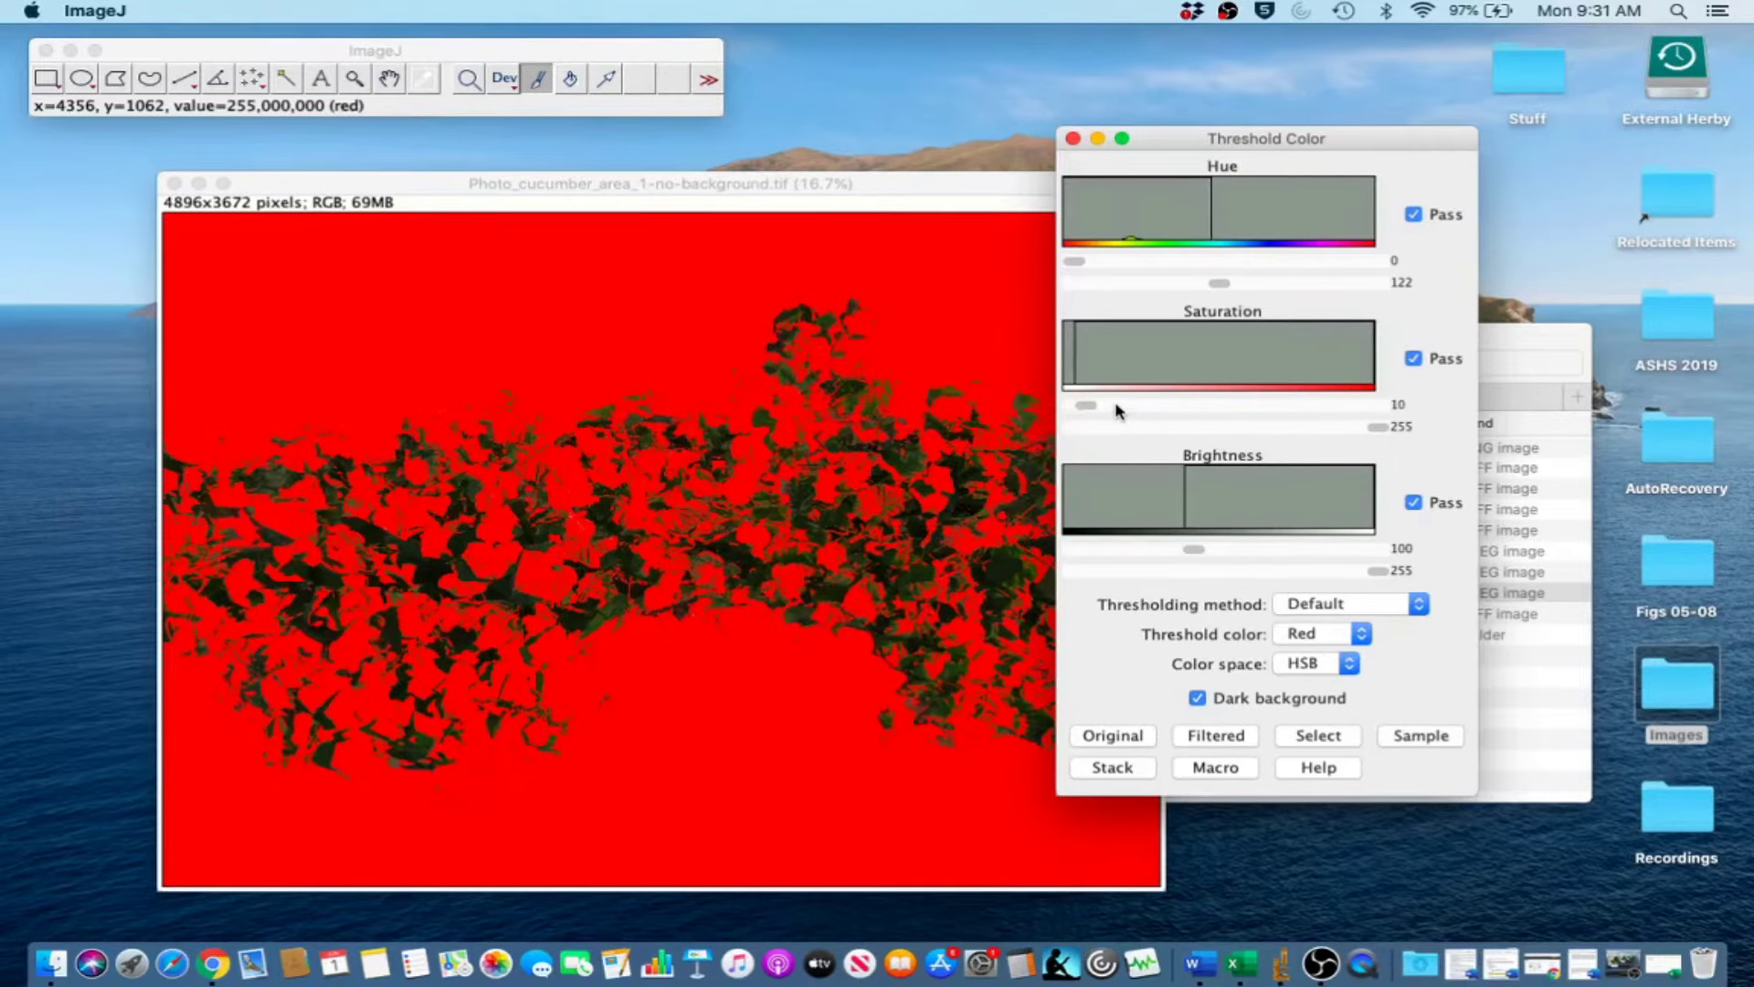
left_click_drag(1195, 549, 1073, 539)
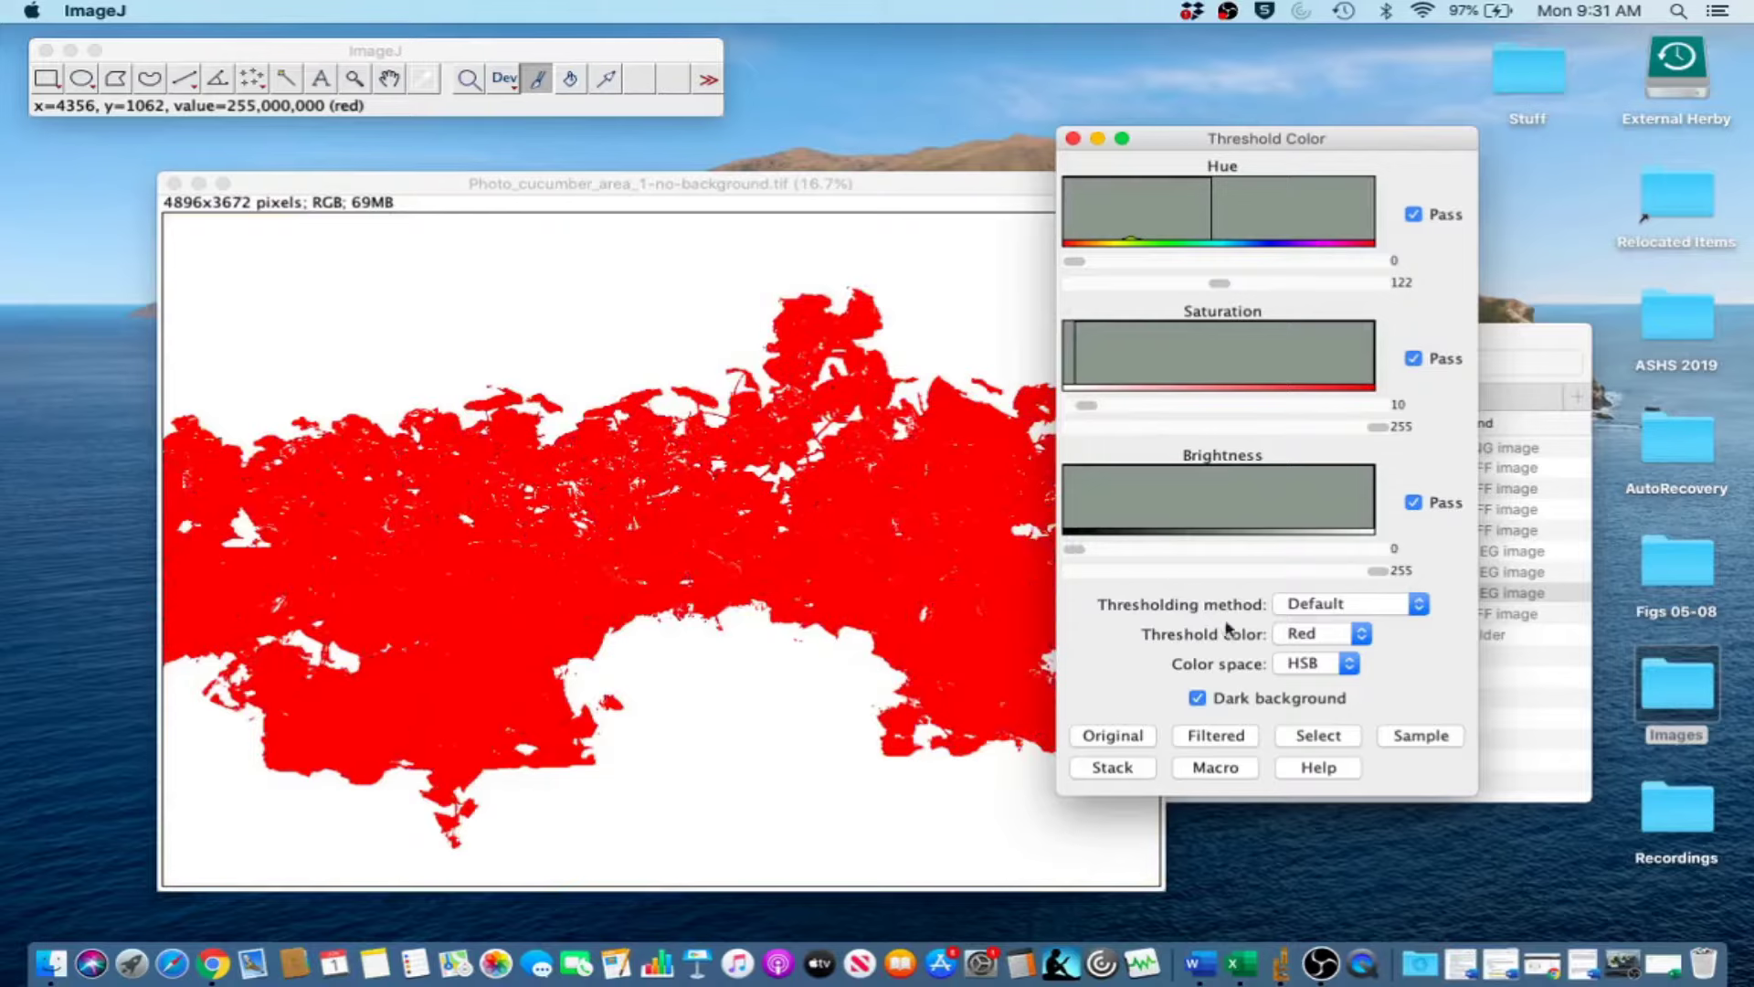
left_click_drag(1192, 138, 1282, 125)
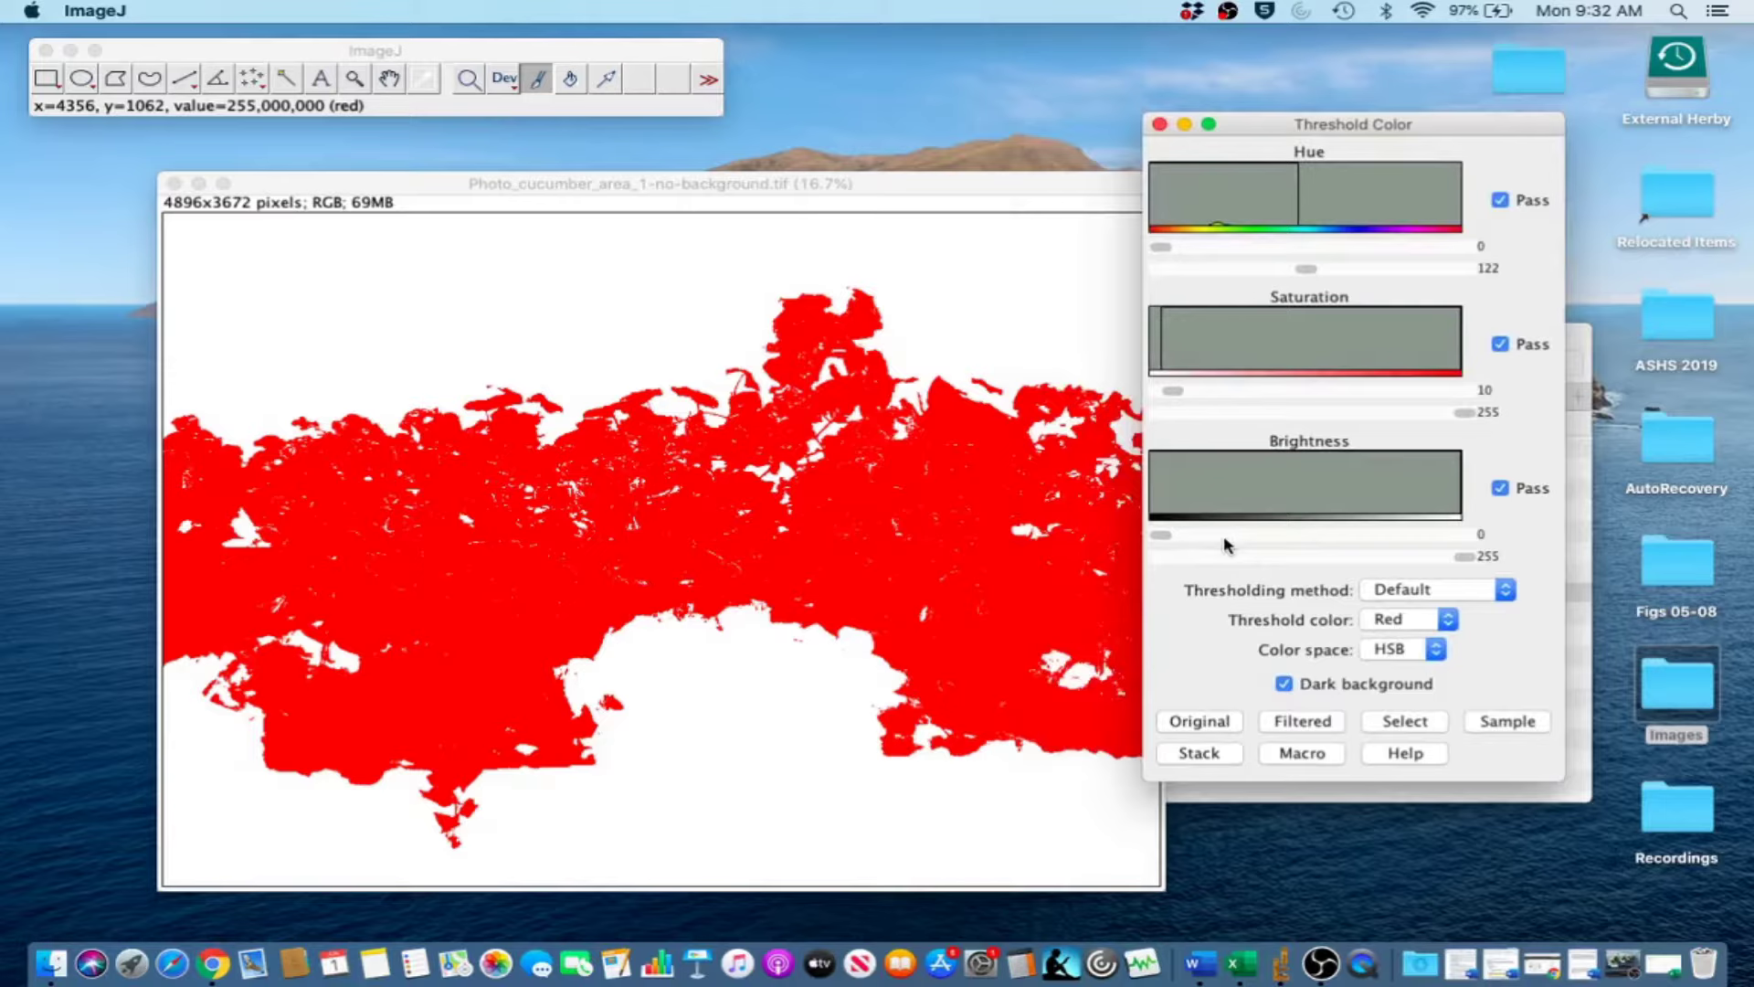
Turn the thresholded canopy into a selection and convert the image to a black-and-white binary mask.
left_click(1407, 721)
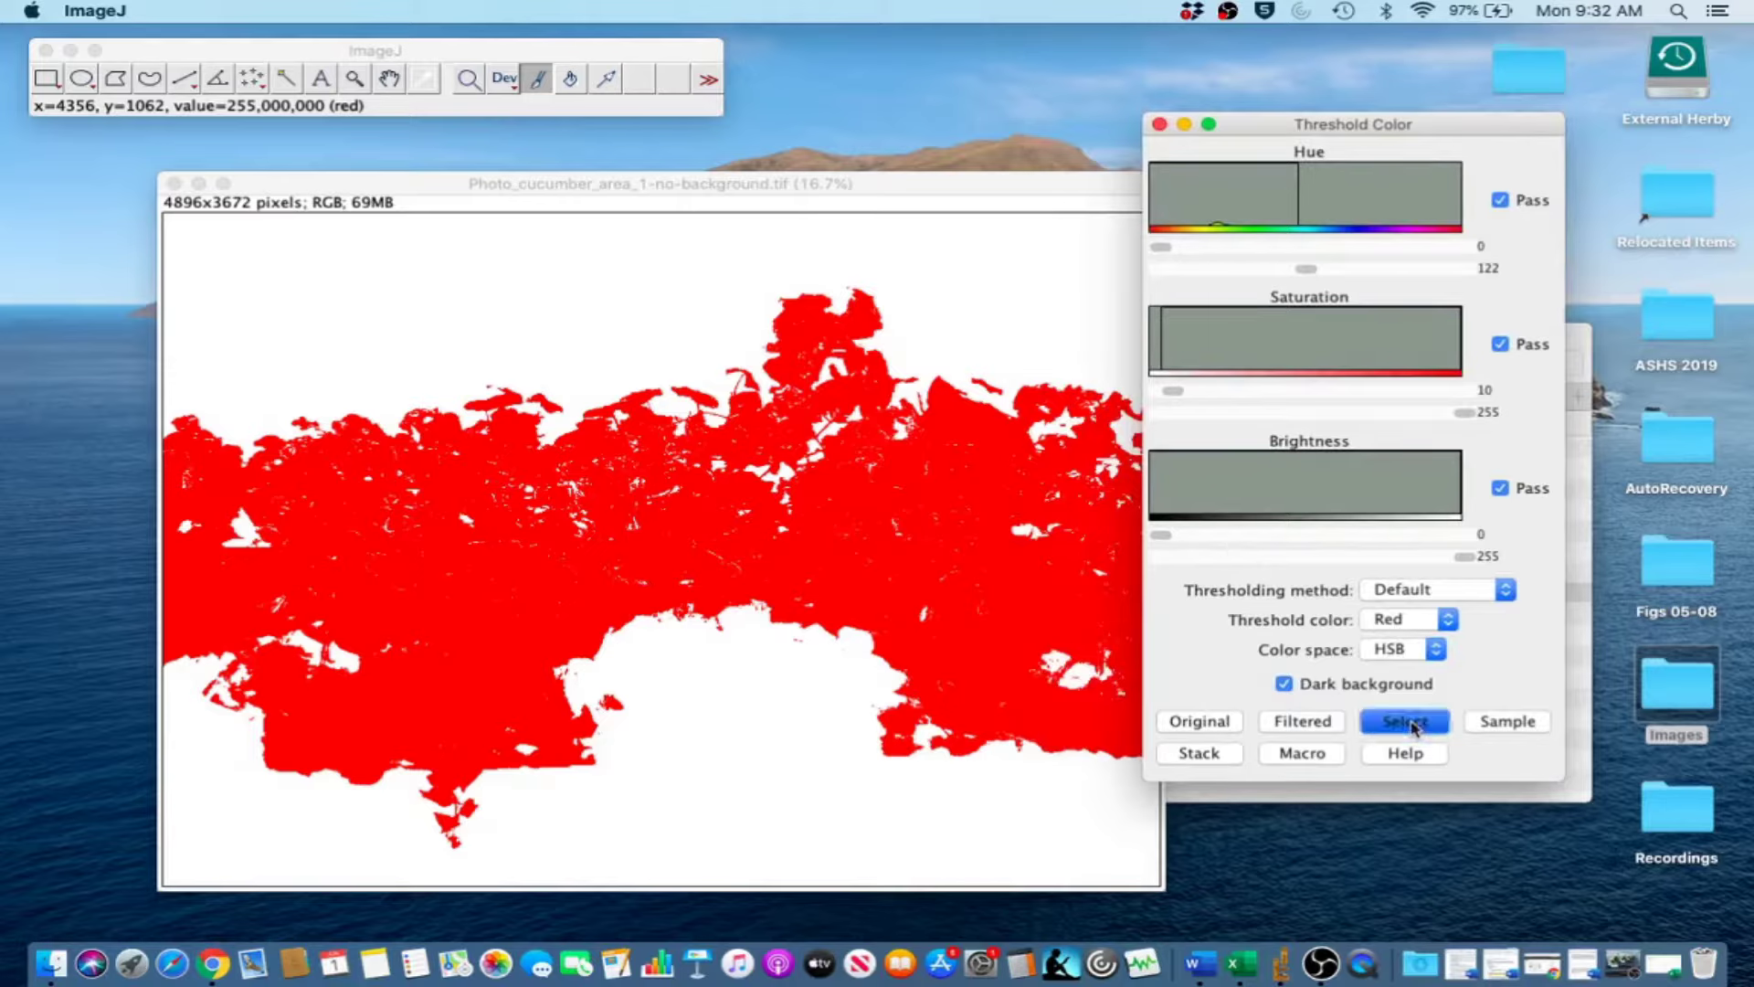
left_click(448, 186)
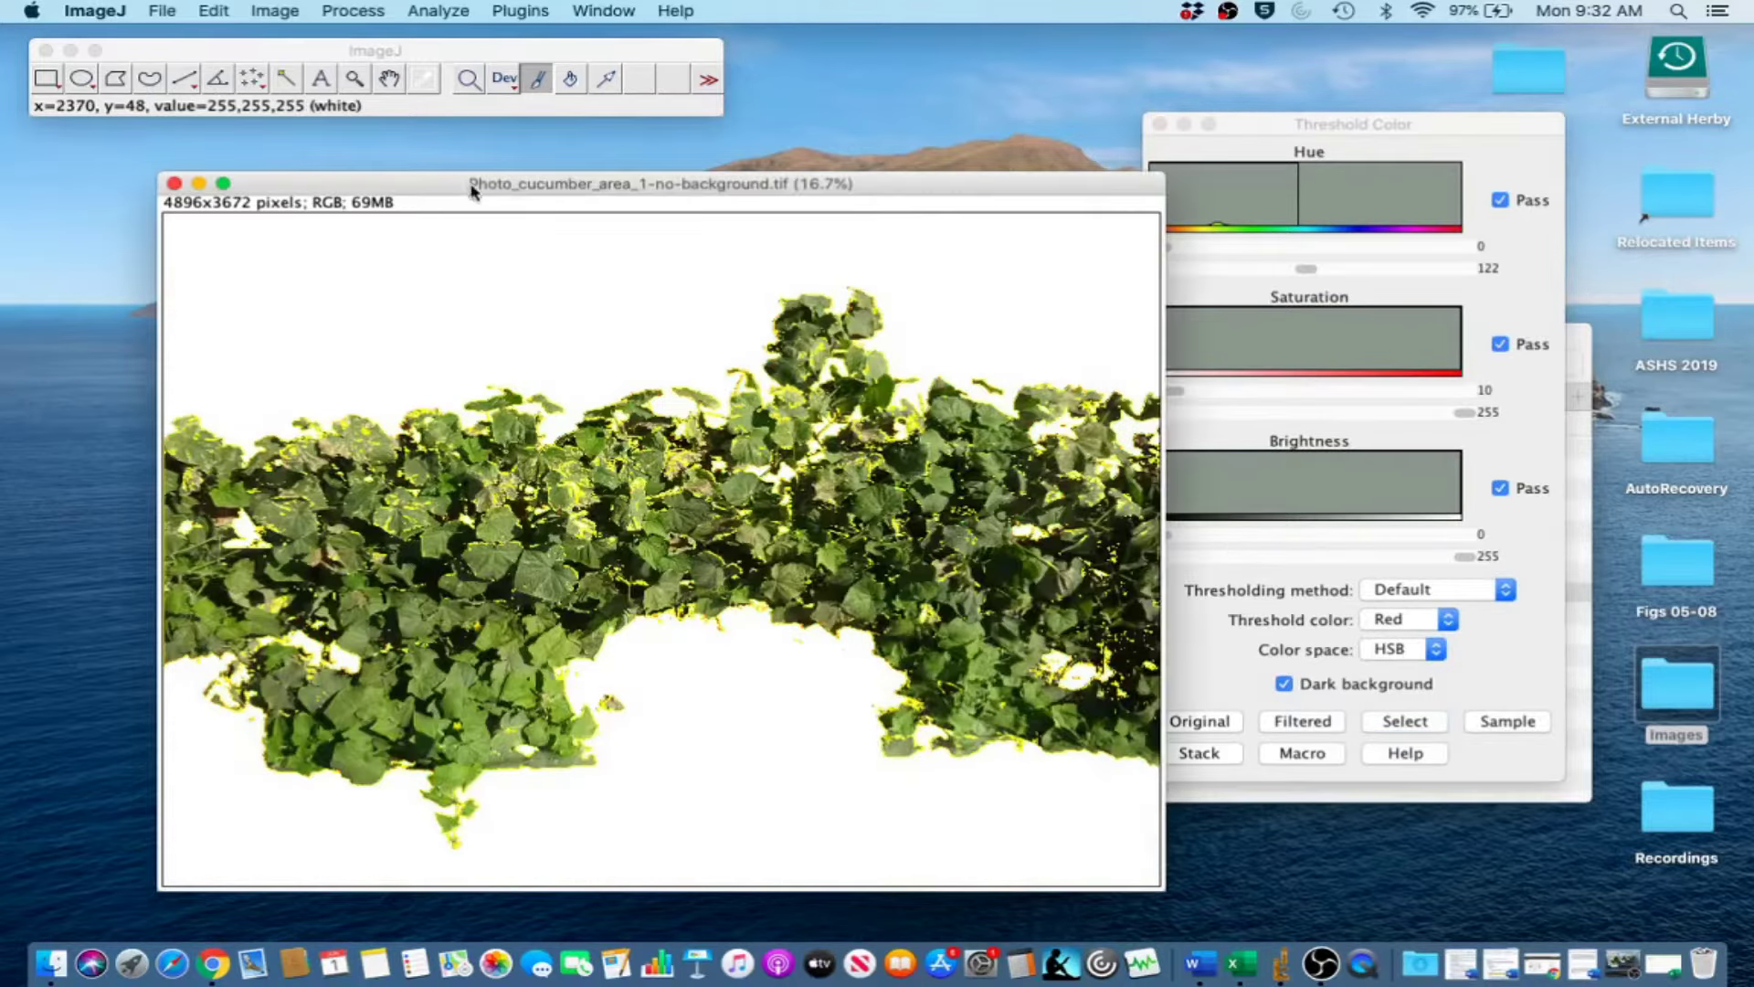
left_click(370, 7)
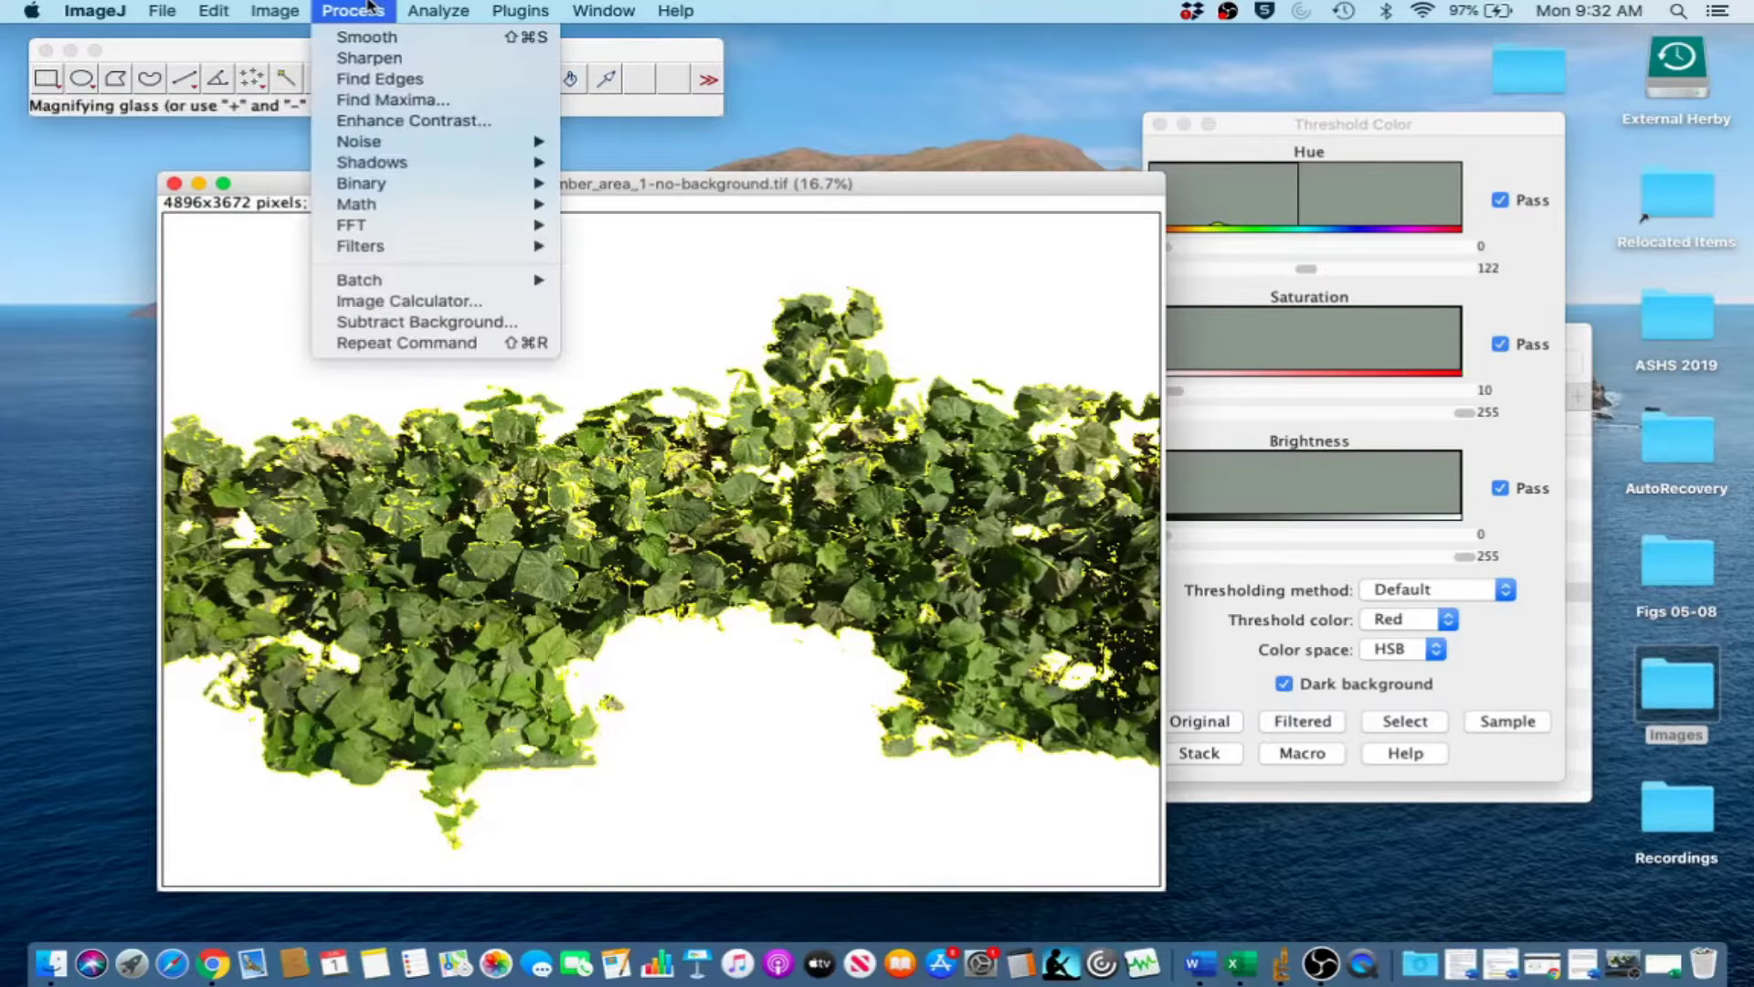
mouse_move(431, 183)
left_click(603, 182)
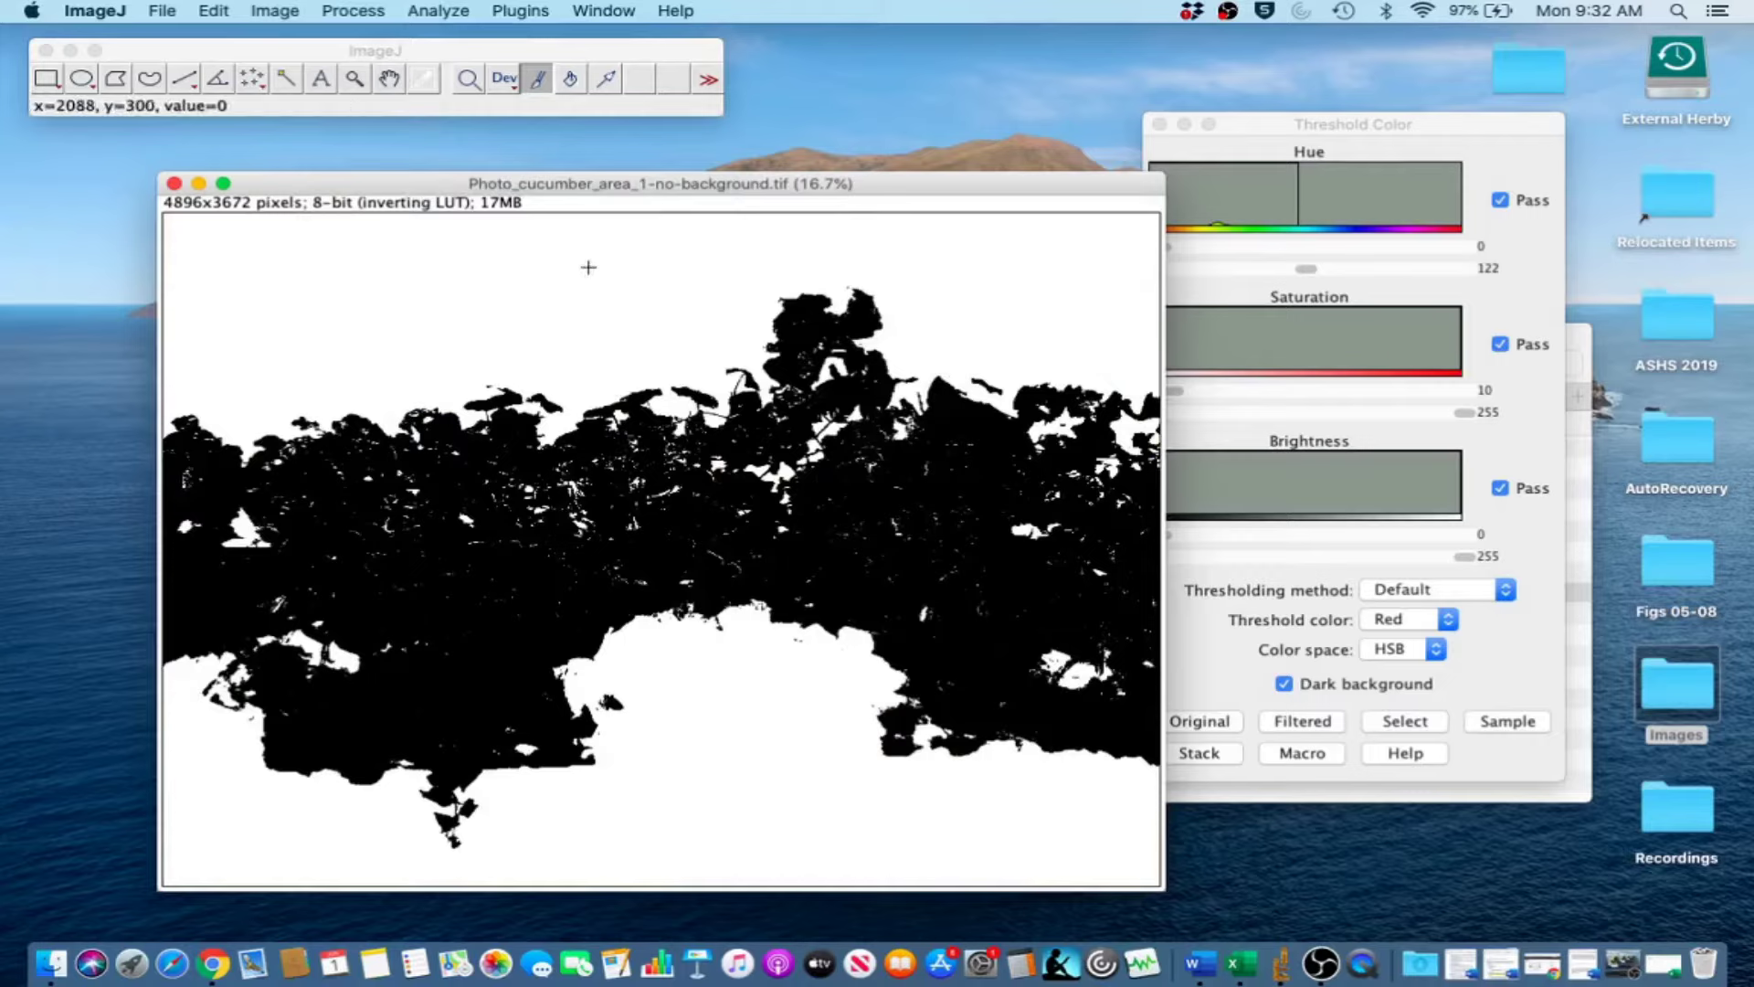
Measure the canopy mask's area and move the results table clear of the canopy's lower part.
left_click(454, 8)
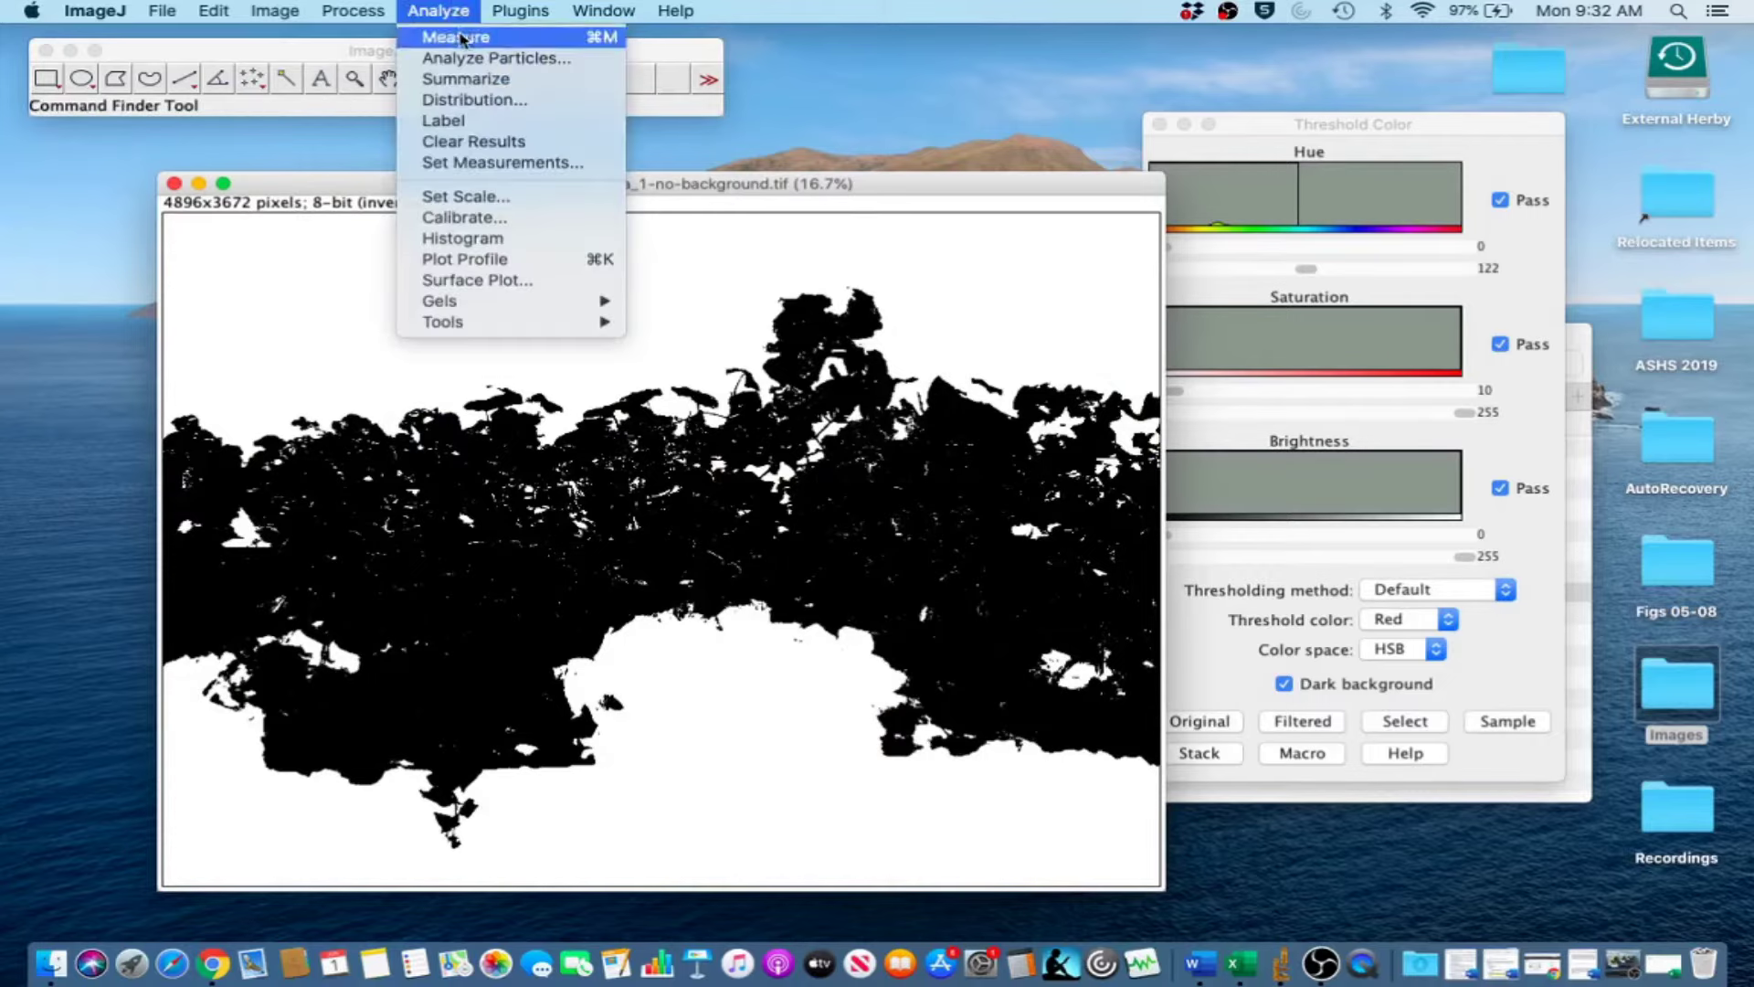
left_click(457, 36)
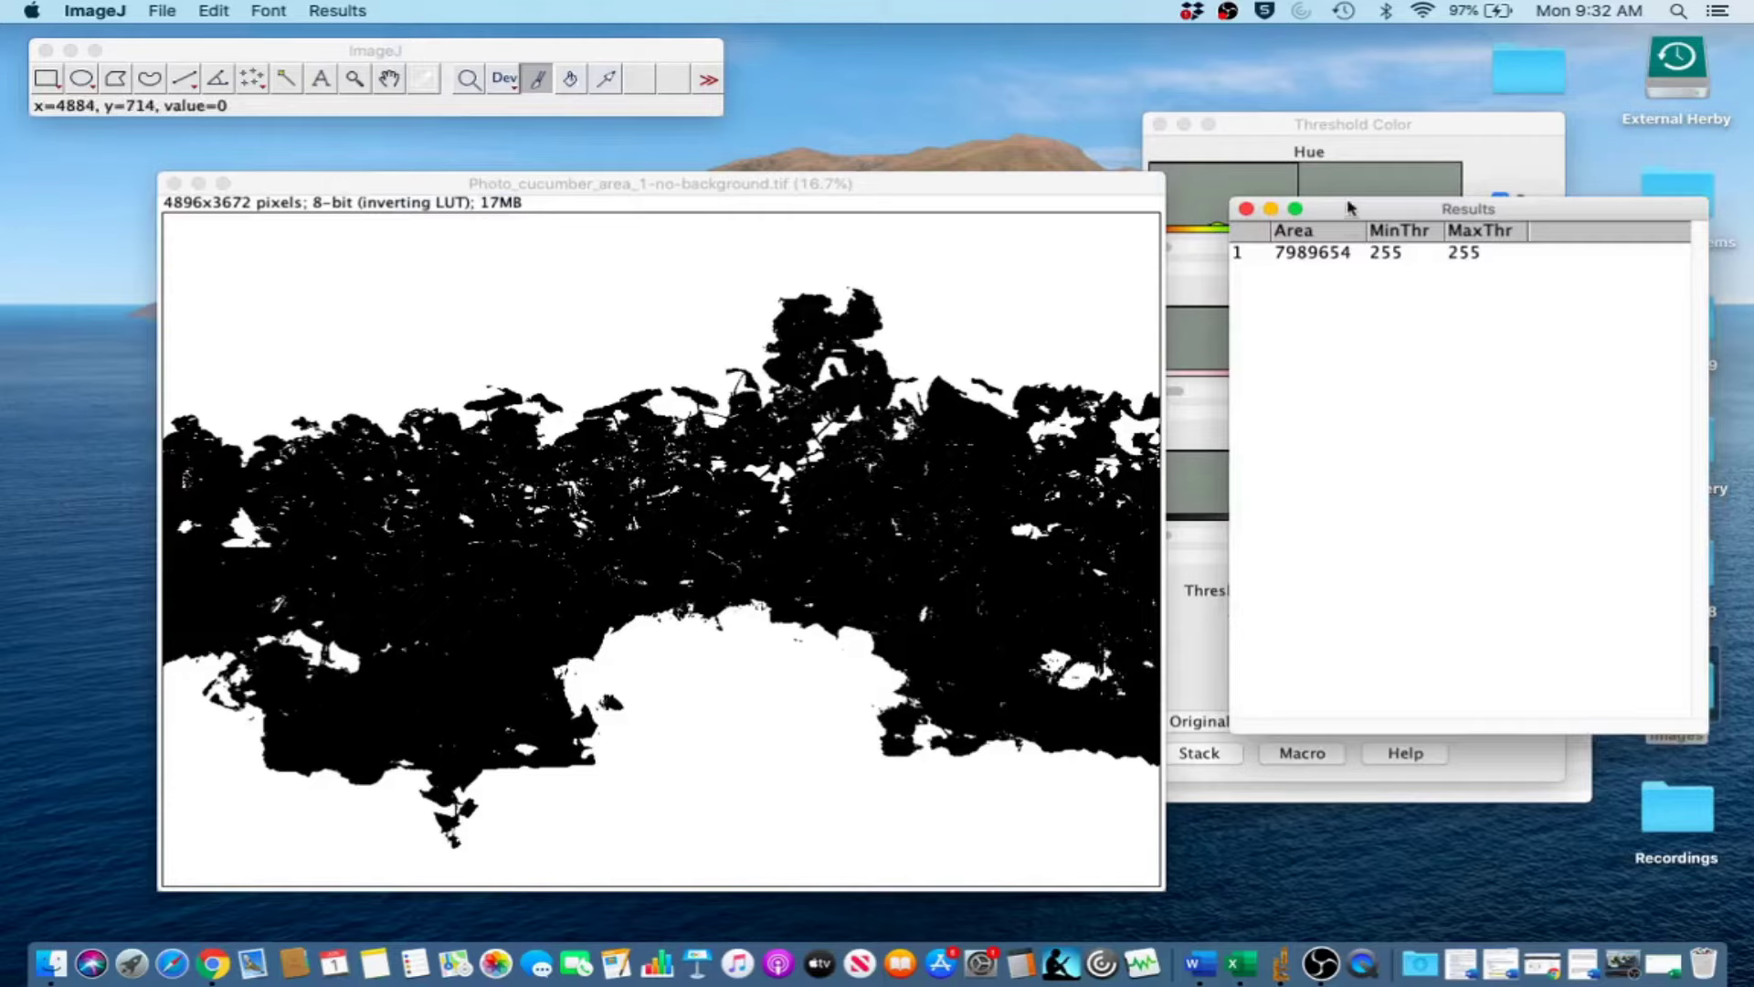
left_click_drag(1353, 212, 1240, 208)
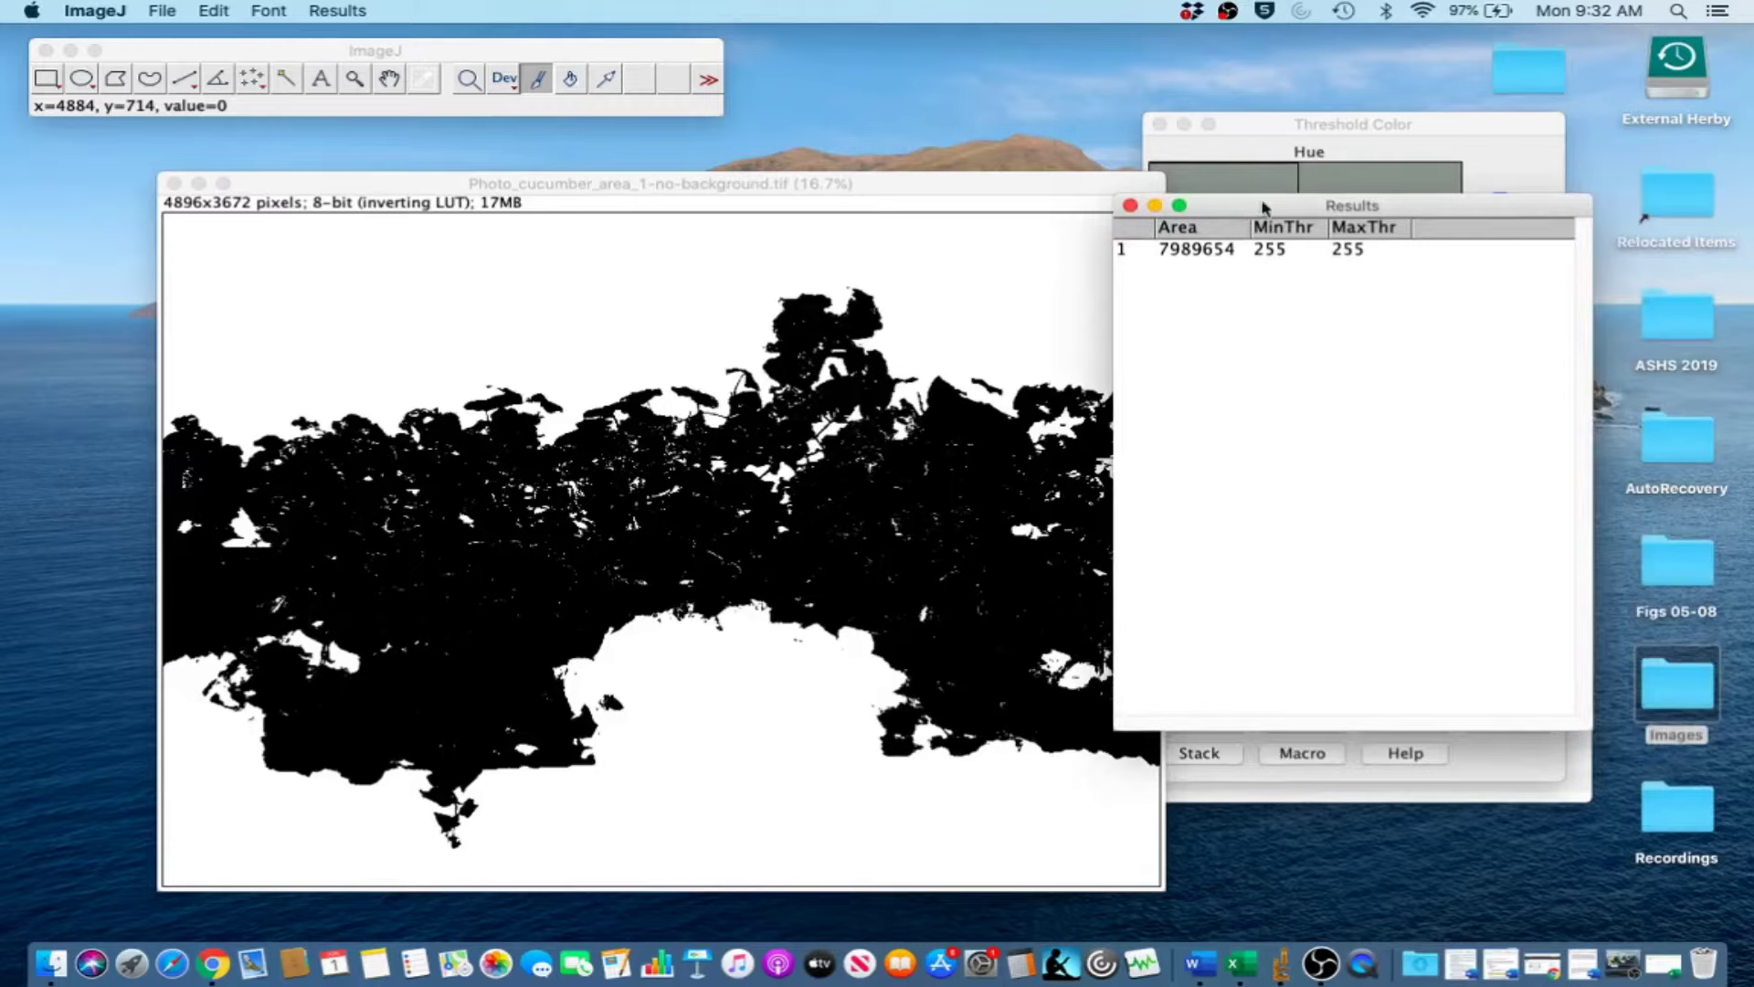
left_click_drag(1265, 205, 933, 51)
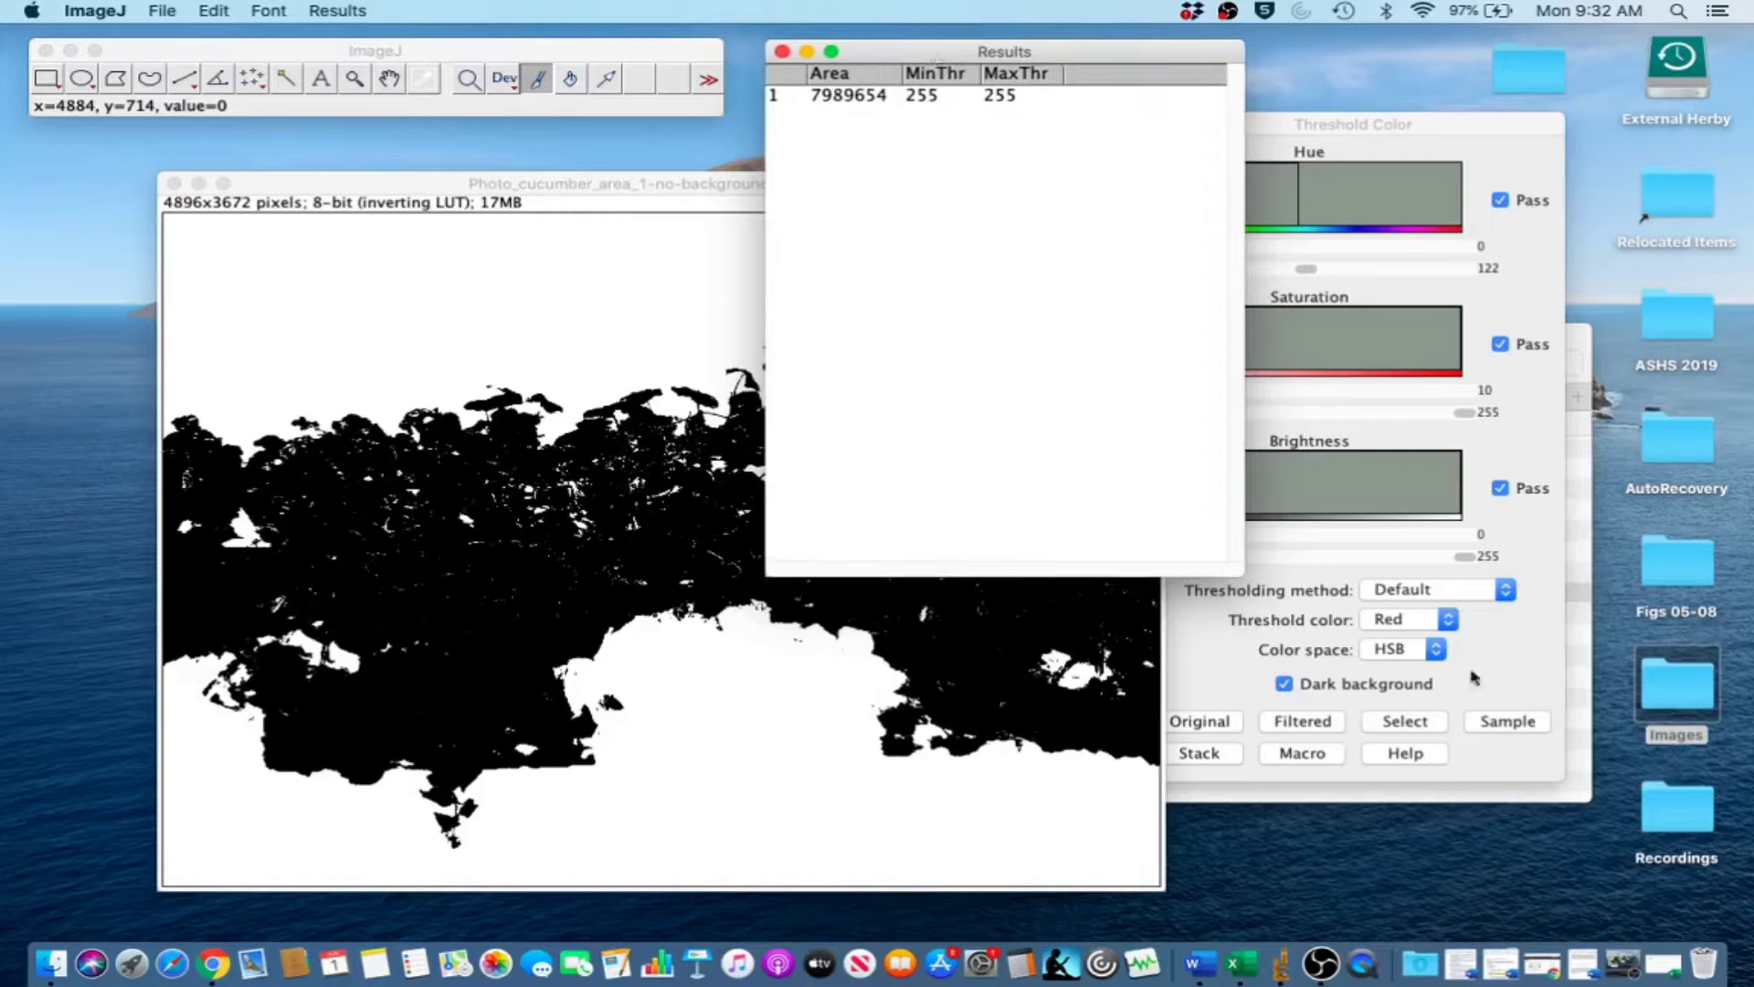
Switch to the Excel workbook, enter "Total canopy area" in A4 and 7989654 in A5, and minimize it.
left_click(1665, 966)
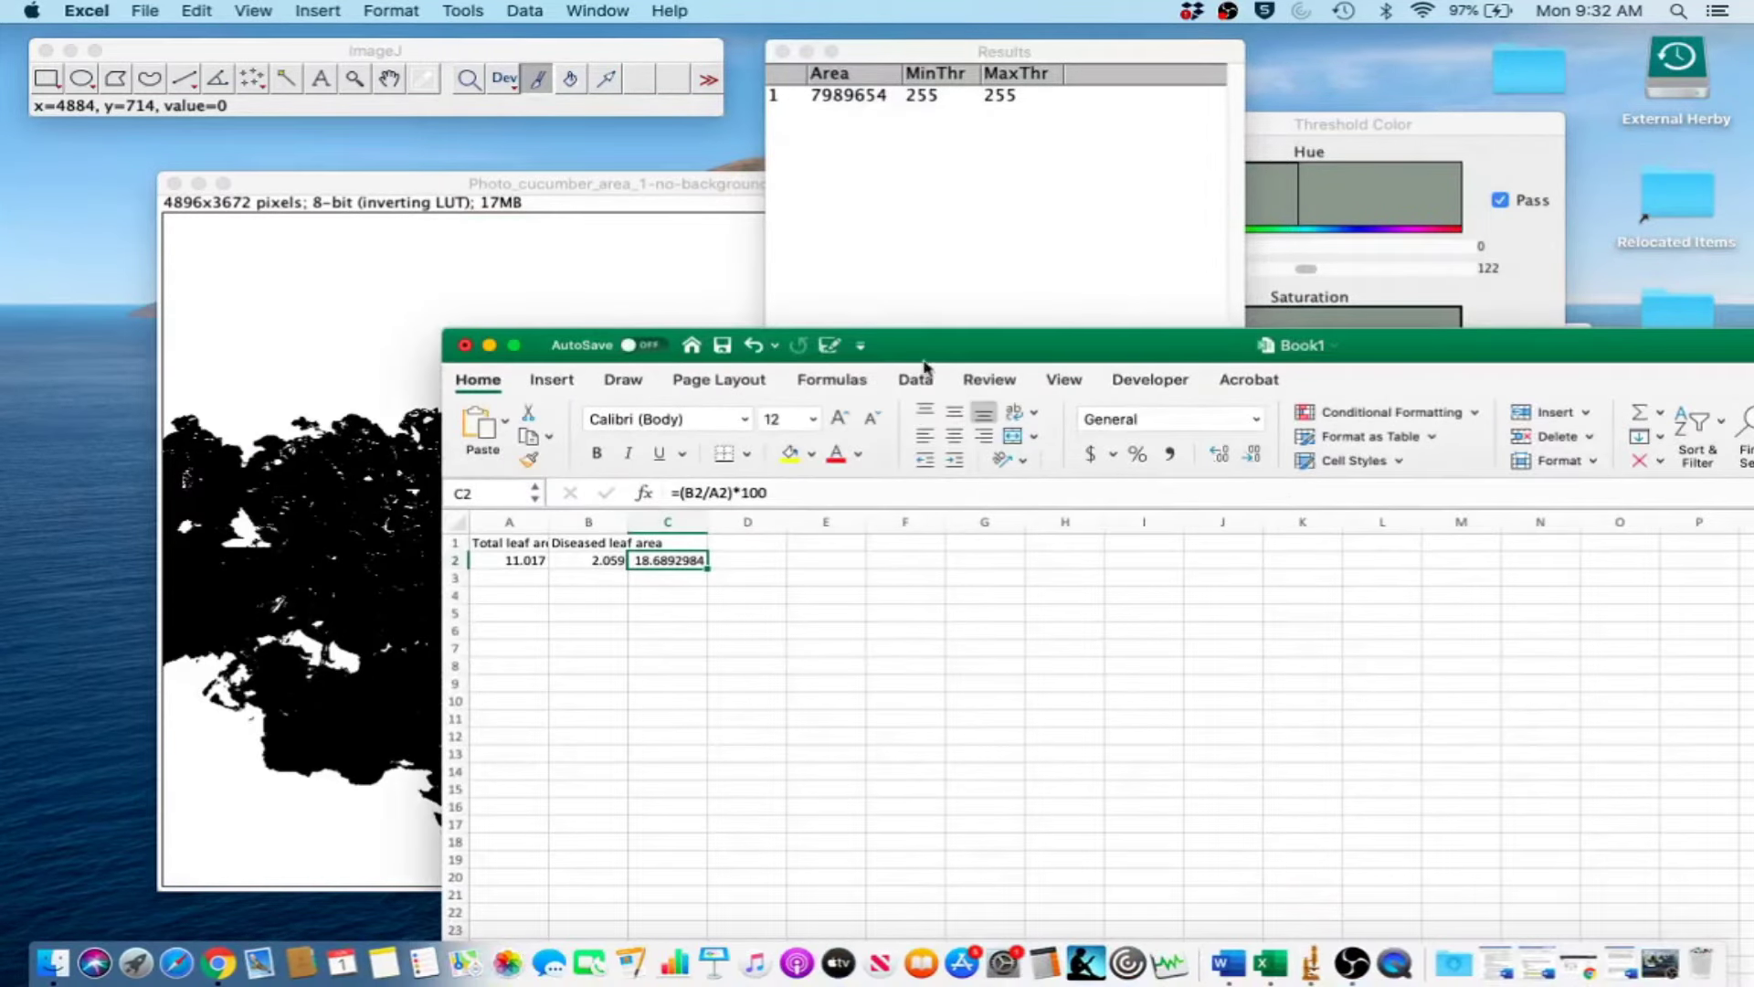
left_click_drag(1027, 354, 1083, 366)
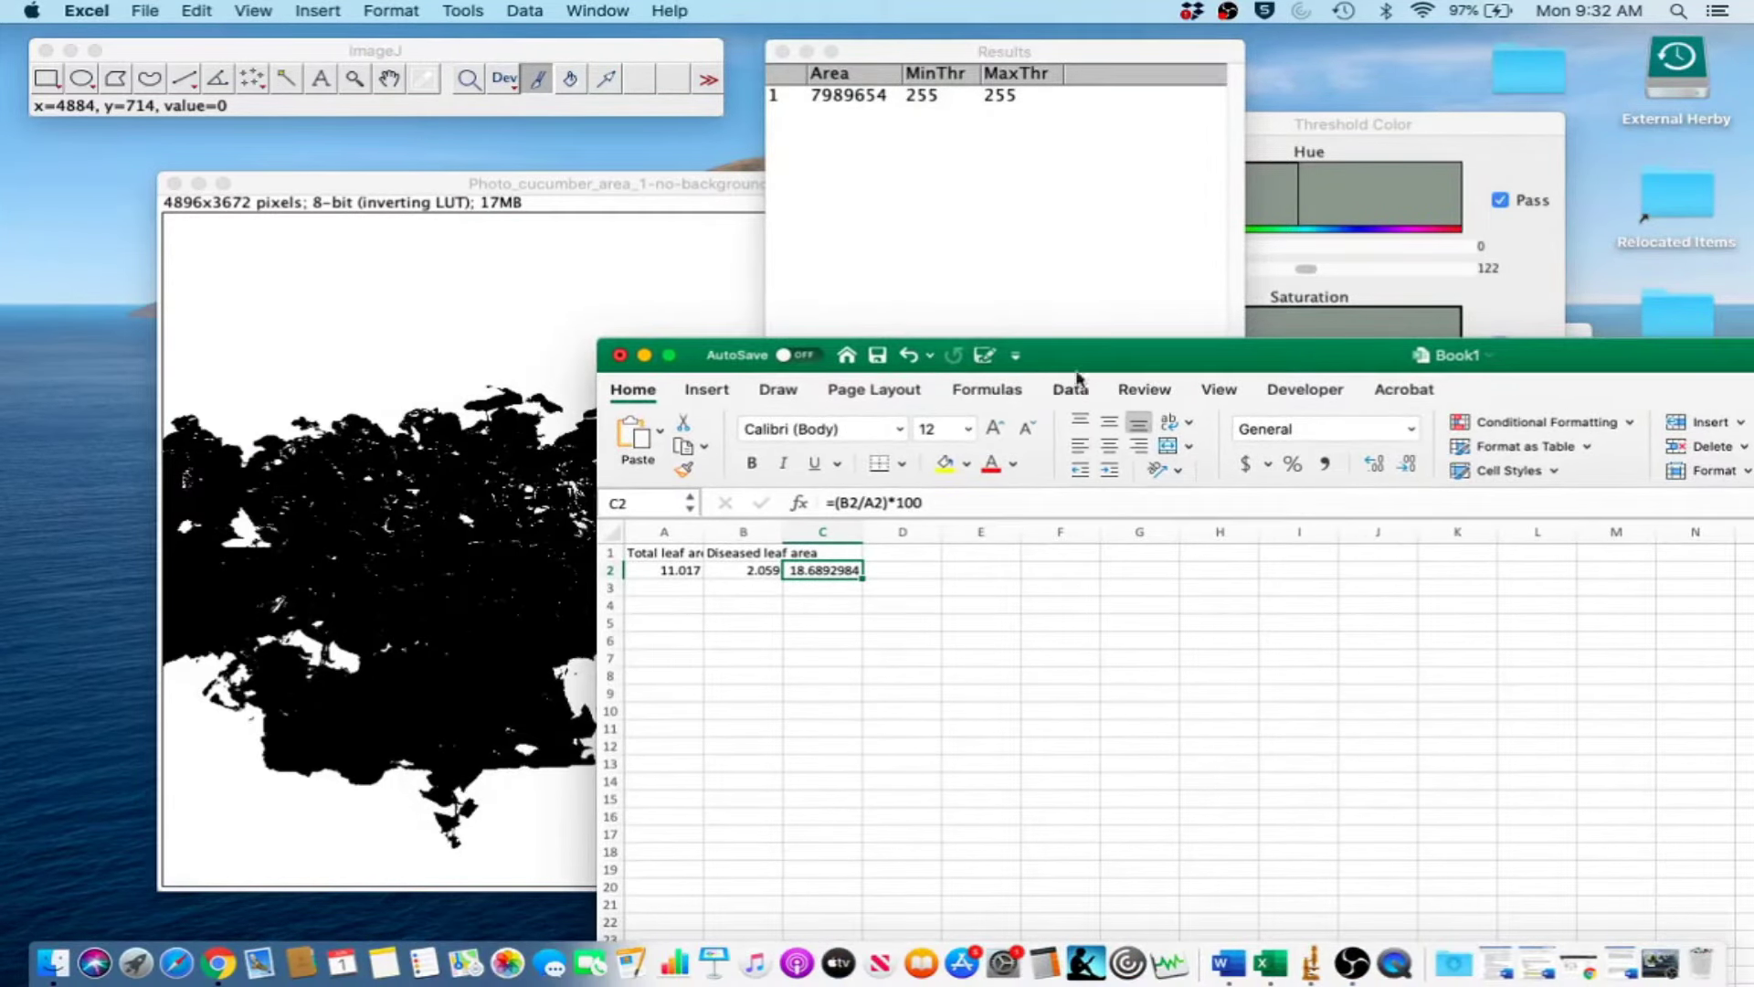
left_click(663, 606)
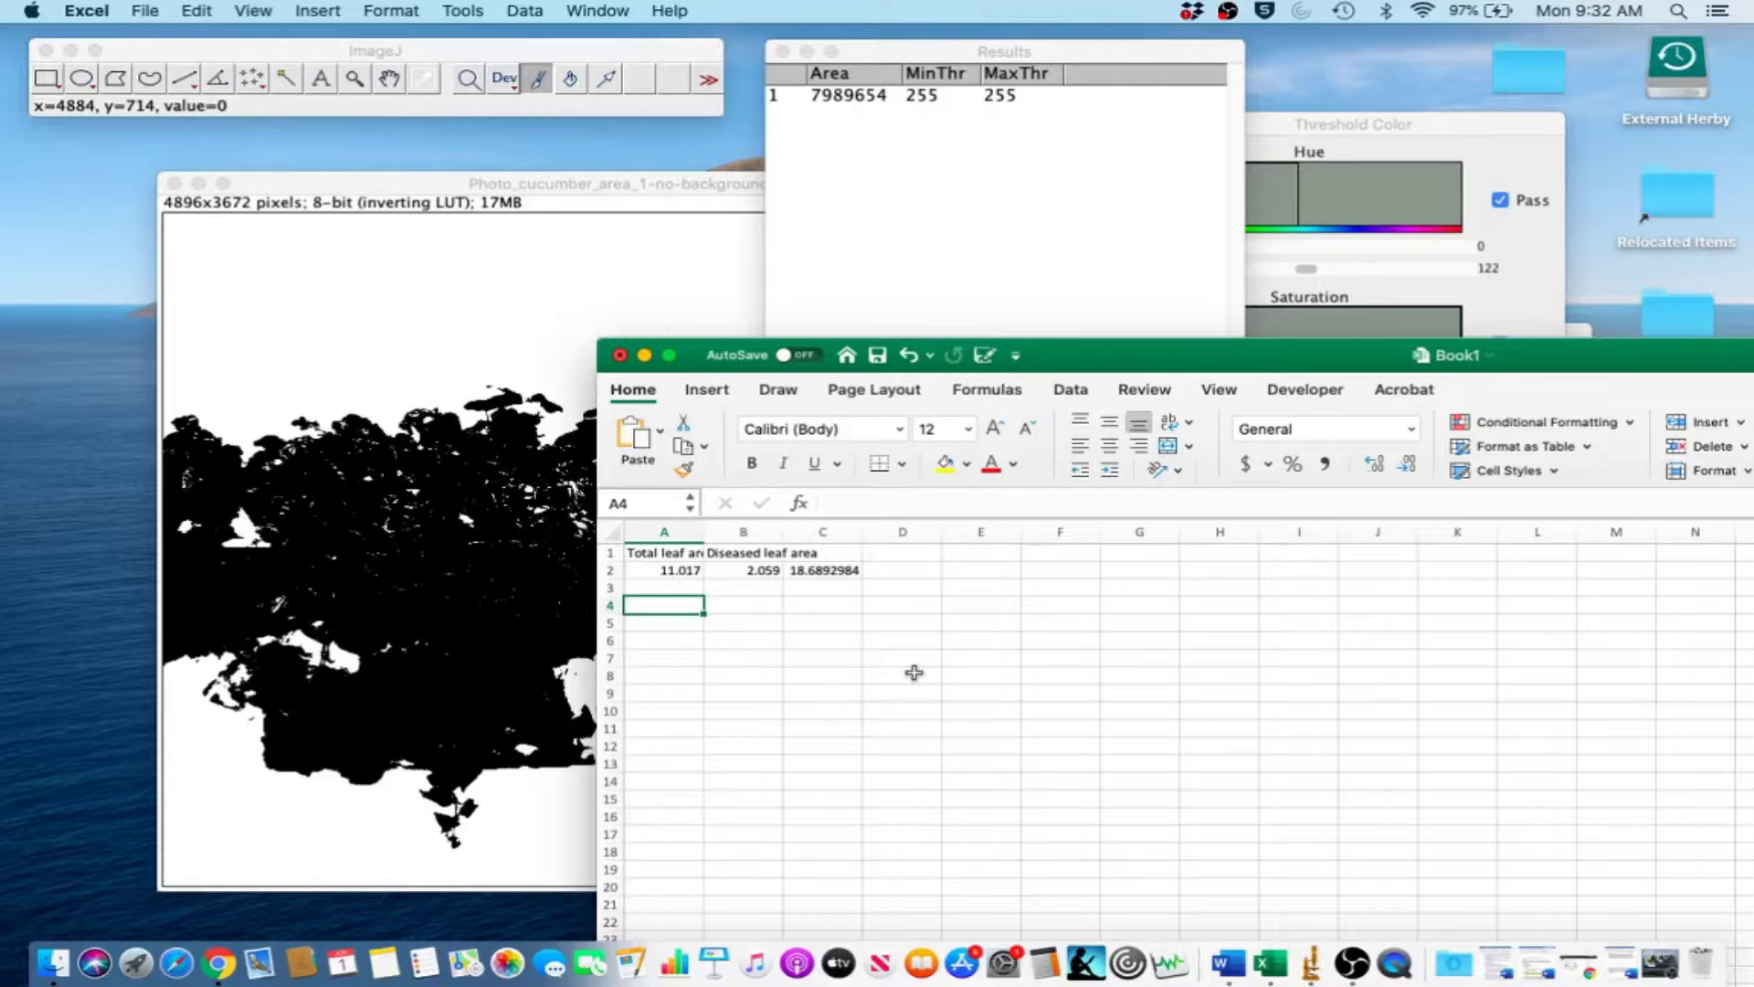
type("Total")
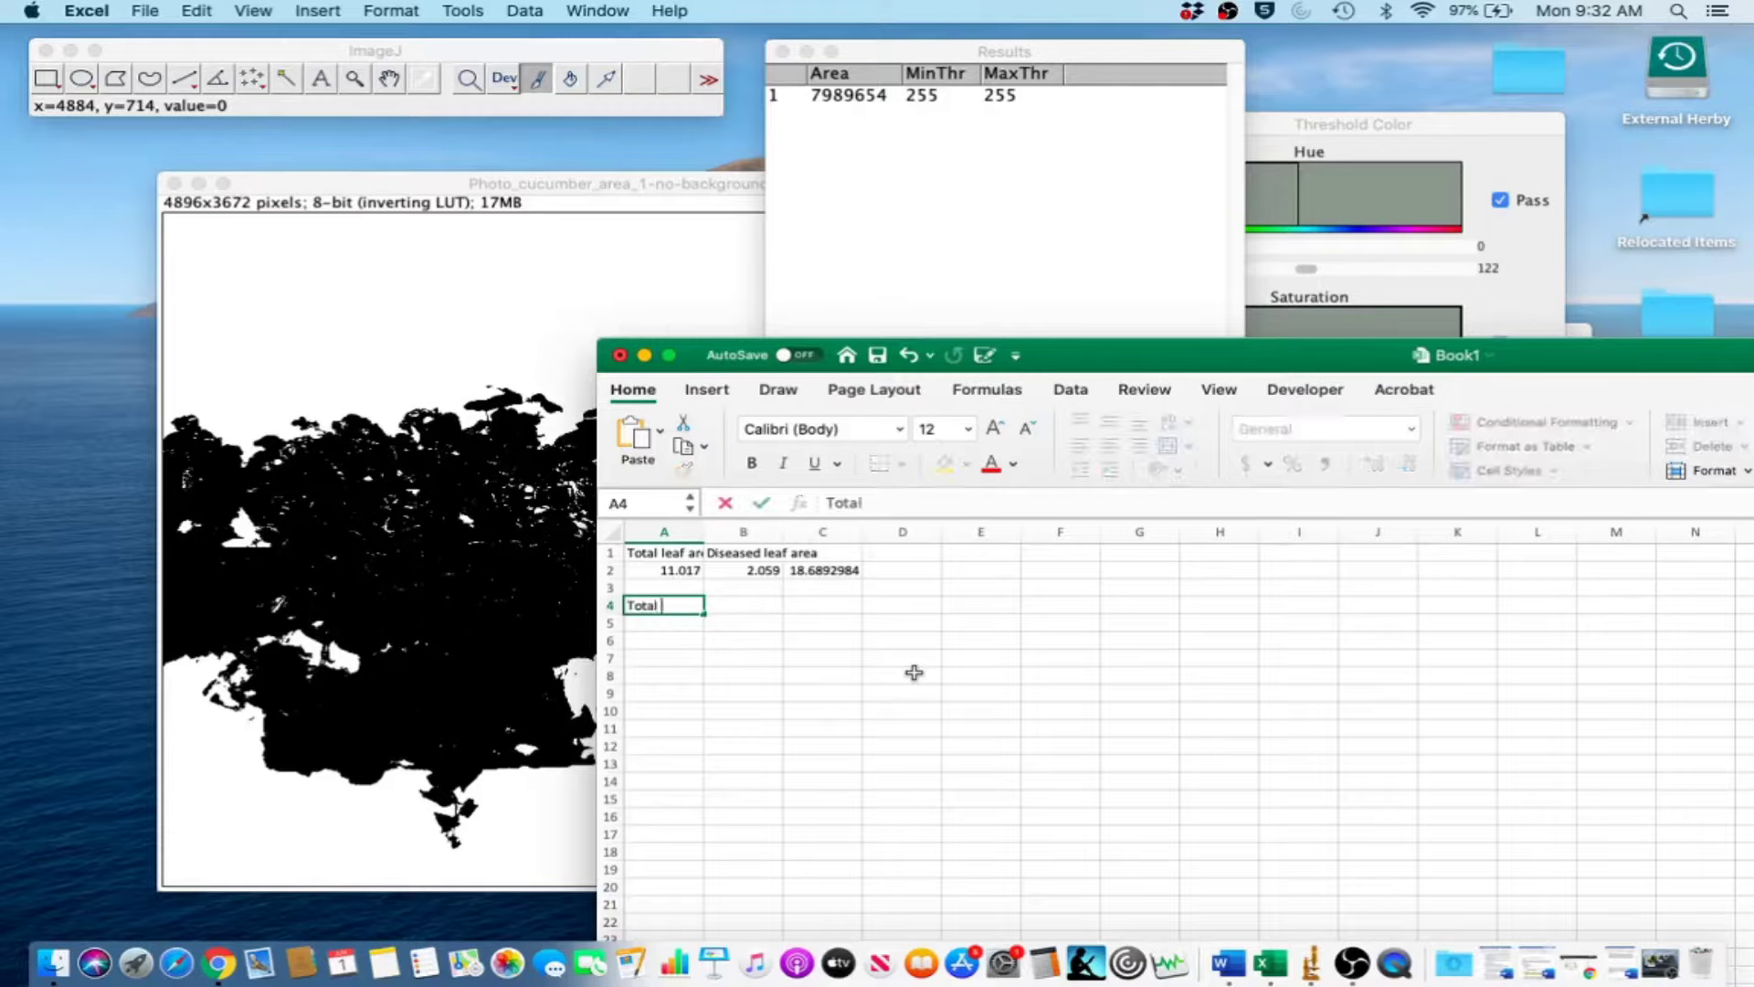
type("nopy area")
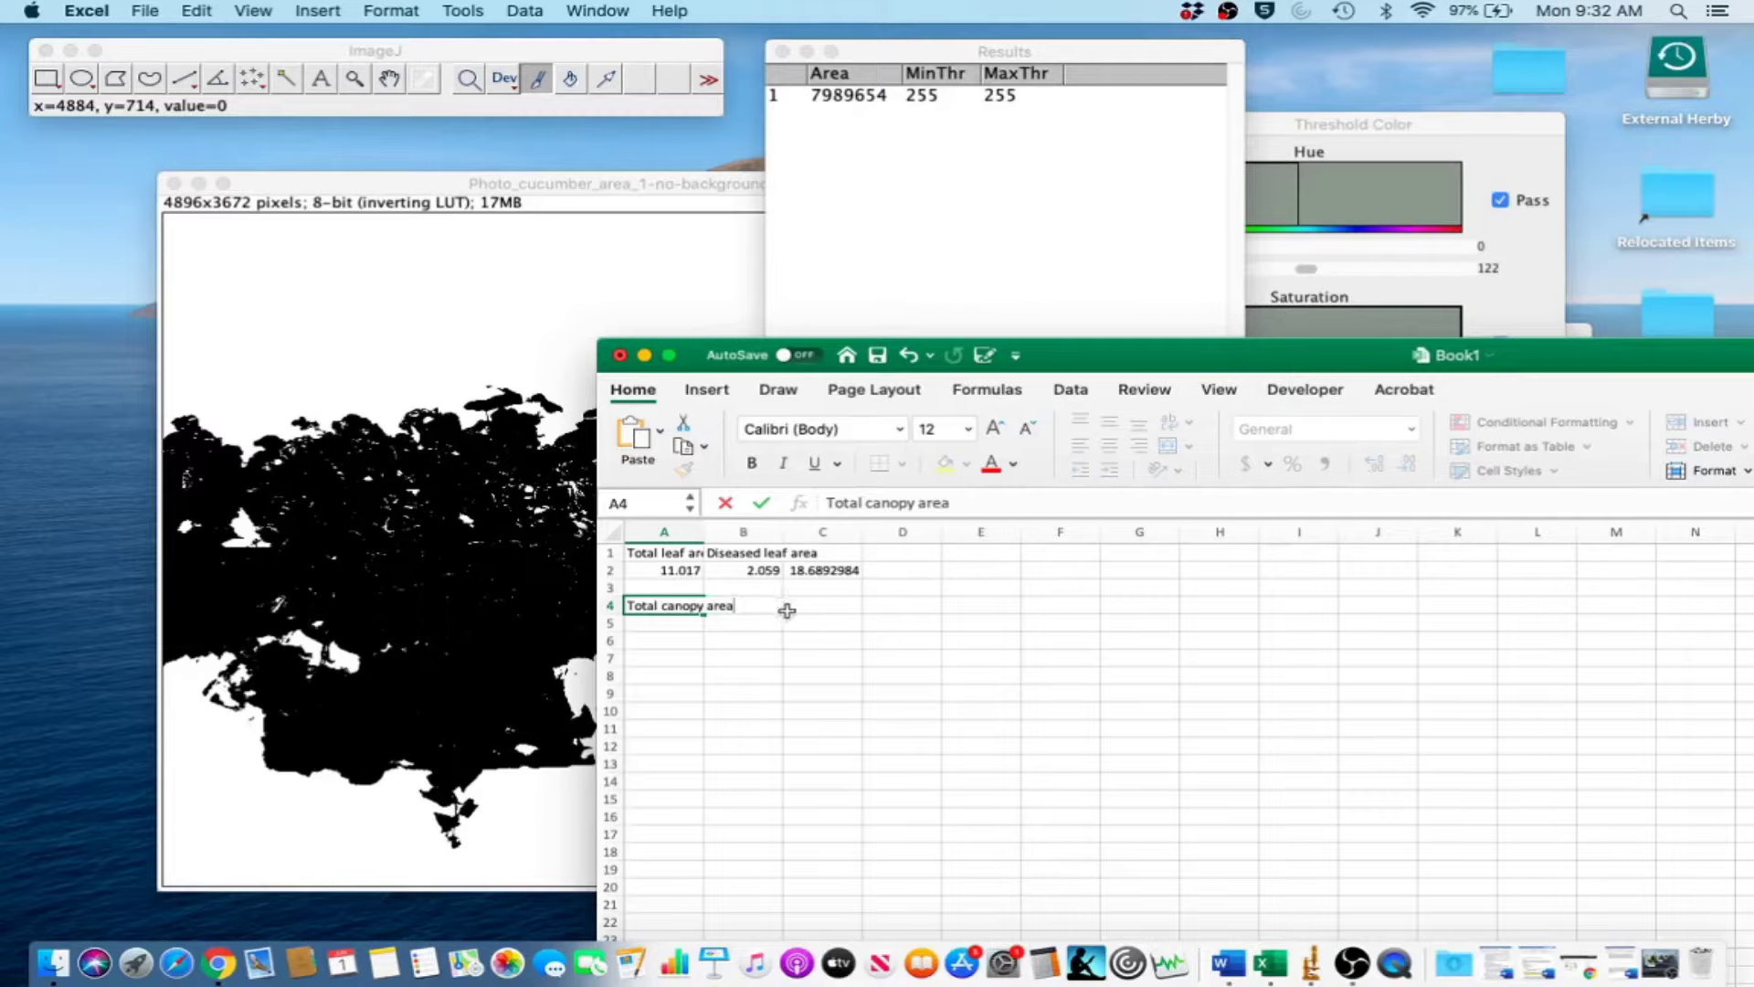
left_click(674, 622)
type("7989")
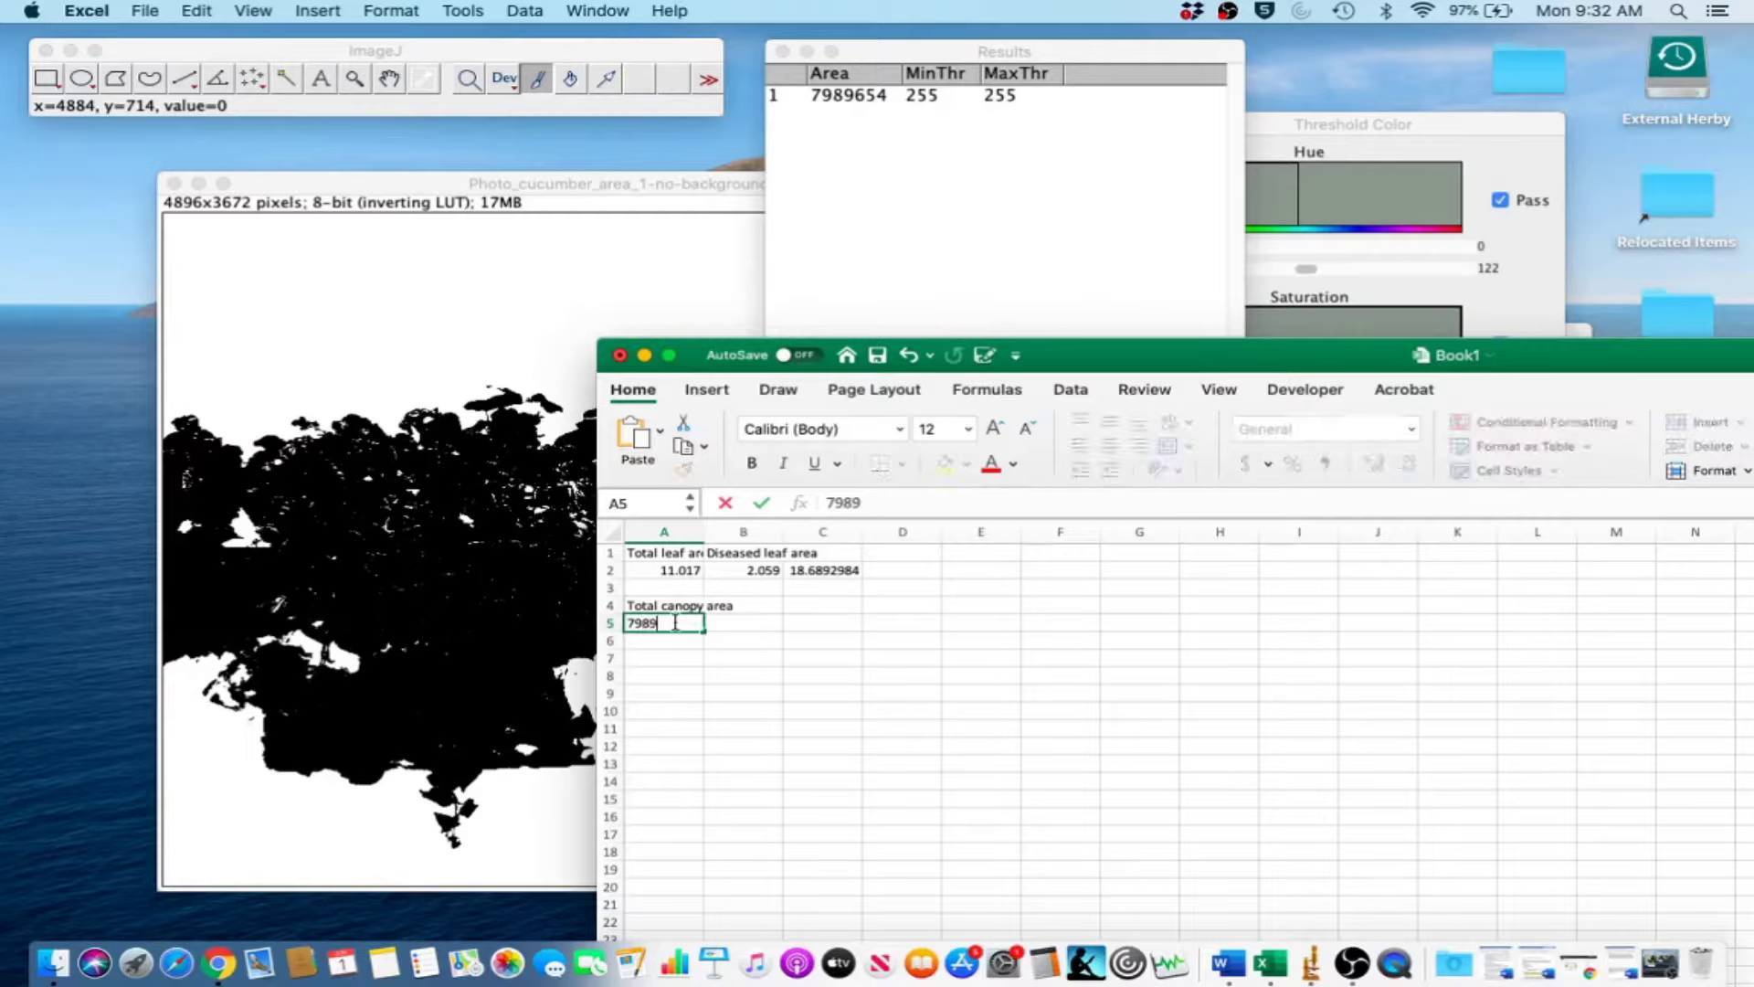
type("654")
left_click(780, 660)
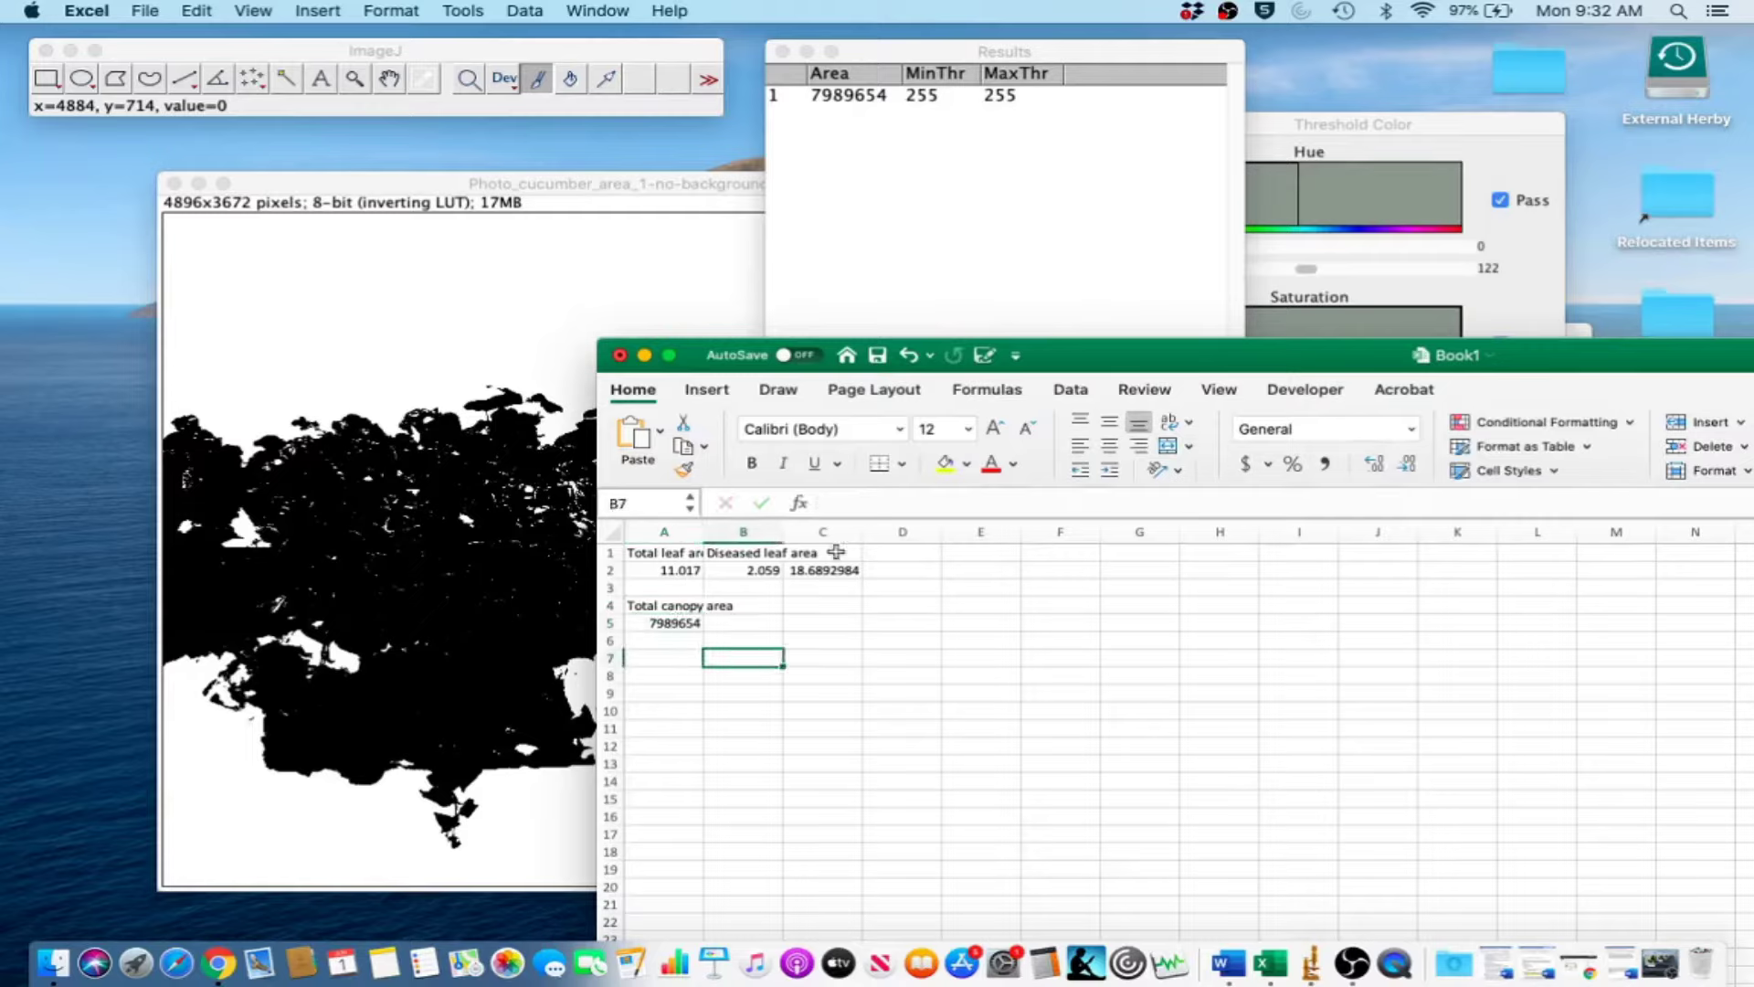
left_click(644, 358)
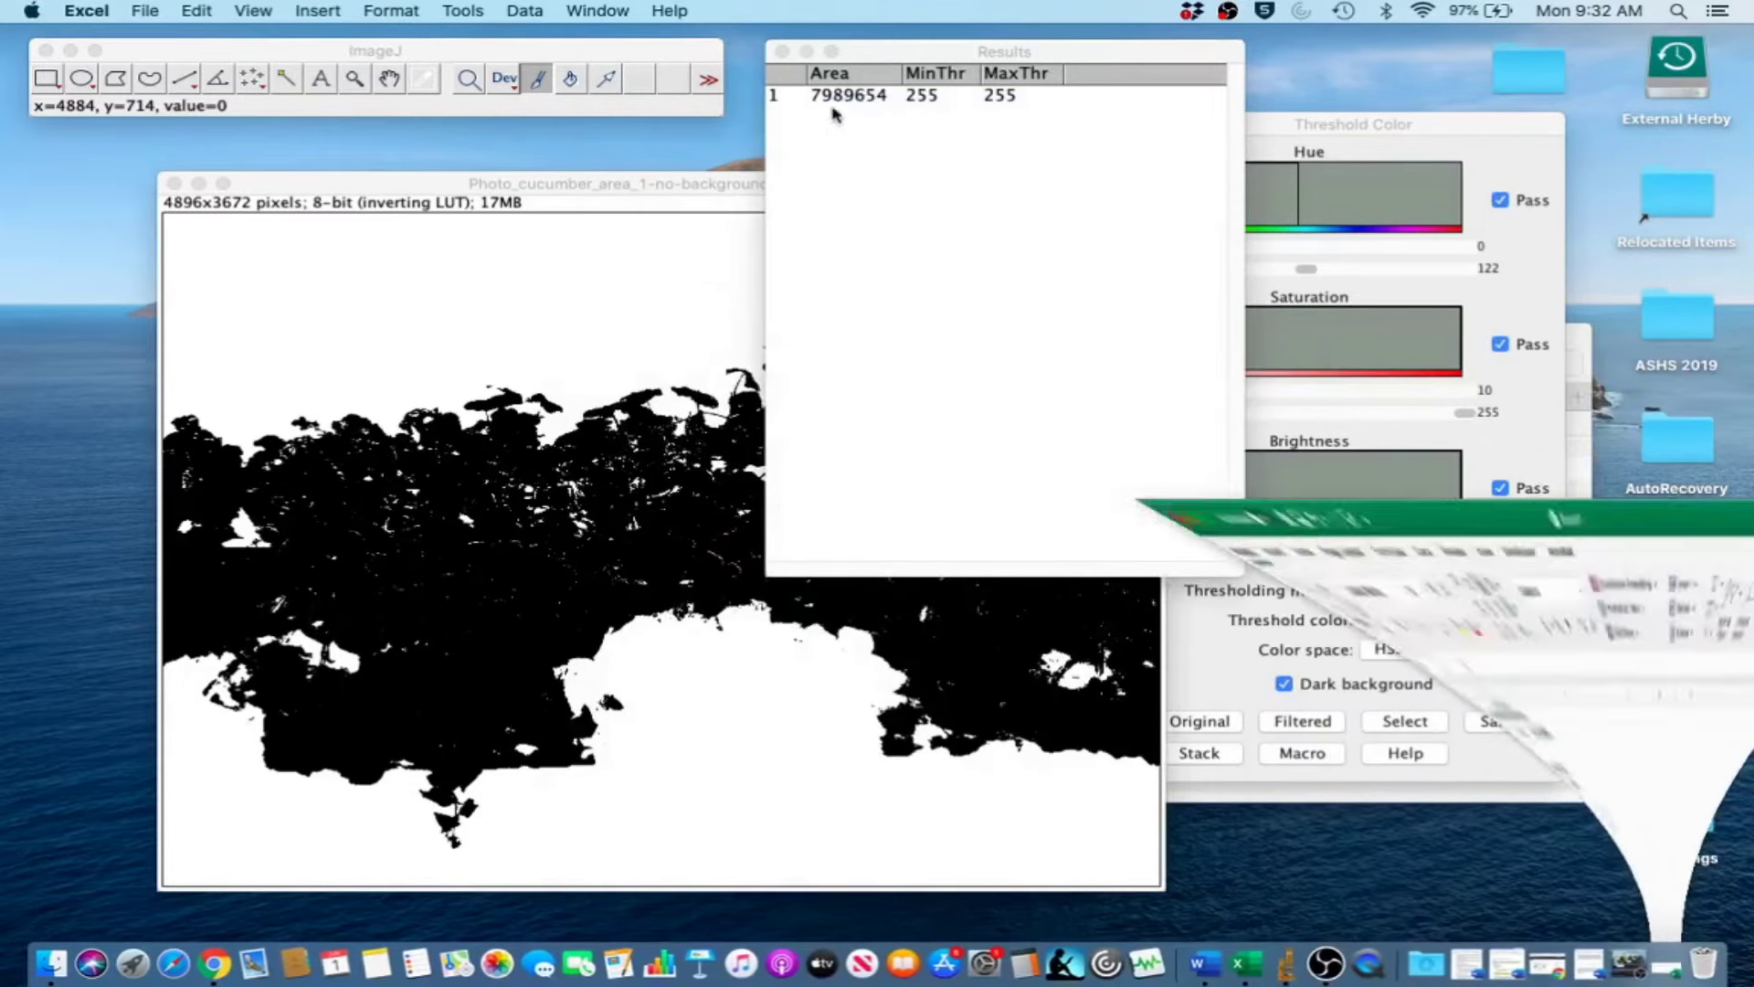
Switch to ImageJ and save the whole-canopy mask as a TIFF named Photo_cucumber_area_1-total.tif in the Images folder.
left_click(558, 183)
left_click(162, 10)
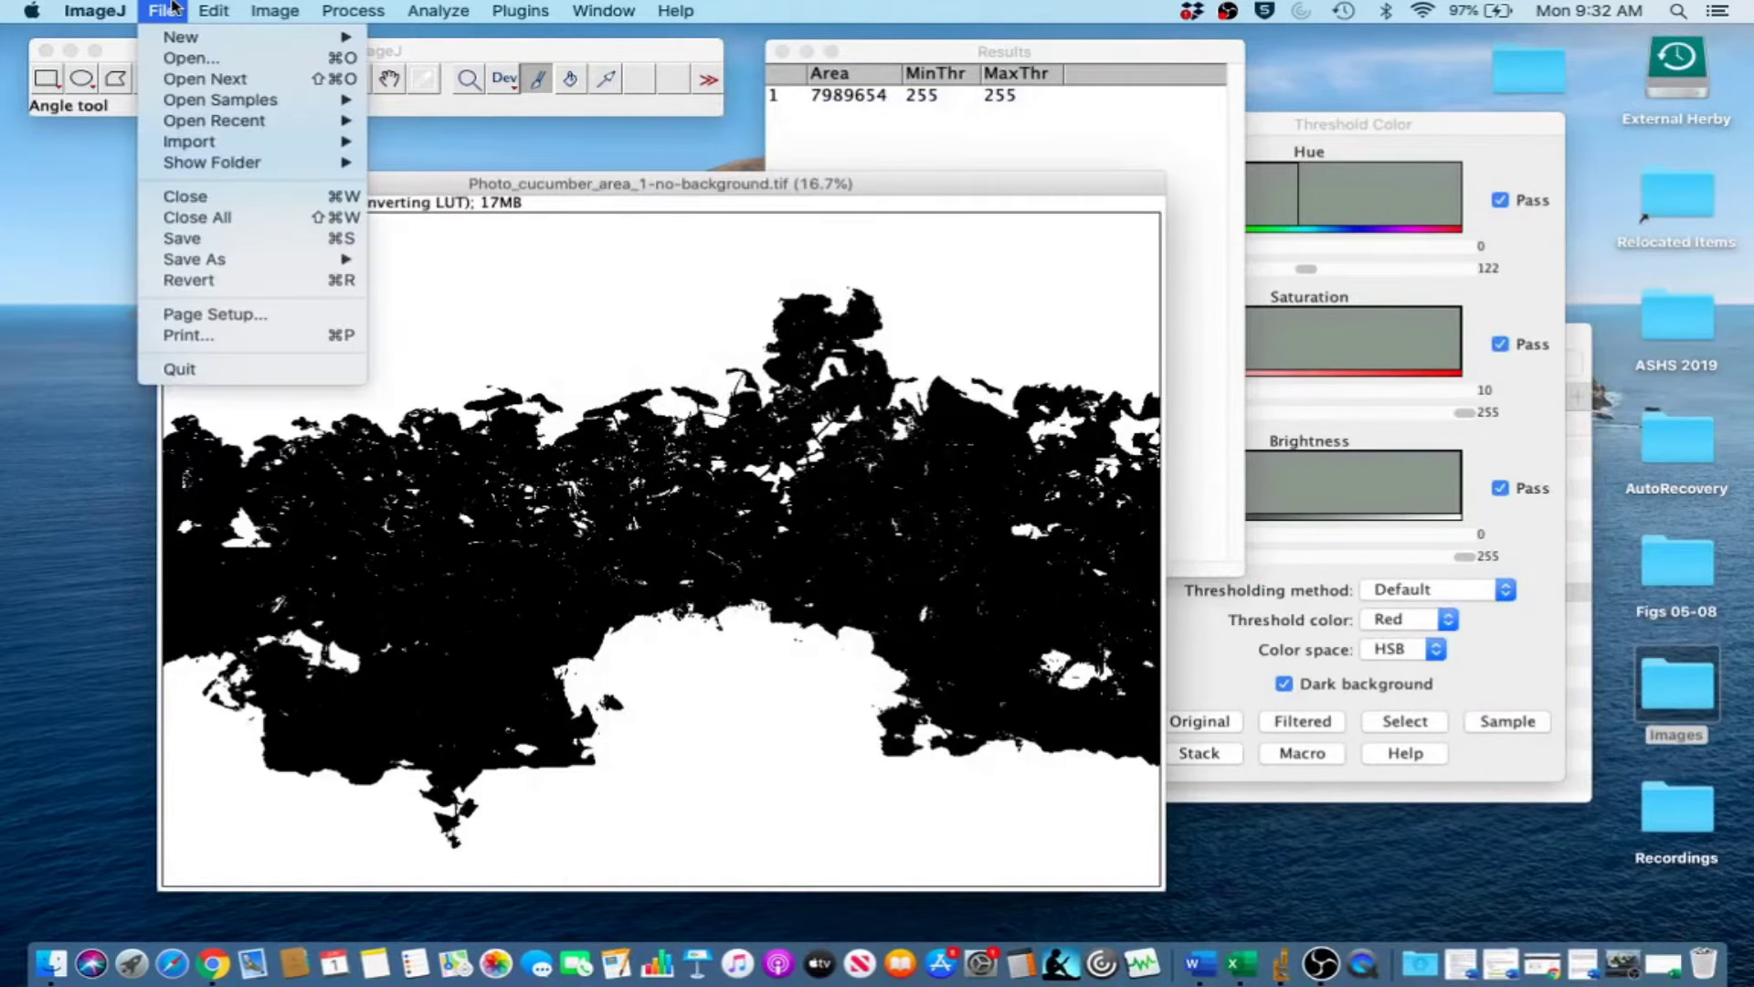
mouse_move(304, 260)
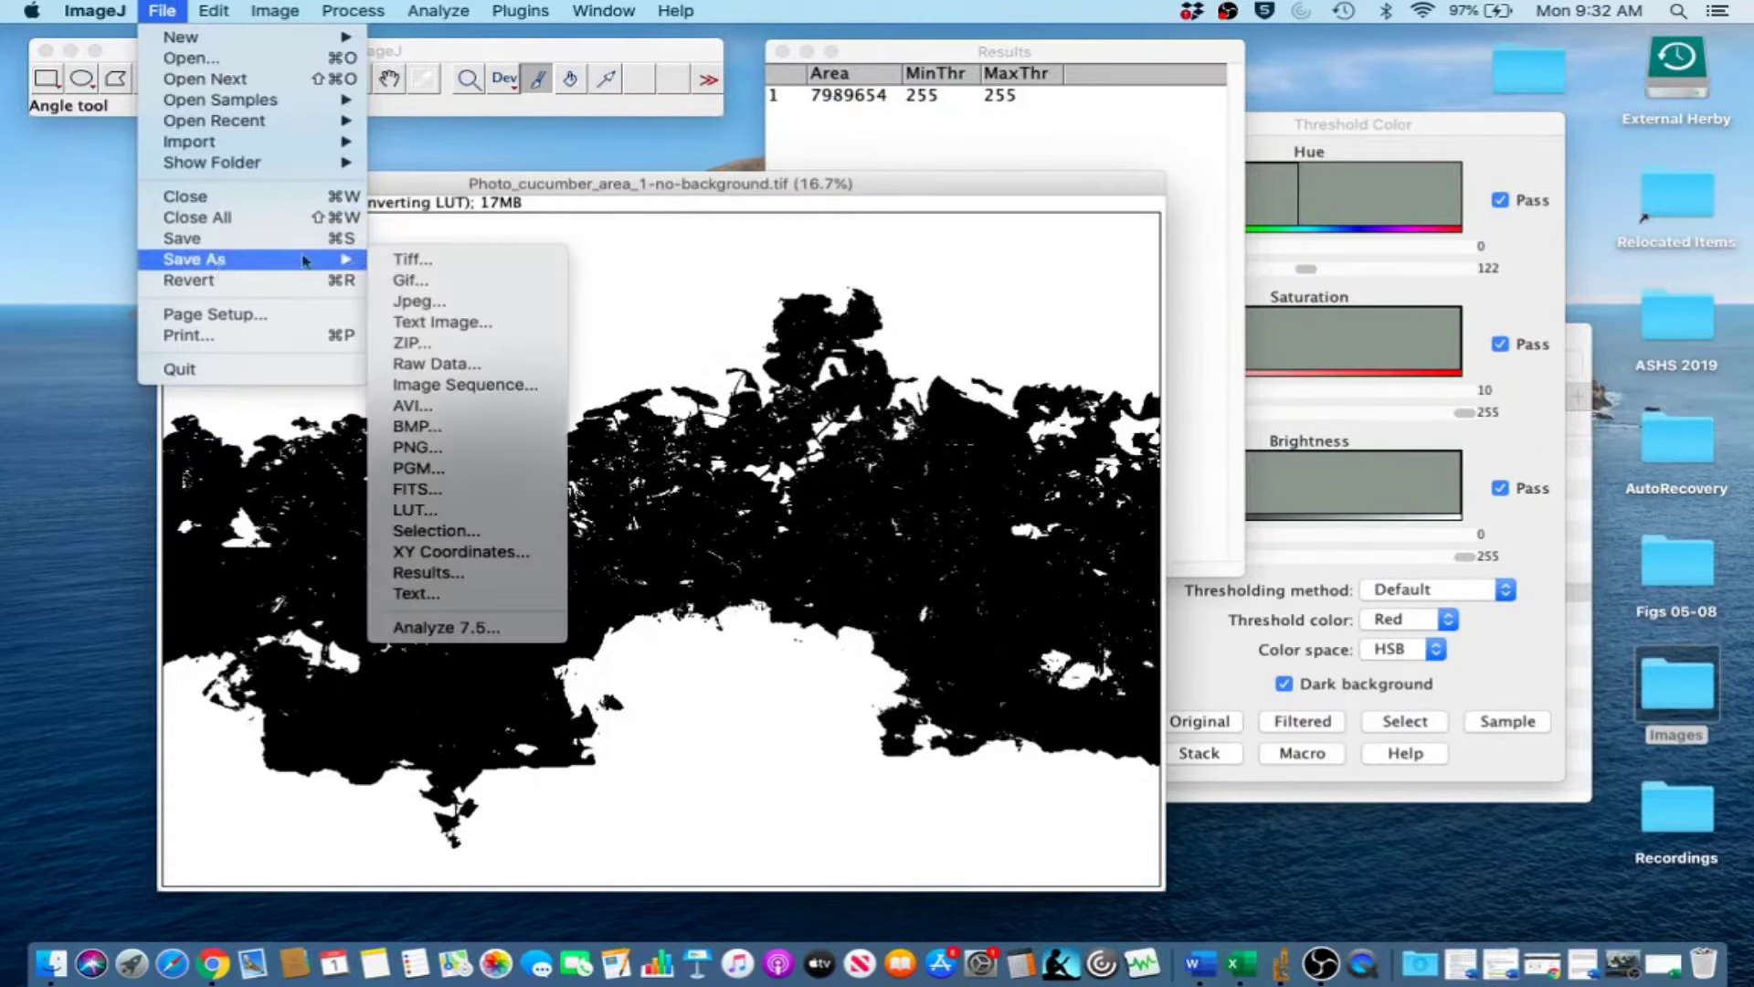
left_click(411, 260)
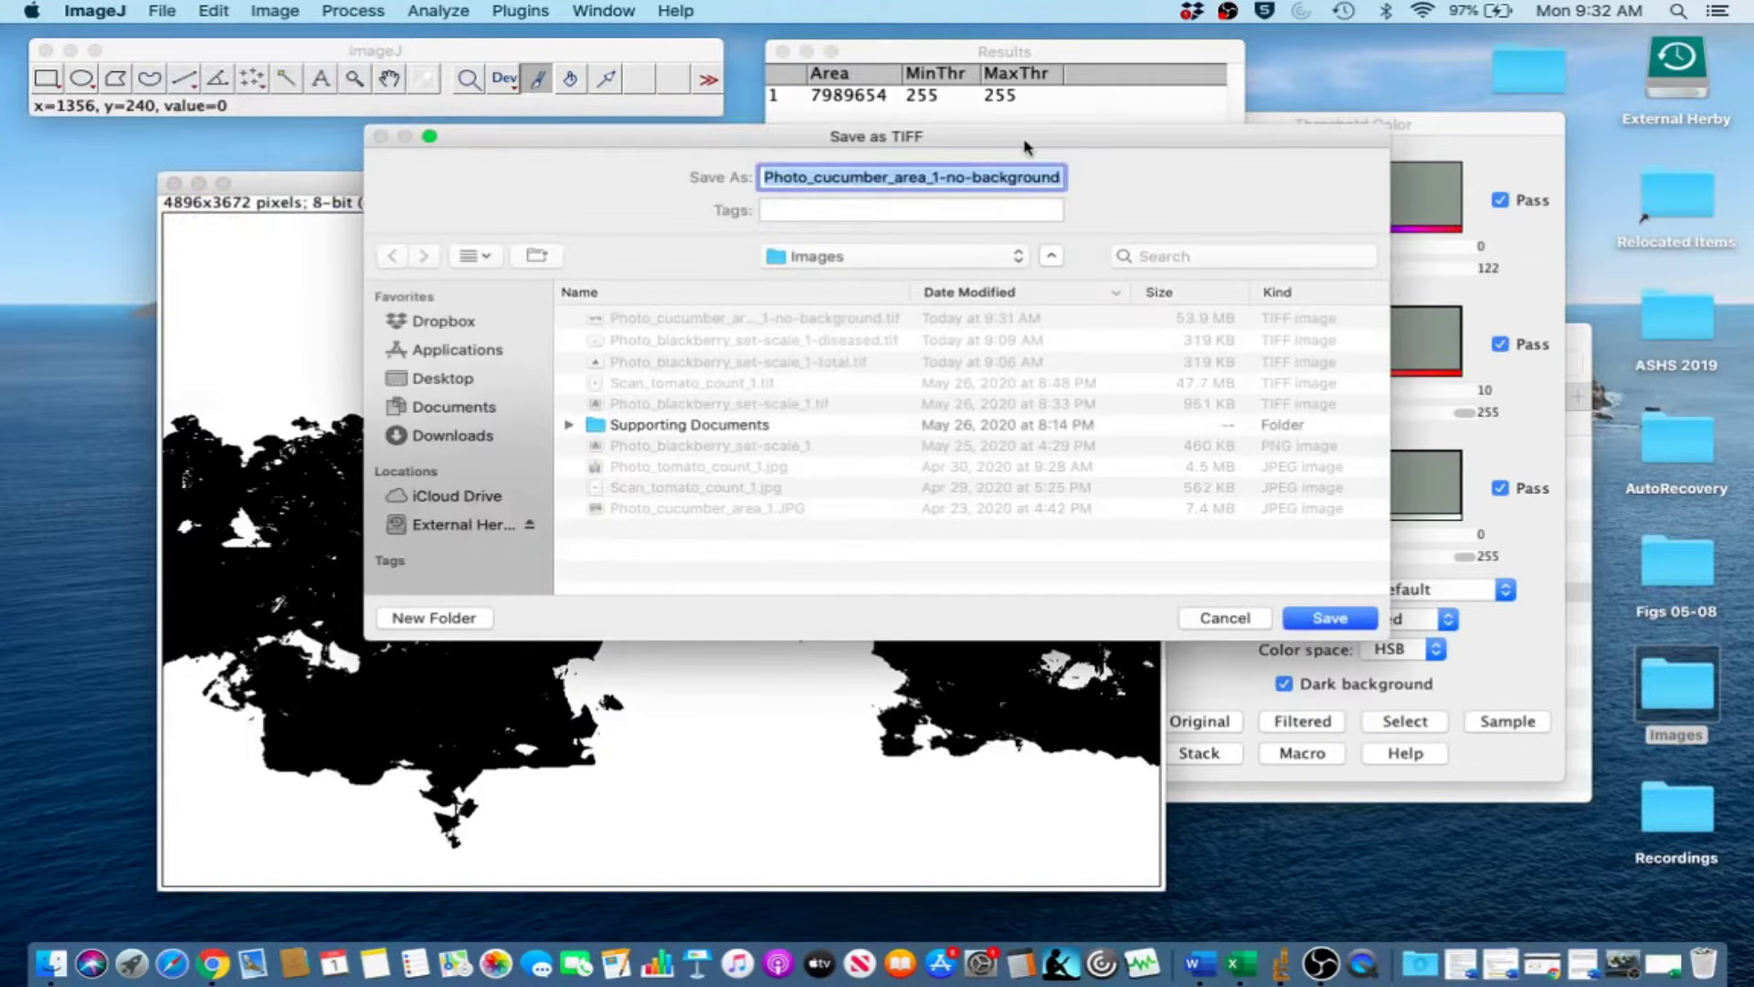
left_click(1015, 178)
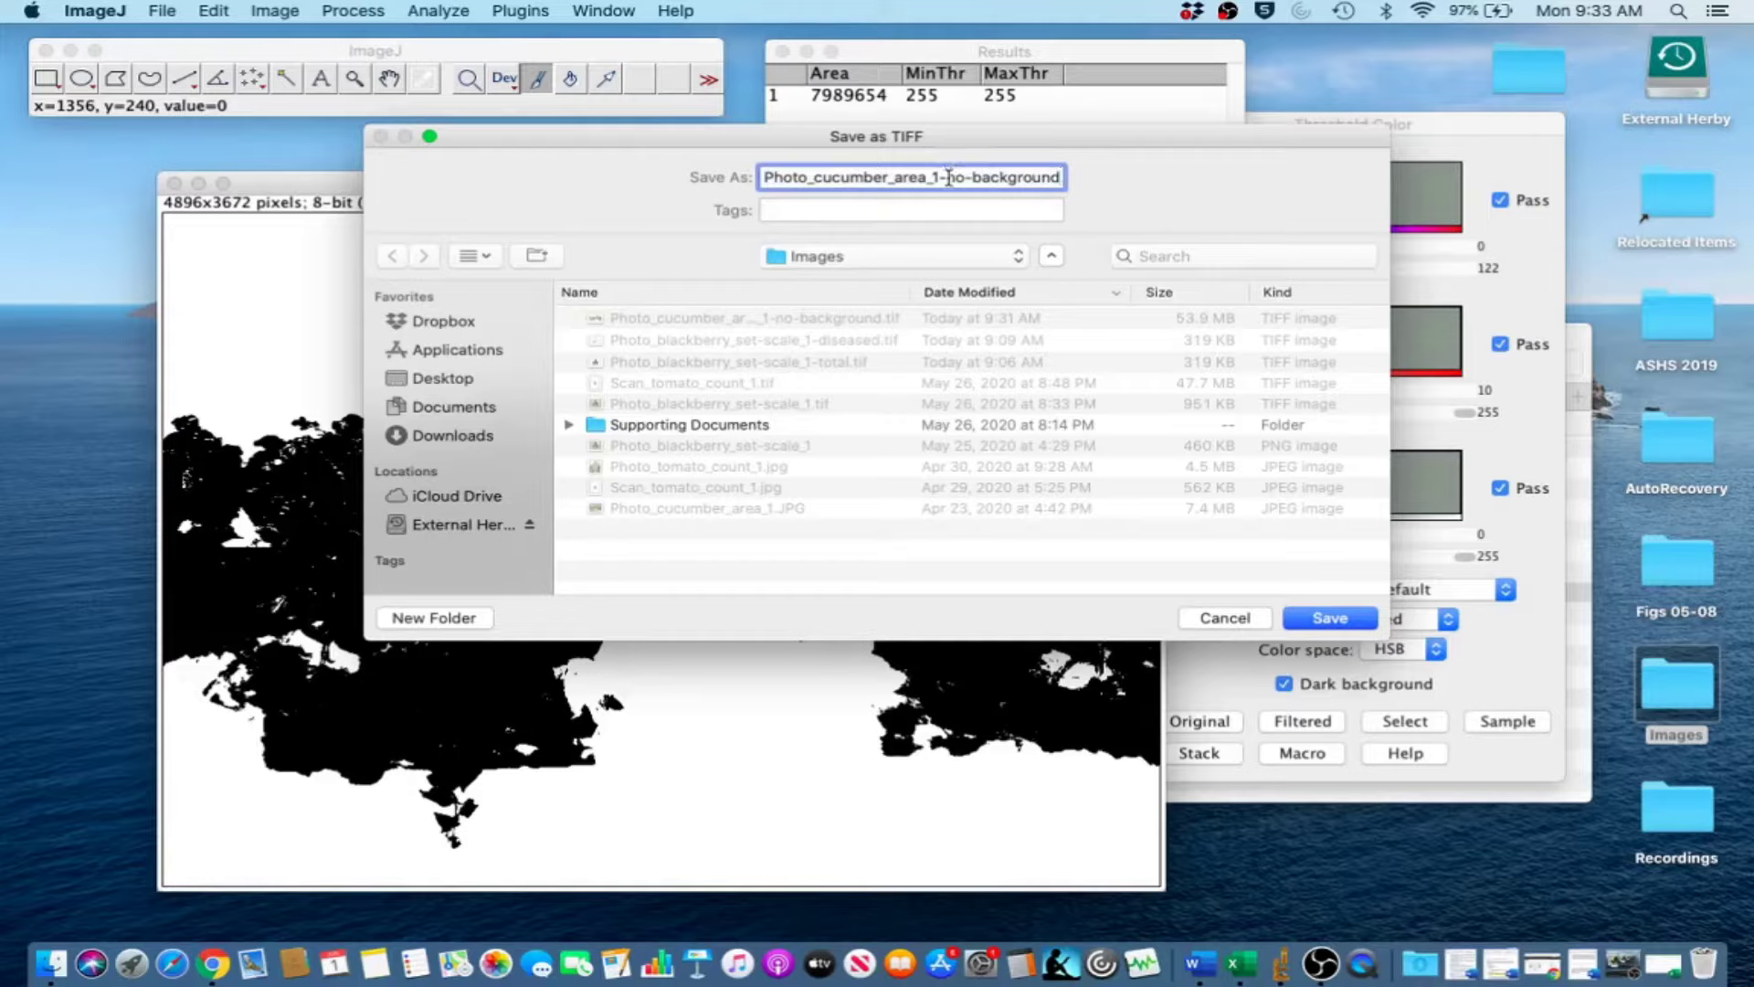
left_click_drag(949, 177, 1056, 176)
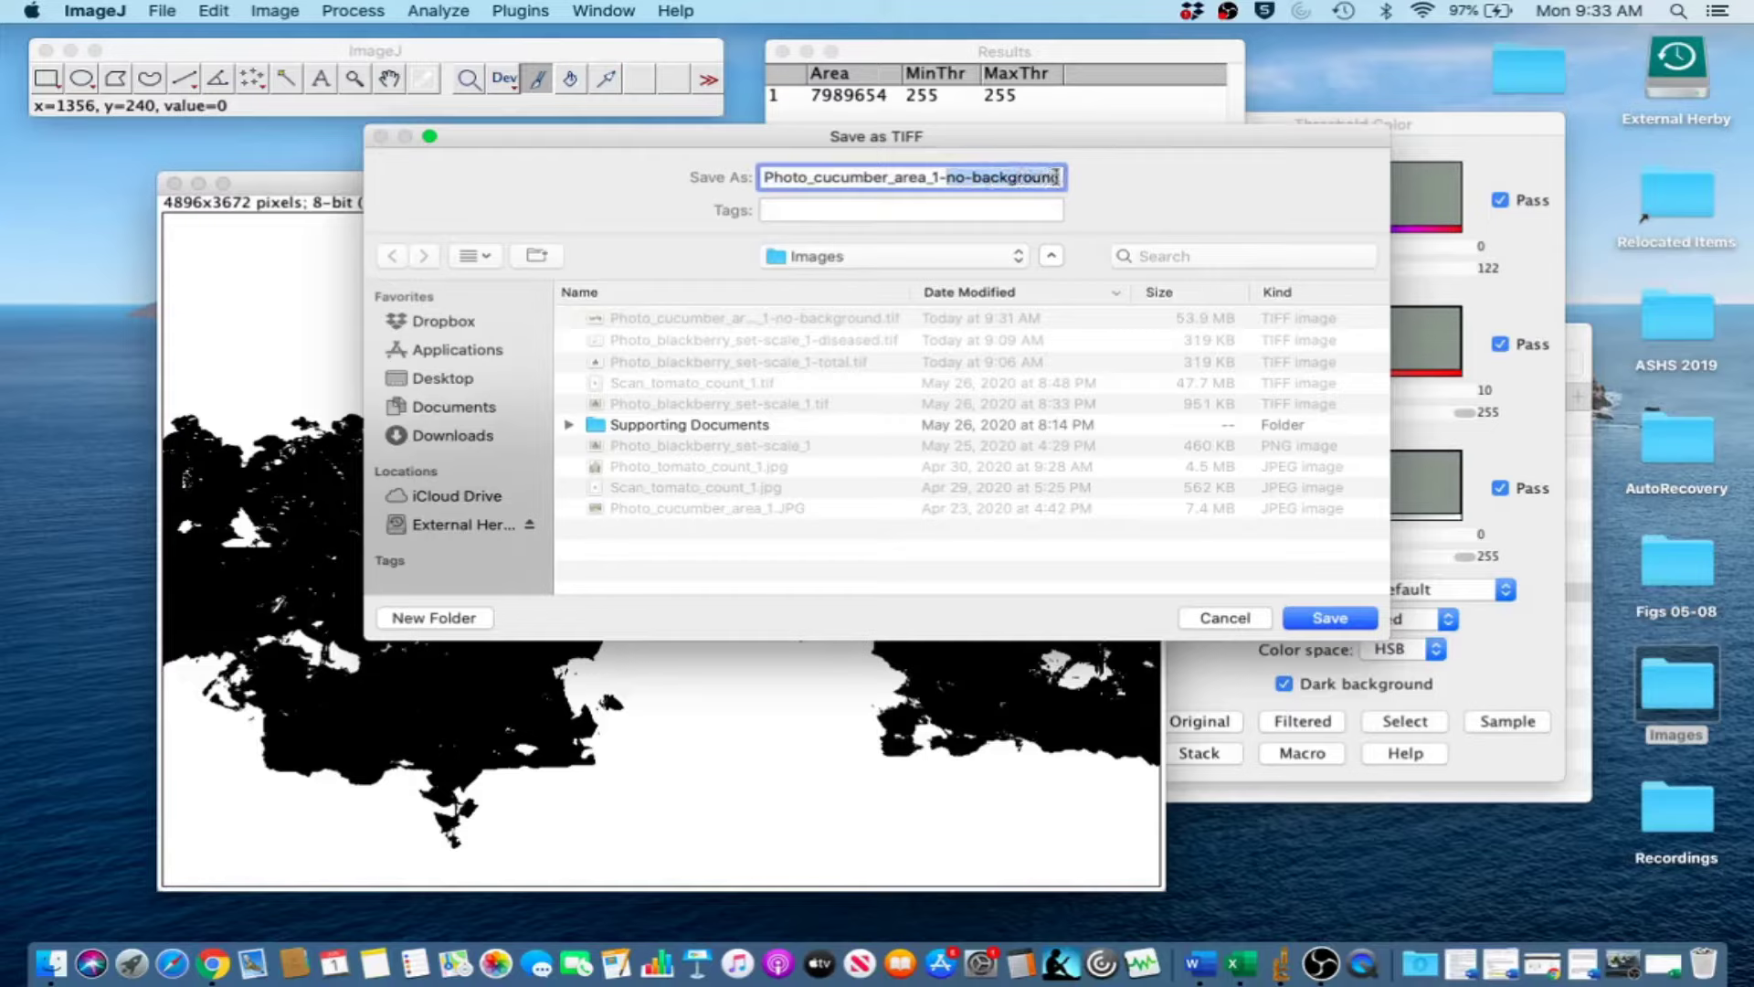
type("total.tif")
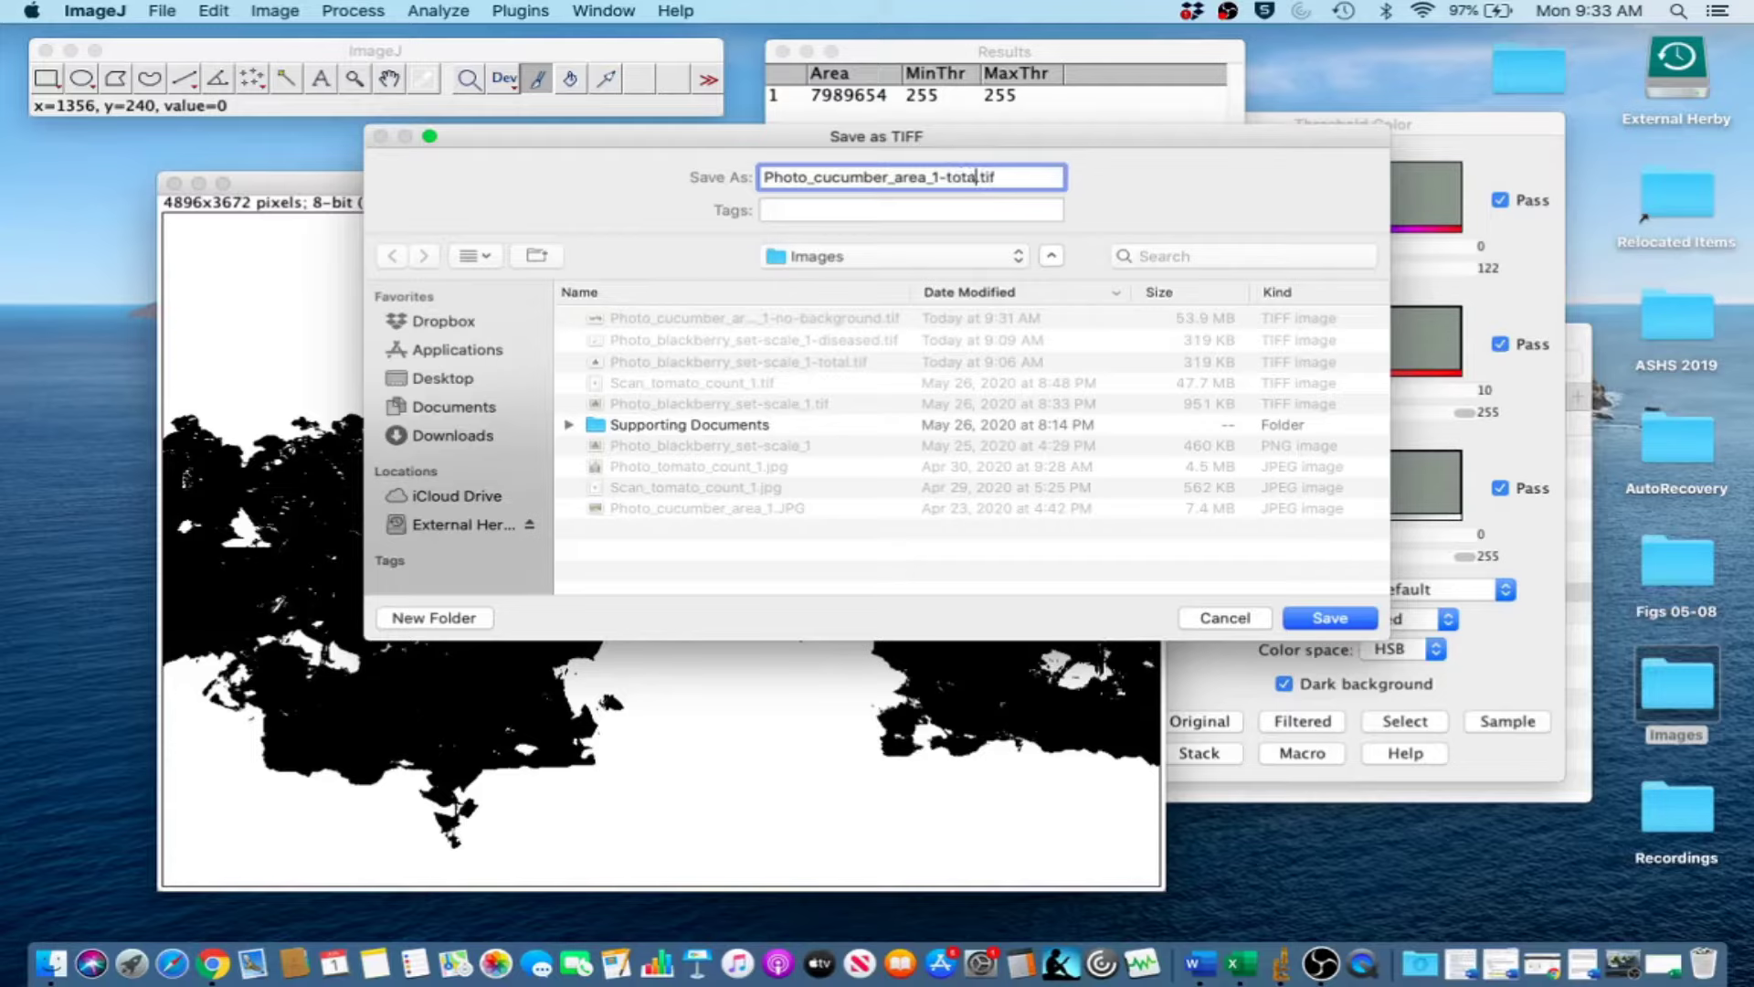
left_click(1327, 623)
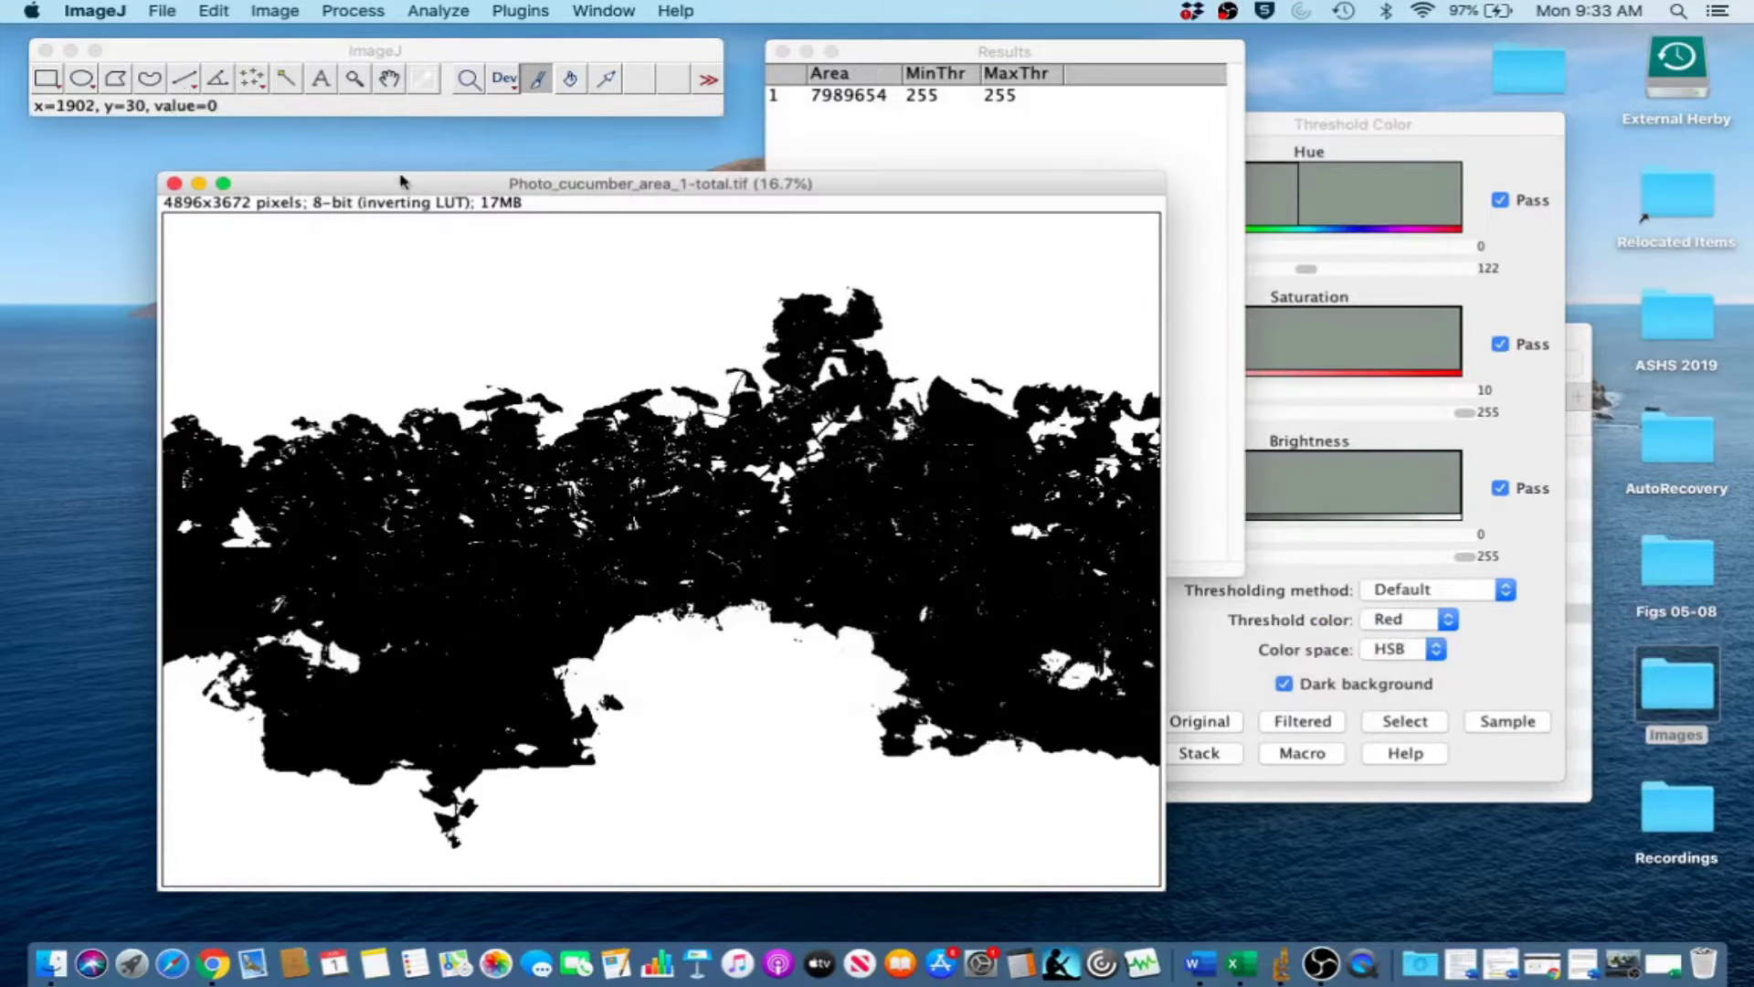
Close the saved canopy mask and open Photo_cucumber_area_1-no-background.tif from the Images folder in ImageJ.
left_click(173, 182)
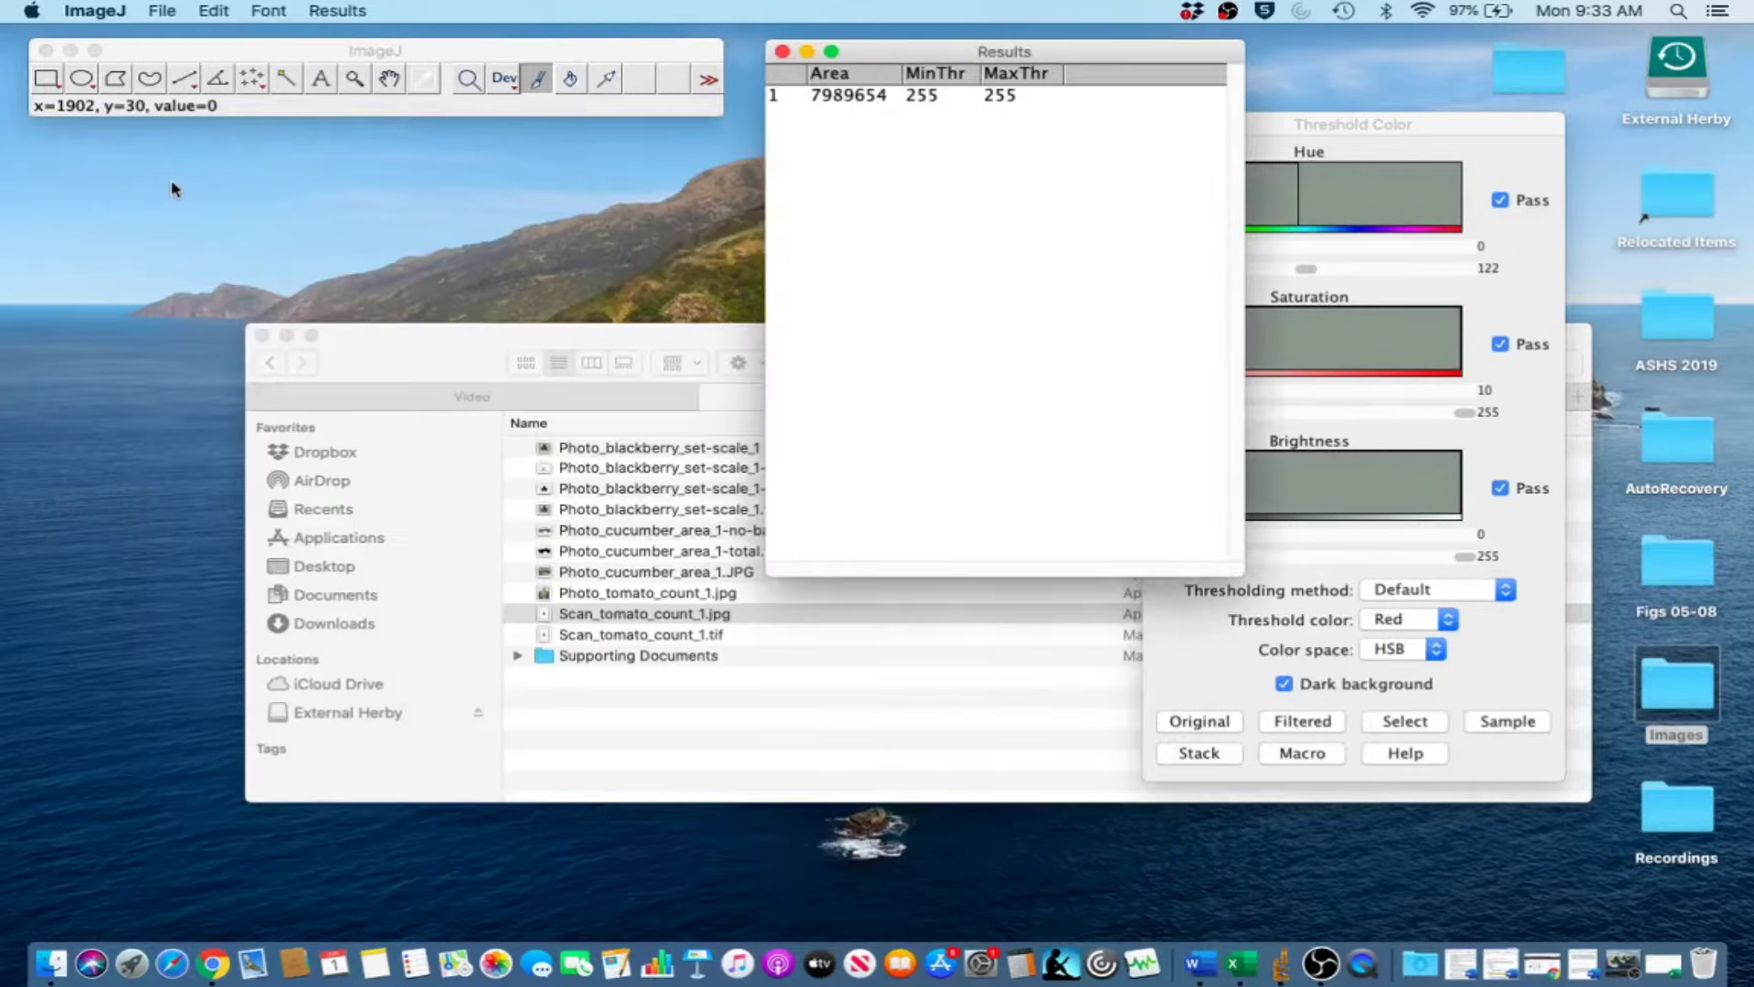
left_click(514, 336)
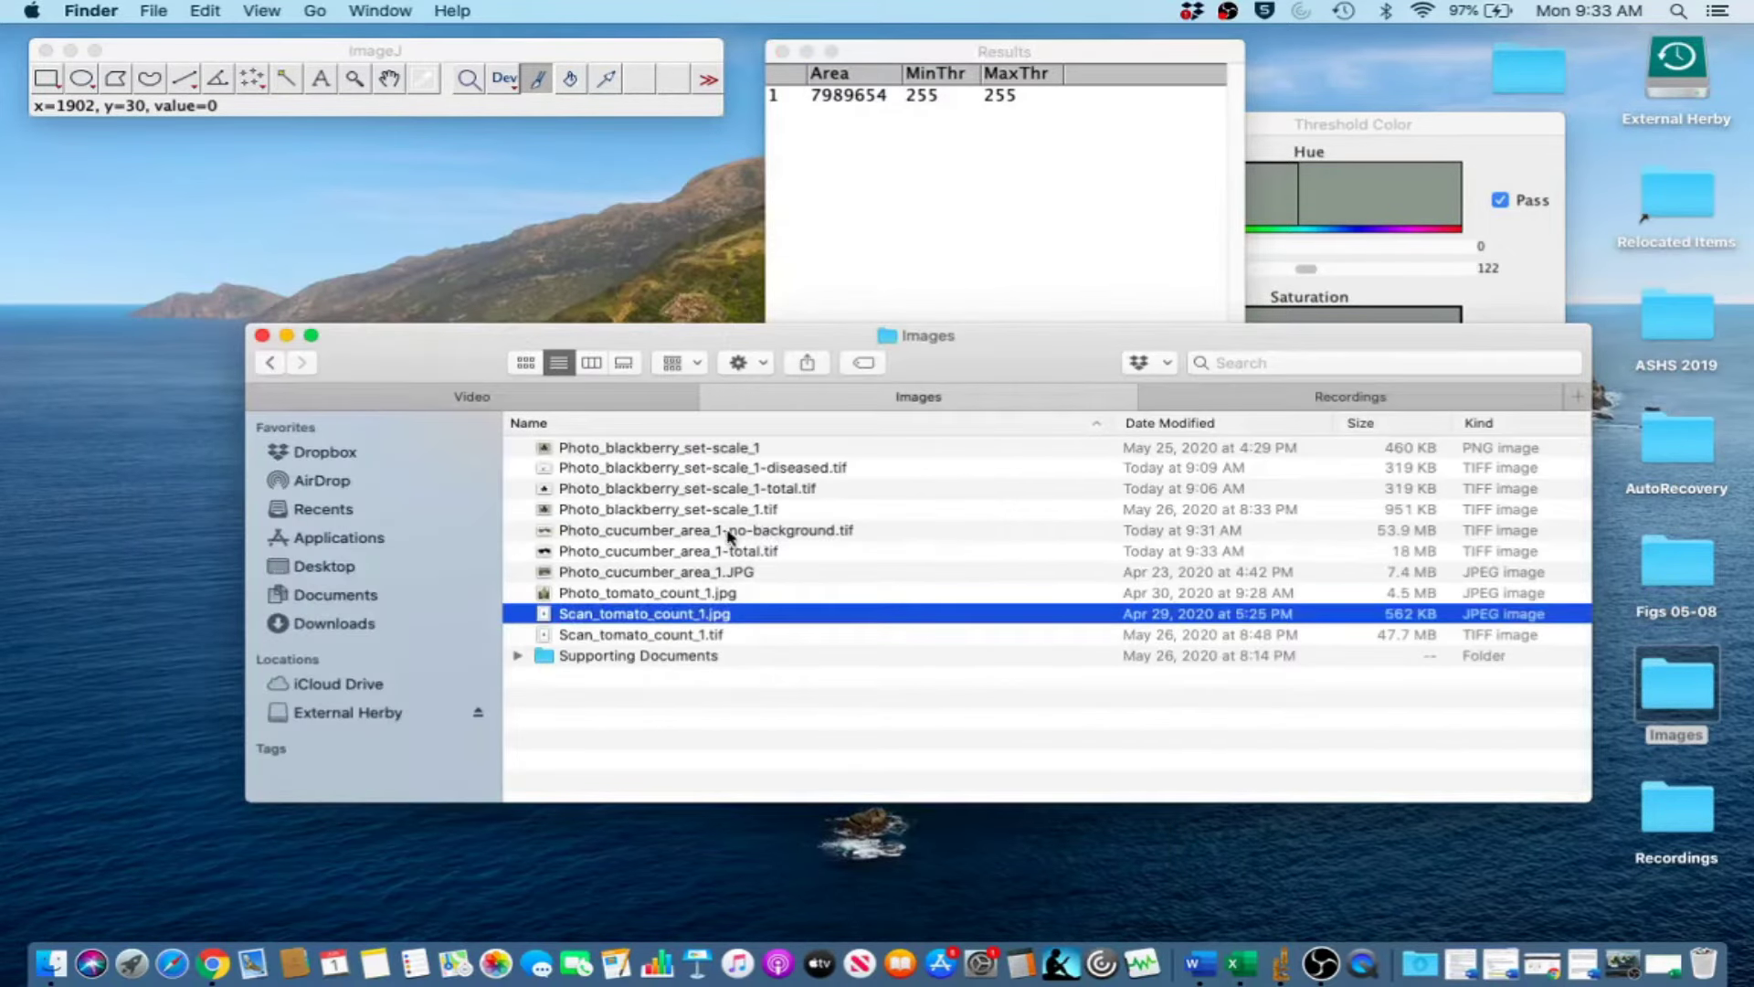
left_click_drag(729, 530, 461, 55)
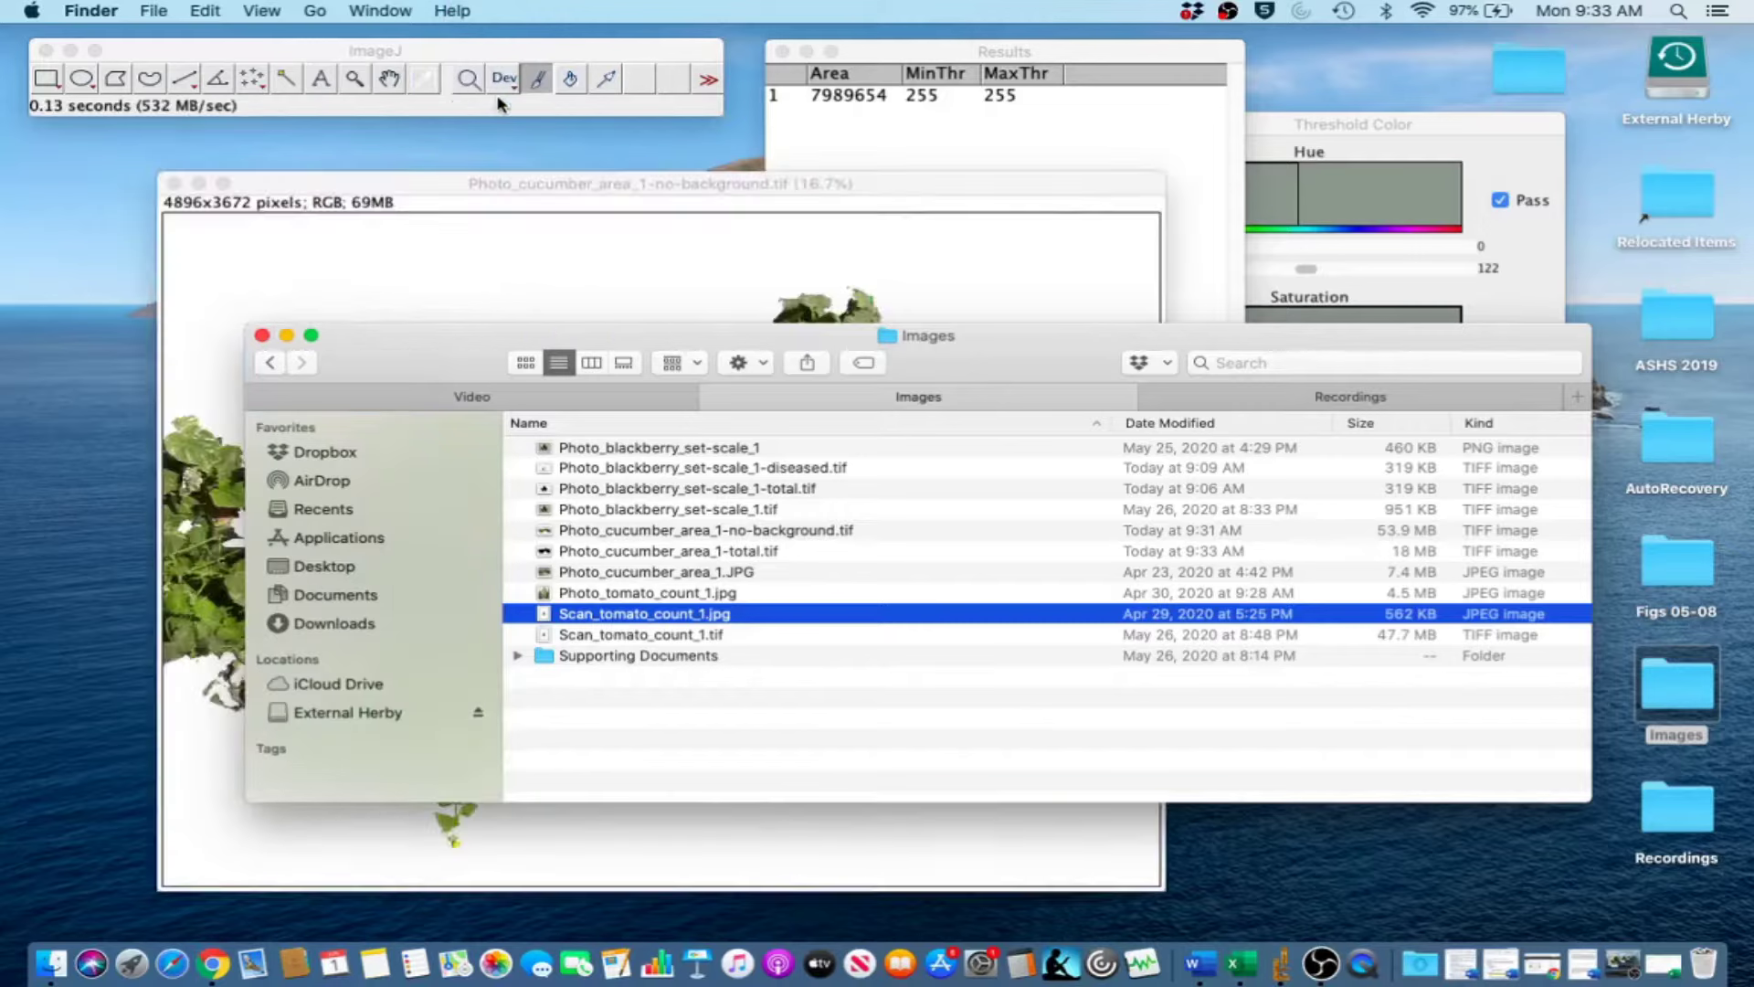
left_click(382, 186)
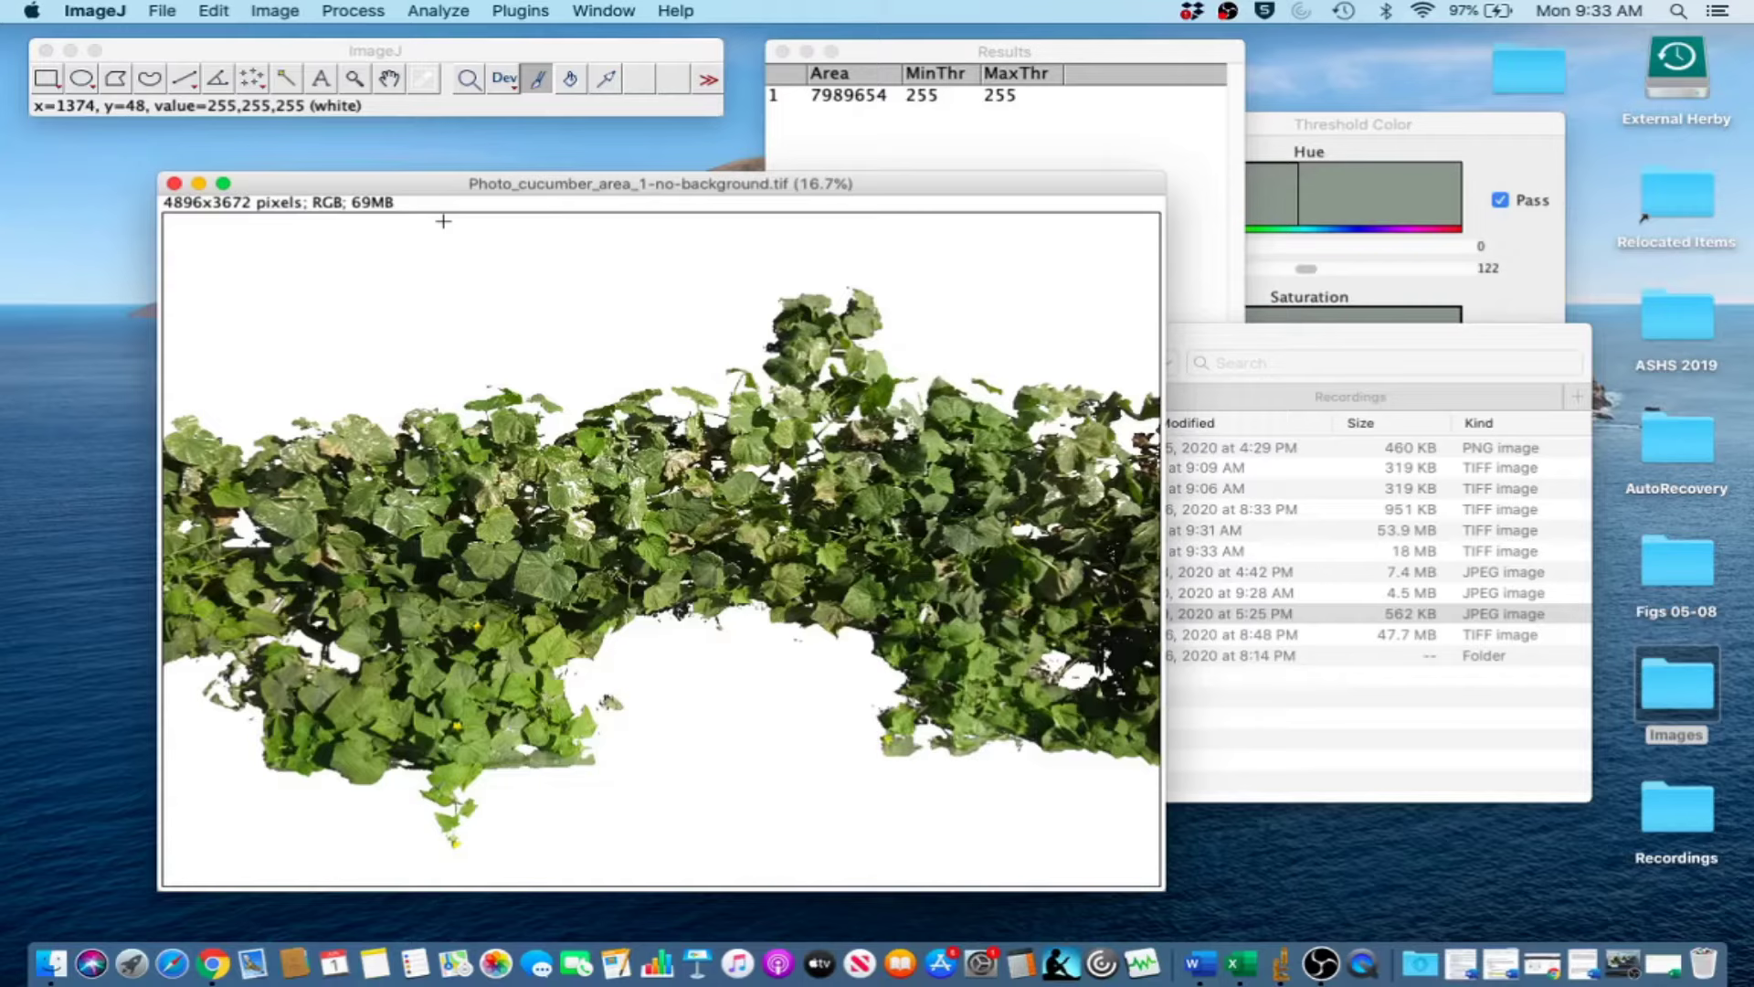
Threshold the diseased foliage by color with hue 0 to 45, saturation 0 to 155 and brightness 0 to 254.
left_click(1365, 126)
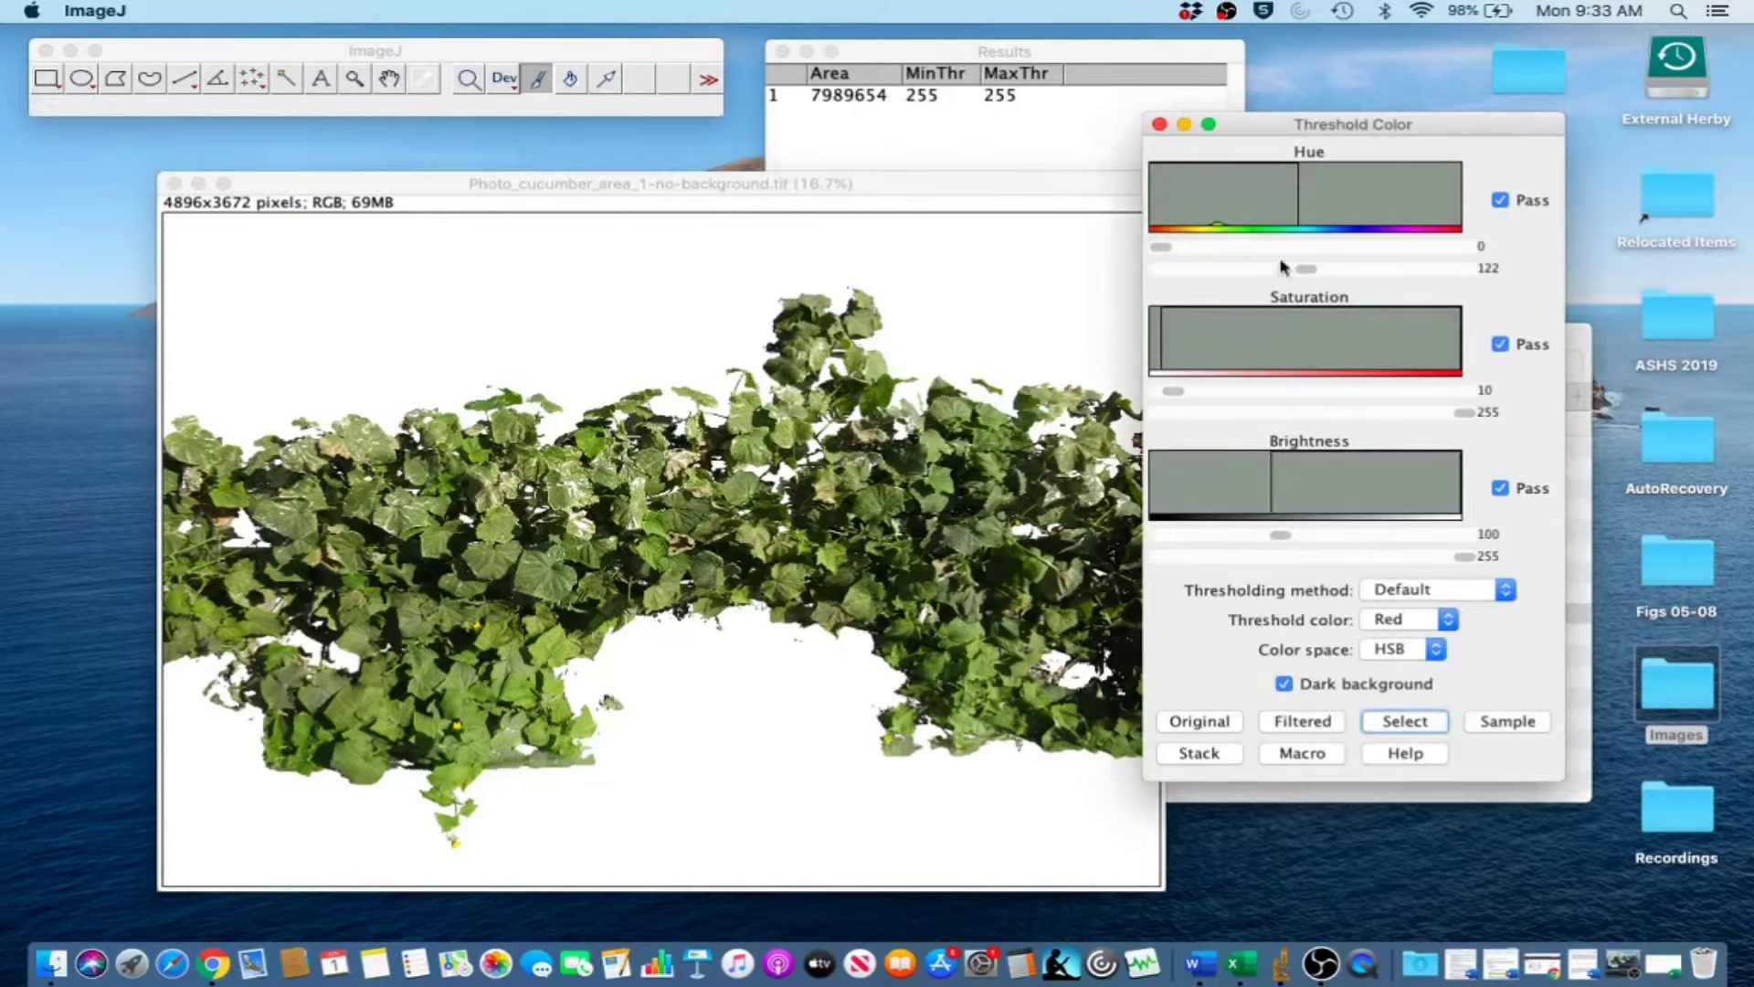
left_click_drag(1306, 269, 1211, 274)
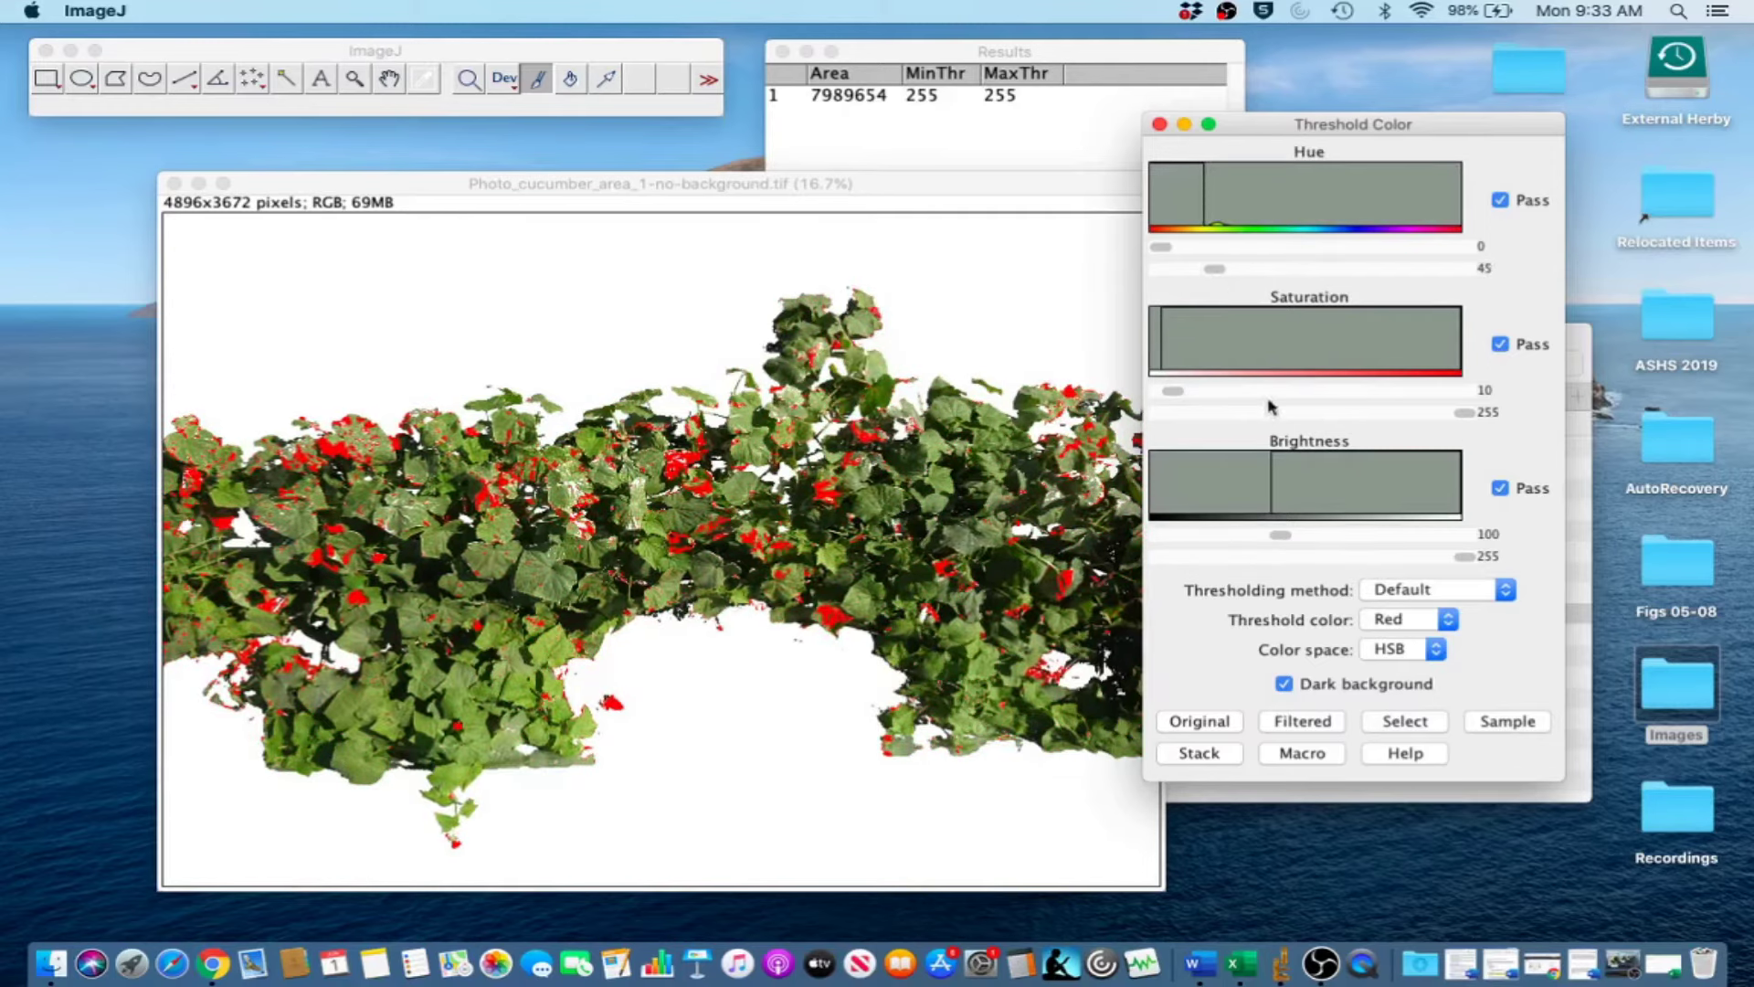
left_click_drag(1173, 391, 1157, 391)
left_click_drag(1464, 414, 1348, 415)
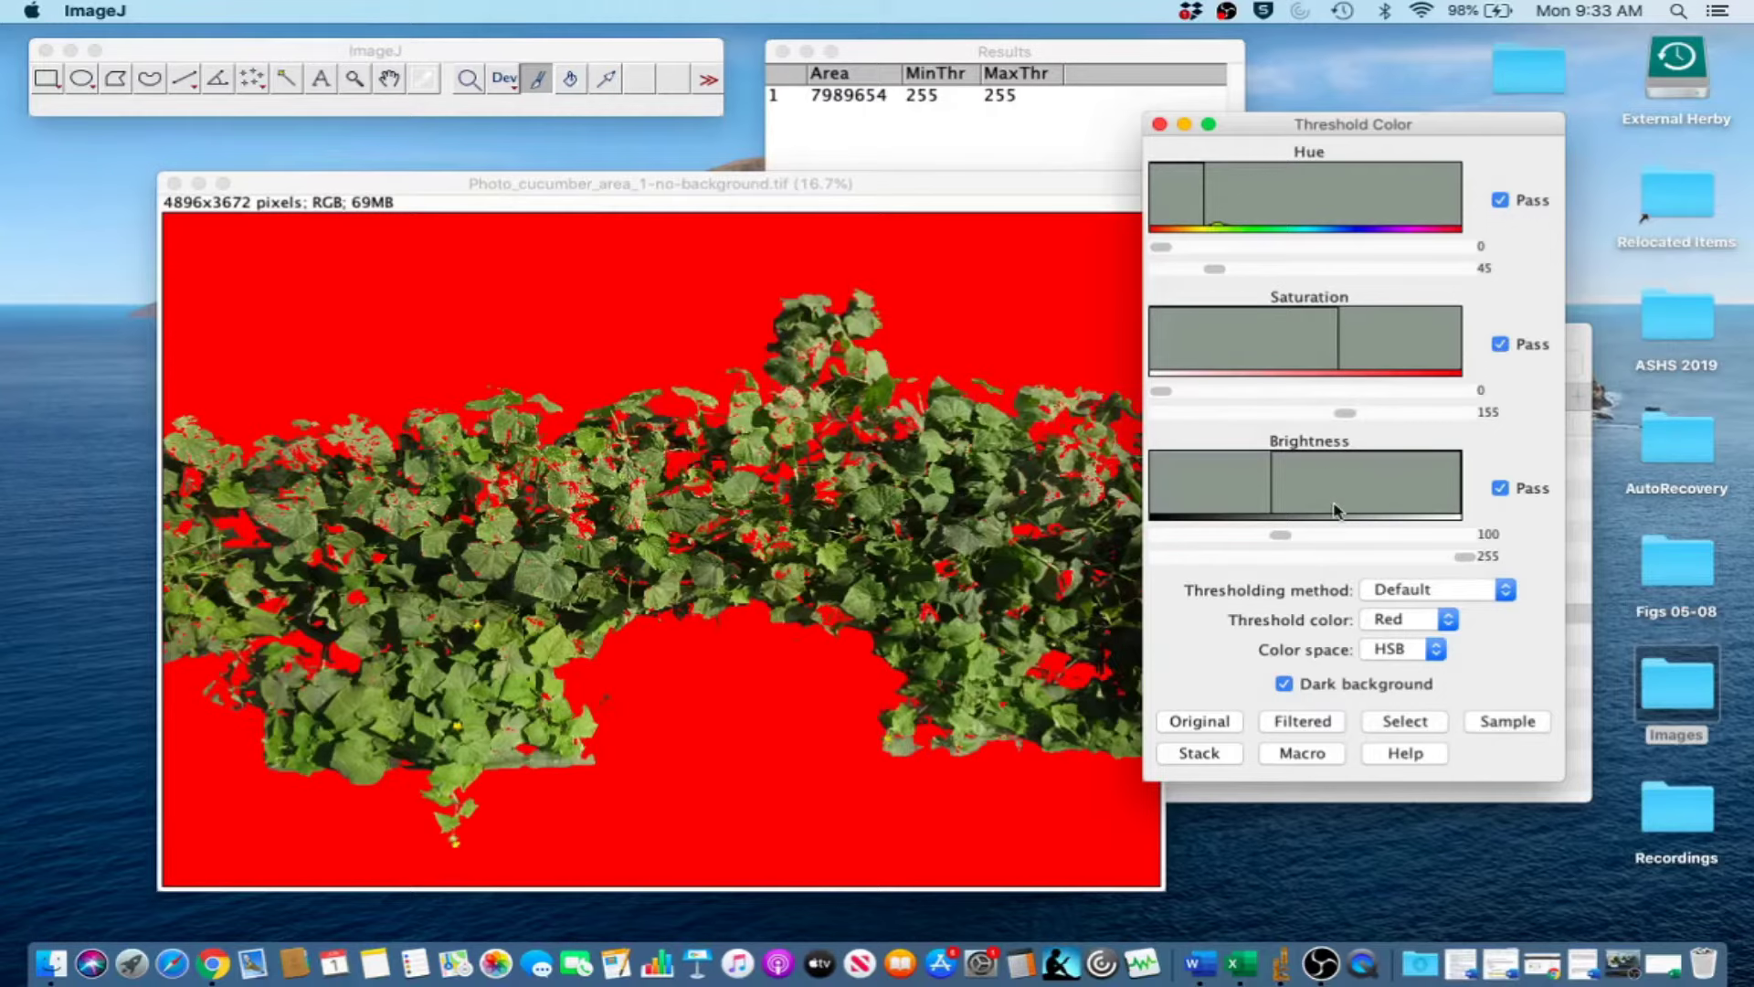
left_click_drag(1279, 536, 1099, 522)
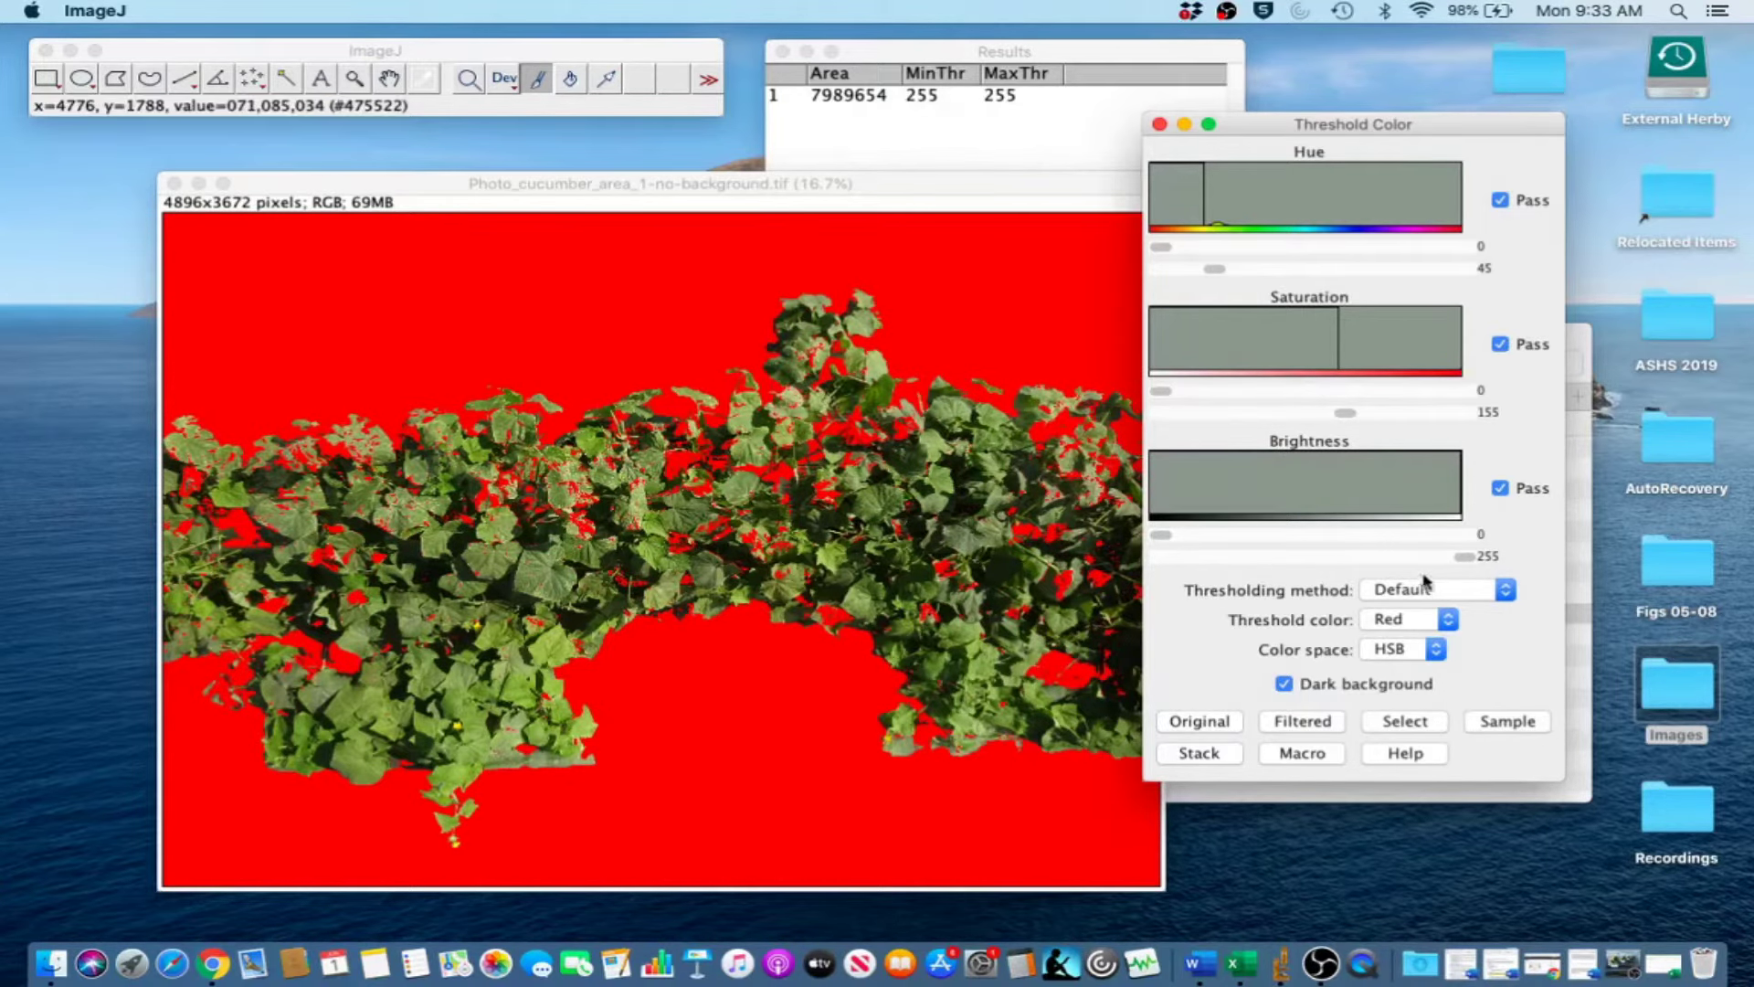
left_click(1471, 558)
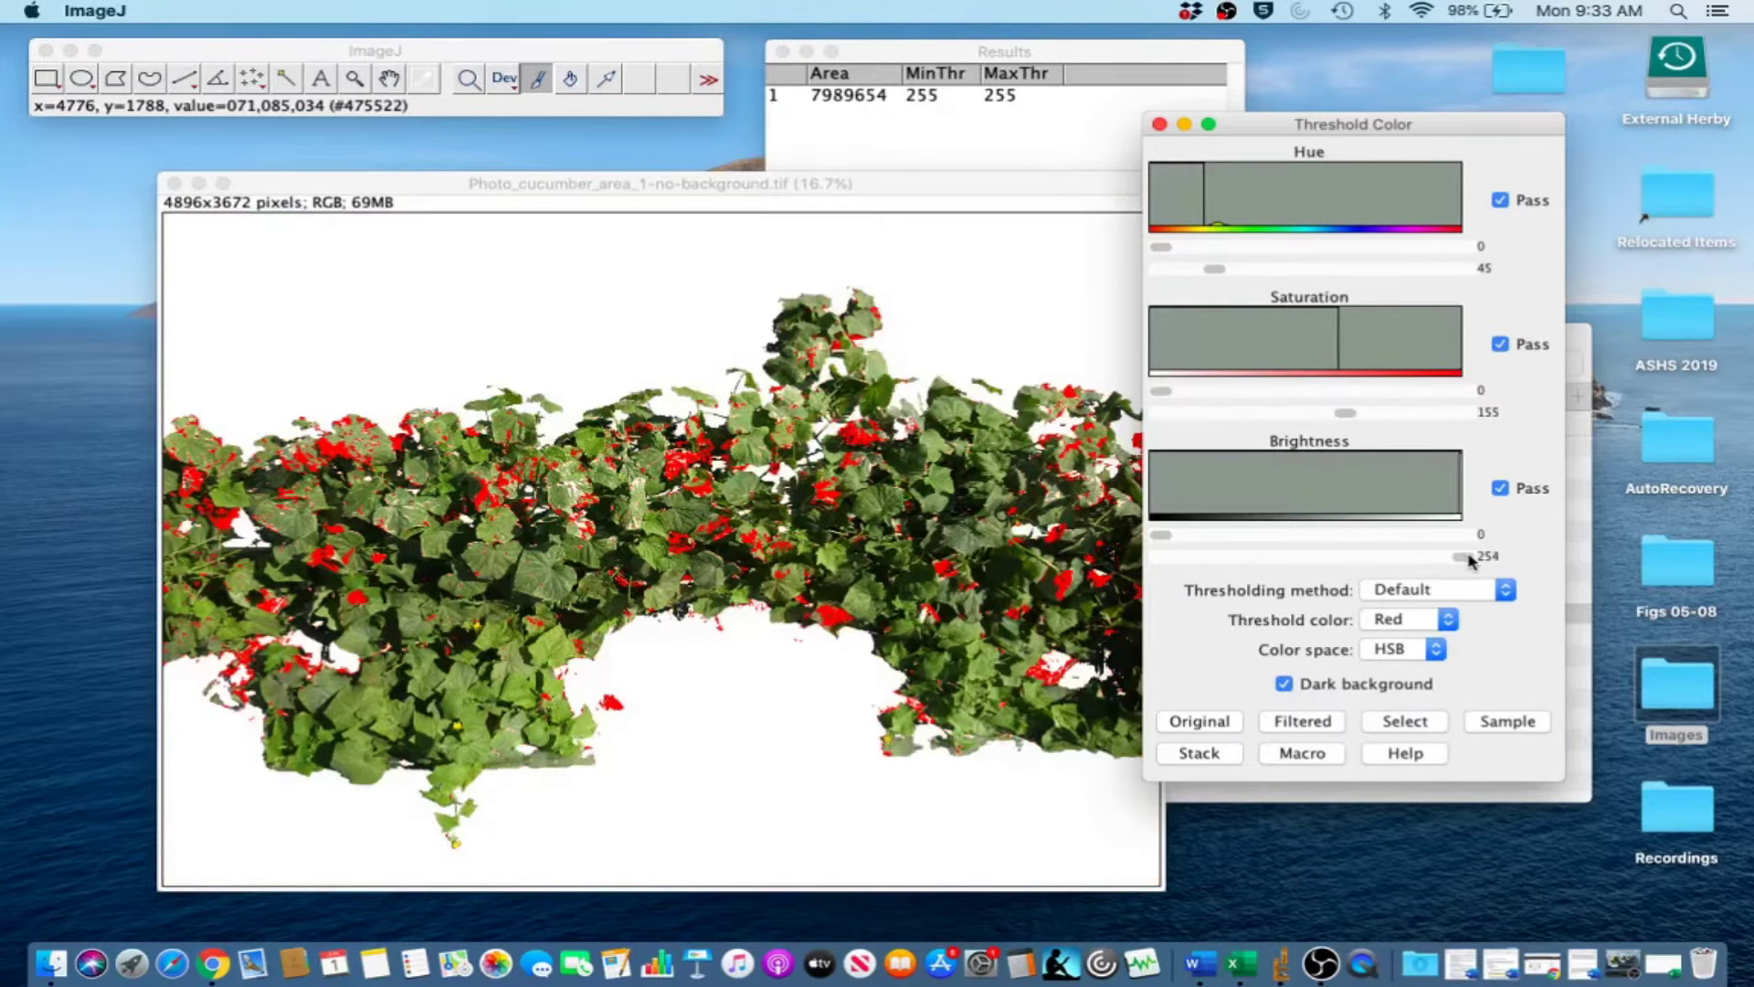
Turn the thresholded diseased areas into a selection and convert the image to a black-and-white binary mask.
left_click(1408, 729)
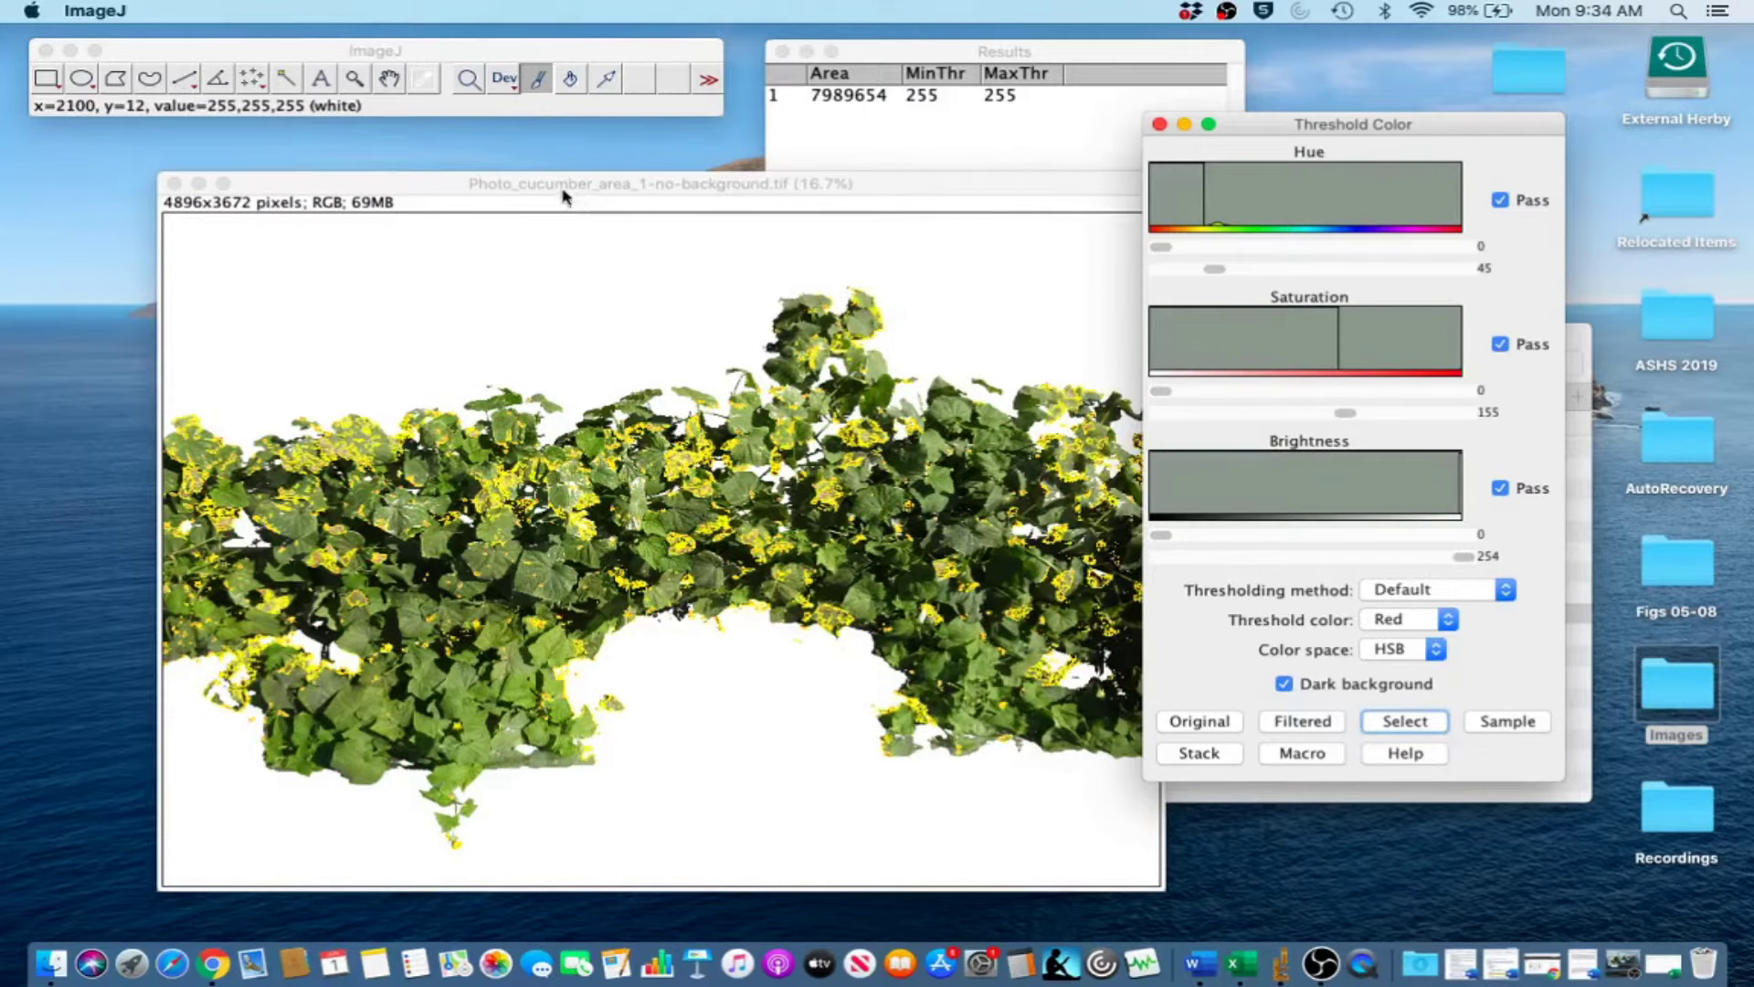
left_click(467, 185)
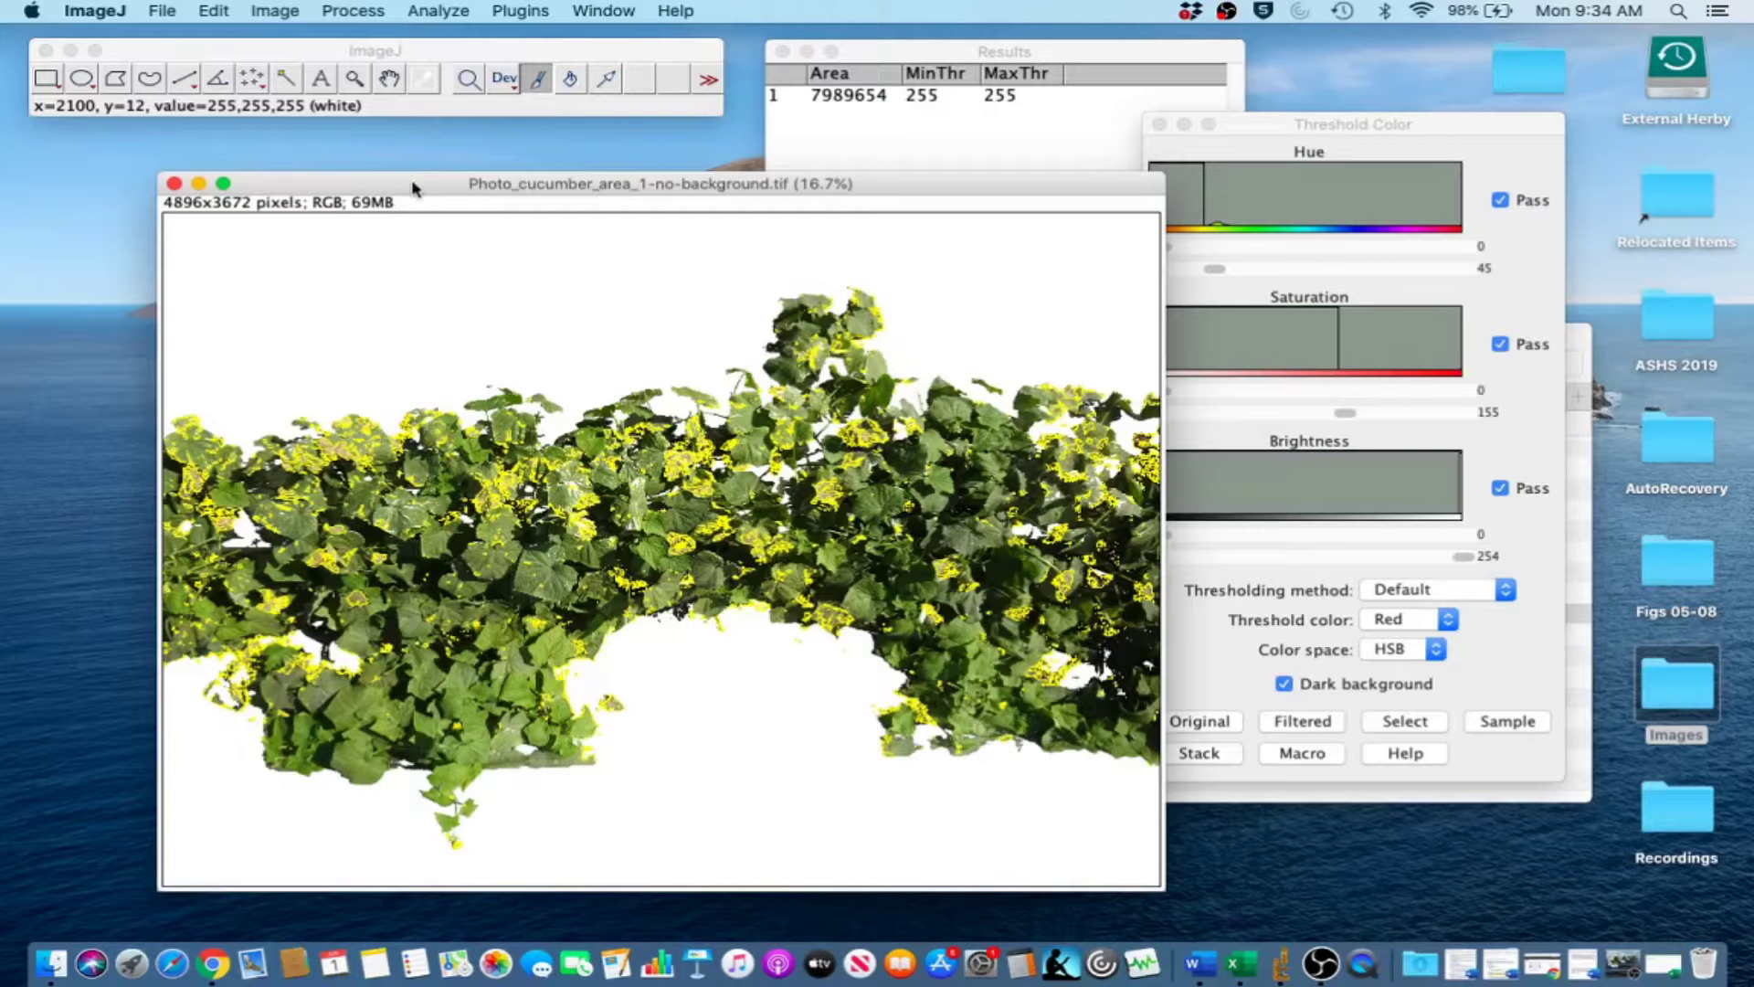
left_click(354, 10)
mouse_move(423, 184)
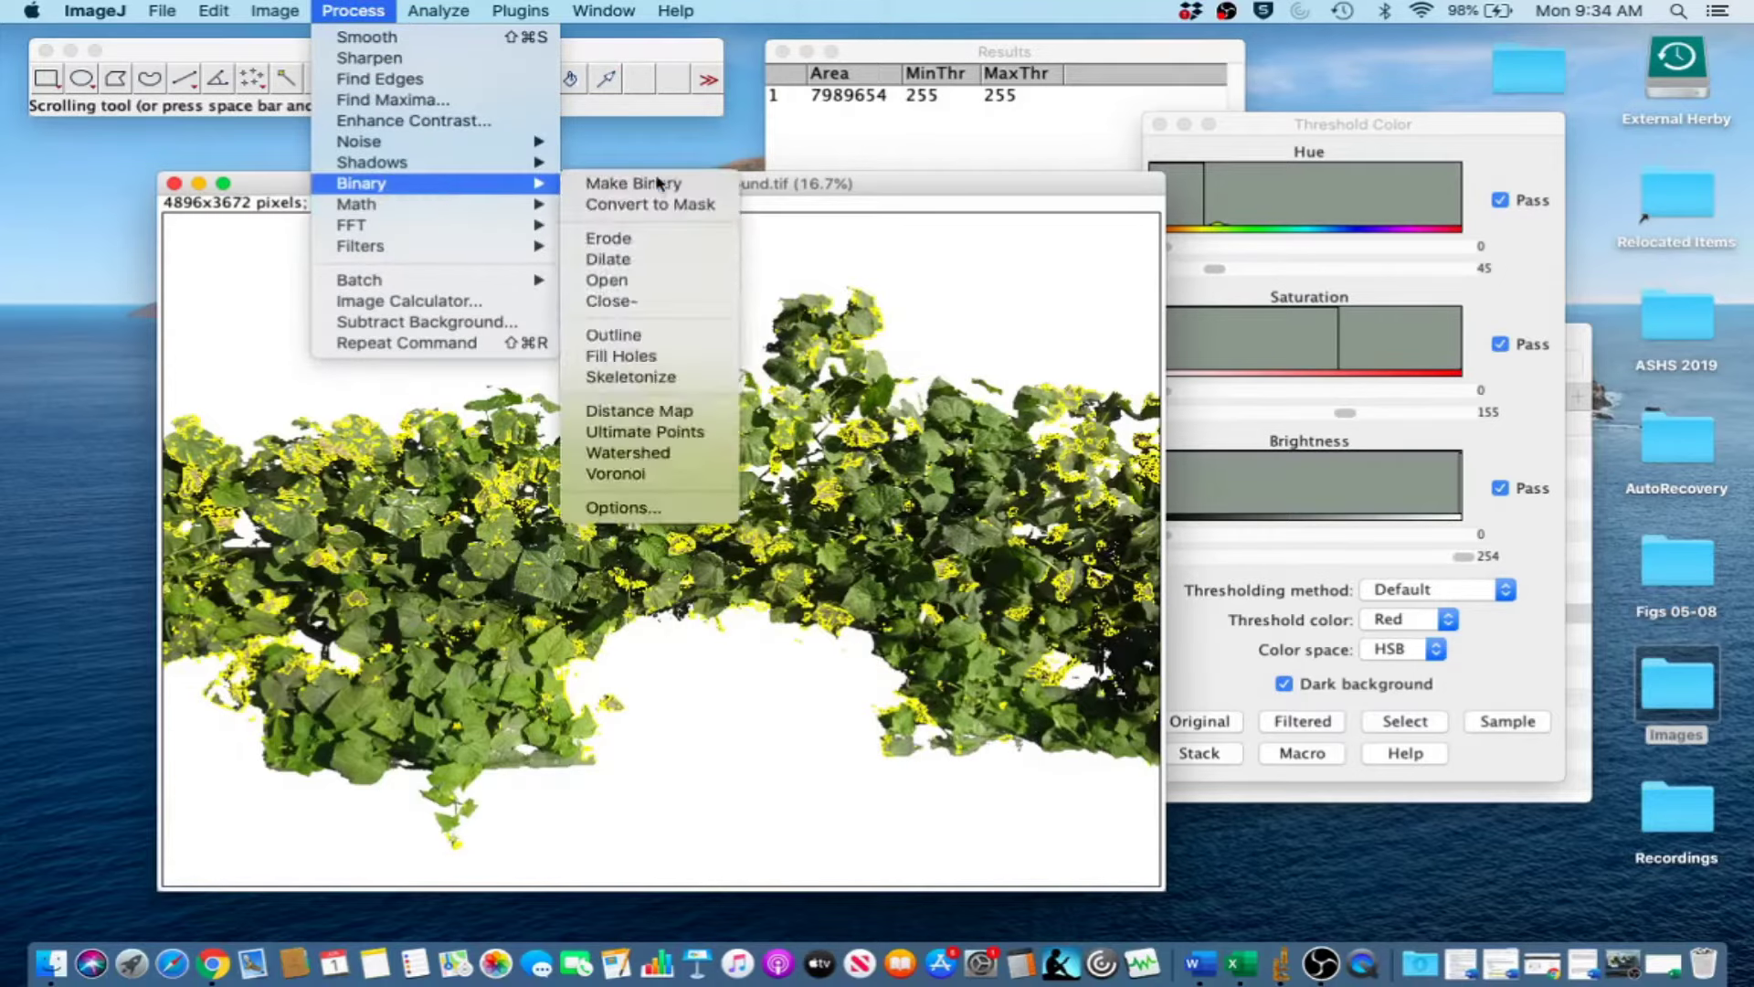
left_click(652, 181)
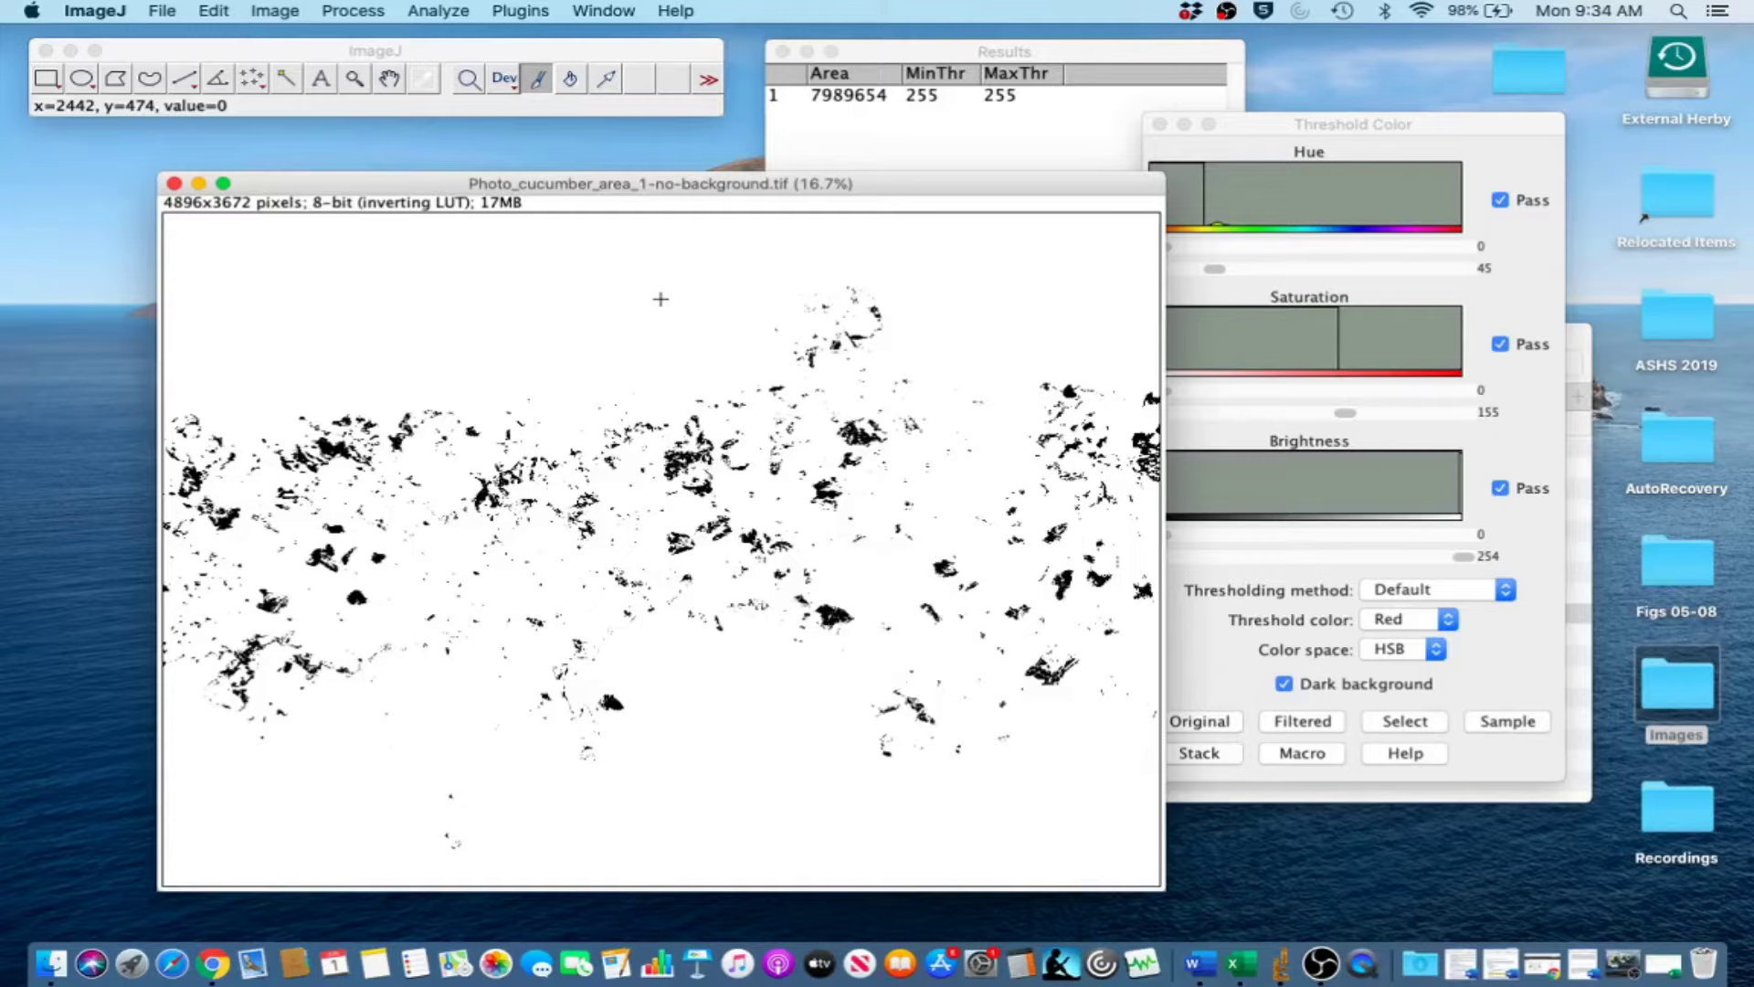
Measure the diseased-area mask and bring the results table to the front.
left_click_drag(392, 188, 382, 183)
key("super+m")
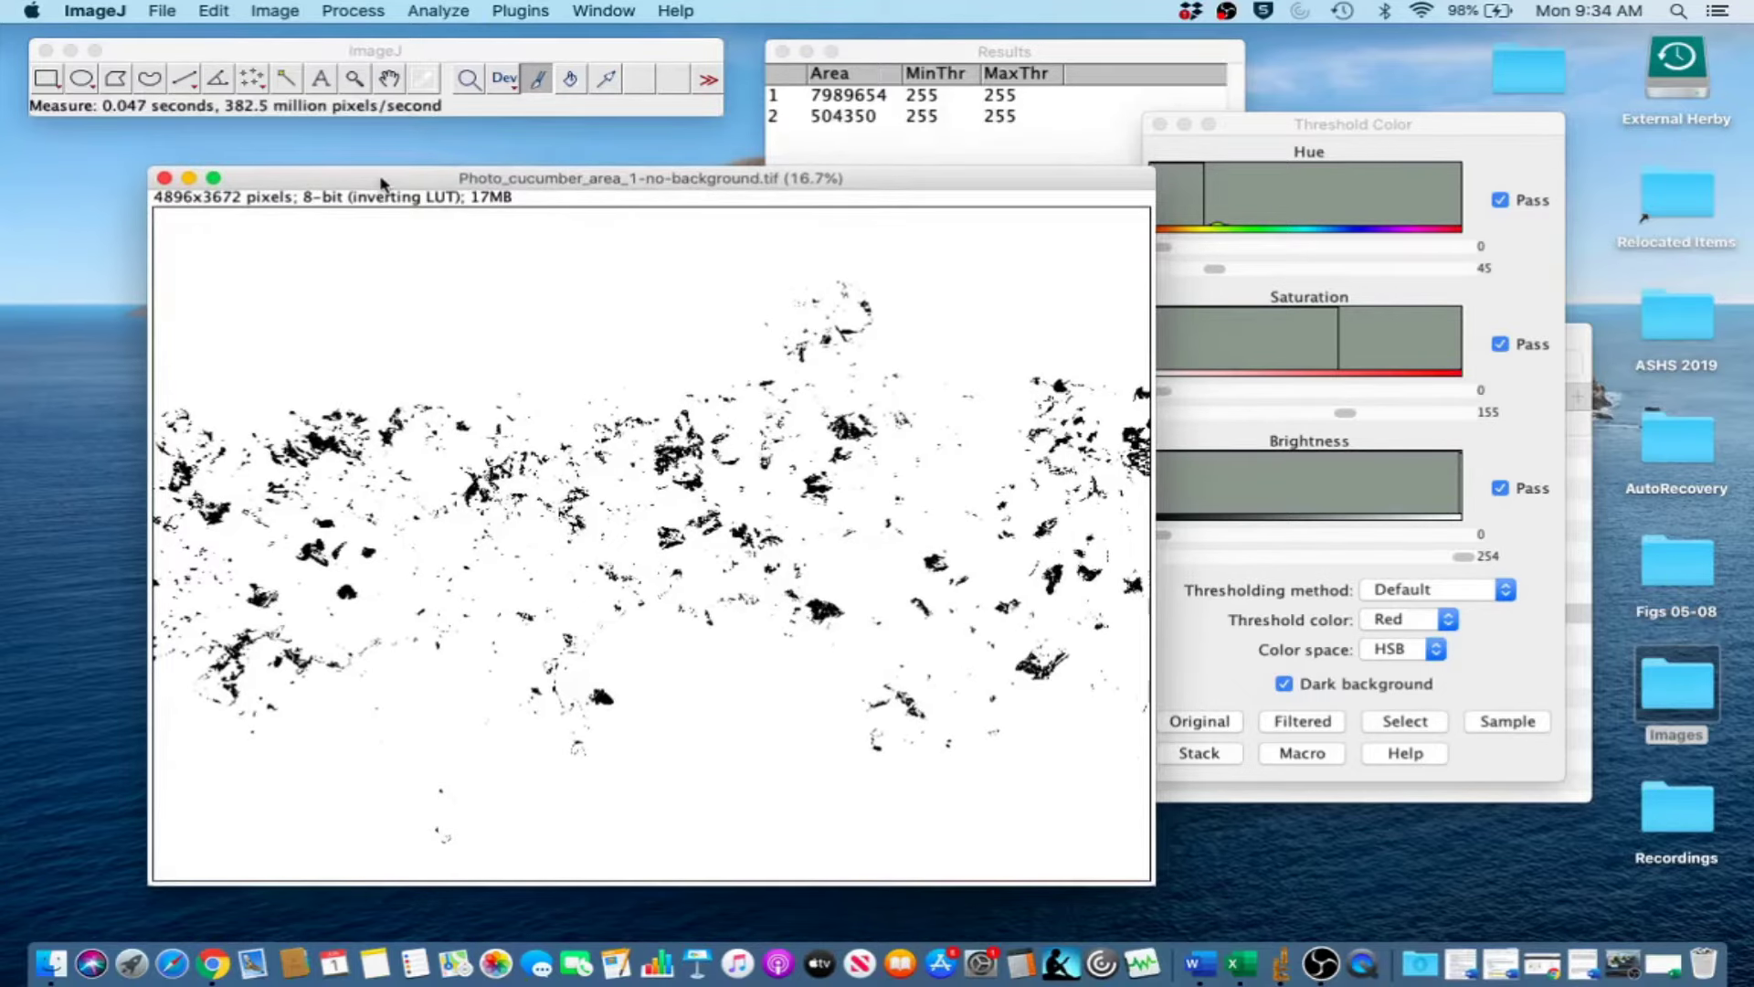
left_click(913, 51)
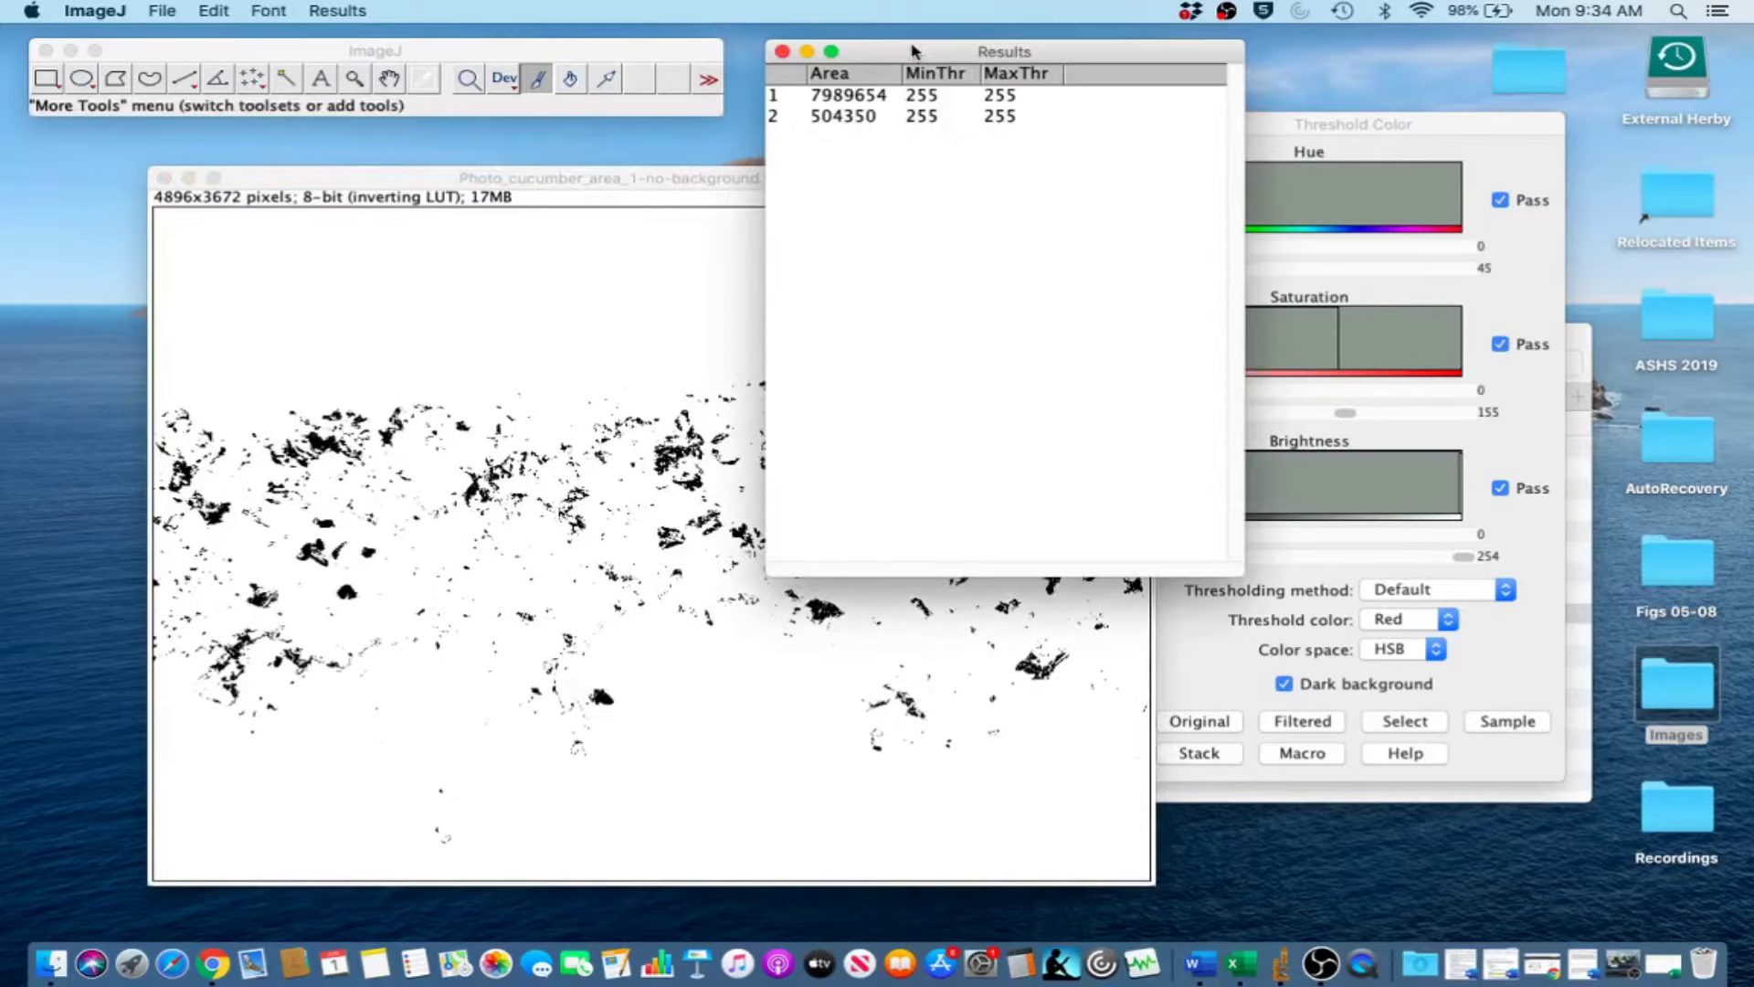
Switch to the Excel workbook and enter "Diseased canopy area" in B4 and 504350 in B5.
left_click(1665, 964)
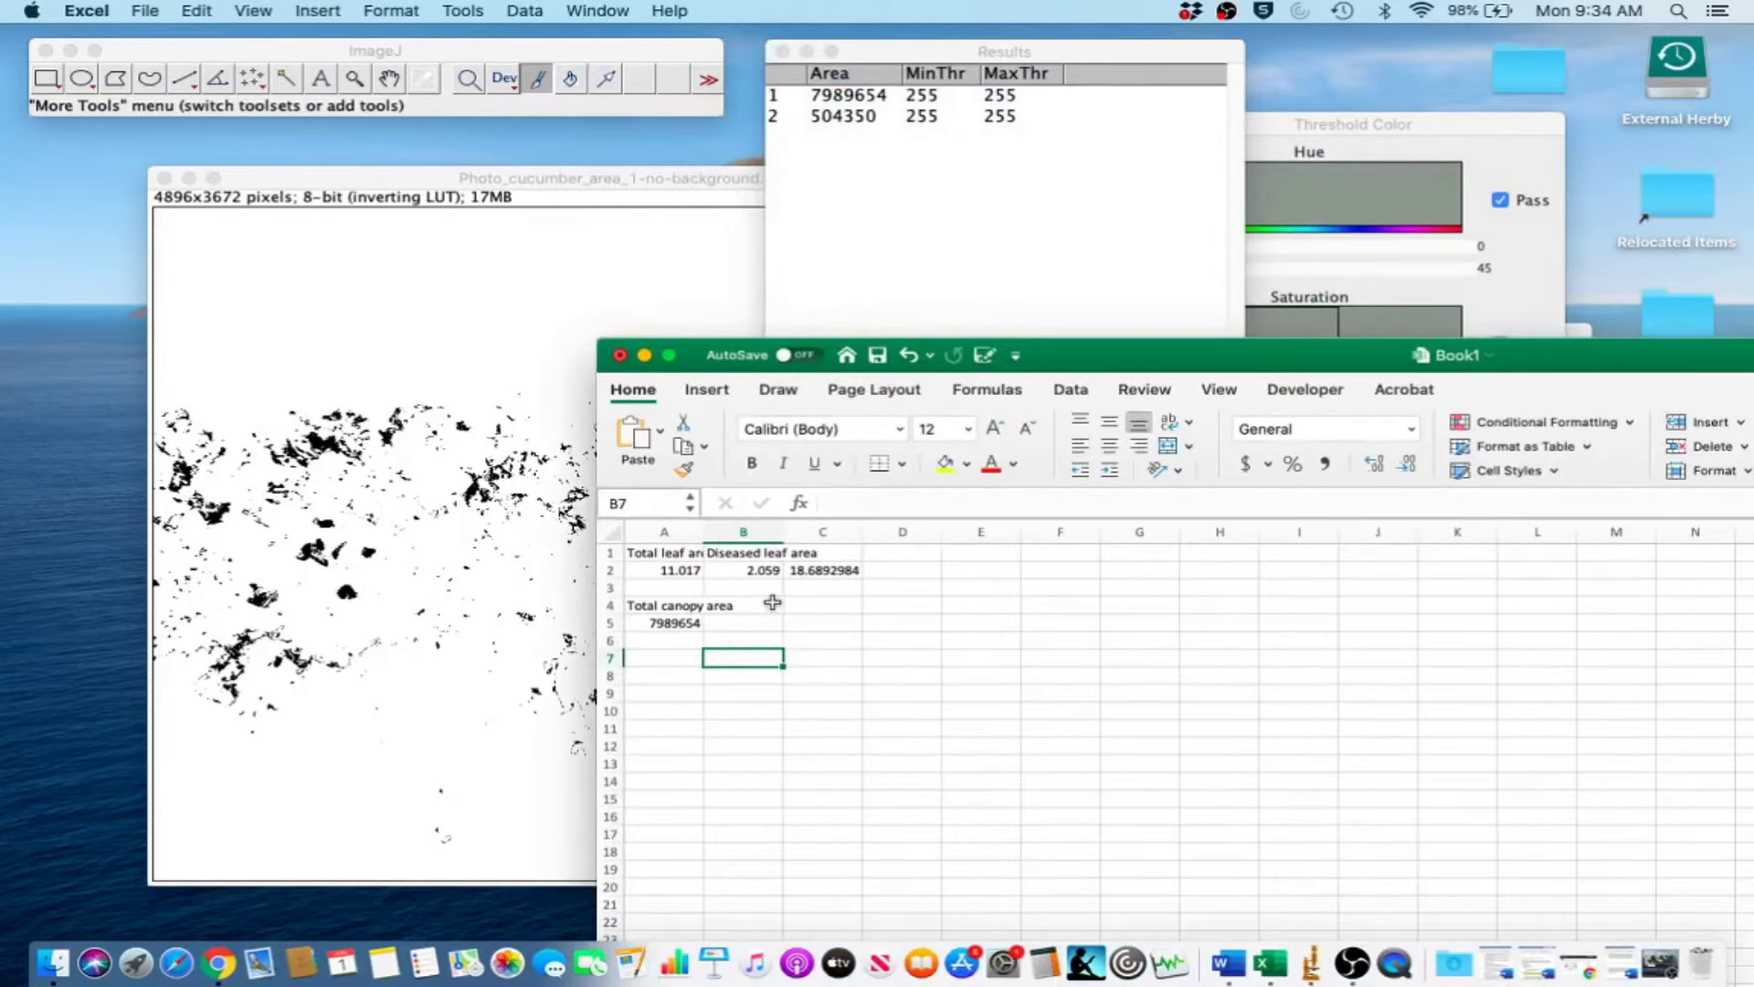
left_click(772, 604)
type("D")
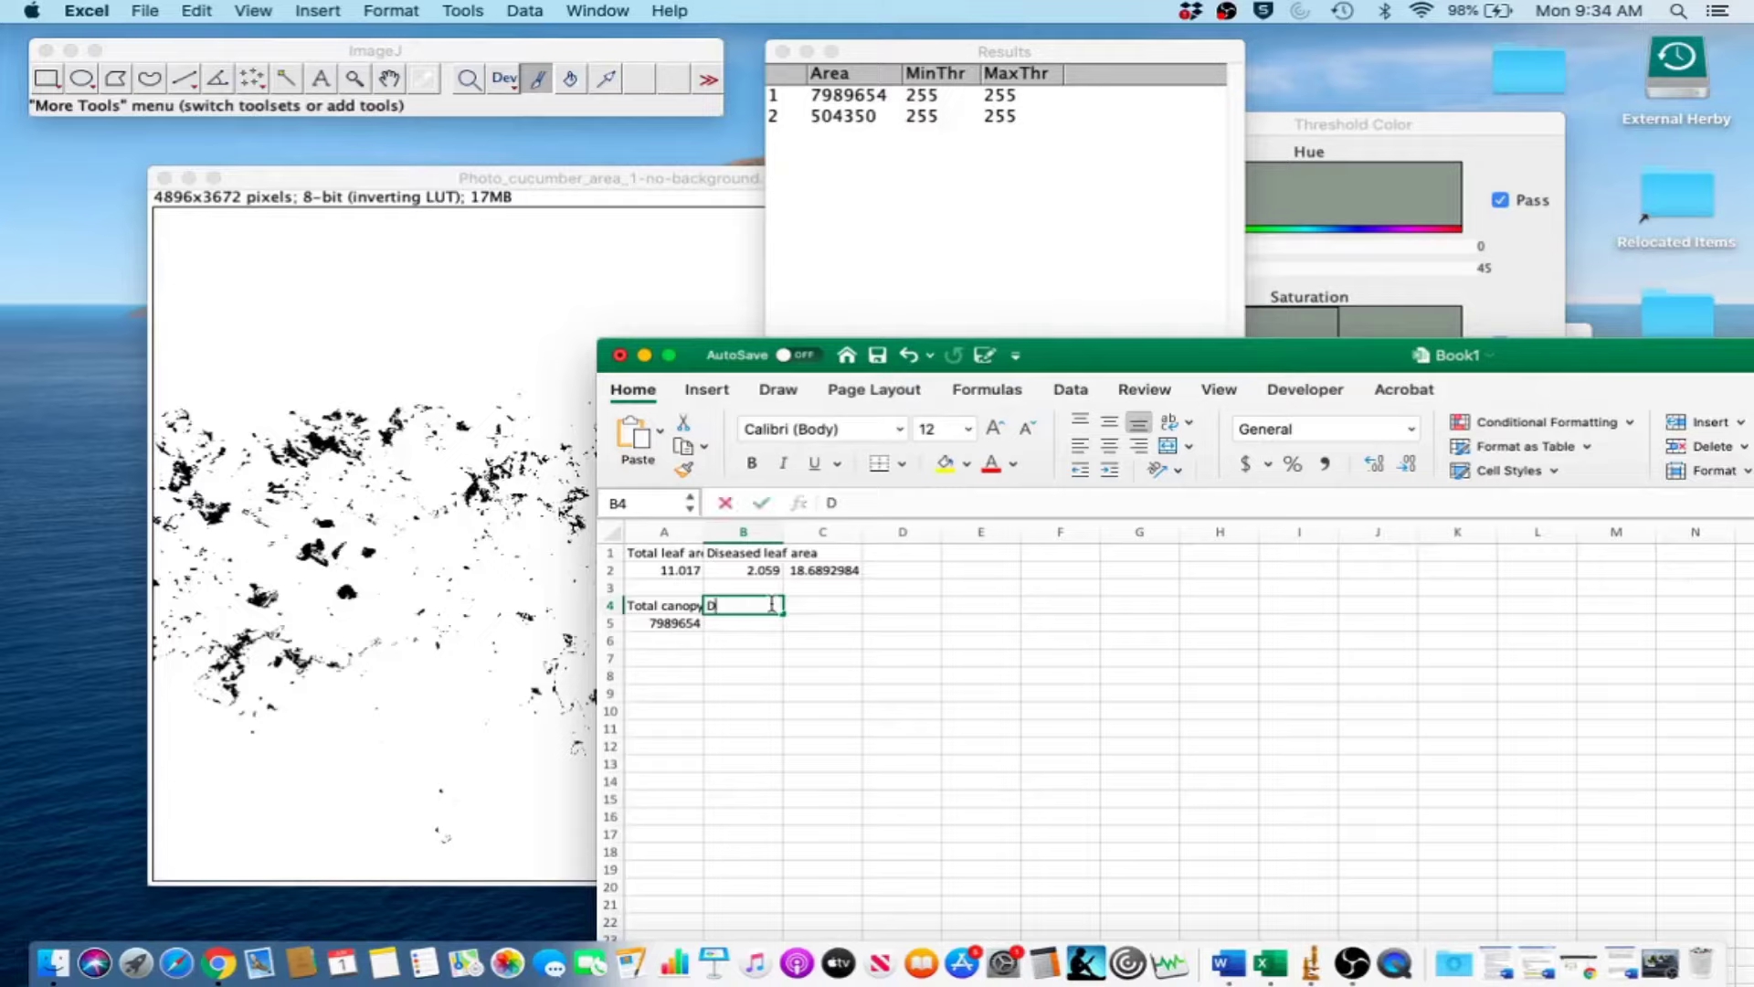
type("iseaesed")
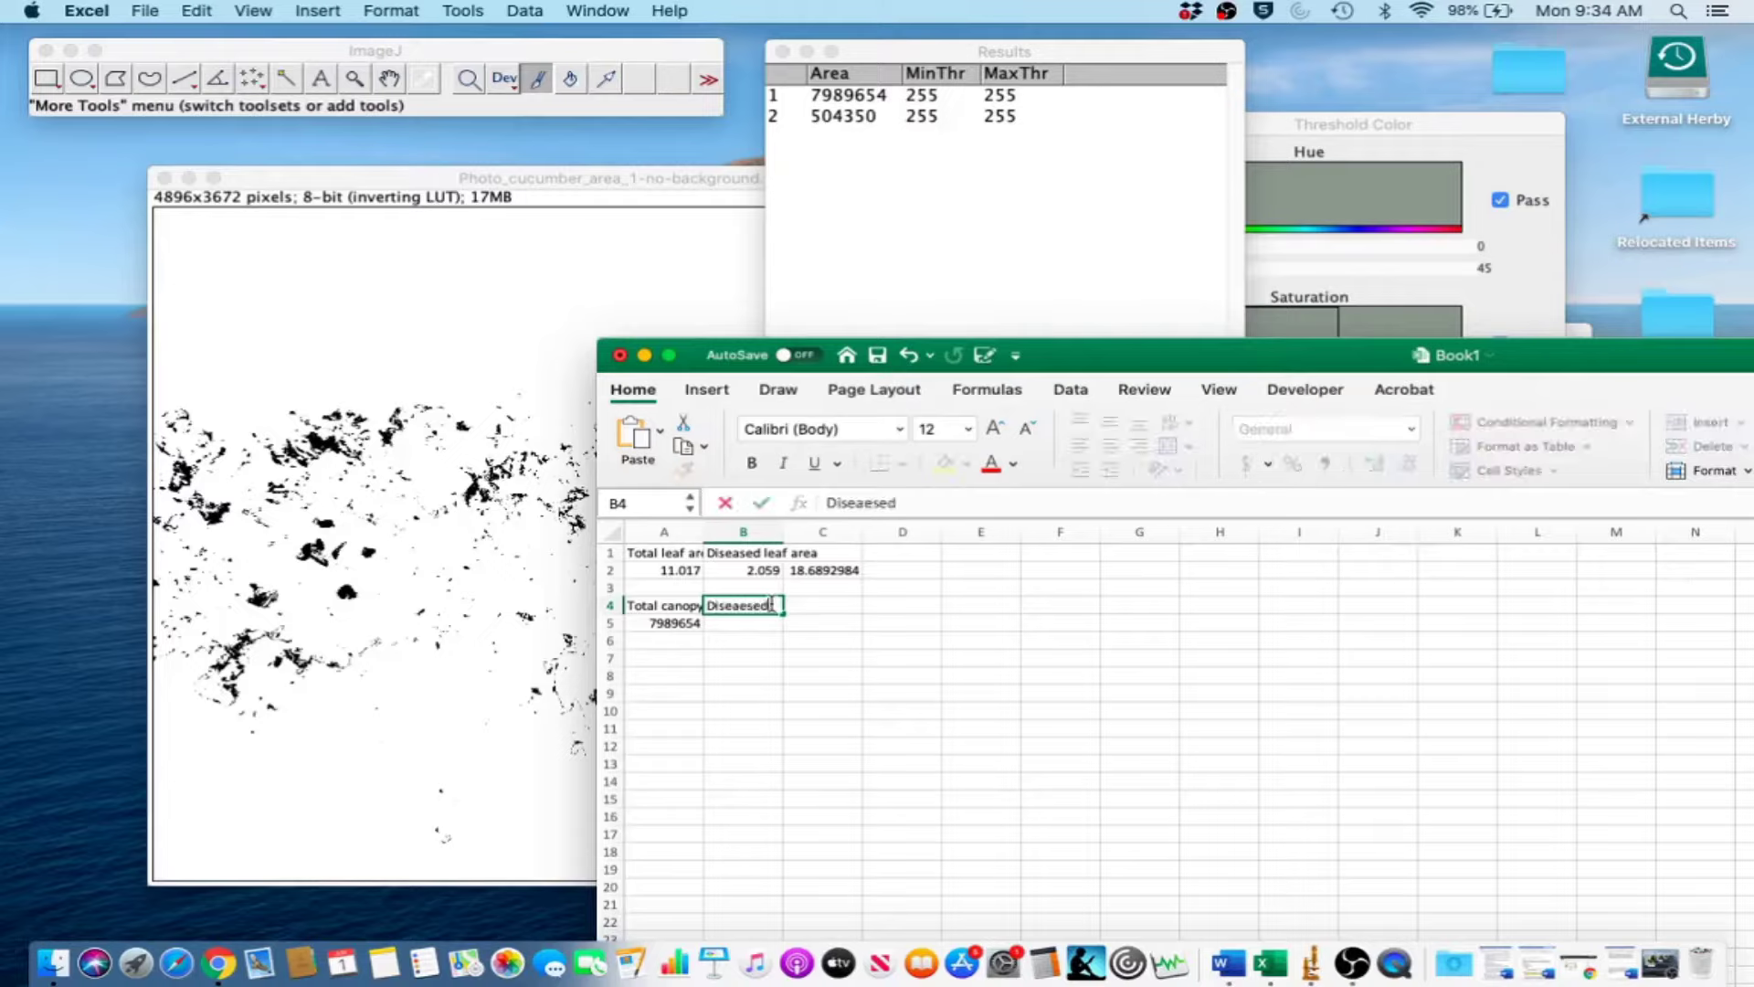
key("BackSpace")
key("BackSpace")
key("BackSpace")
key("BackSpace")
type("sed canopy area")
left_click(753, 628)
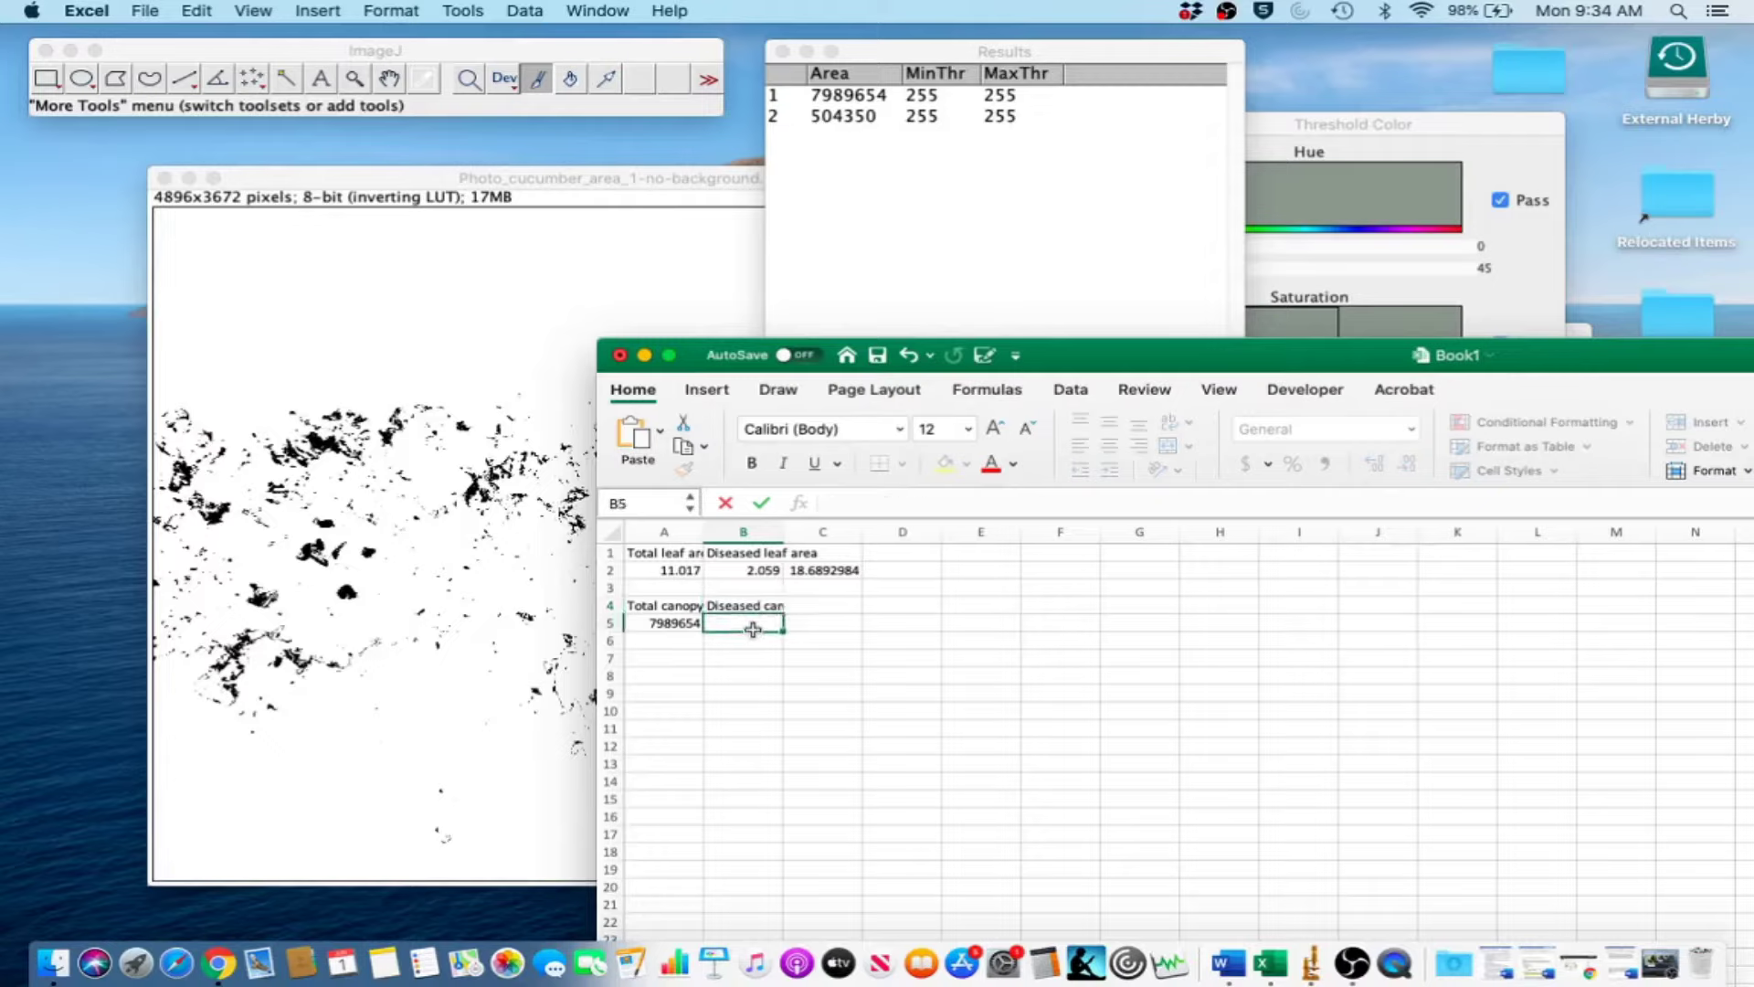
type("5")
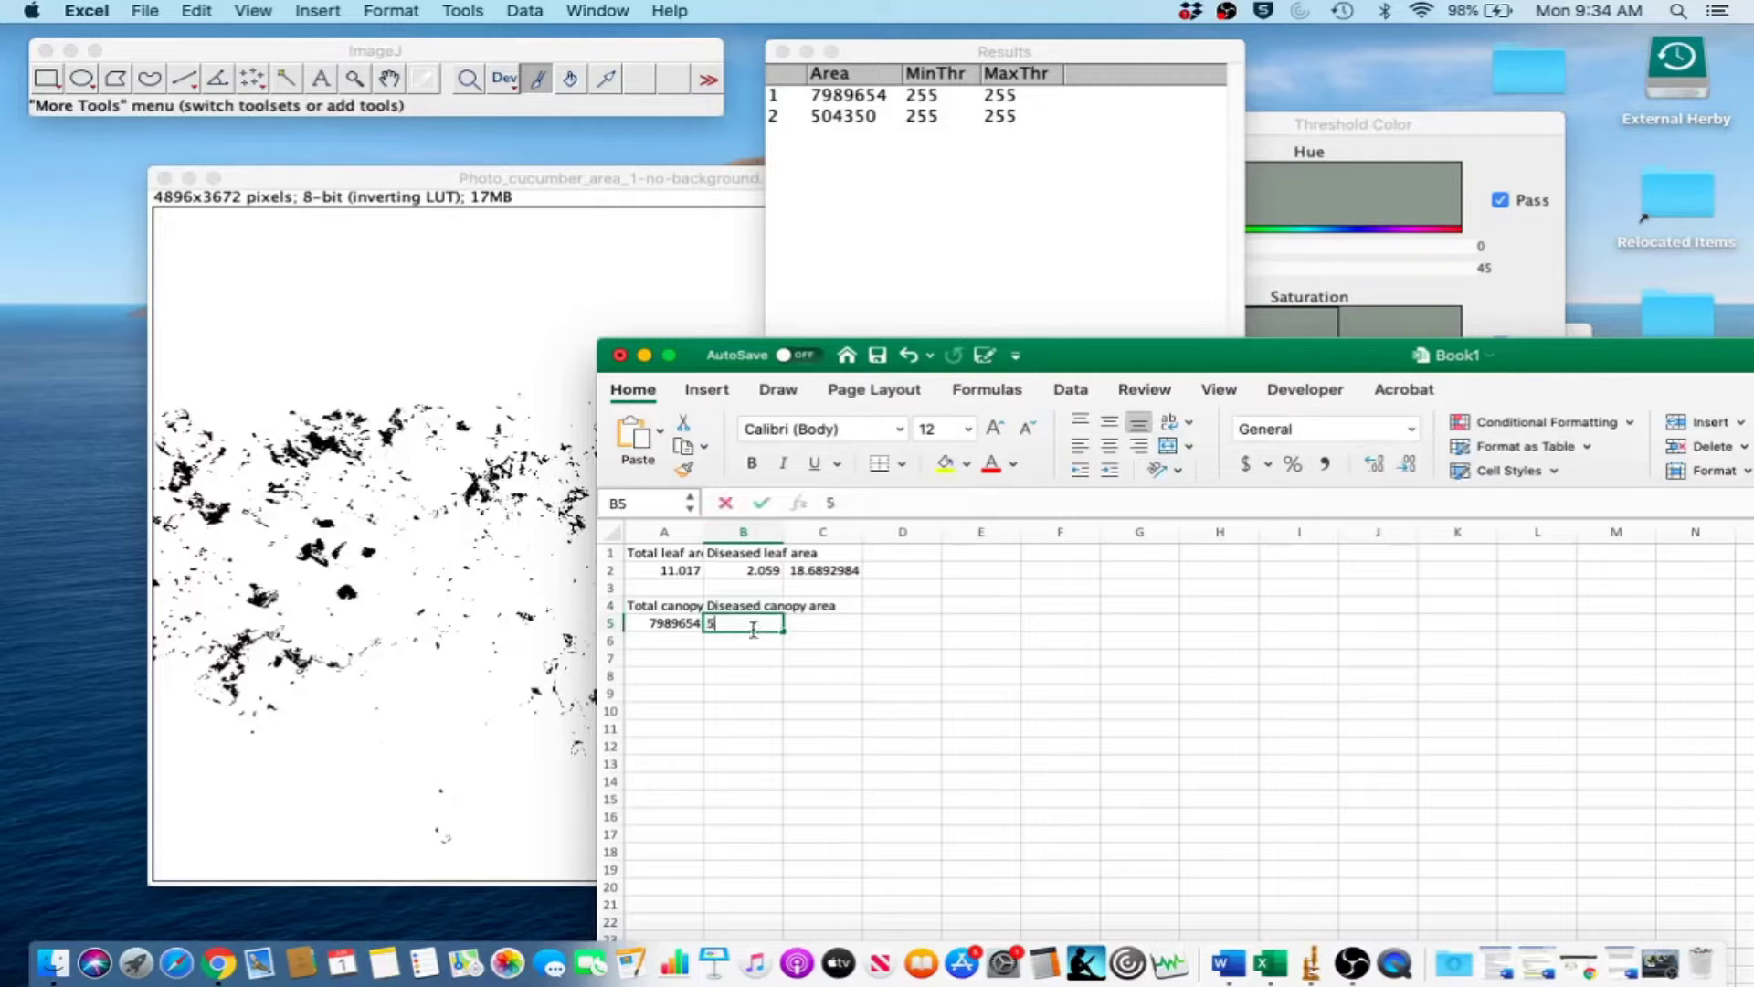
type("043")
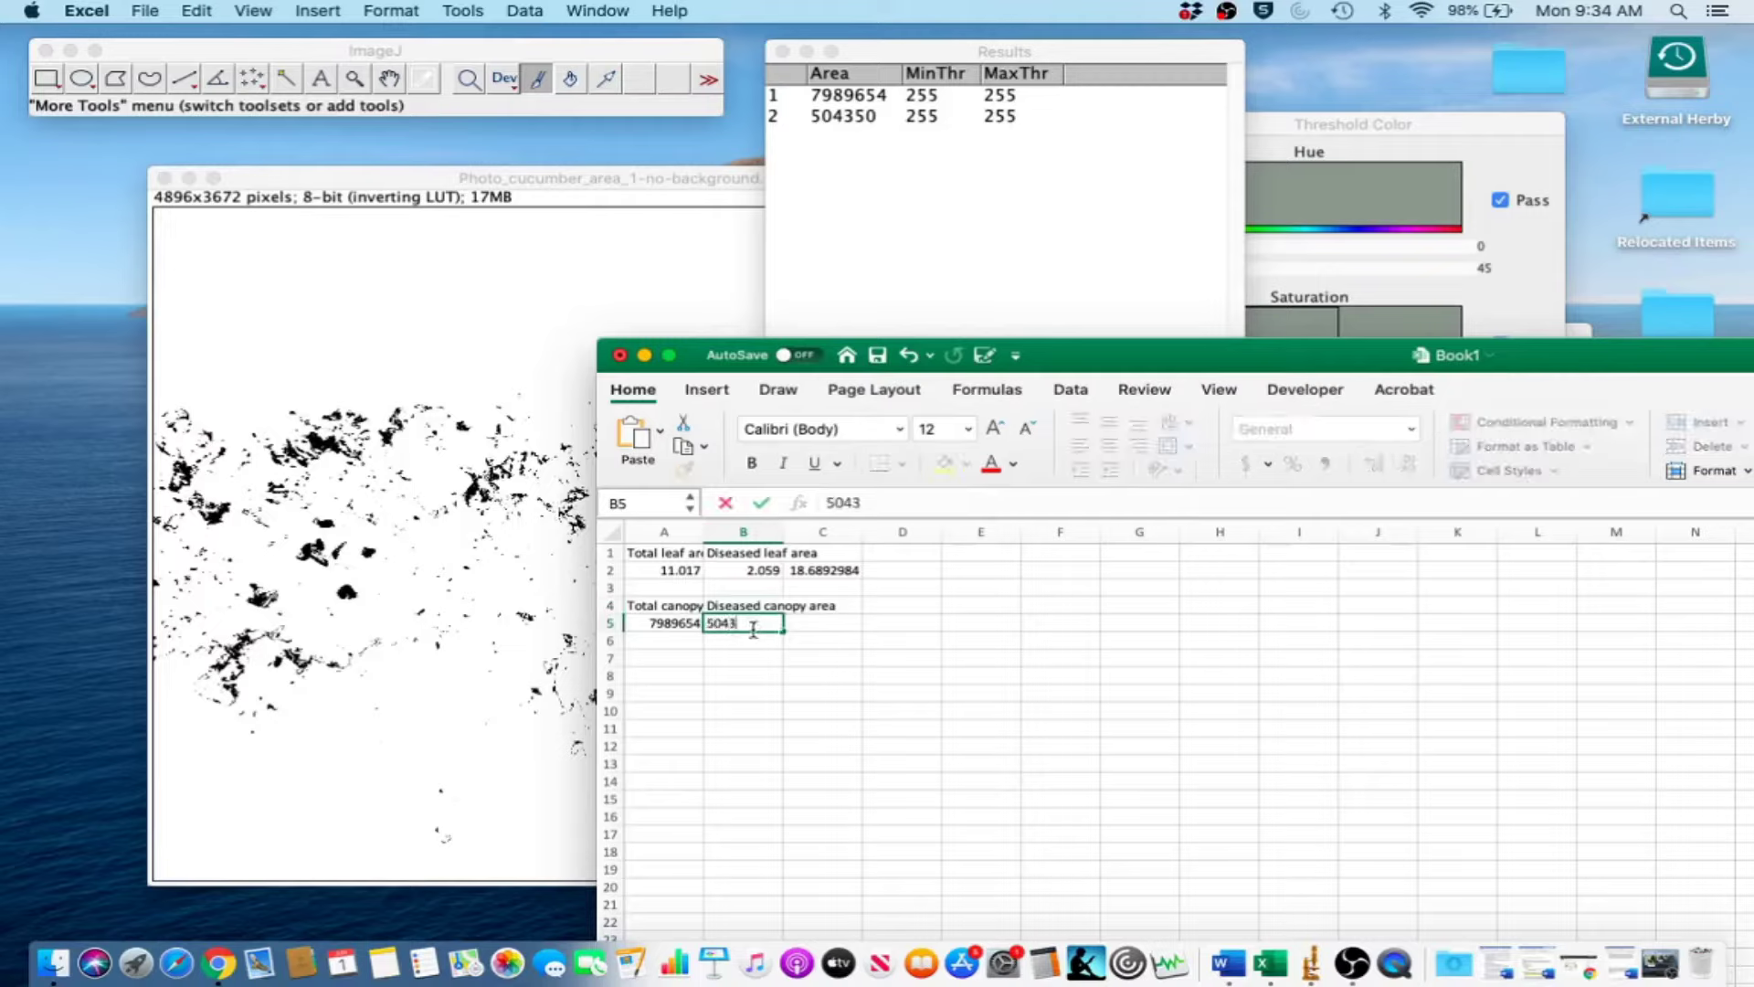
type("50")
Calculate the diseased percentage of the canopy in C5 with the formula =(B5/A5)*100.
left_click(836, 629)
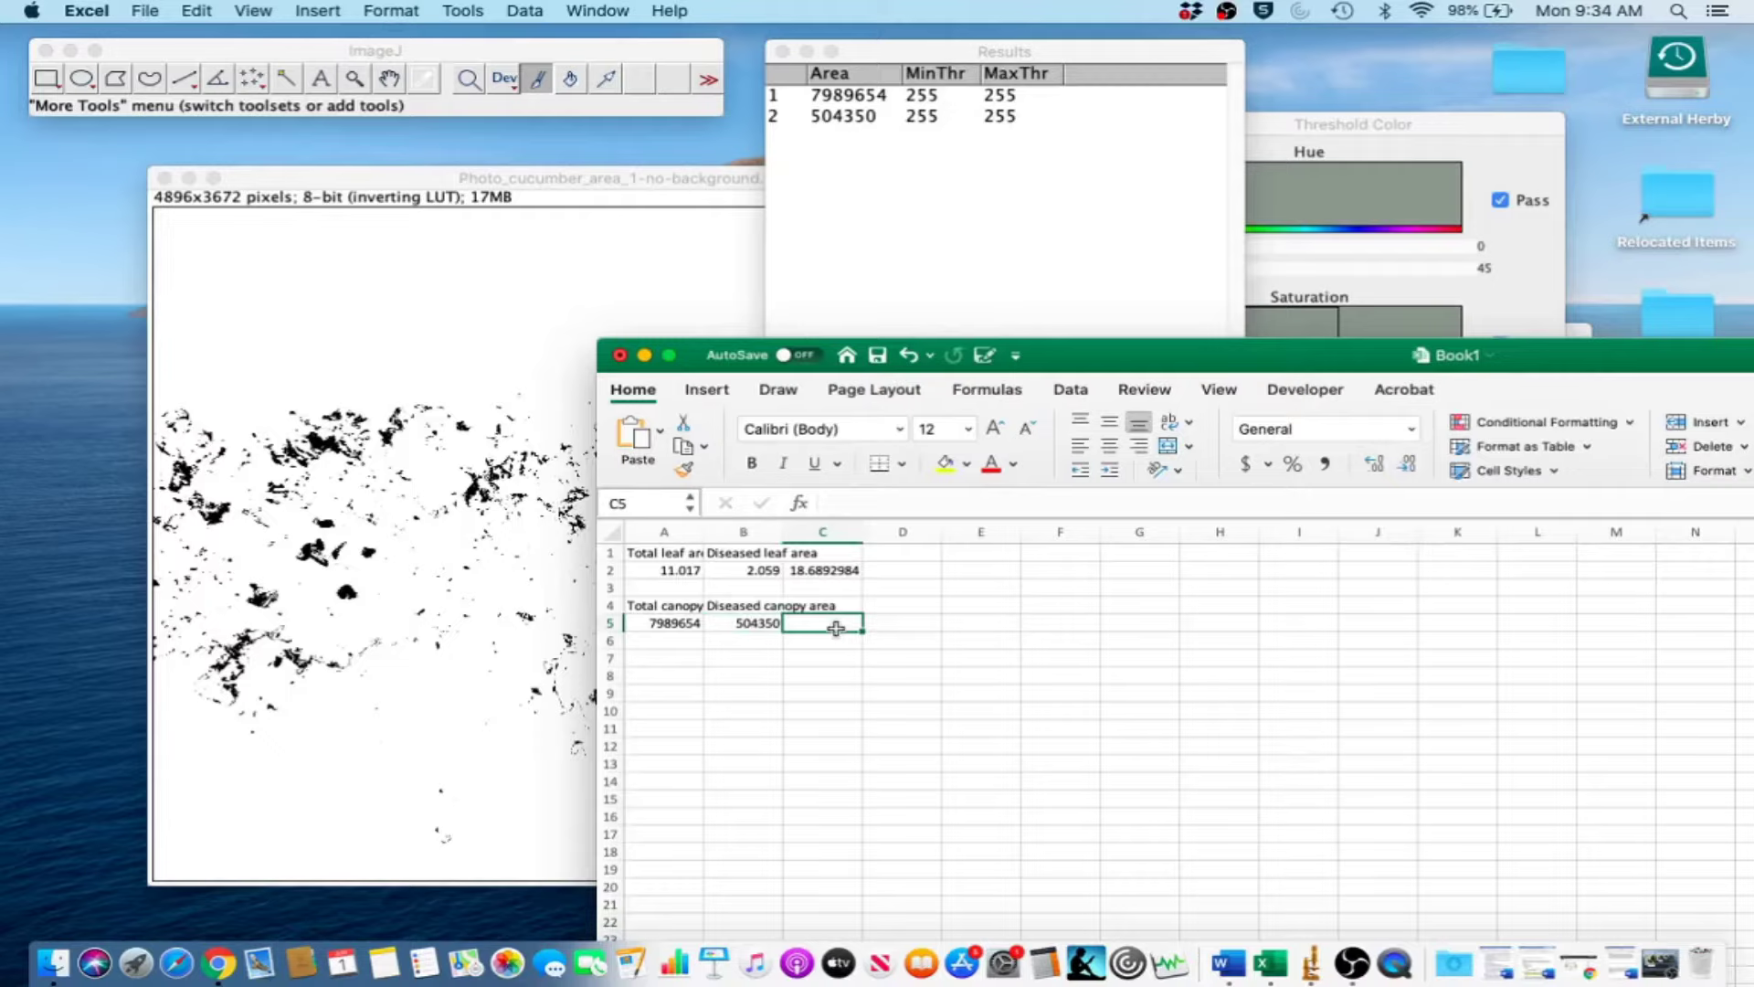
type("=")
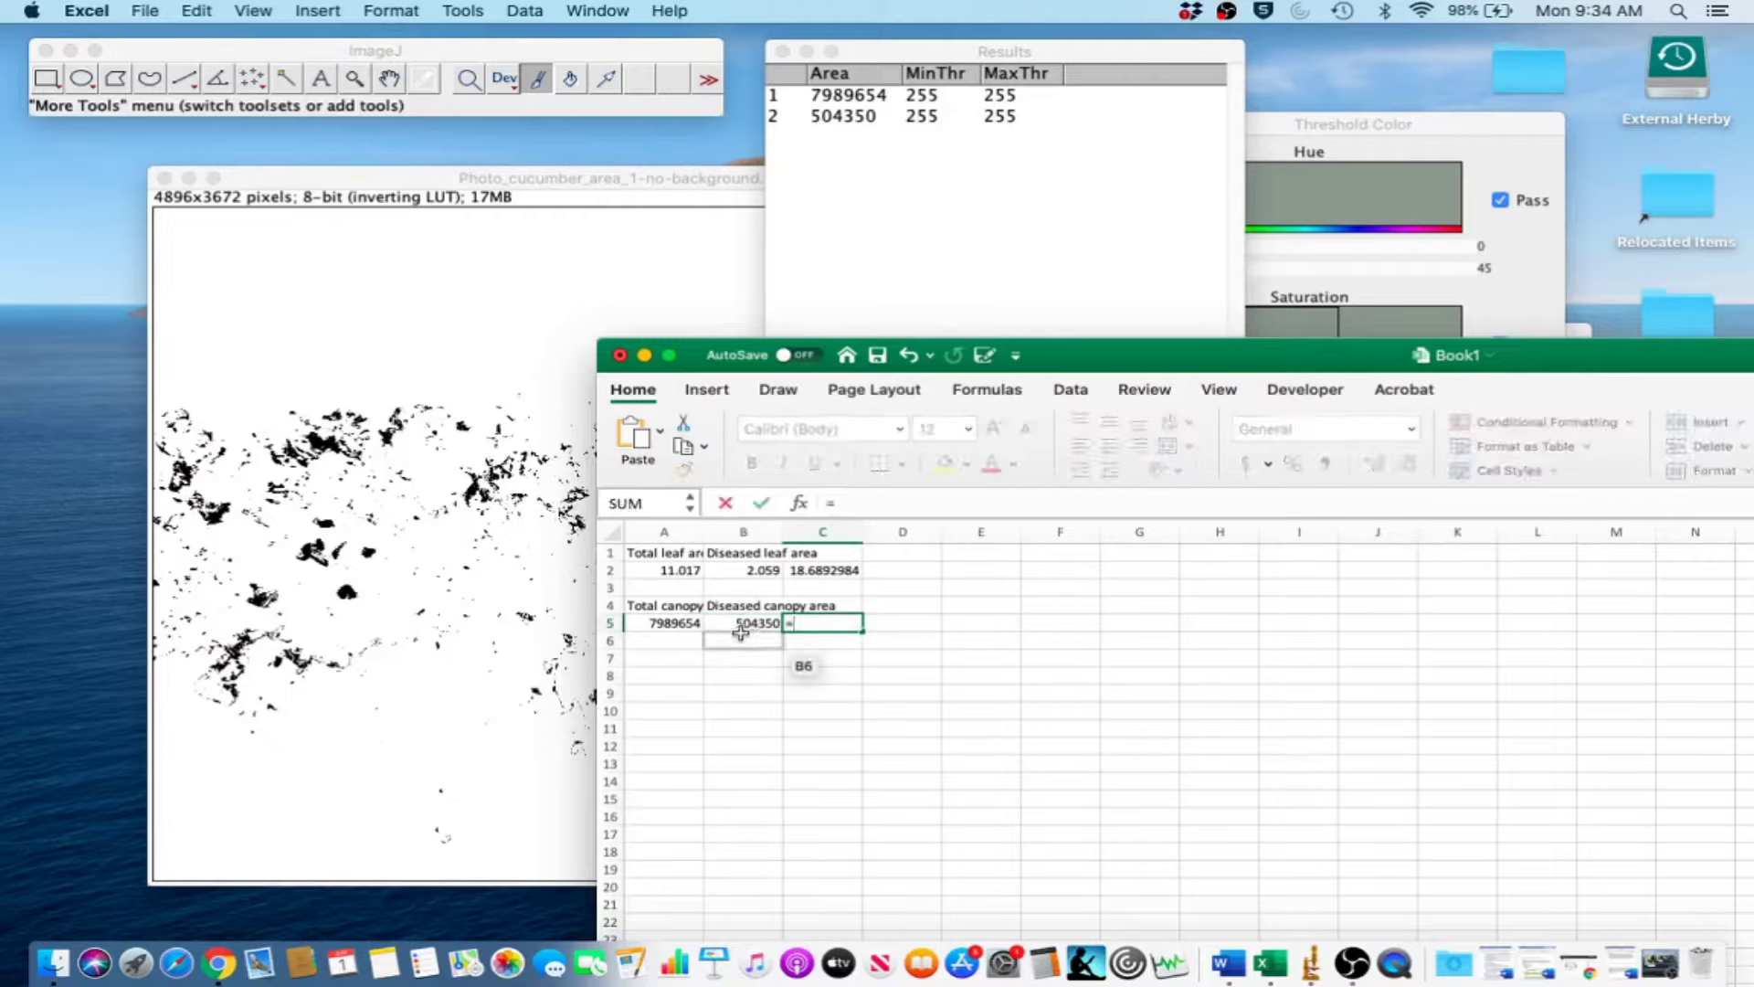
left_click(743, 623)
type("/")
left_click(669, 624)
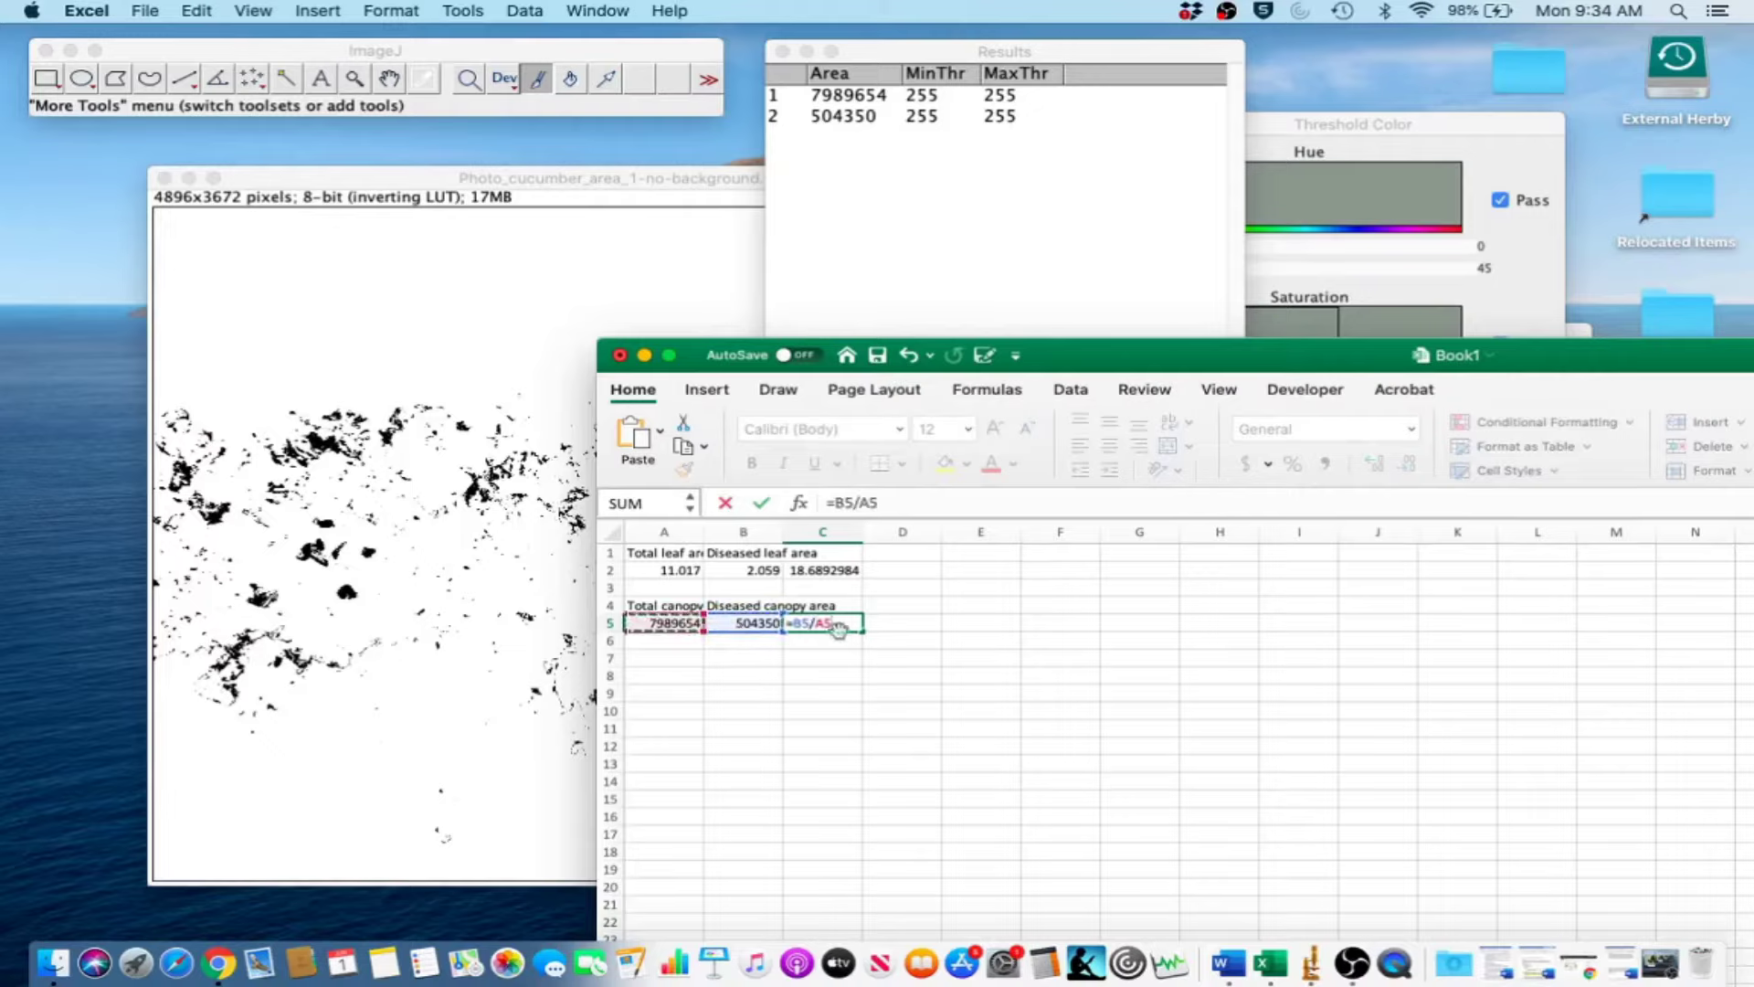
left_click(794, 624)
type("(")
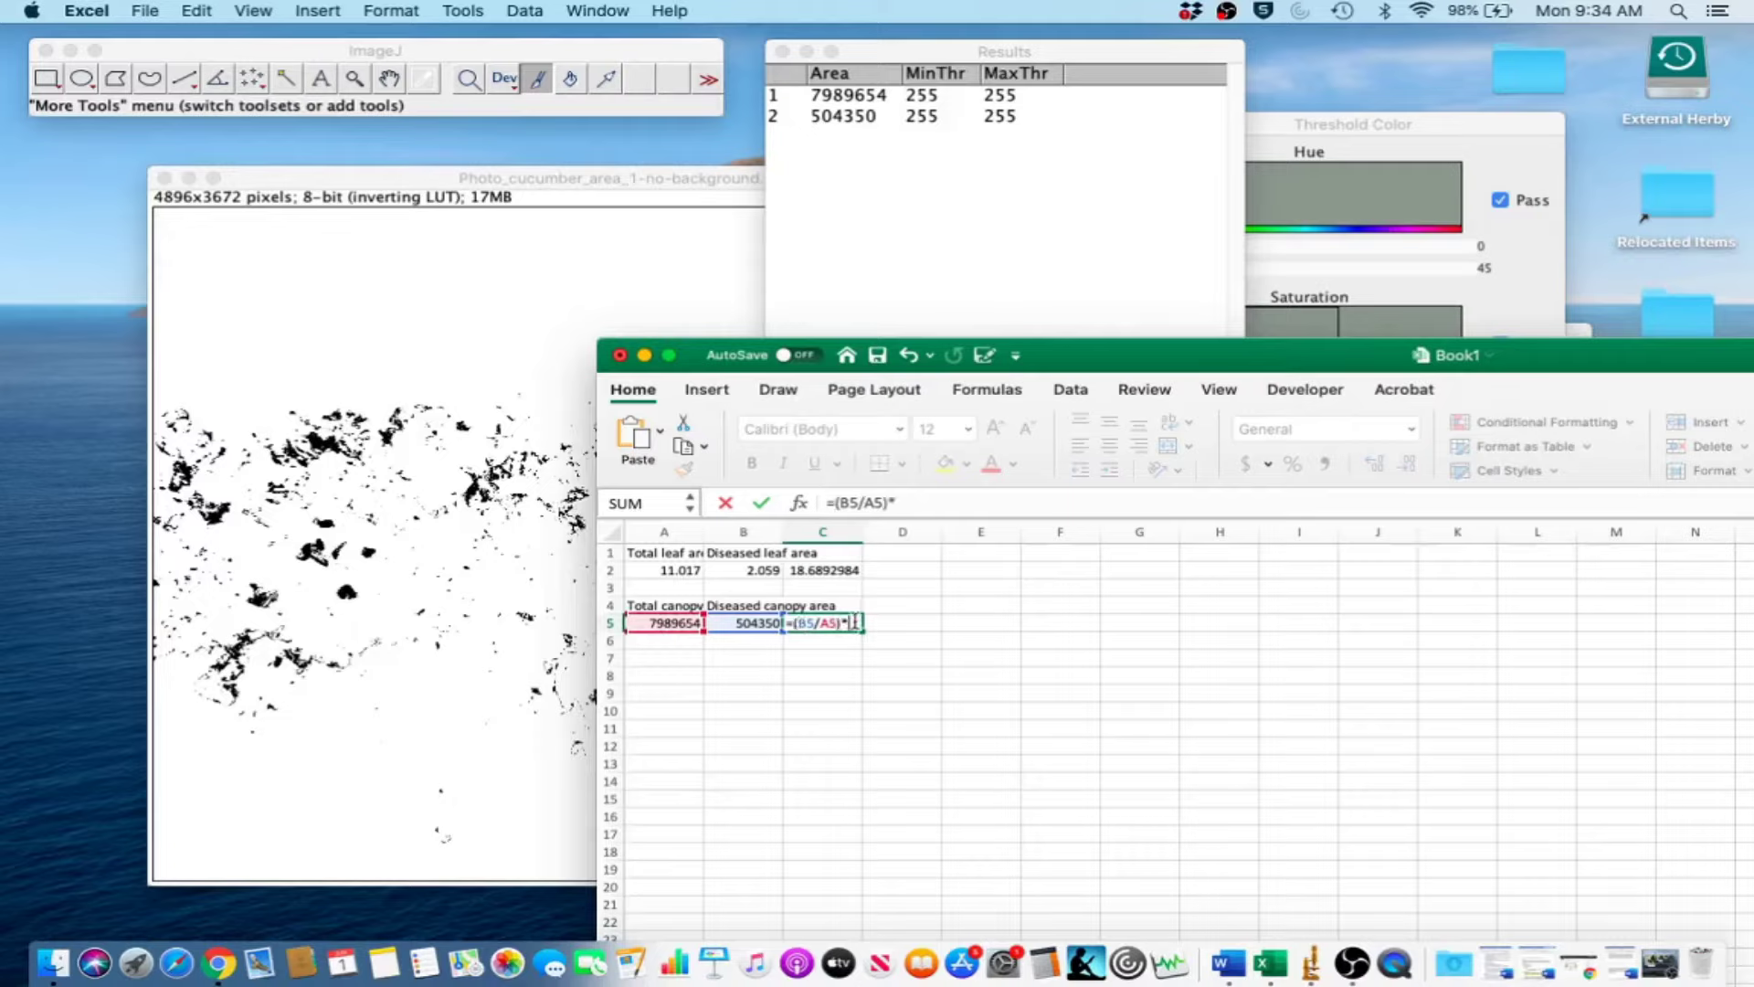
type(")*100")
key("Return")
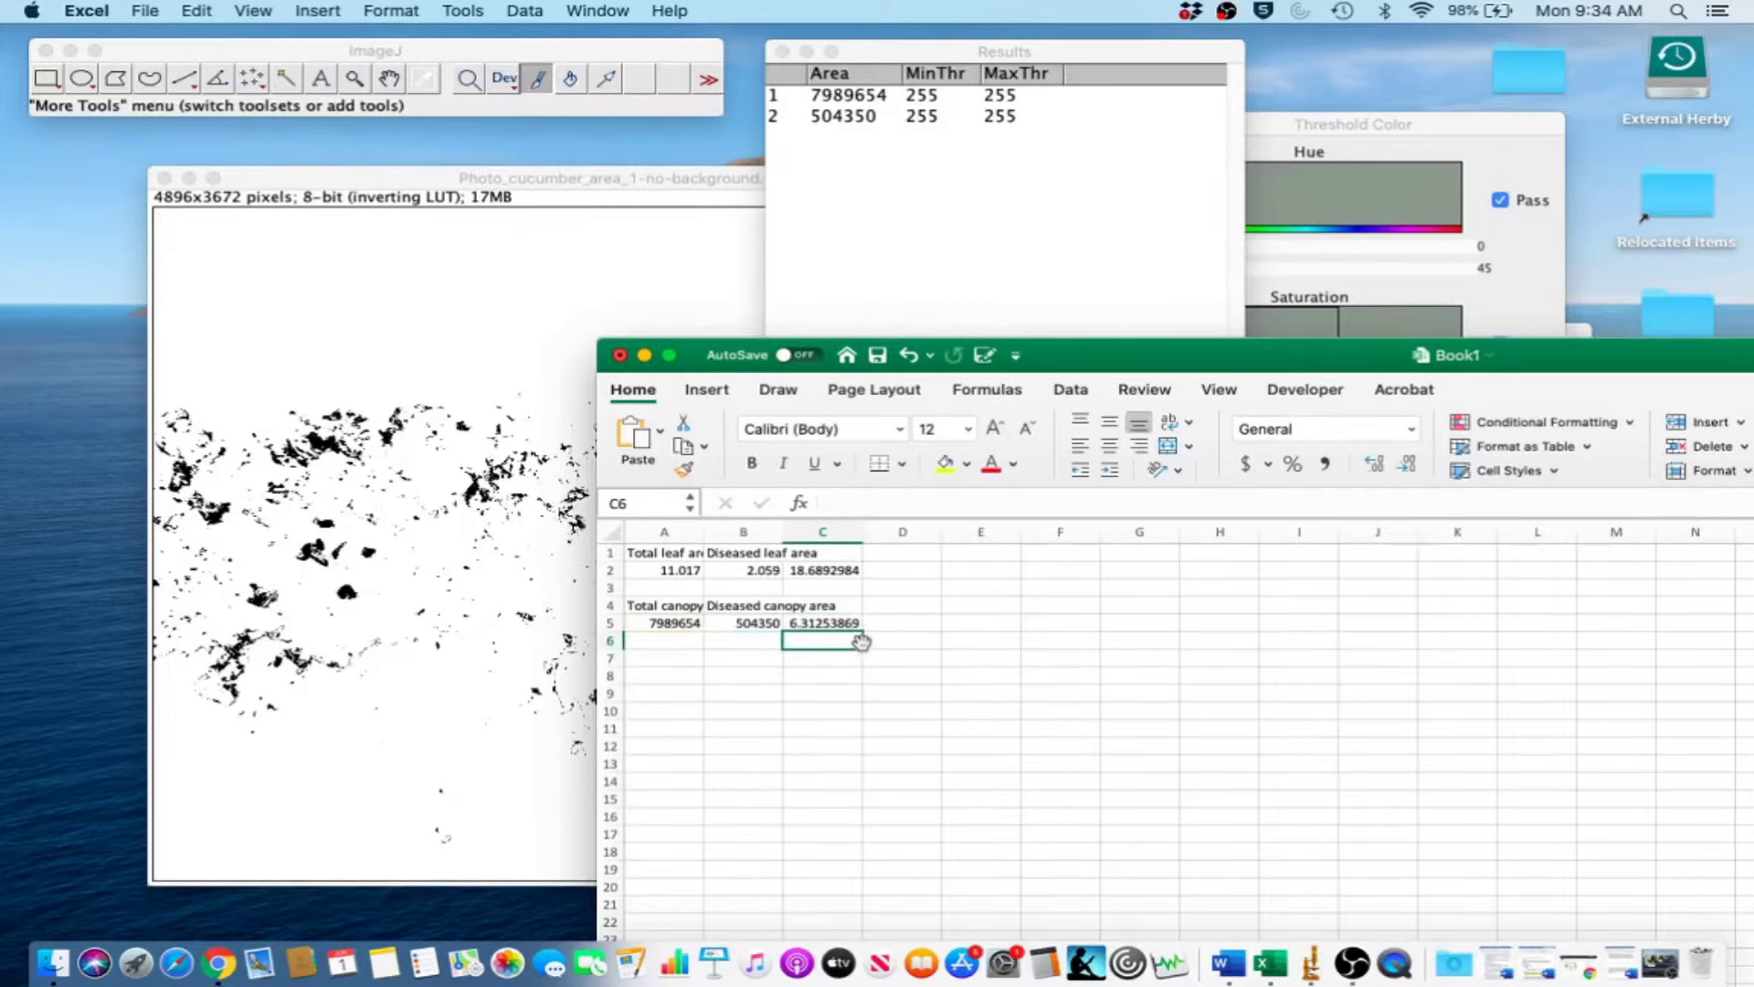
Save the diseased canopy mask as the TIFF file Photo_cucumber_area_1-diseased.tif and close the image.
double_click(427, 180)
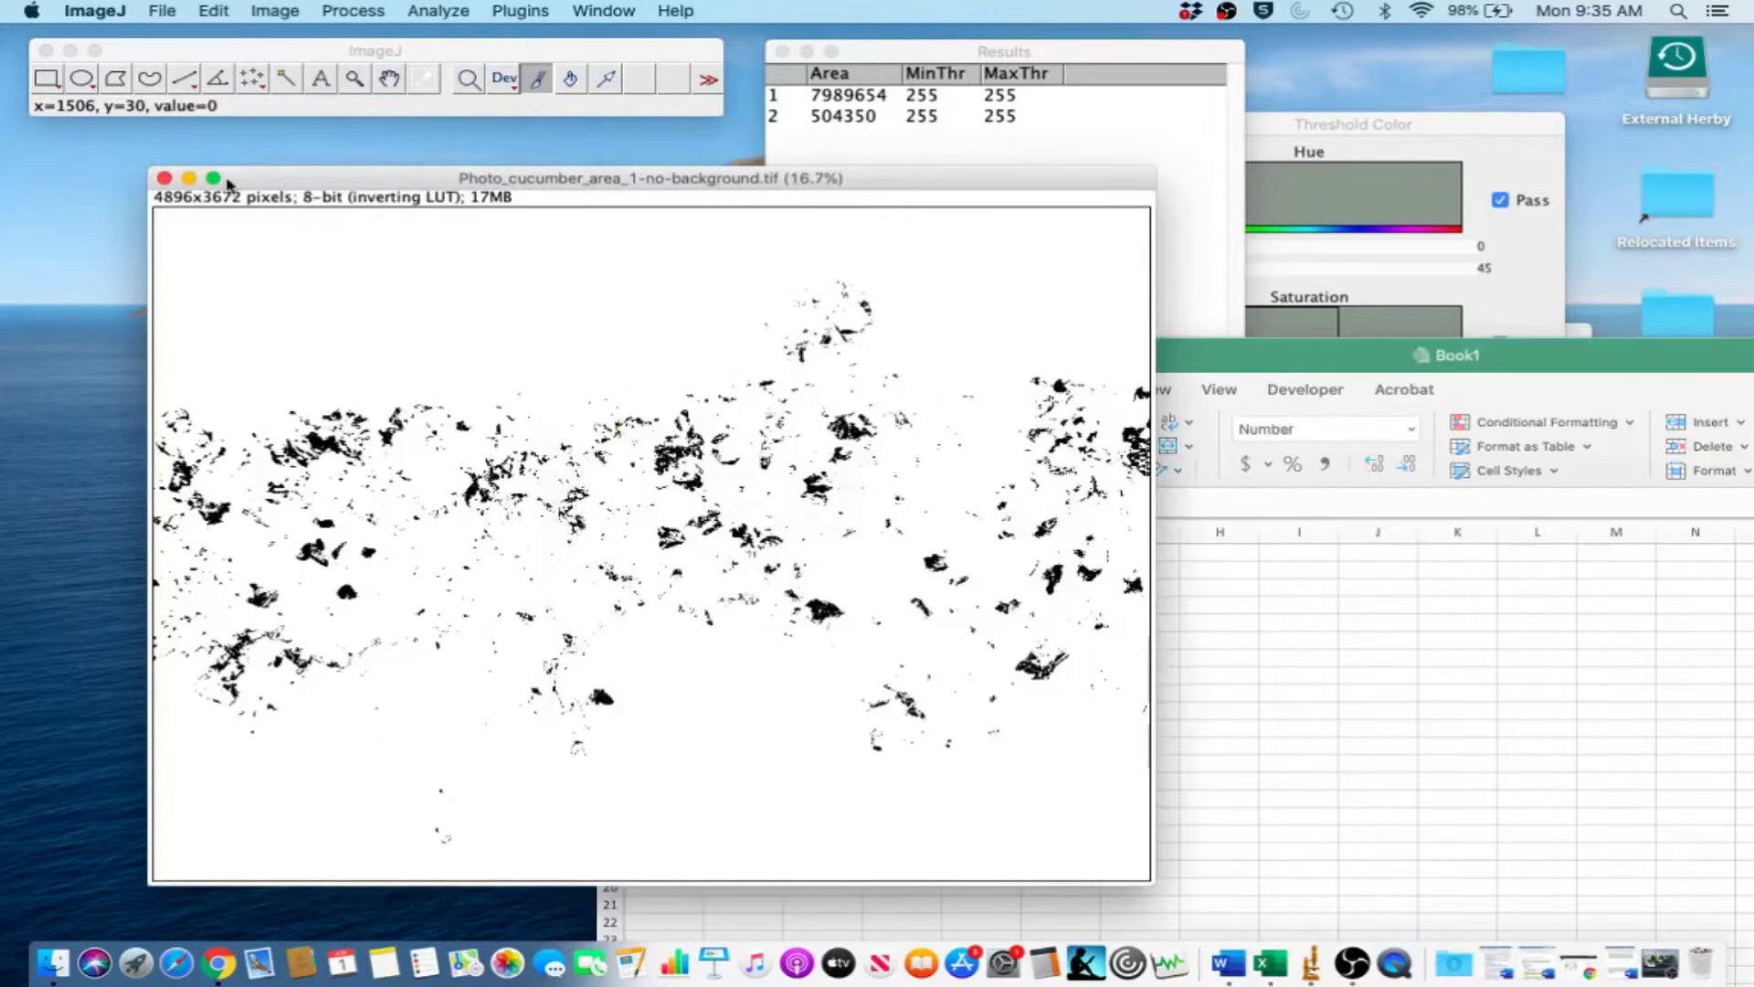
left_click(163, 10)
mouse_move(245, 265)
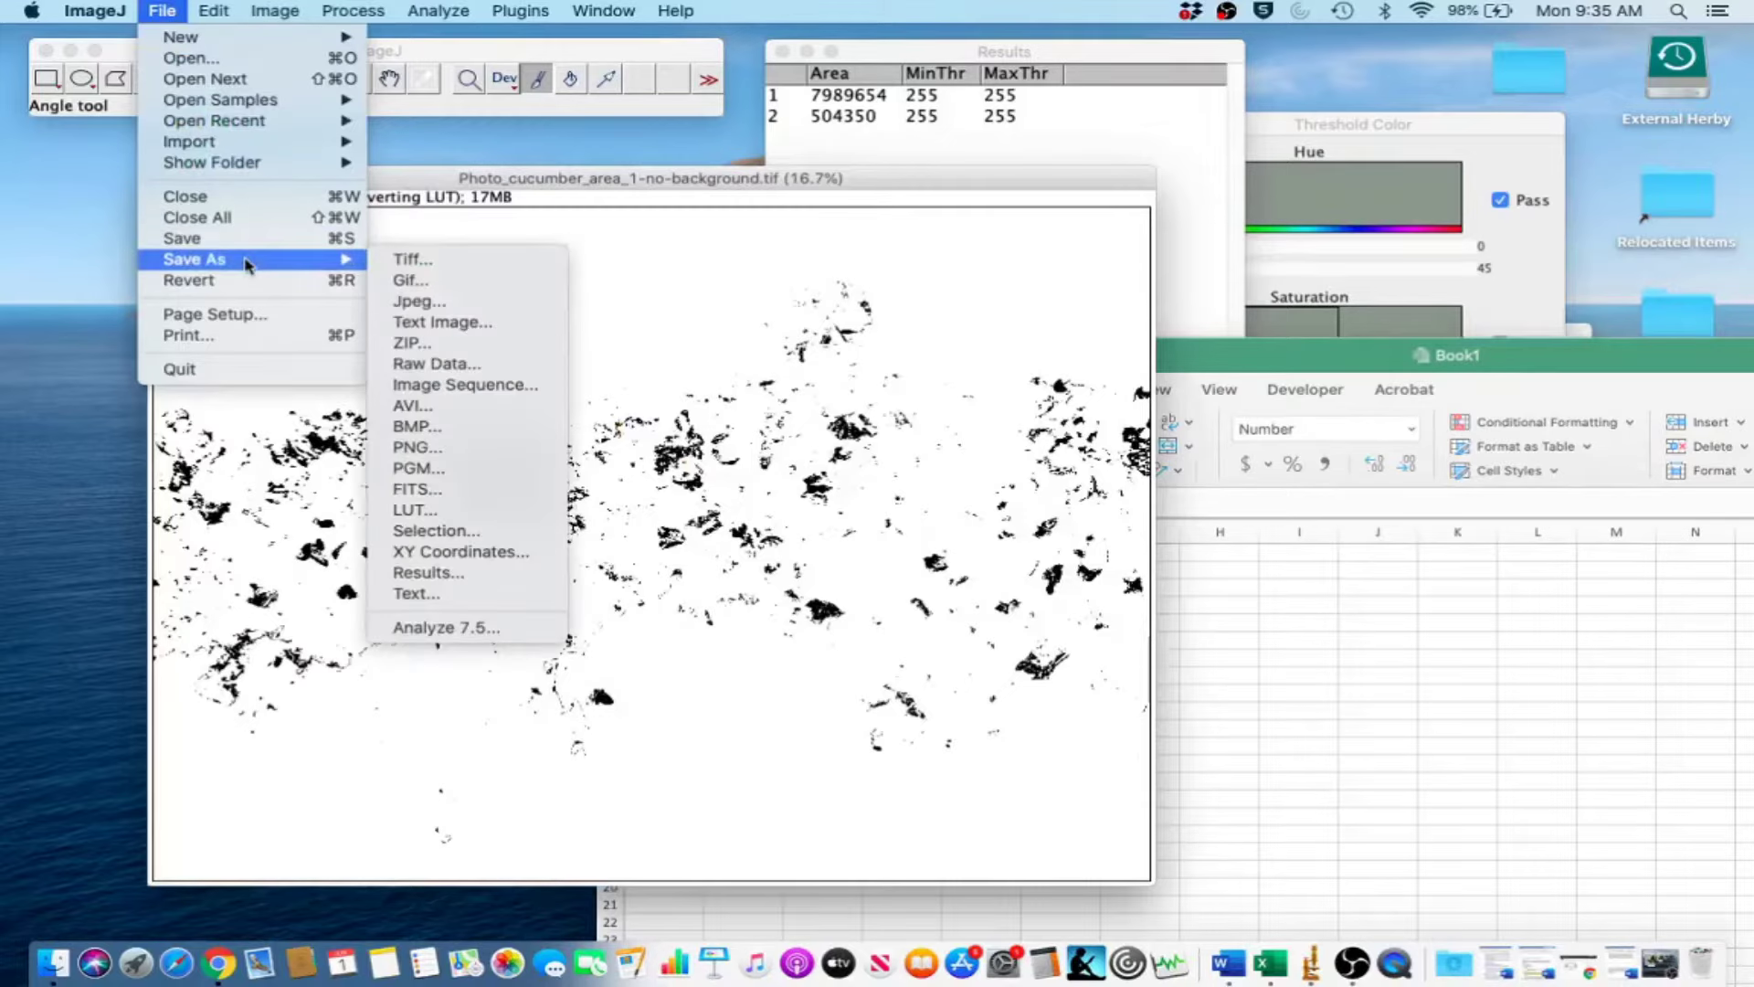
left_click(408, 260)
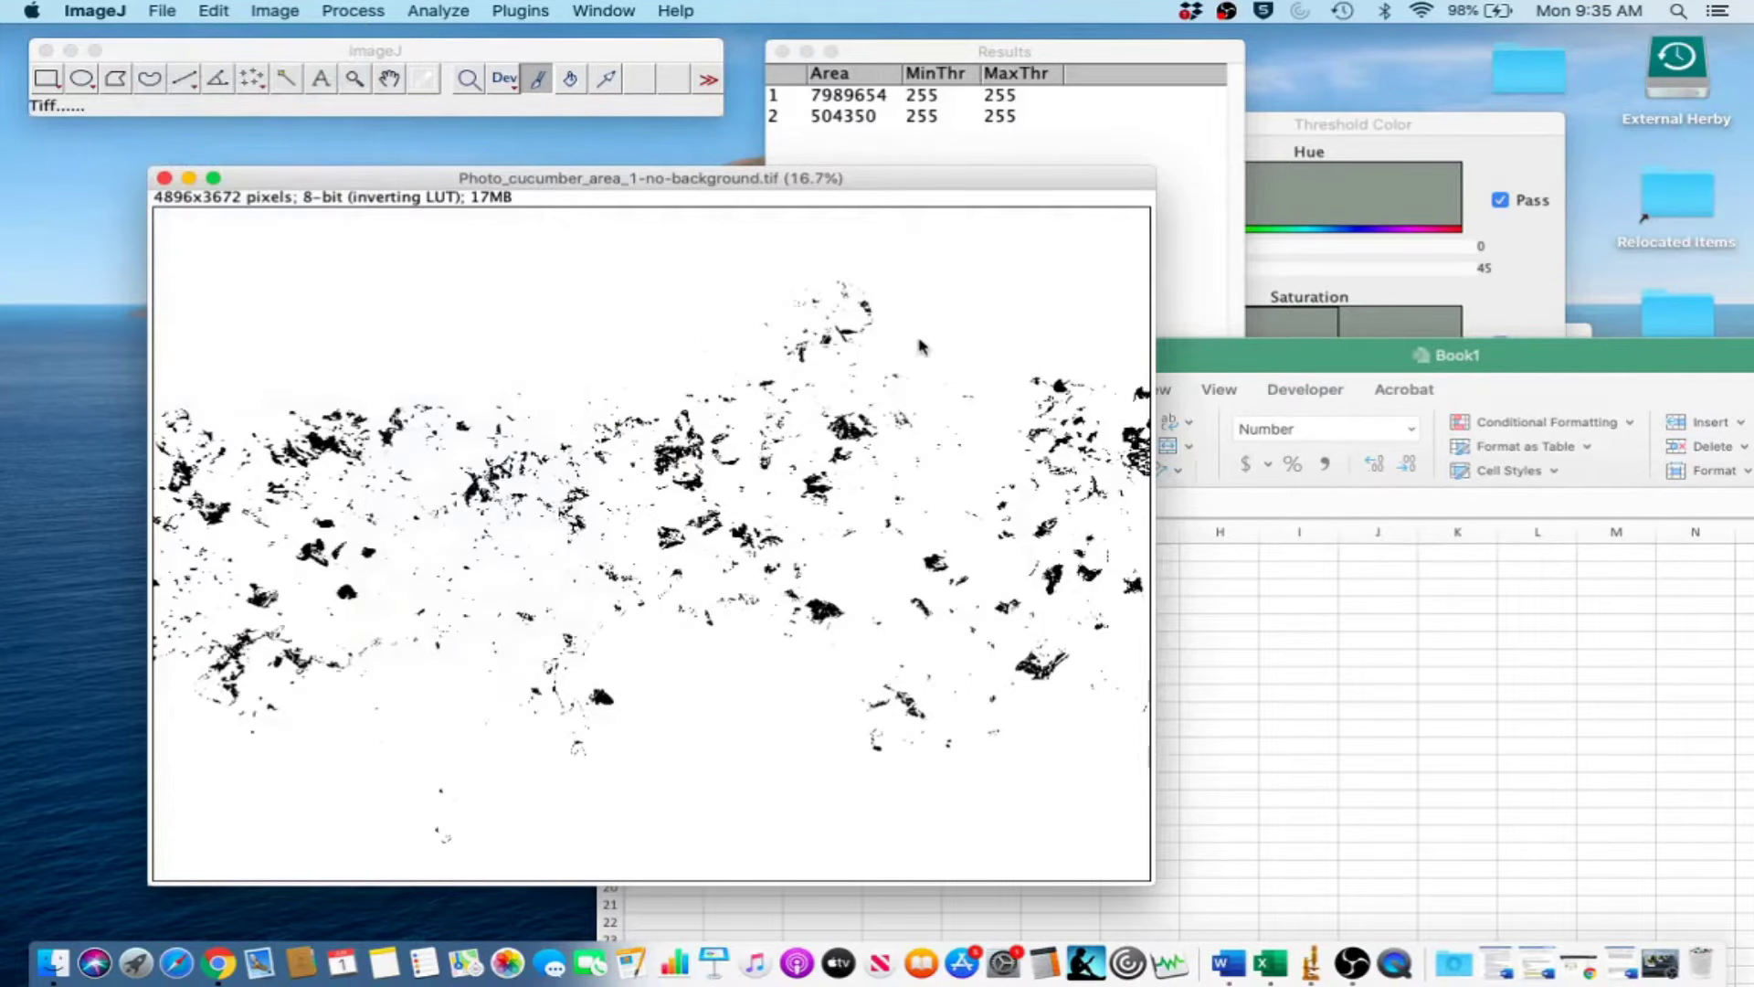
left_click(962, 175)
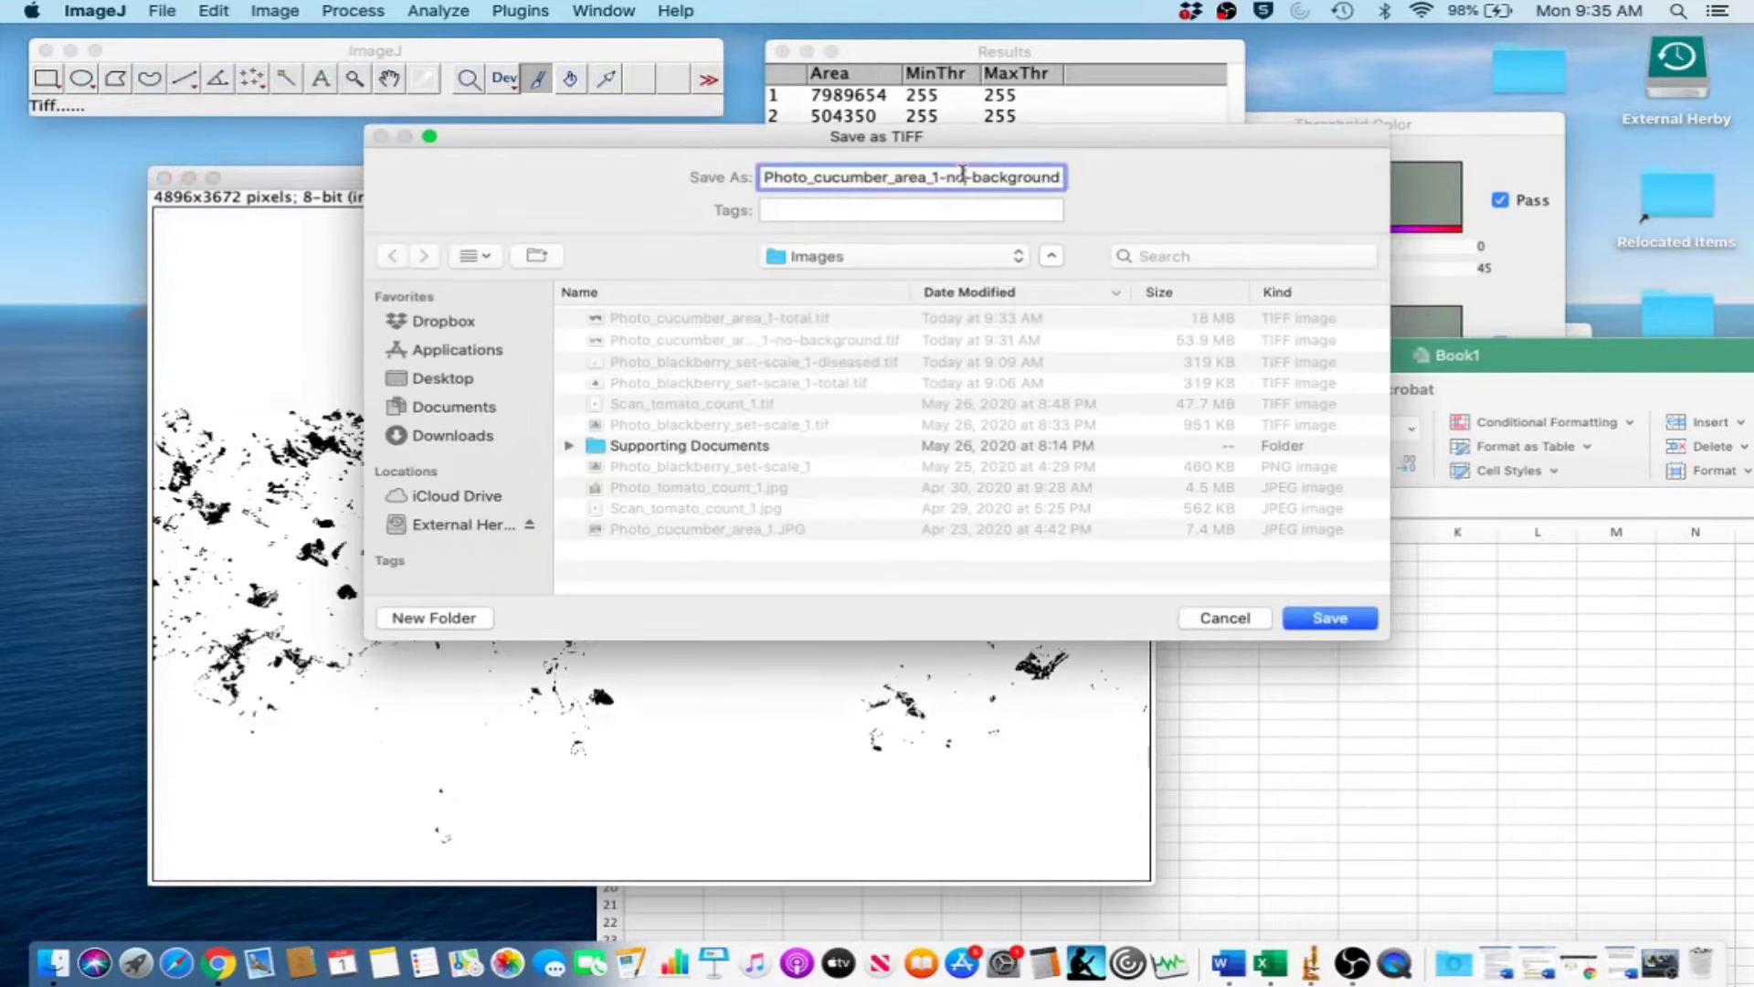
left_click_drag(948, 176, 1044, 181)
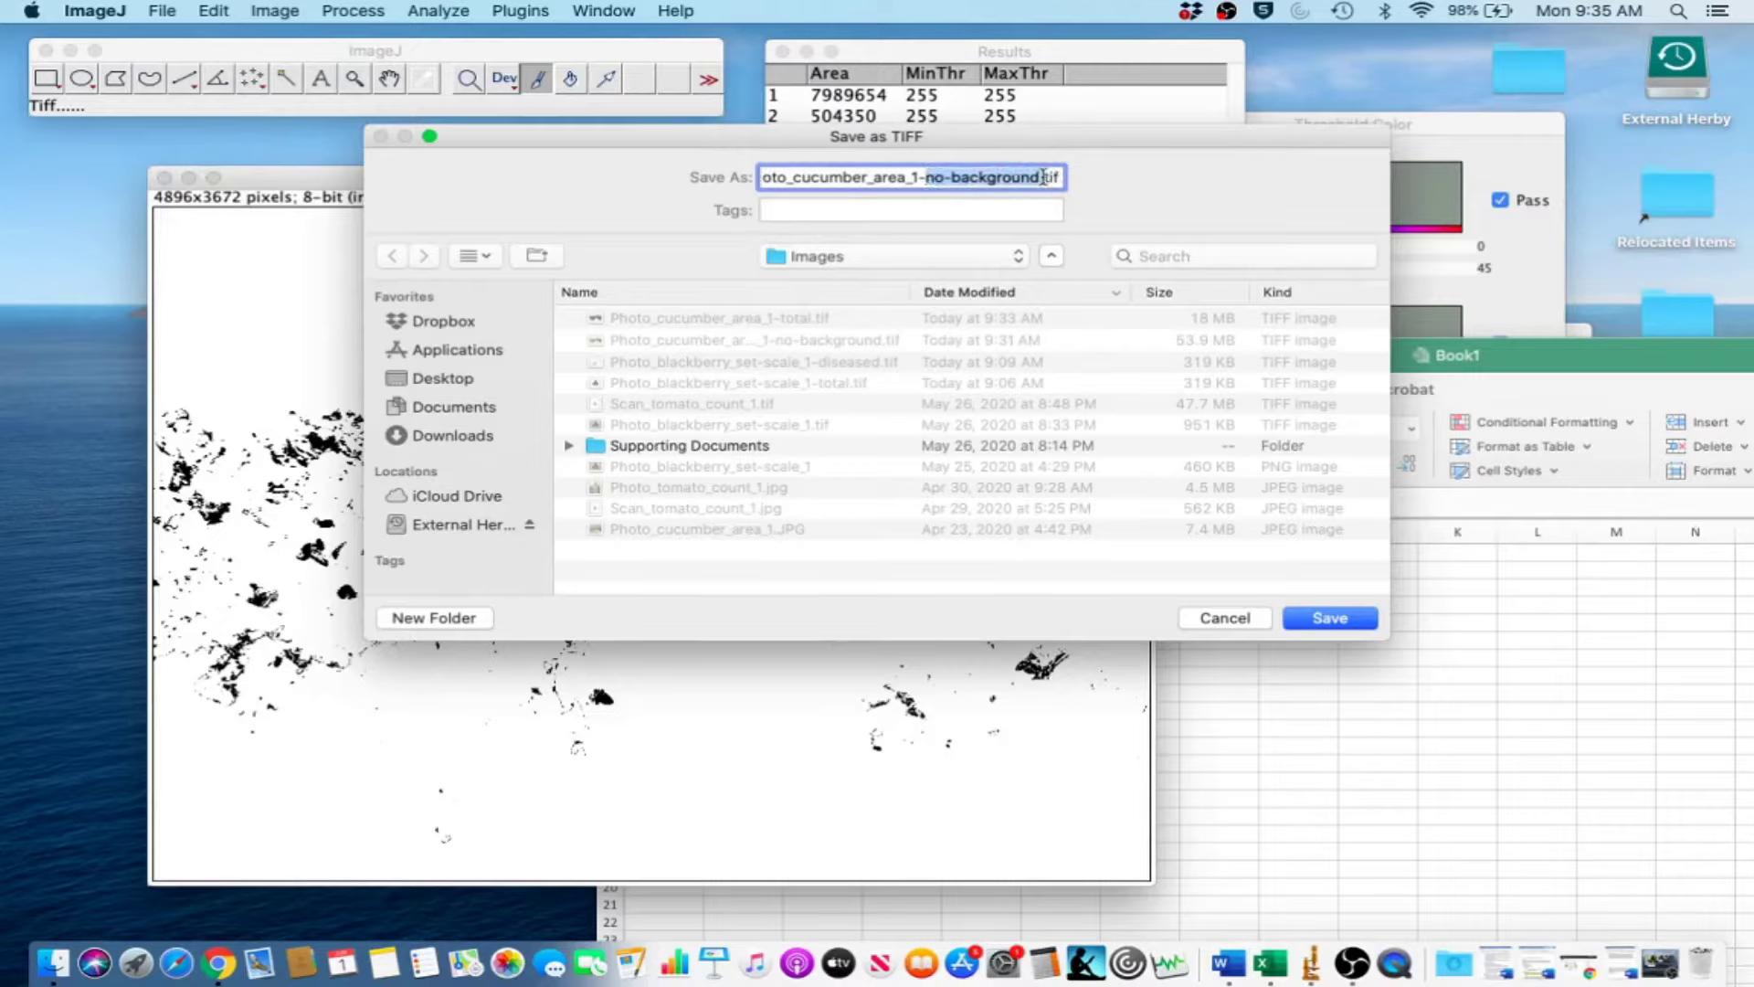
left_click(925, 177)
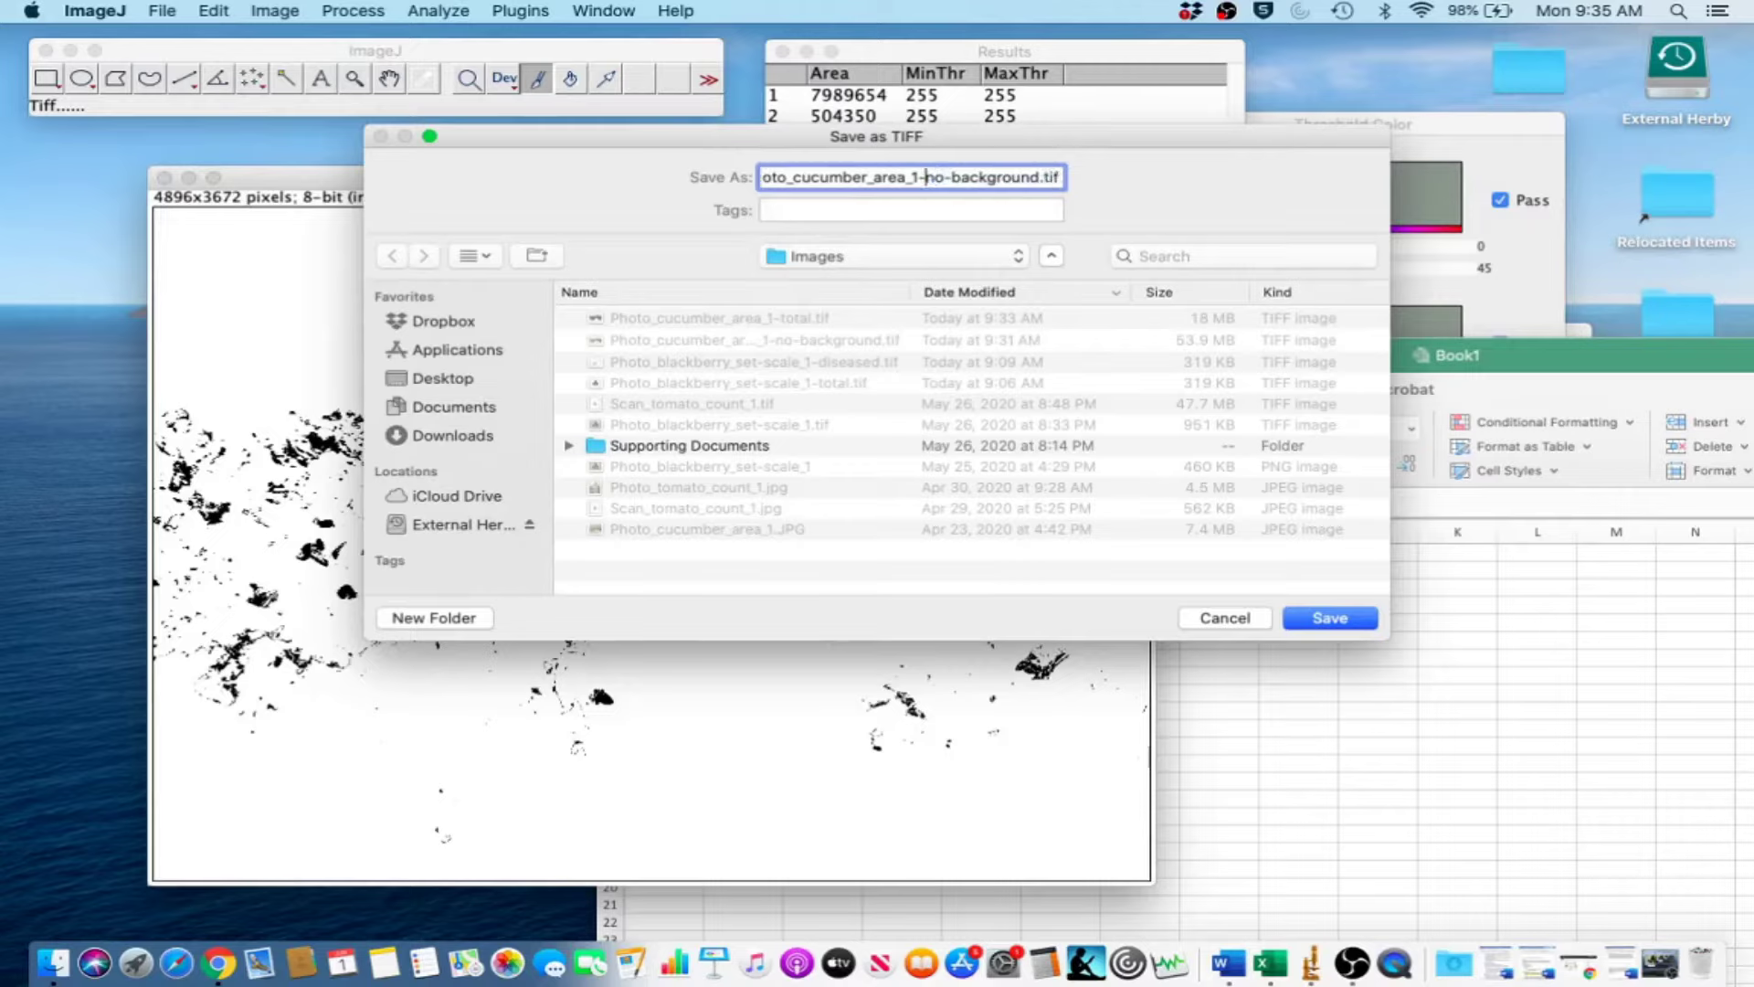
left_click(1042, 177, "shift")
type("diseaes")
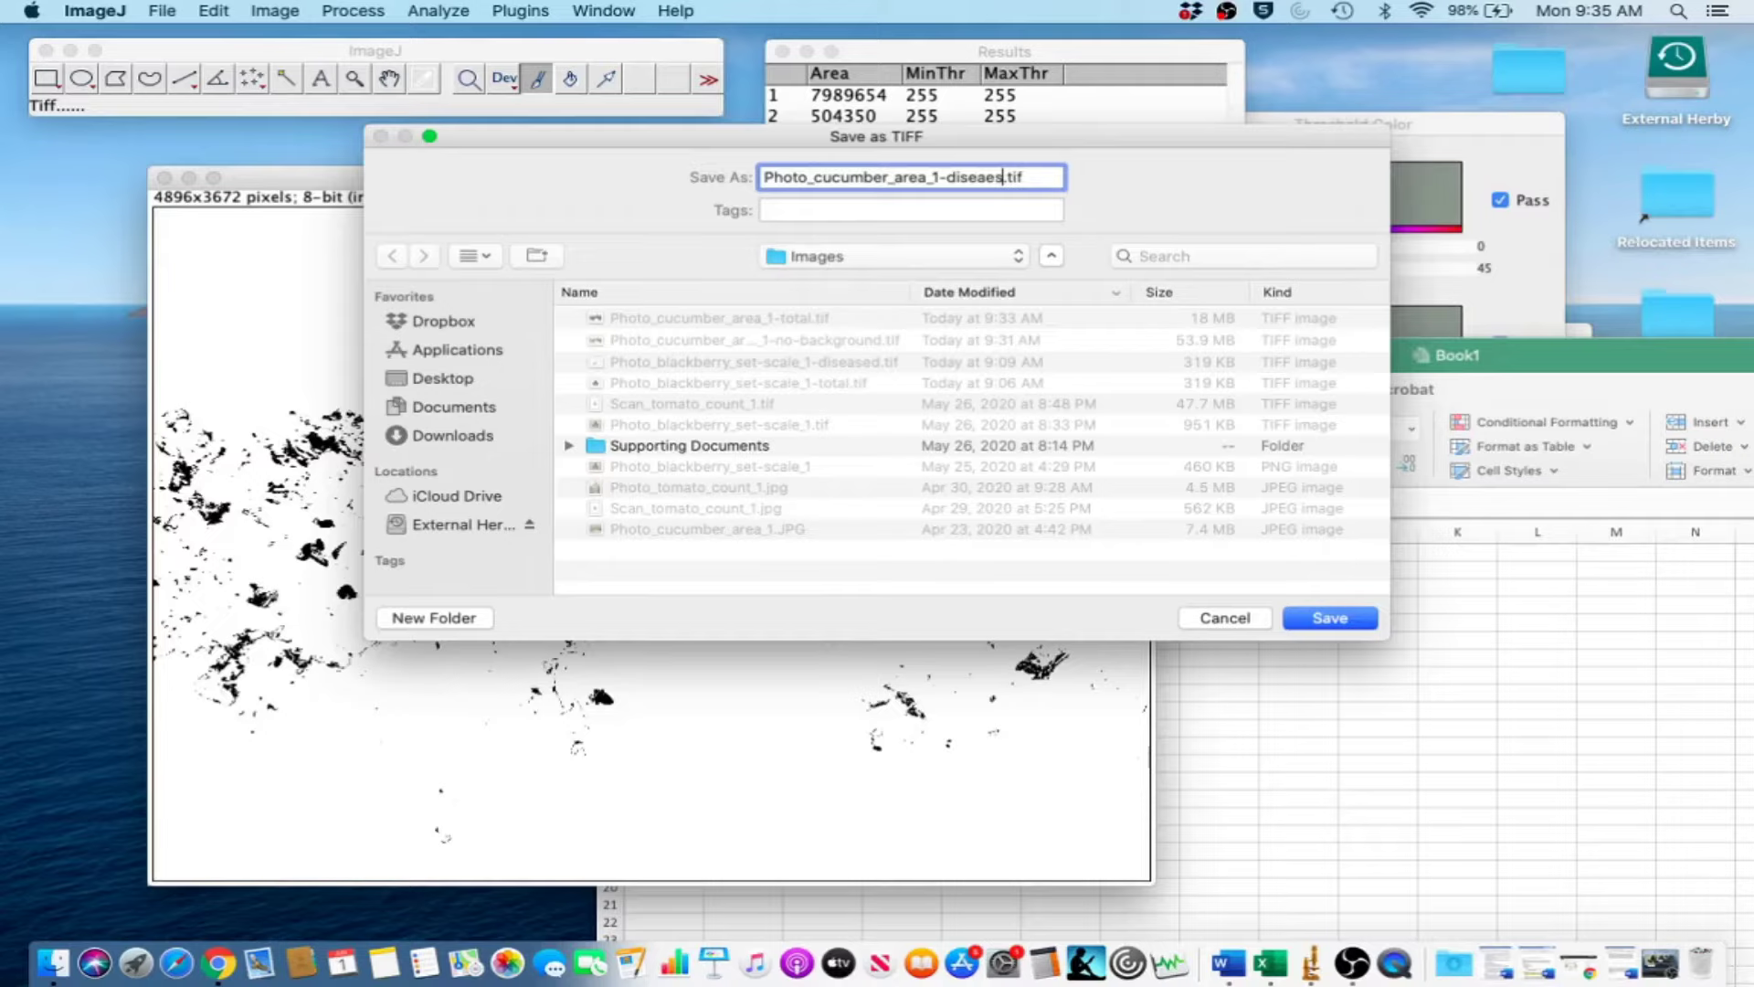
key("BackSpace")
type("sed")
left_click(1330, 619)
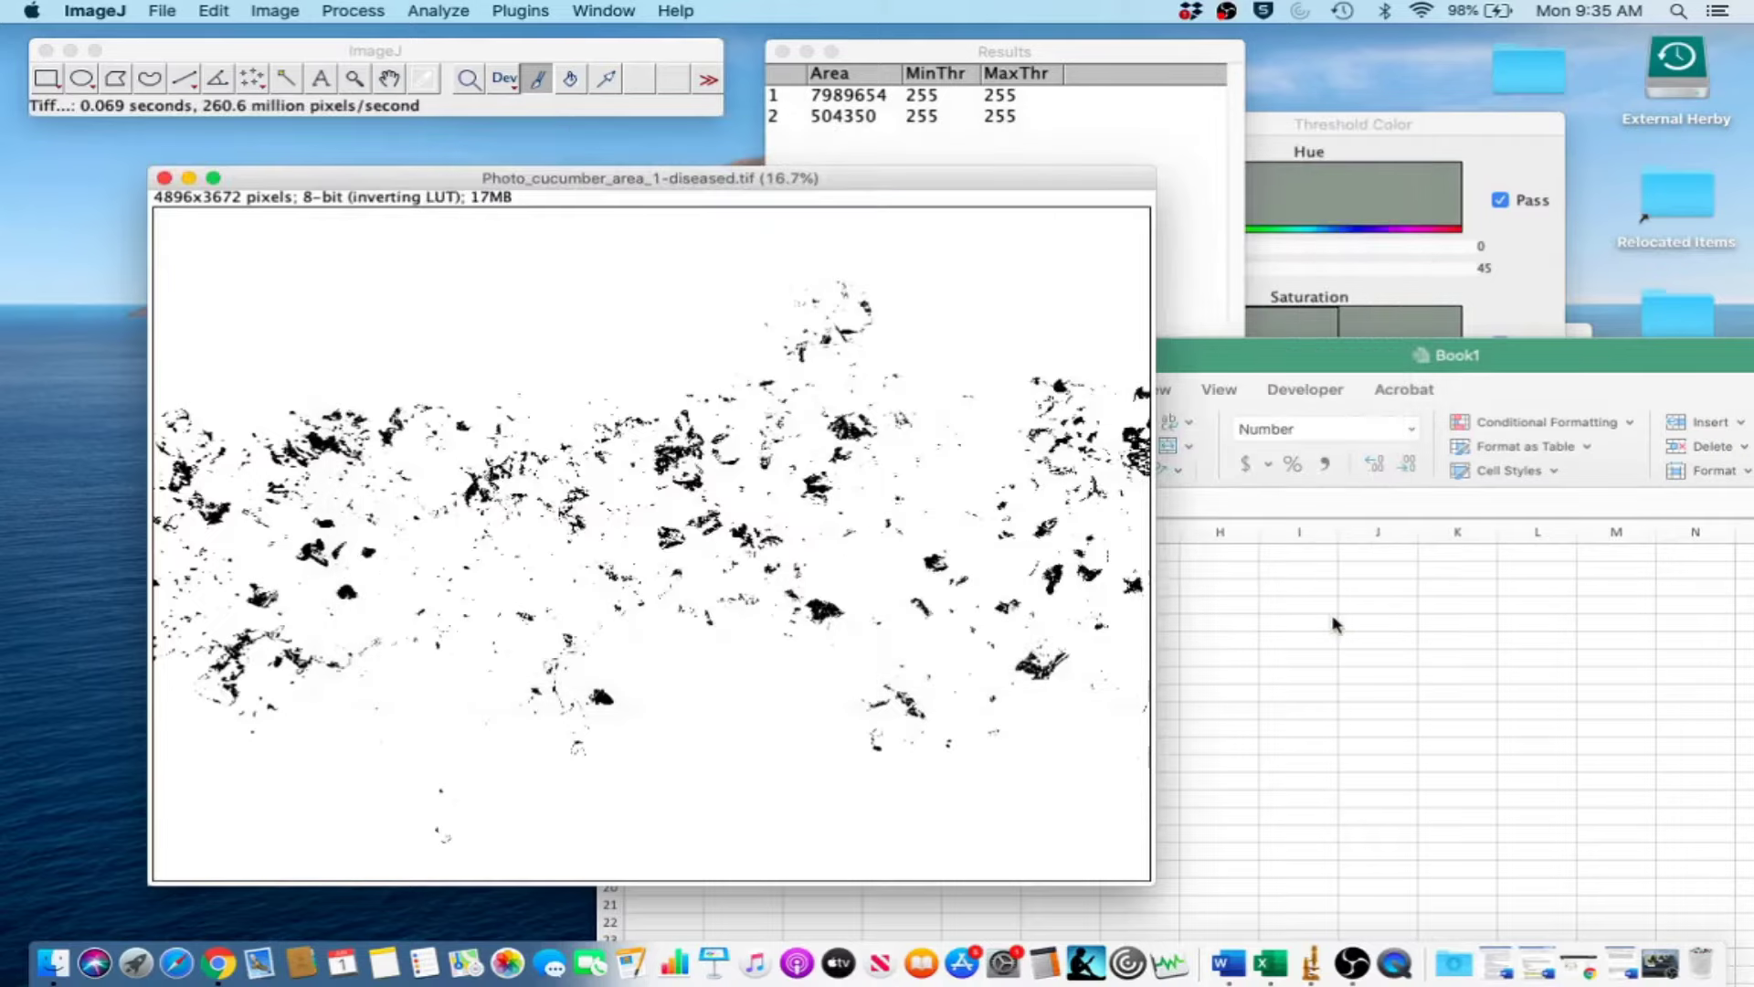
left_click(164, 177)
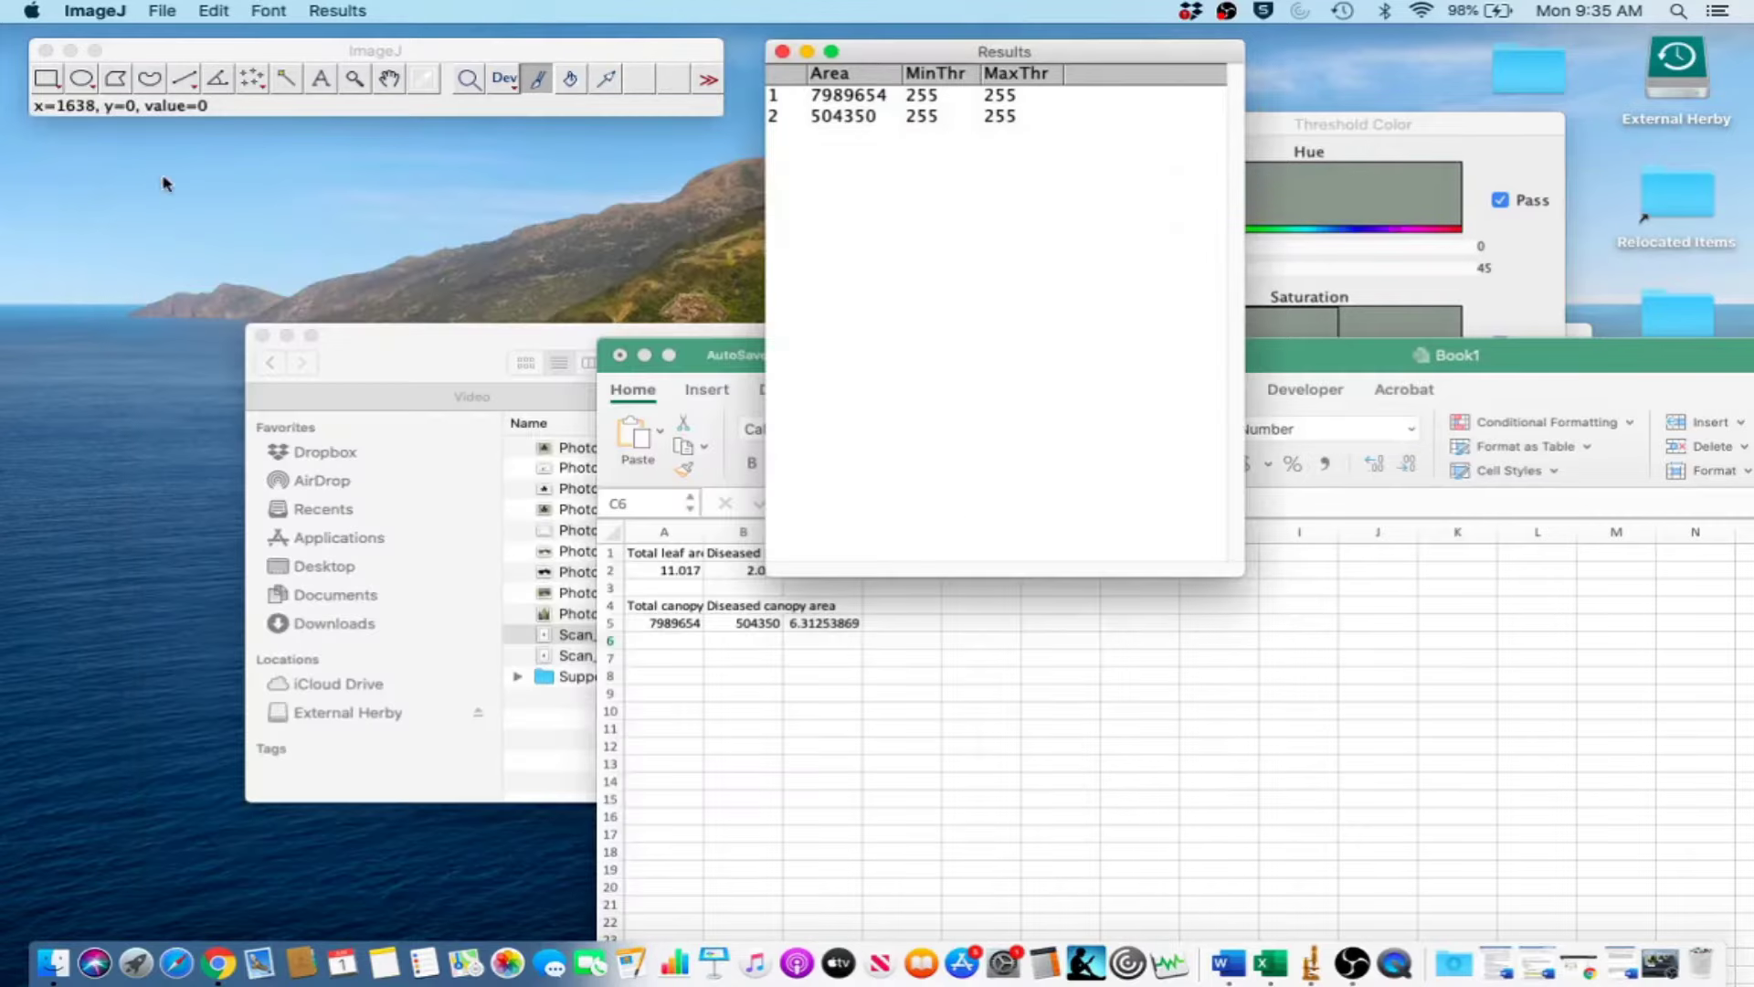
left_click(1339, 360)
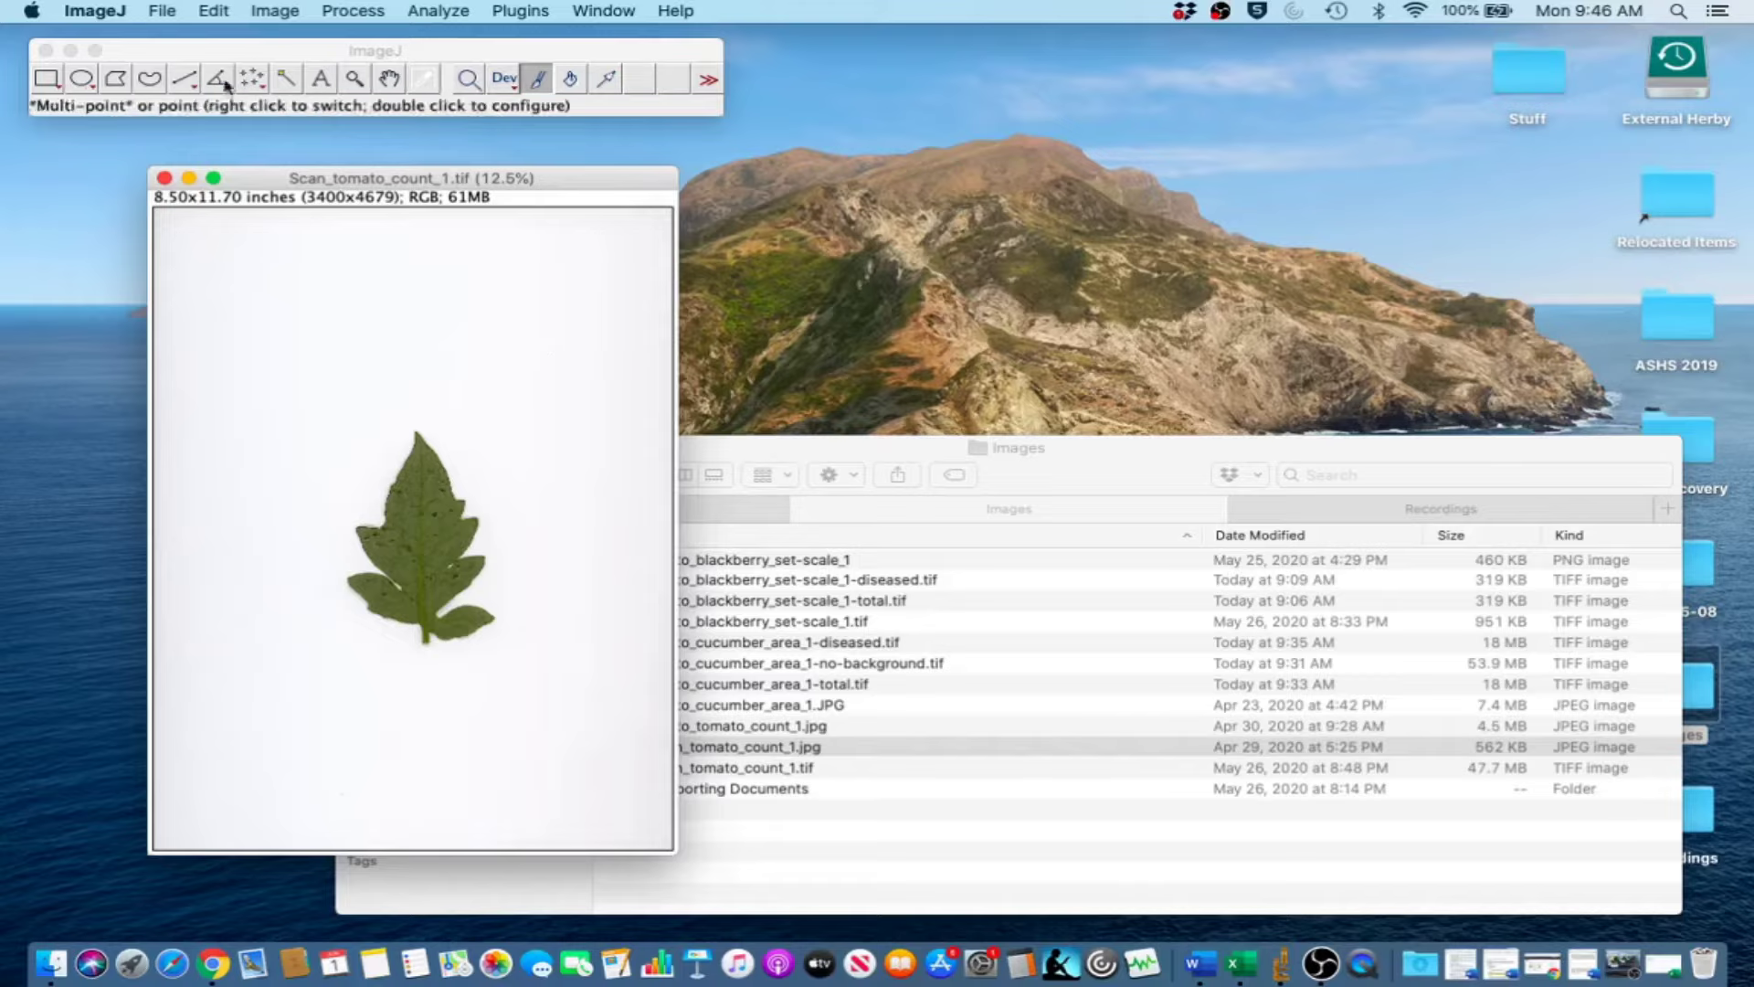
Crop the tomato leaf scan to a rectangle of about 2.82 x 4.22 inches drawn around the leaf.
left_click(48, 80)
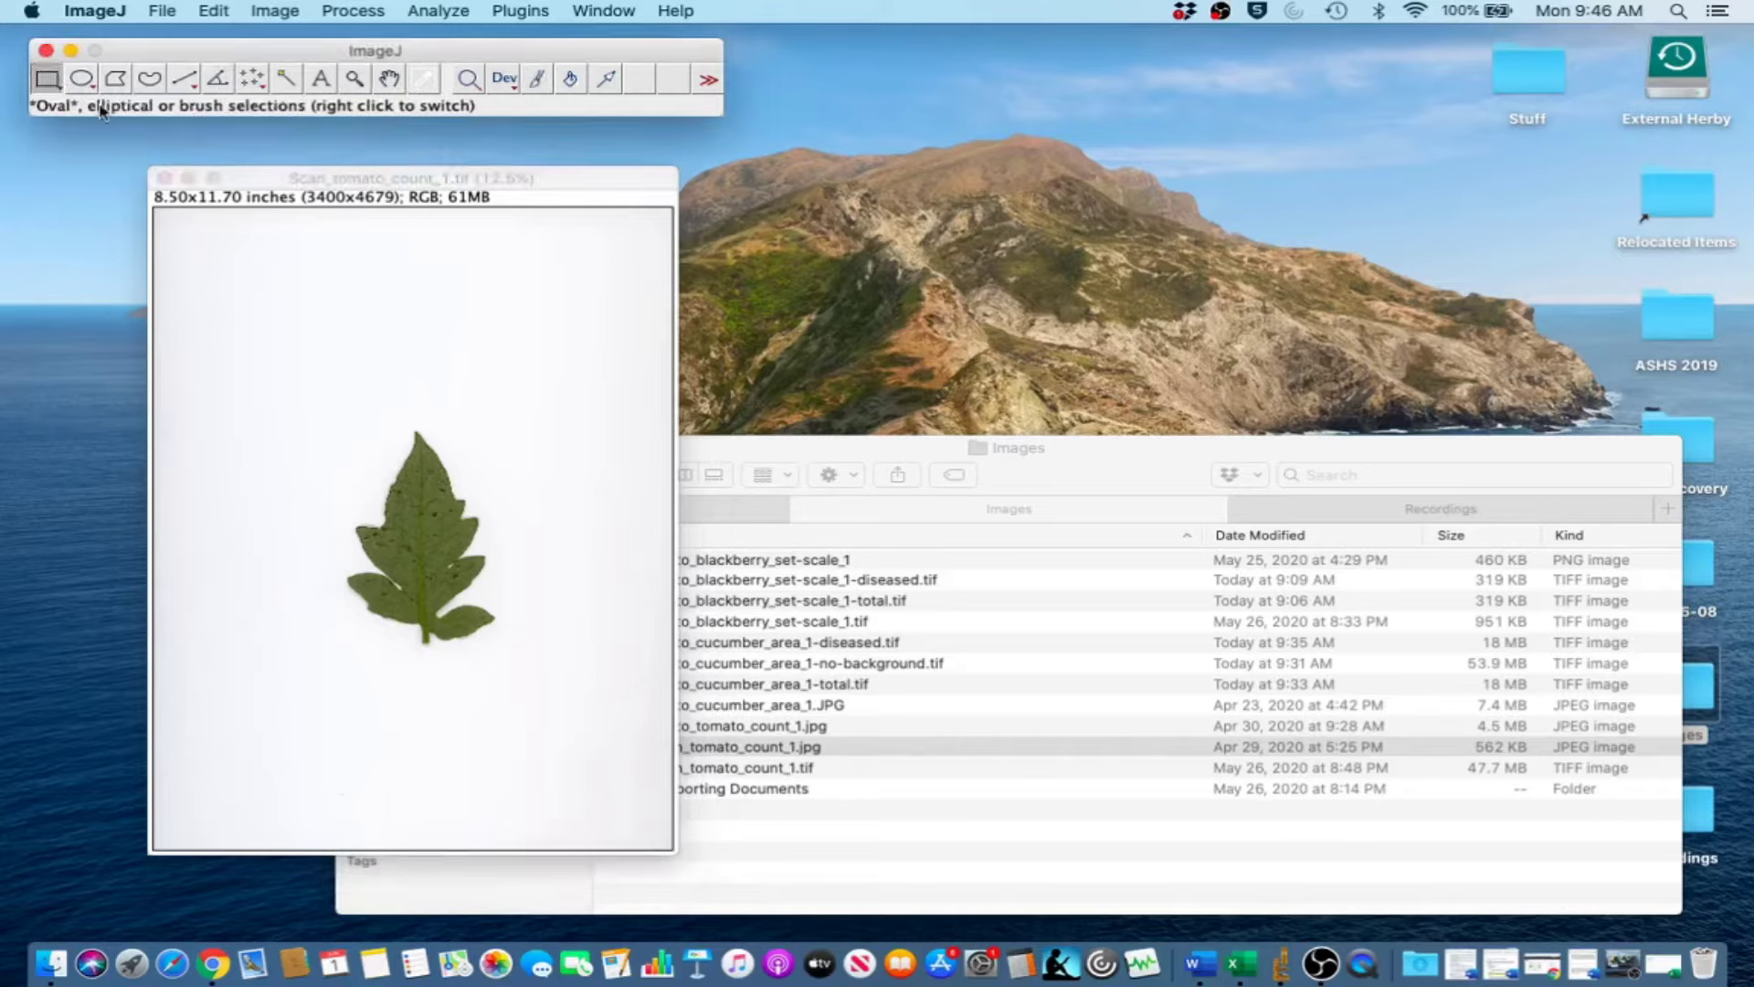
left_click(331, 425)
left_click_drag(332, 425, 505, 661)
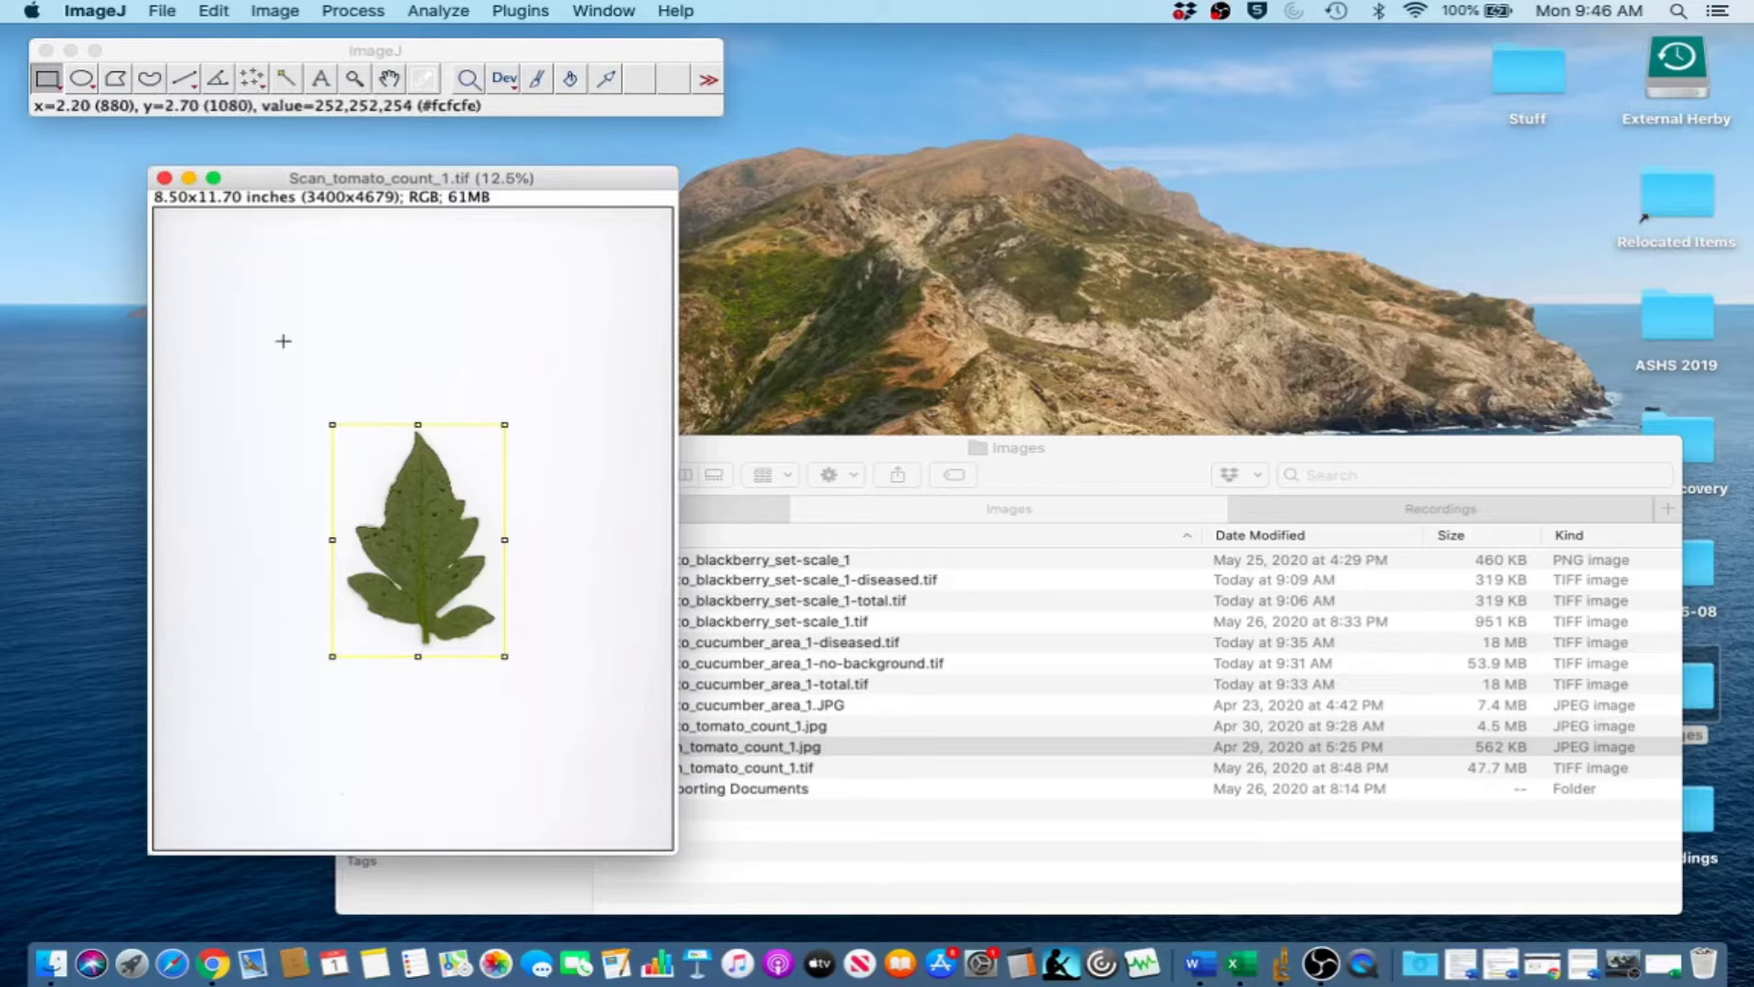
left_click(274, 10)
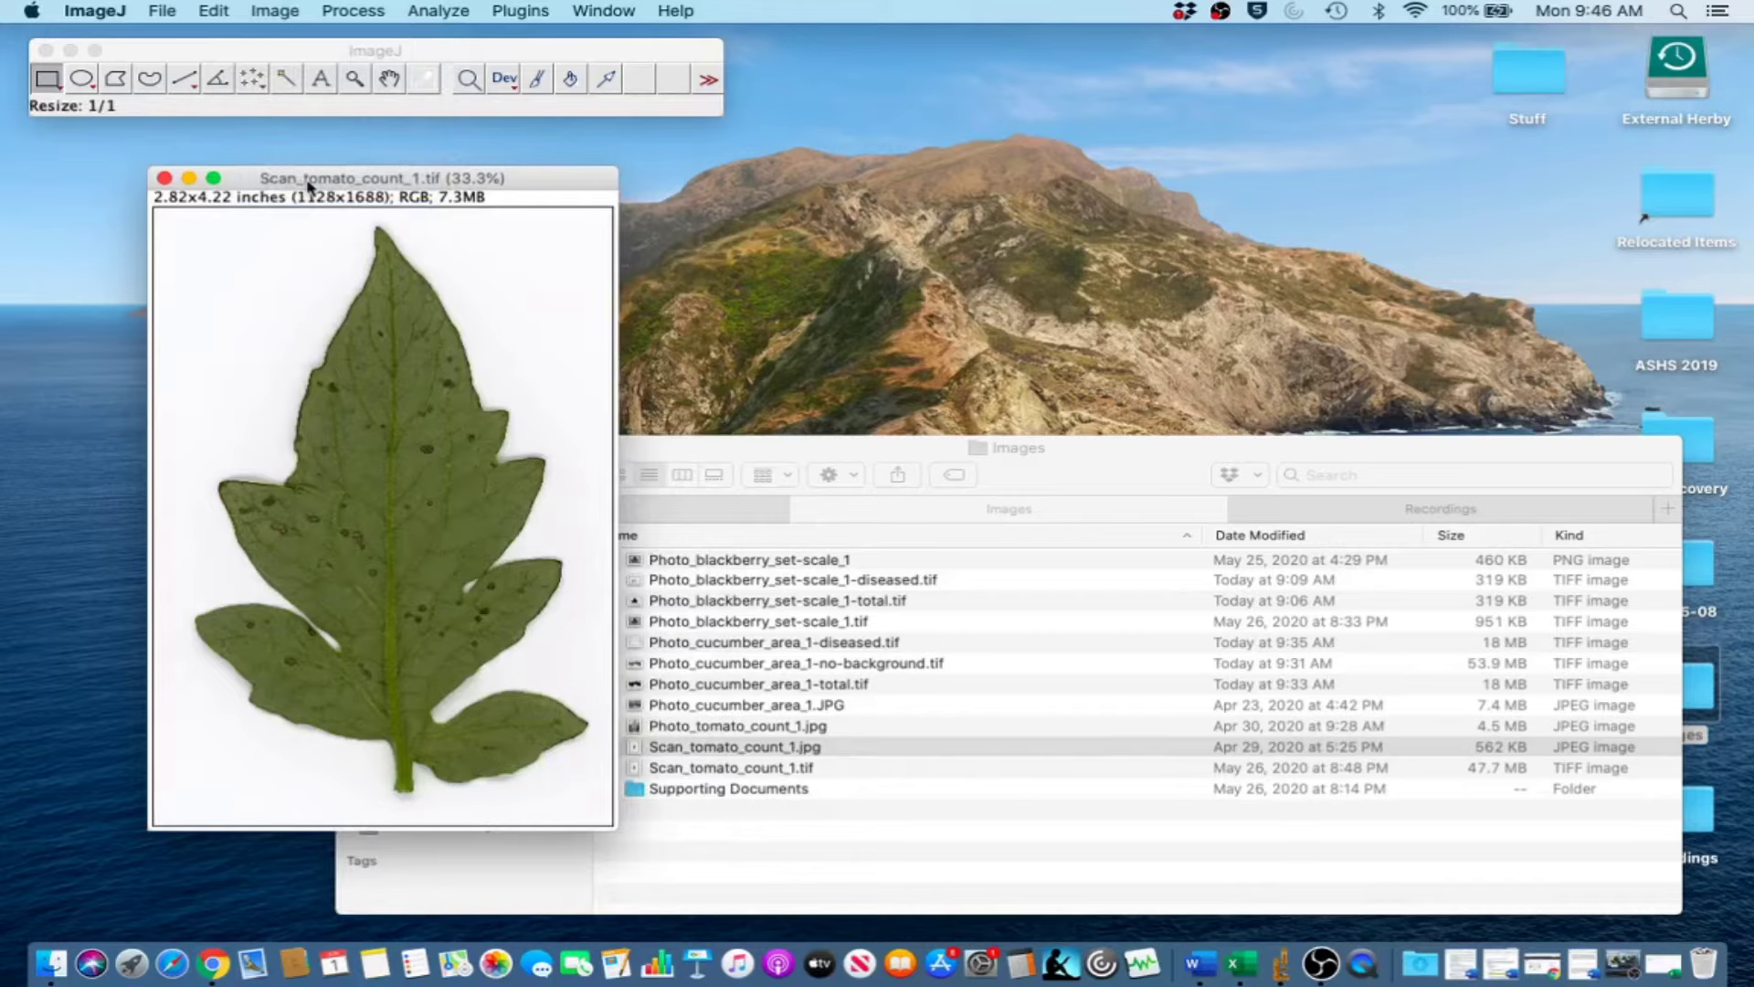
Apply a color threshold to the cropped leaf with hue 0 to 47 and brightness 0 to 147 to mark the lesions.
left_click(275, 10)
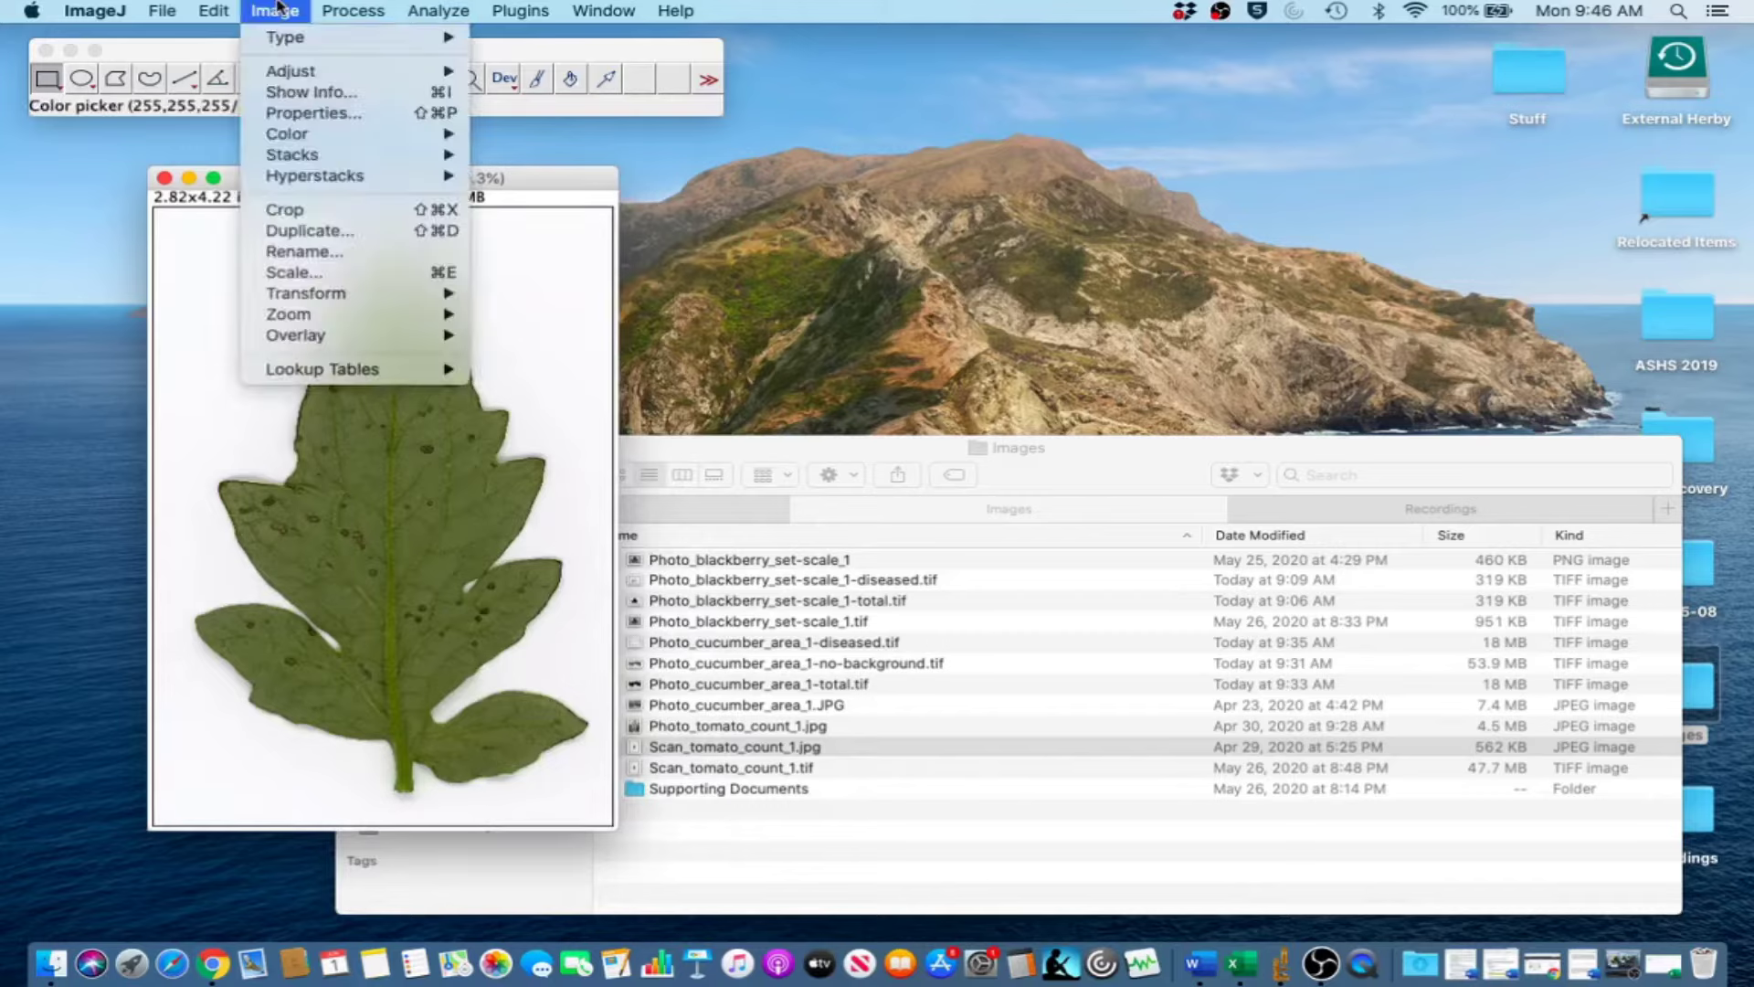
mouse_move(307, 75)
left_click(581, 157)
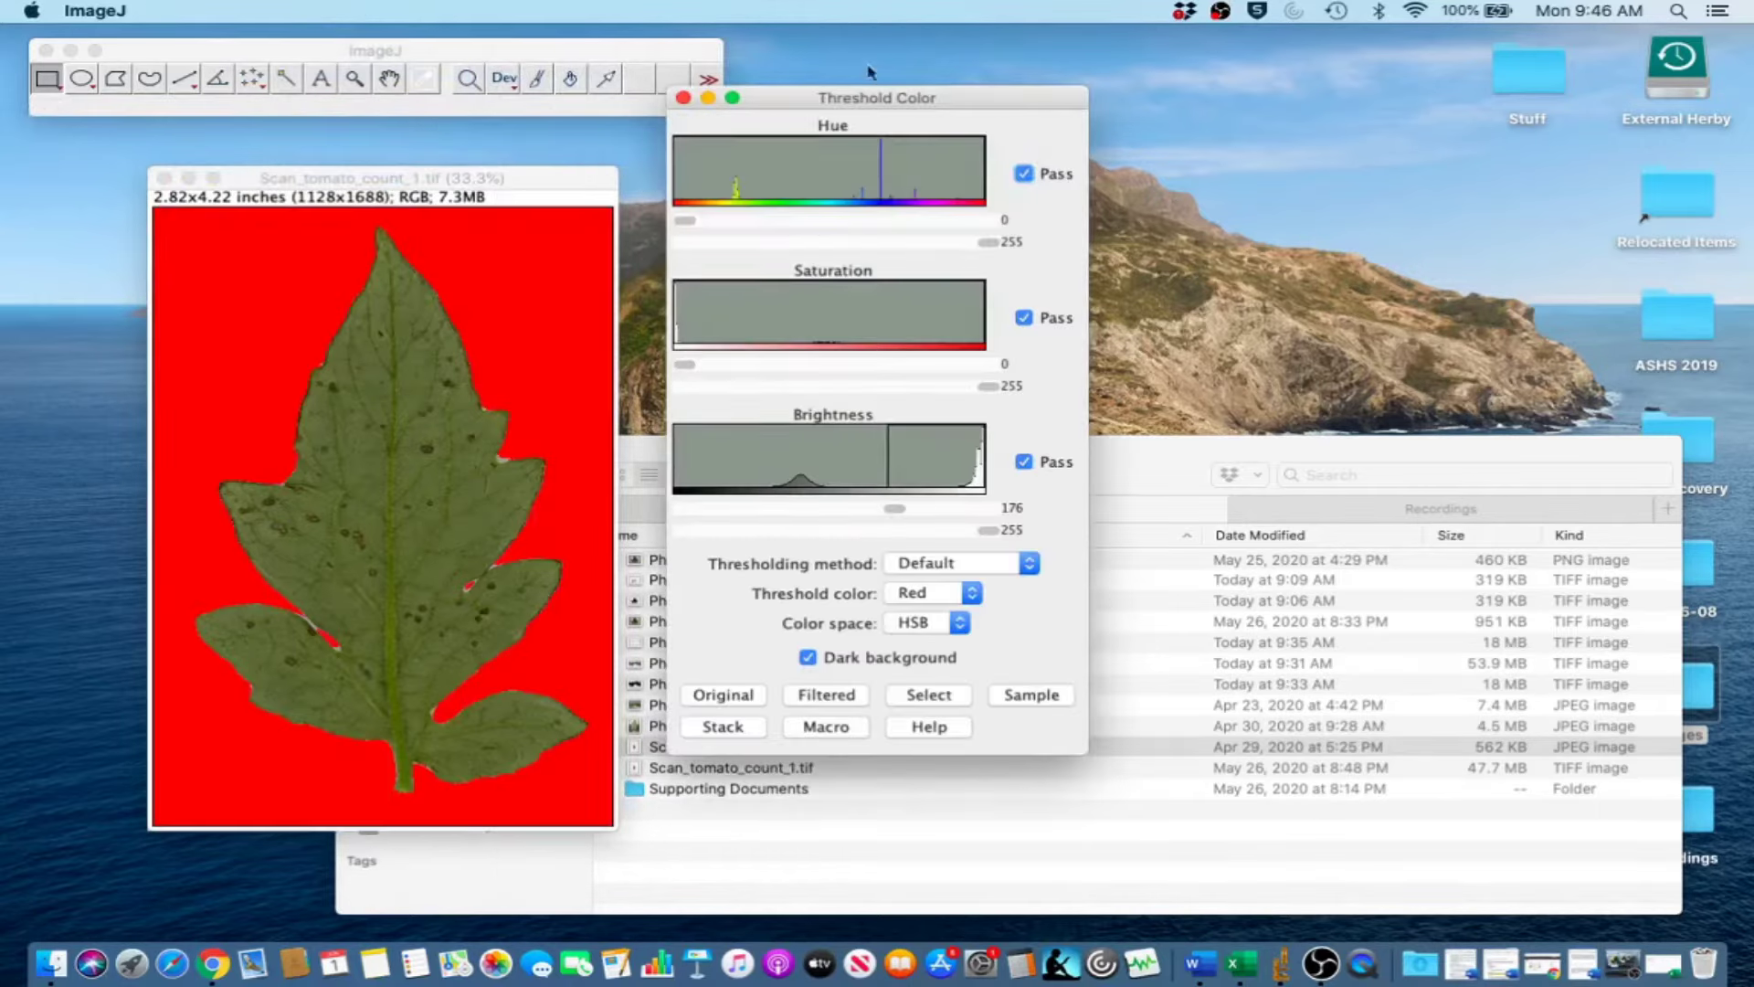
left_click_drag(790, 102, 879, 144)
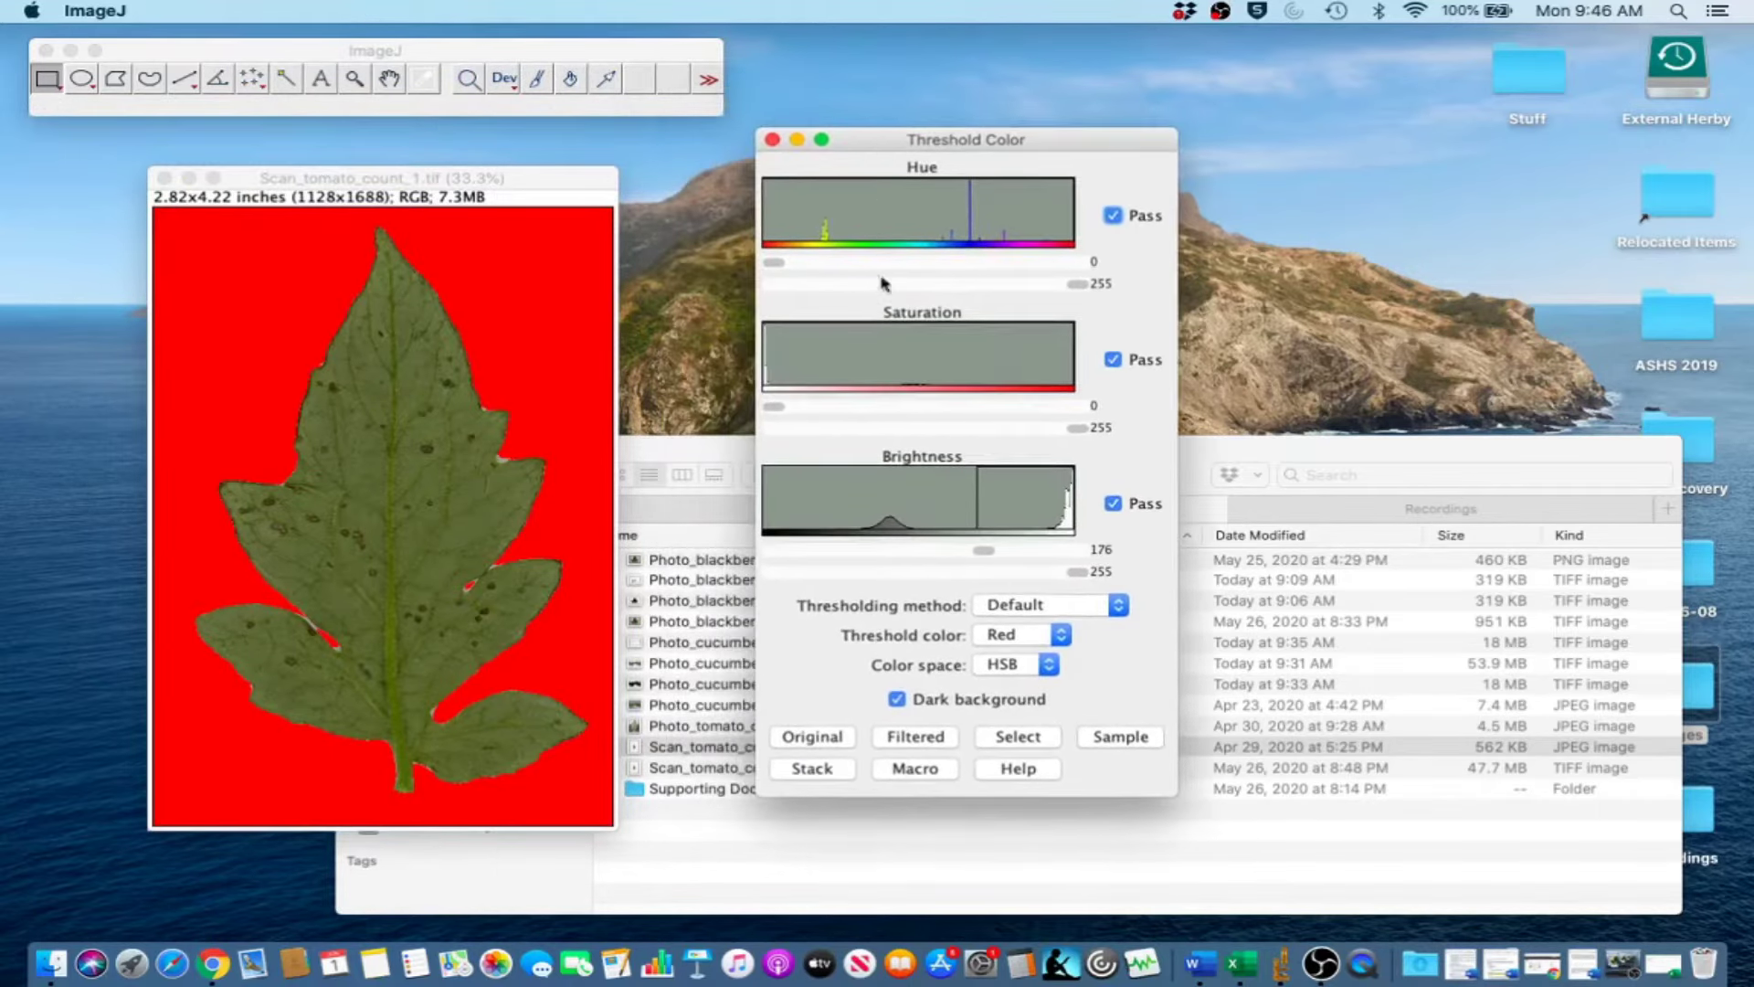
left_click_drag(1080, 284, 835, 291)
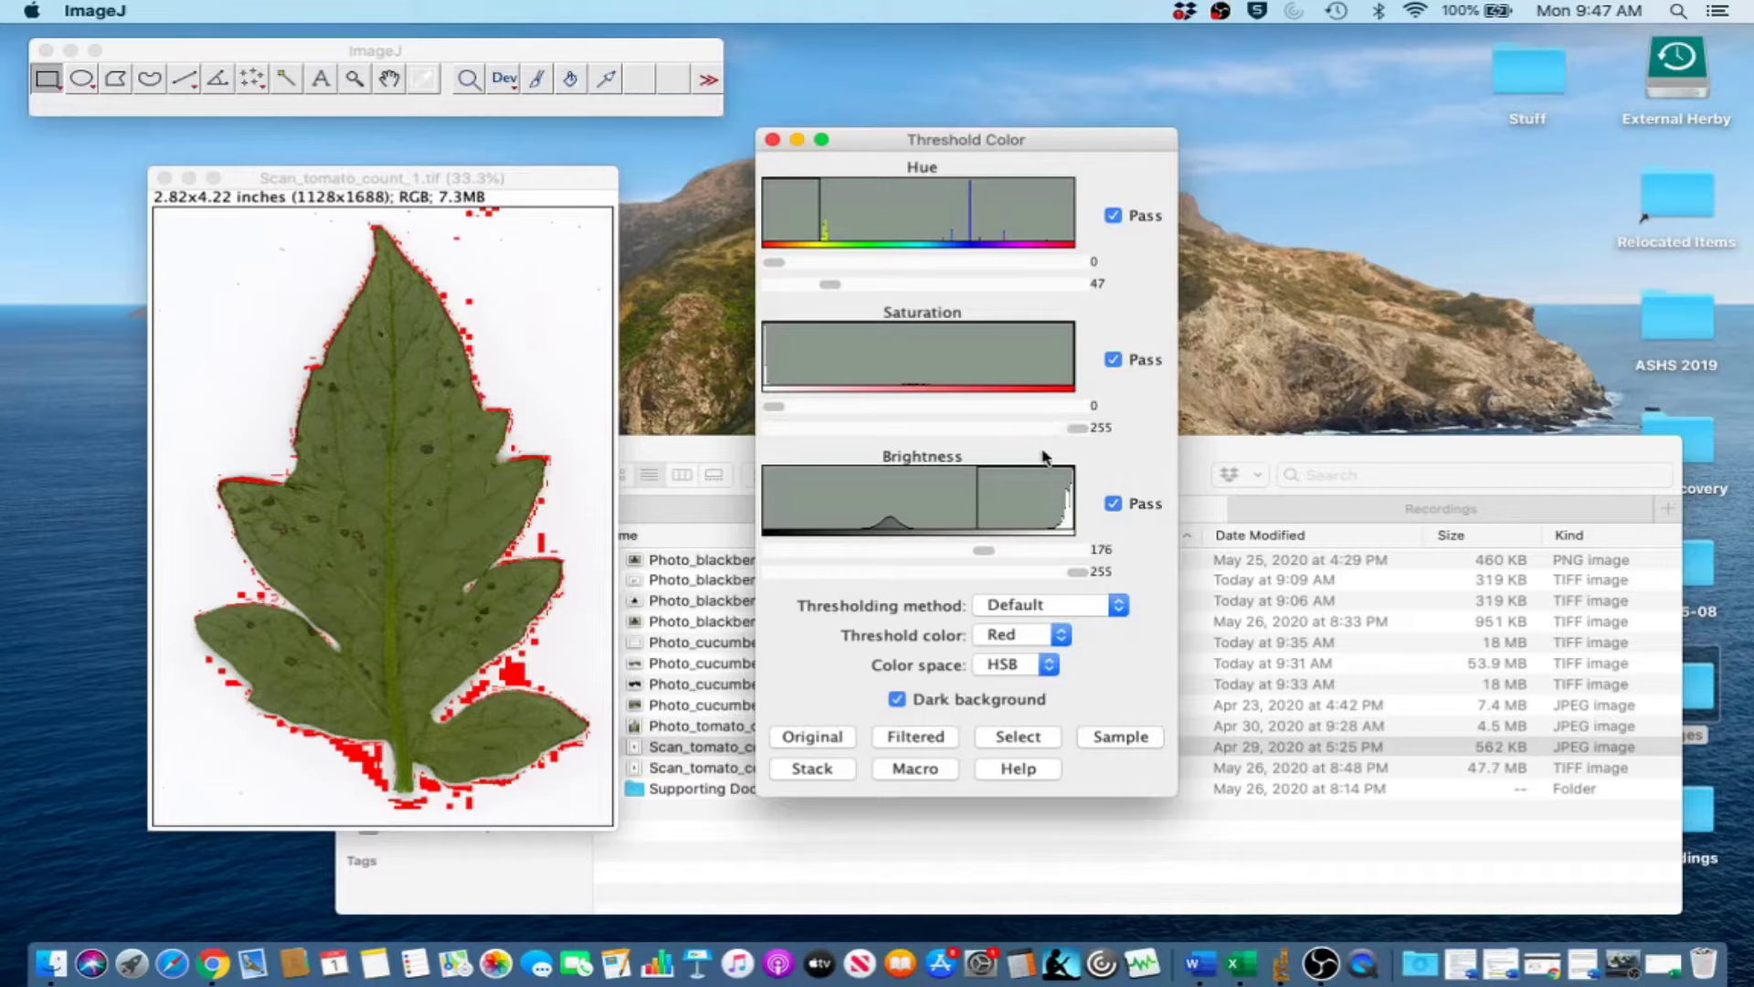
left_click_drag(983, 550, 693, 540)
left_click_drag(1078, 571, 956, 565)
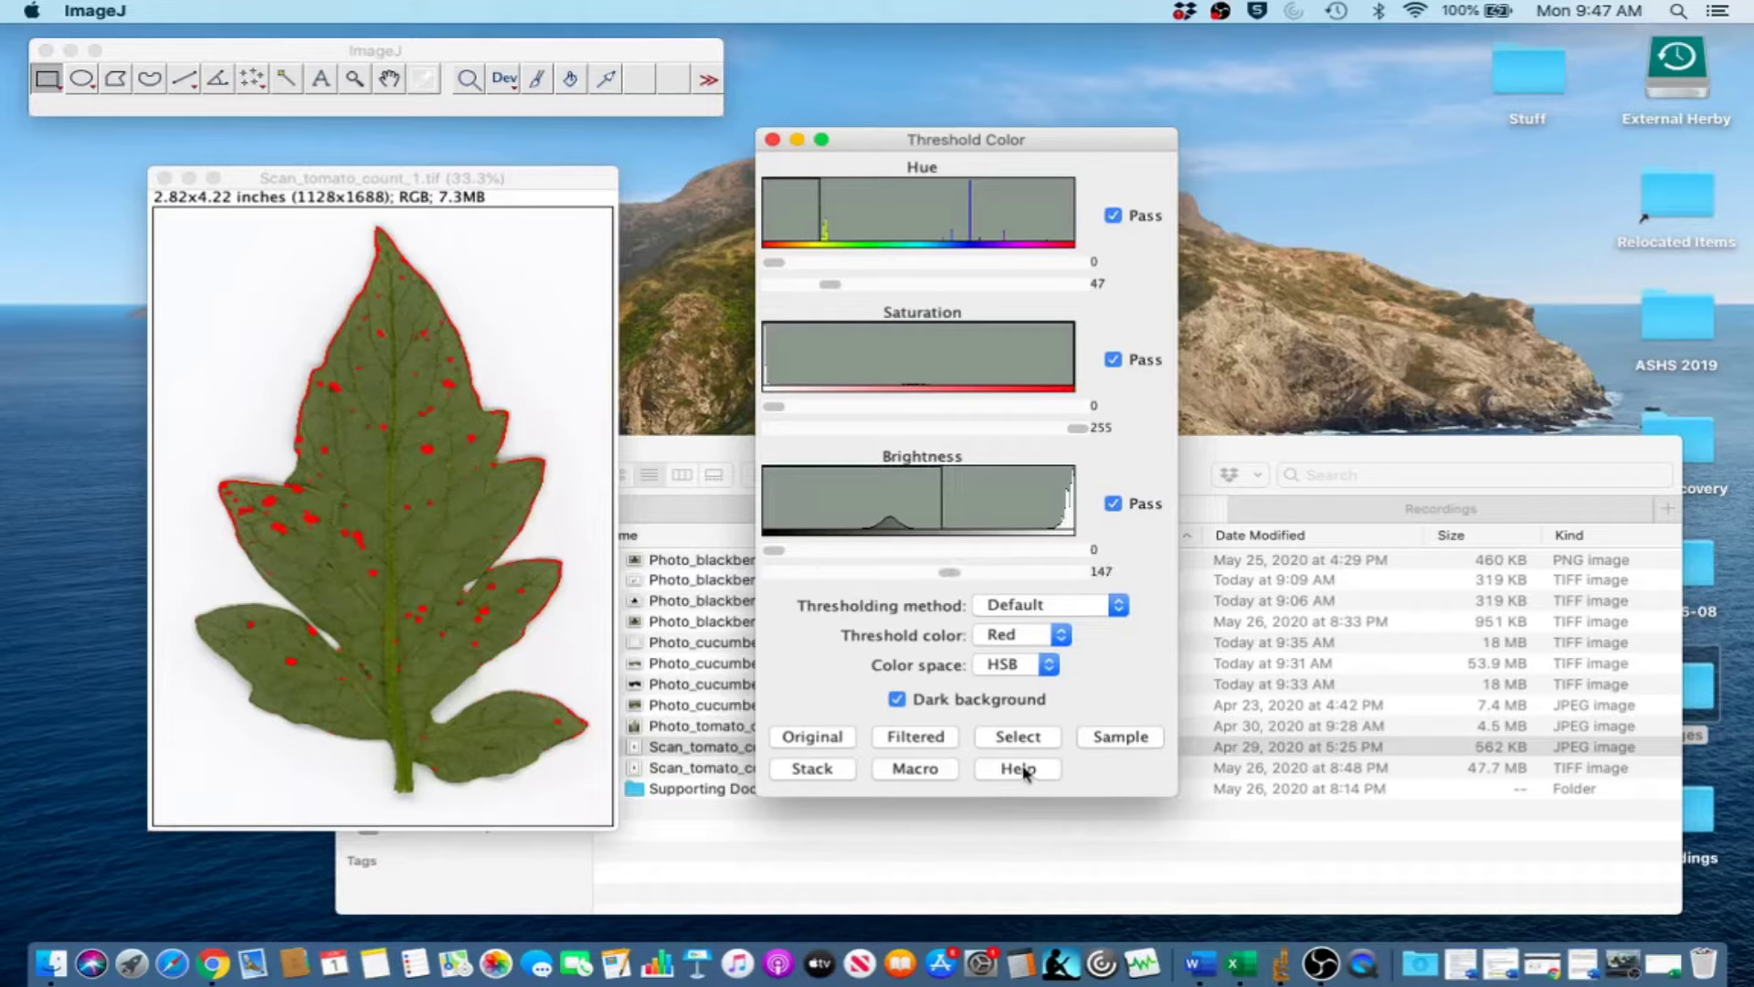
Turn the thresholded lesion areas into a selection and convert the leaf image to a binary mask.
left_click(1018, 737)
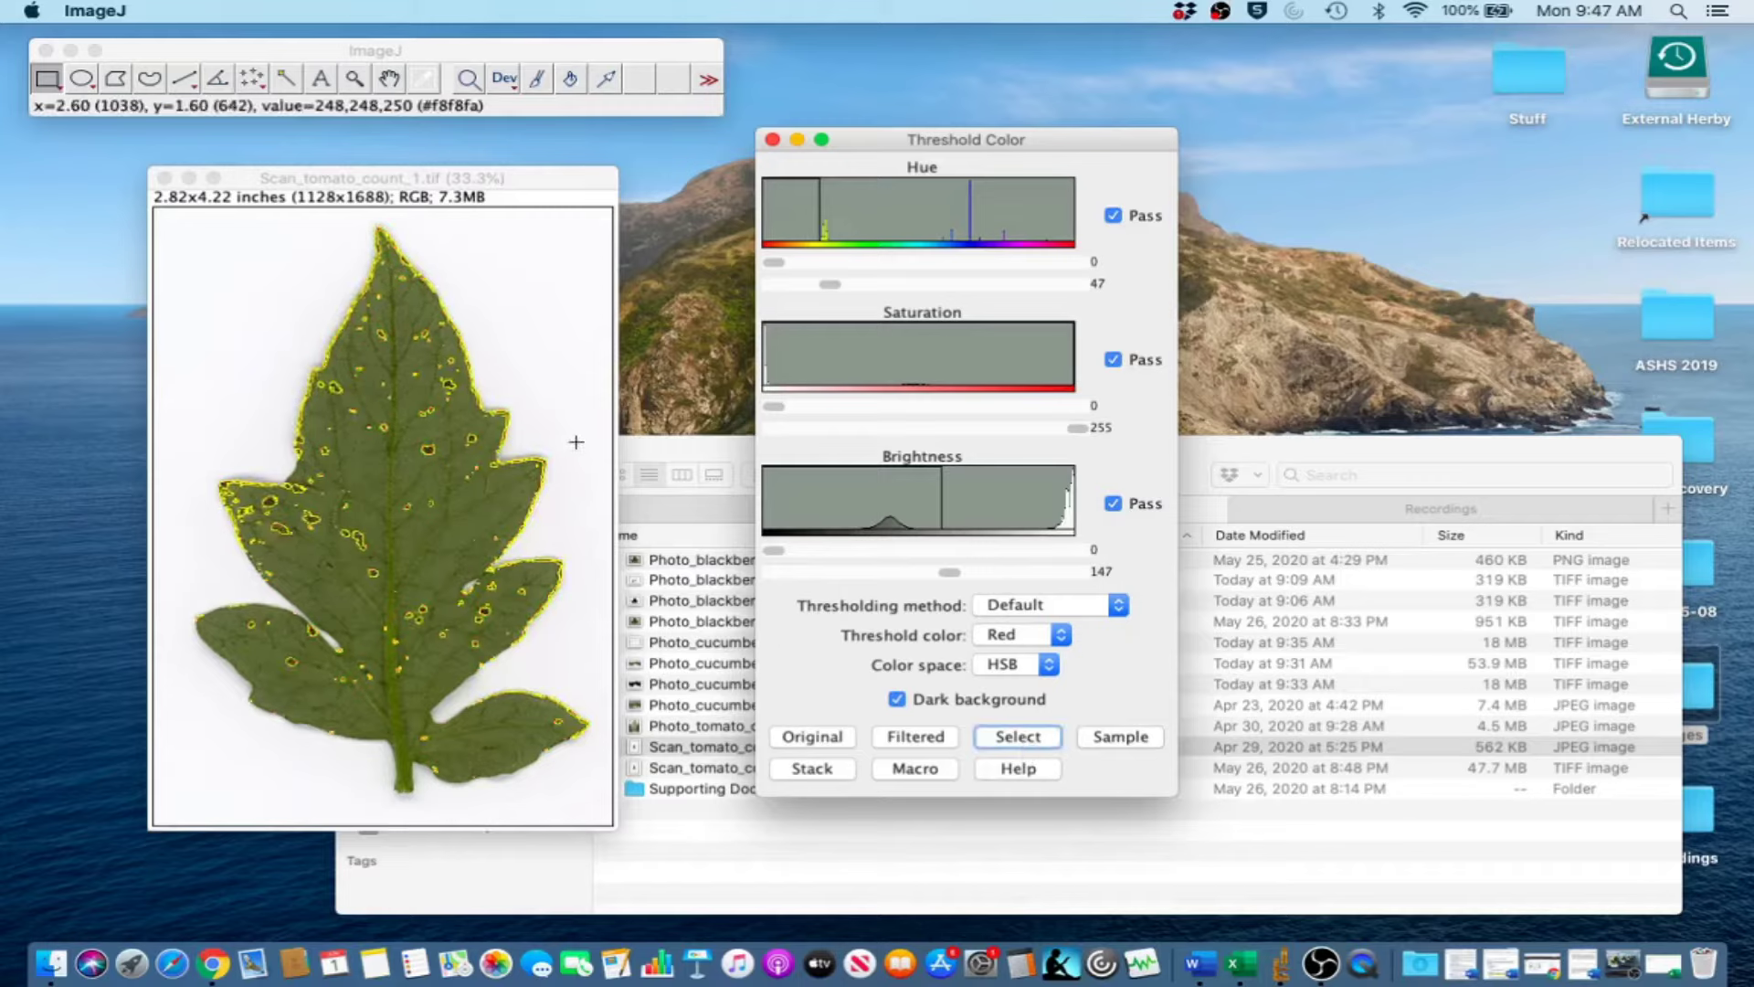
left_click(338, 55)
left_click(362, 9)
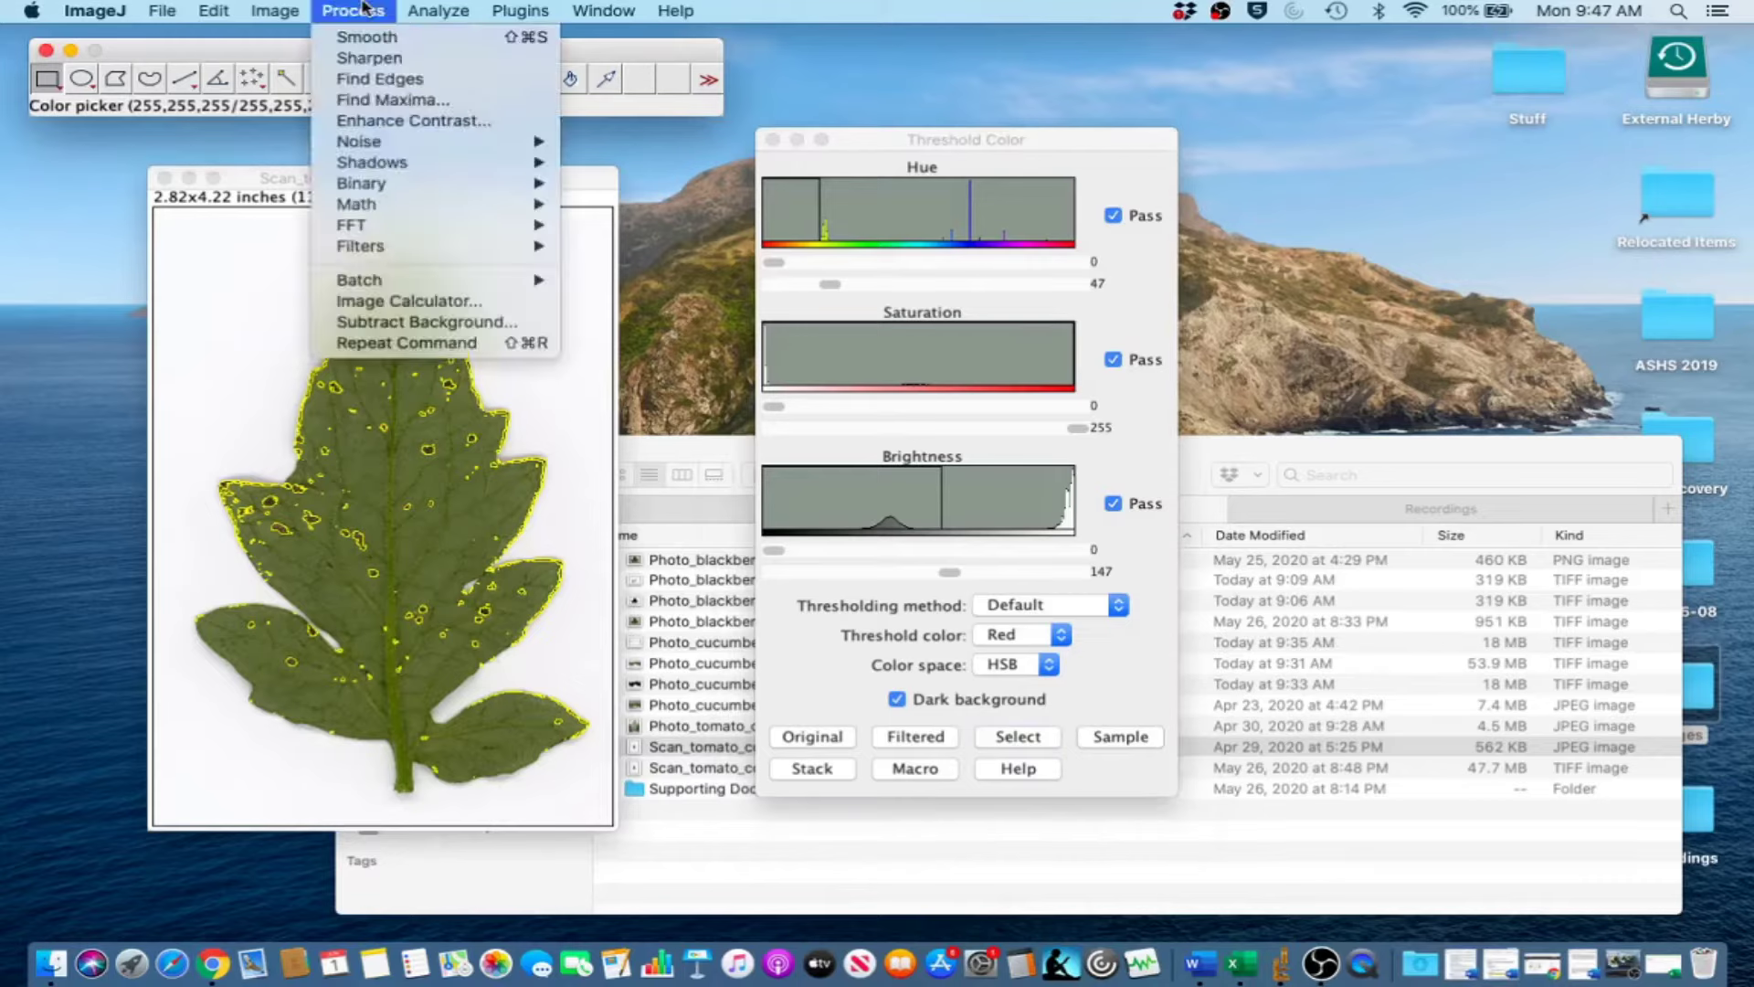
mouse_move(402, 185)
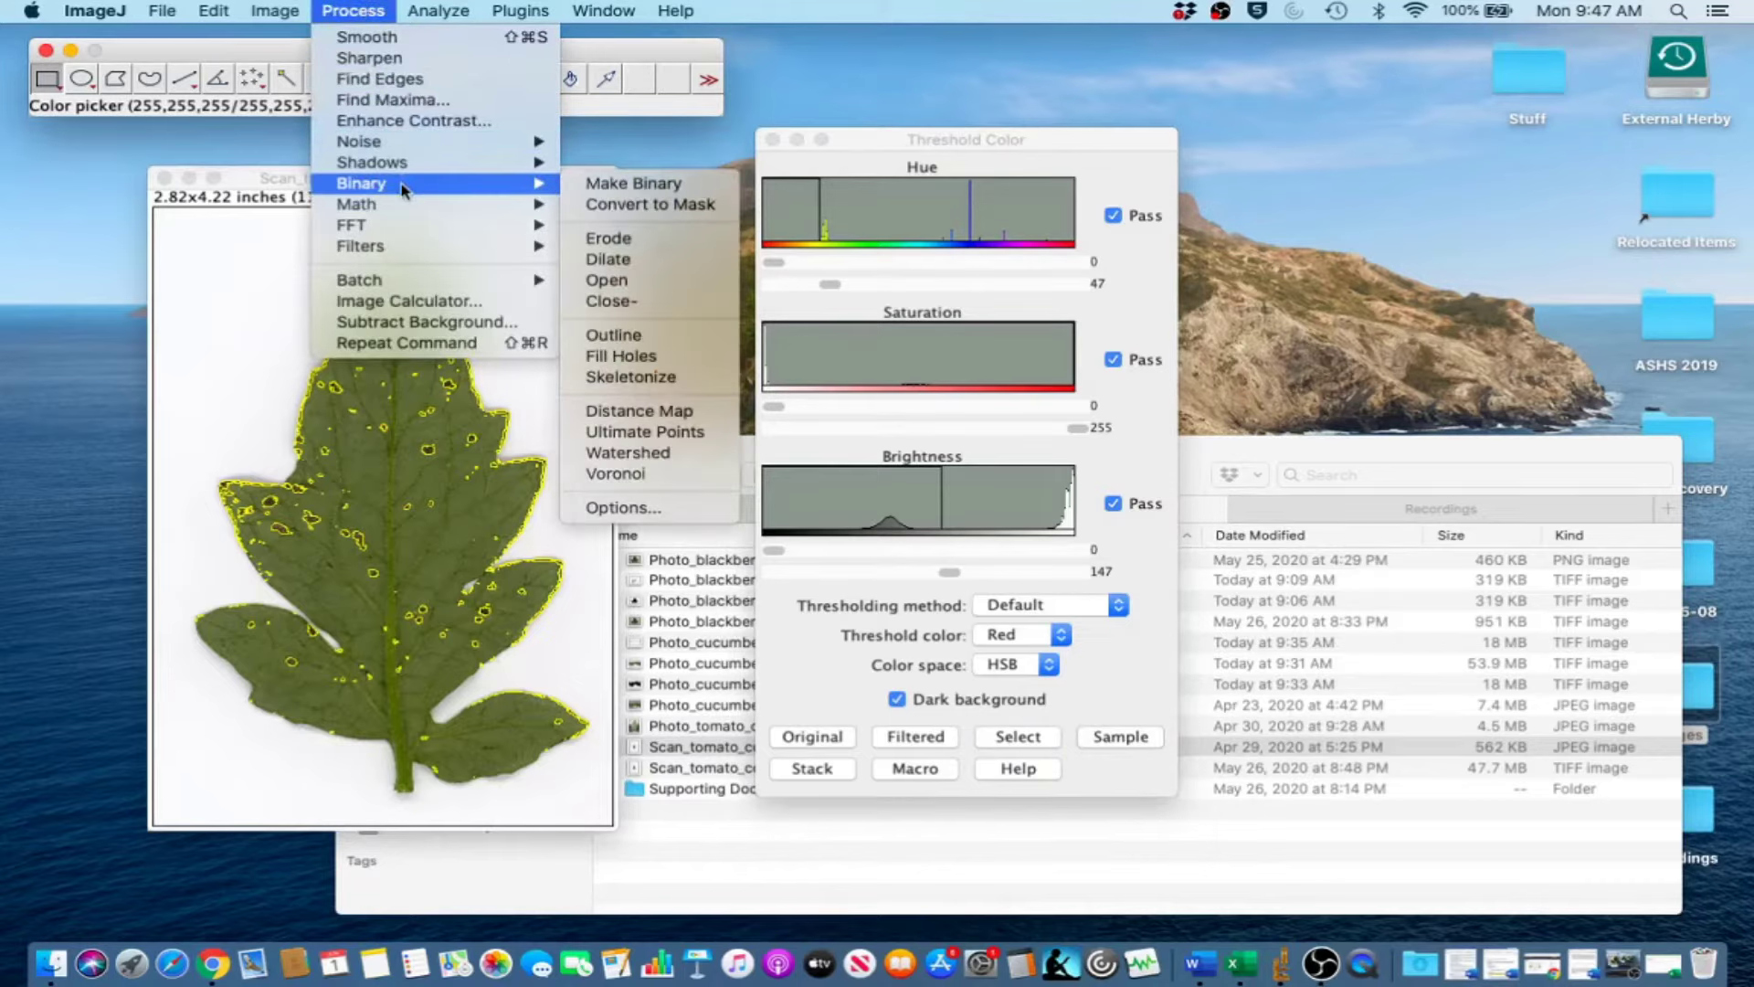
left_click(634, 186)
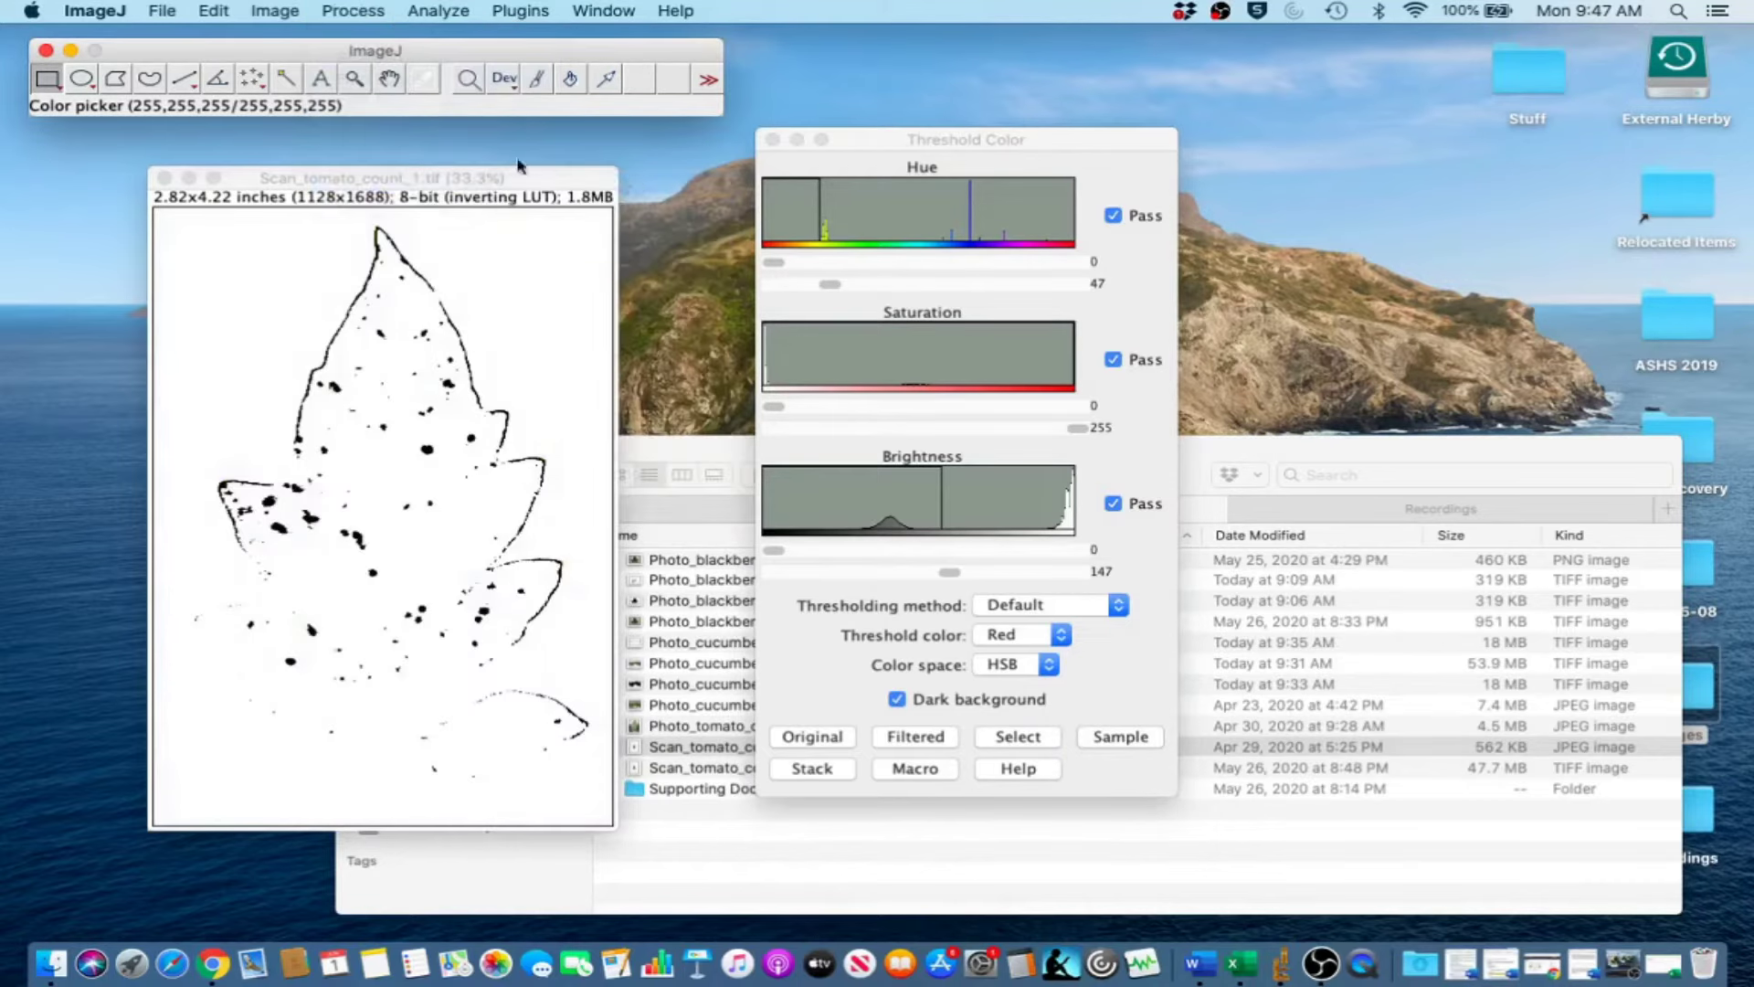
Open another copy of the original Scan_tomato_count_1.tif from the Images folder and place it enlarged beside the mask for comparison.
left_click(378, 182)
left_click_drag(378, 185, 378, 194)
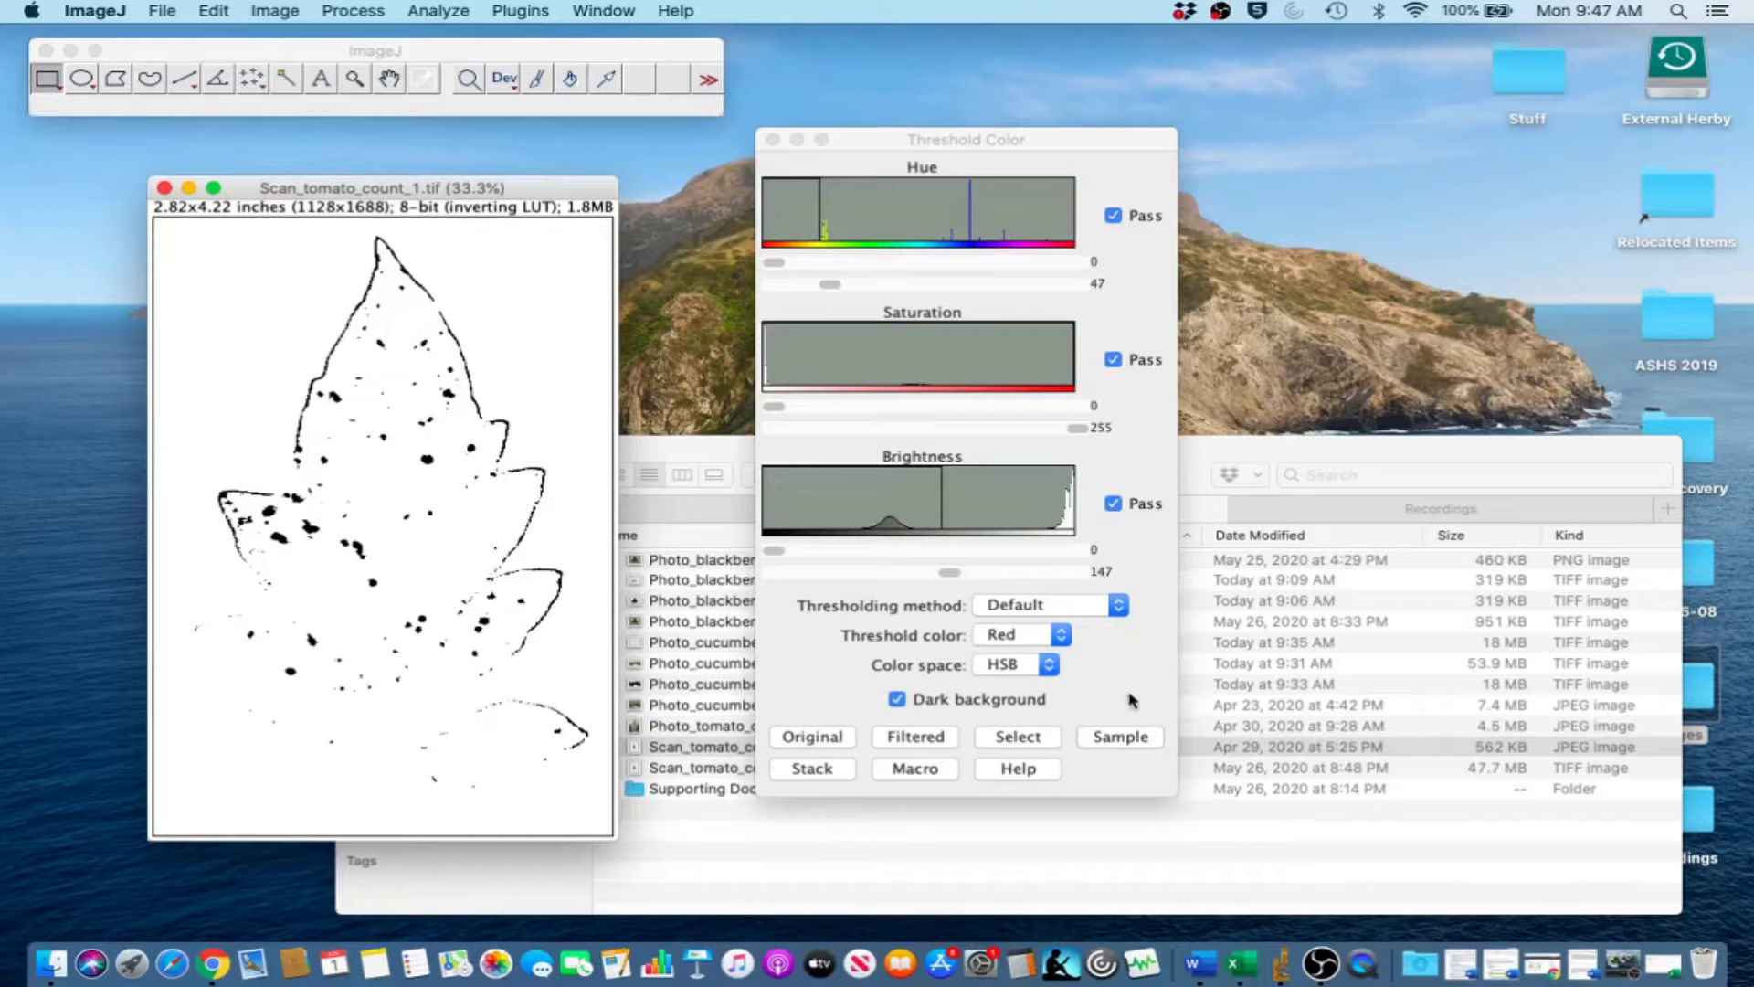
left_click(1309, 452)
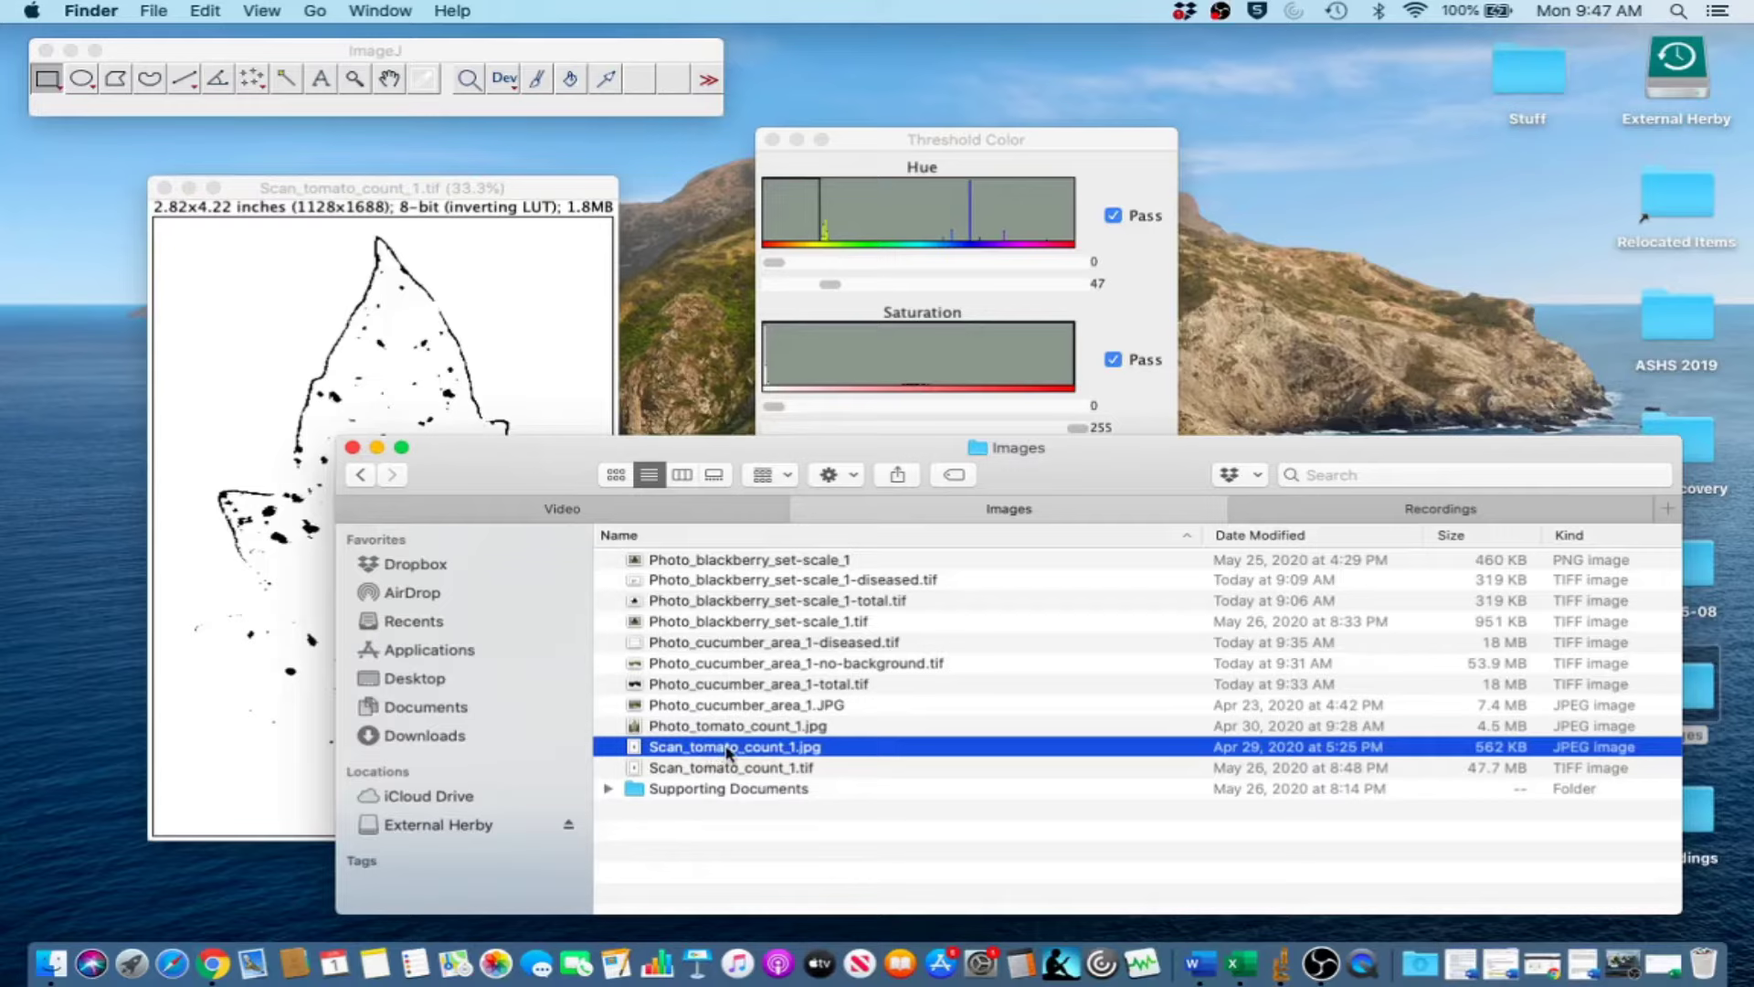
left_click_drag(726, 770, 471, 105)
left_click_drag(369, 182, 1233, 163)
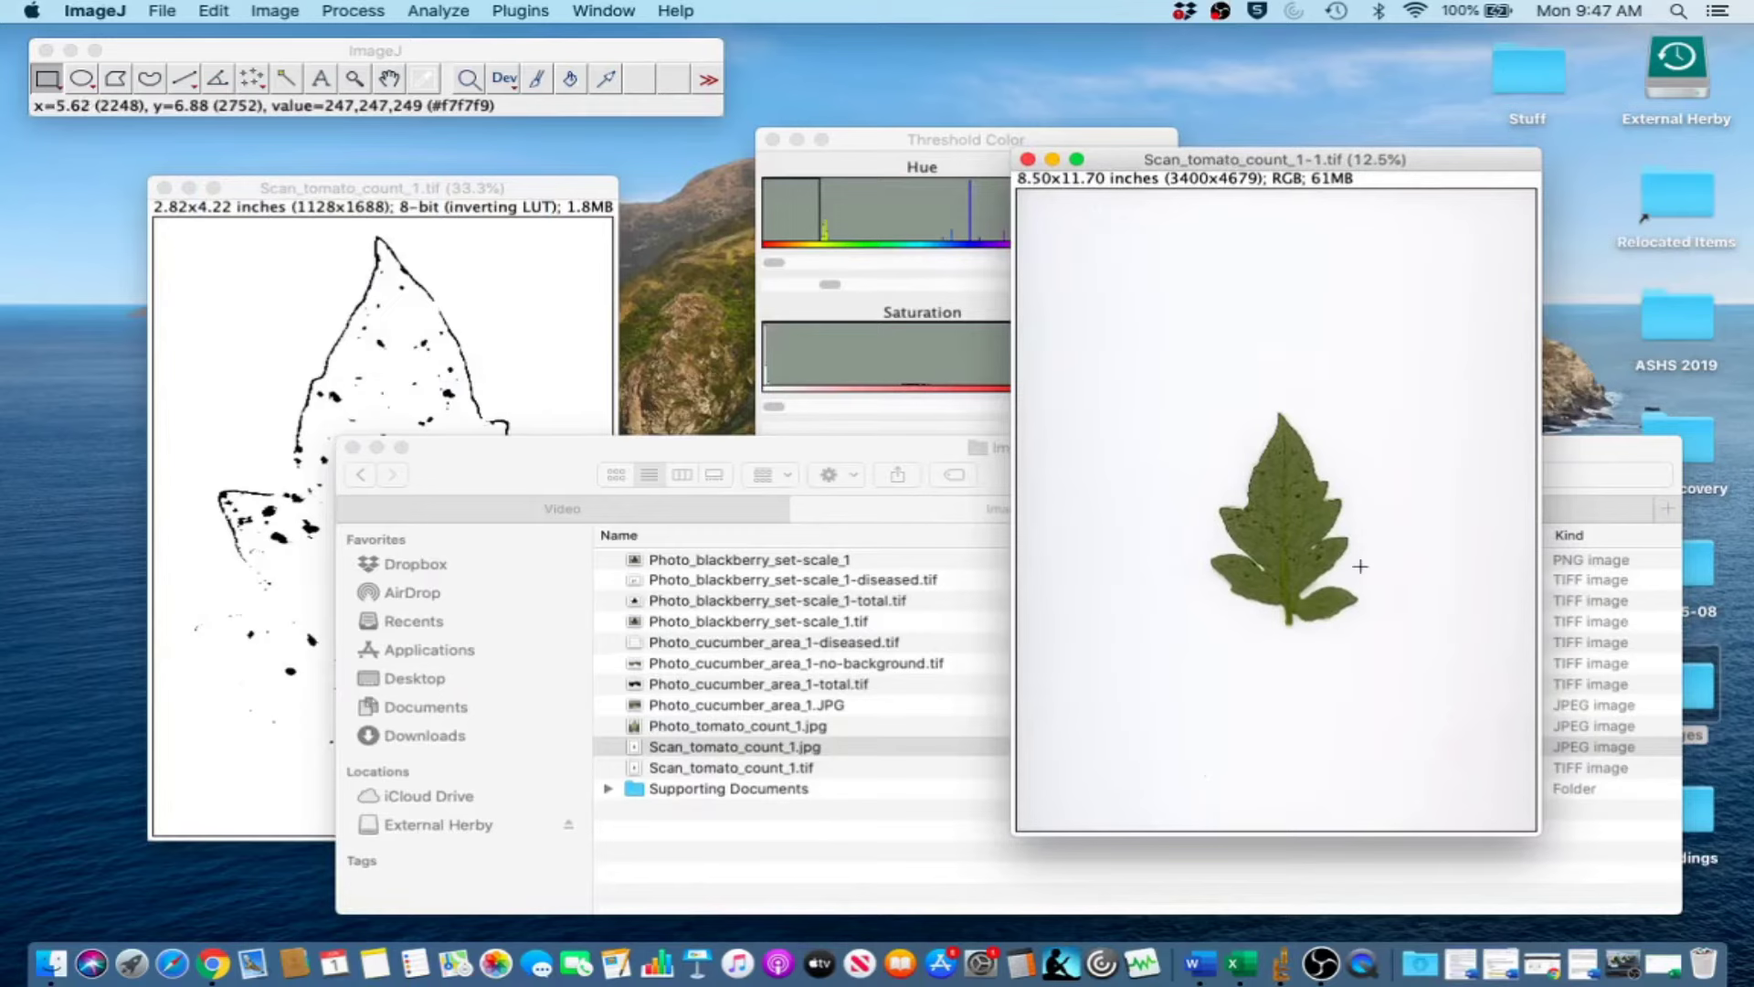
key("plus")
key("plus")
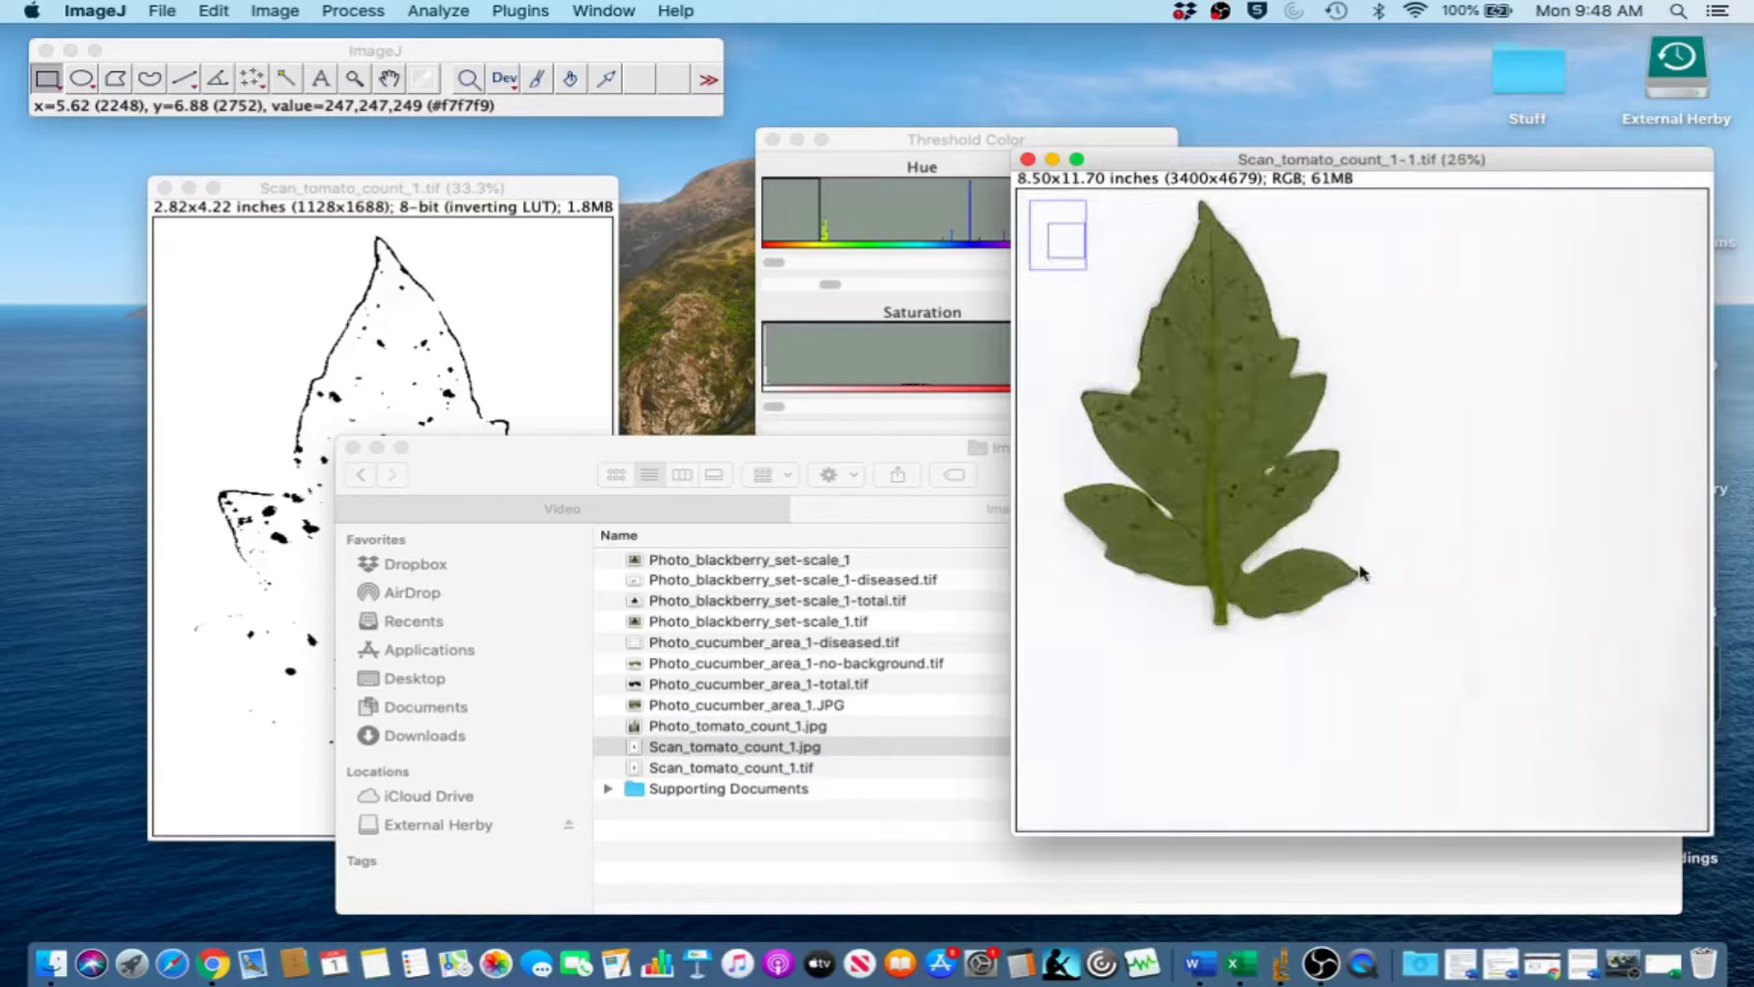
Paint over the black leaf outline in the binary mask with the Paintbrush tool, leaving only the lesion spots.
left_click(309, 189)
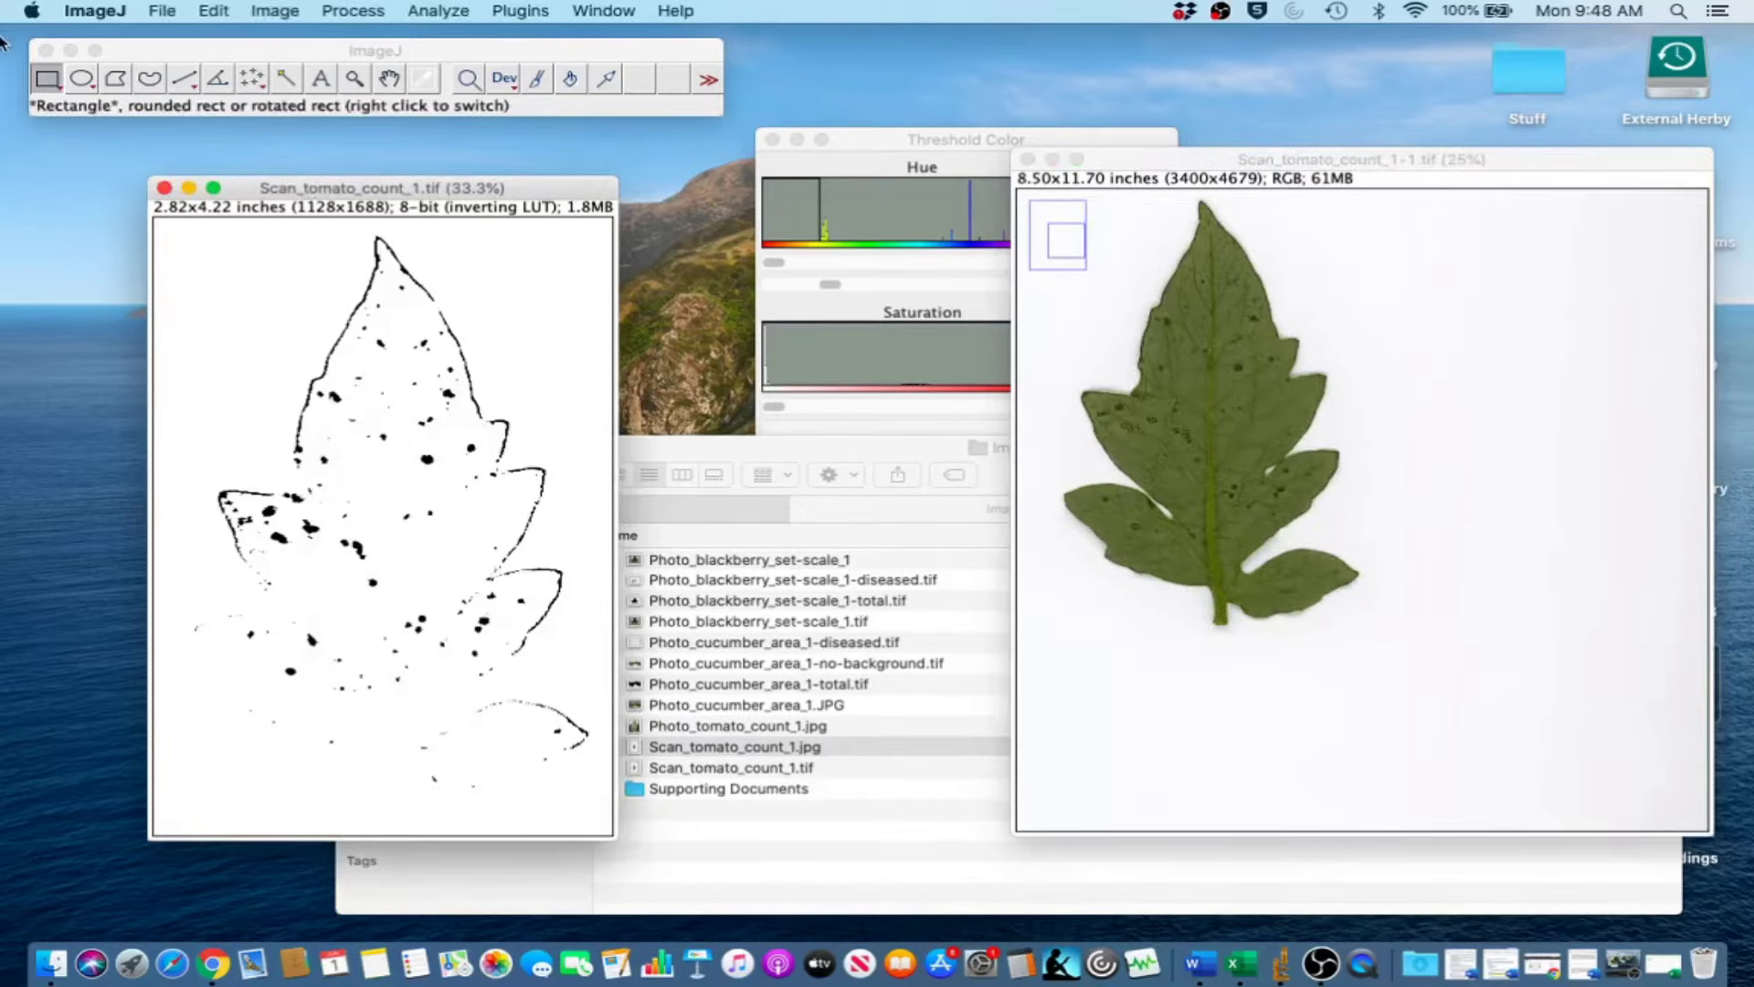
left_click(538, 80)
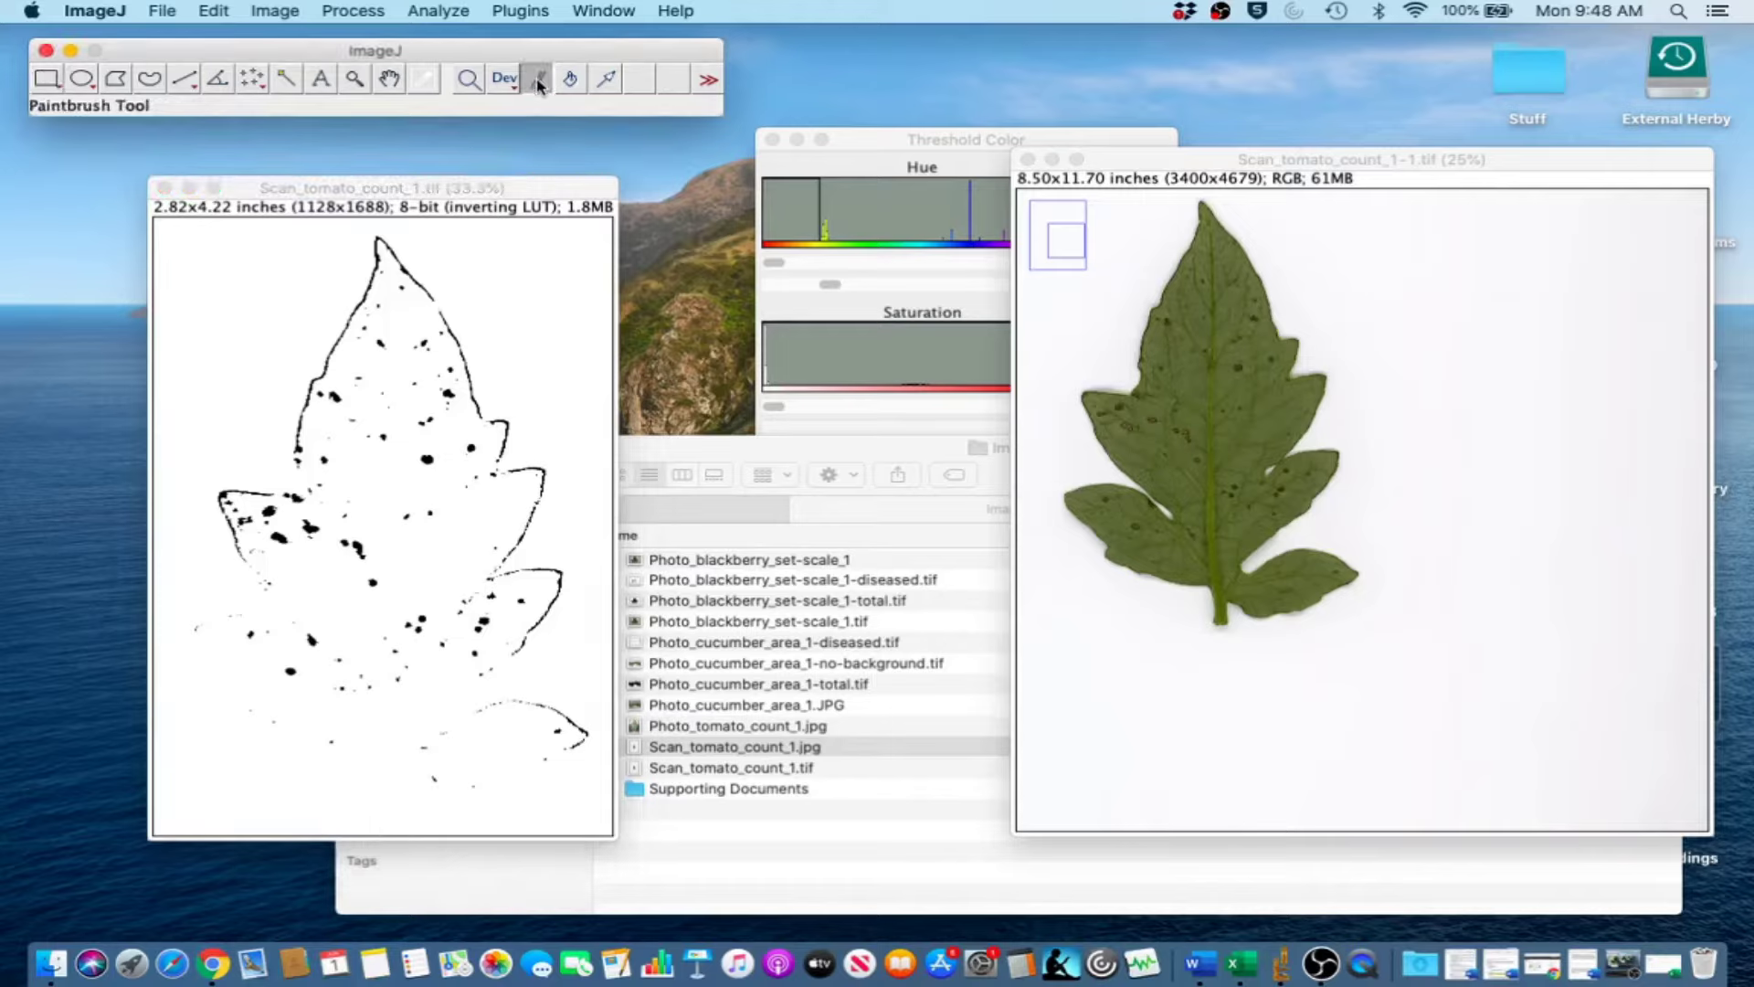
left_click(431, 285)
mouse_move(418, 273)
left_mouse_down()
mouse_move(372, 237)
mouse_move(369, 297)
left_mouse_up()
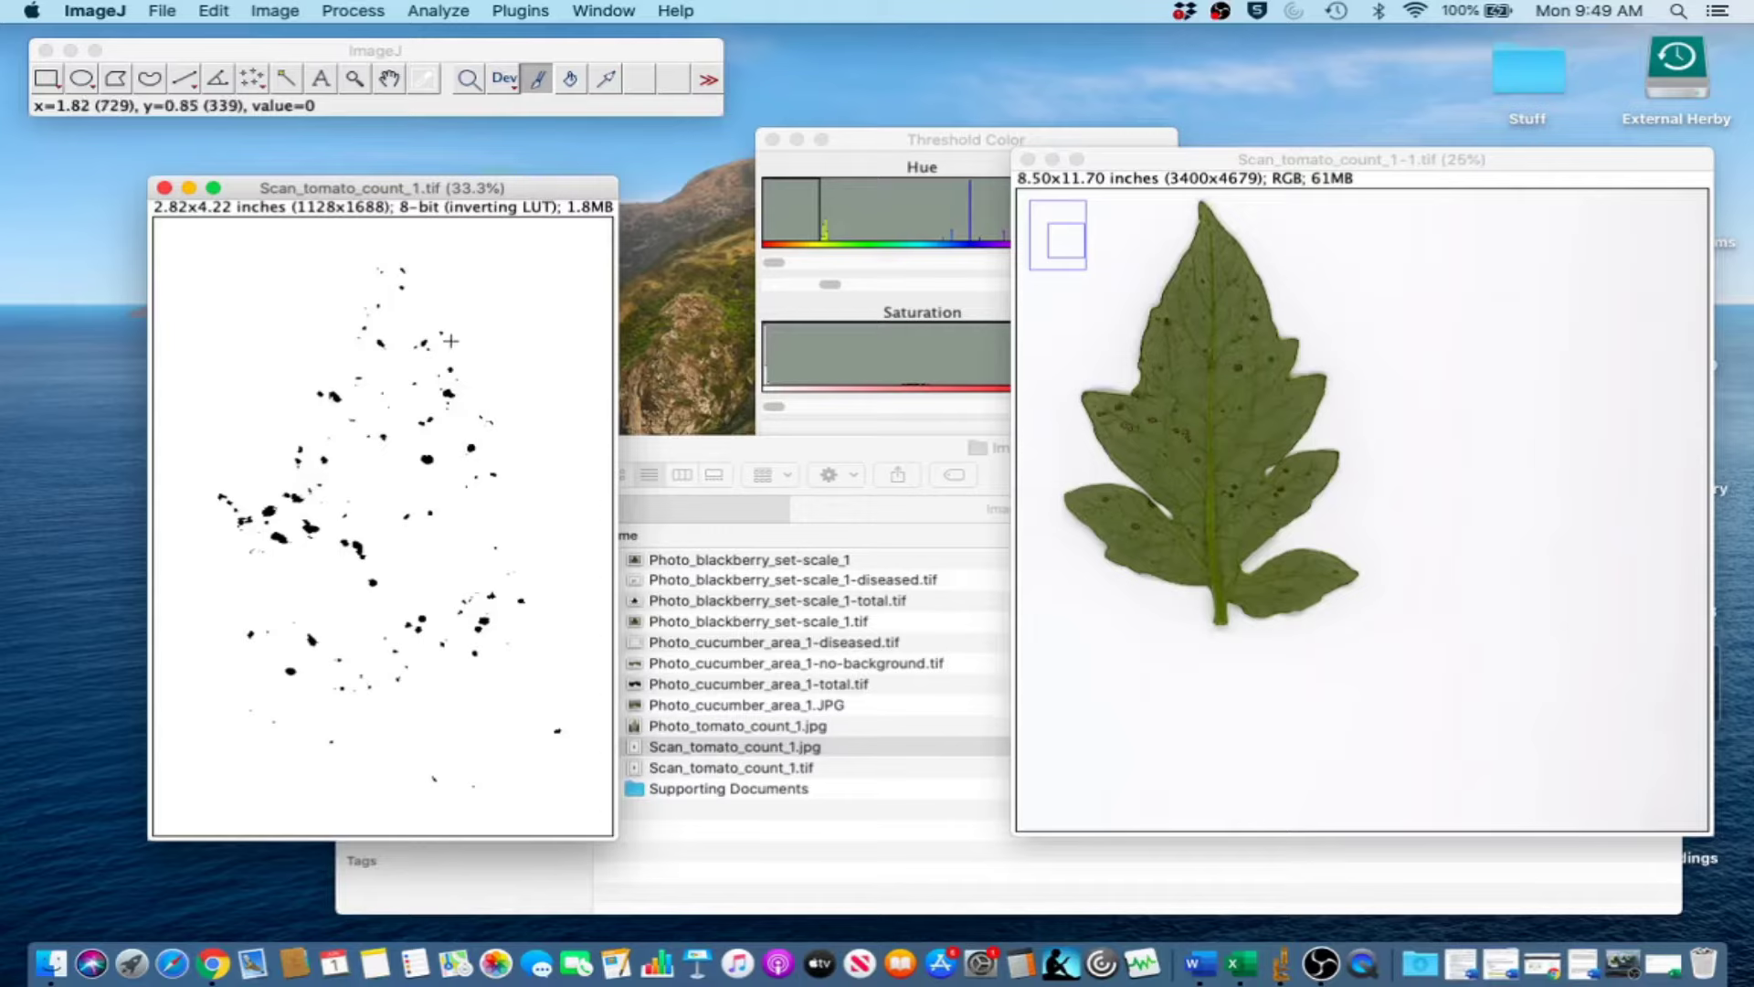
Remove dark outliers from the lesion mask using a 1.0-pixel radius and a threshold of 50, previewing before applying.
left_click(352, 10)
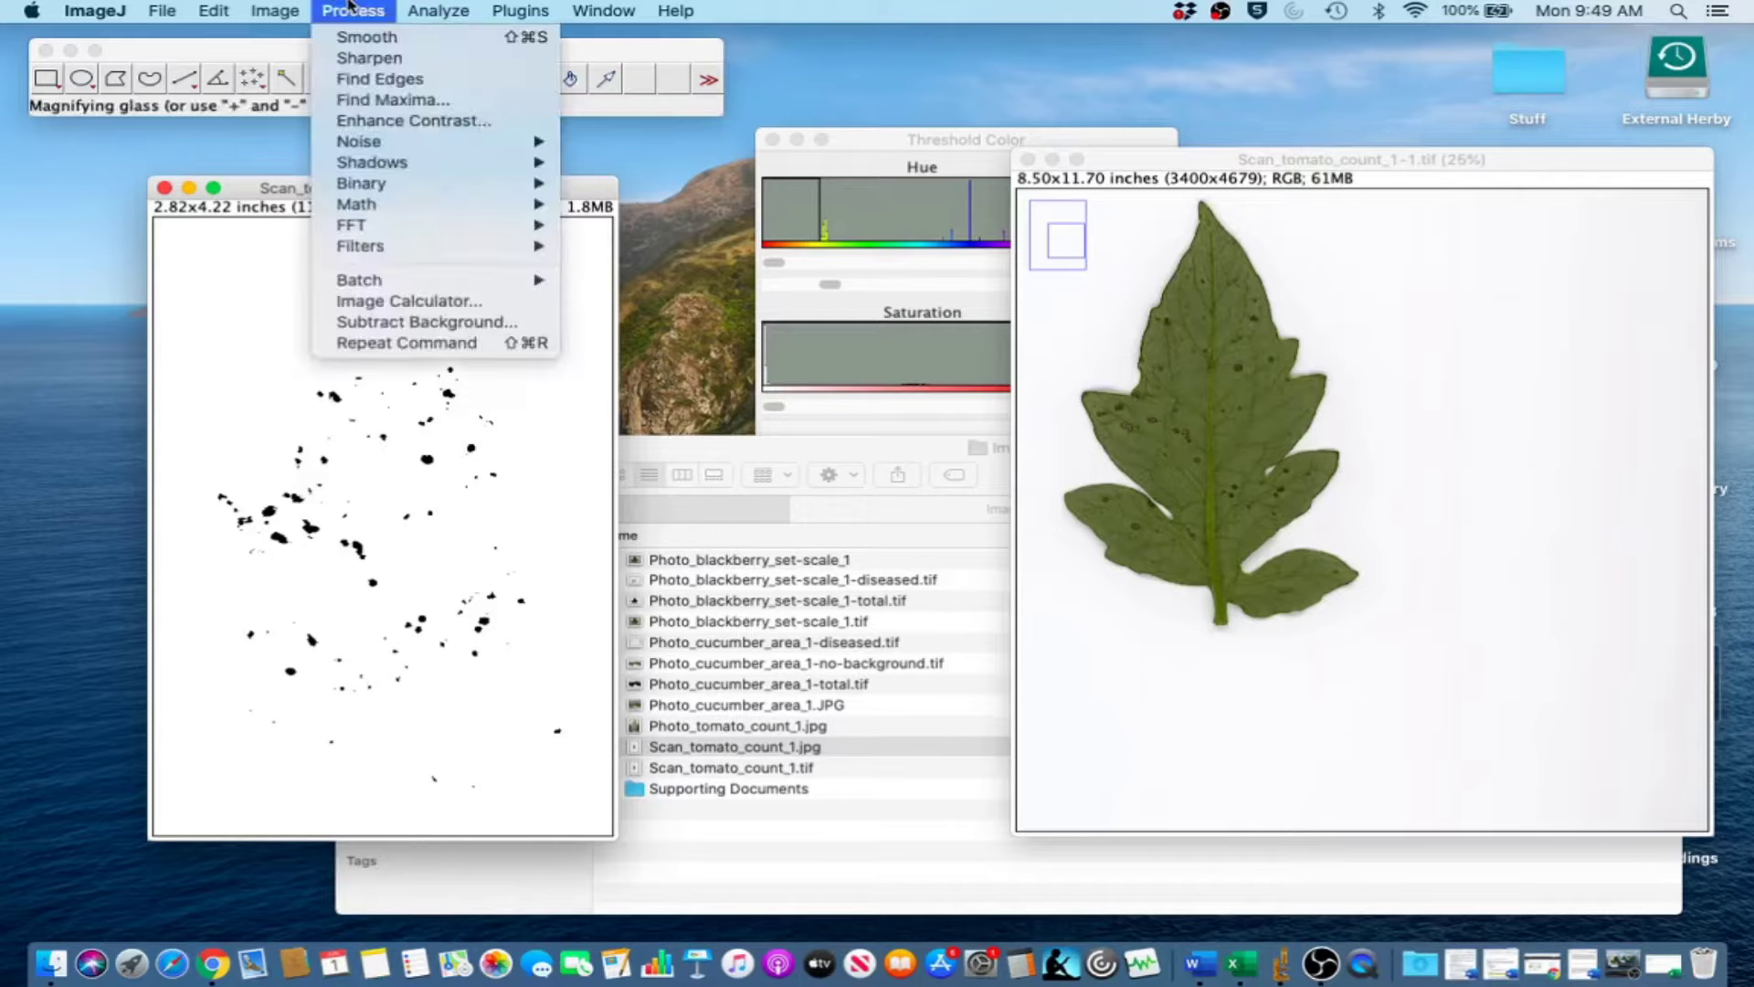
mouse_move(371, 141)
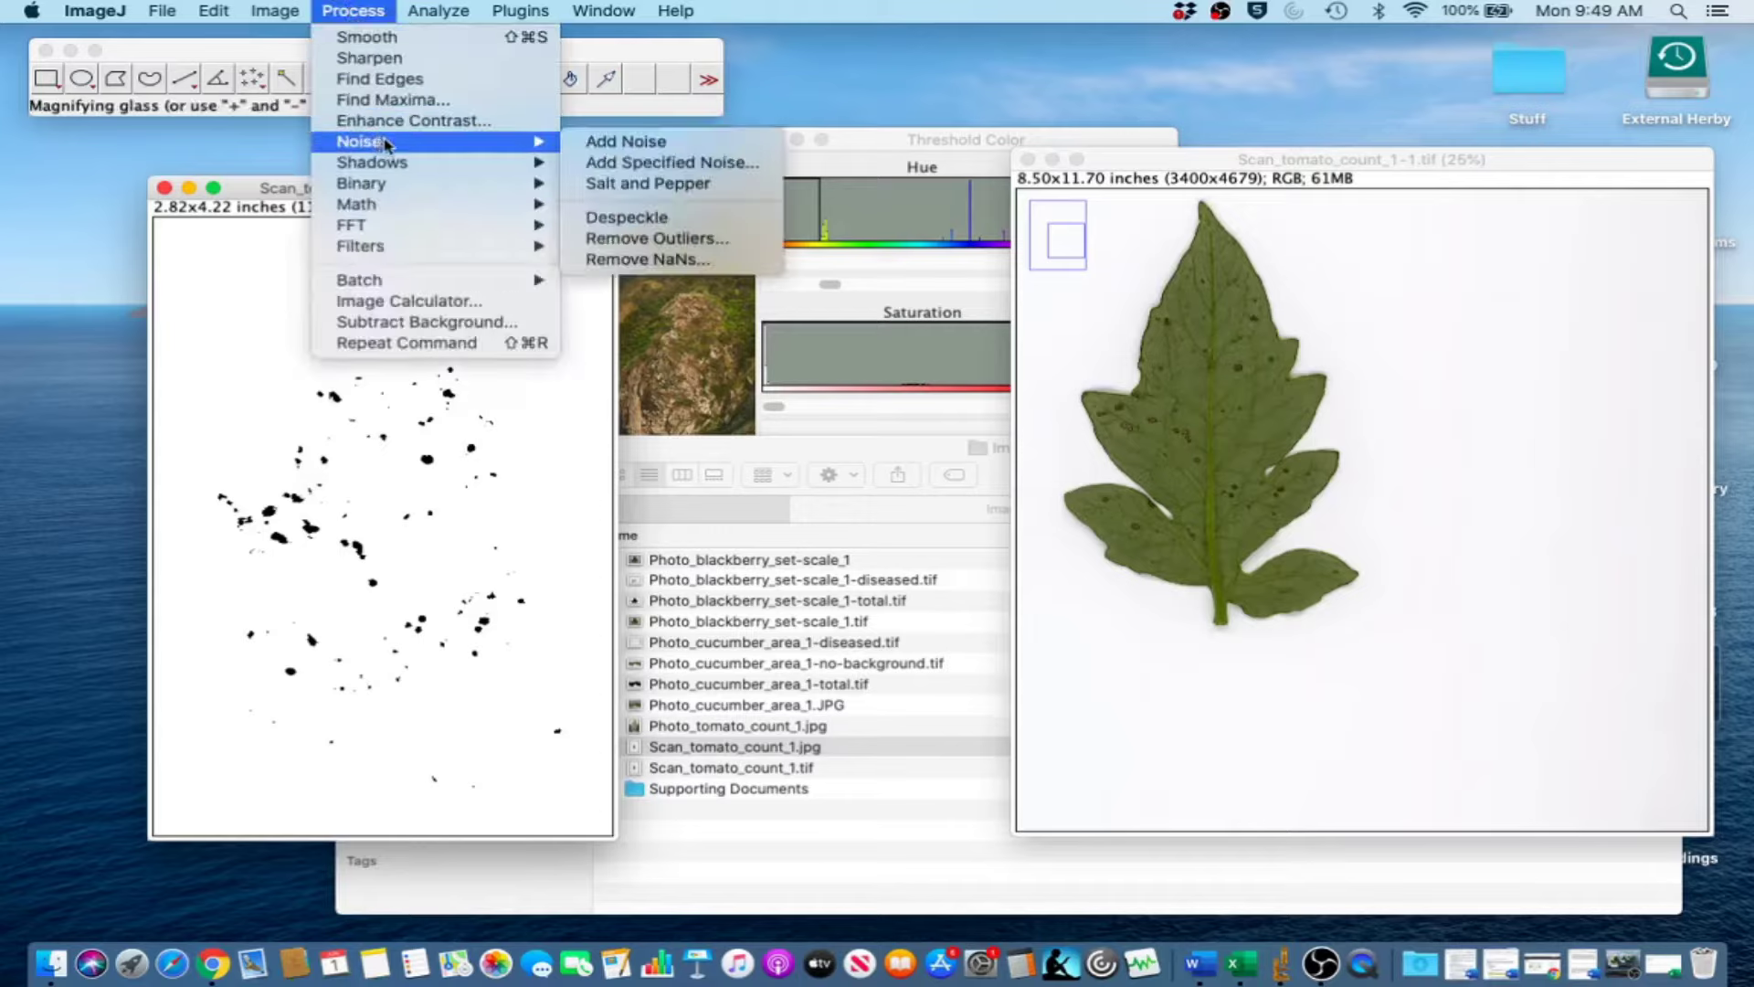
left_click(637, 239)
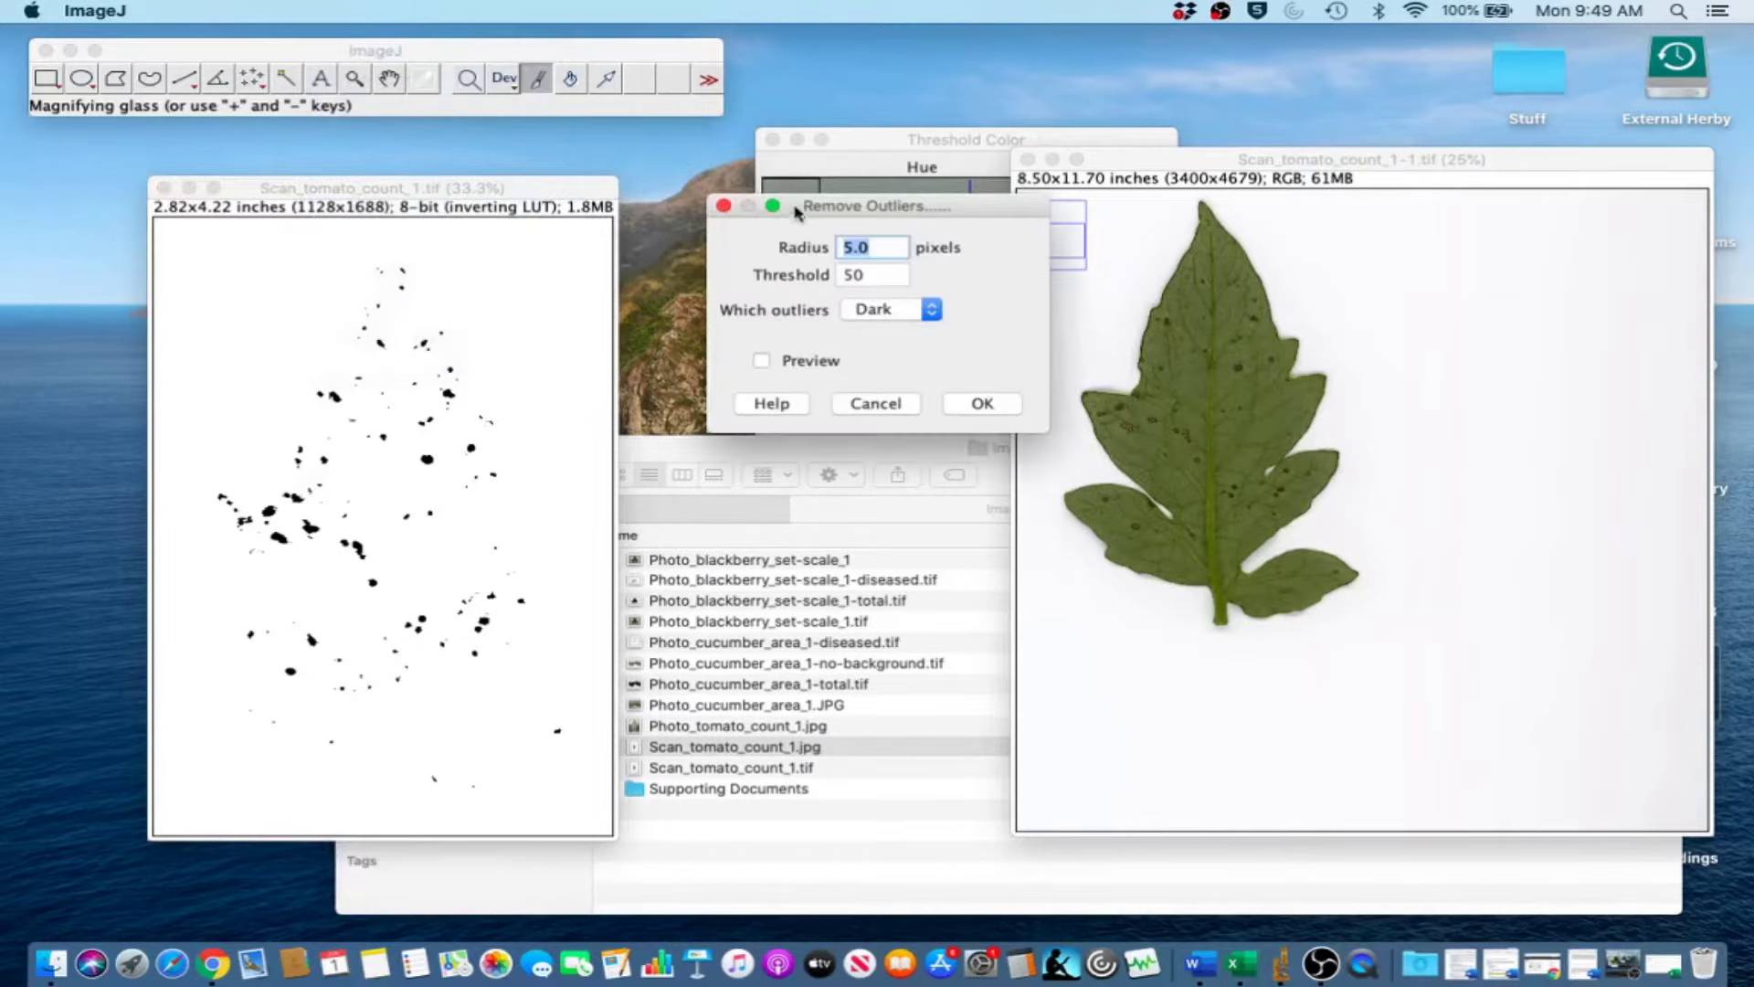
left_click_drag(797, 200, 797, 209)
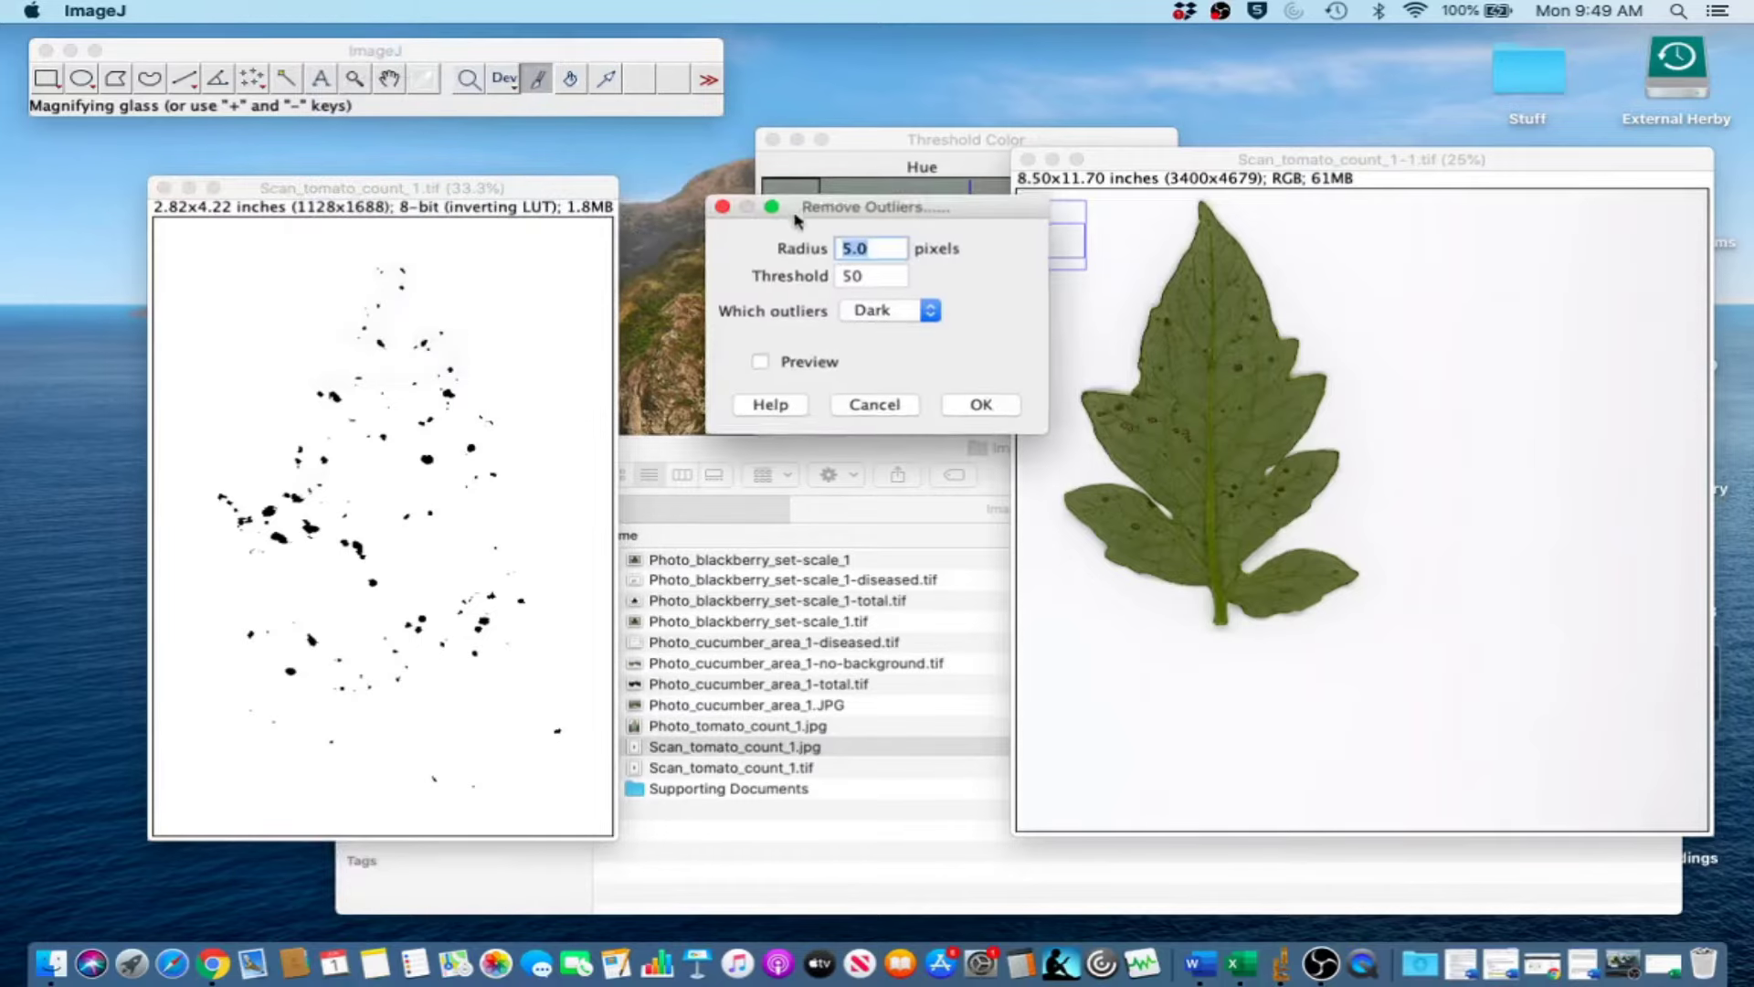
left_click(761, 362)
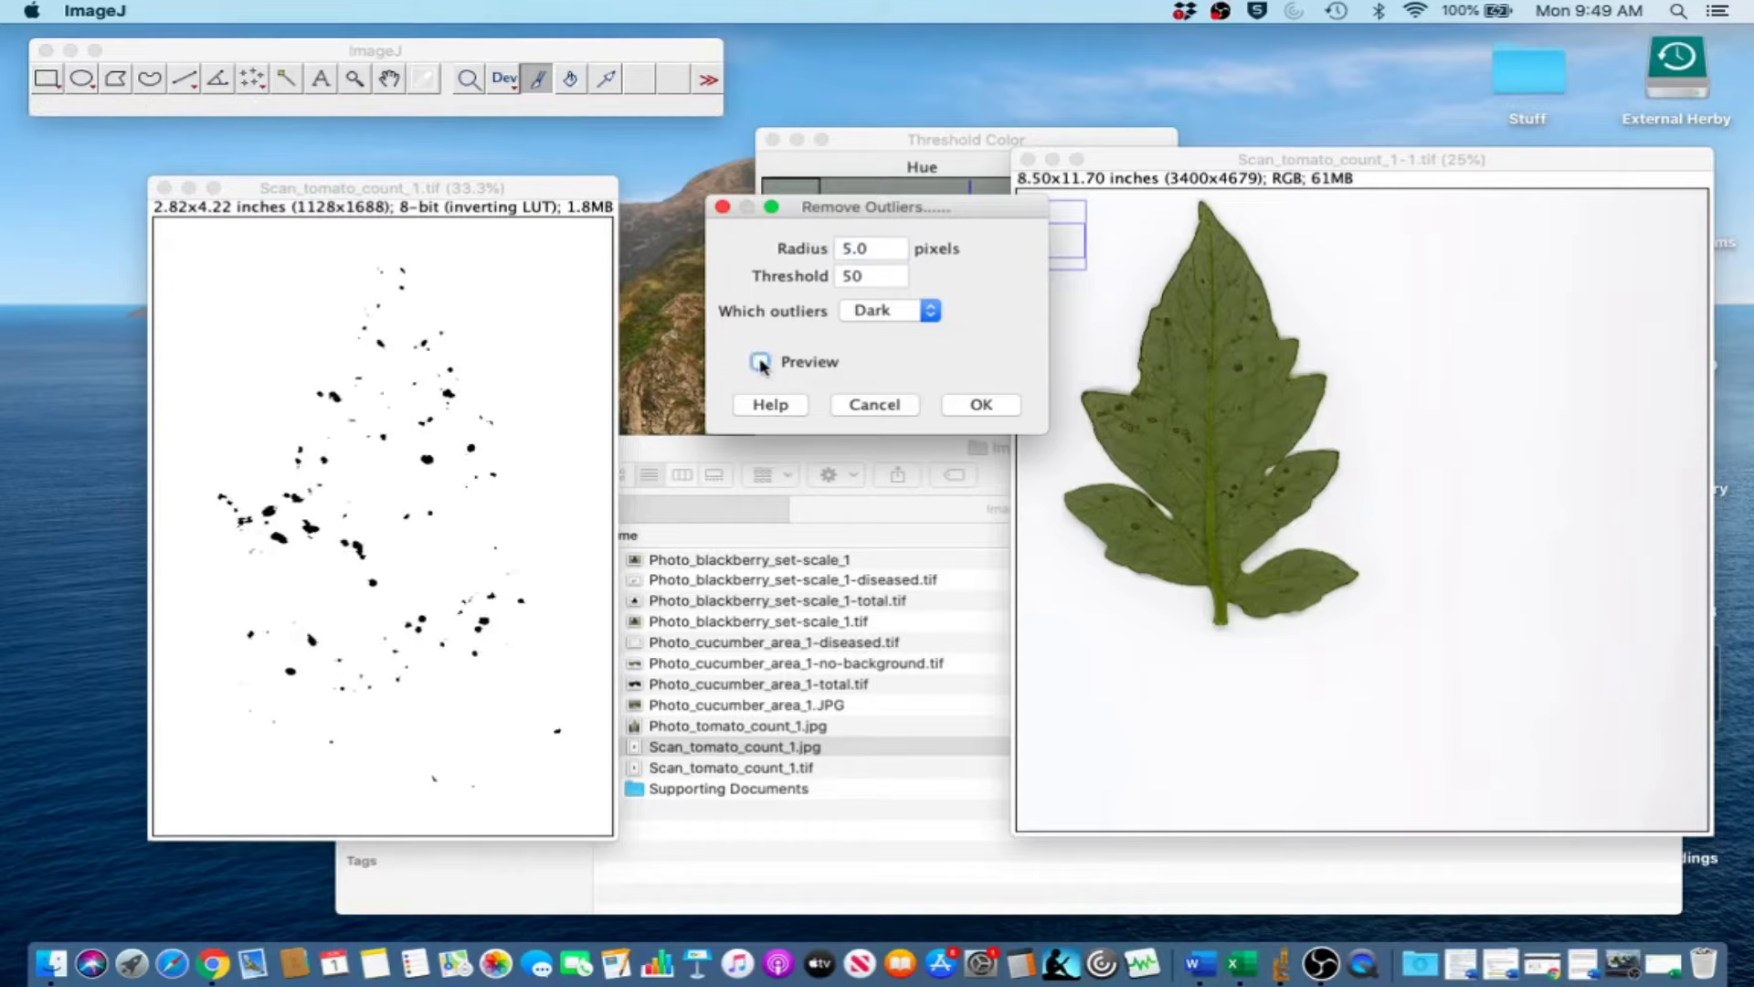
double_click(856, 251)
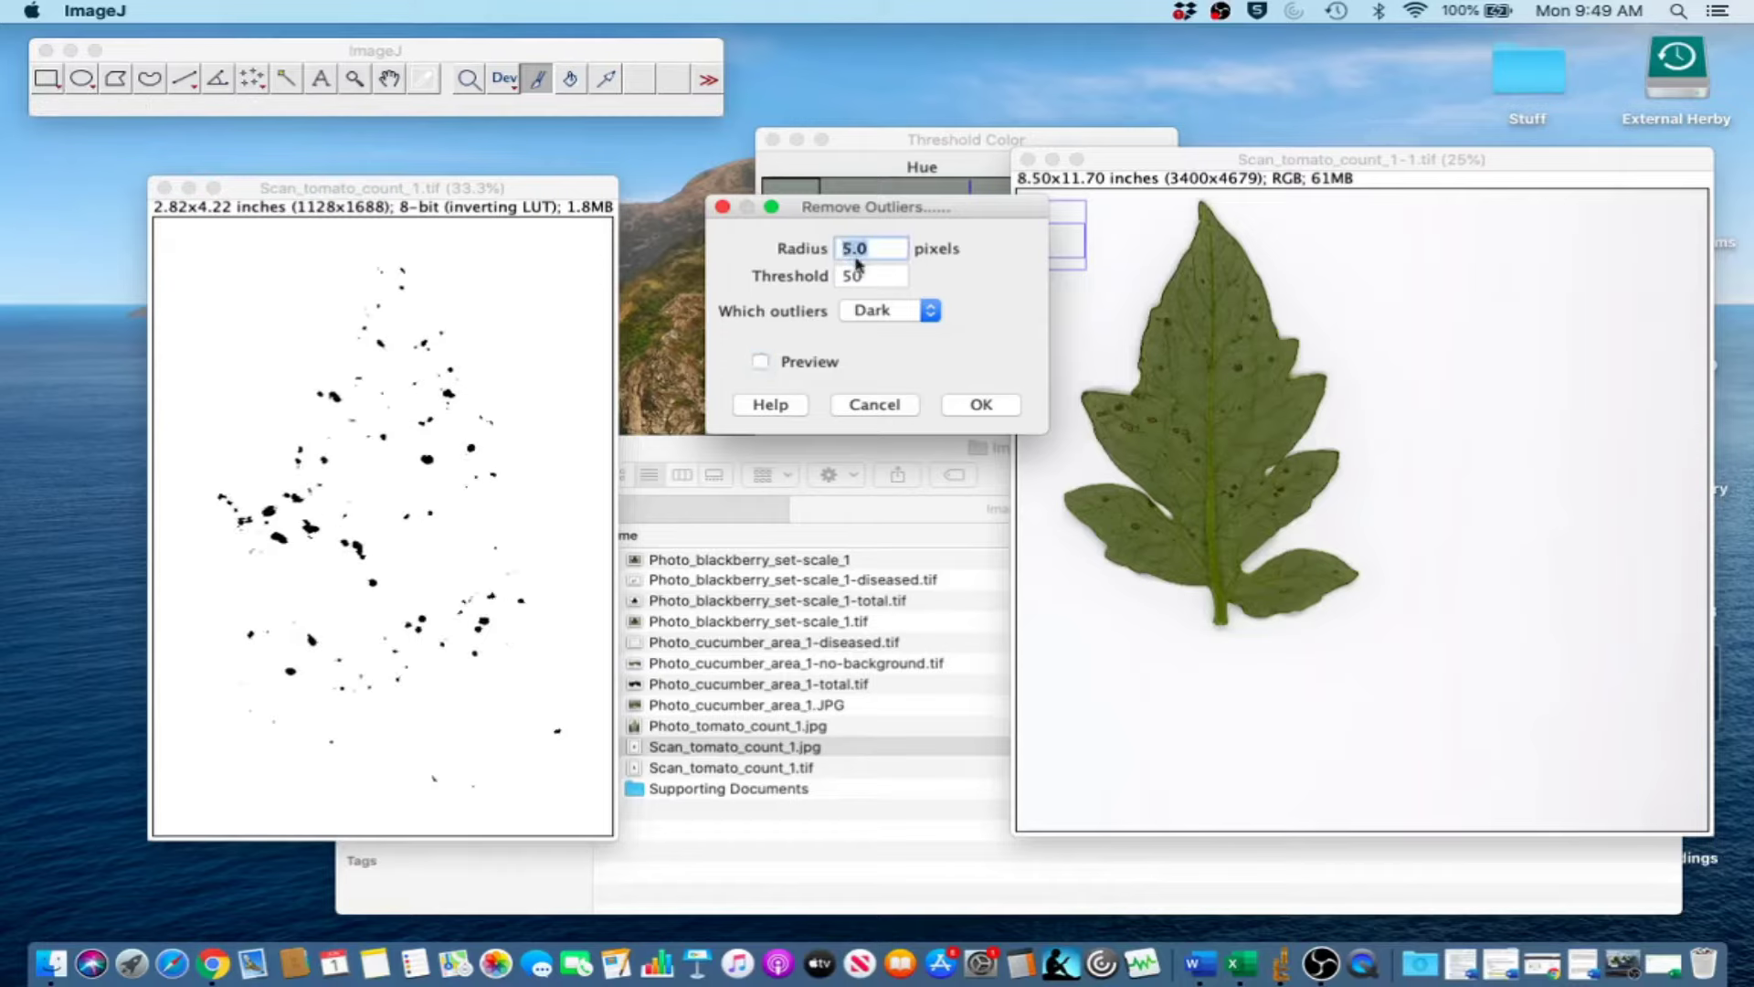
left_click(850, 248)
key("BackSpace")
key("BackSpace")
type("1.")
left_click(760, 362)
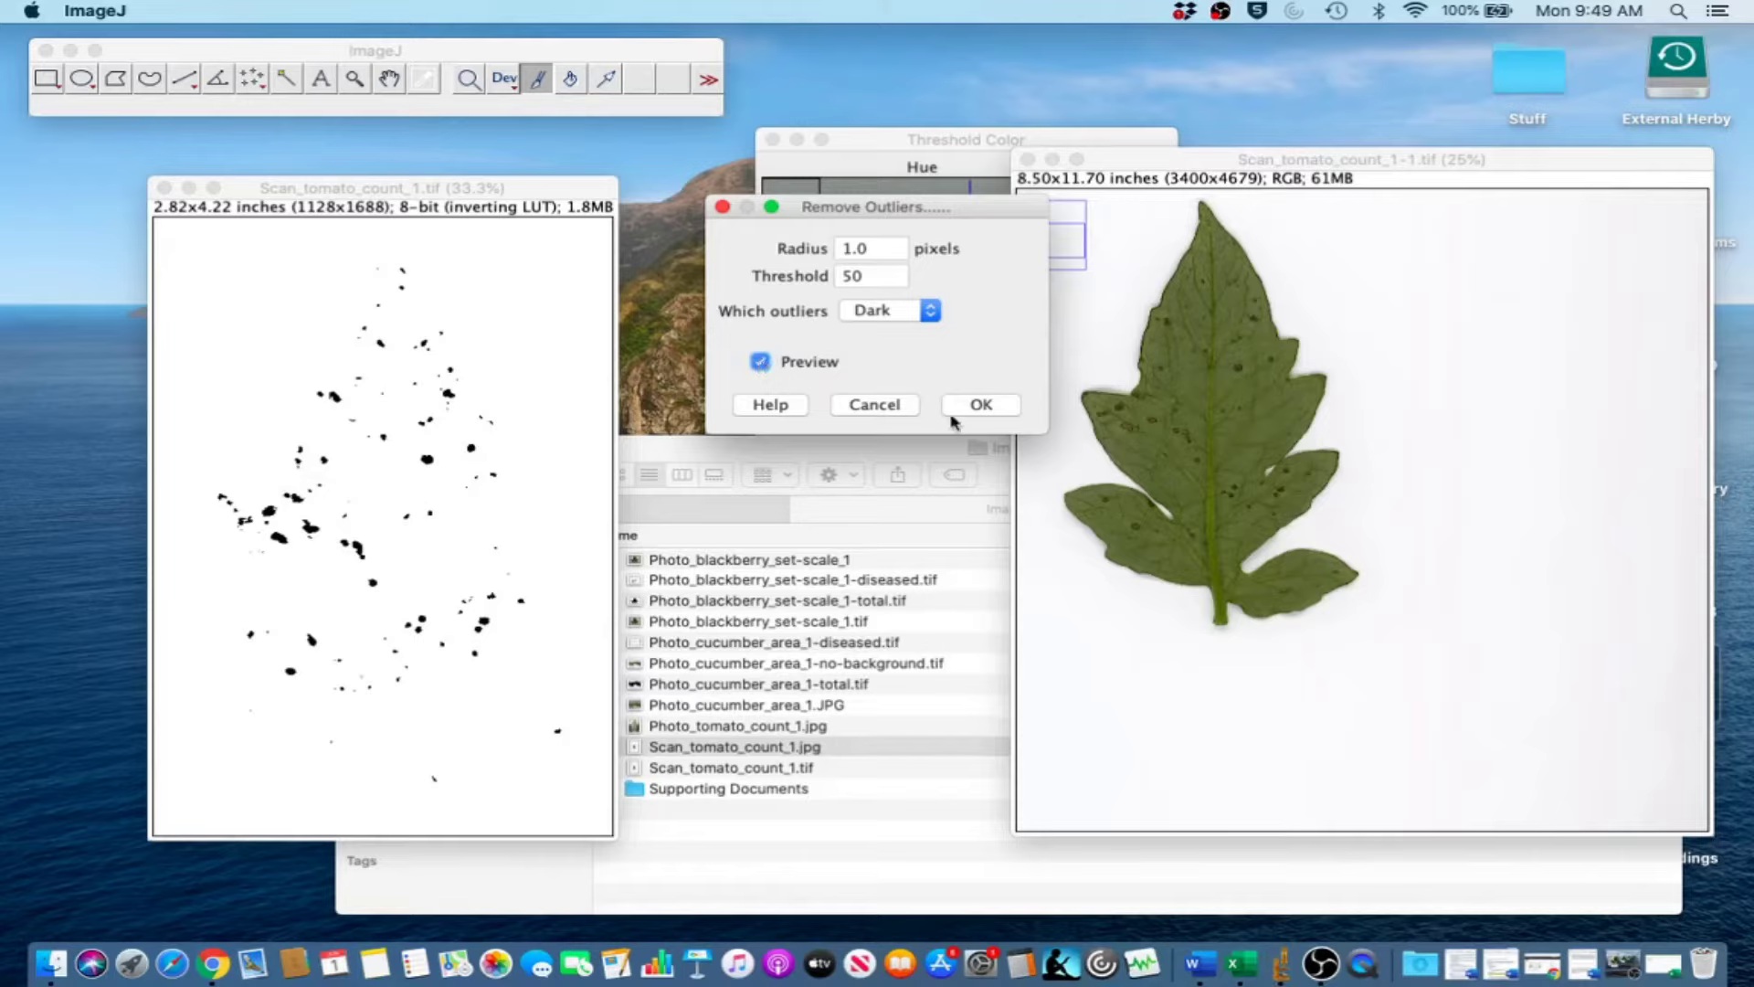
left_click(978, 406)
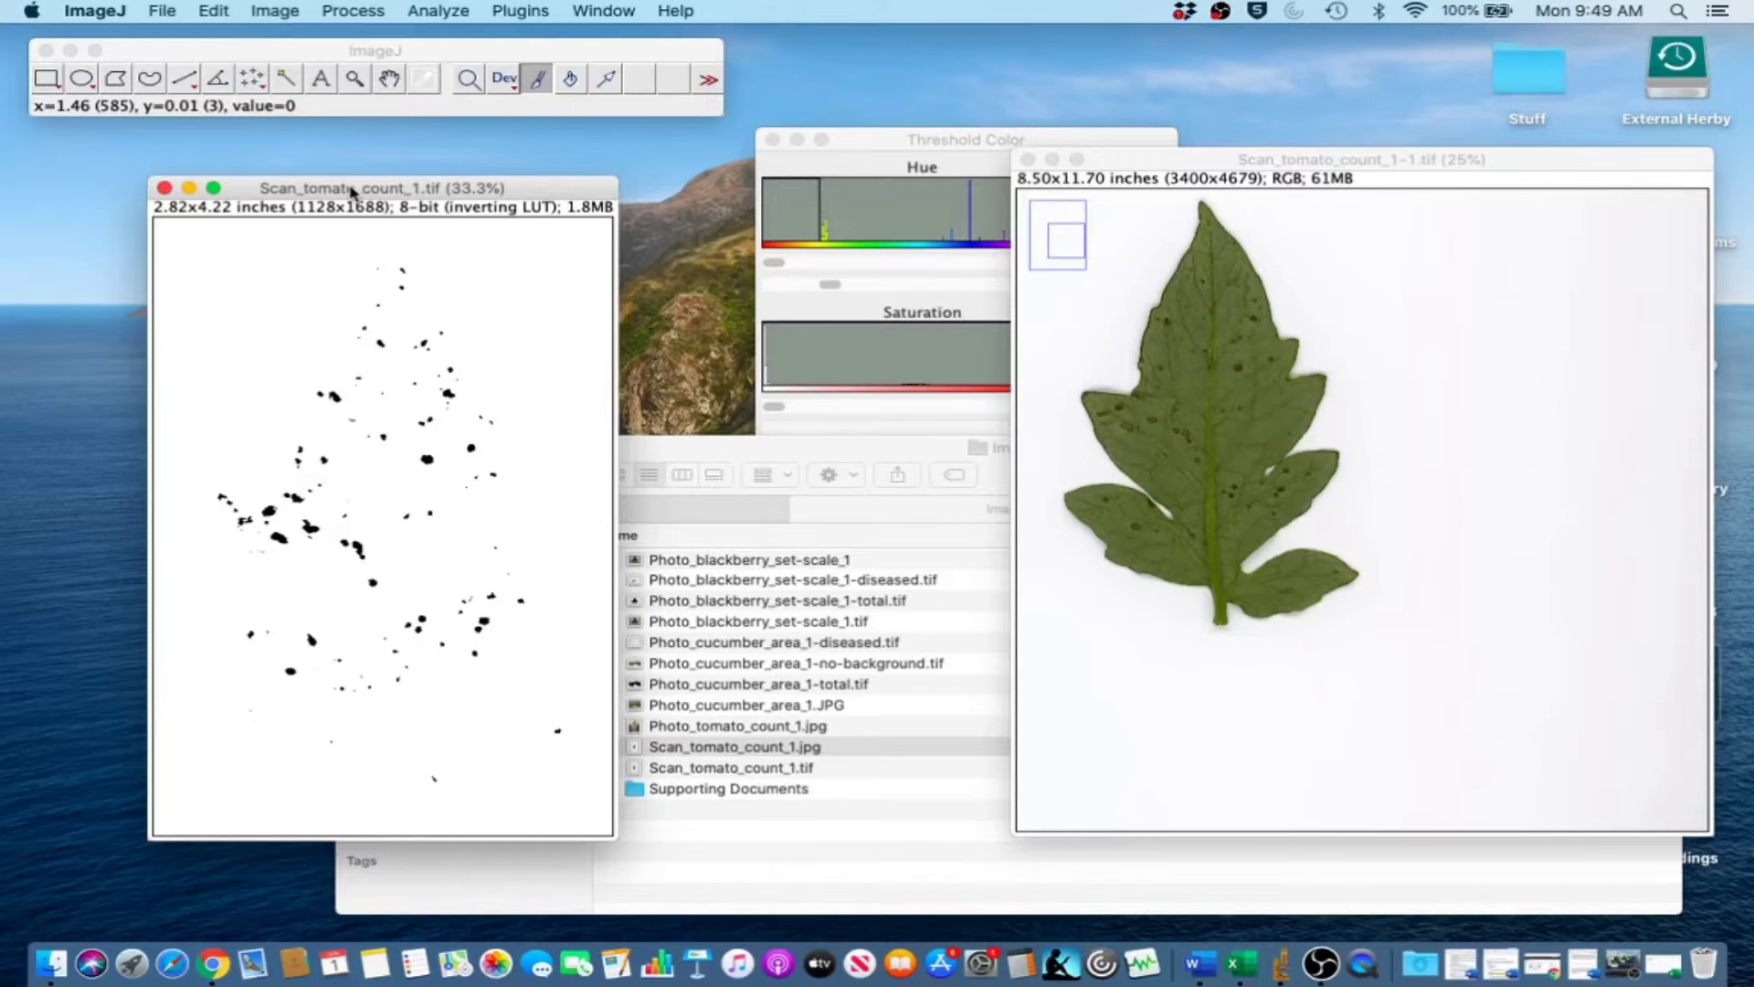
Analyze particles in the lesion mask with size 0-Infinity and circularity 0.00-1.00, showing Outlines and including results and a summary.
left_click(416, 7)
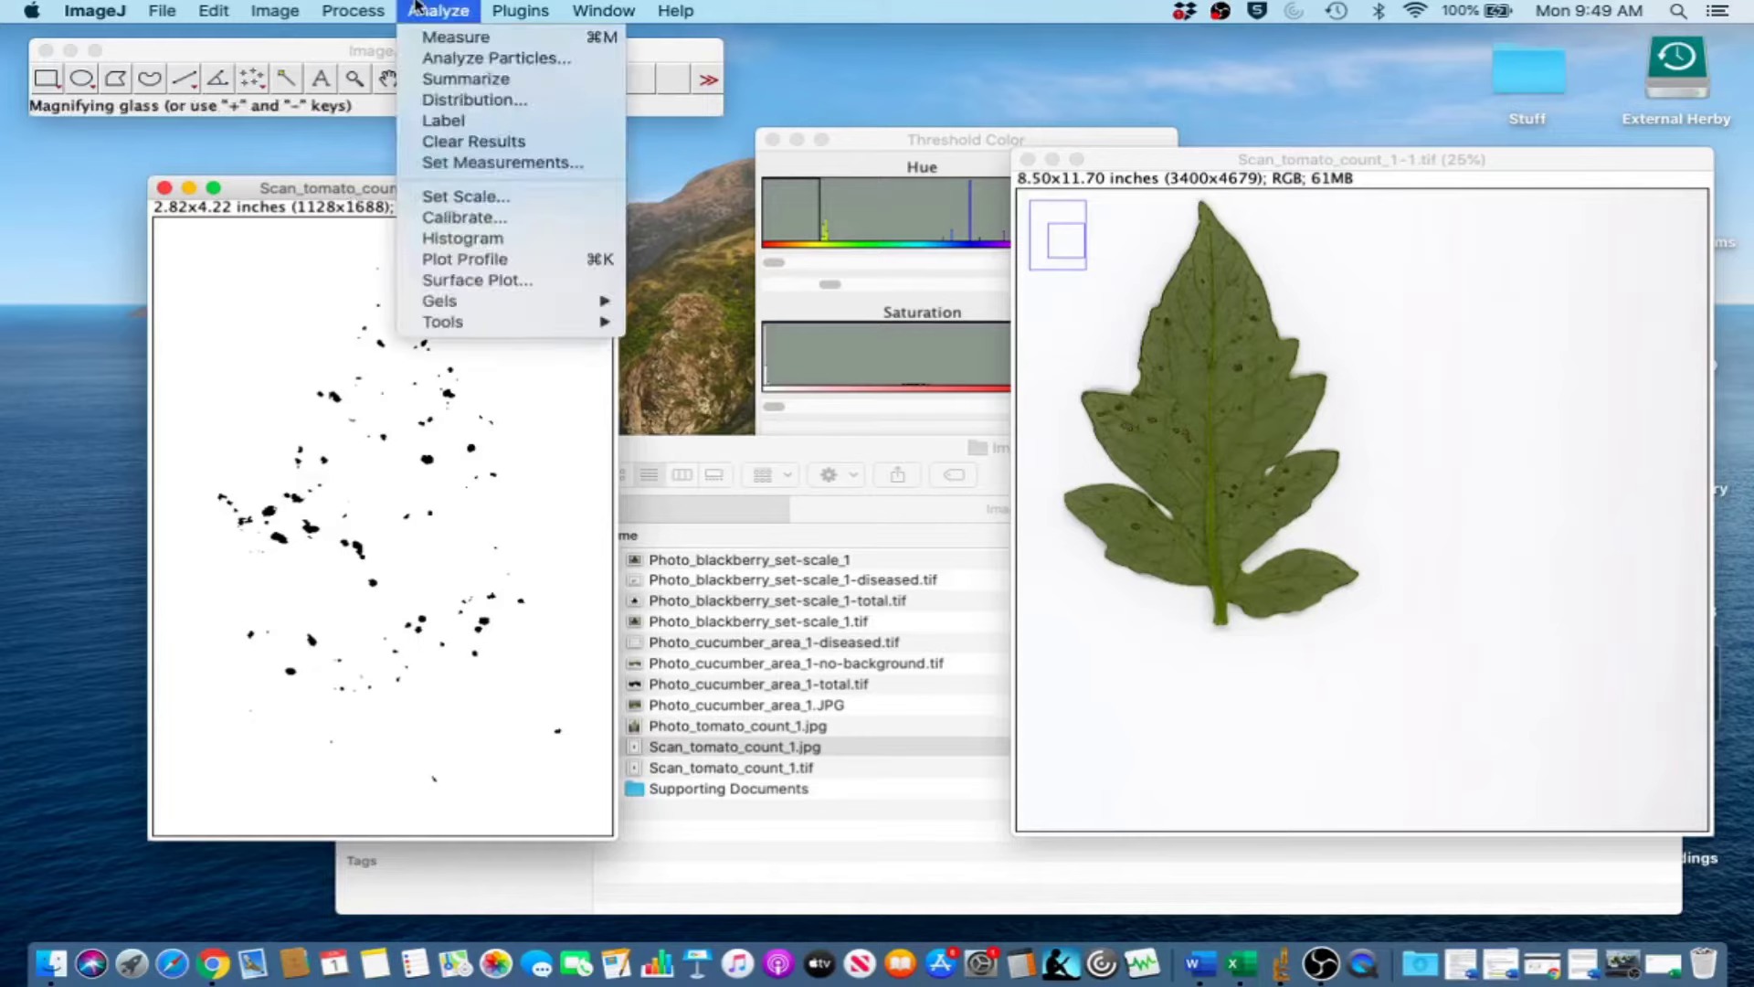
left_click(468, 60)
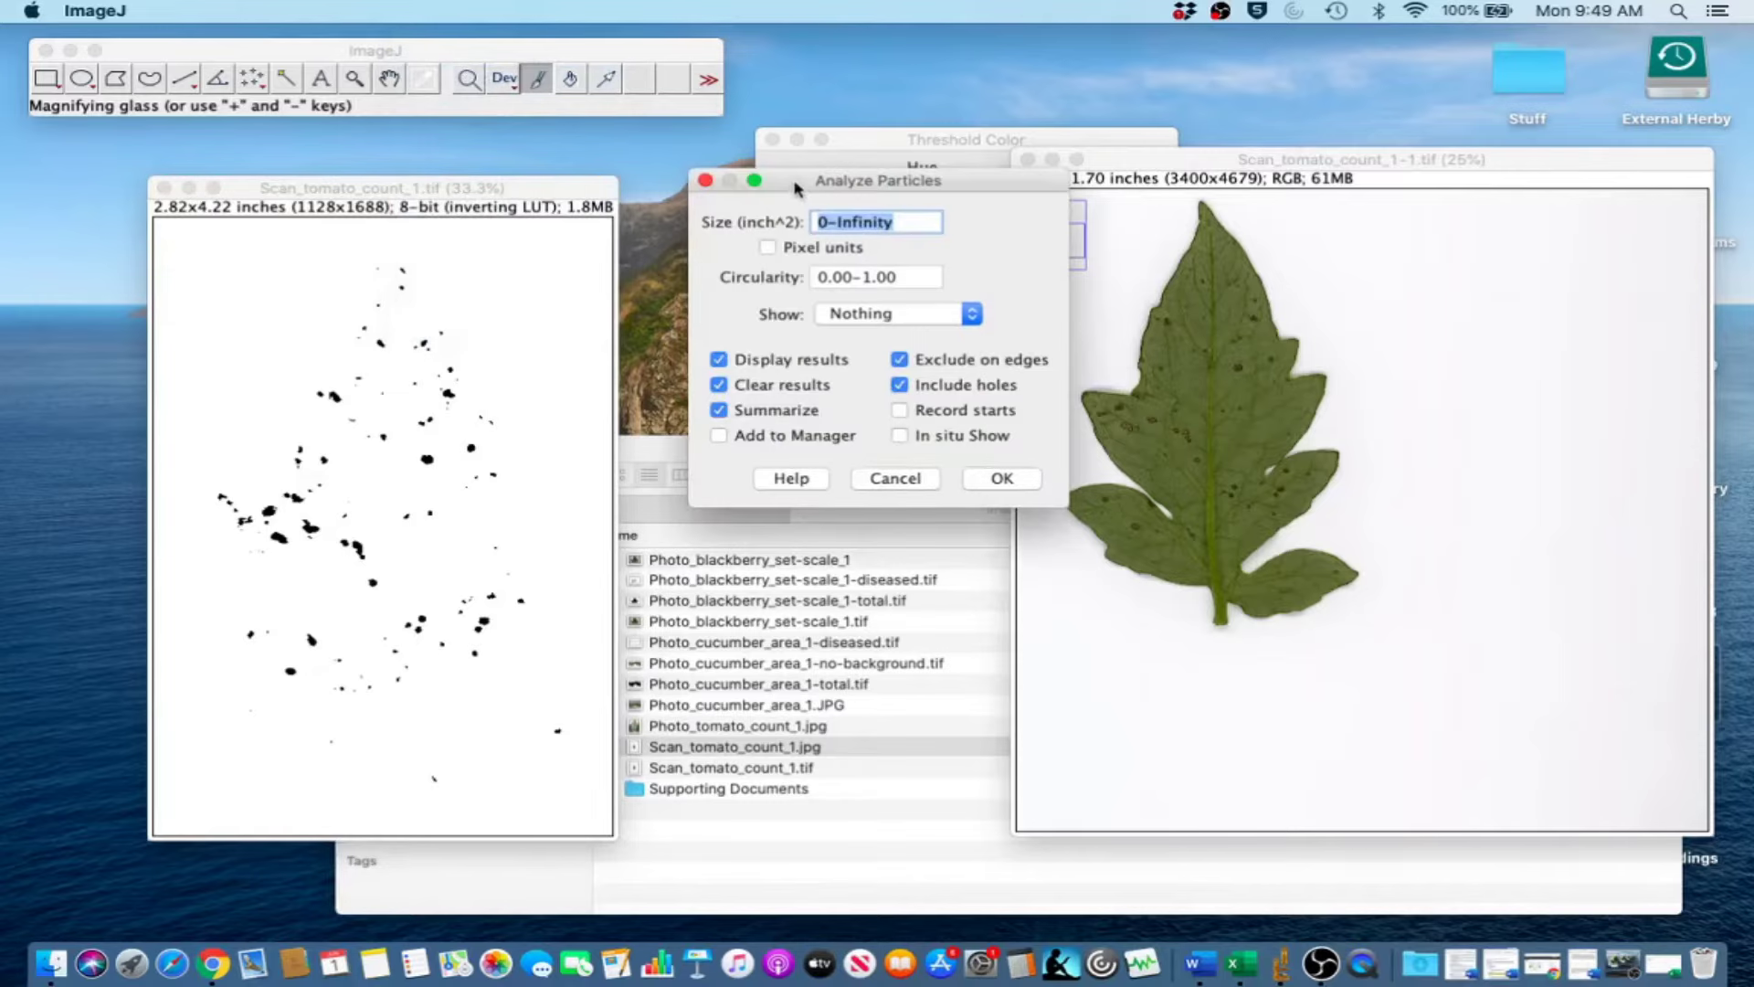
left_click_drag(794, 182, 786, 249)
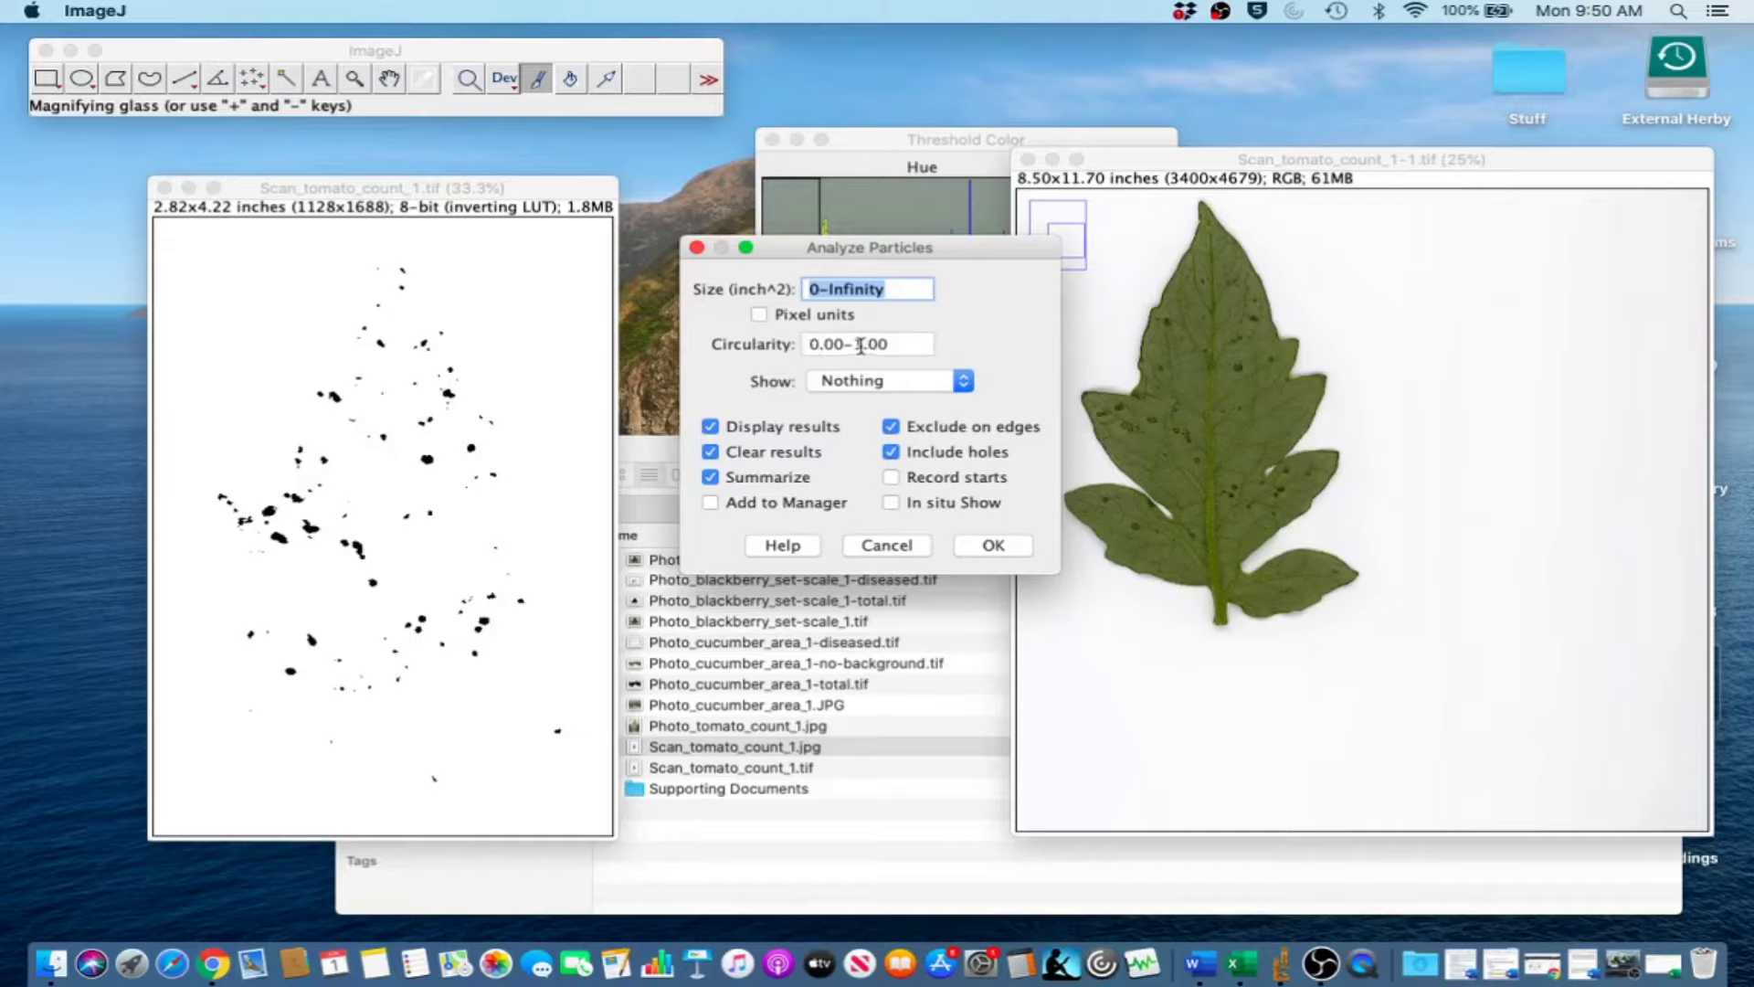
left_click(929, 382)
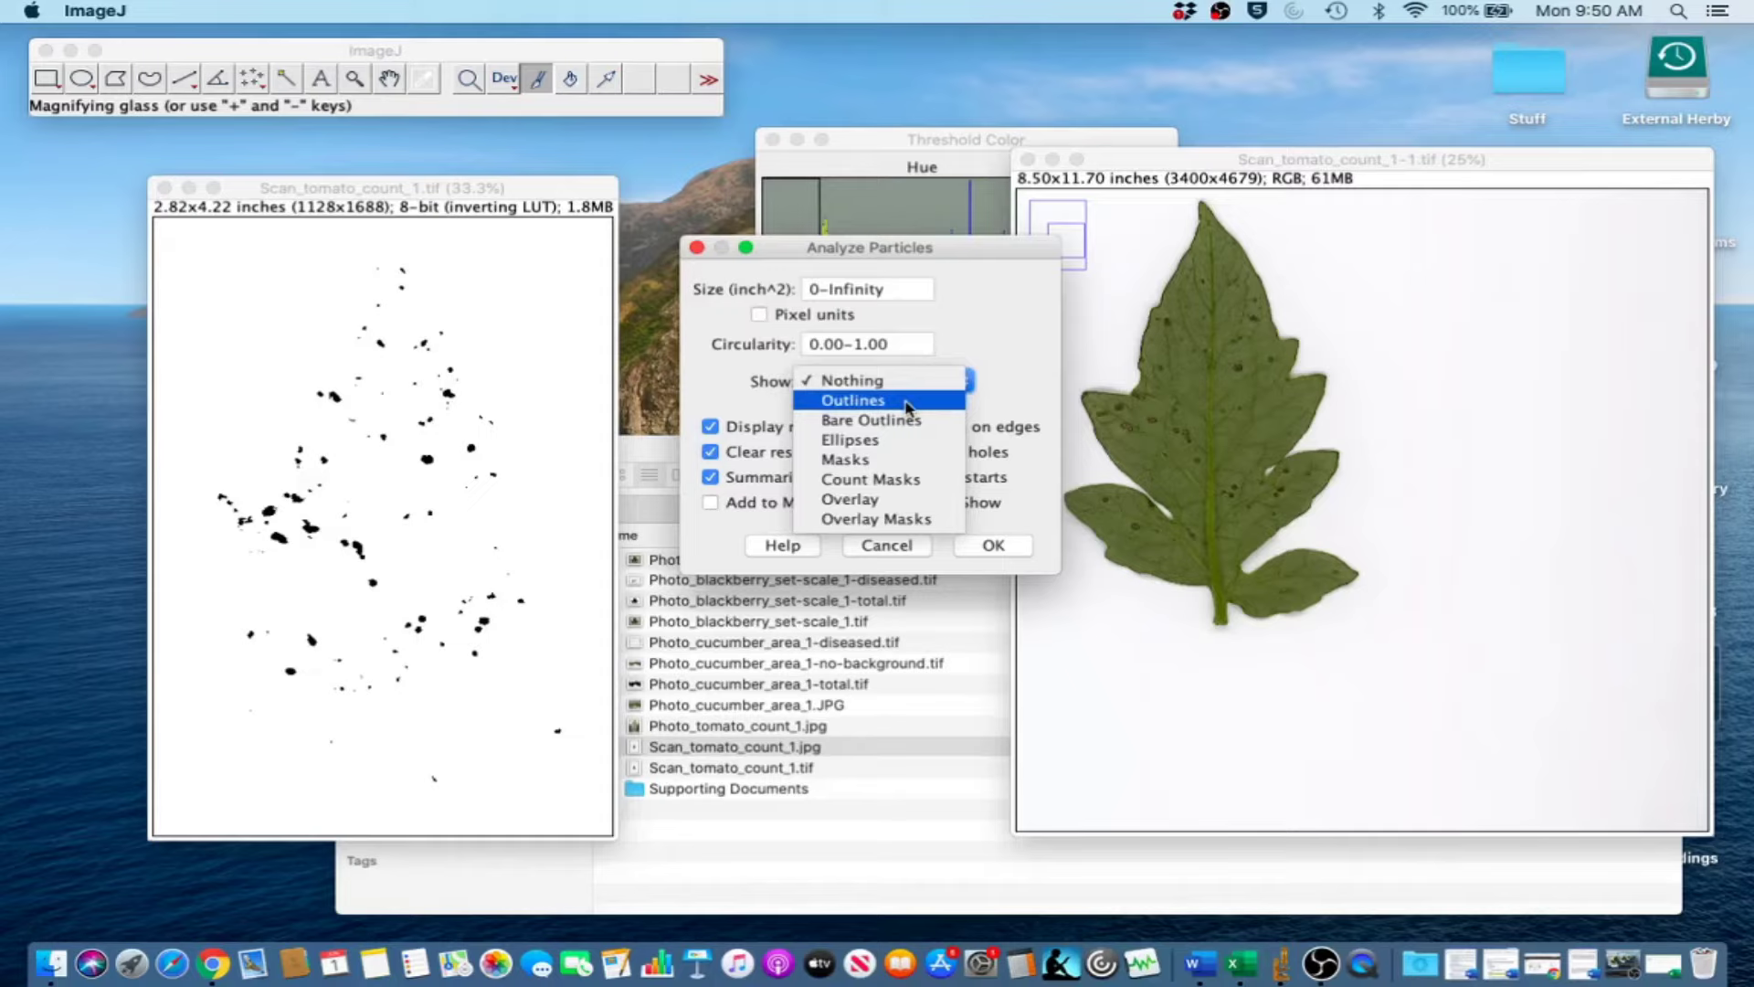
left_click(908, 405)
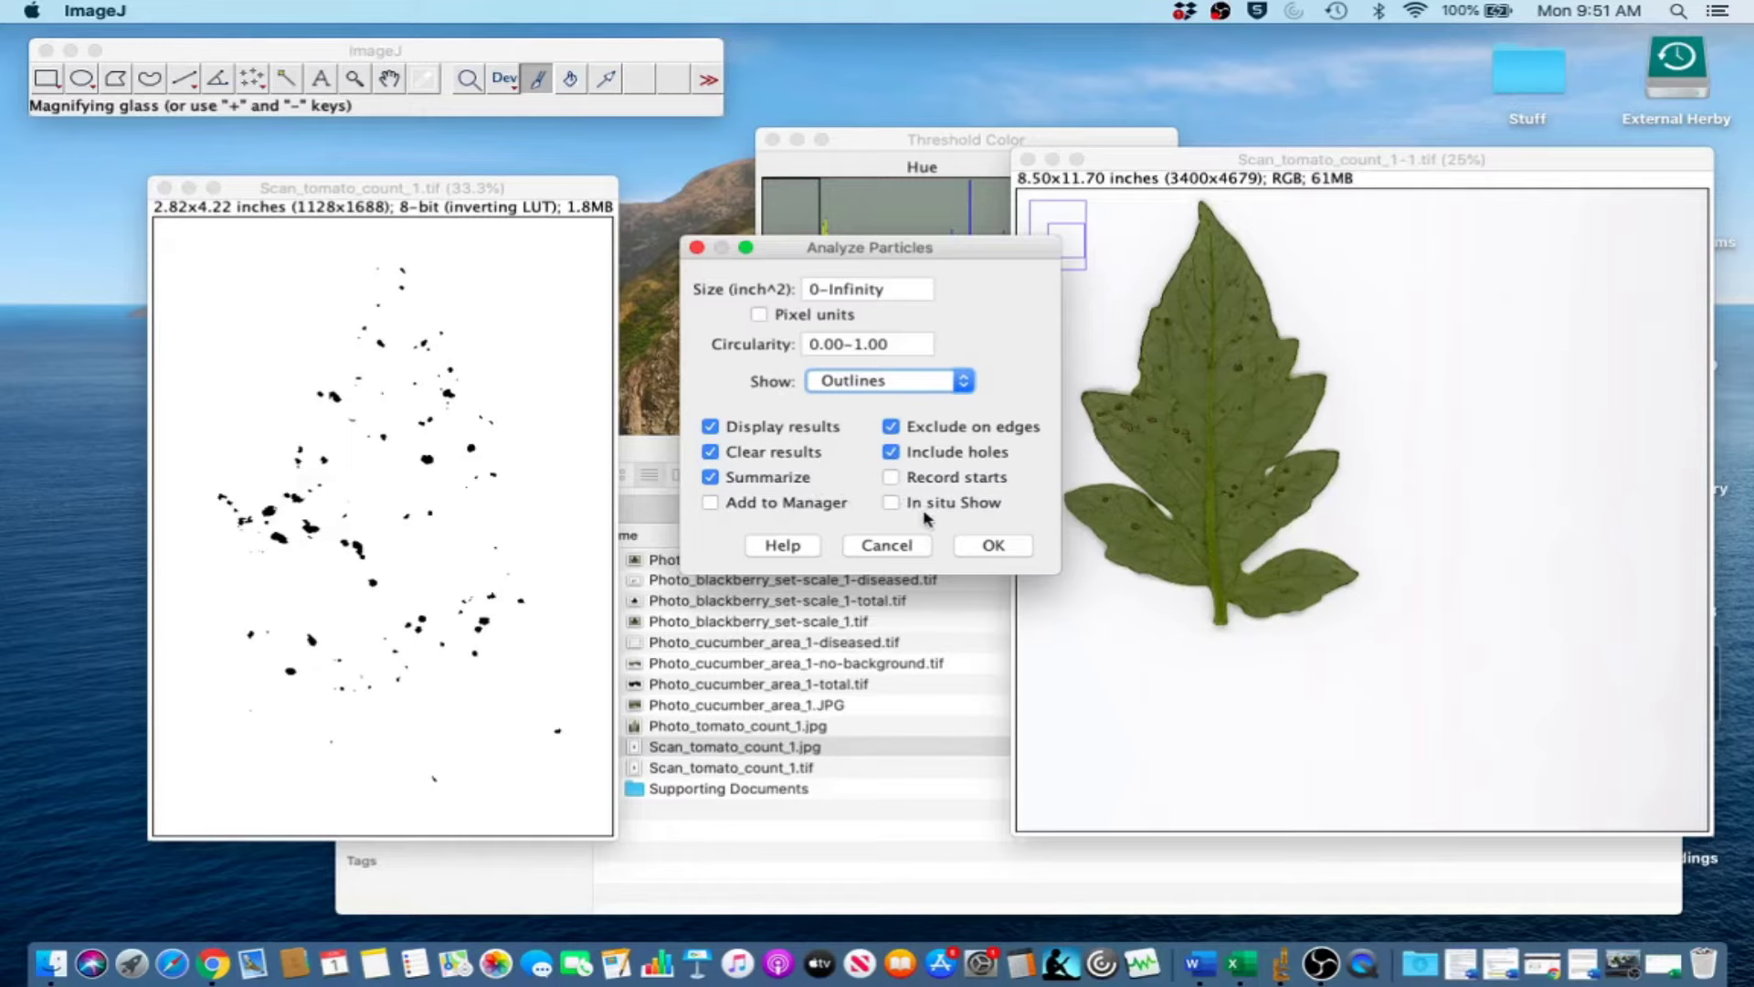
left_click(994, 545)
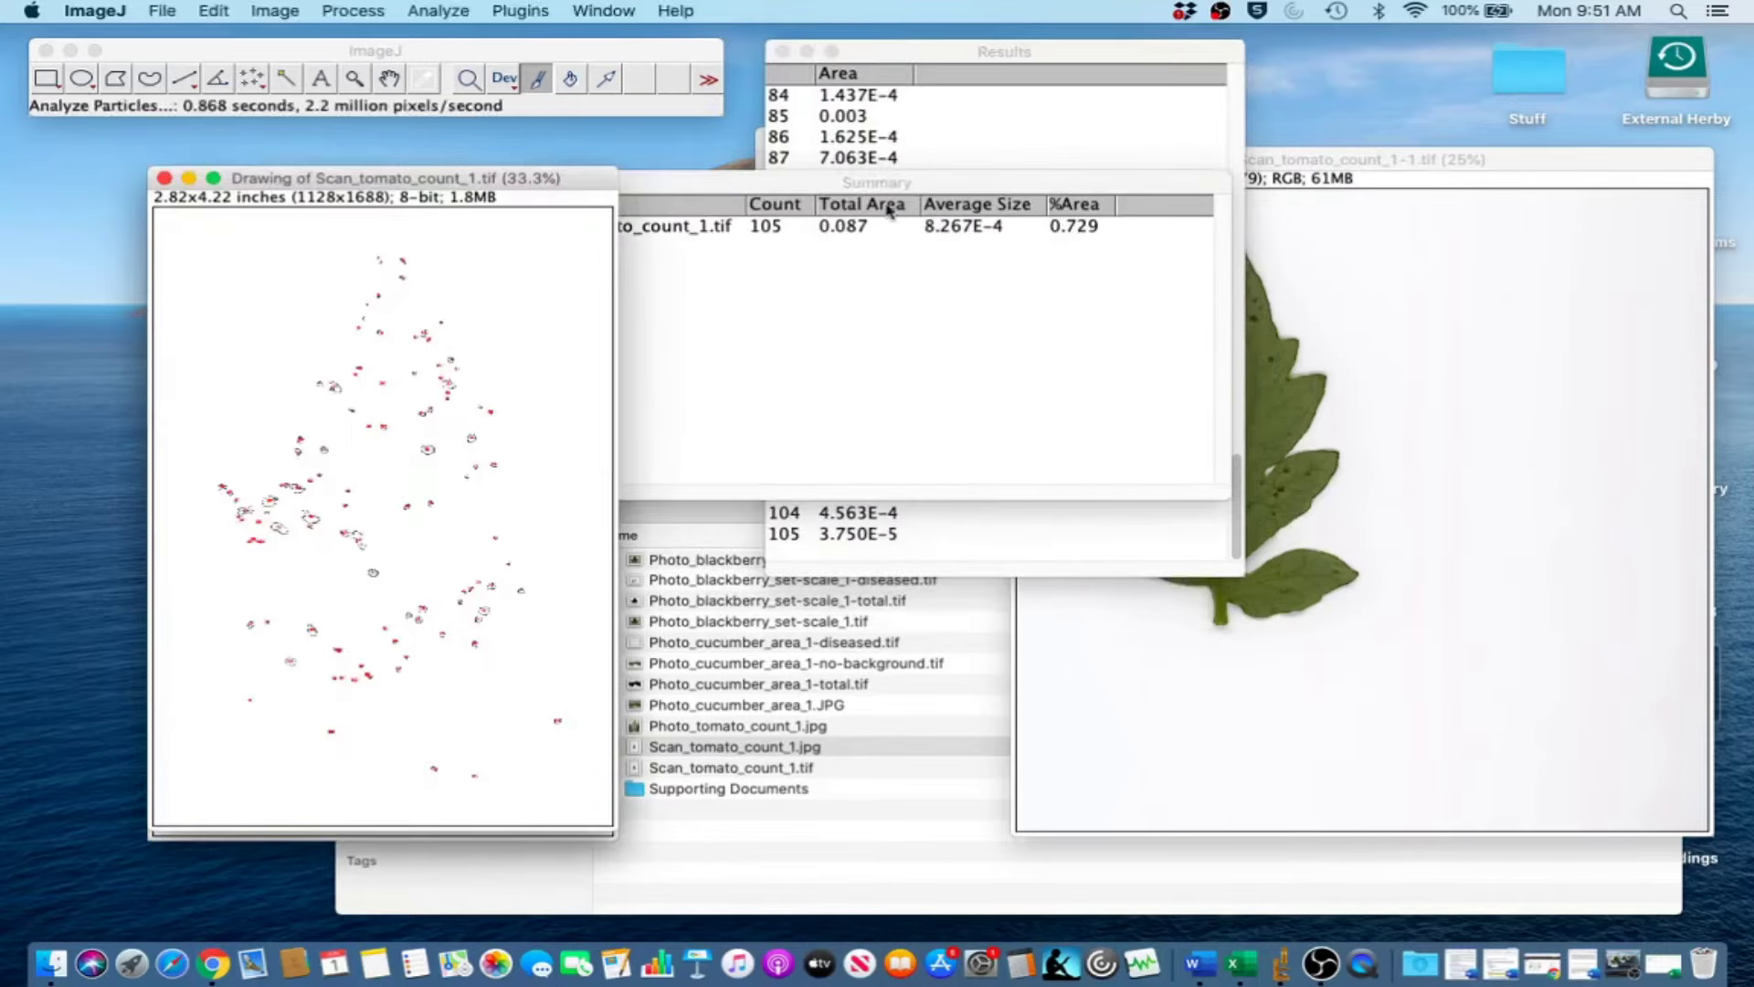
Move the outline drawing clear of the mask and examine its numbered particles up close.
mouse_move(420, 179)
left_mouse_down()
mouse_move(526, 227)
mouse_move(722, 248)
mouse_move(700, 269)
left_mouse_up()
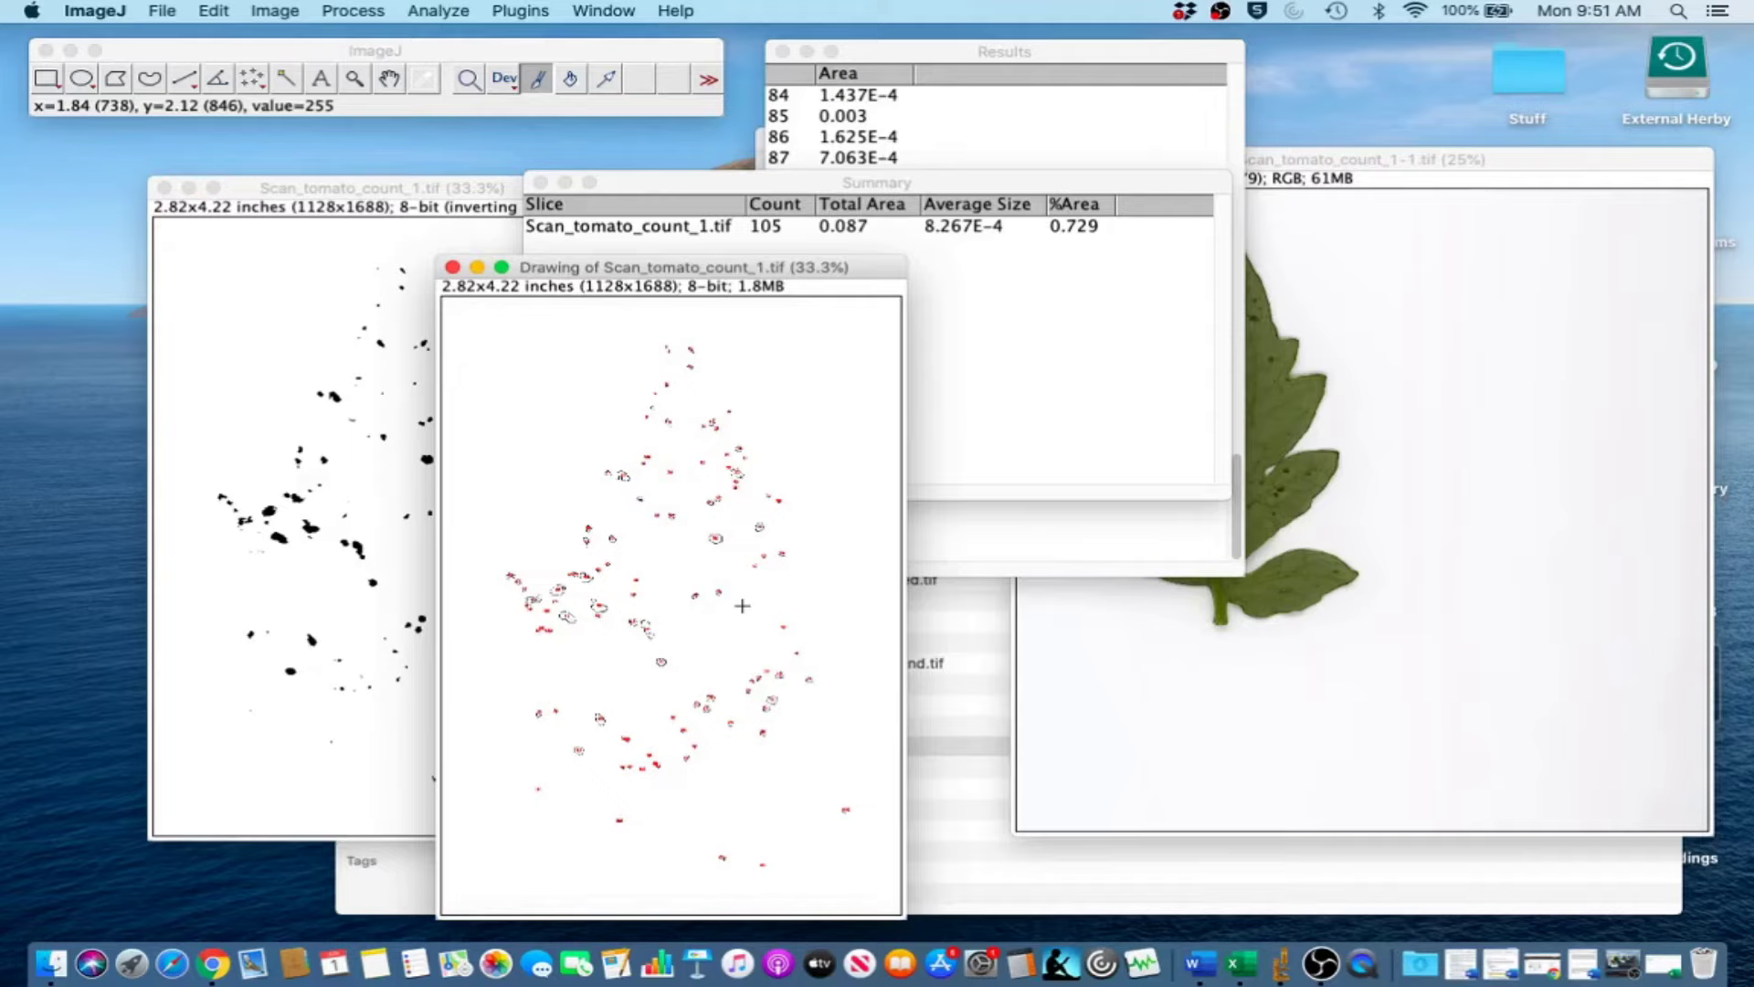
key("plus")
key("plus")
key("plus")
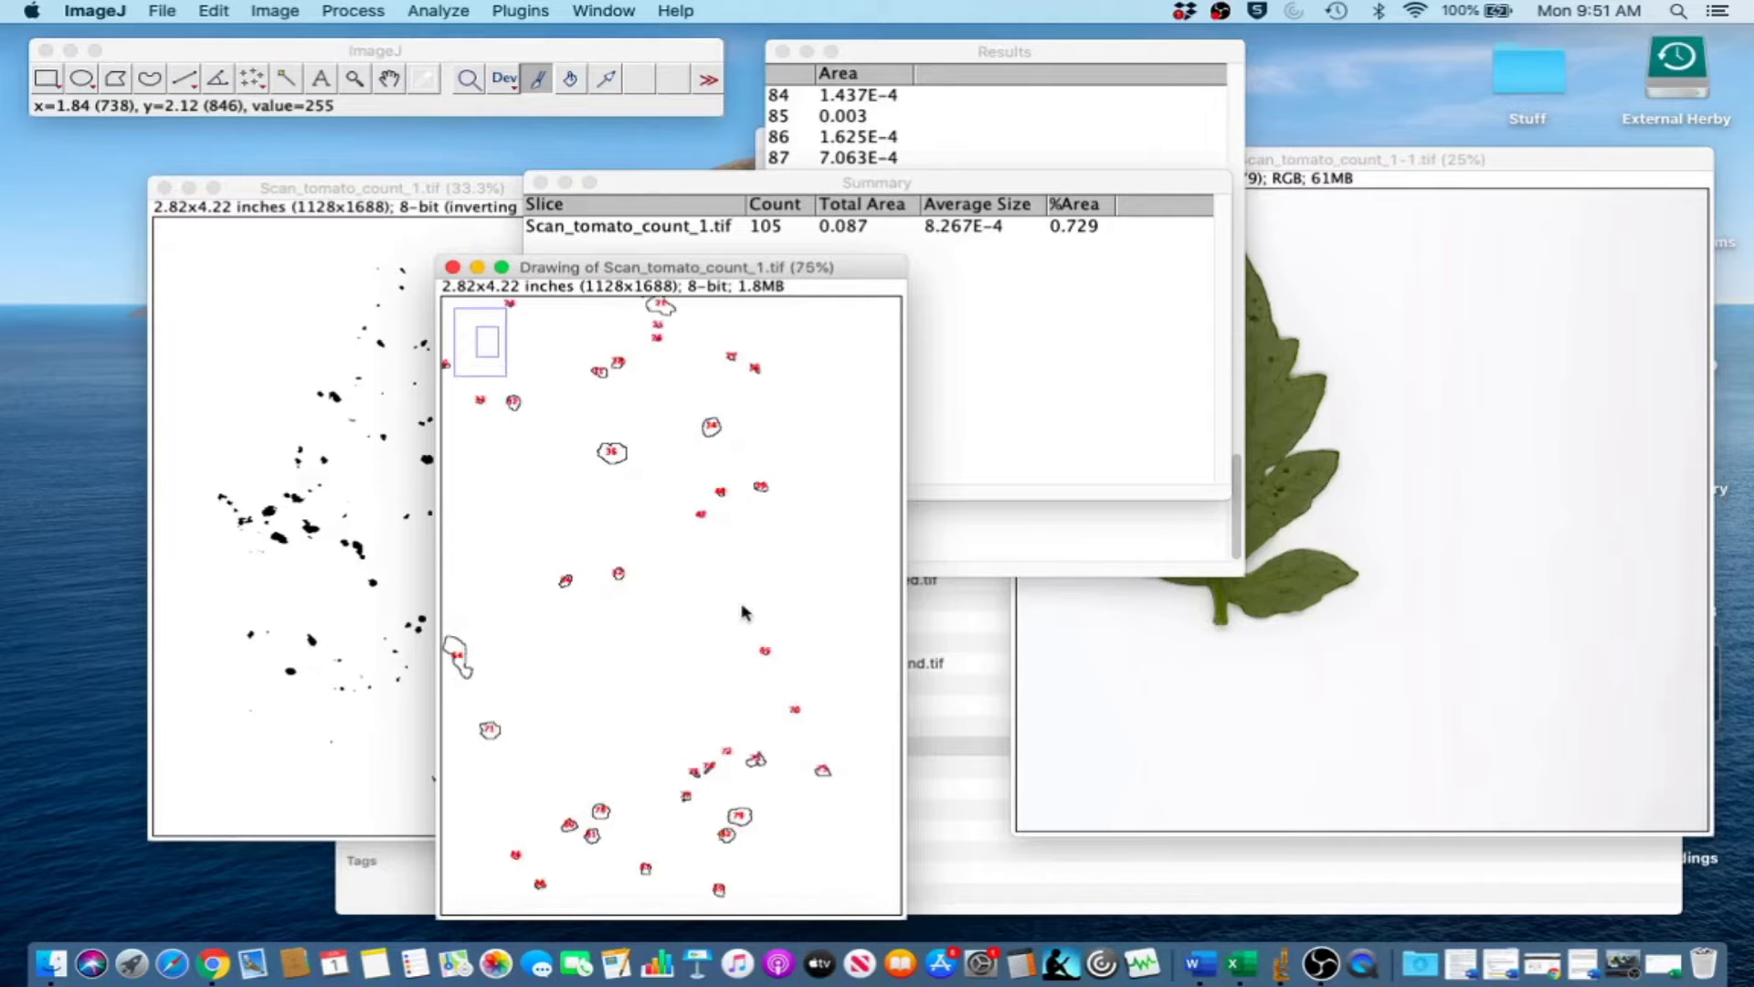
key("minus")
key("minus")
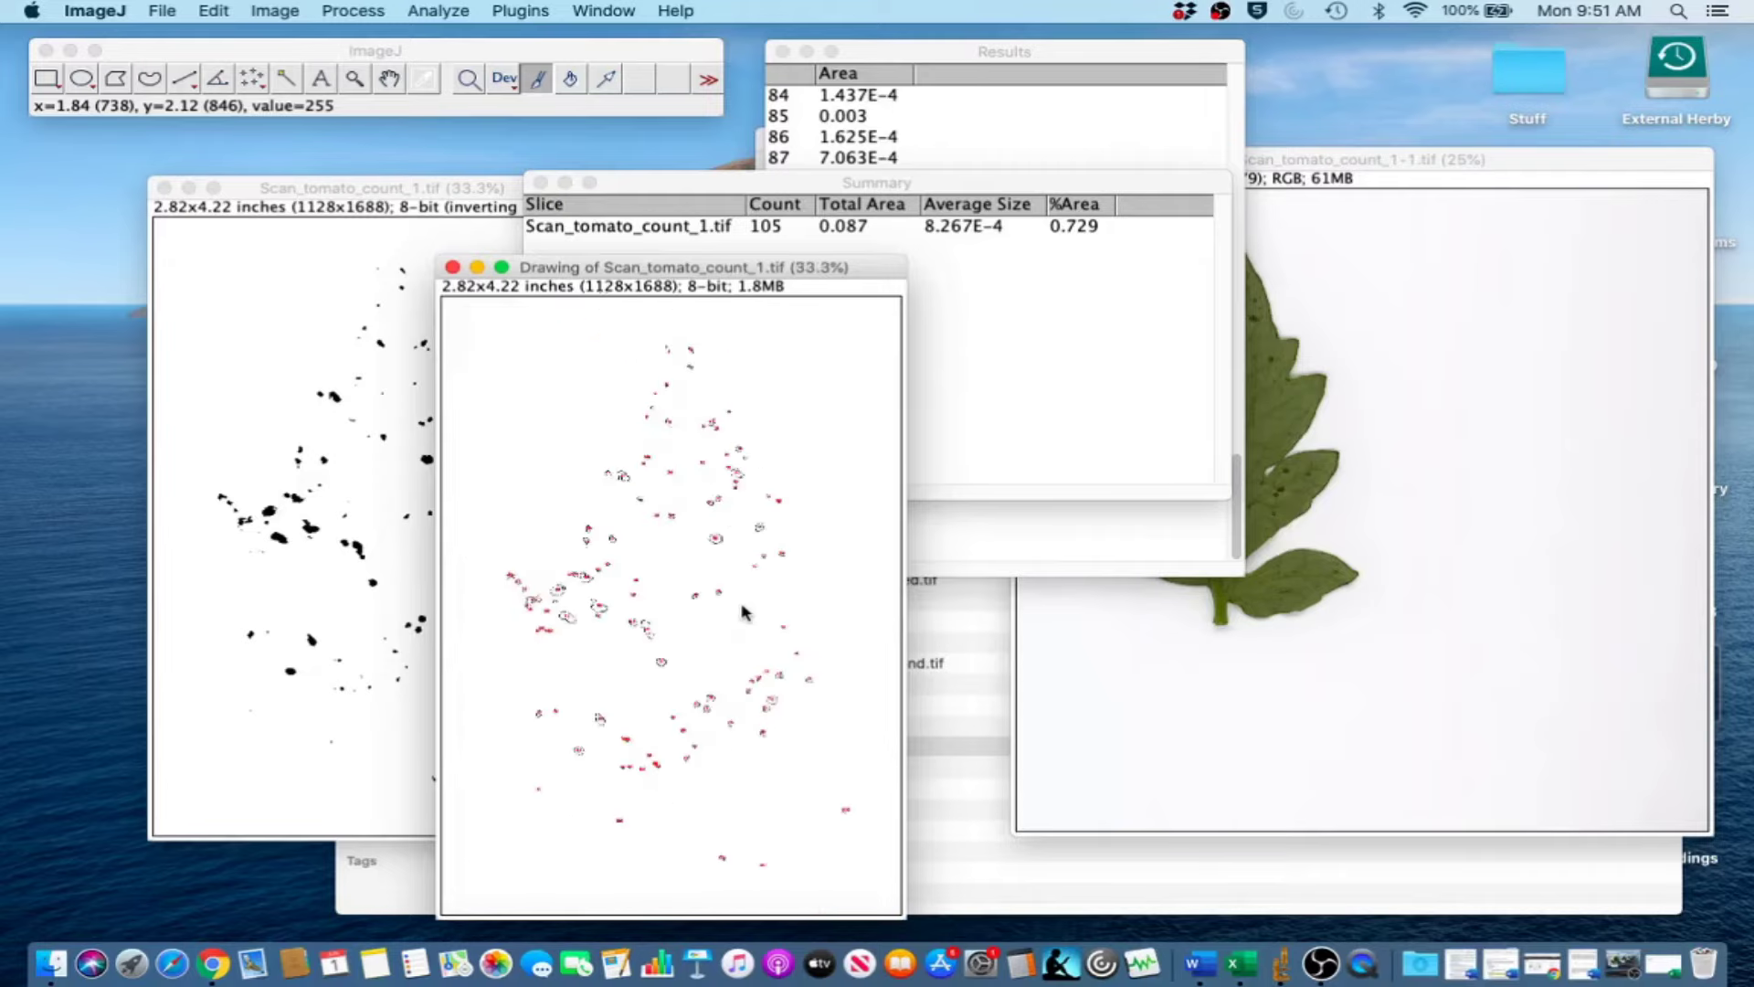
Read the particle count in the summary and record it in the Excel workbook as "Scan spots" in A7 with 105 in A8.
left_click(820, 190)
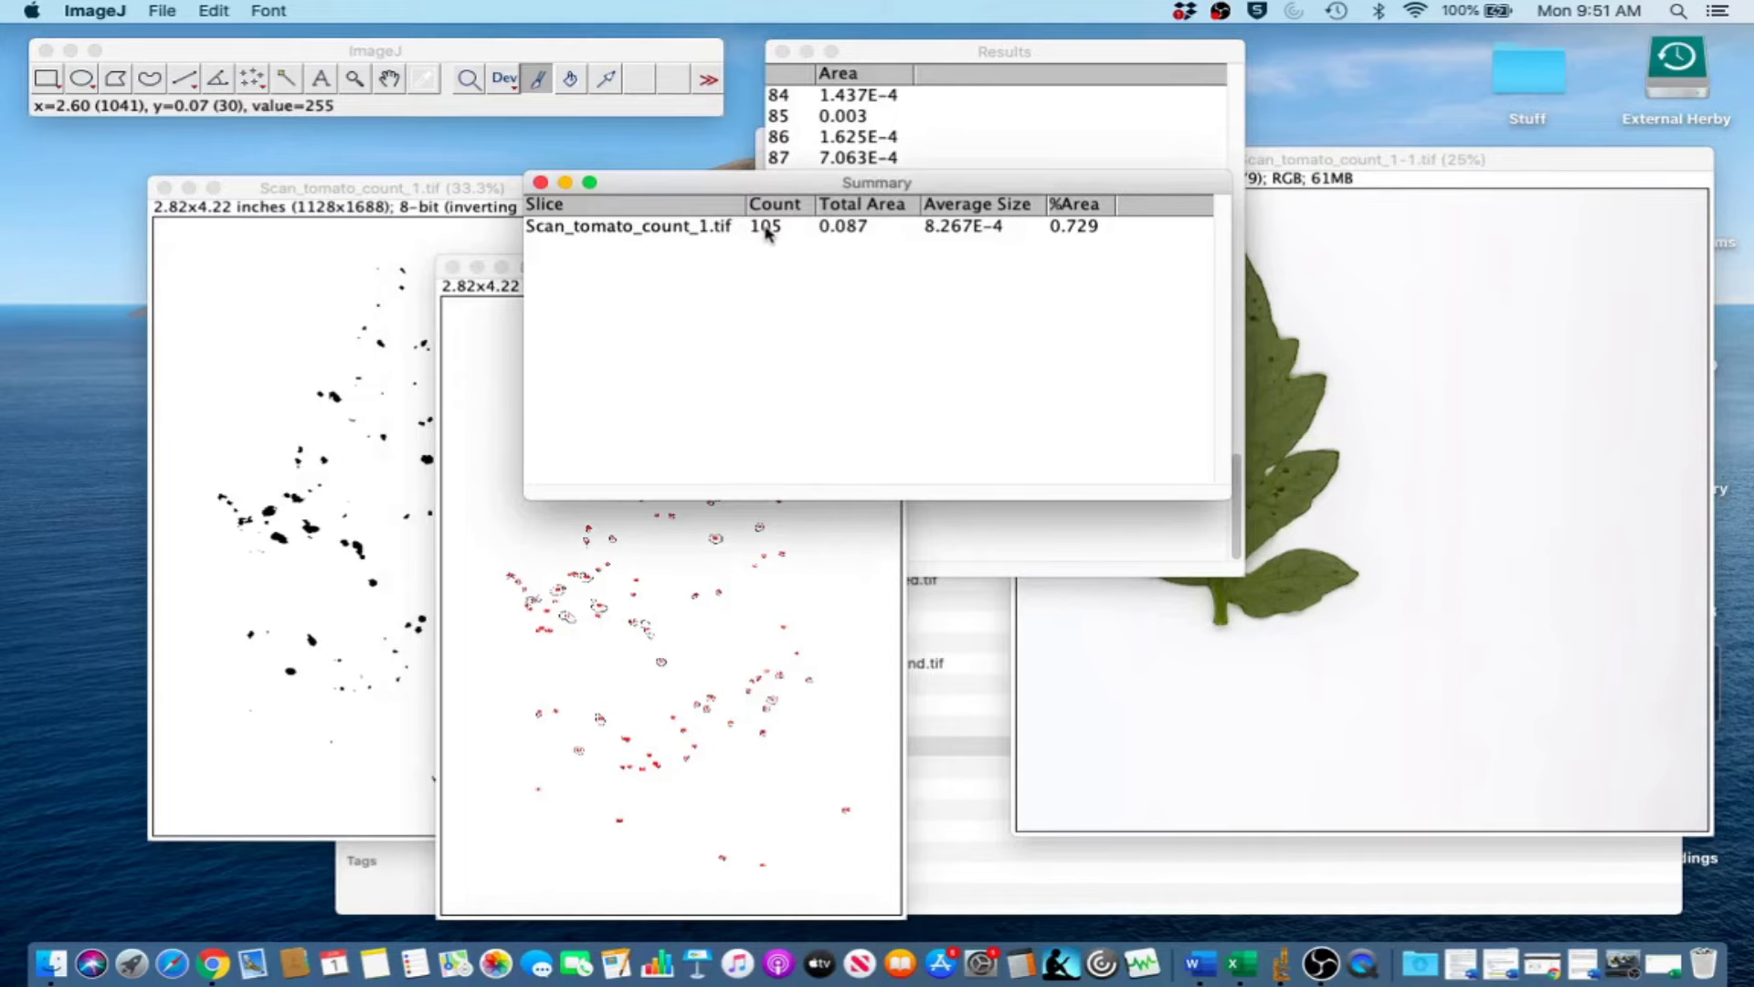
left_click(1663, 964)
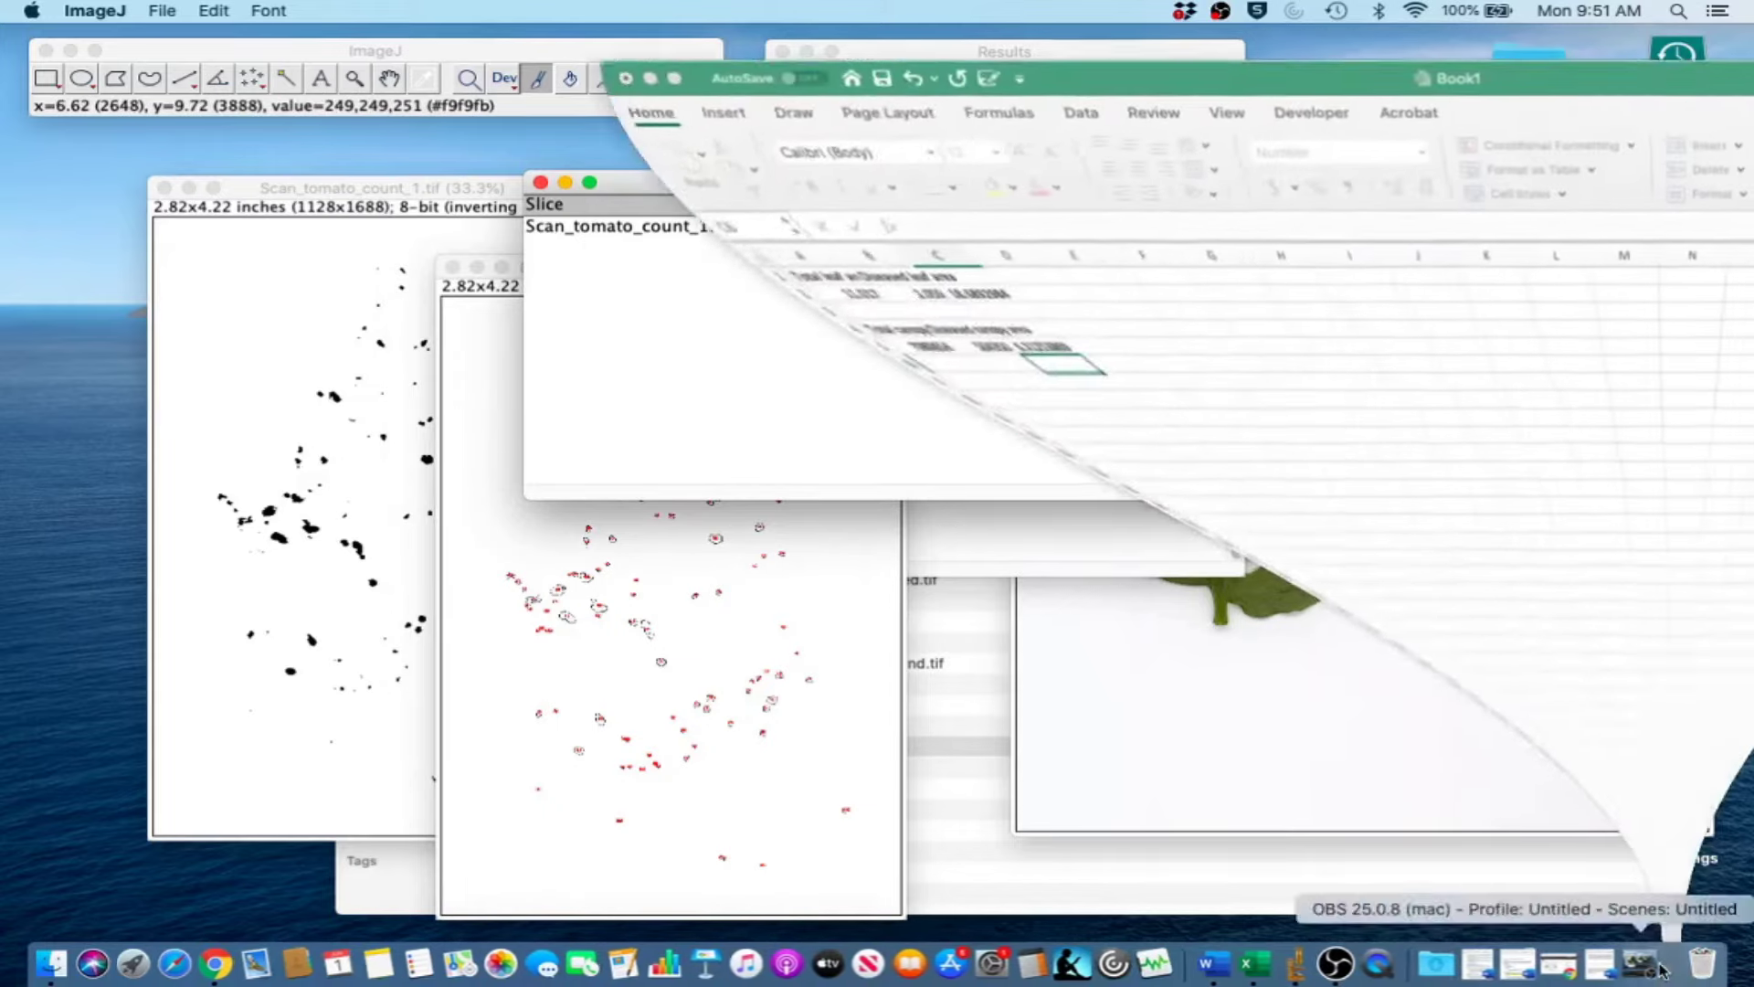
left_click(687, 657)
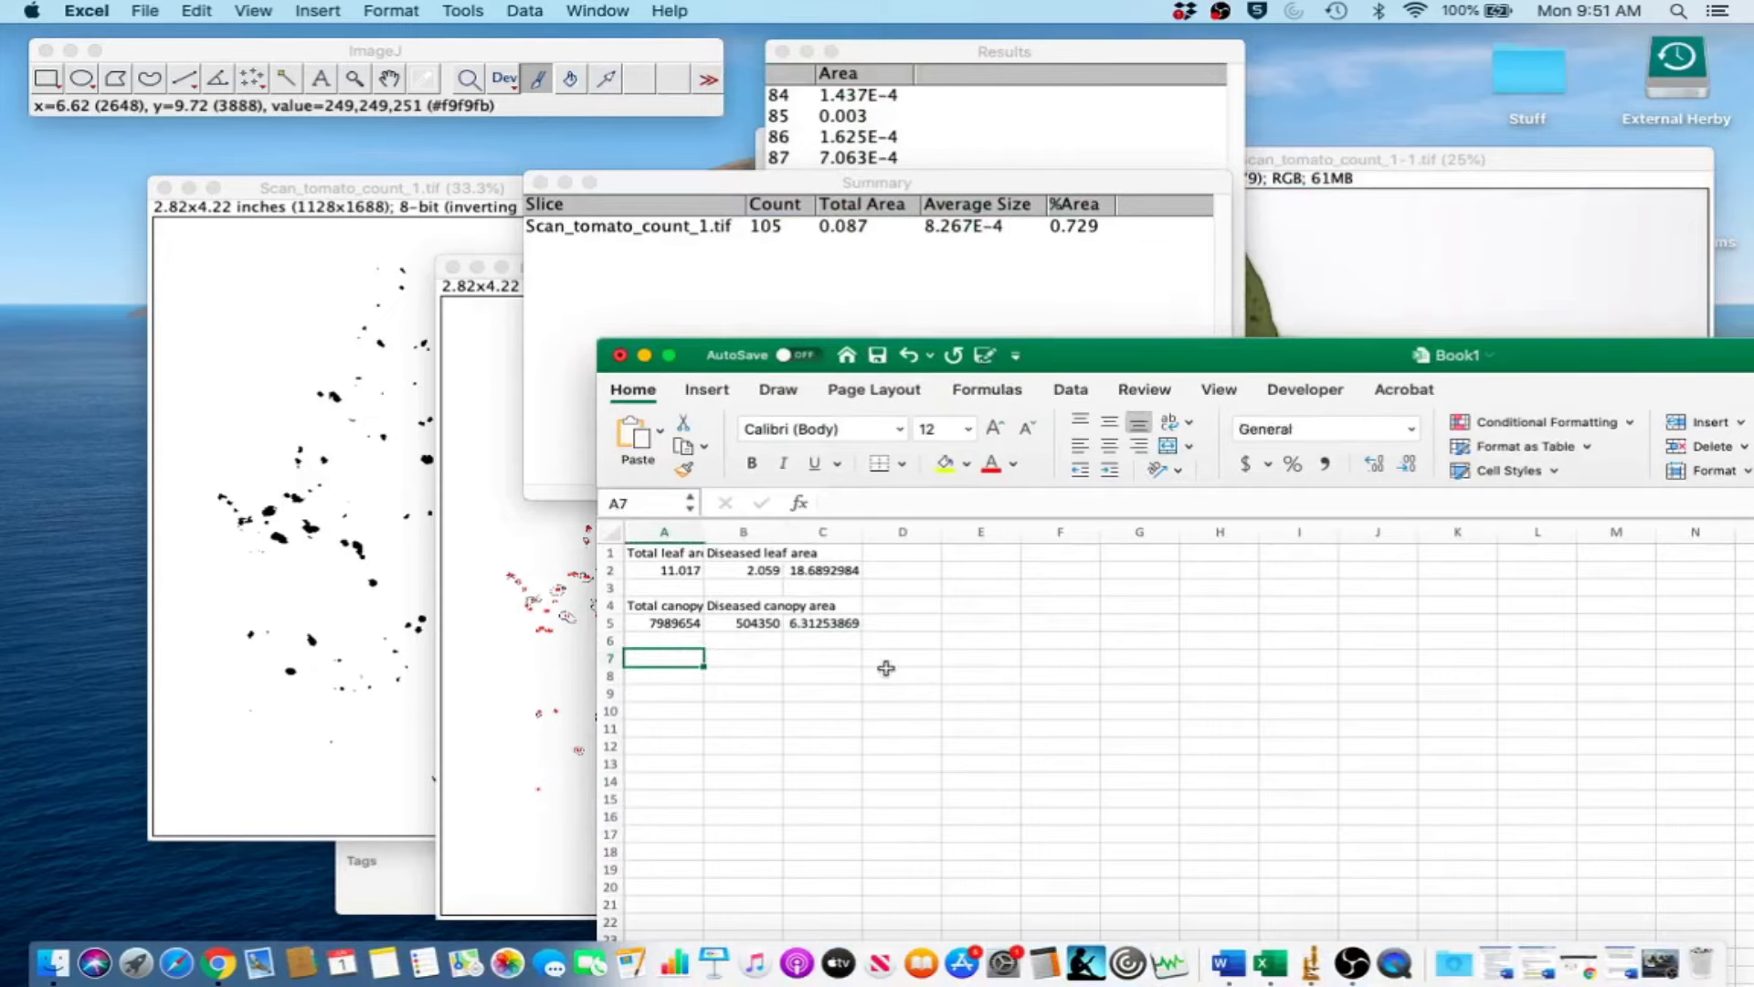
type("Sc")
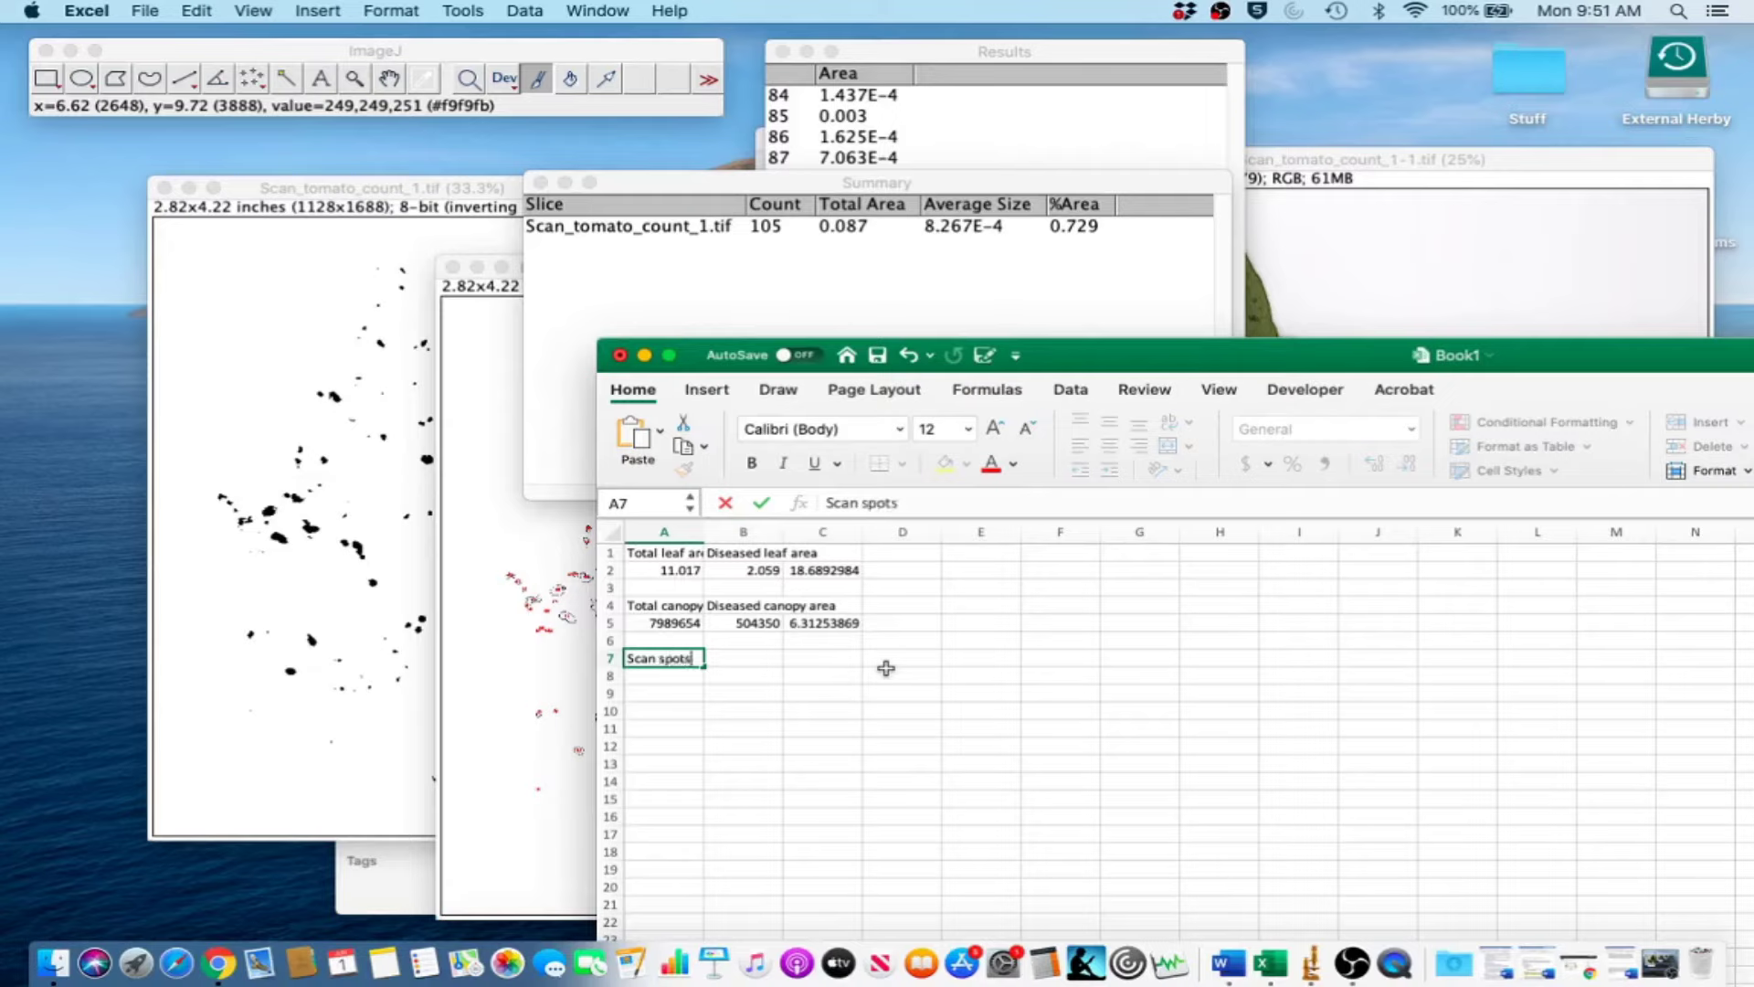
type("an spots")
key("Return")
type("105")
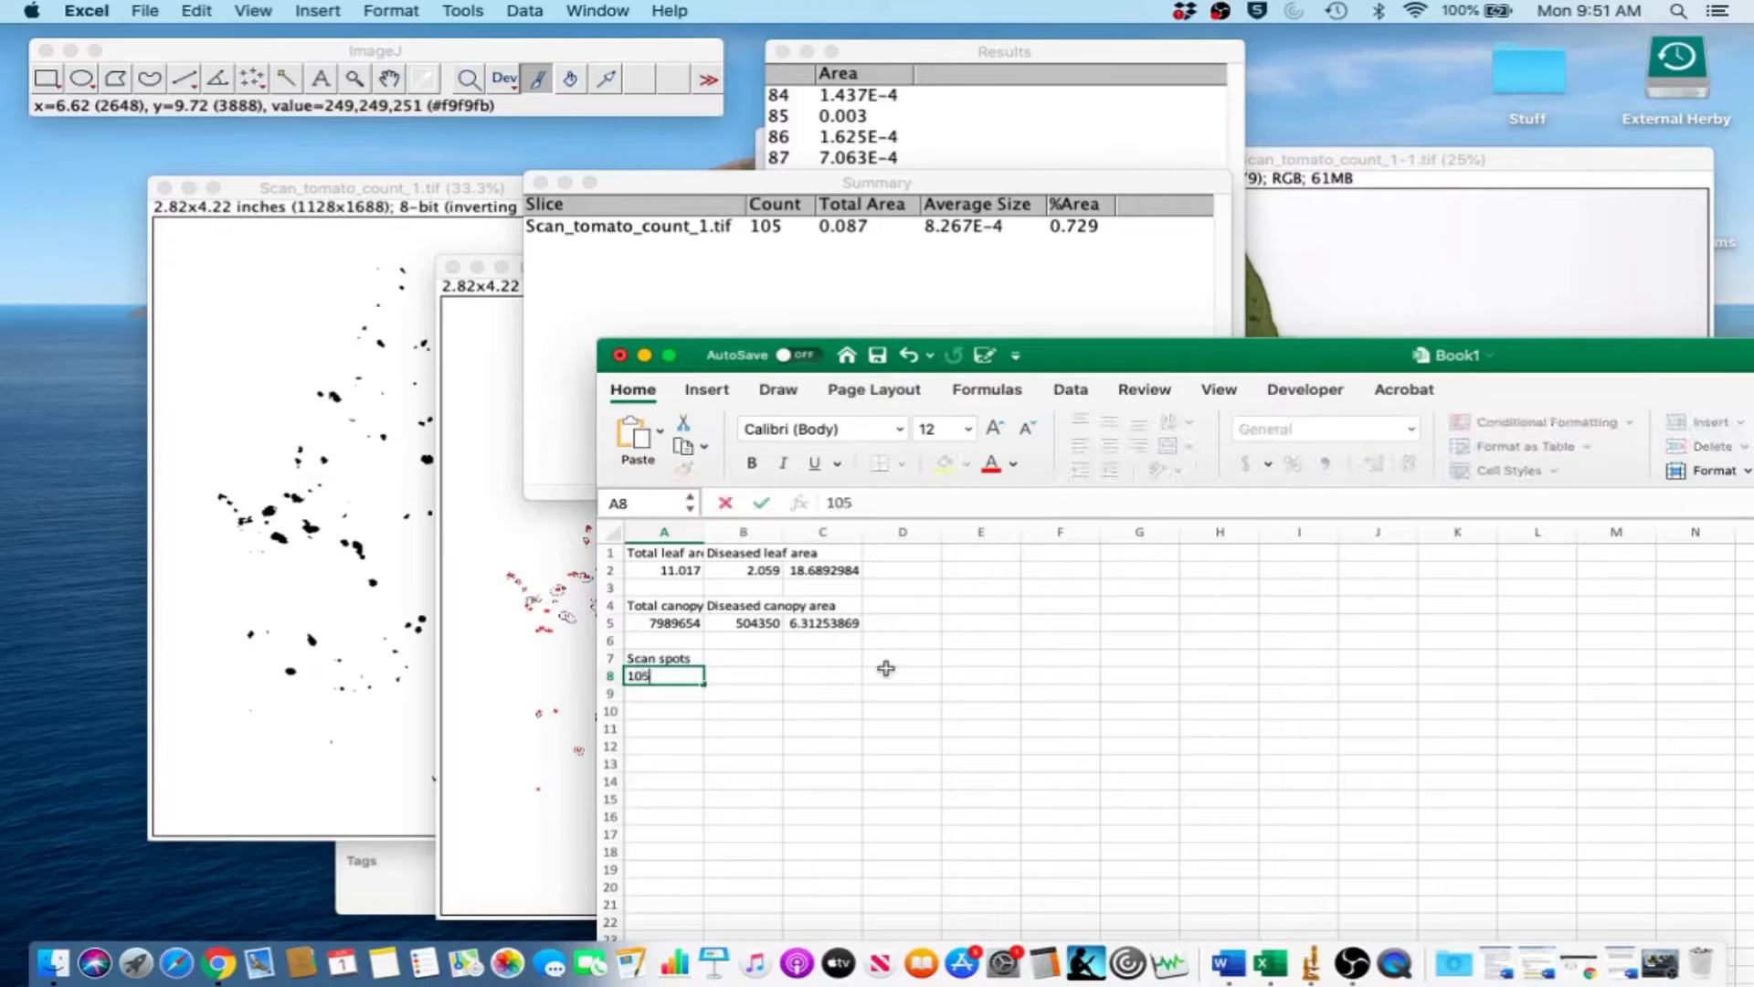
key("Tab")
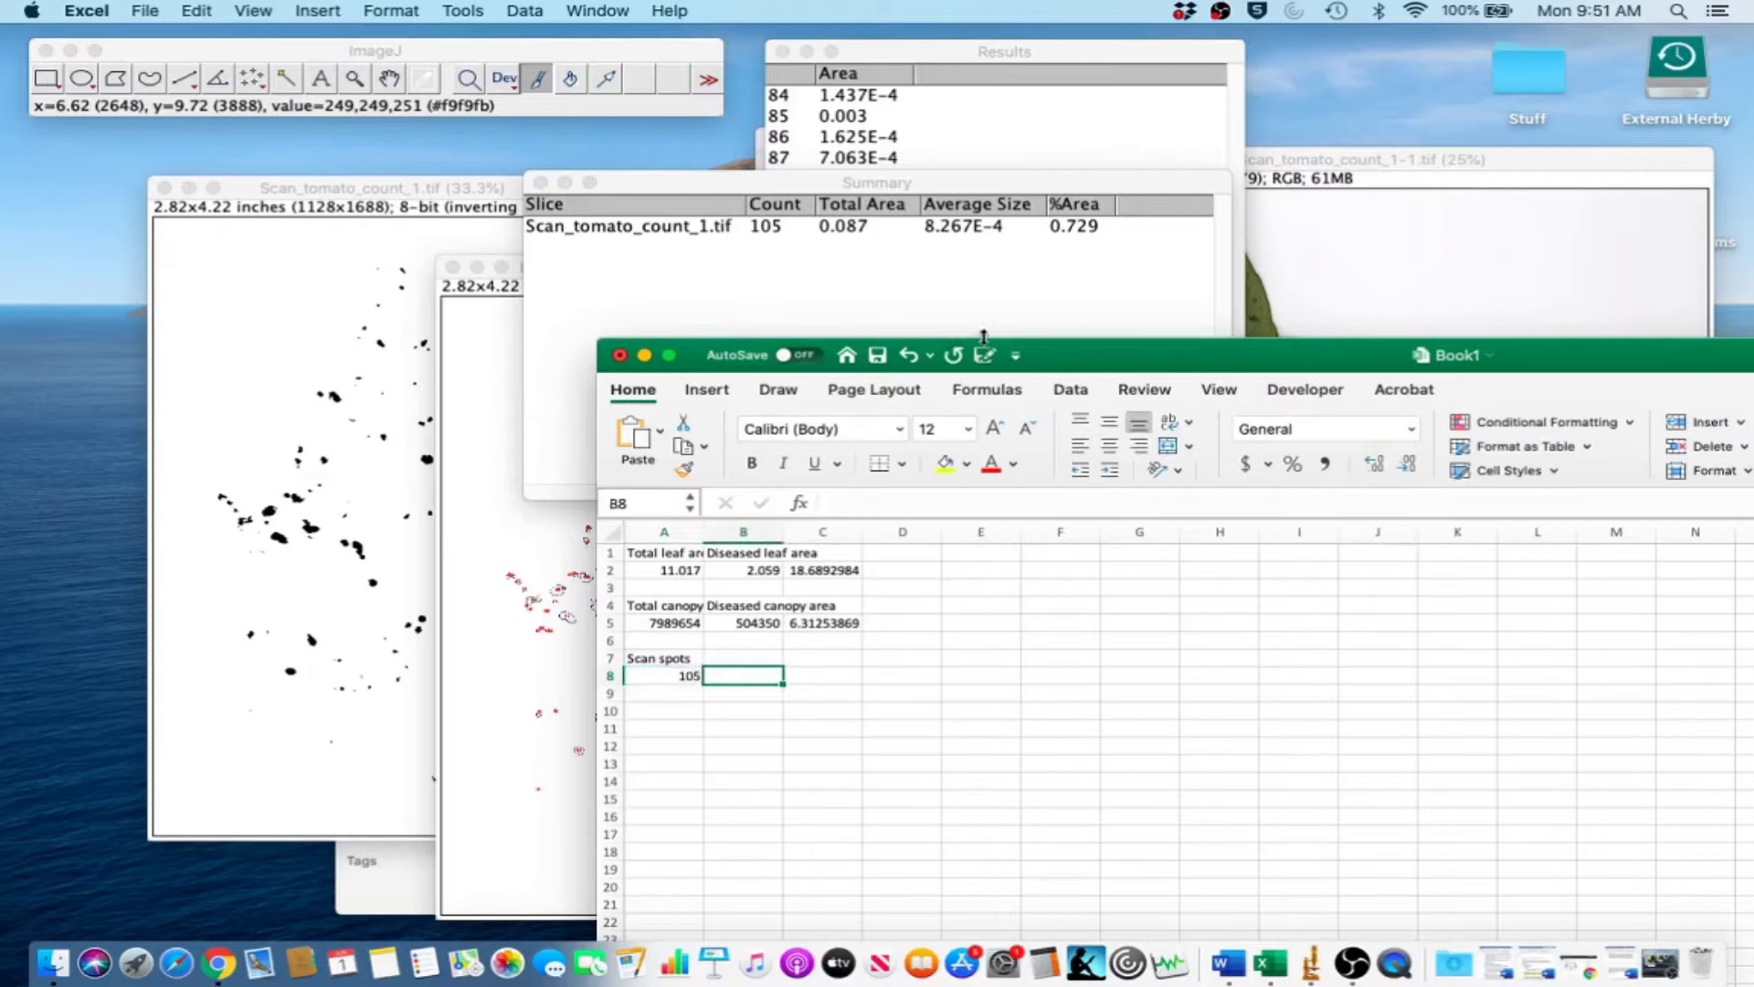
Return to ImageJ, save the particle outline drawing as the TIFF Scan_tomato_count_1-drawing.tif in the Images folder, and close it.
left_click(938, 59)
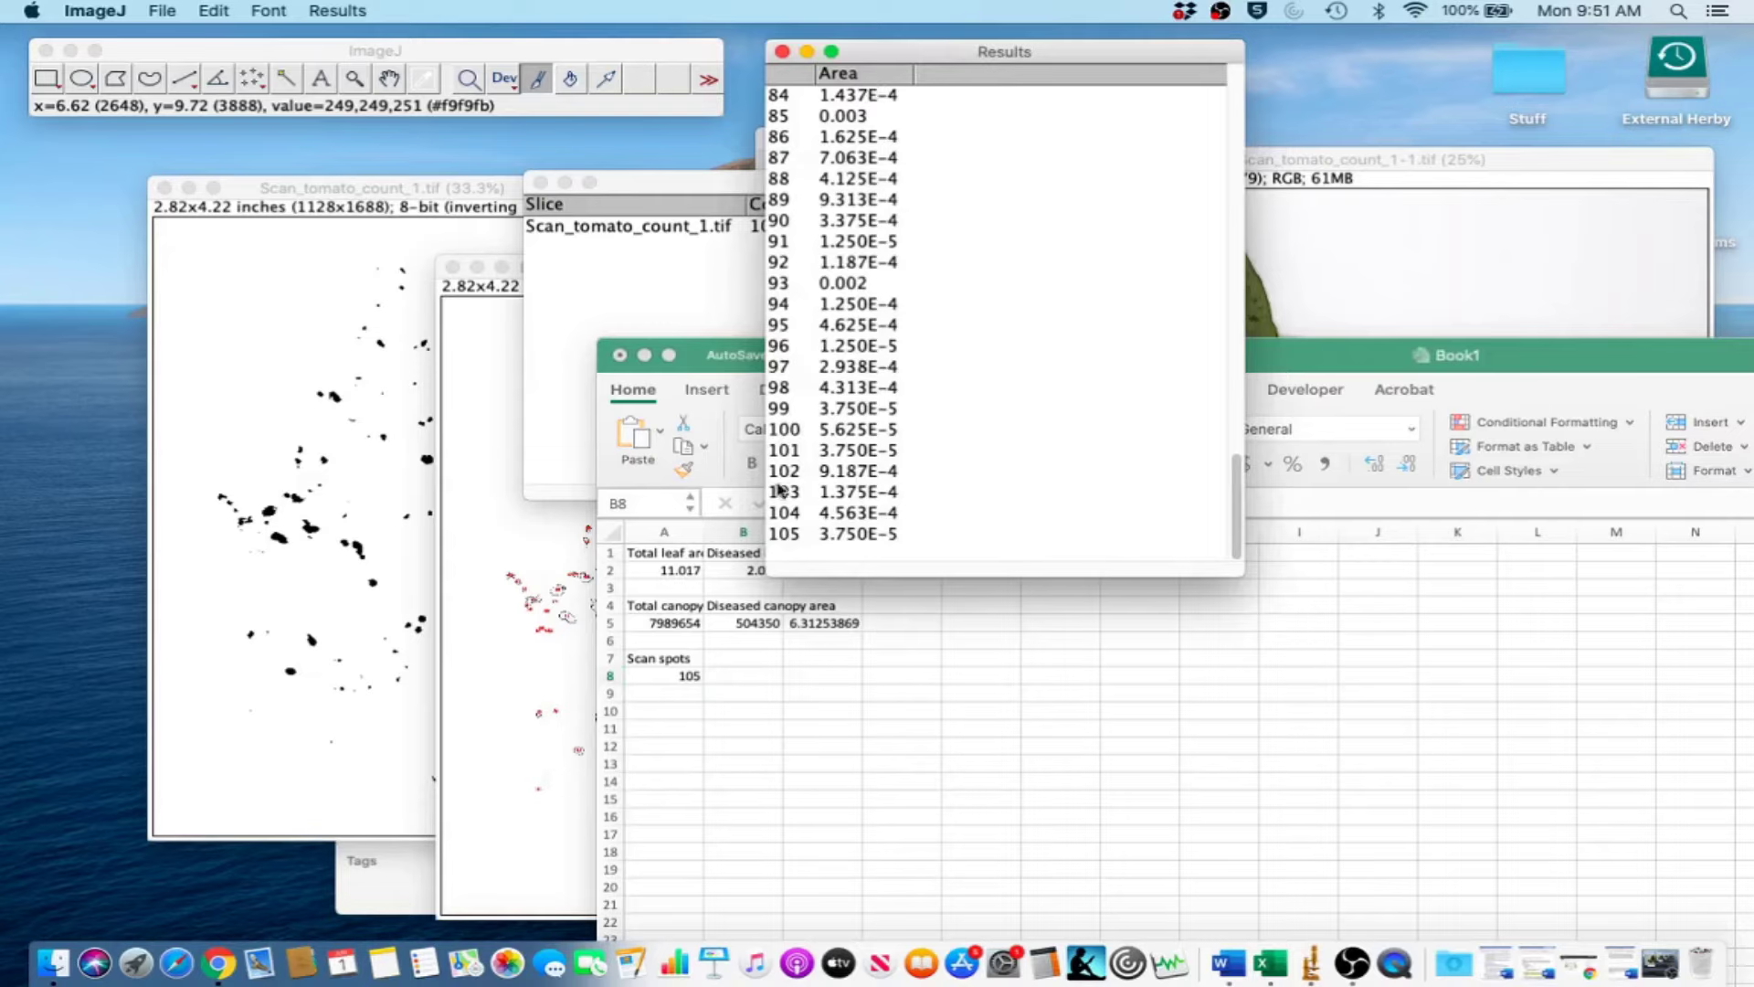
left_click(363, 192)
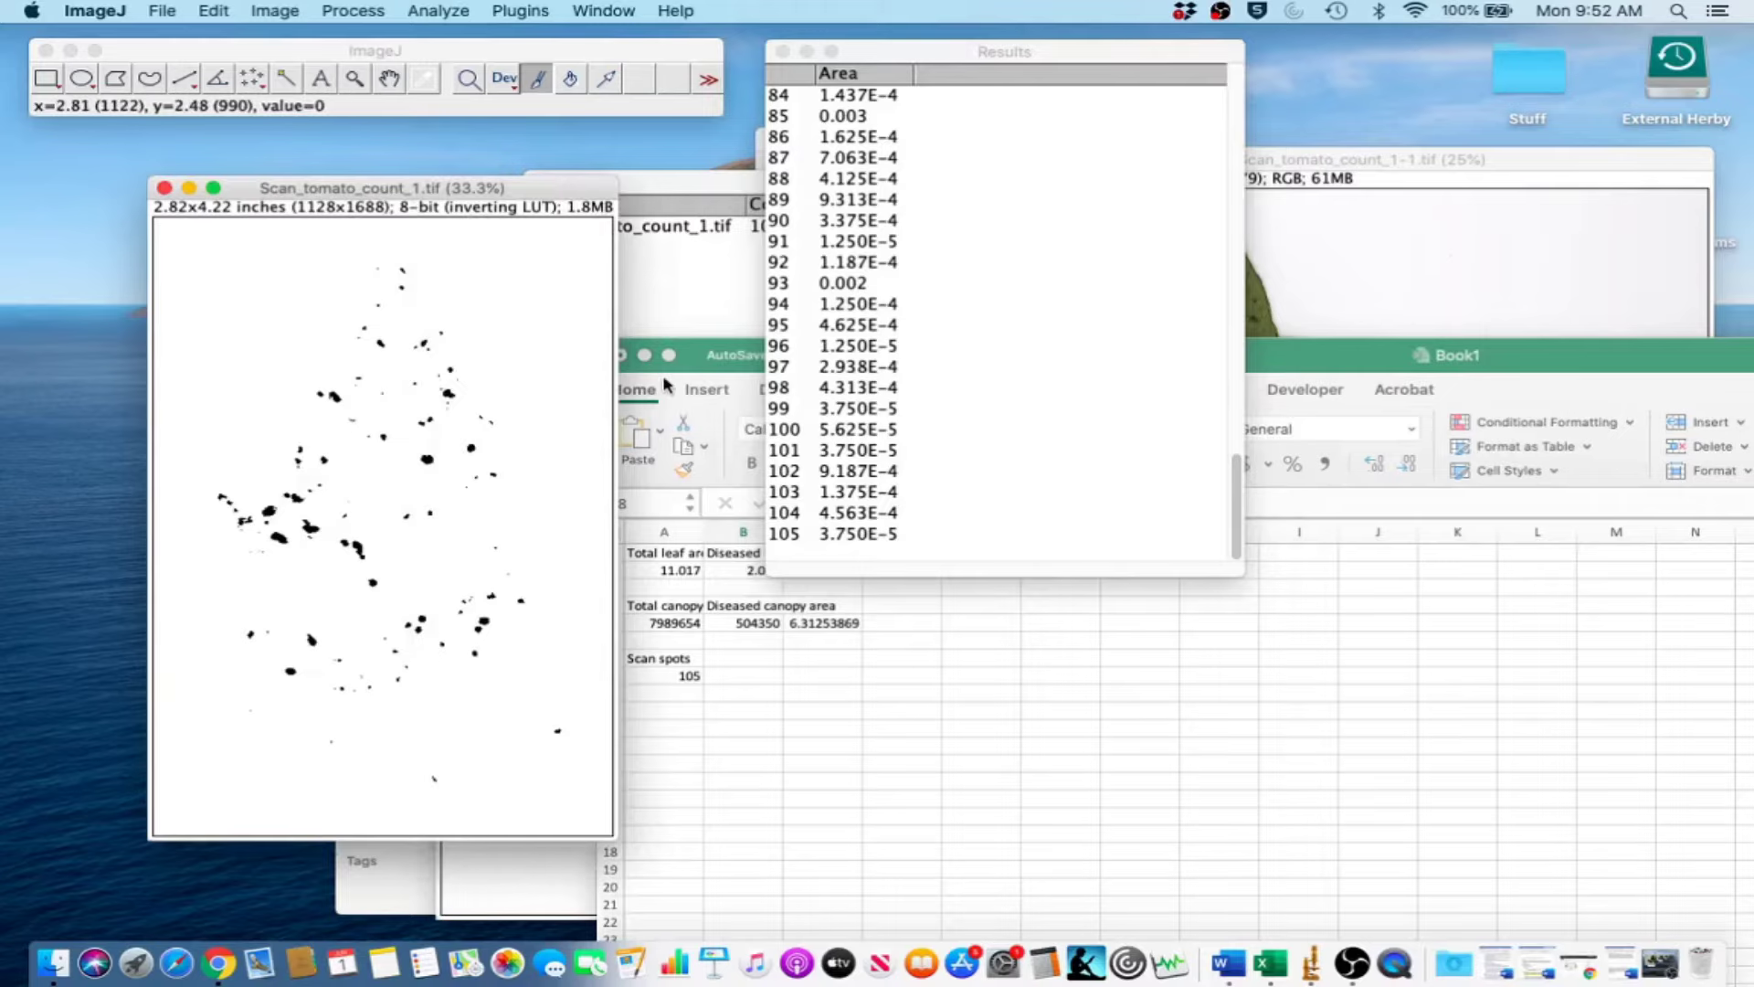
left_click(1315, 961)
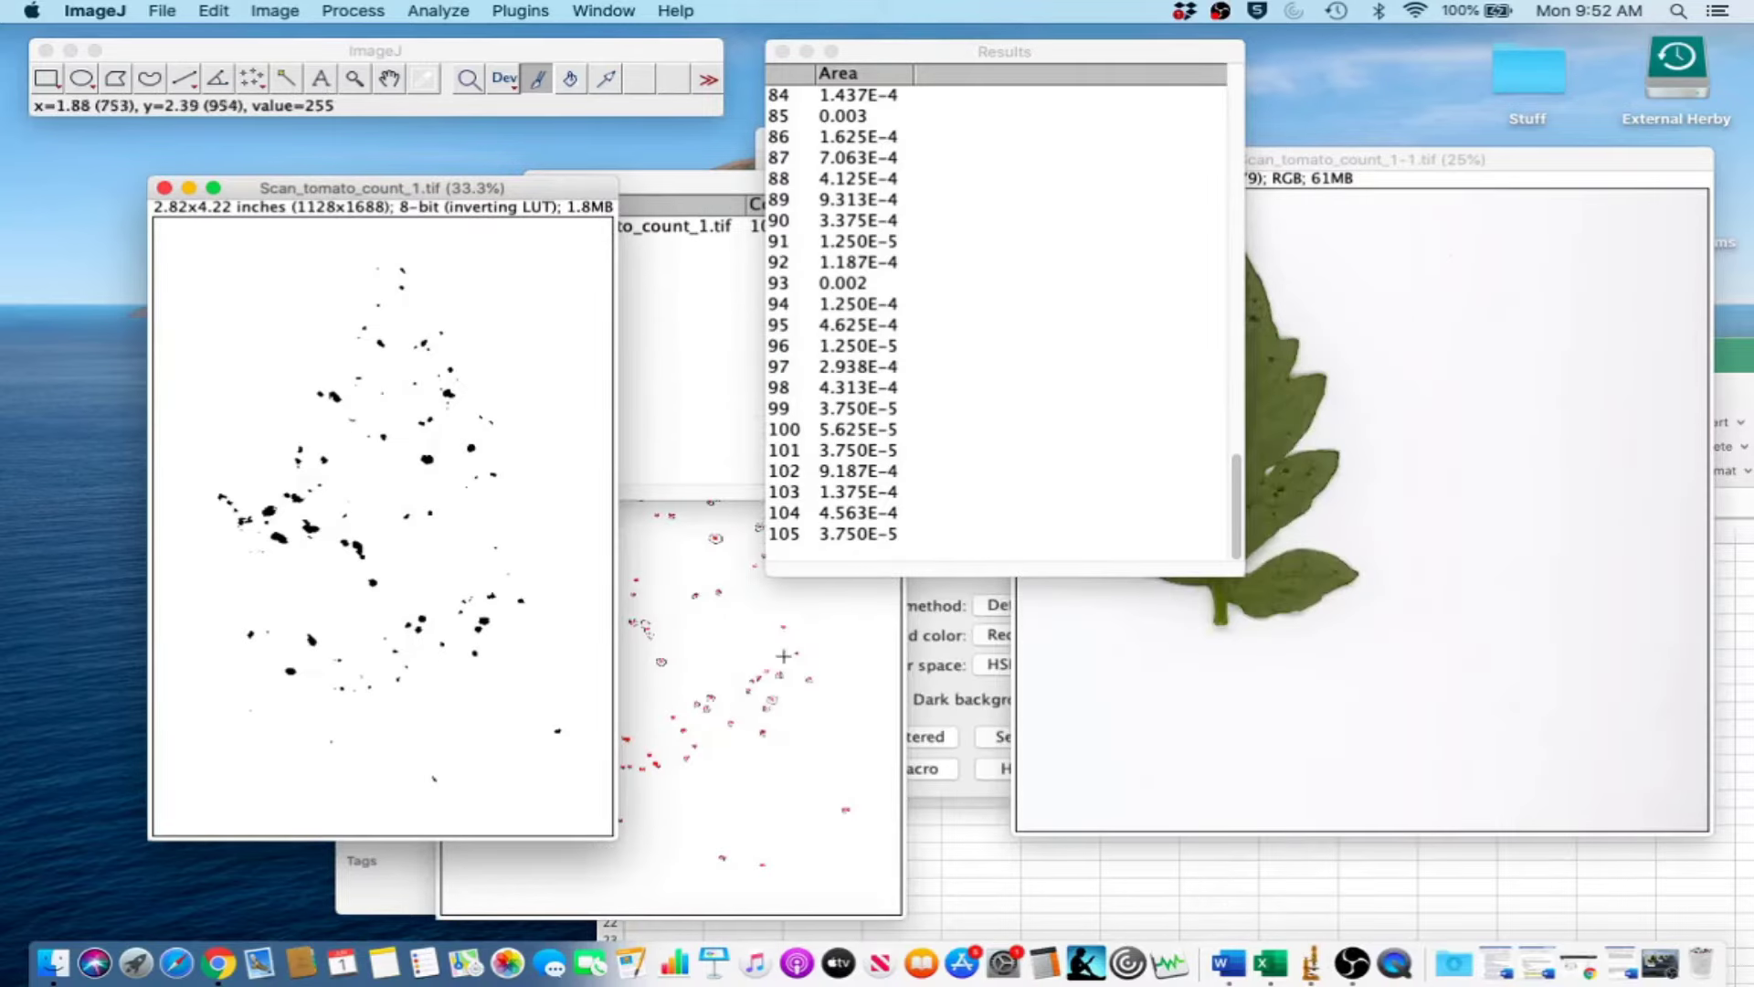
left_click(895, 722)
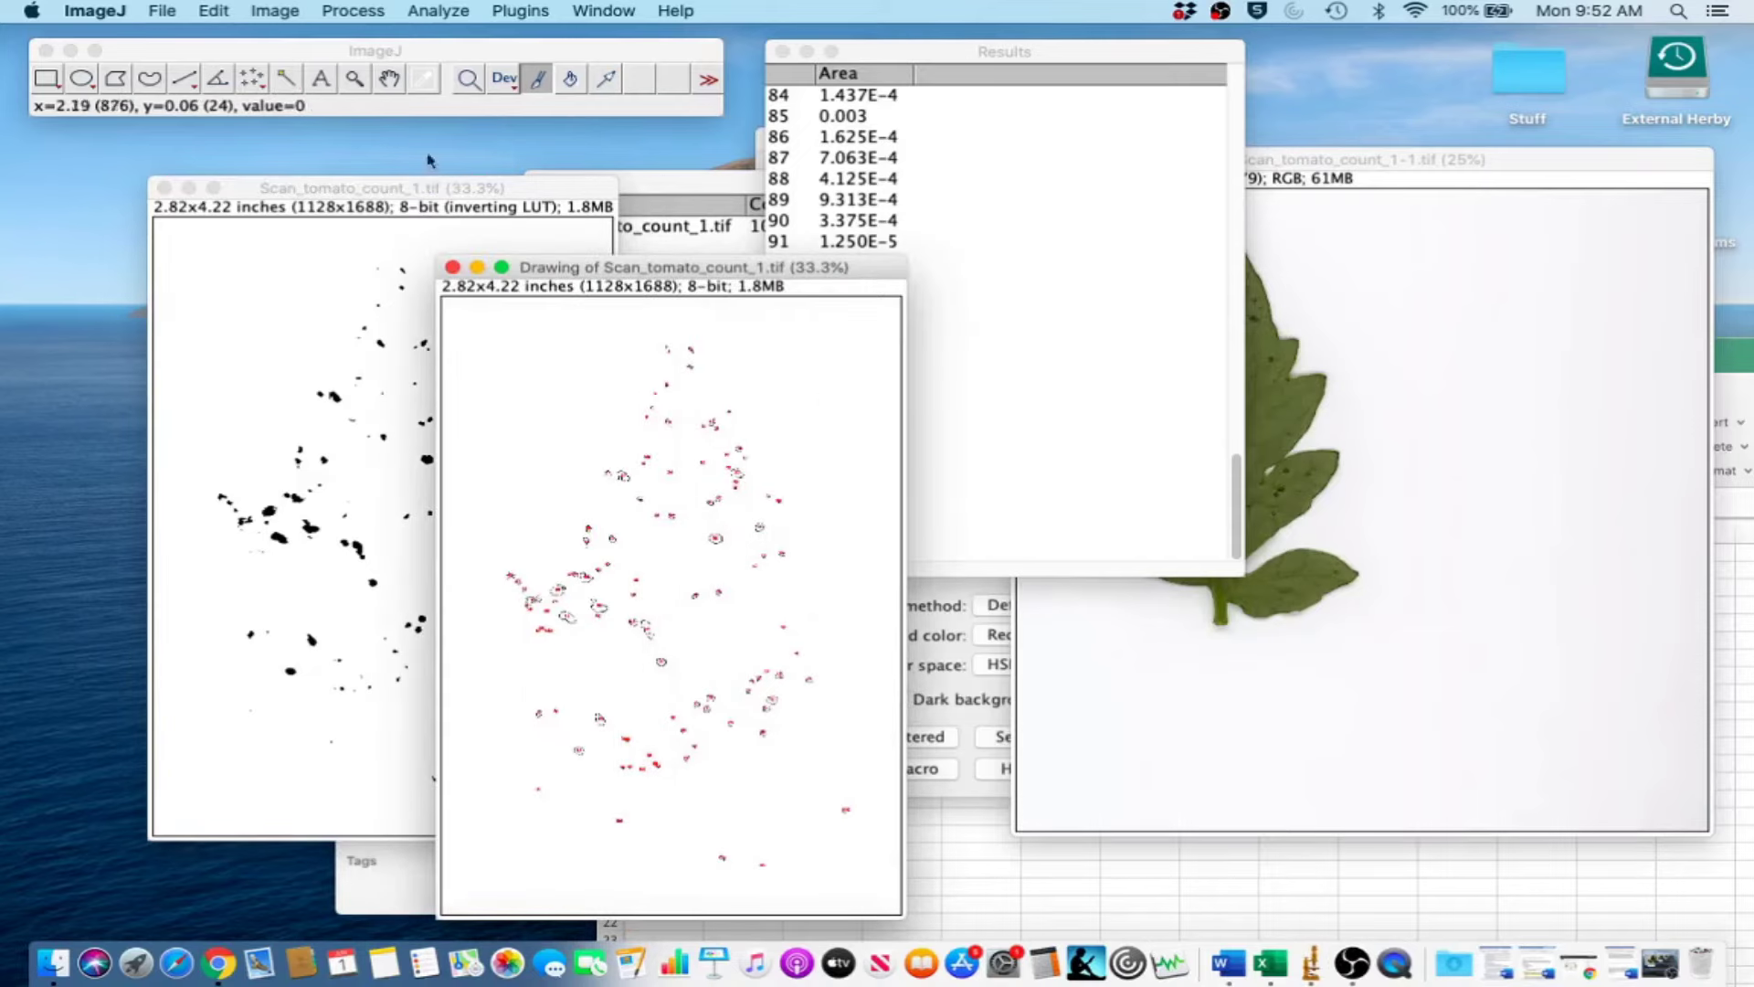
left_click(162, 10)
mouse_move(262, 275)
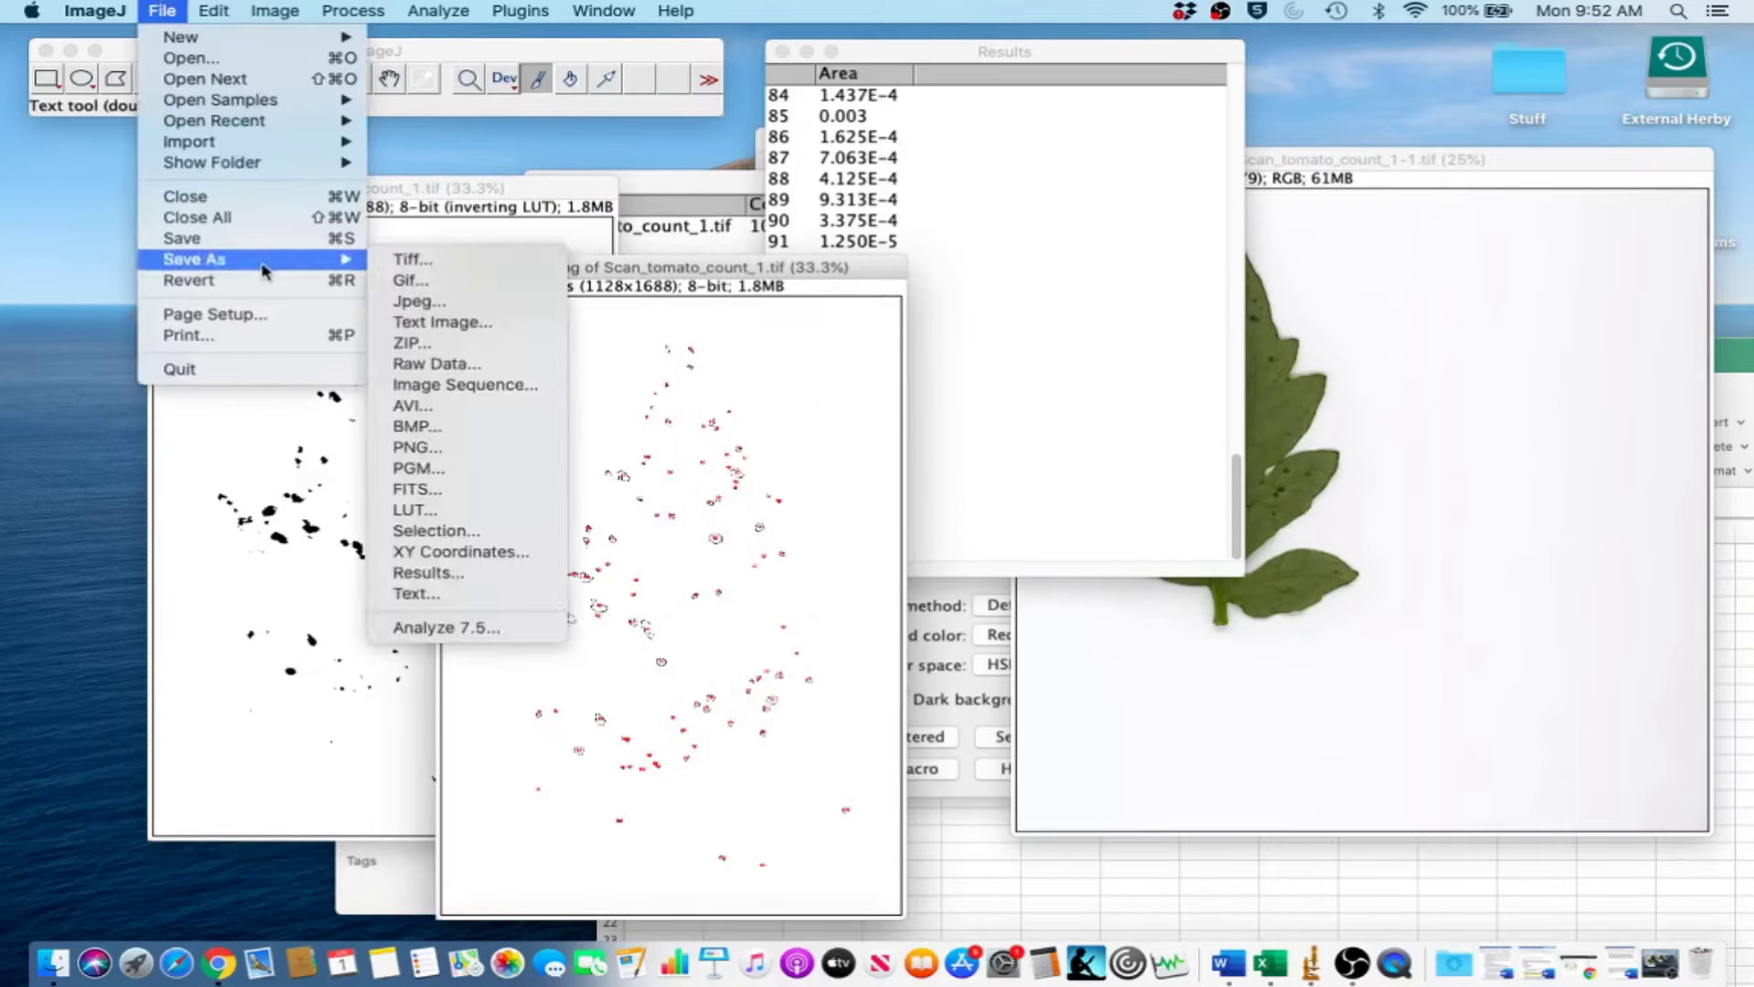
left_click(383, 263)
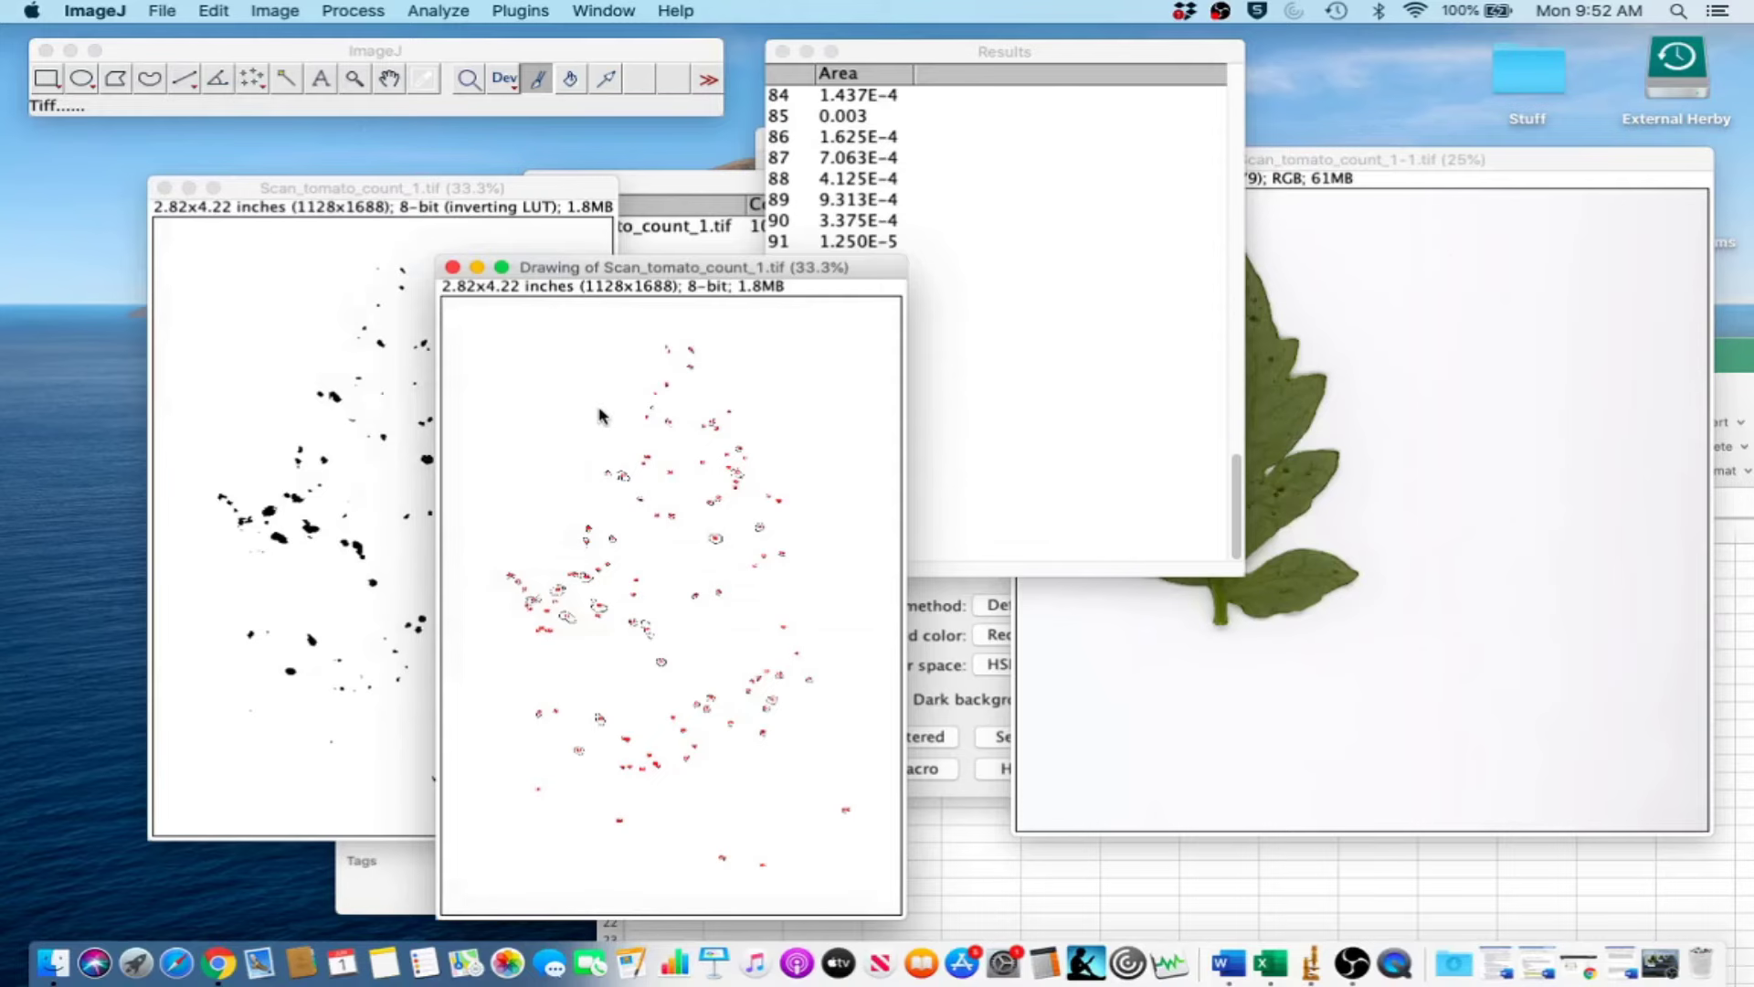
left_click(839, 180)
left_click_drag(849, 180, 734, 187)
key("BackSpace")
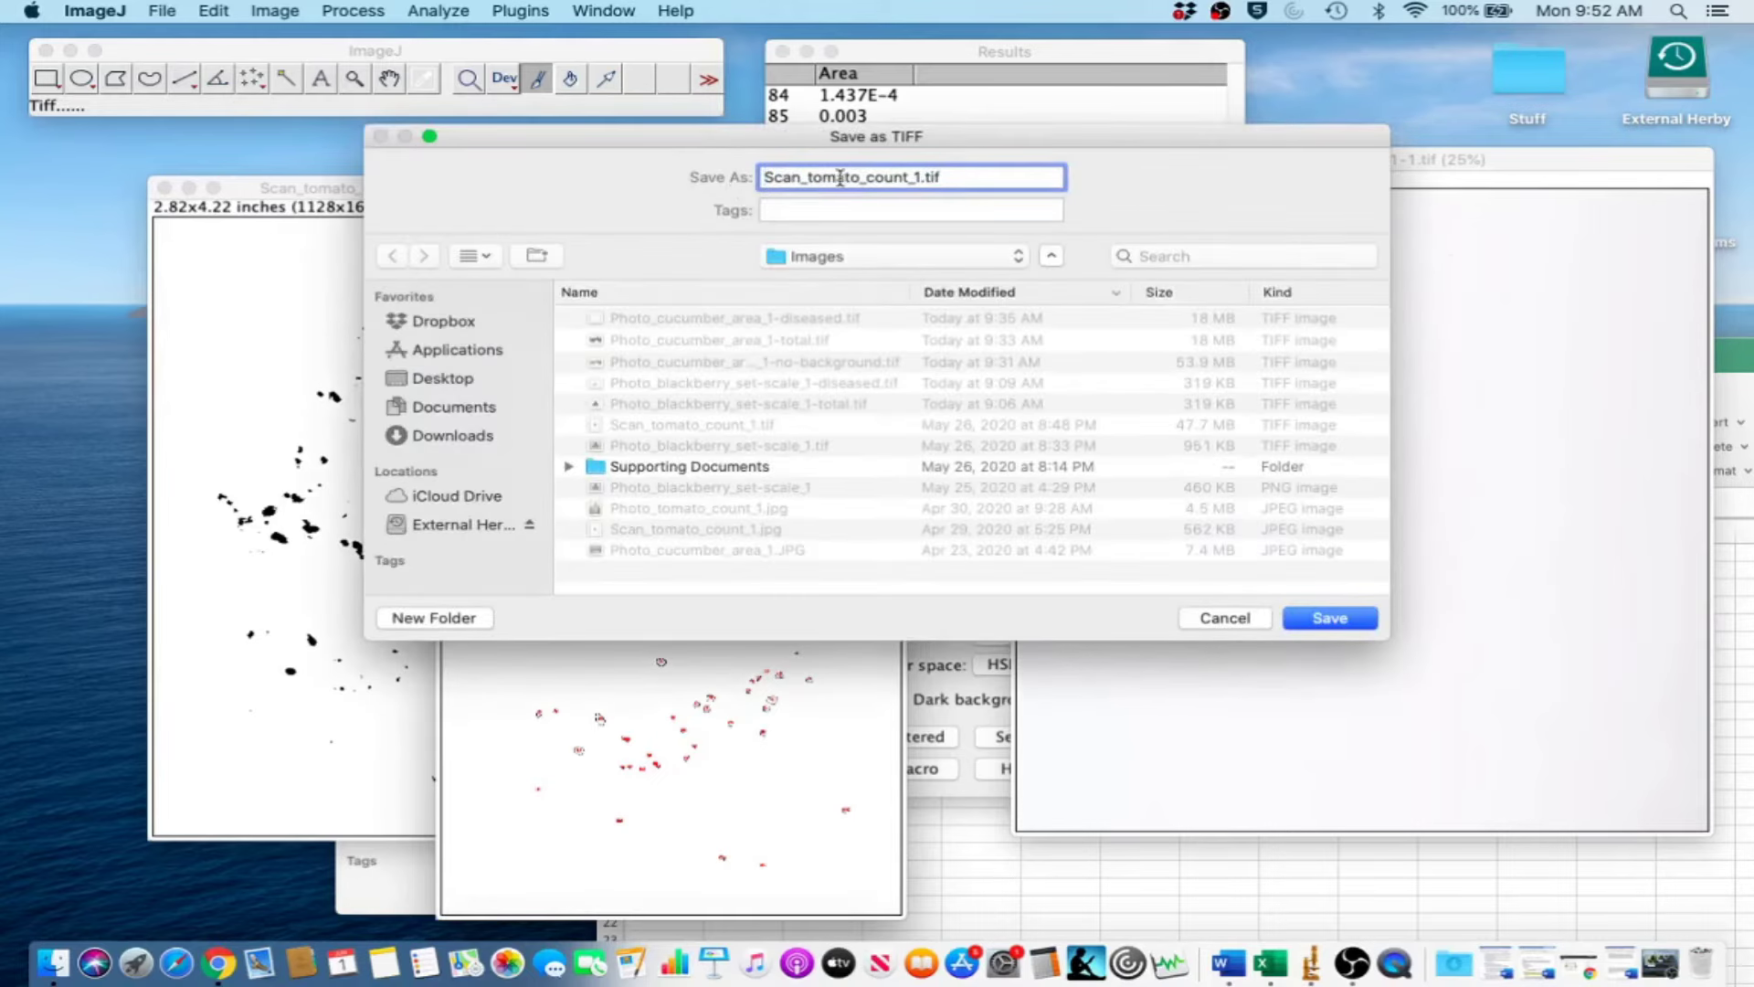
left_click(920, 177)
type("-drawing")
left_click(1334, 622)
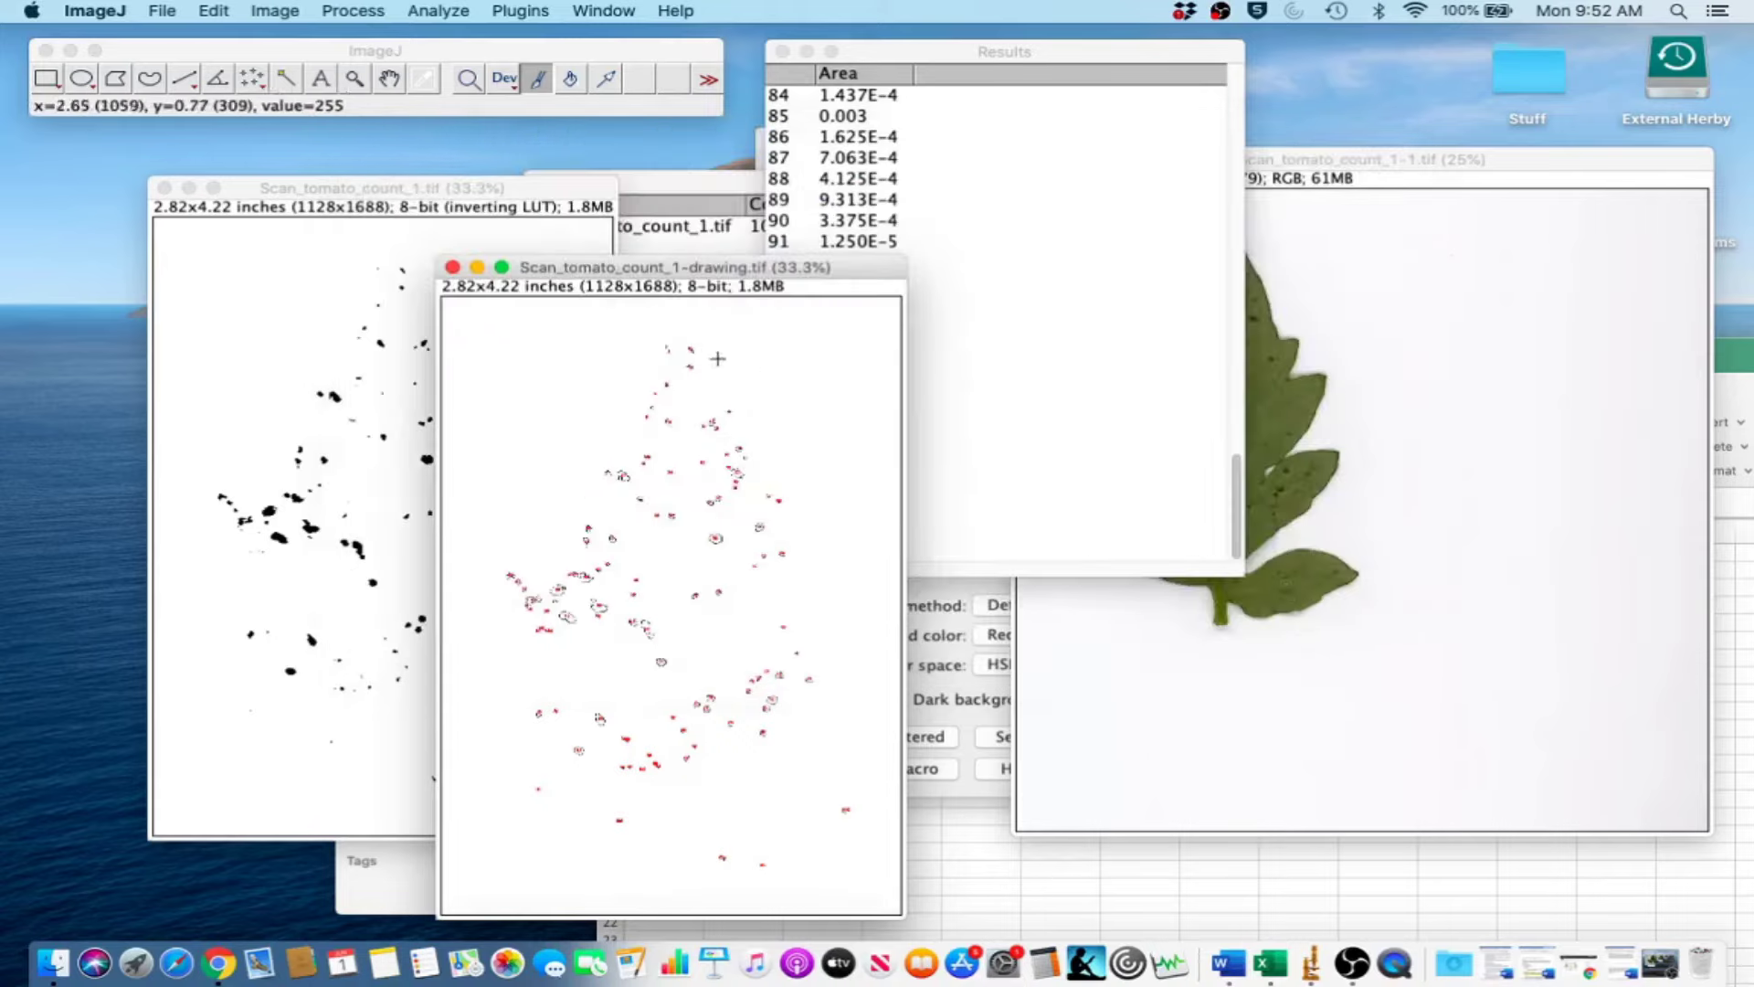
left_click(452, 268)
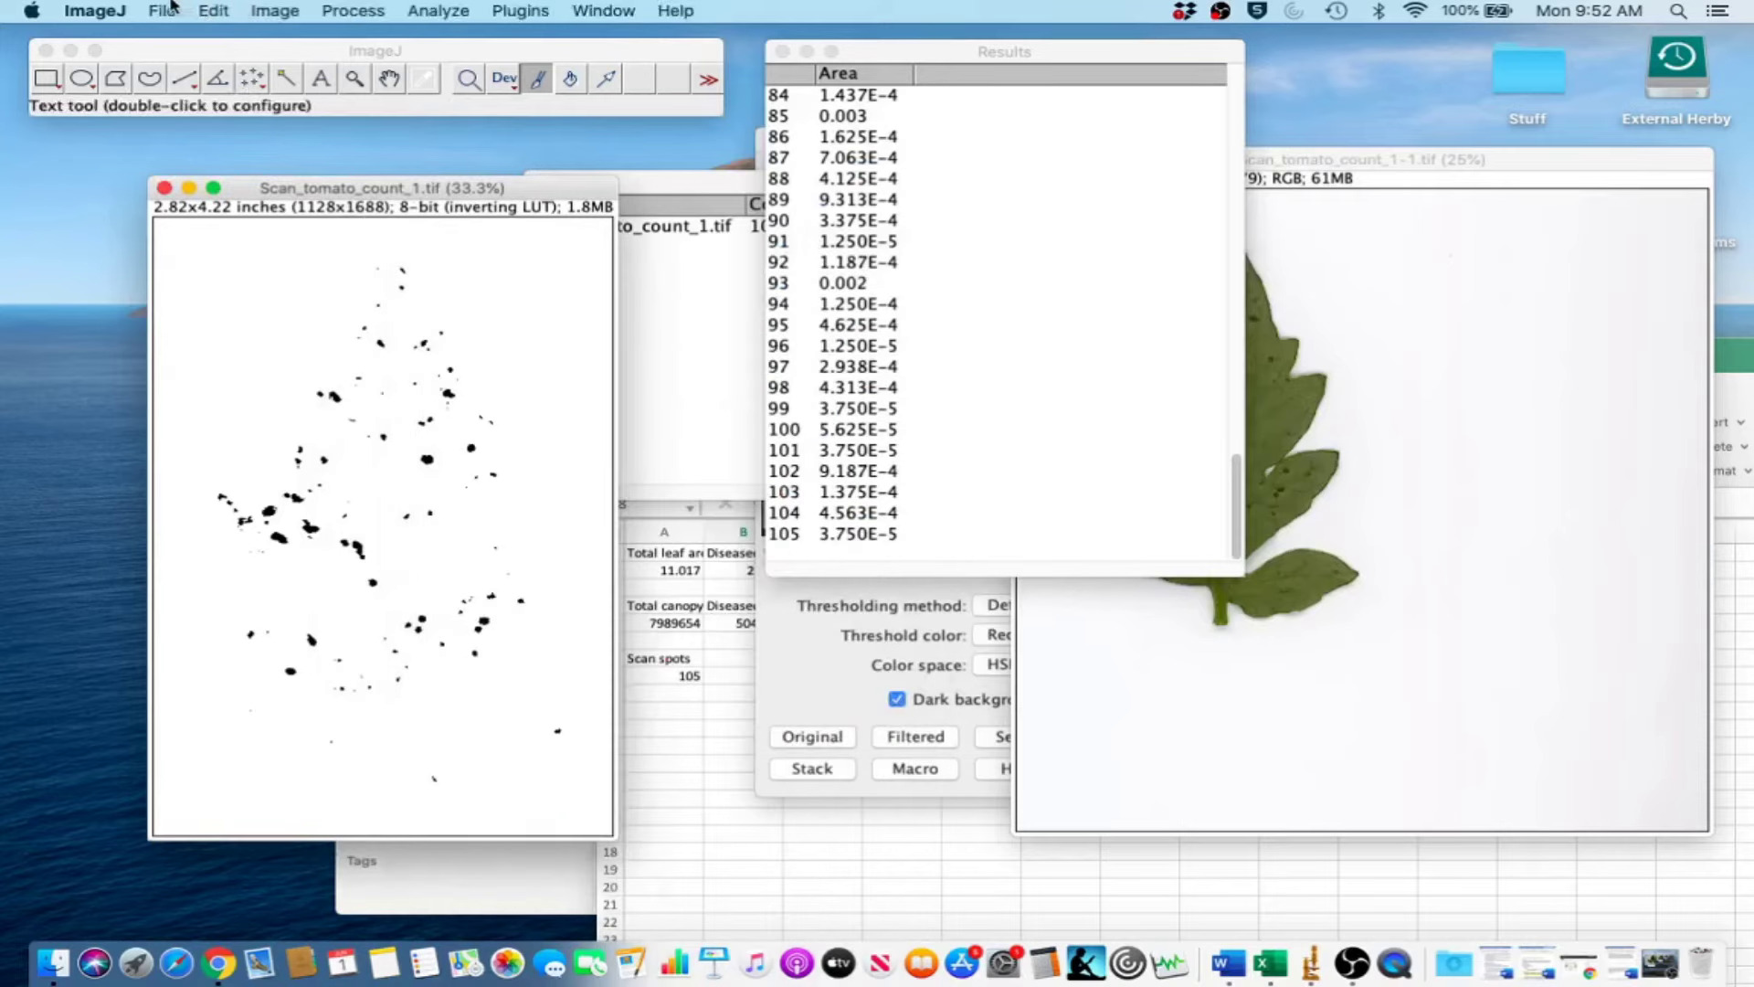
Save the lesion mask as the TIFF Scan_tomato_count_1-scan.tif in the Images folder.
left_click(165, 10)
mouse_move(252, 265)
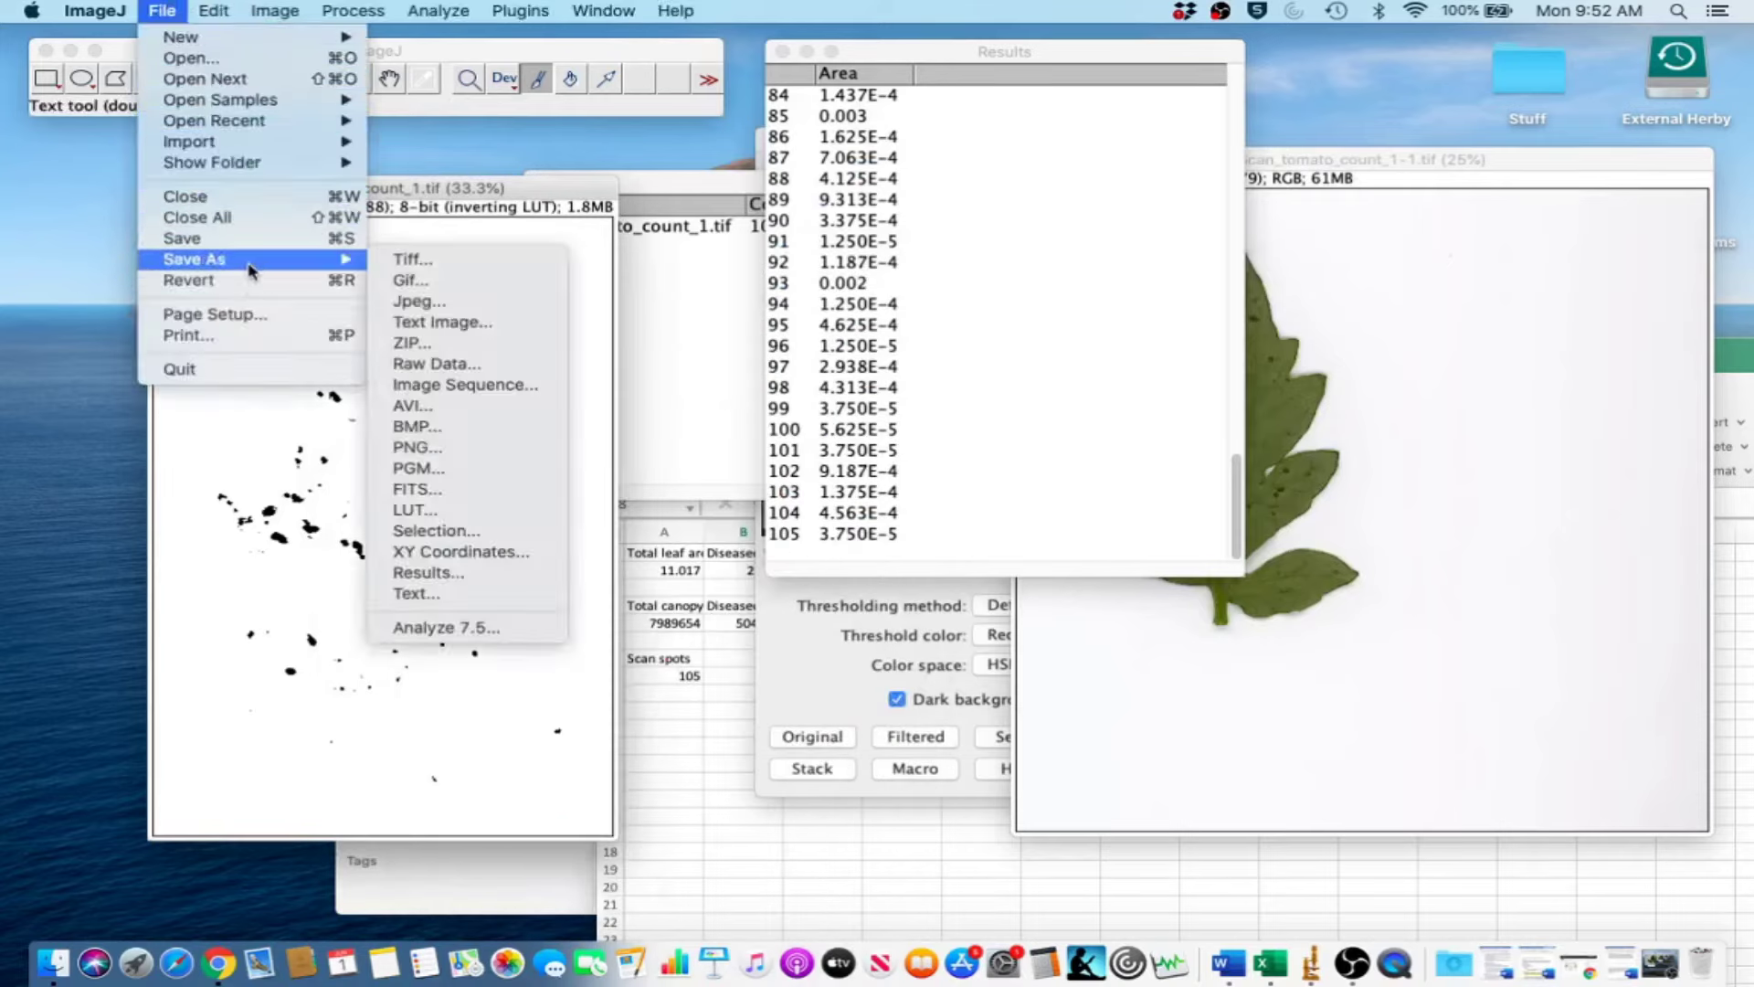
left_click(413, 262)
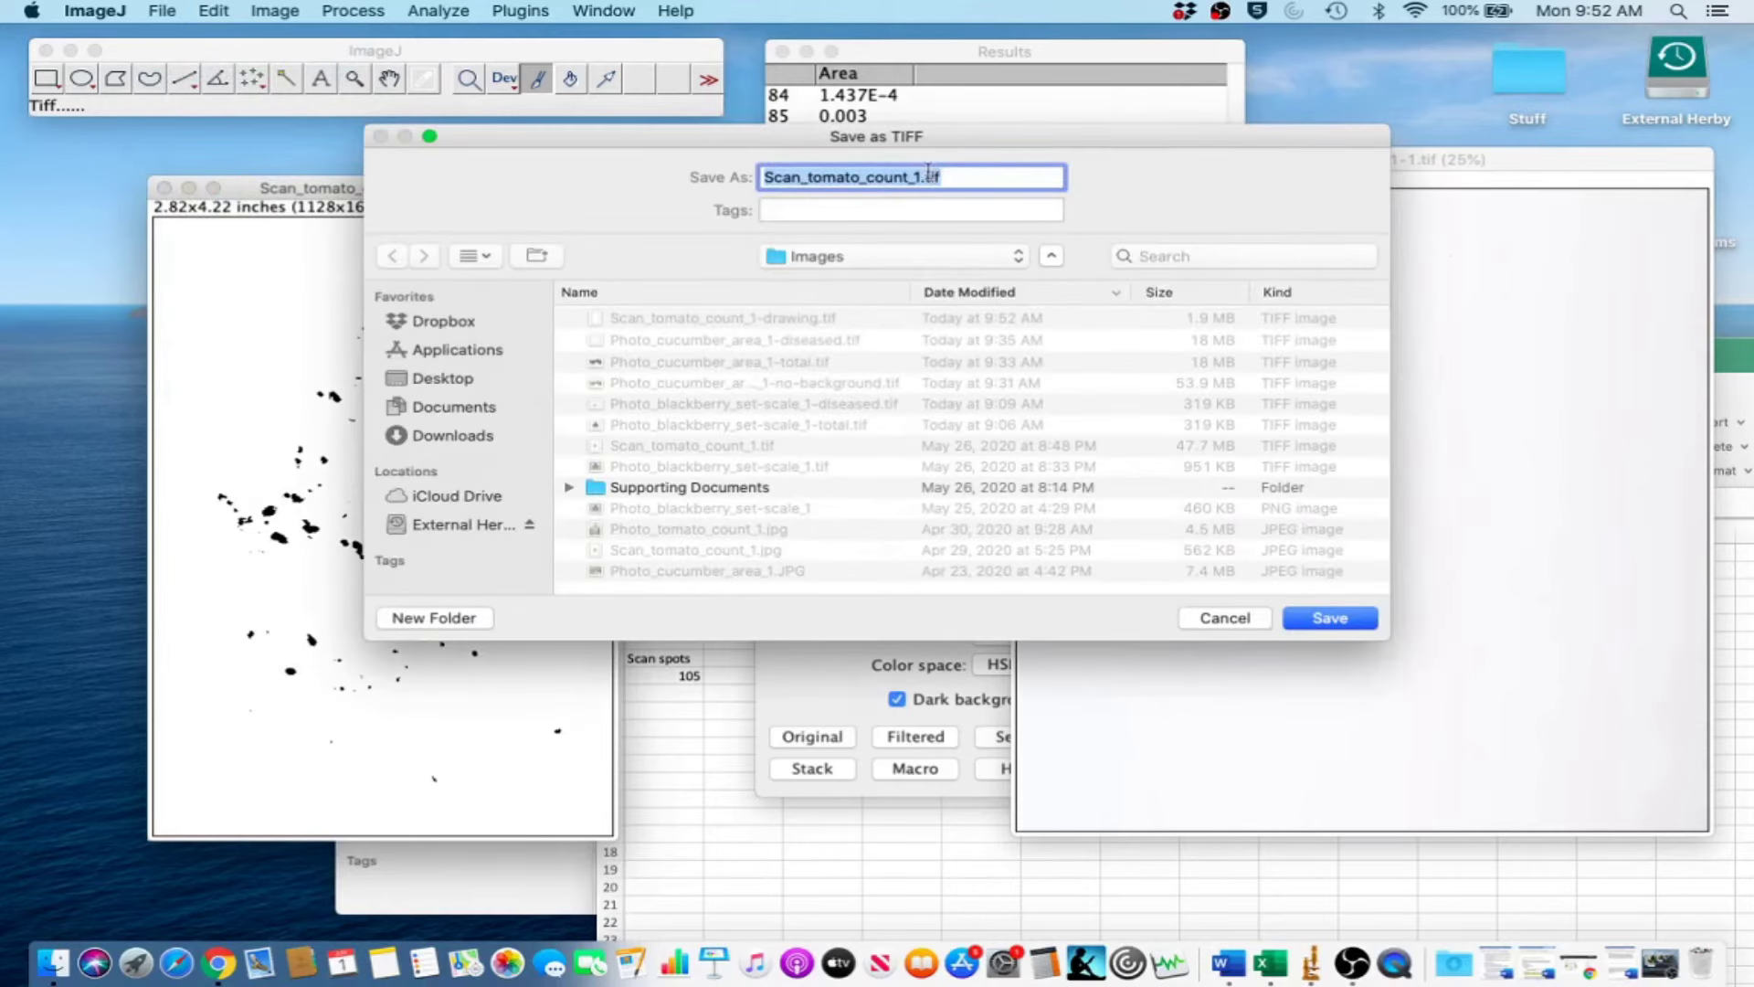
left_click(922, 175)
type("-")
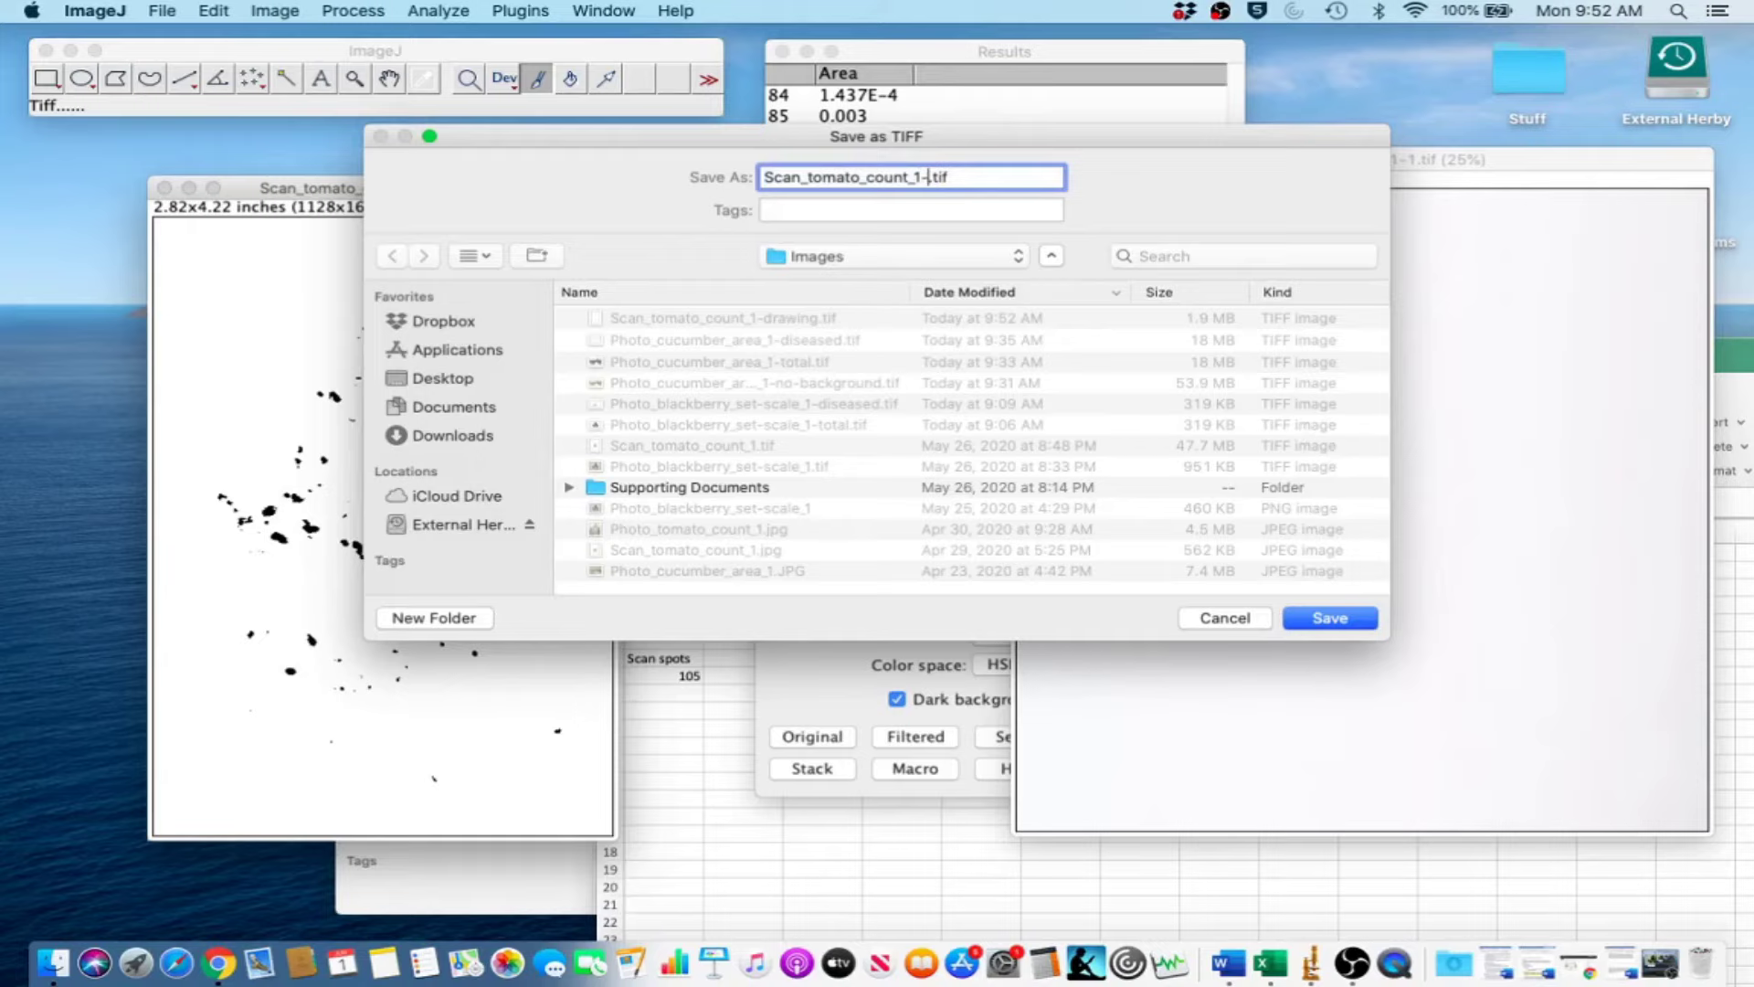
type("scan")
left_click(1331, 619)
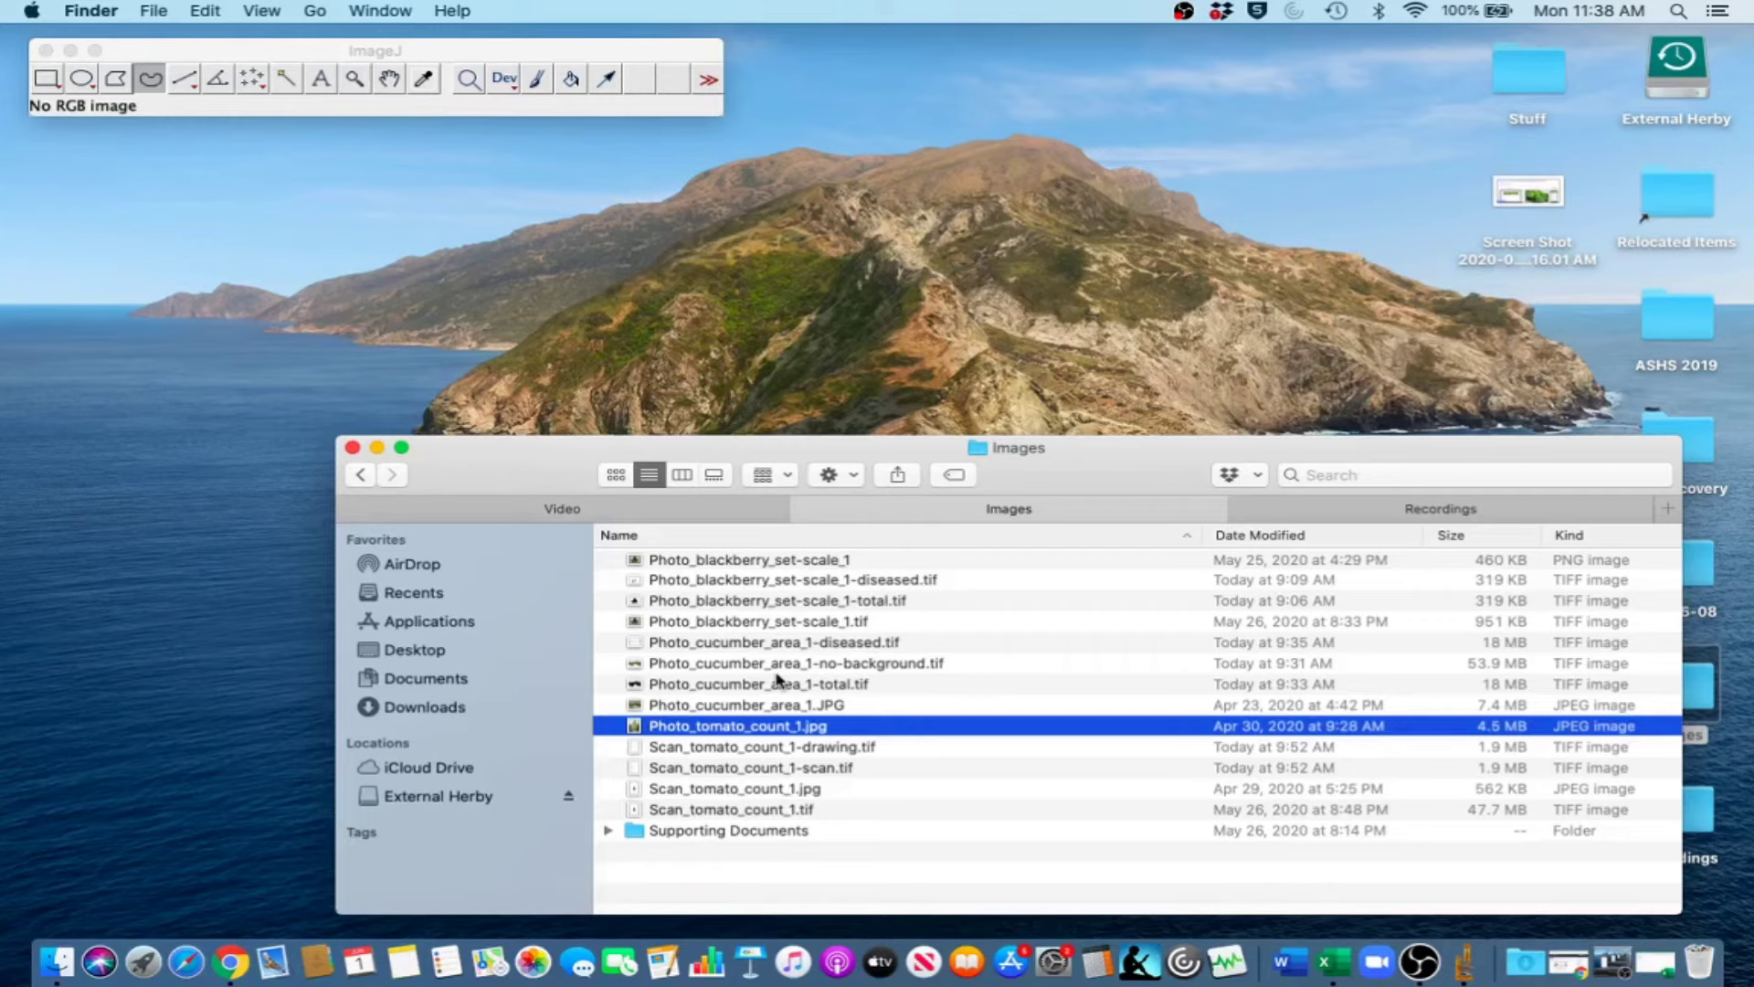
Open Photo_tomato_count_1.jpg in ImageJ and clear everything outside a freehand selection traced just inside the leaf's margin.
left_click_drag(738, 731, 482, 102)
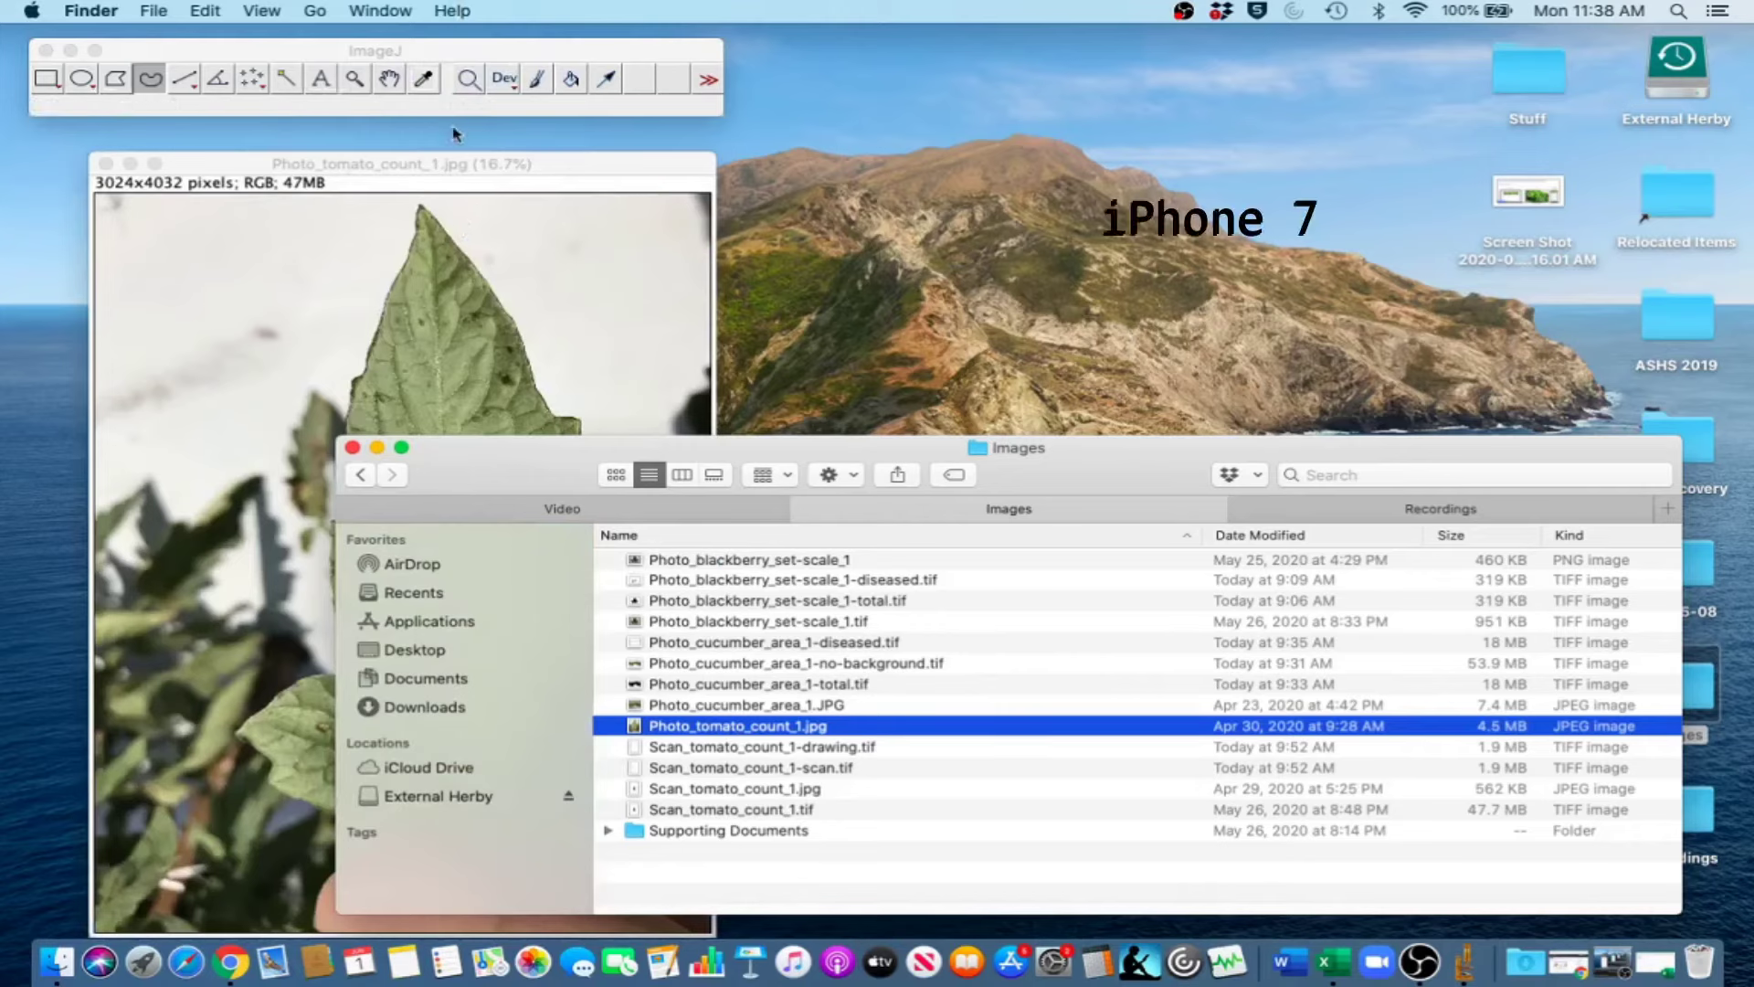
left_click(457, 245)
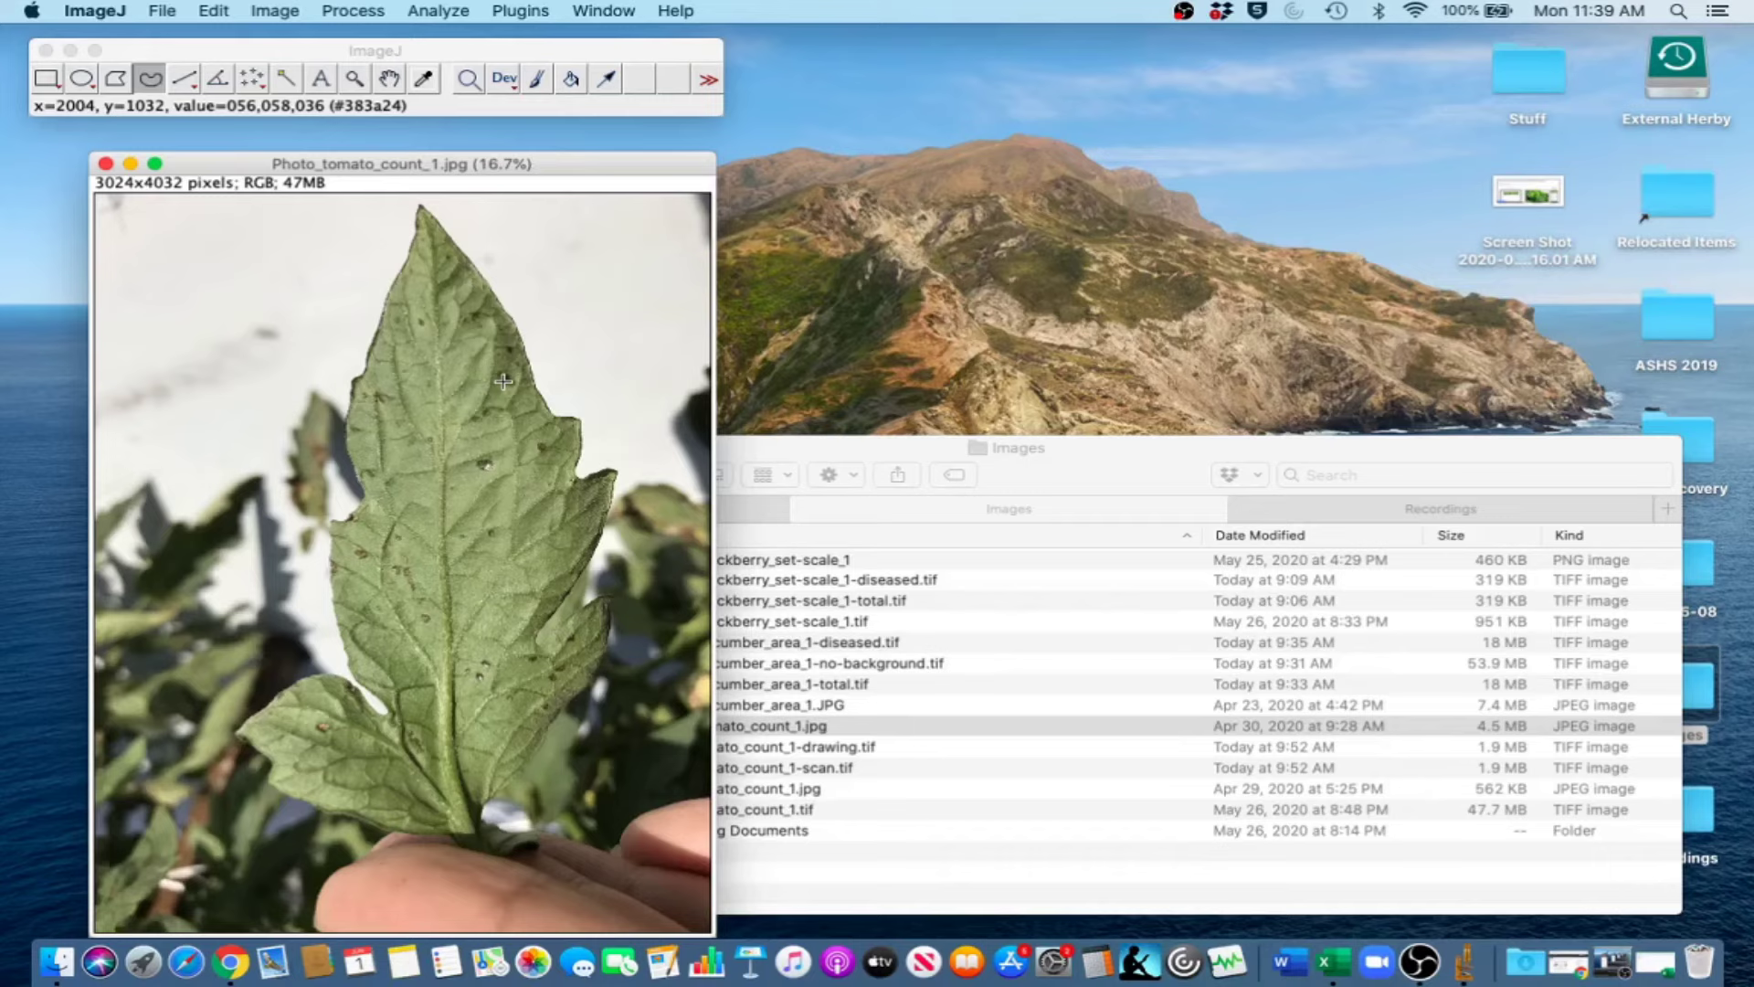
left_click(149, 79)
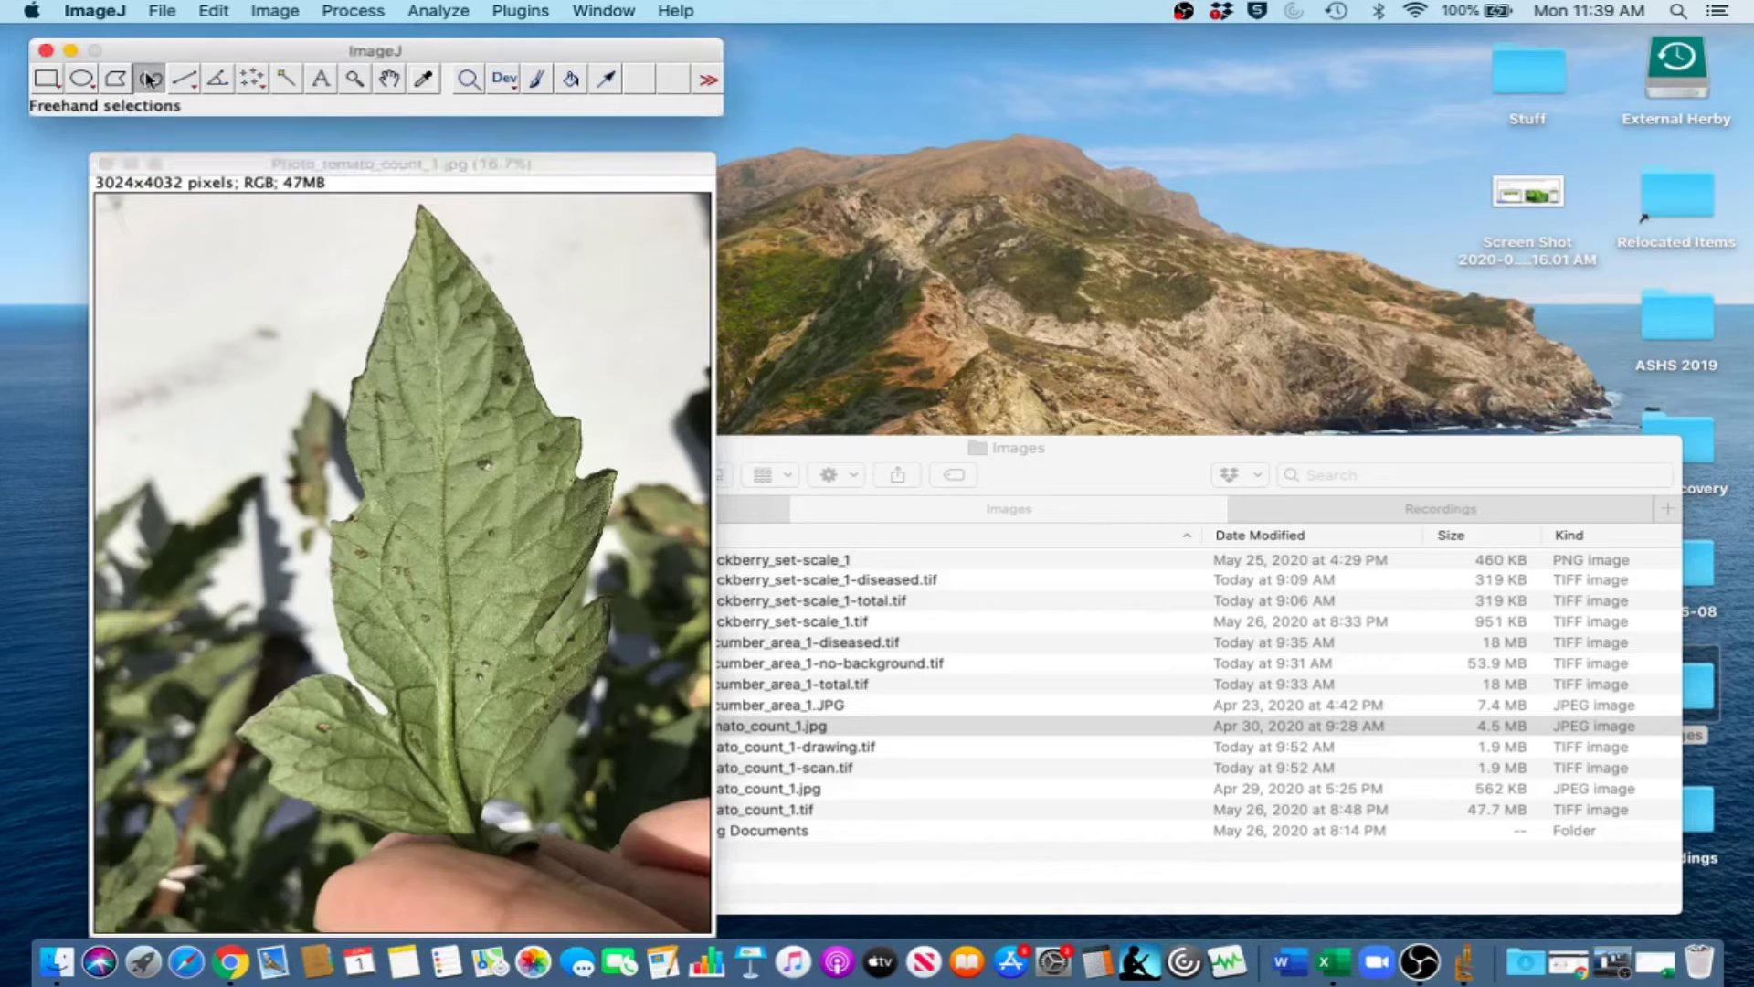
left_click(426, 168)
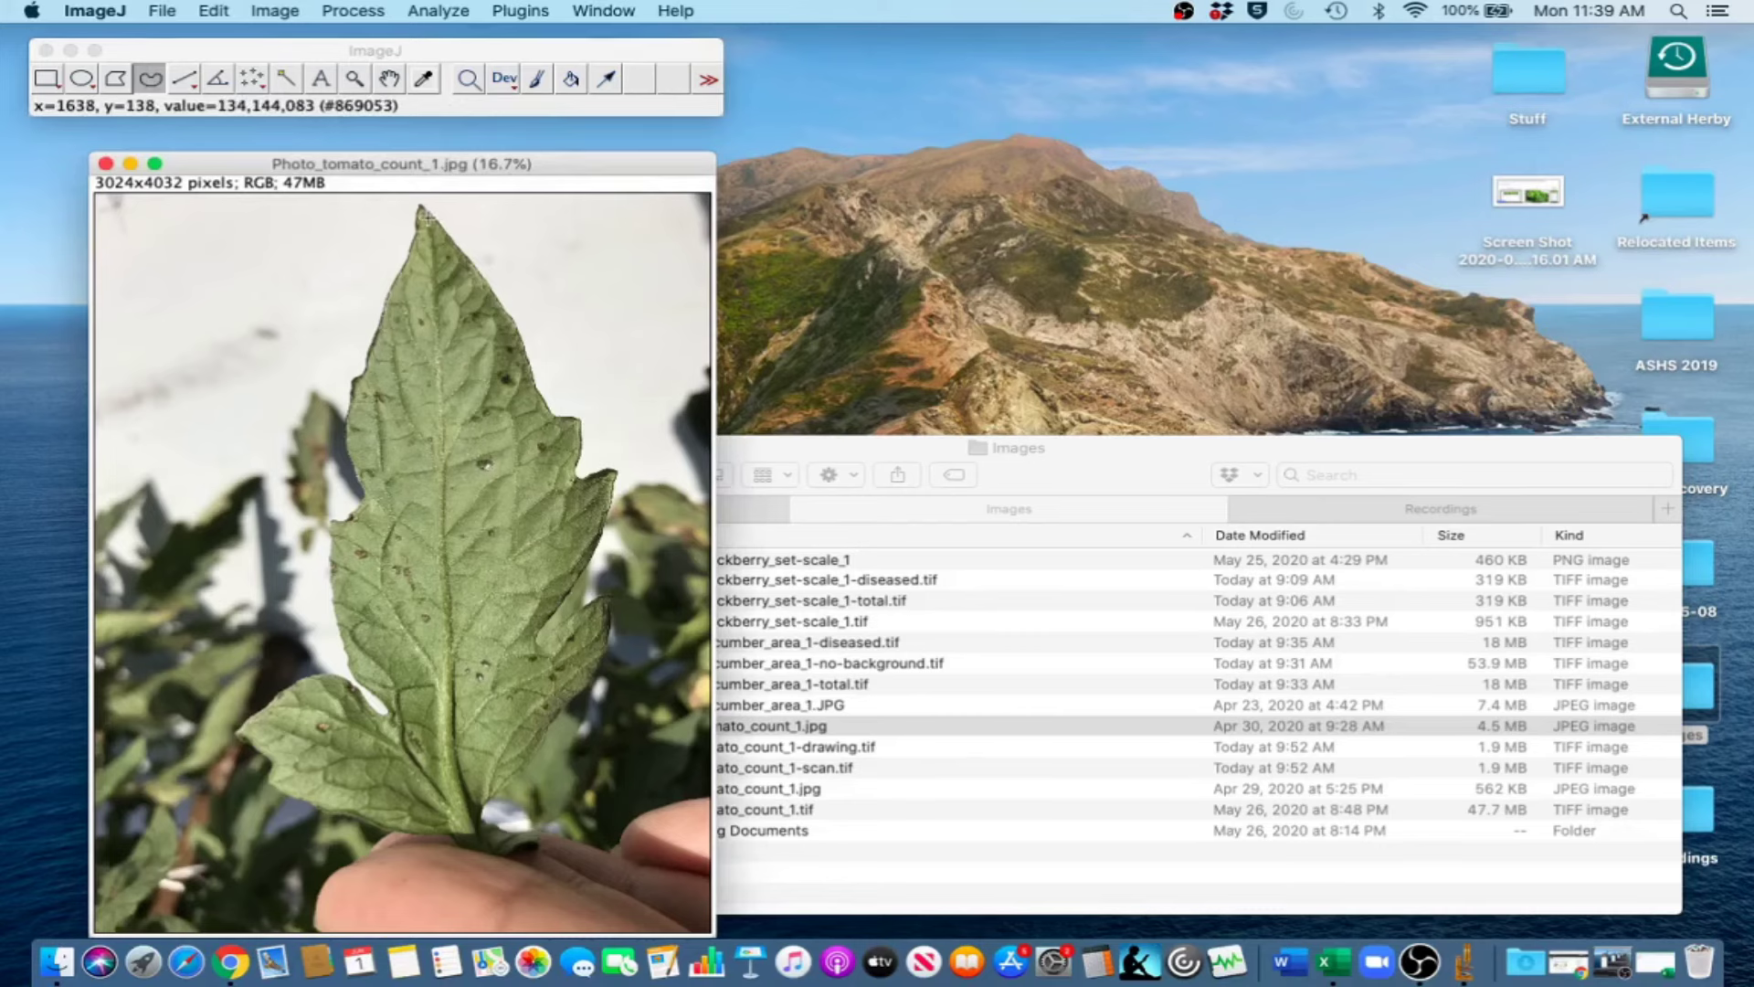
mouse_move(422, 214)
left_mouse_down()
mouse_move(499, 311)
mouse_move(604, 510)
mouse_move(530, 633)
mouse_move(607, 637)
mouse_move(439, 809)
left_mouse_up()
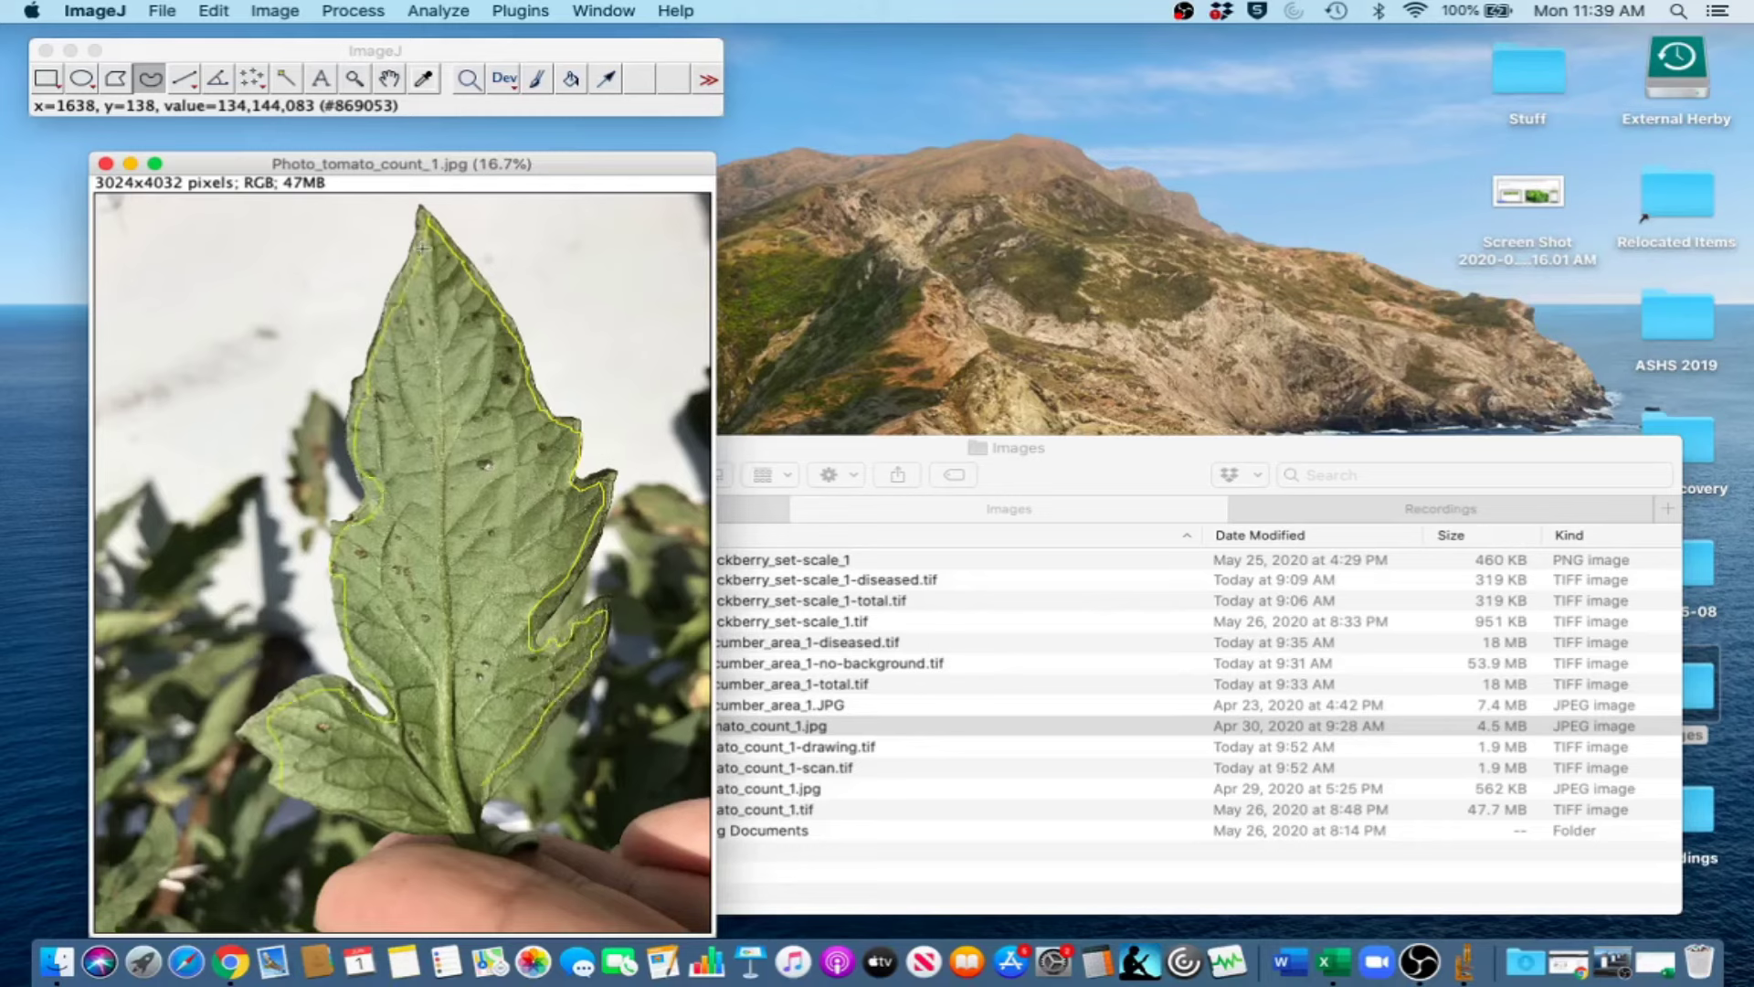
left_click(217, 9)
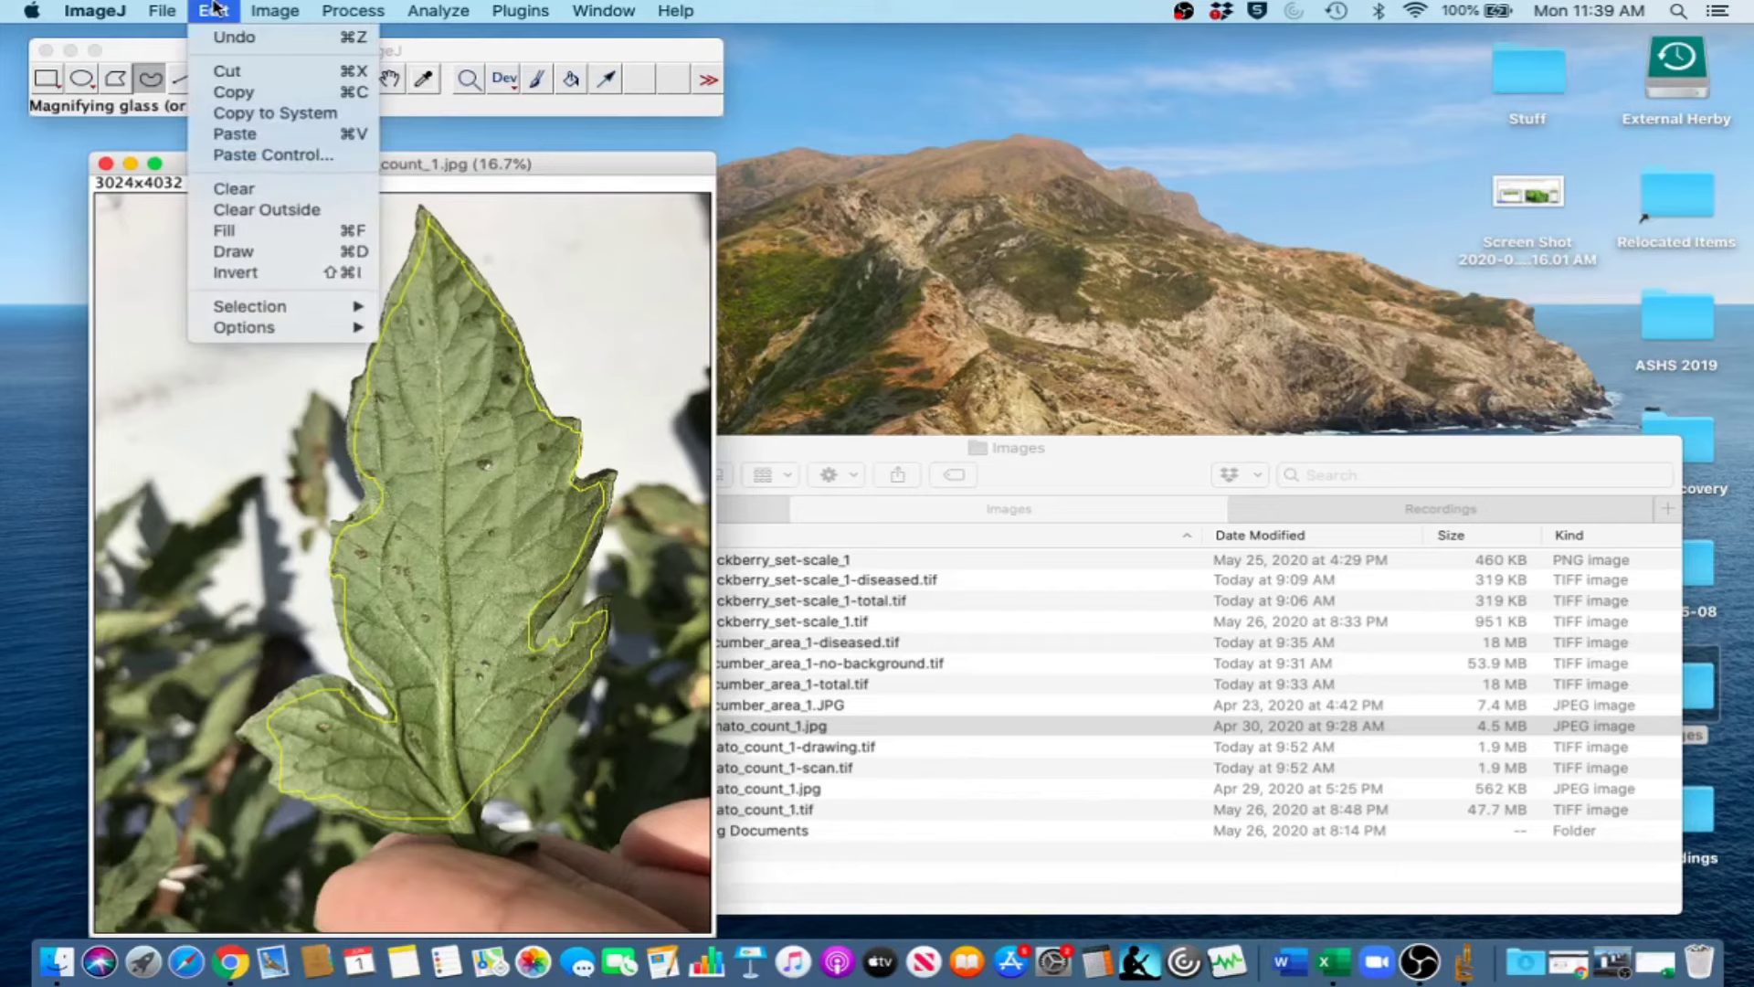
left_click(256, 217)
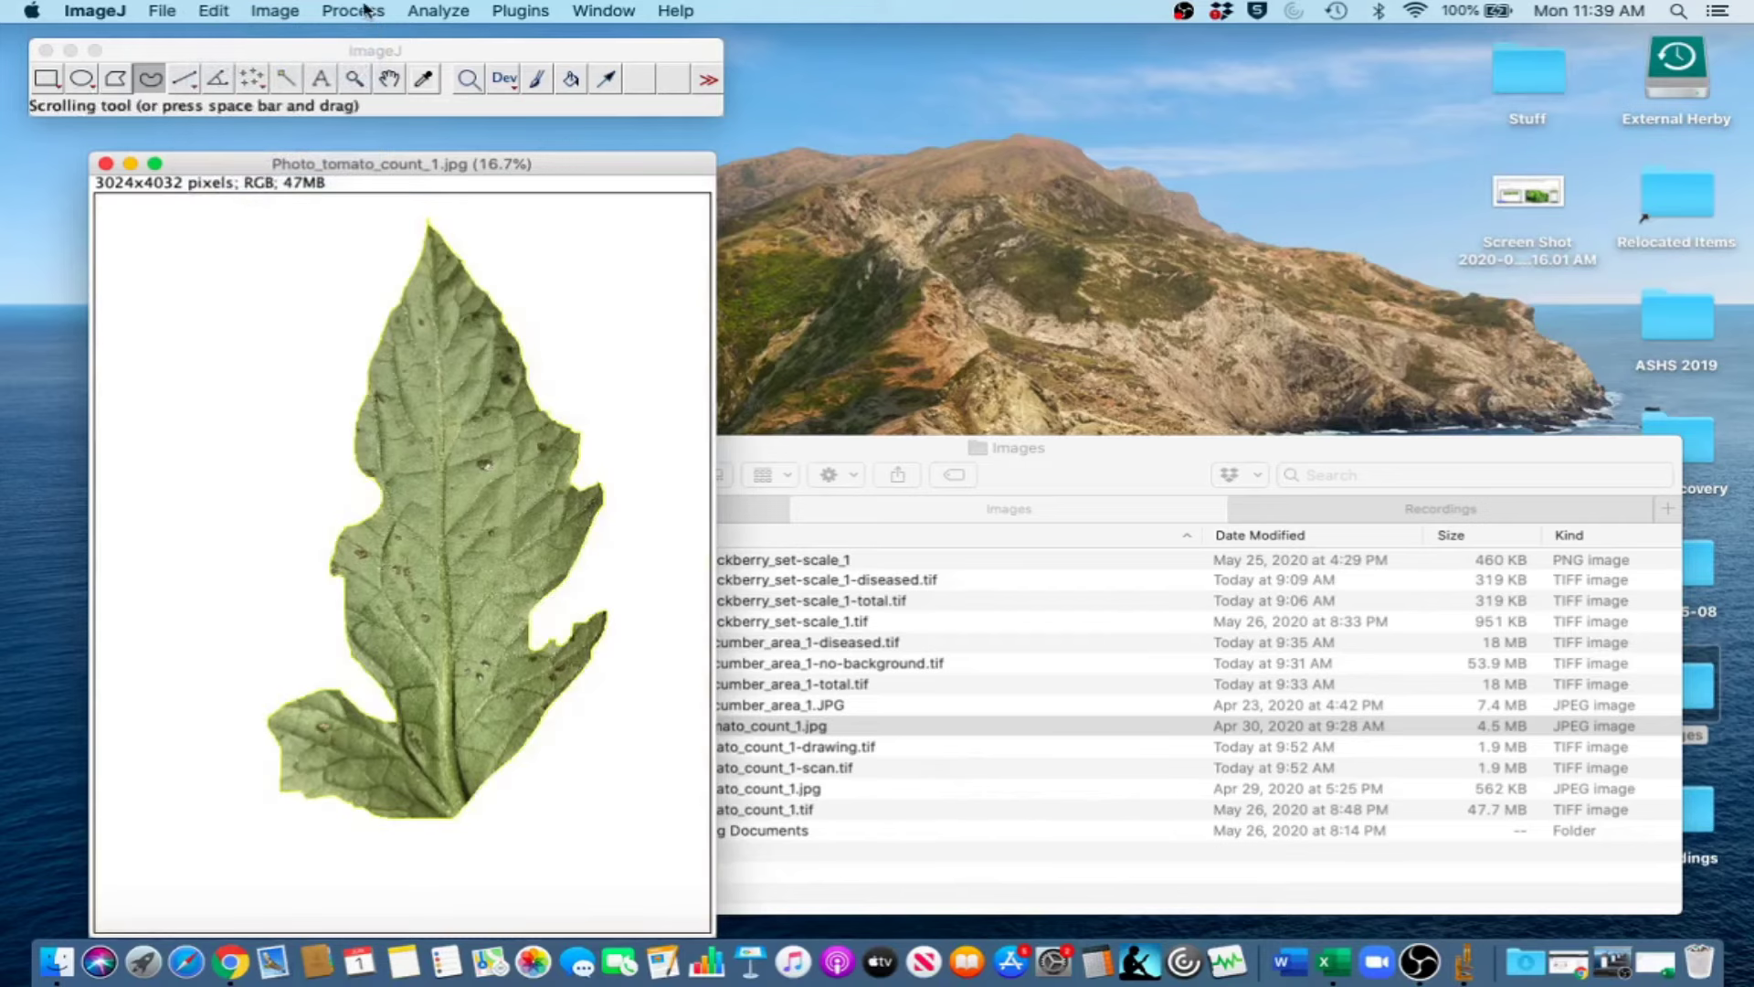
Apply a Color Threshold to the leaf photo with hue 0-47 and brightness 0-254 so that only the lesions are highlighted.
left_click(274, 10)
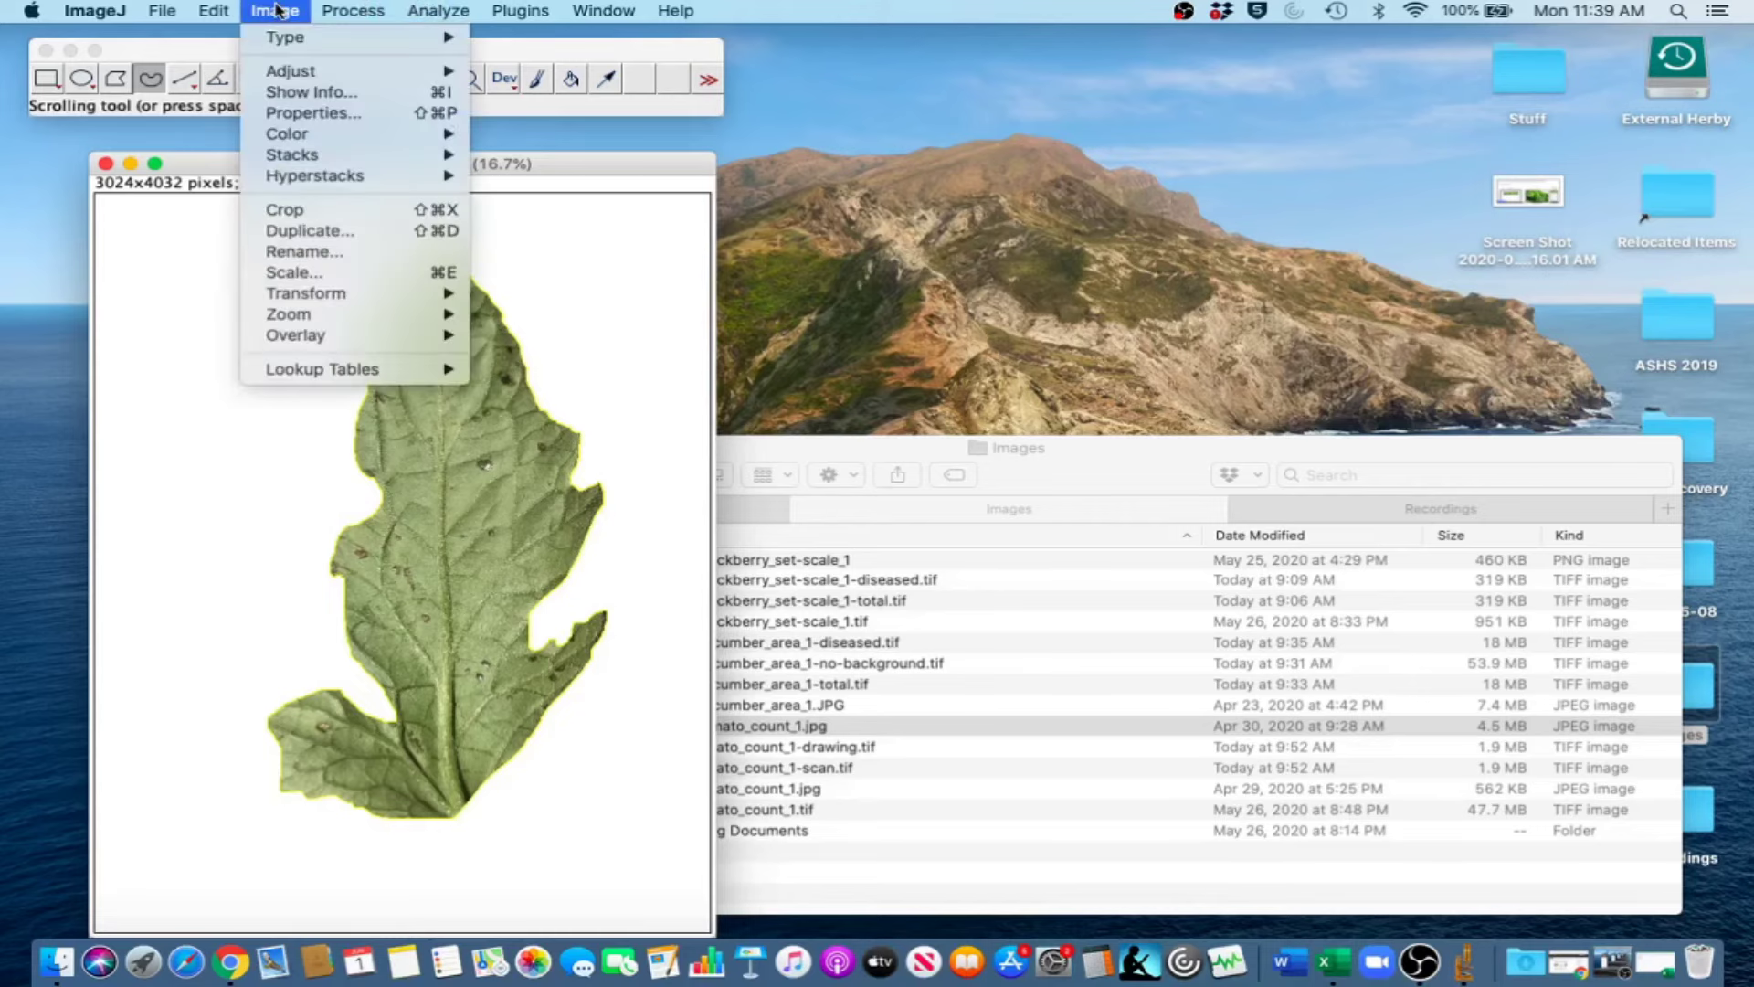
mouse_move(292, 73)
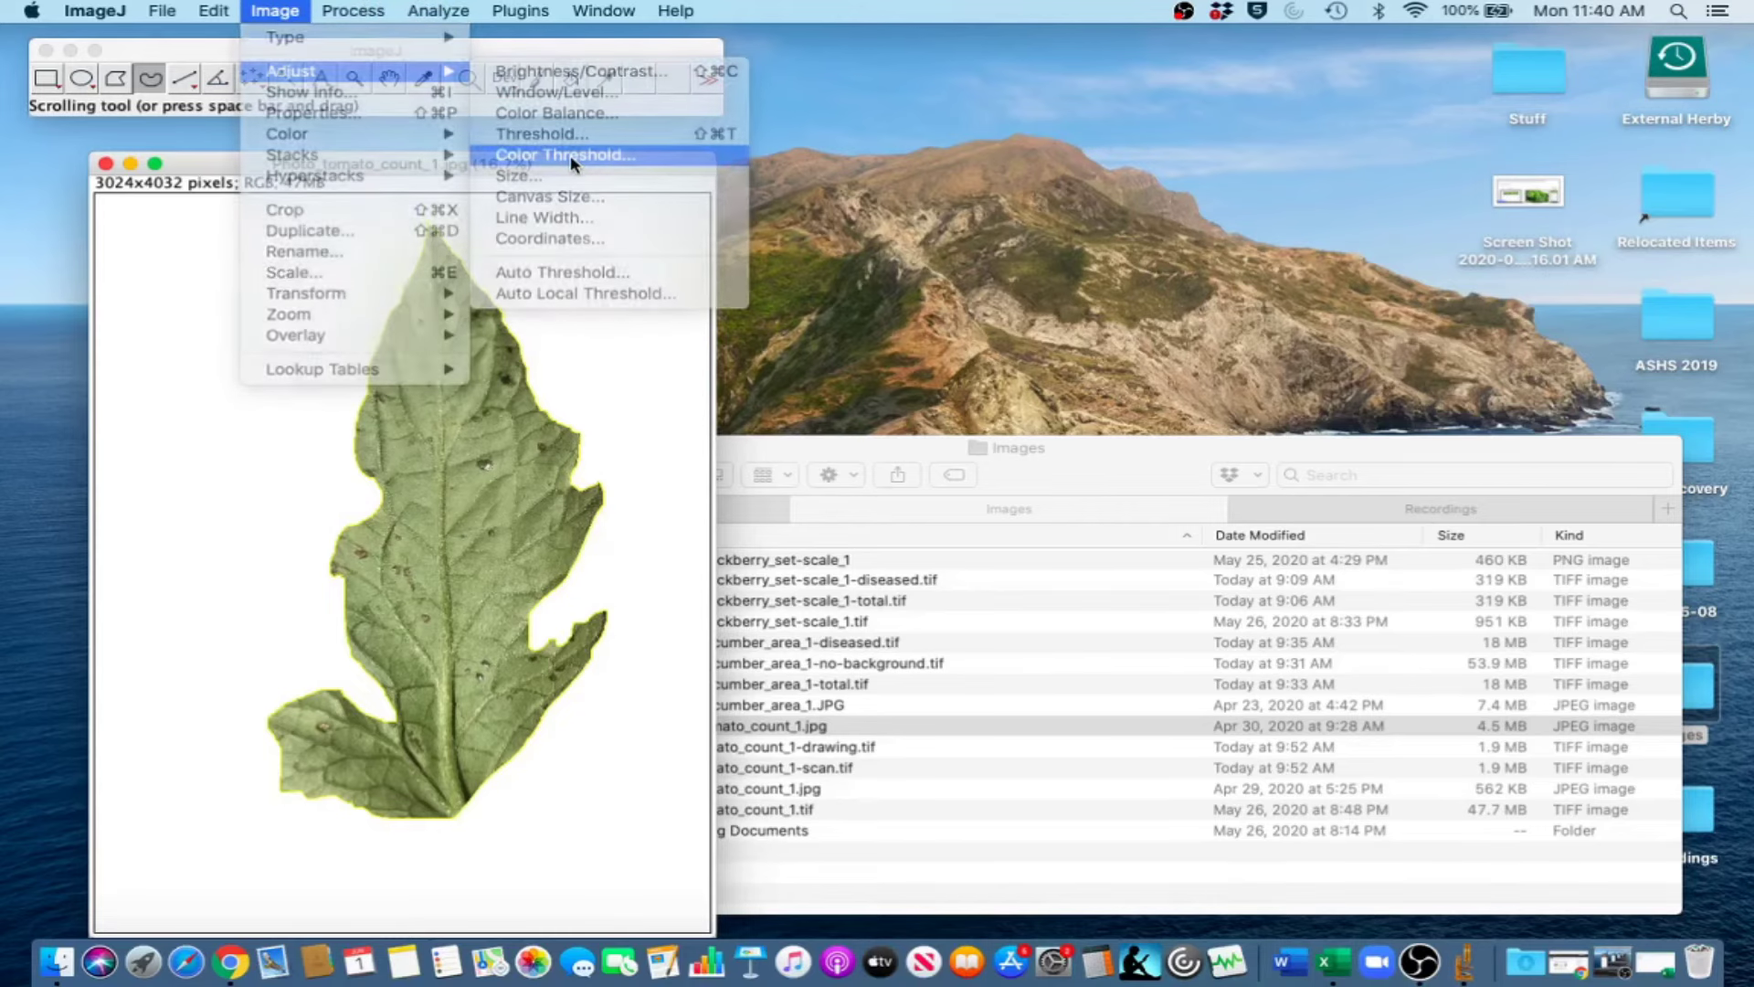
left_click(573, 157)
left_click_drag(791, 100, 952, 106)
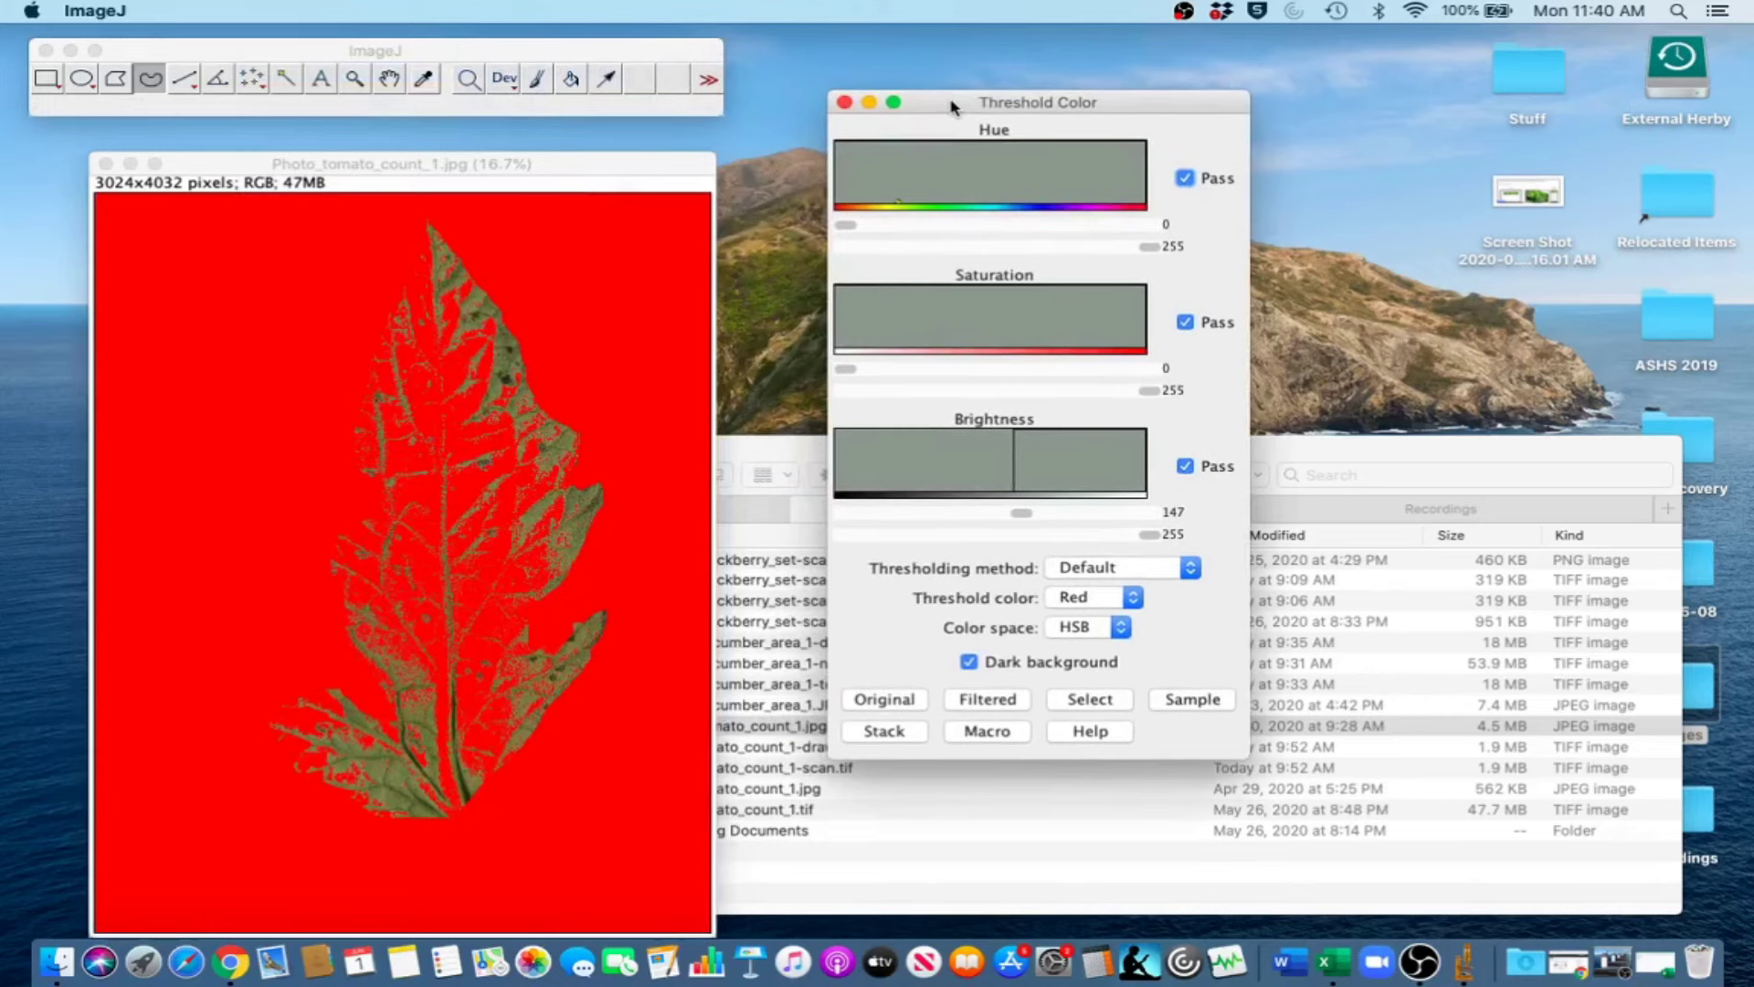
mouse_move(1150, 248)
left_mouse_down()
mouse_move(895, 254)
mouse_move(911, 255)
left_mouse_up()
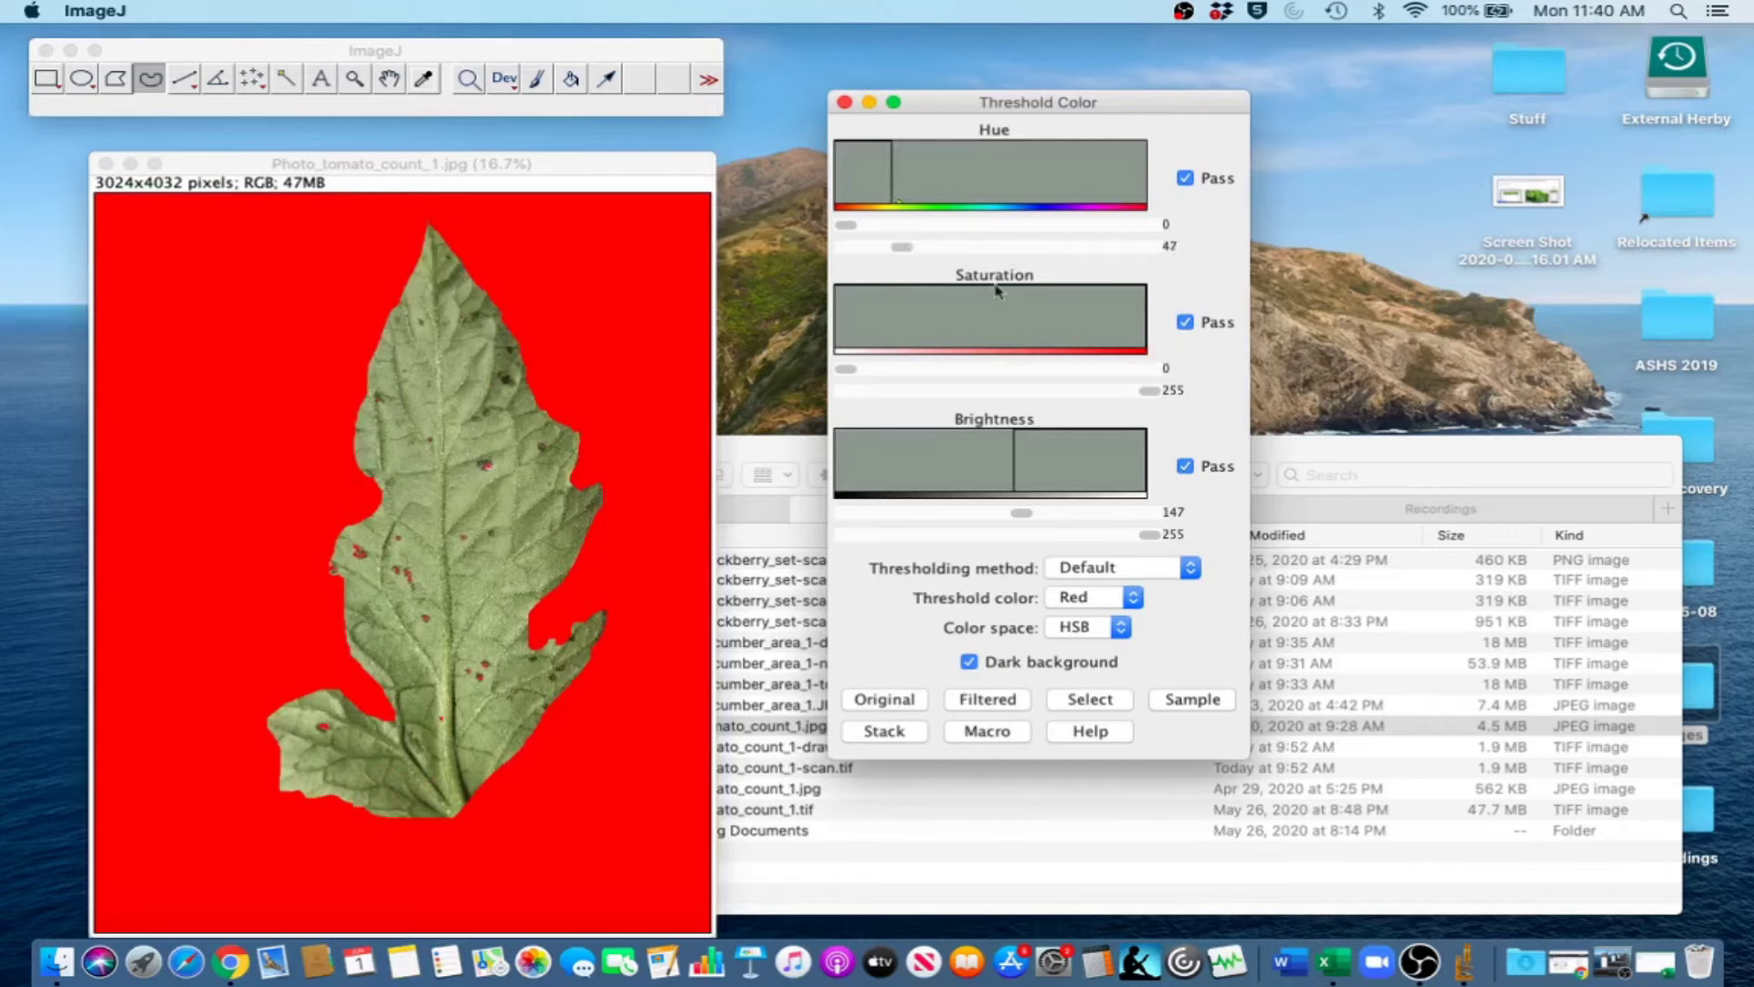
left_click_drag(1020, 515, 826, 505)
left_click_drag(1149, 533, 1147, 536)
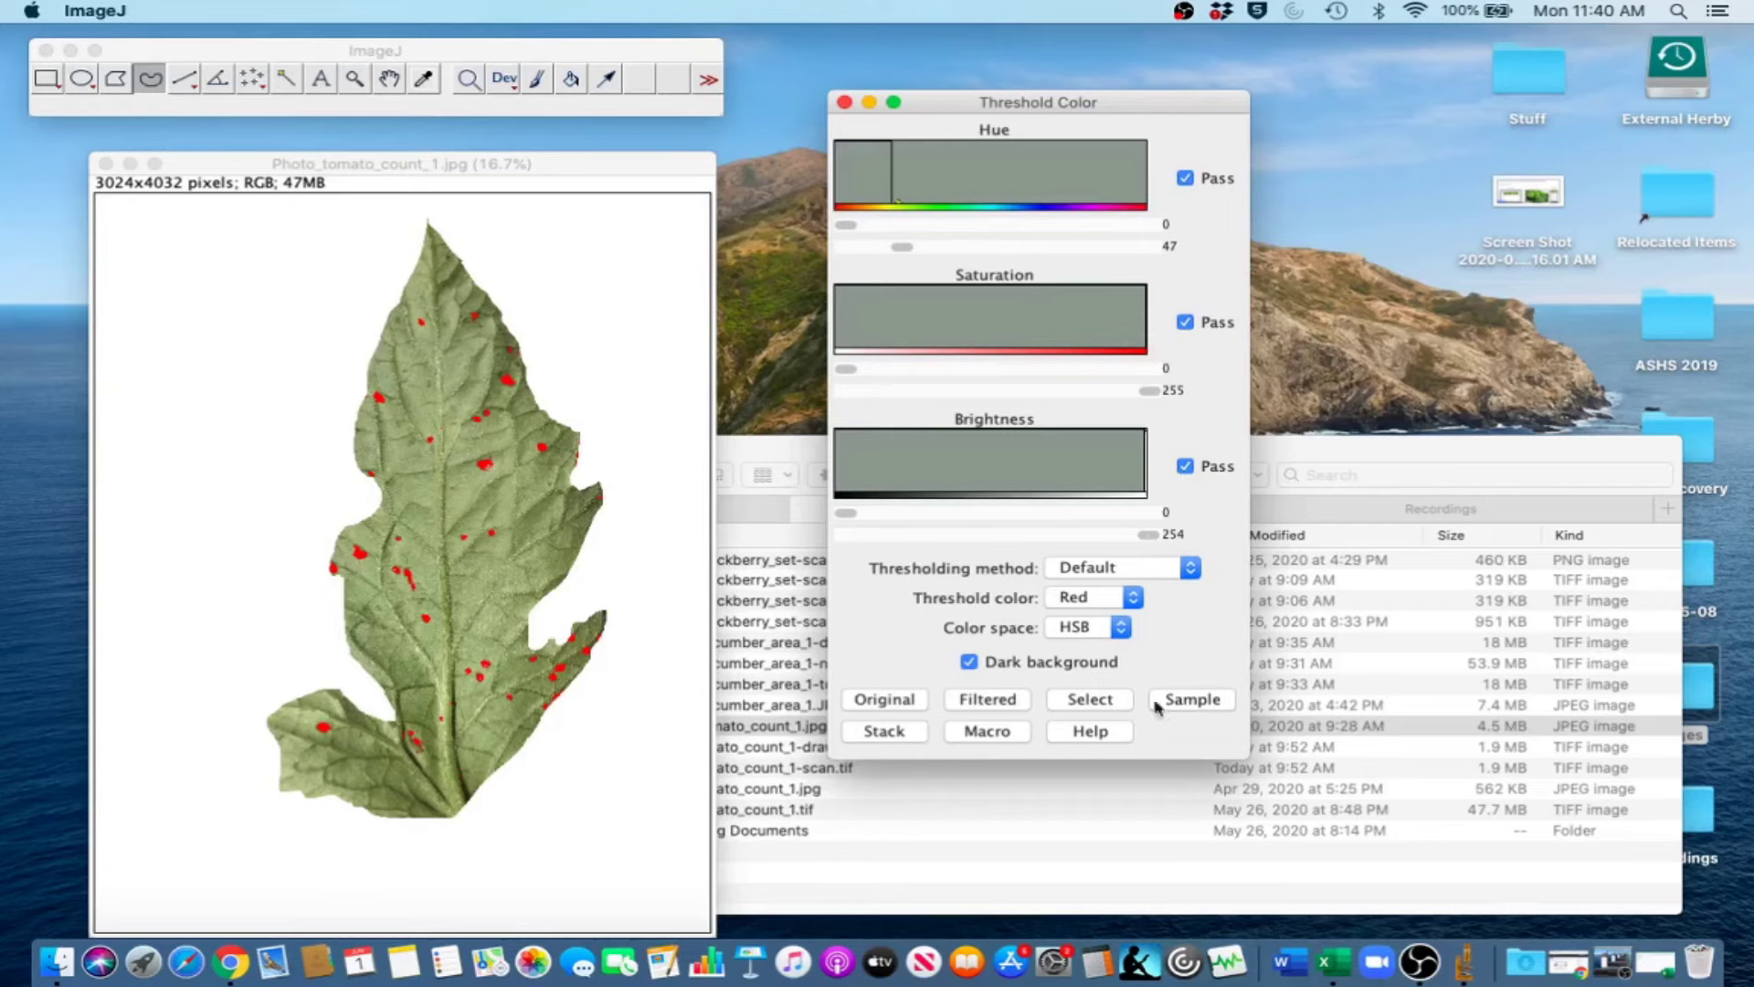
Select the thresholded lesions and convert the leaf photo to a binary mask.
left_click(1089, 701)
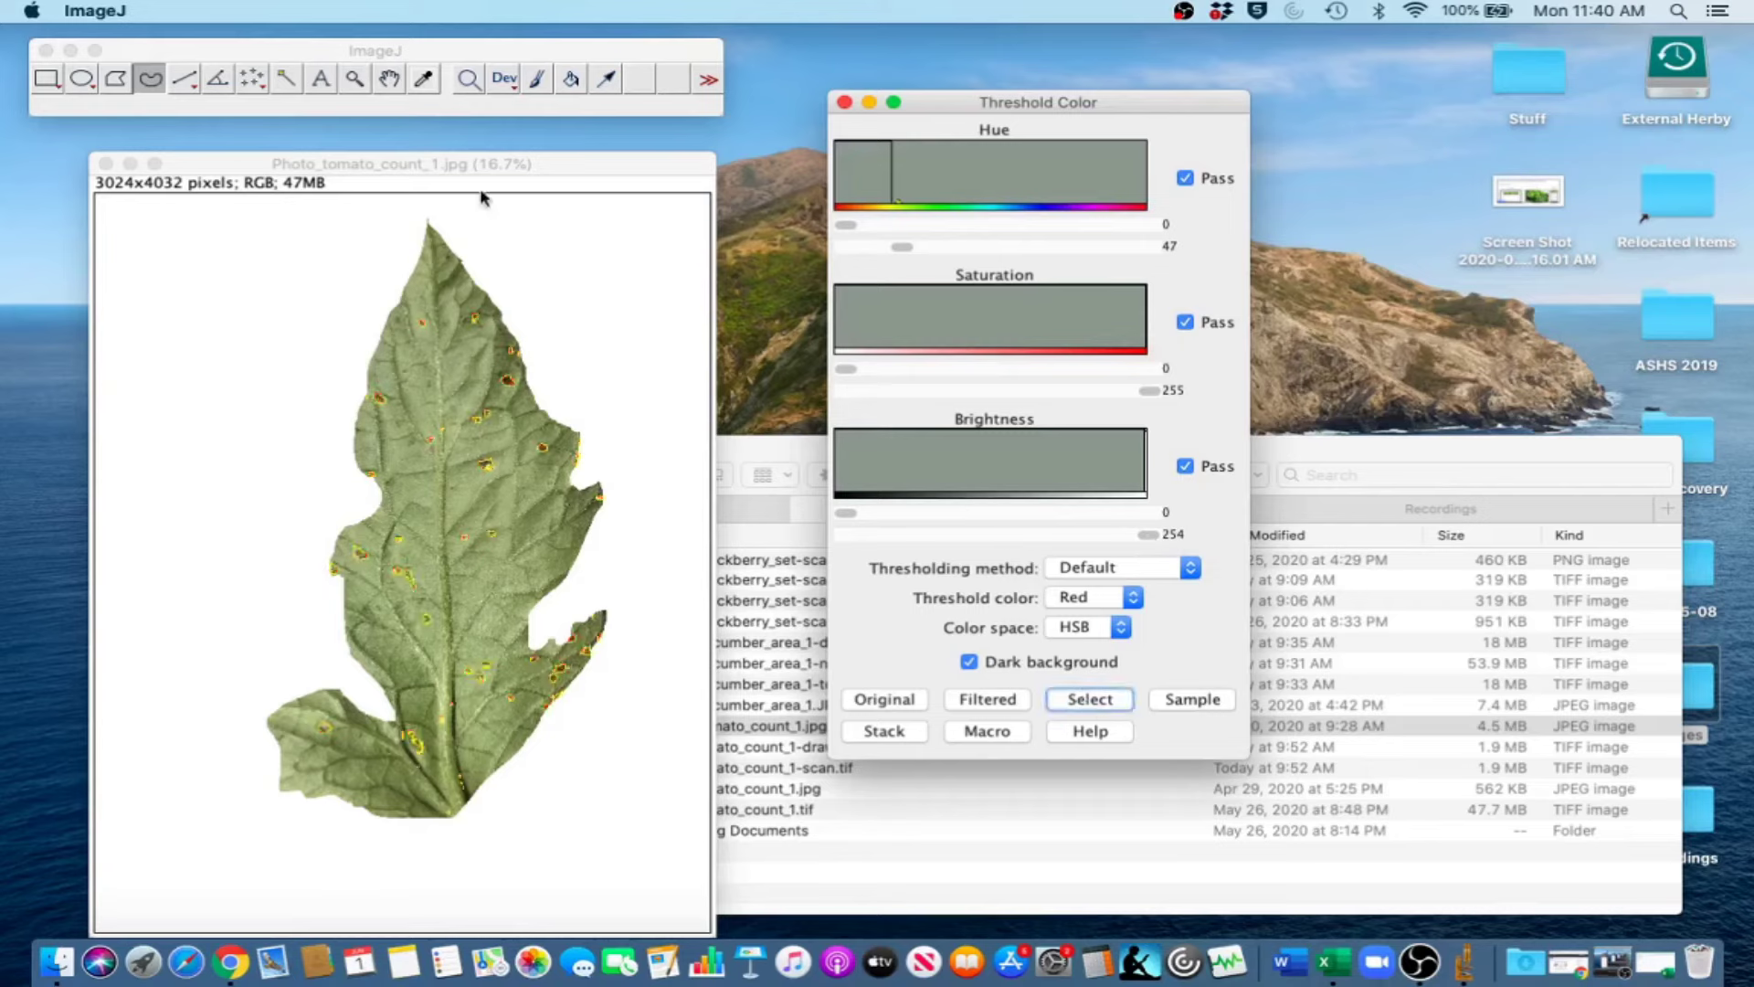
left_click(409, 166)
left_click(353, 11)
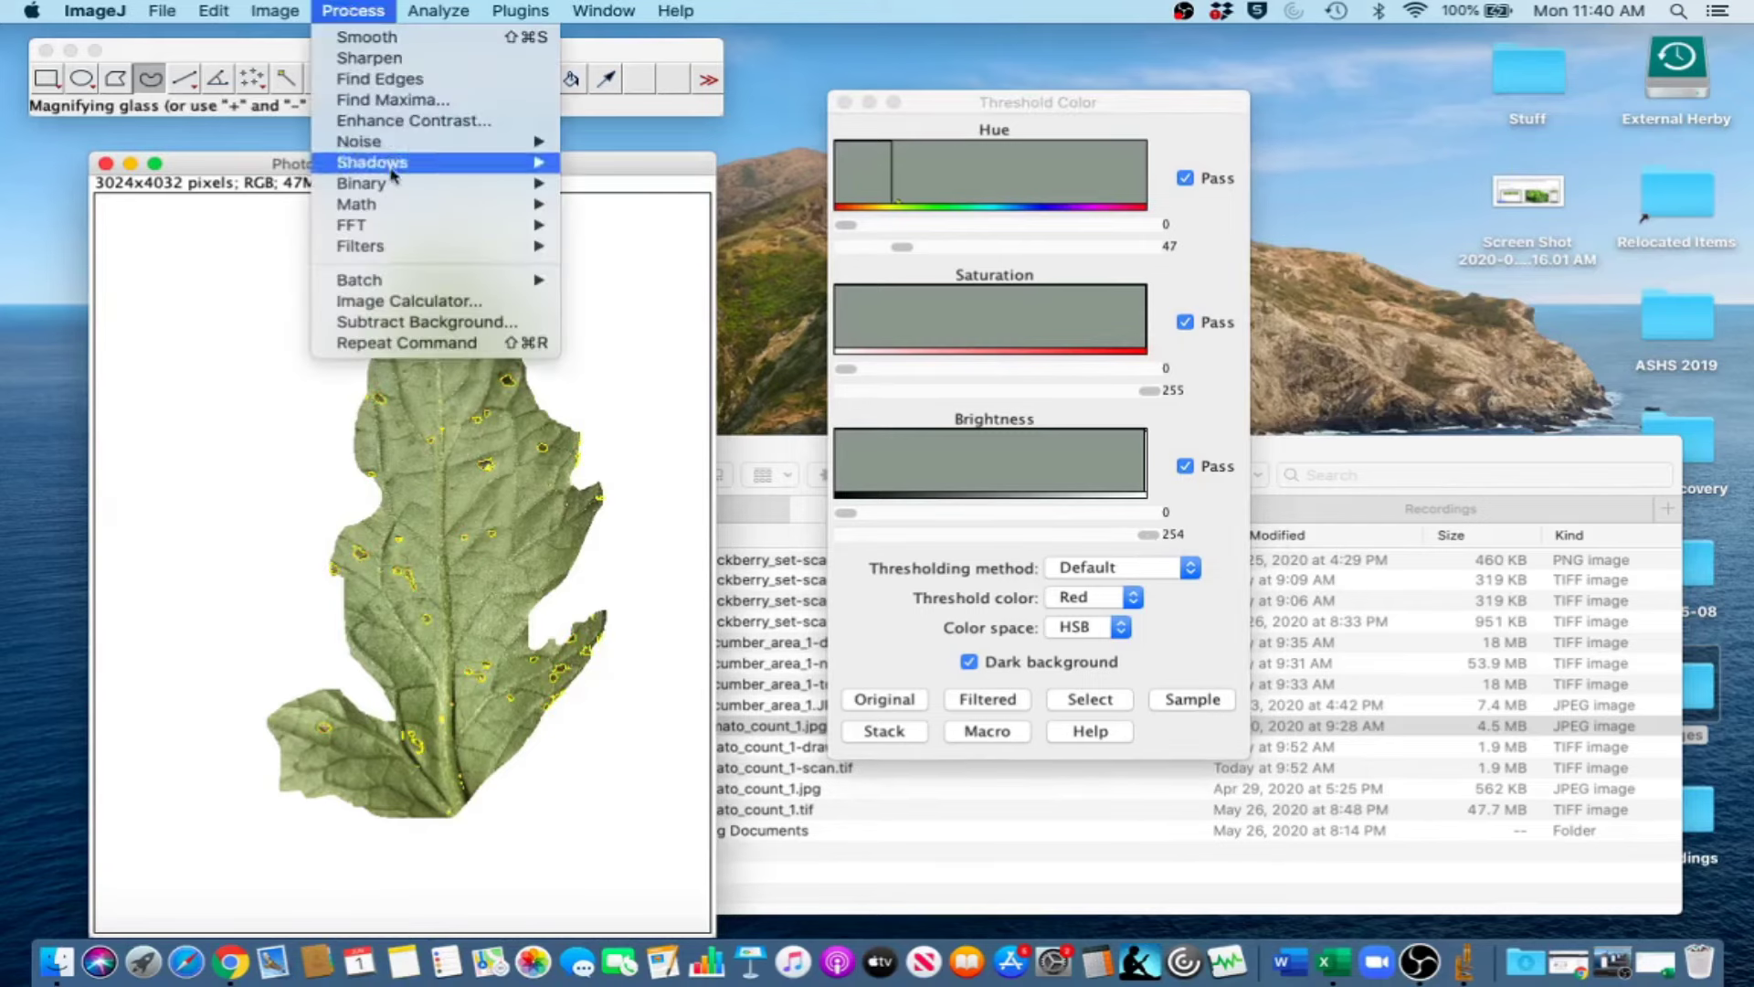
mouse_move(393, 184)
left_click(630, 184)
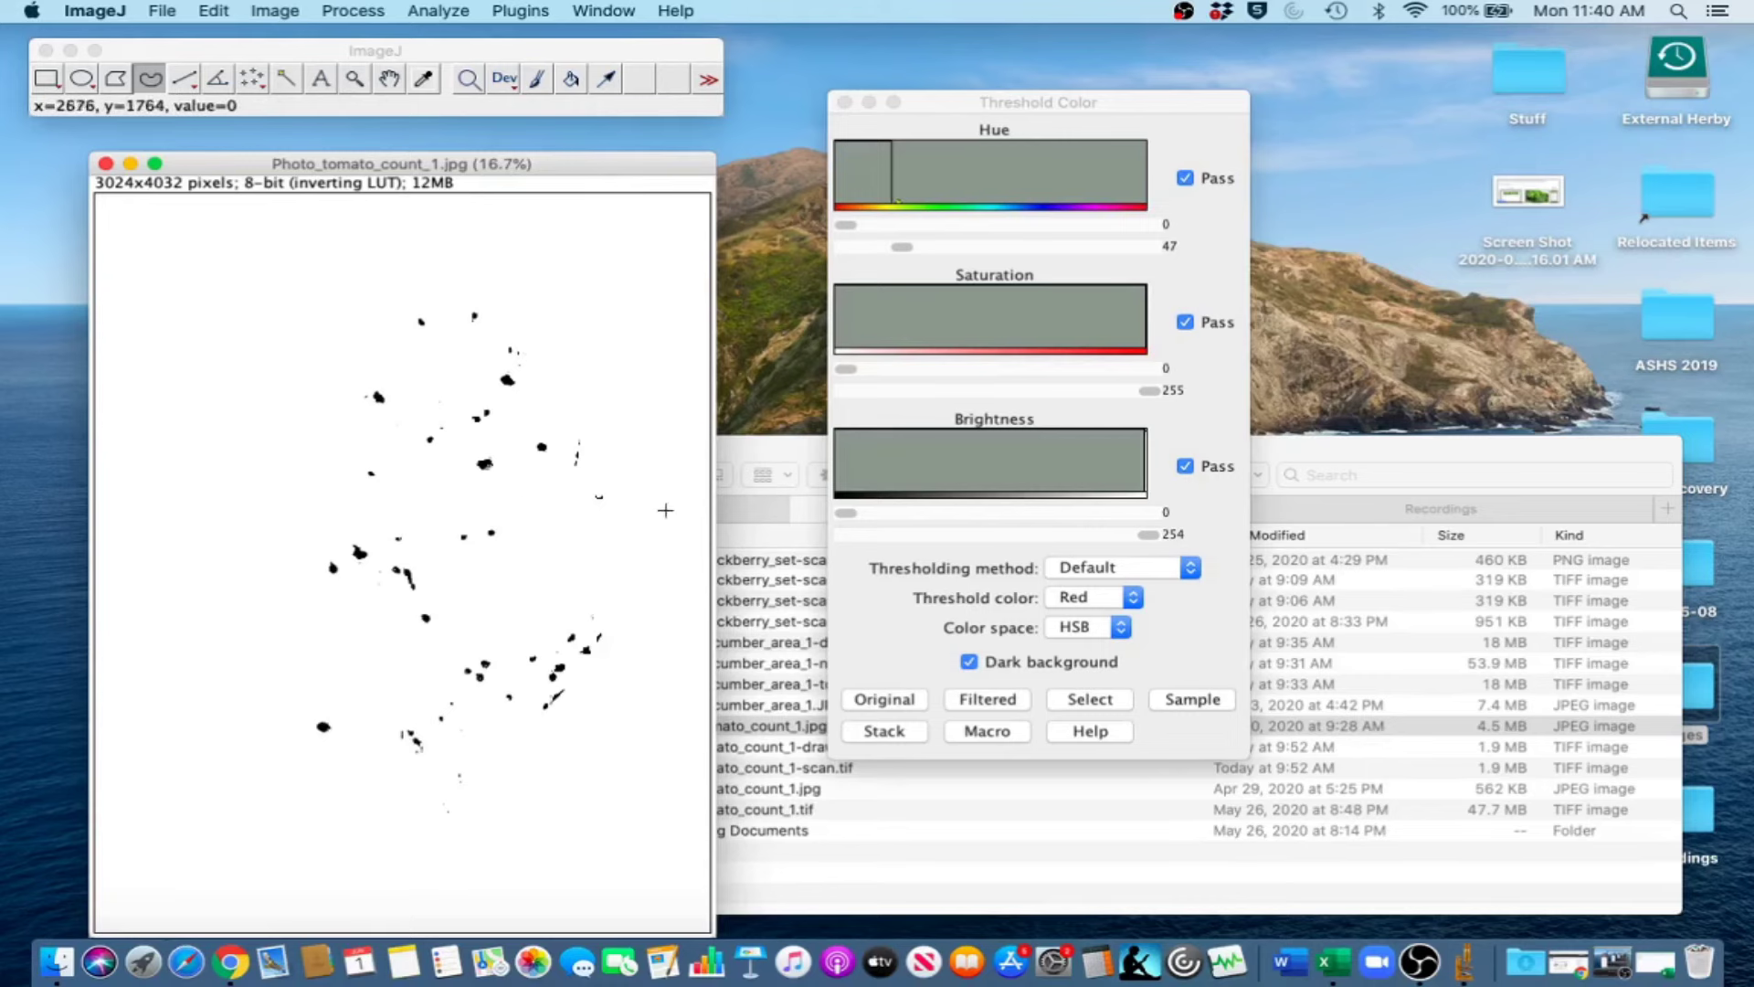
Open a second copy of Photo_tomato_count_1.jpg and place it beside the mask for comparison.
left_click(1304, 448)
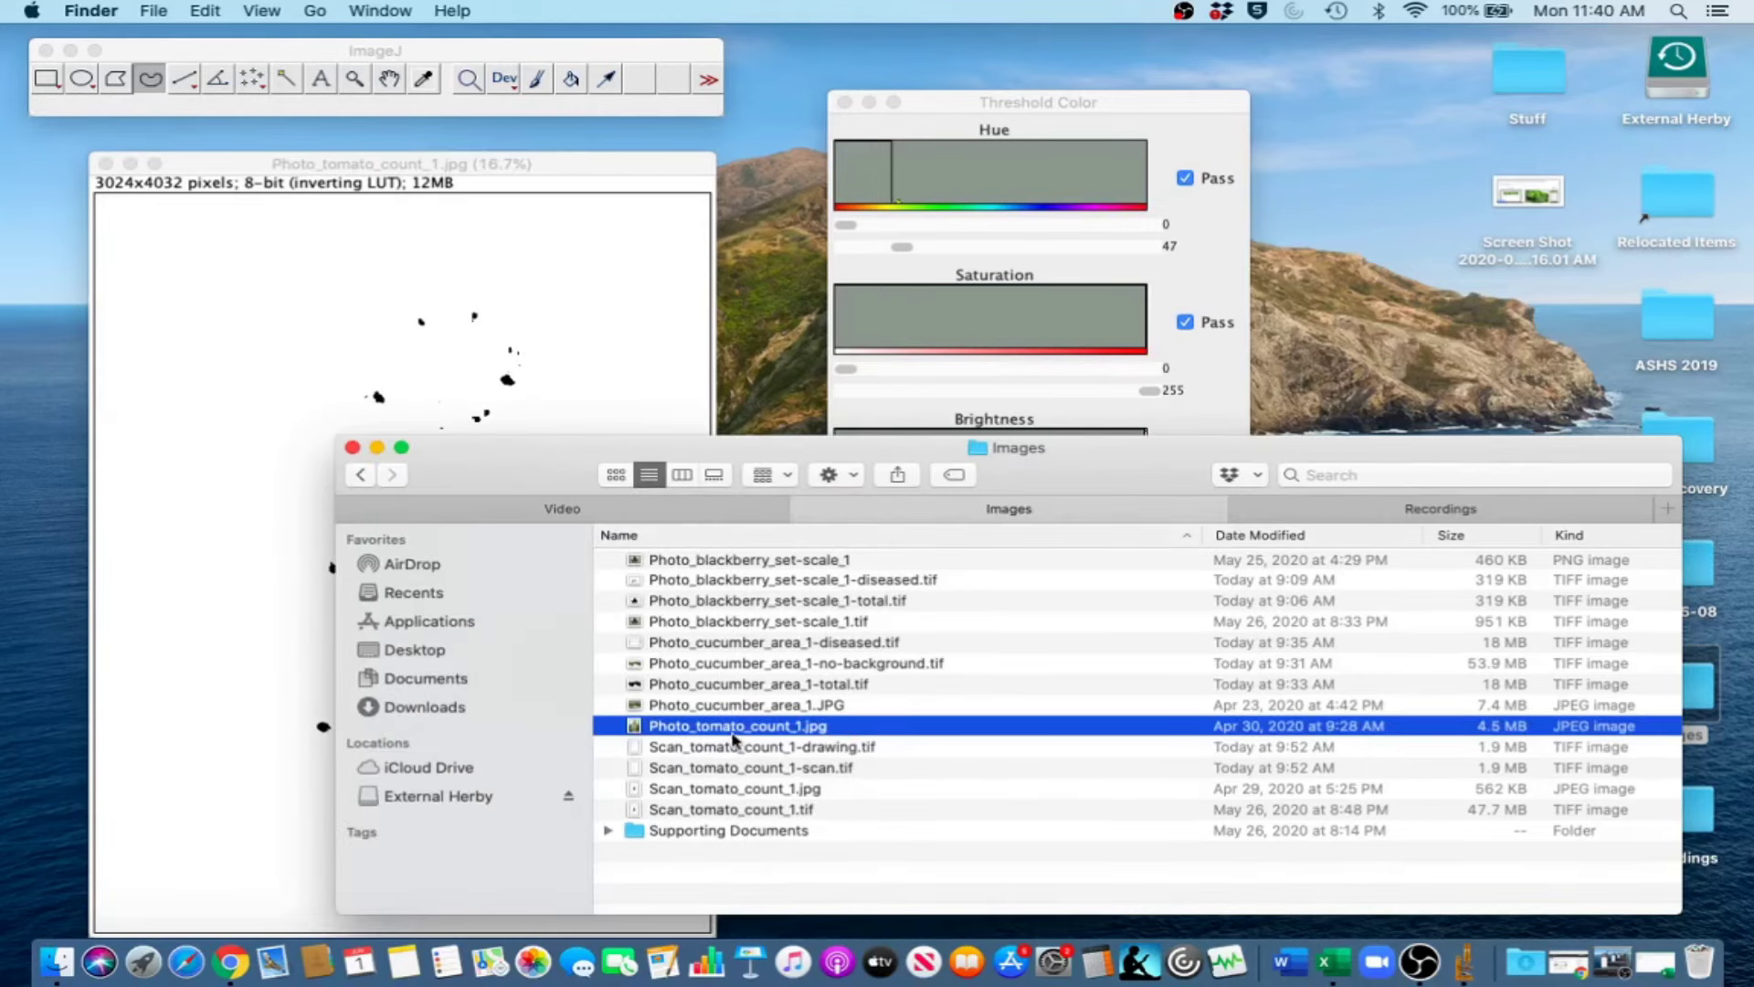
left_click_drag(736, 731, 623, 391)
left_click_drag(516, 224, 498, 118)
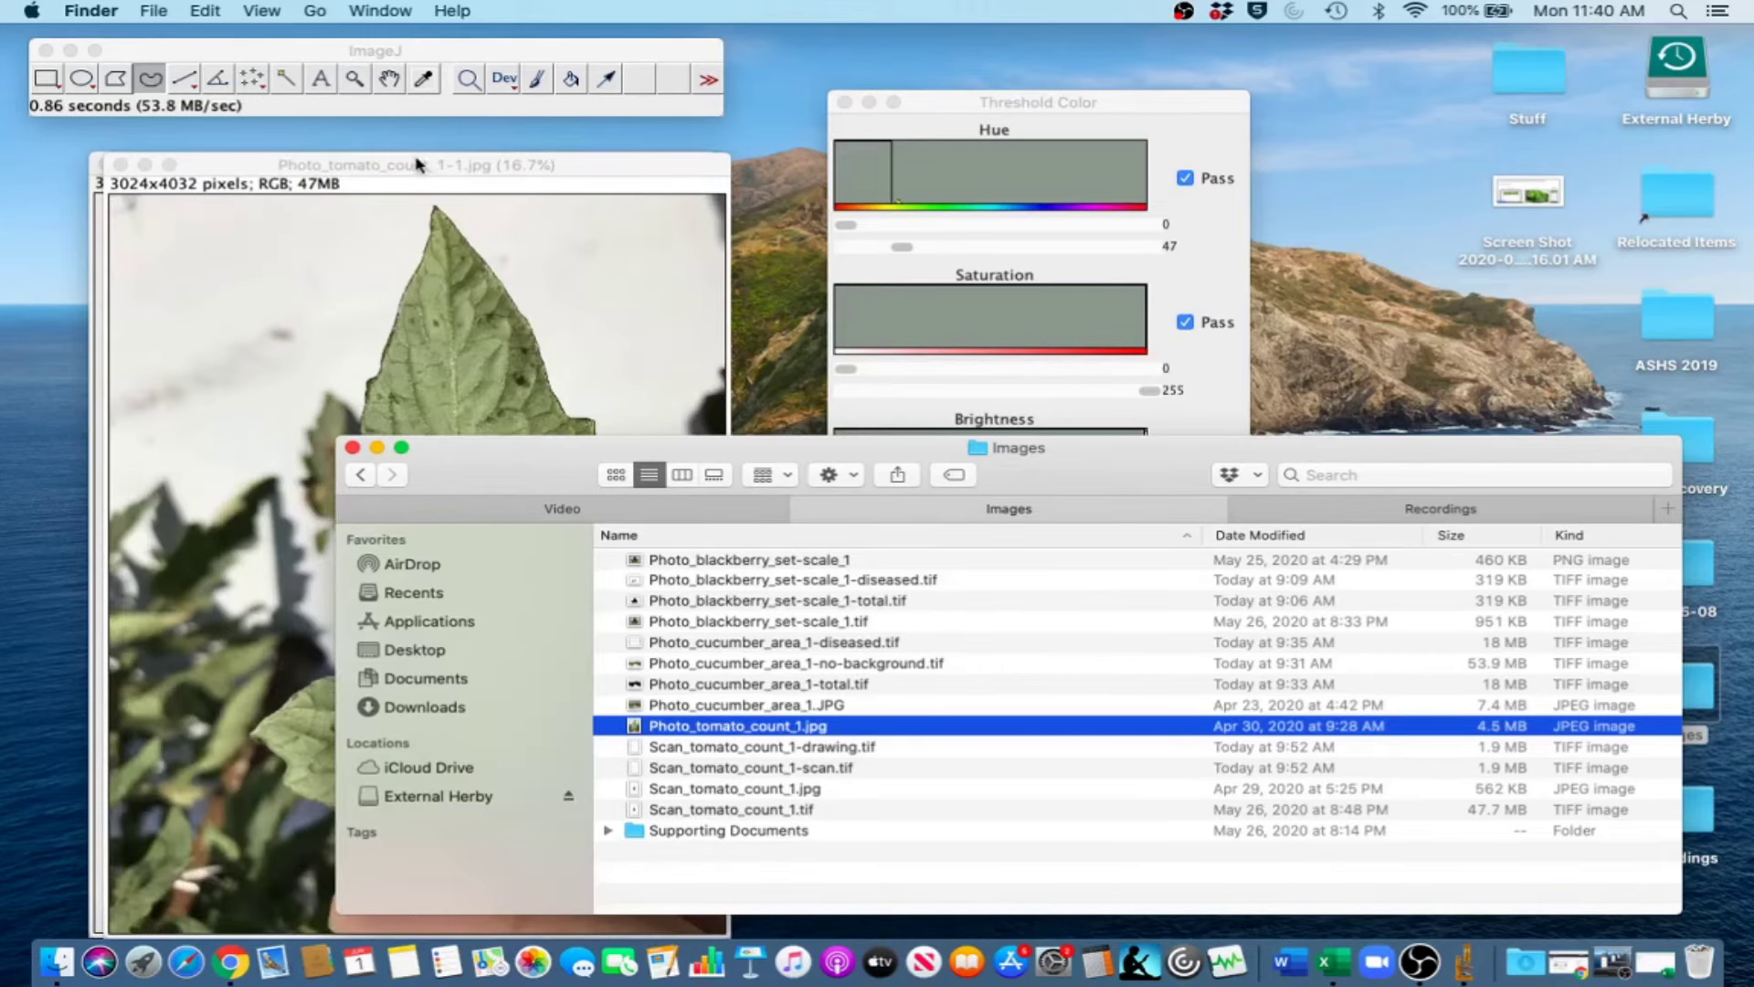
left_click_drag(415, 166, 1163, 166)
left_click(601, 159)
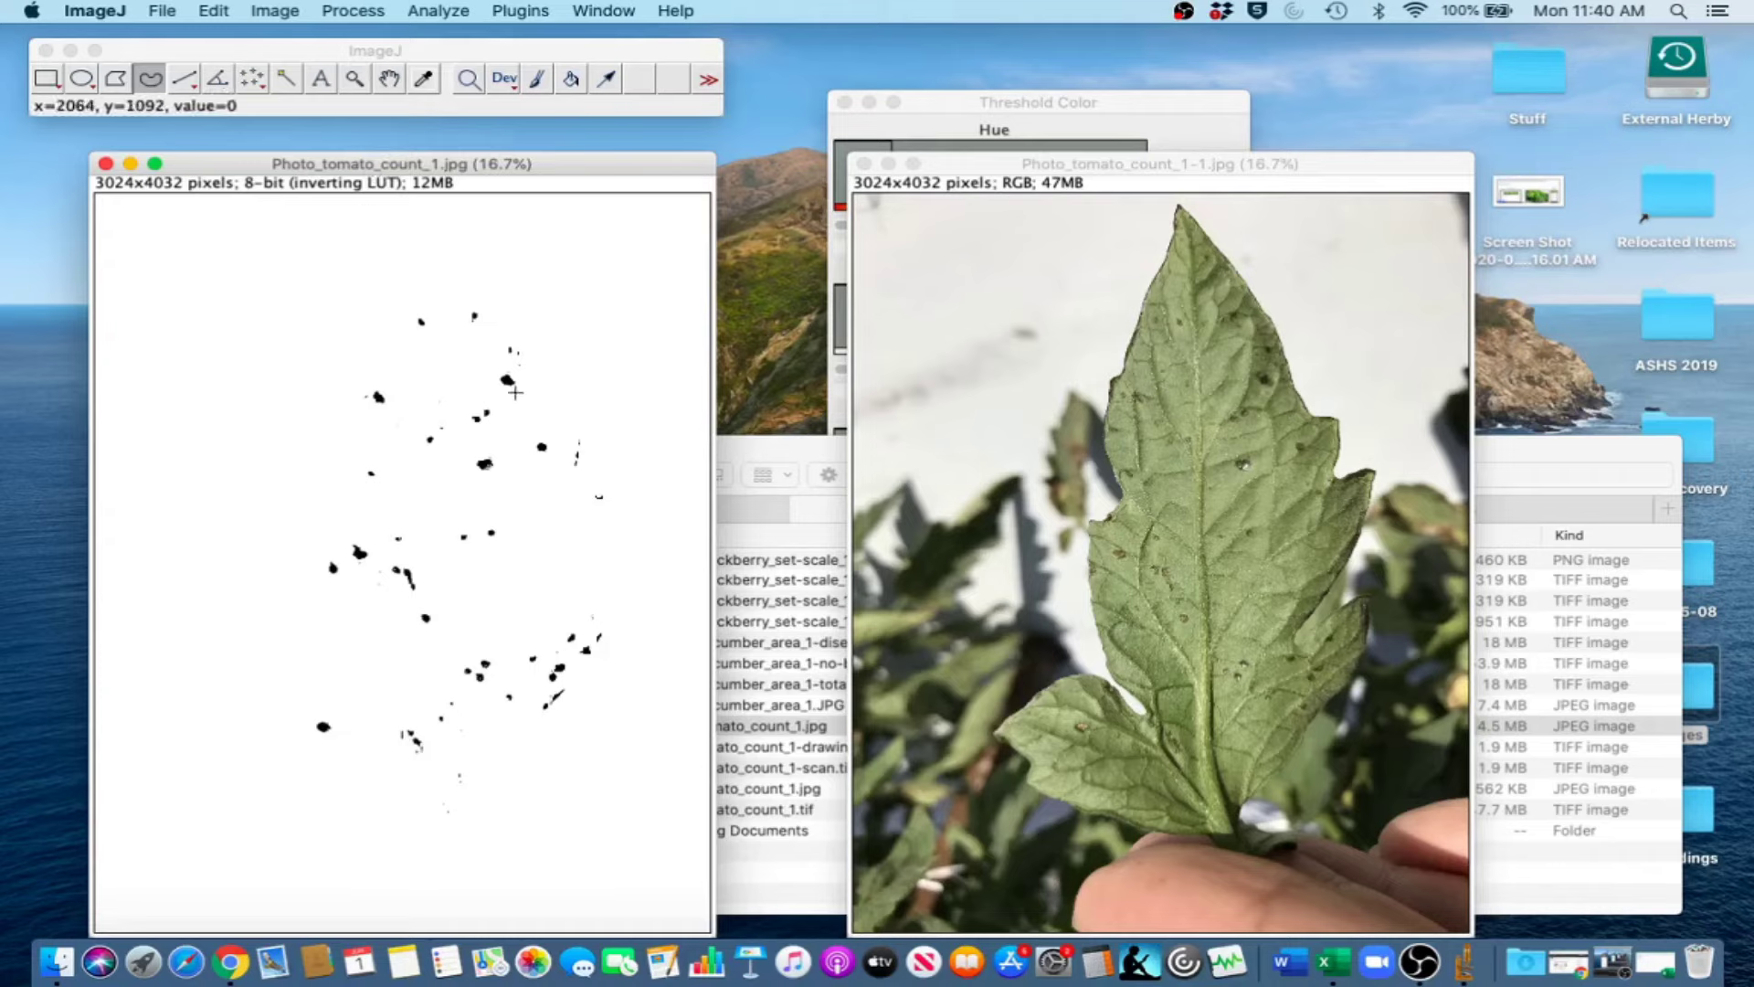
Erase false marks along the lower leaf margin and near the leaf base in the mask with the Paintbrush tool.
left_click(322, 53)
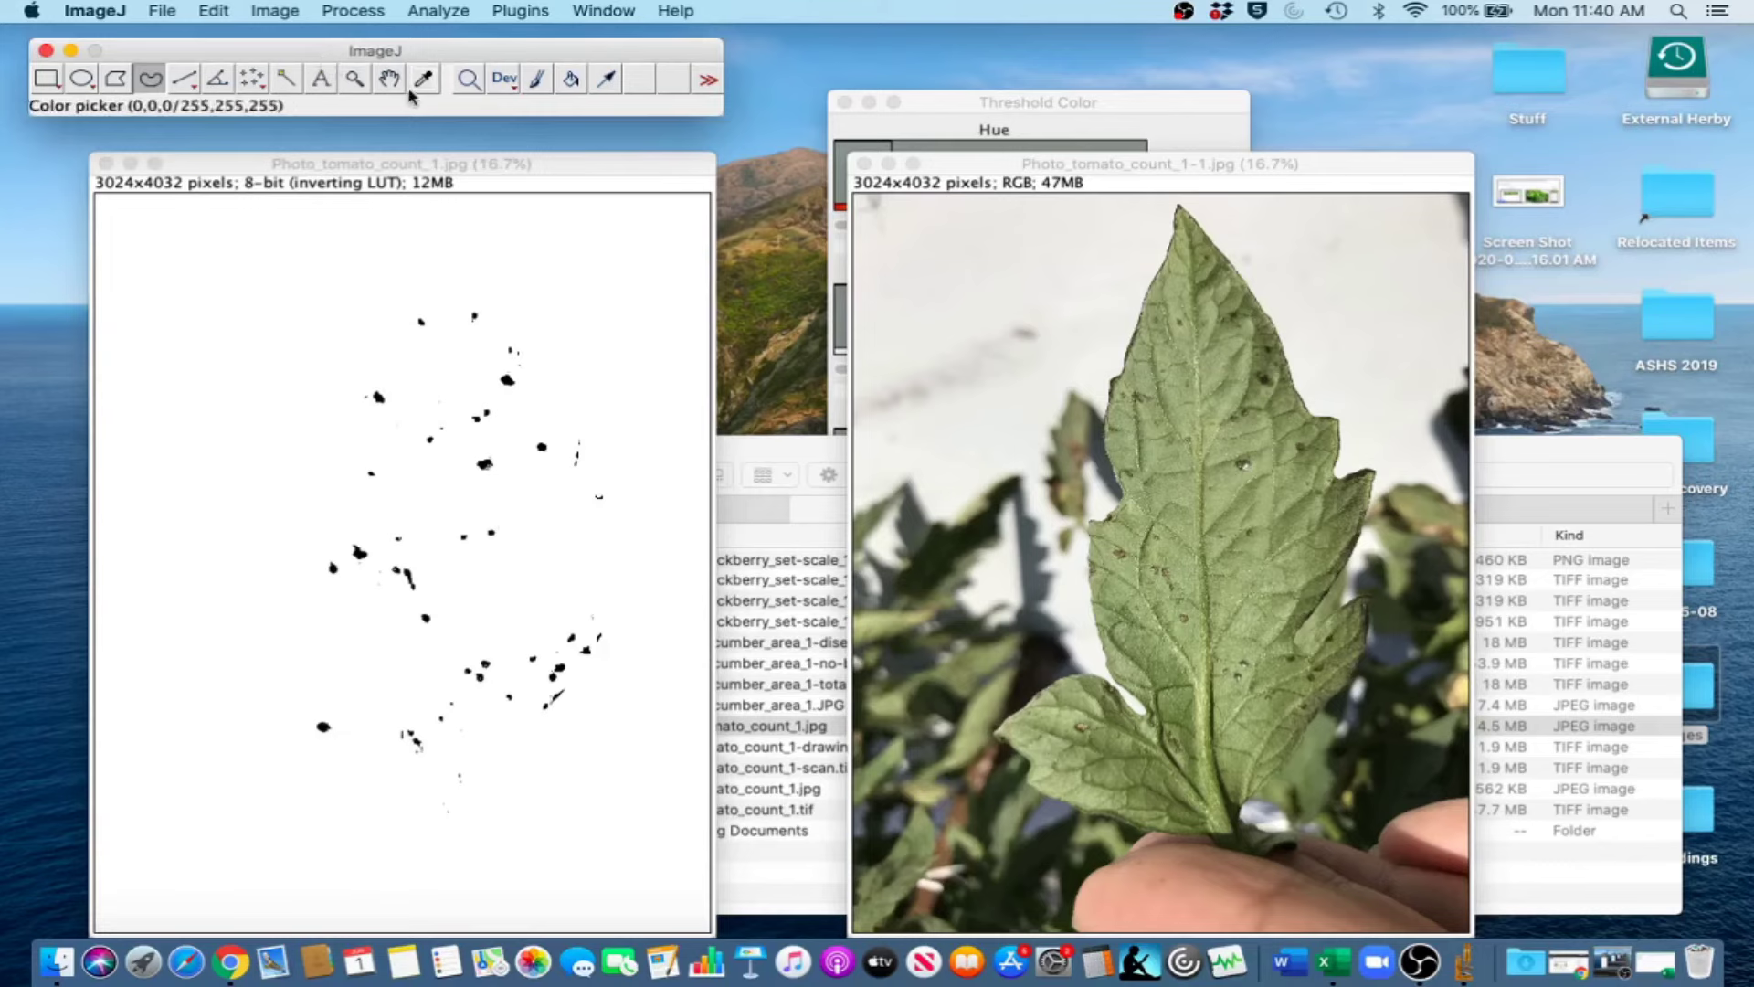
left_click(536, 87)
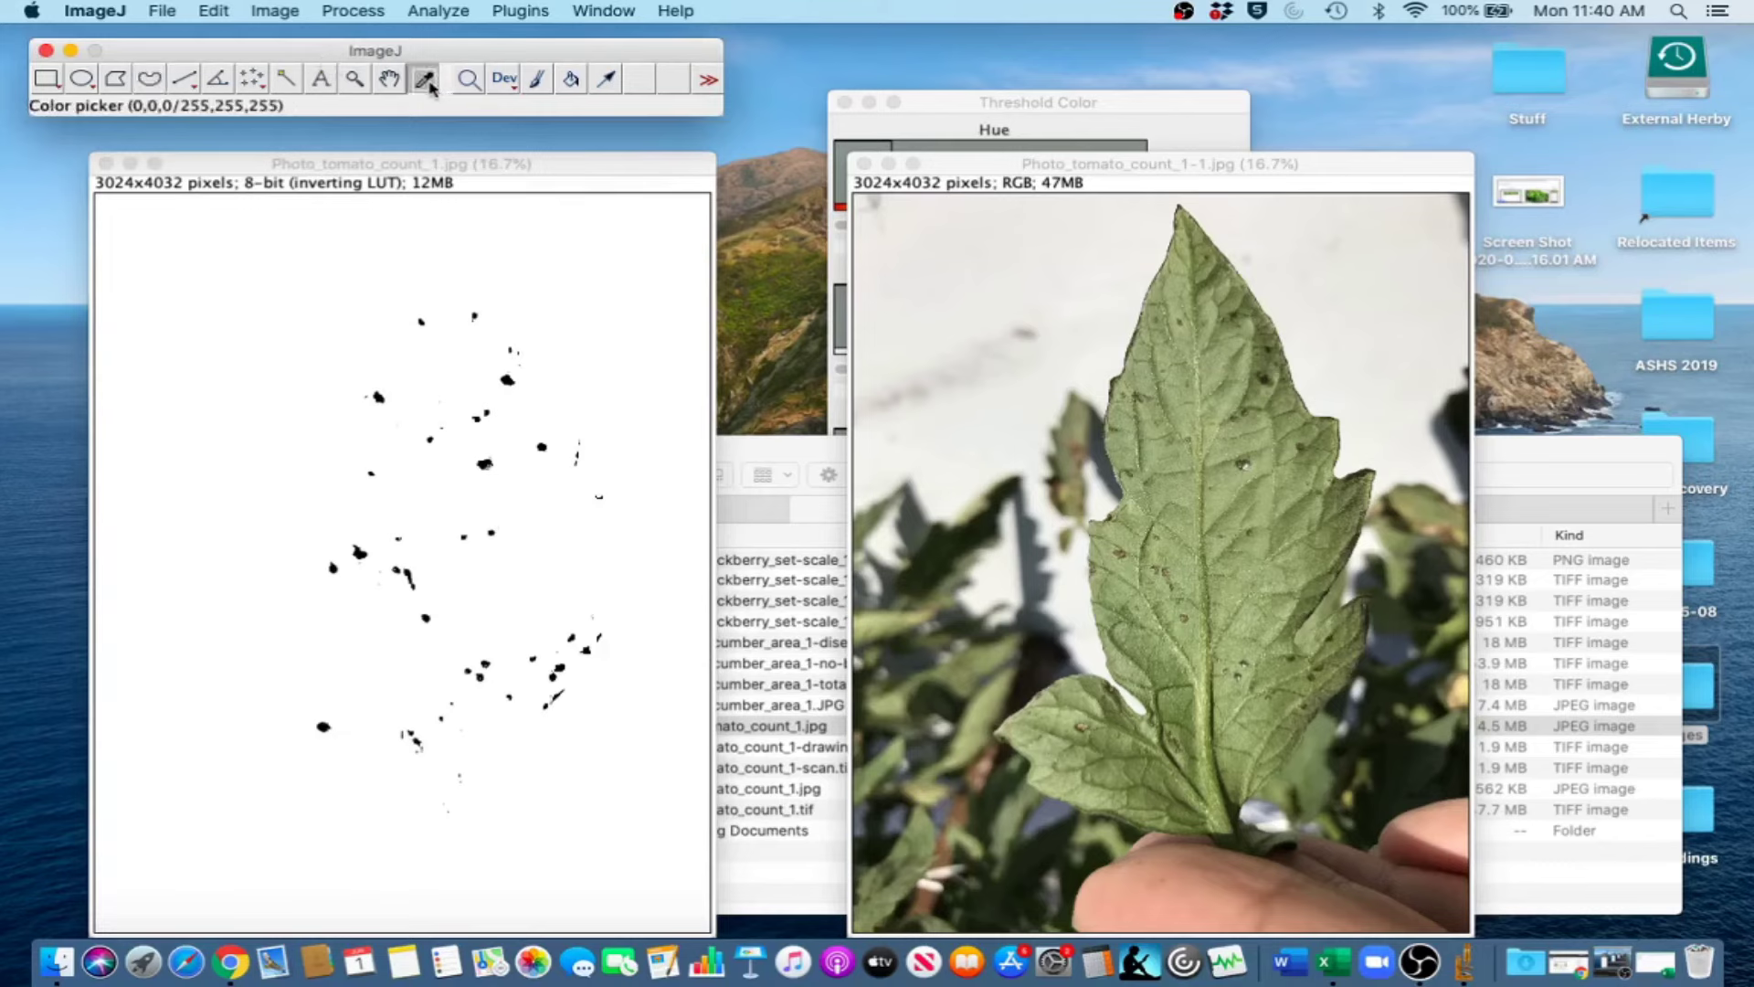
left_click(539, 83)
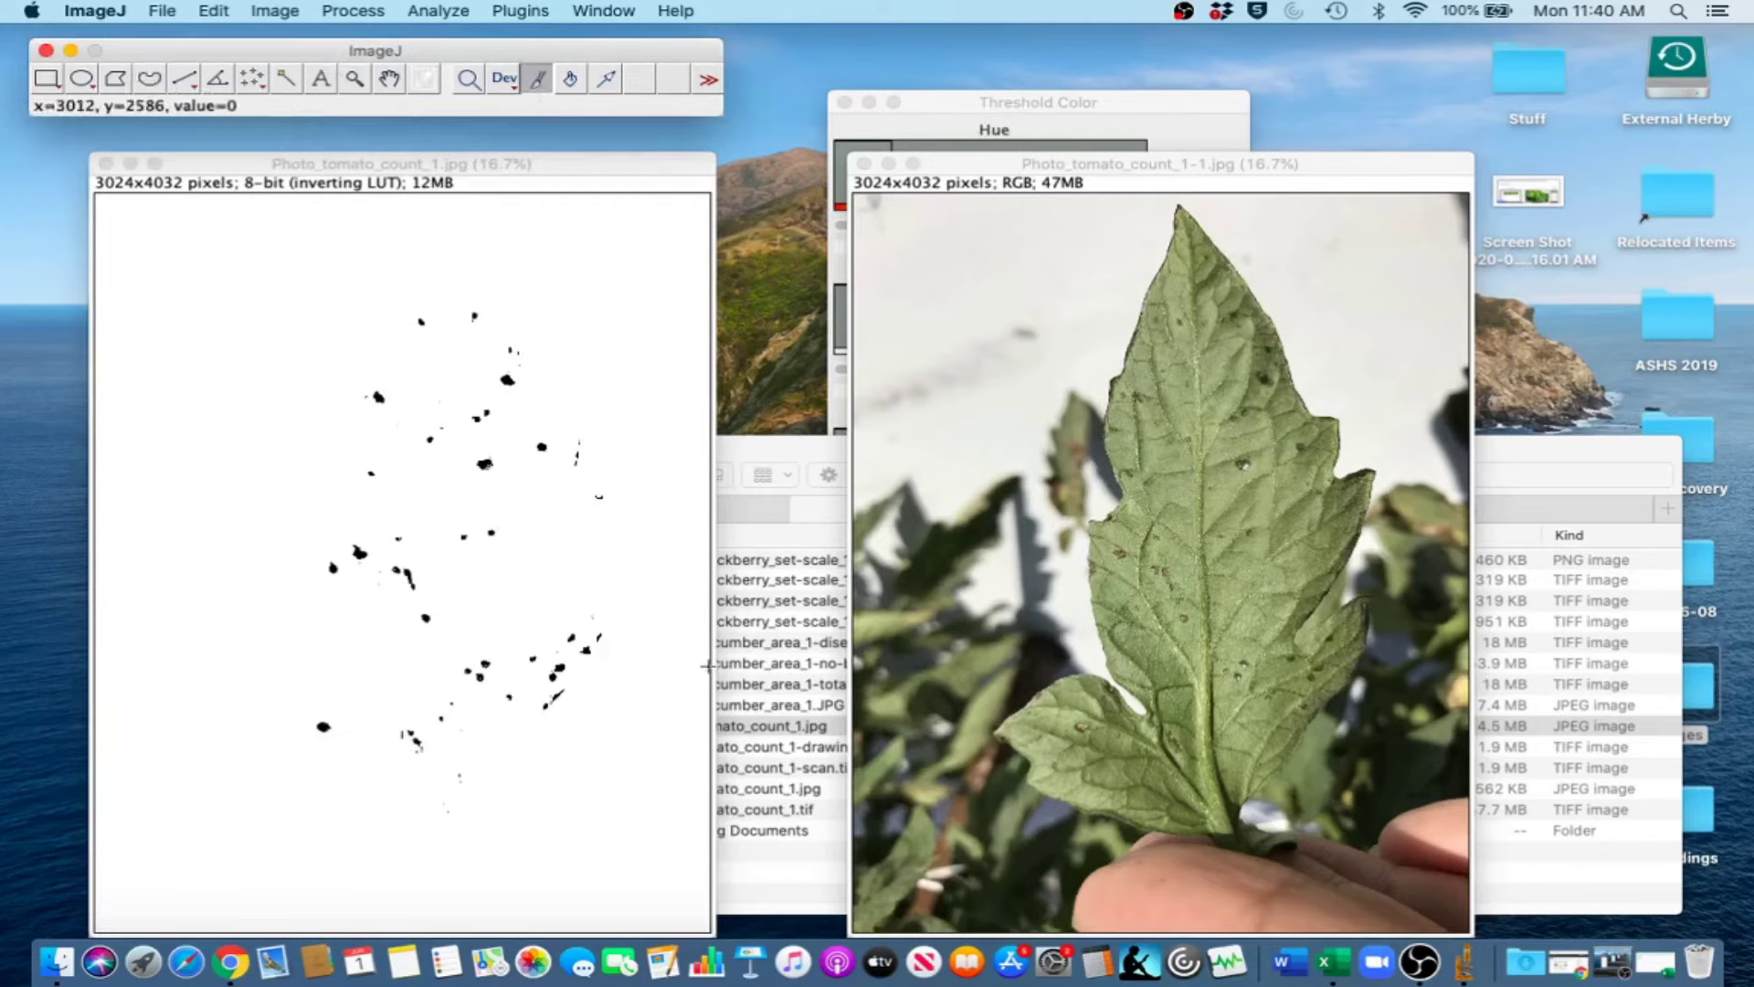
left_click(580, 706)
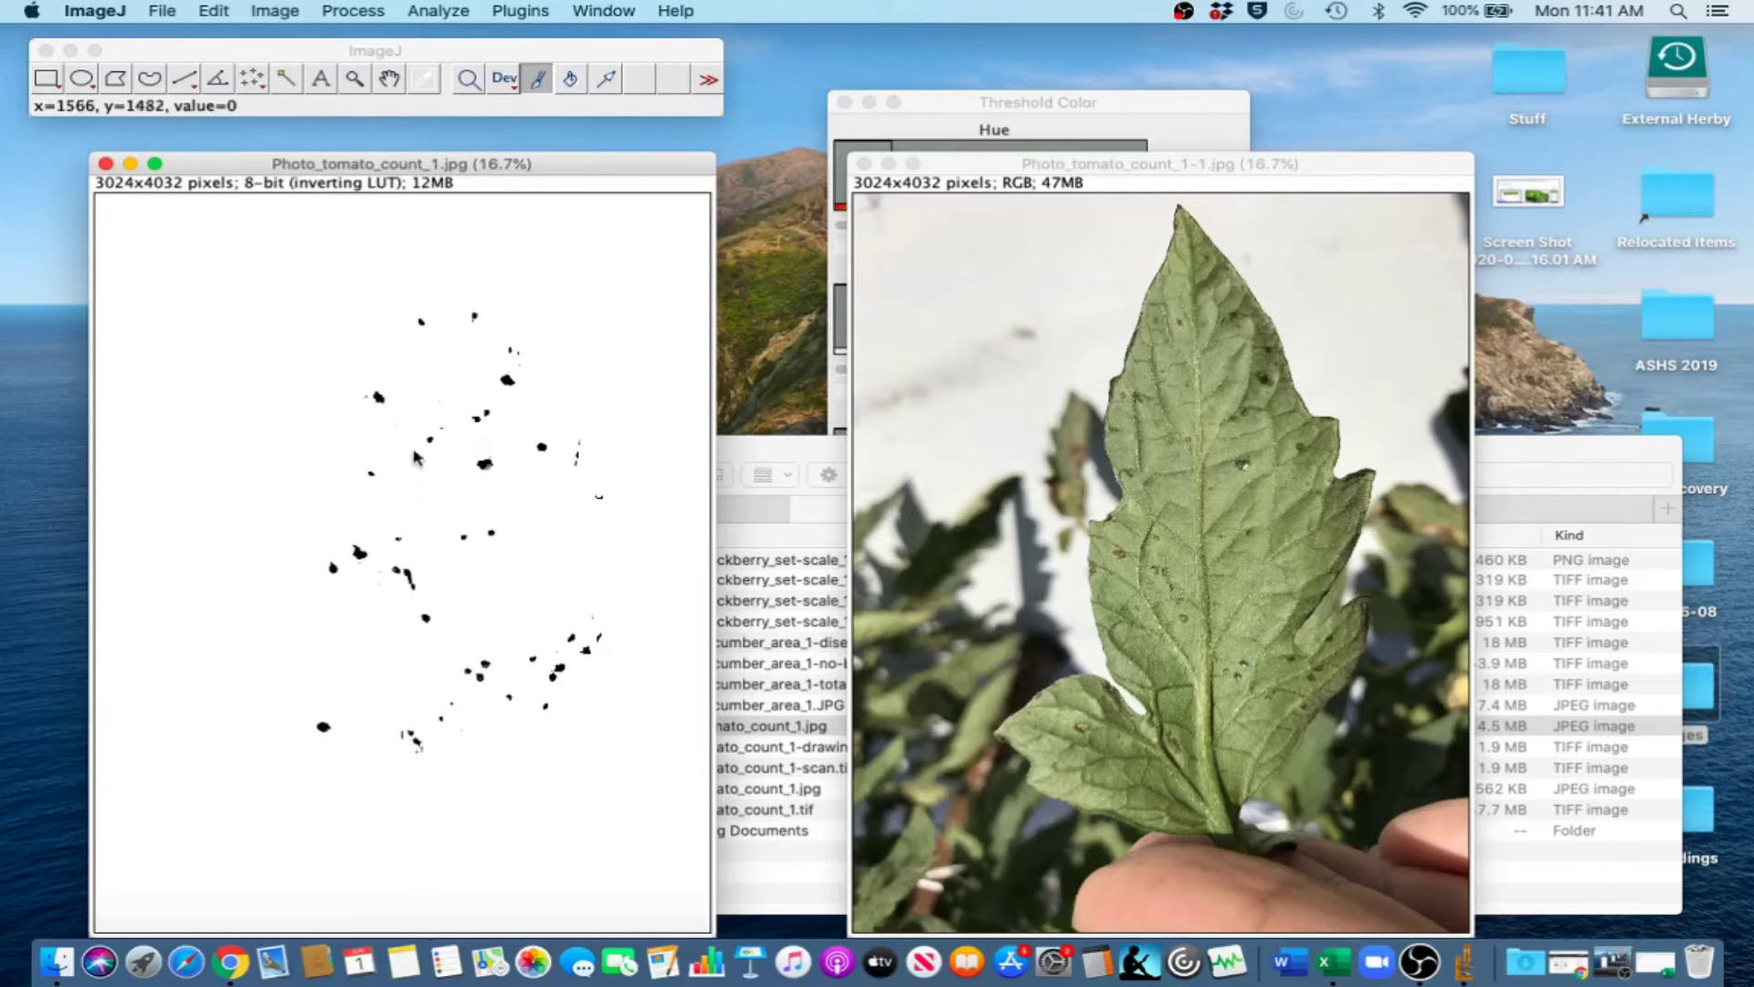
Remove dark outliers from the mask with radius 2.0 pixels and threshold 50, using the preview.
left_click(350, 7)
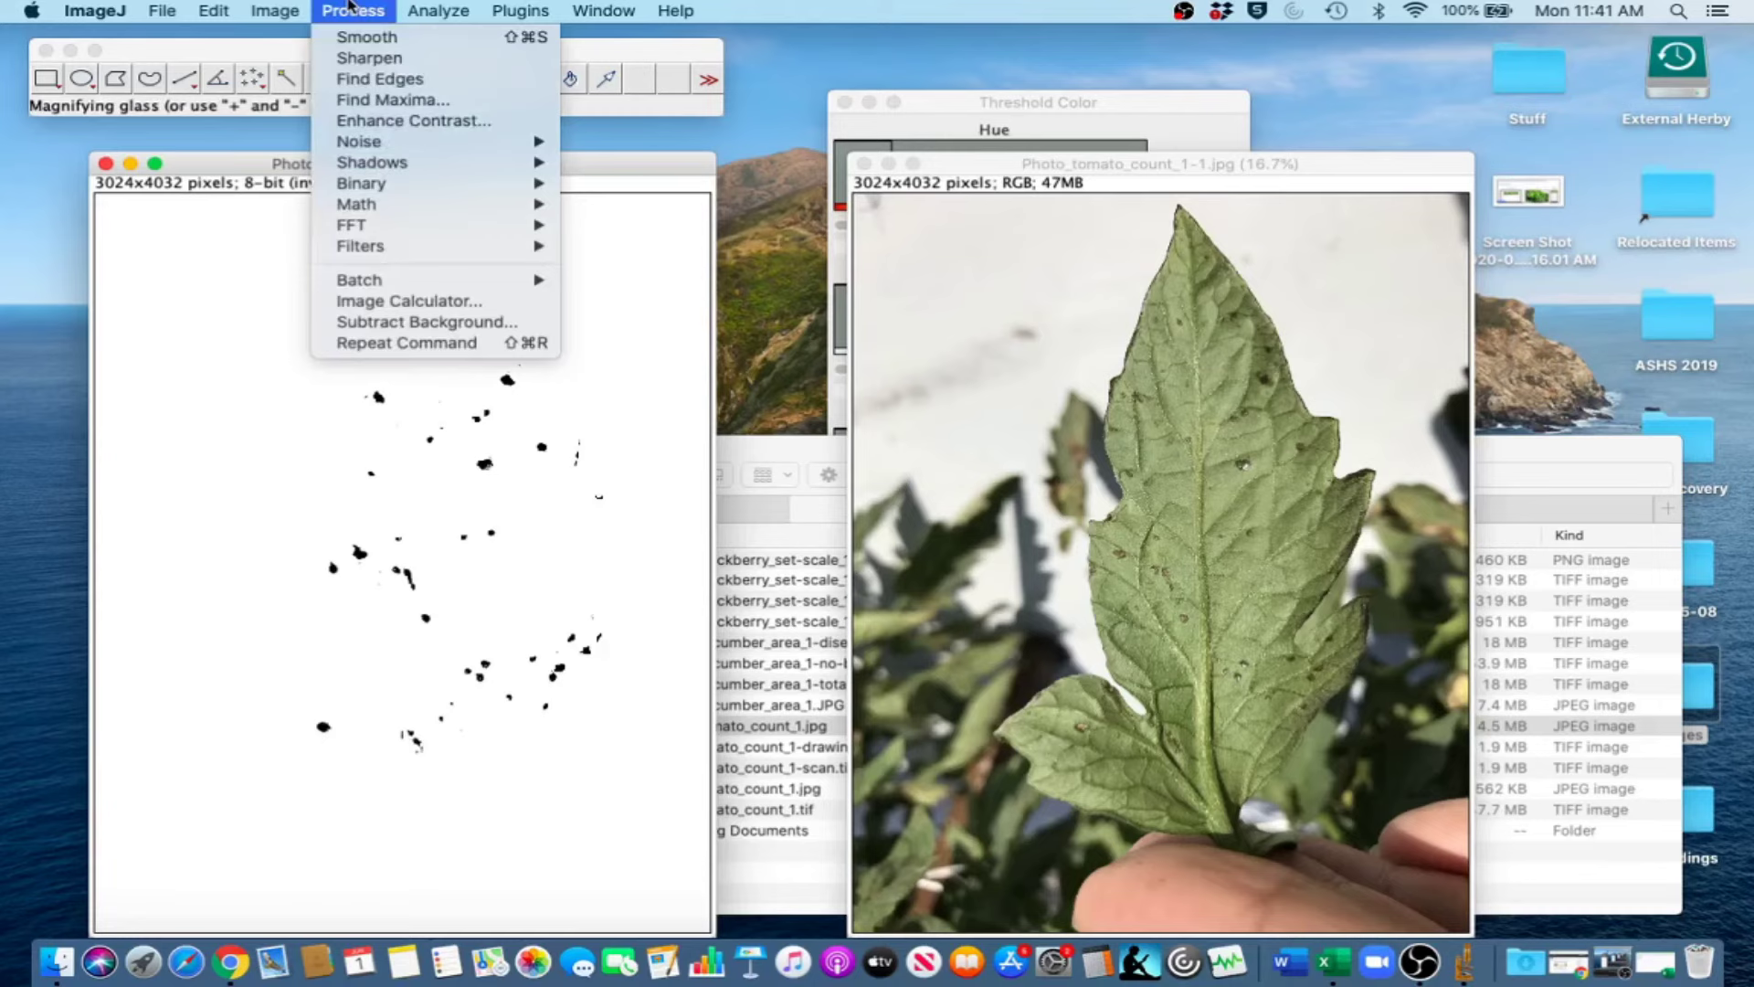
mouse_move(391, 150)
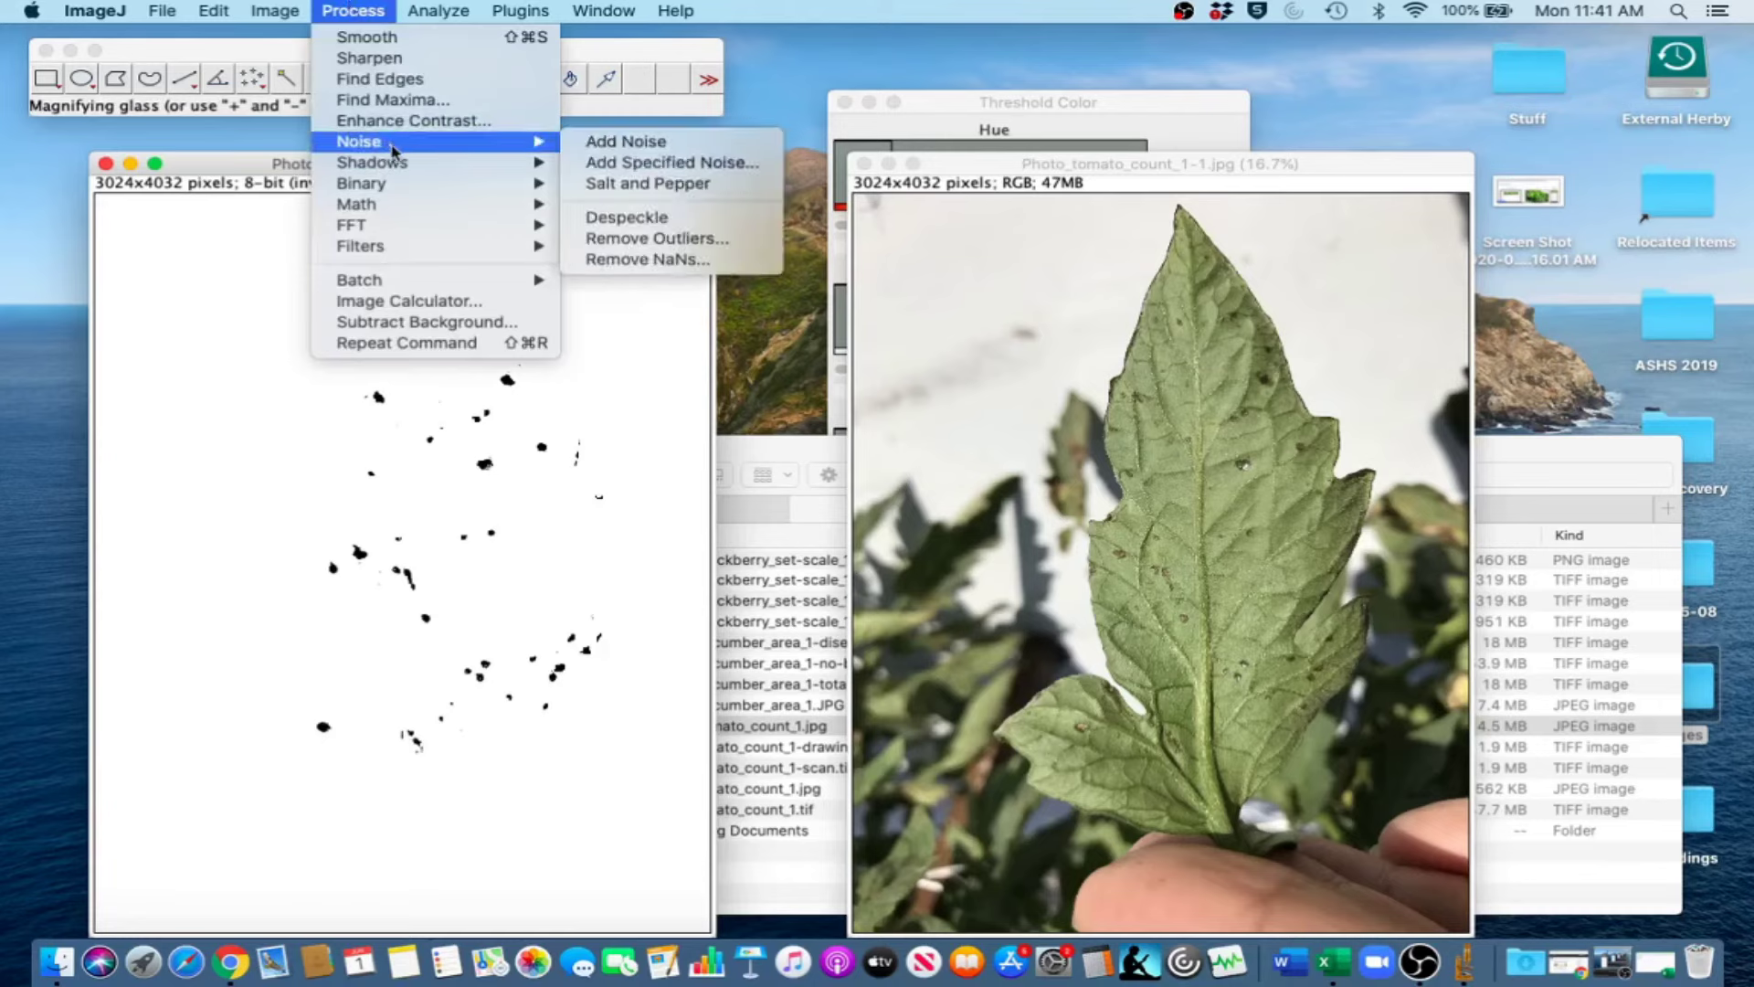
left_click(668, 240)
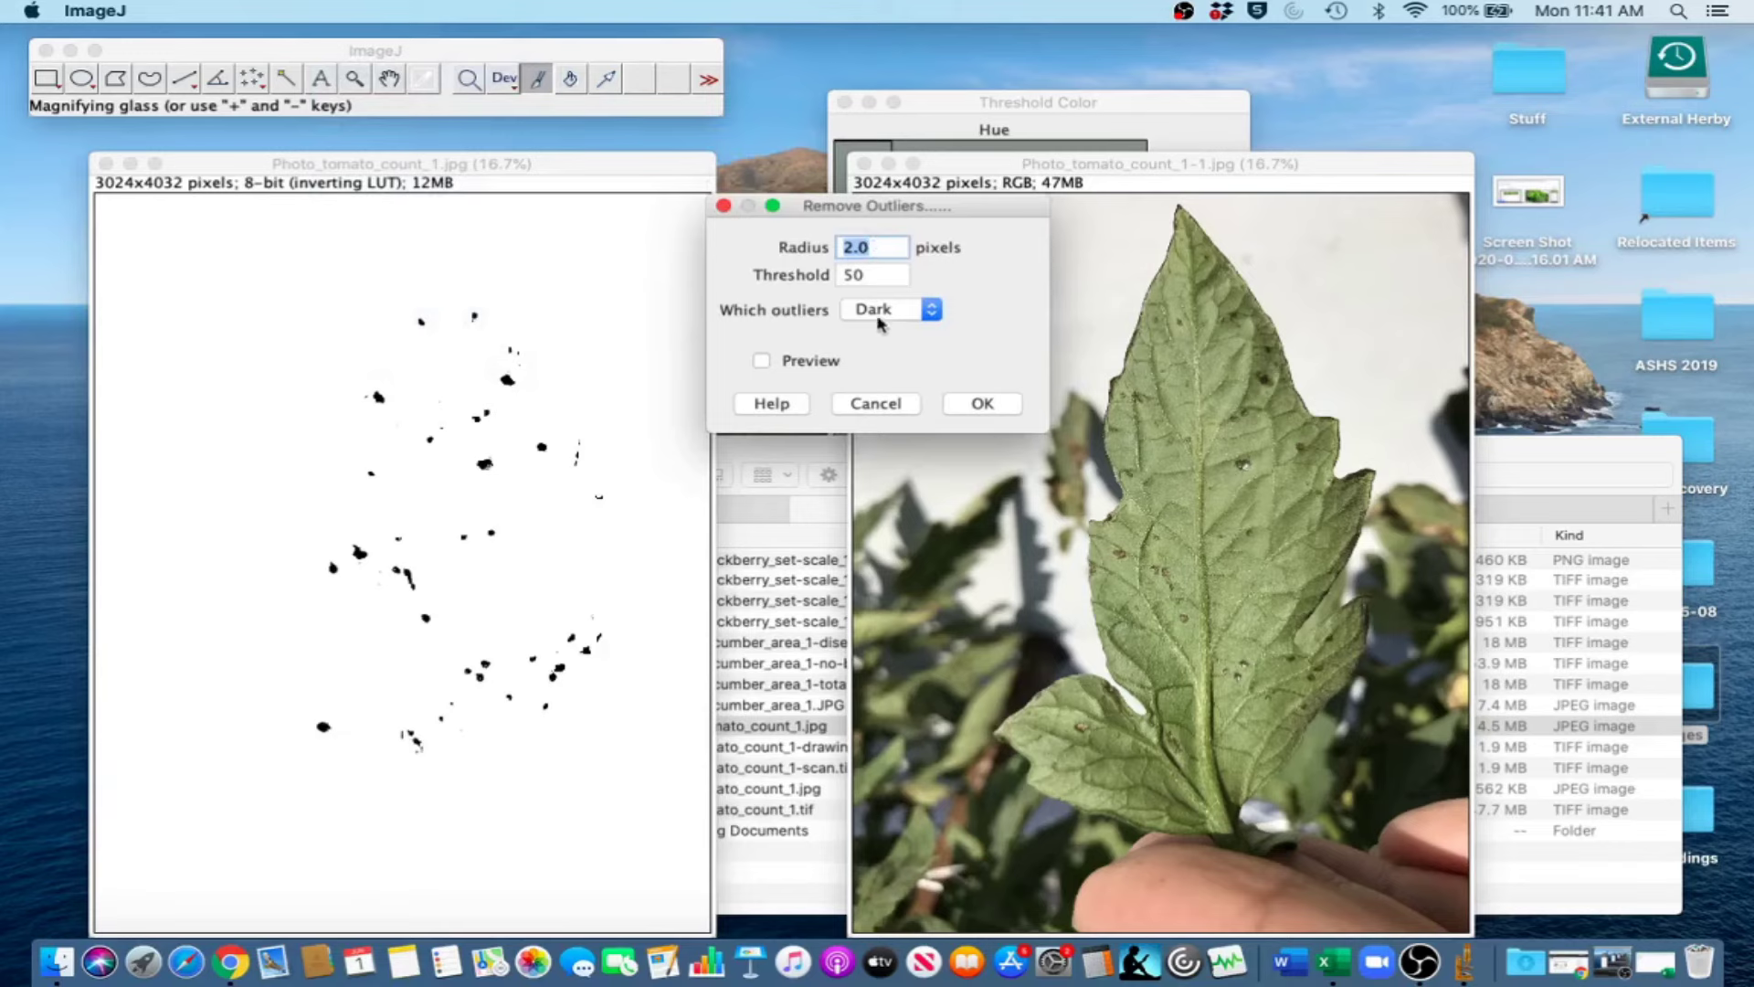
left_click(763, 362)
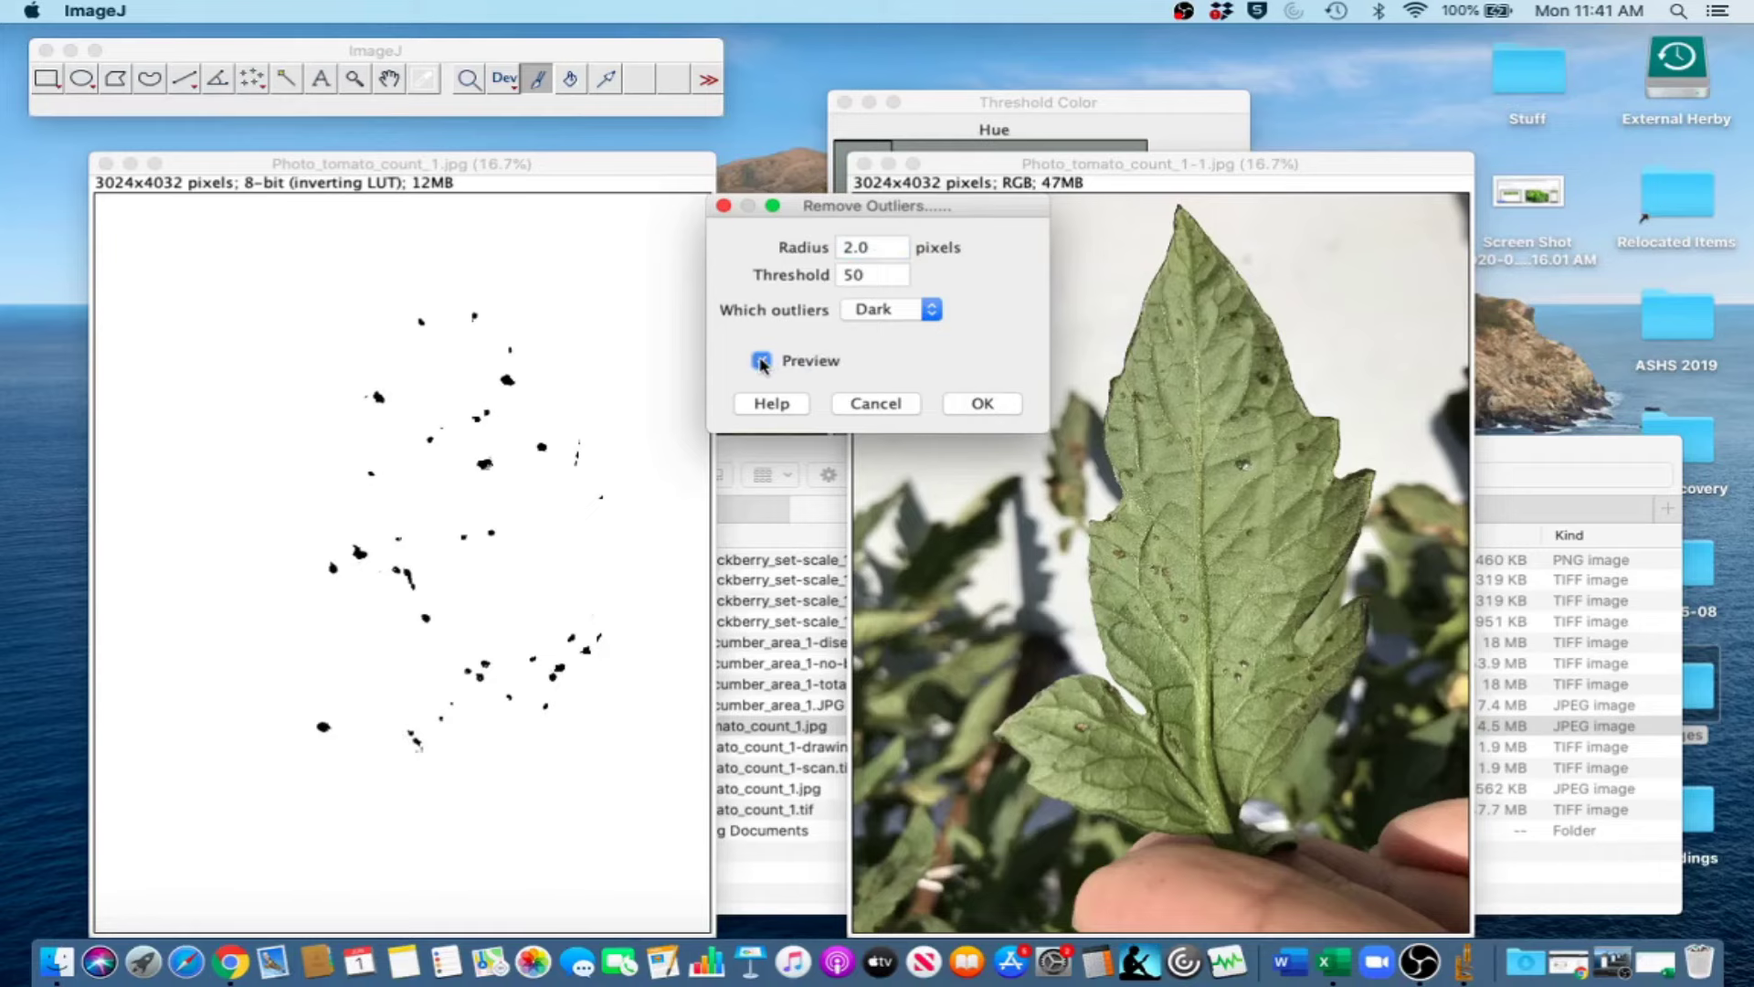
left_click(982, 403)
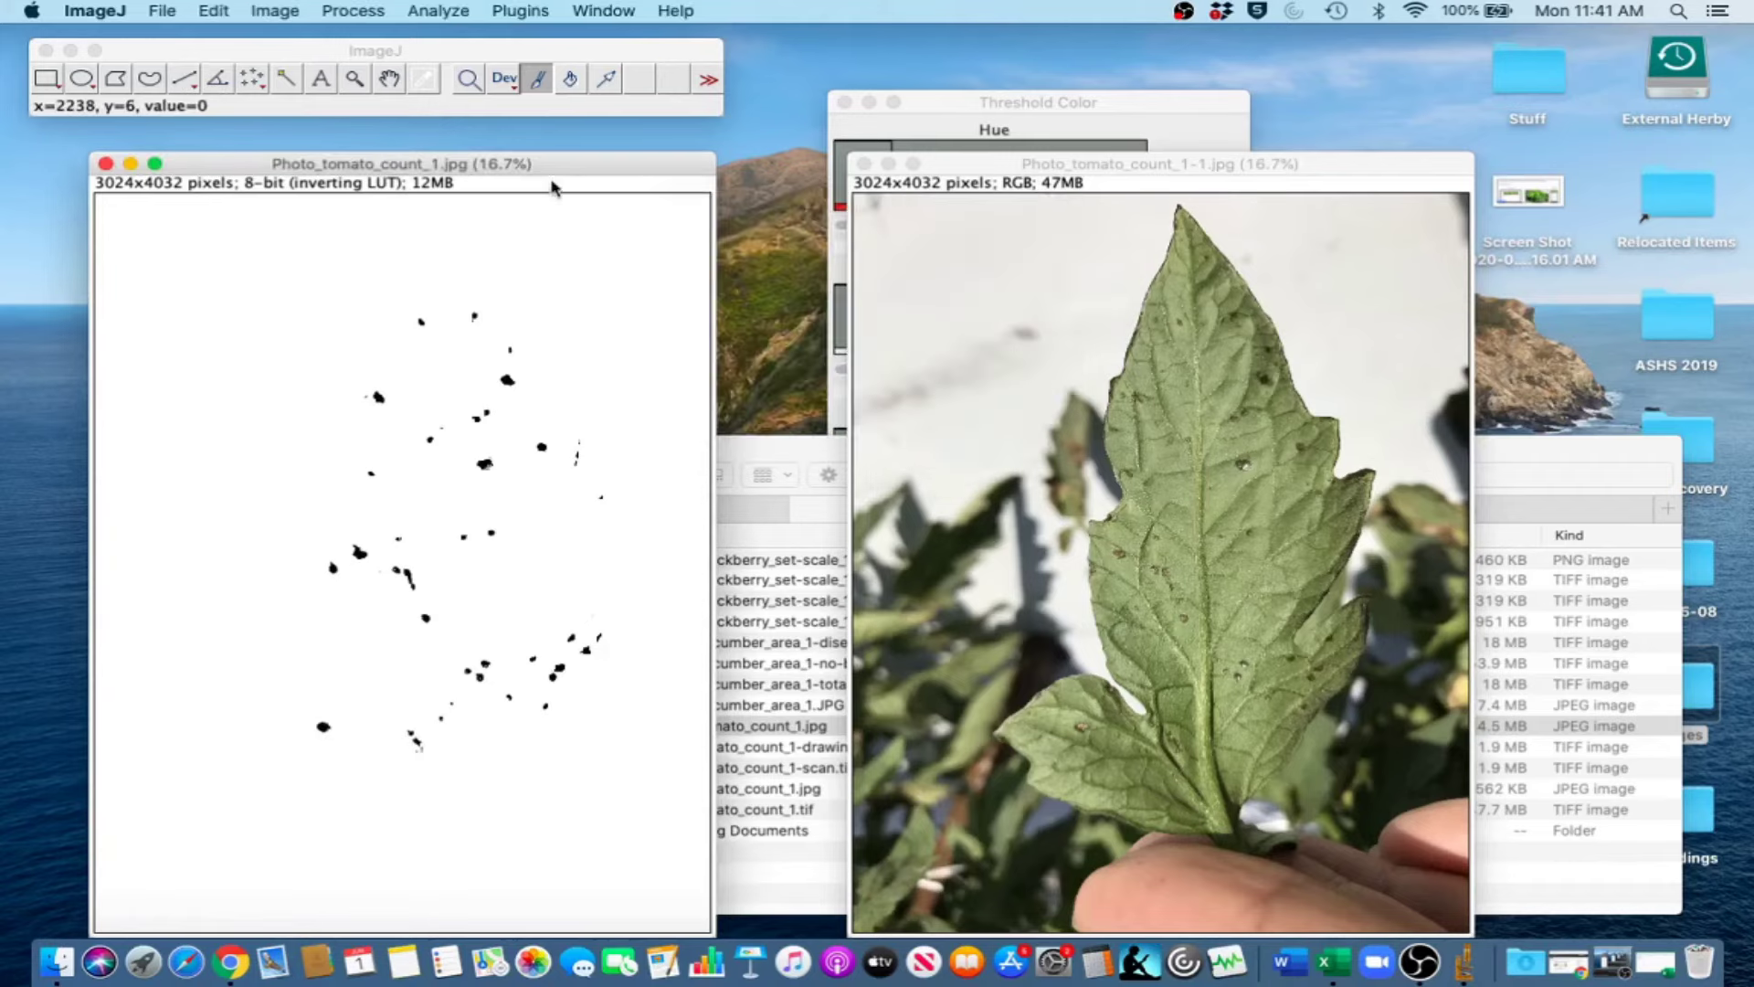
Analyze the mask's particles with outlines shown, keeping size 0-Infinity and circularity 0.00-1.00, and bring the Summary table into view.
mouse_move(571, 173)
left_mouse_down()
mouse_move(613, 189)
mouse_move(597, 174)
left_mouse_up()
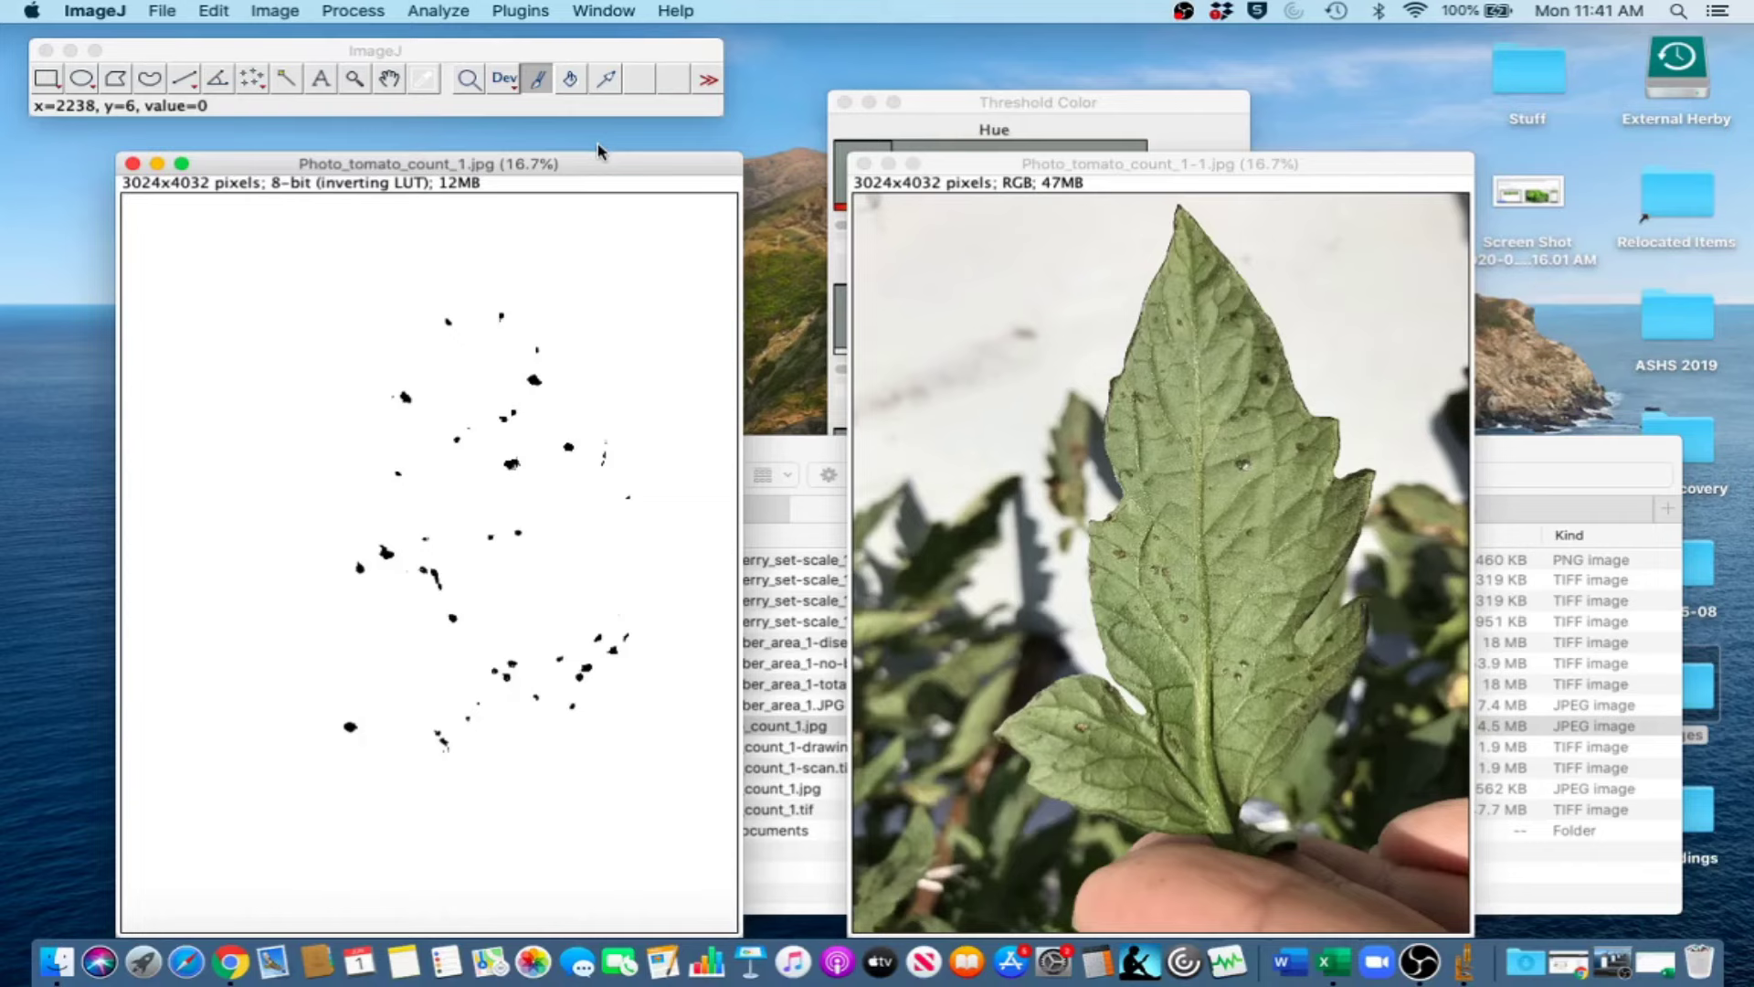
left_click(440, 10)
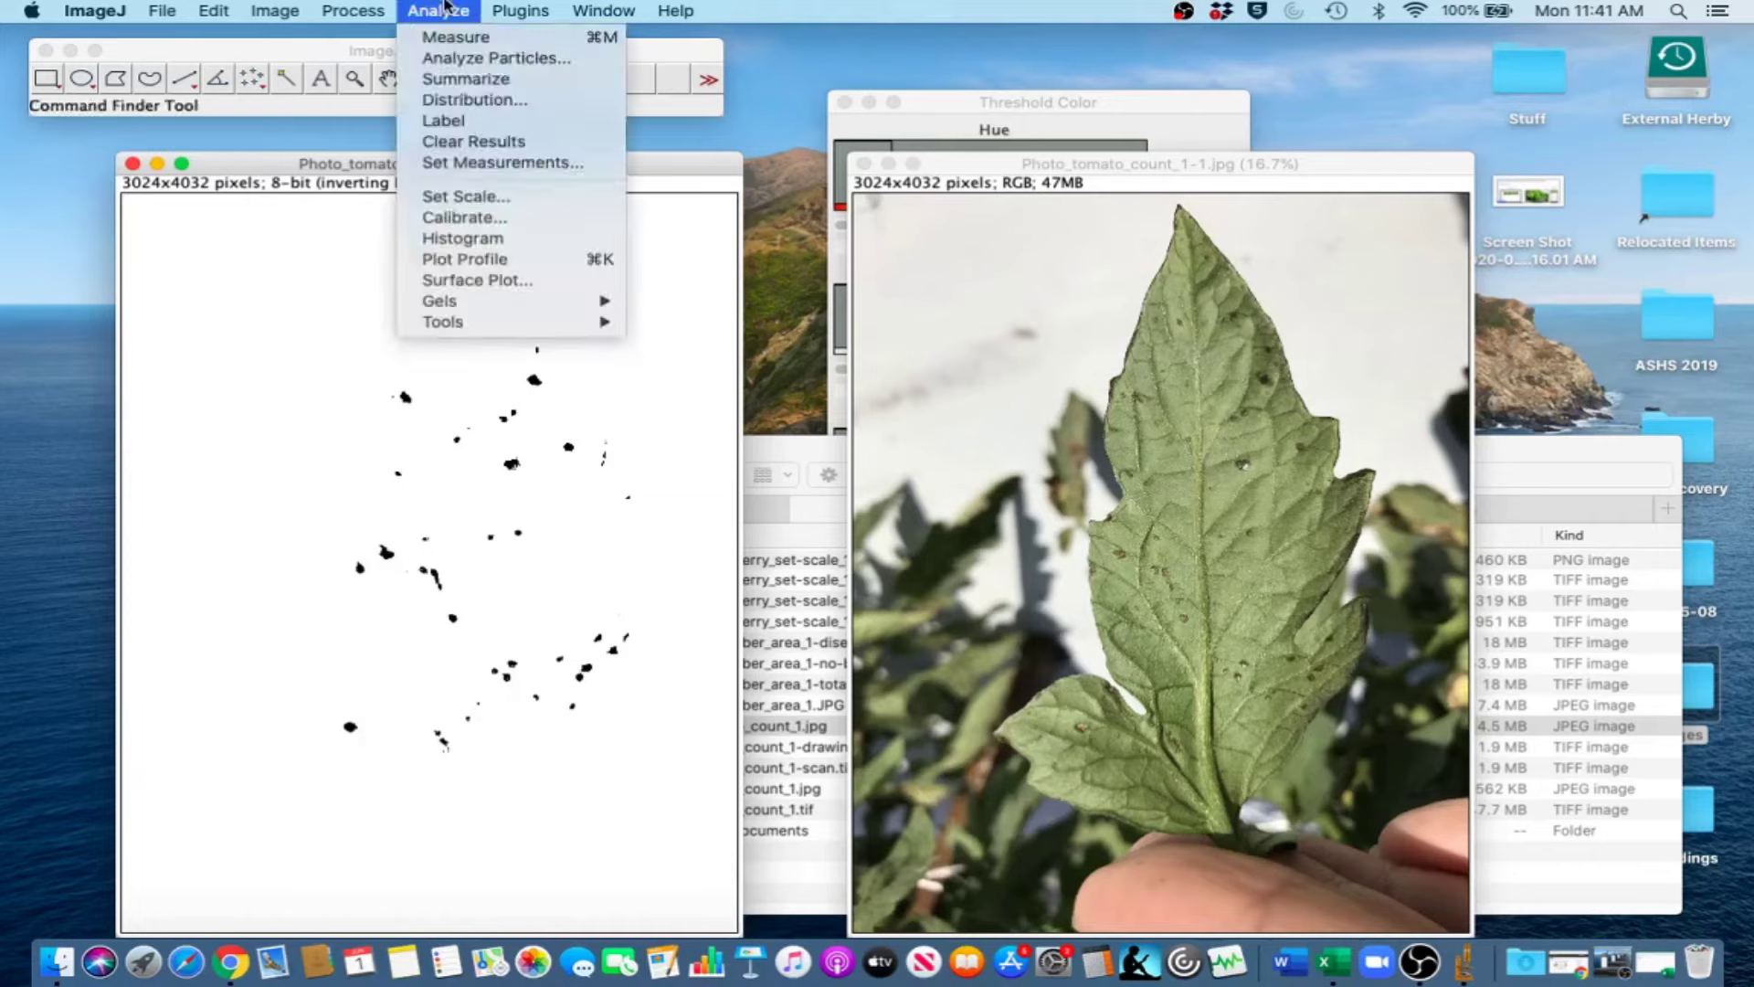
left_click(459, 59)
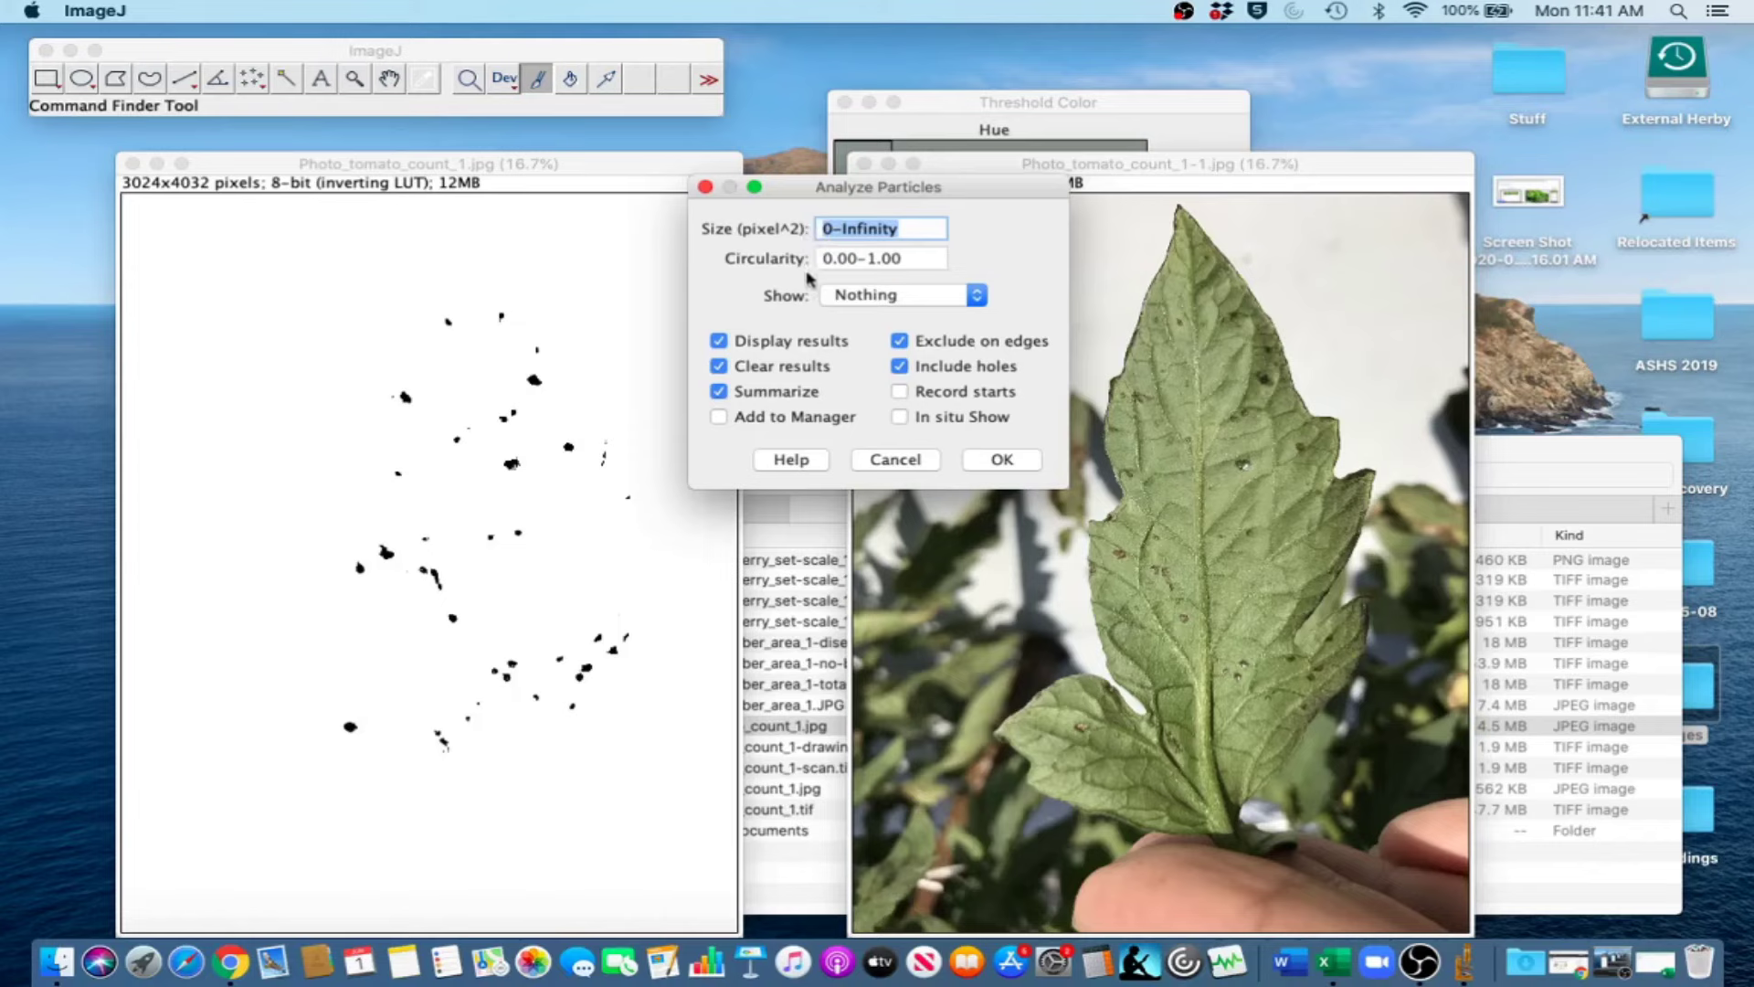
left_click(867, 295)
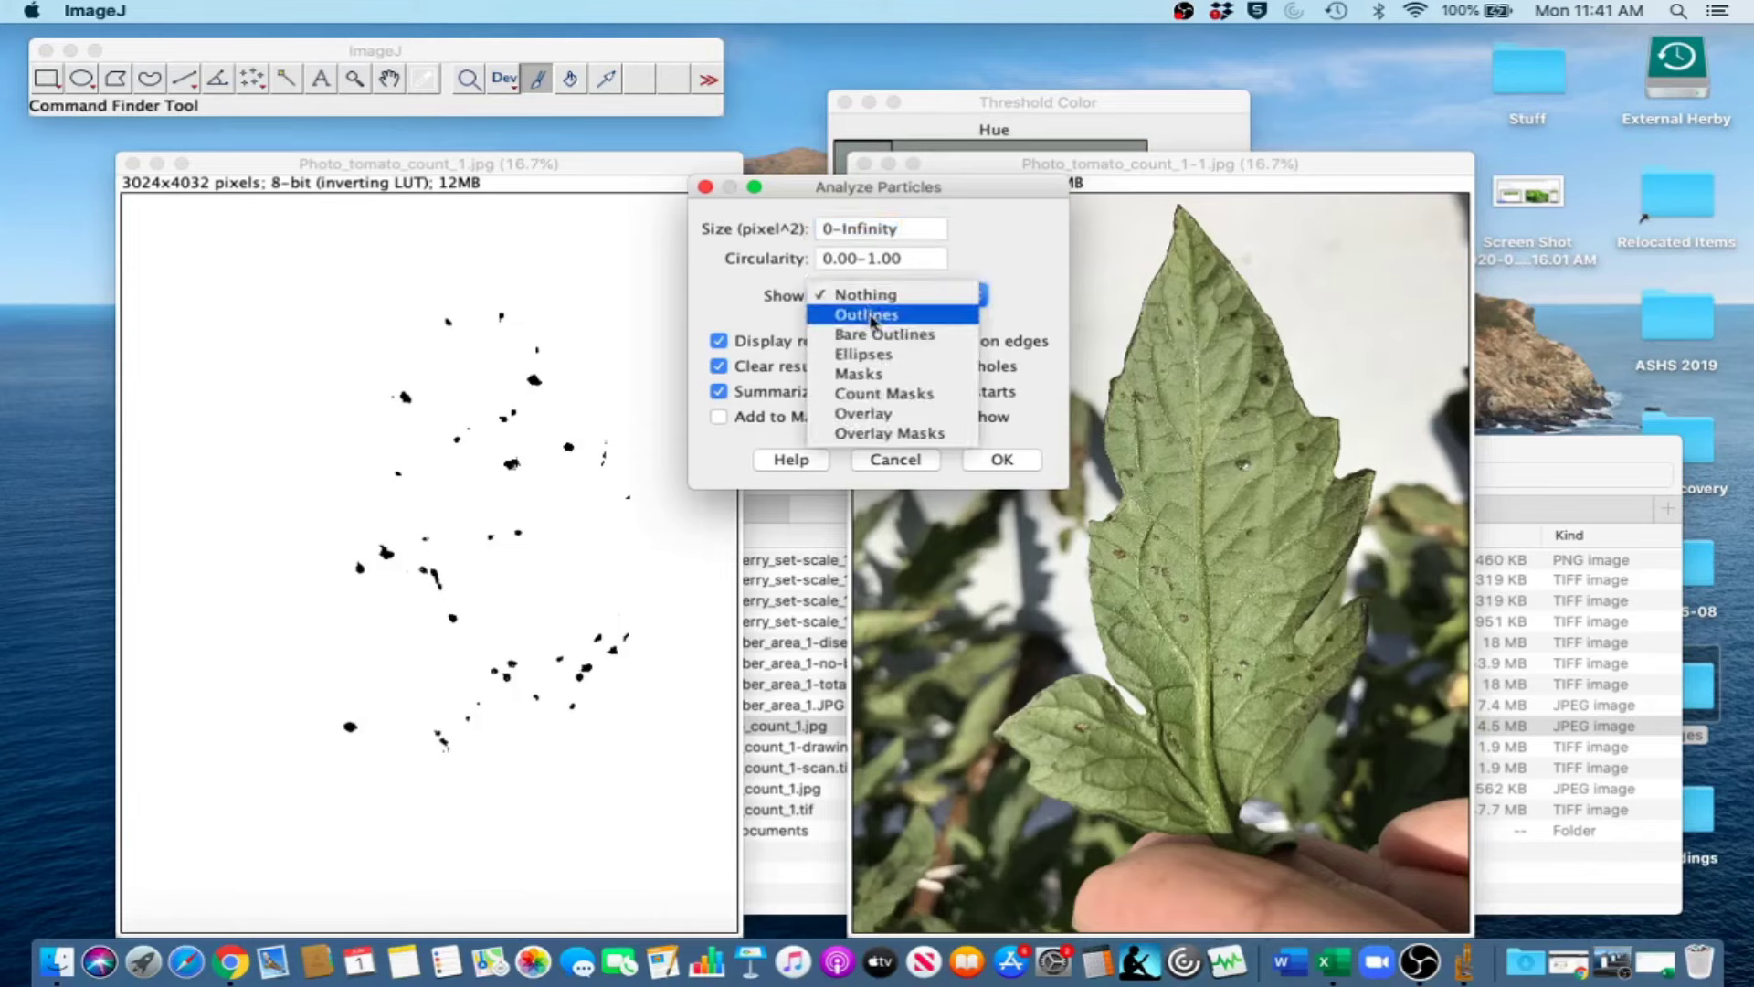
left_click(868, 316)
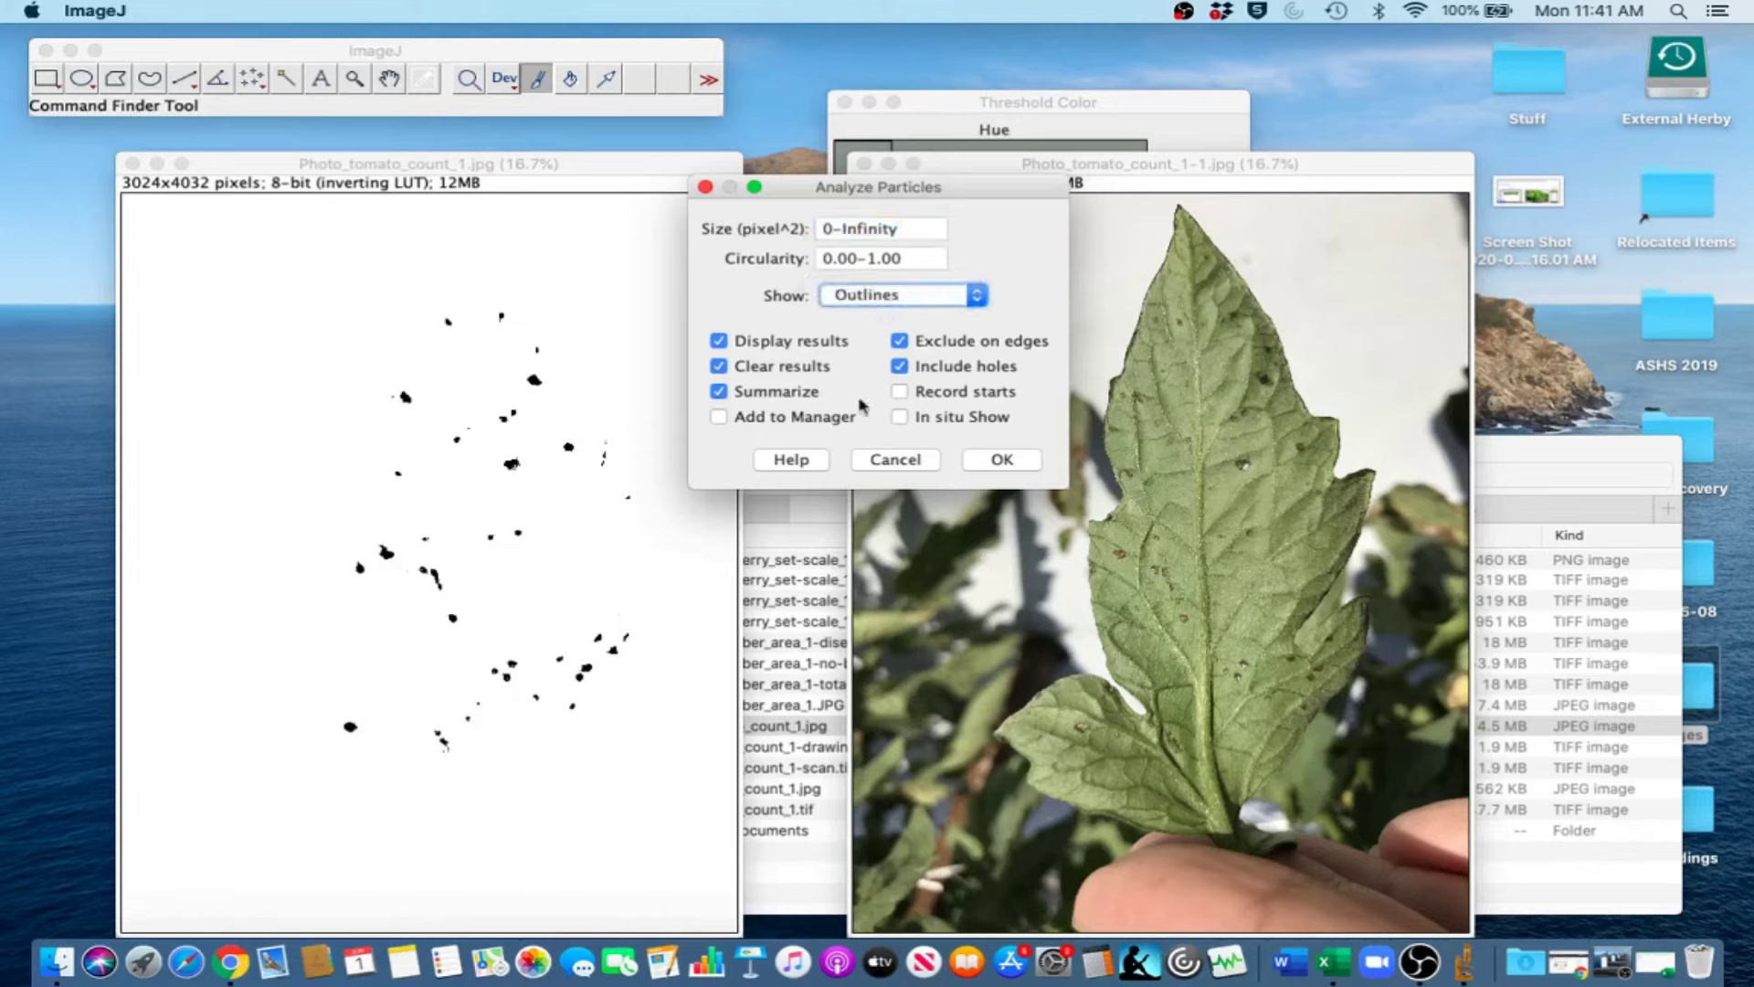
left_click(1001, 460)
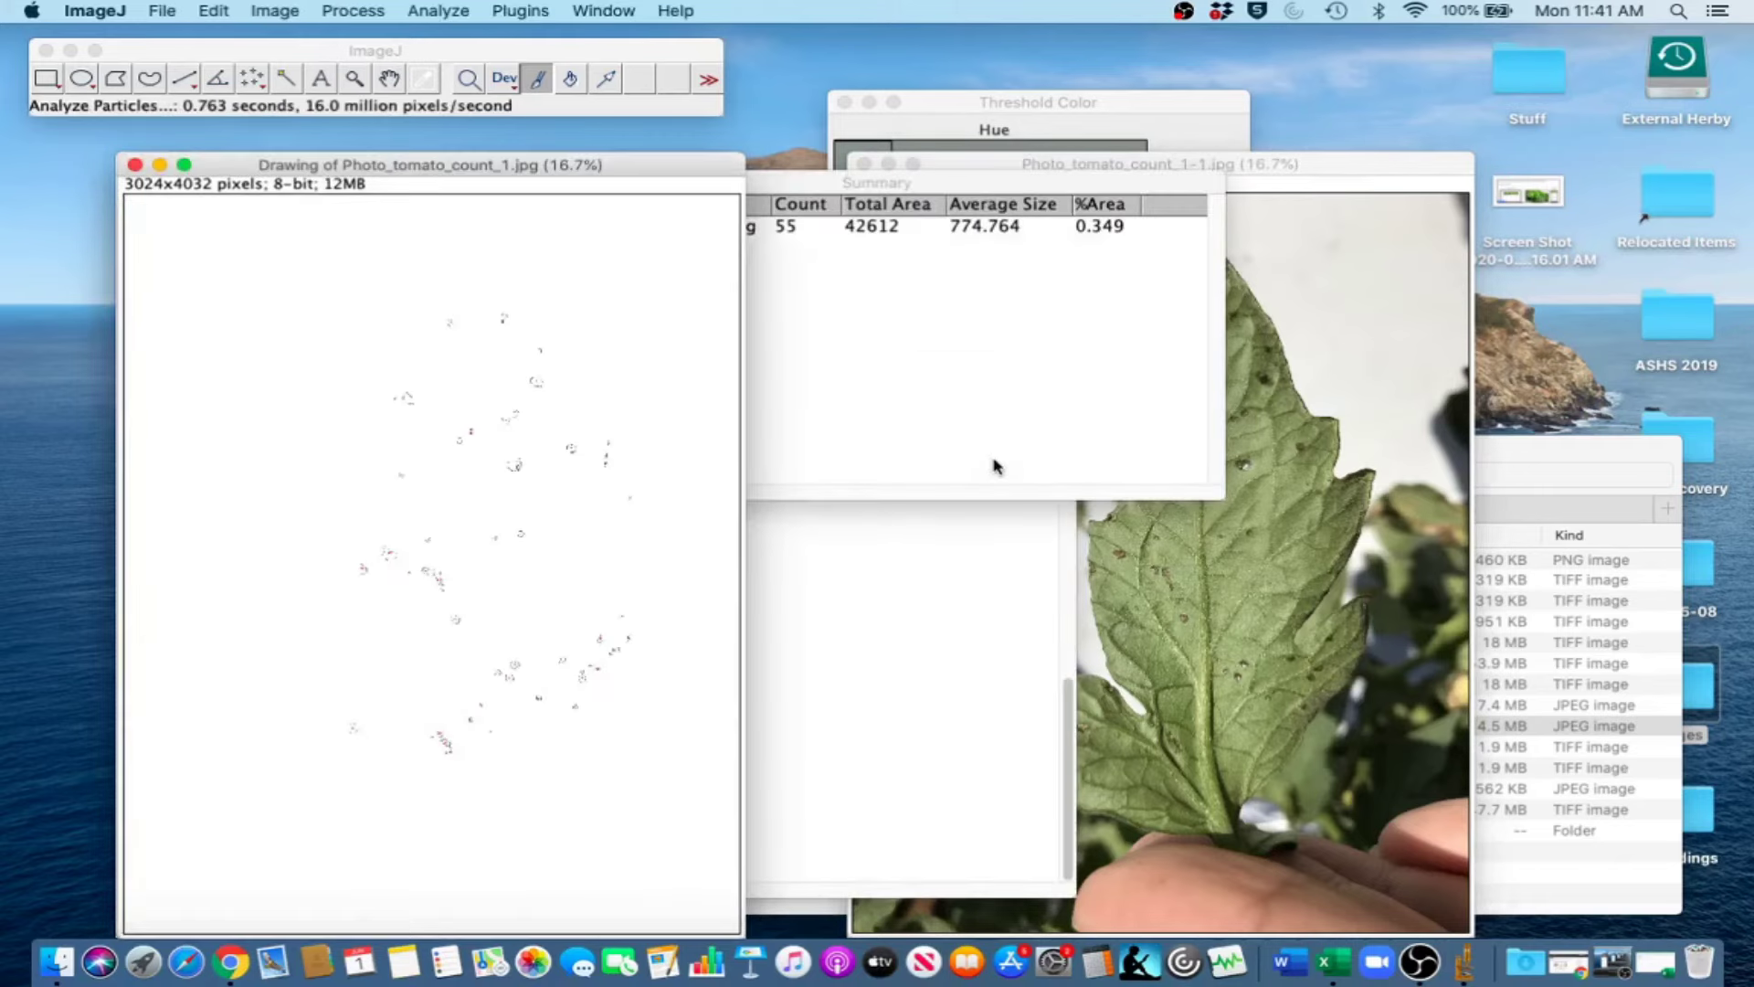
left_click_drag(444, 167, 491, 165)
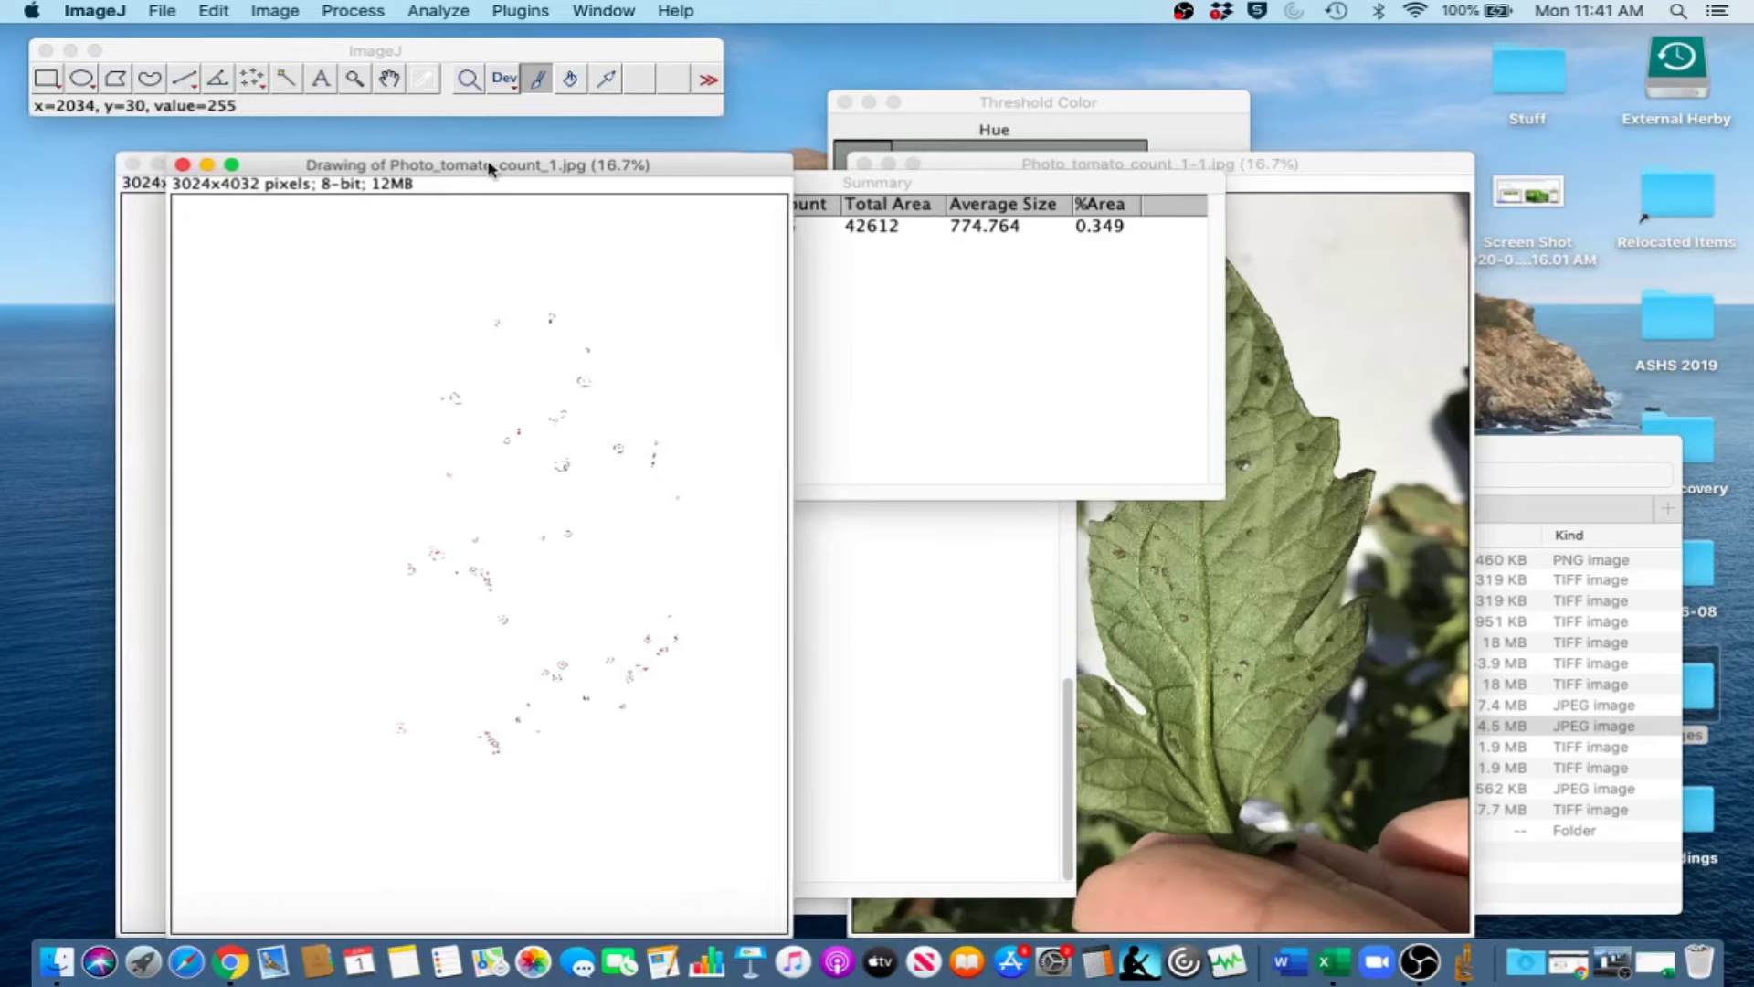
left_click(834, 189)
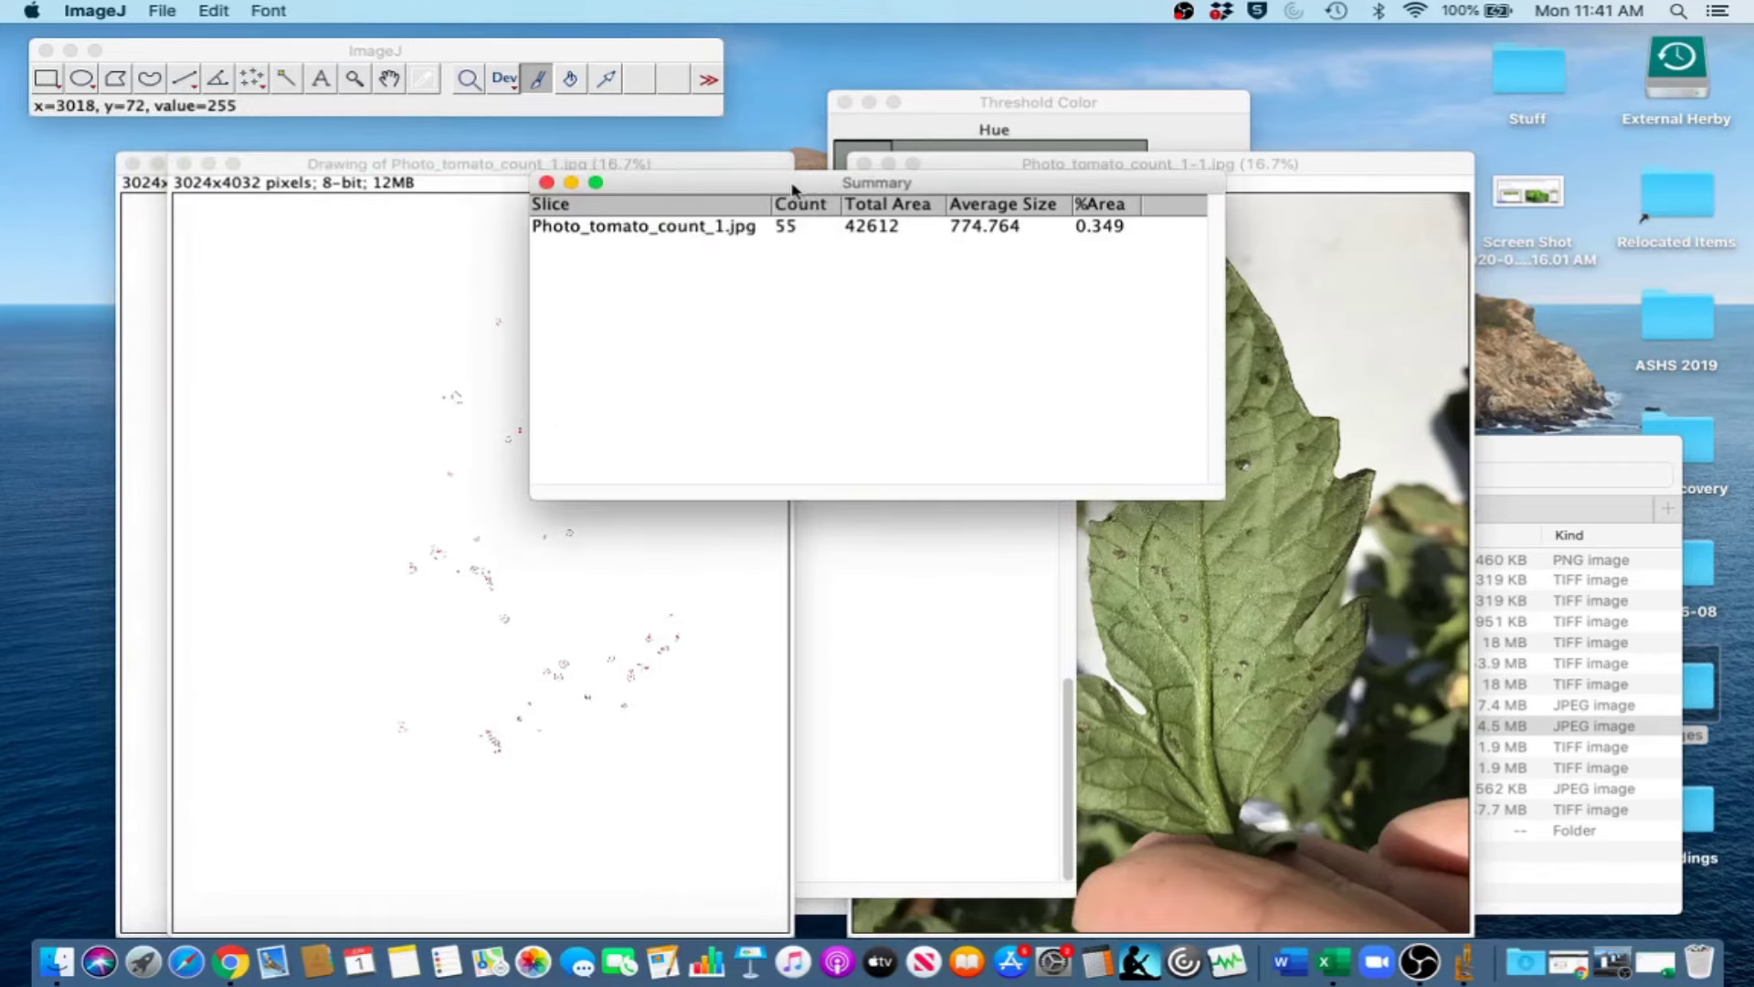
left_click_drag(793, 187, 715, 146)
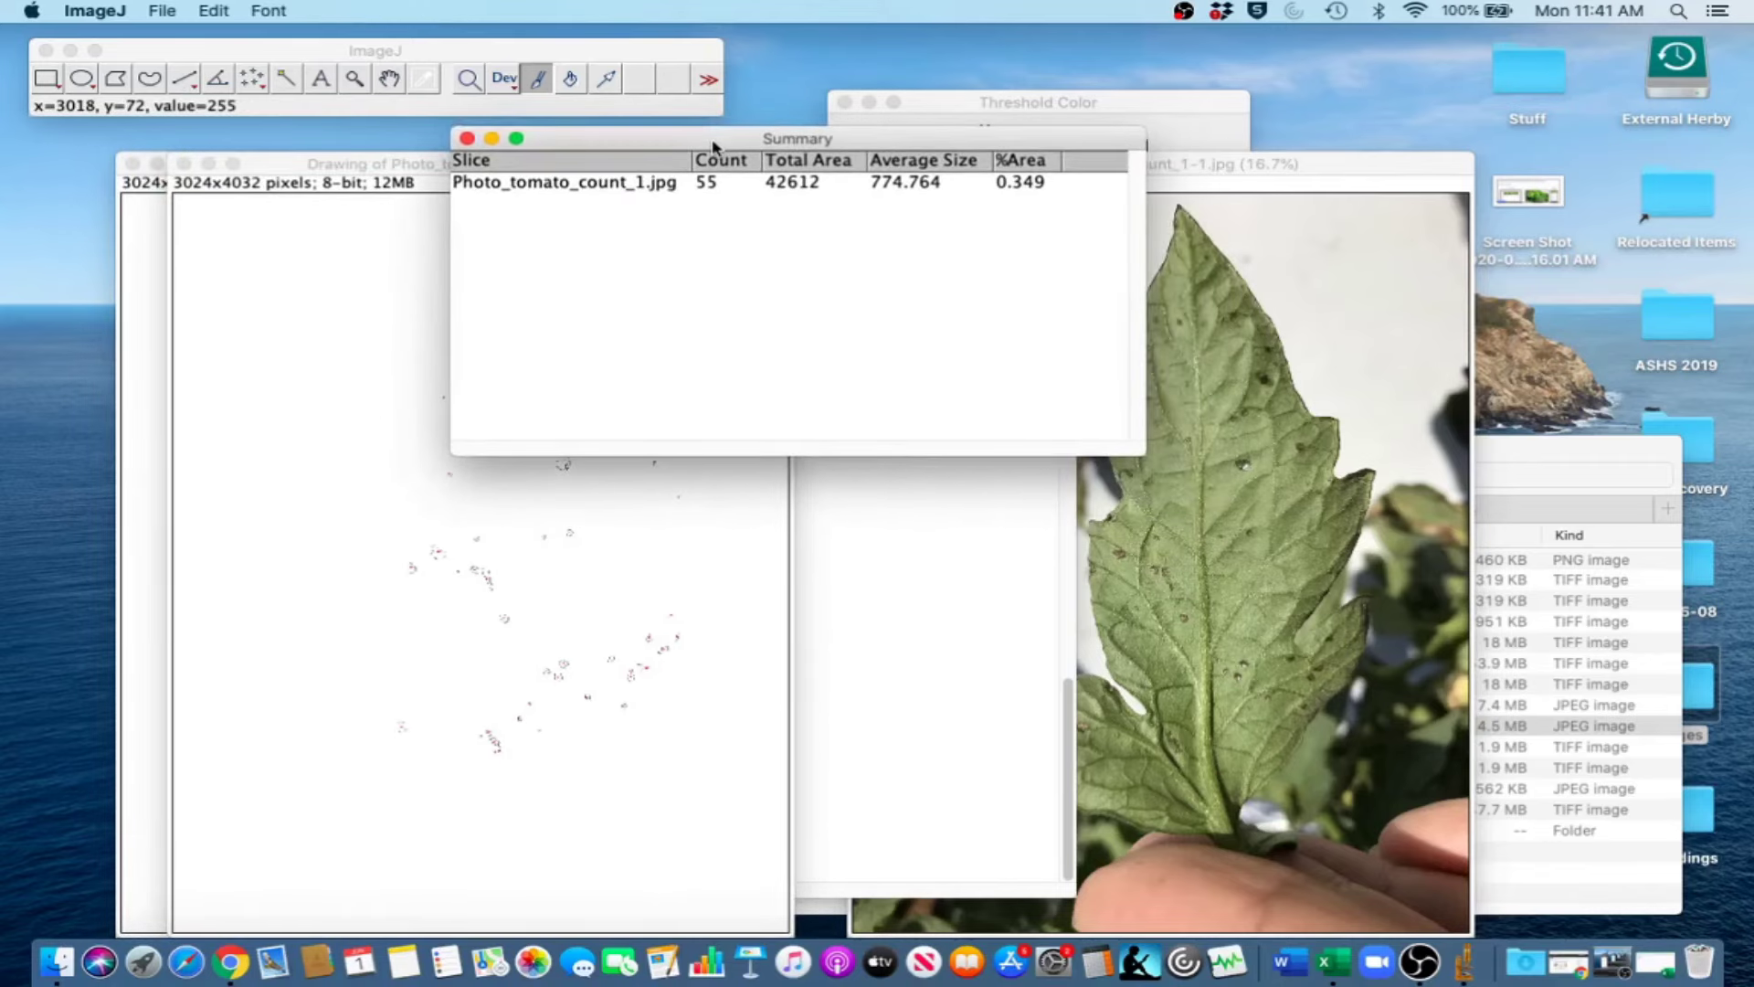
Switch to the Excel workbook, enter "Photo spots" in B7 and the lesion count 55 in B8, and minimize the workbook.
left_click(1656, 966)
left_click_drag(738, 660, 748, 658)
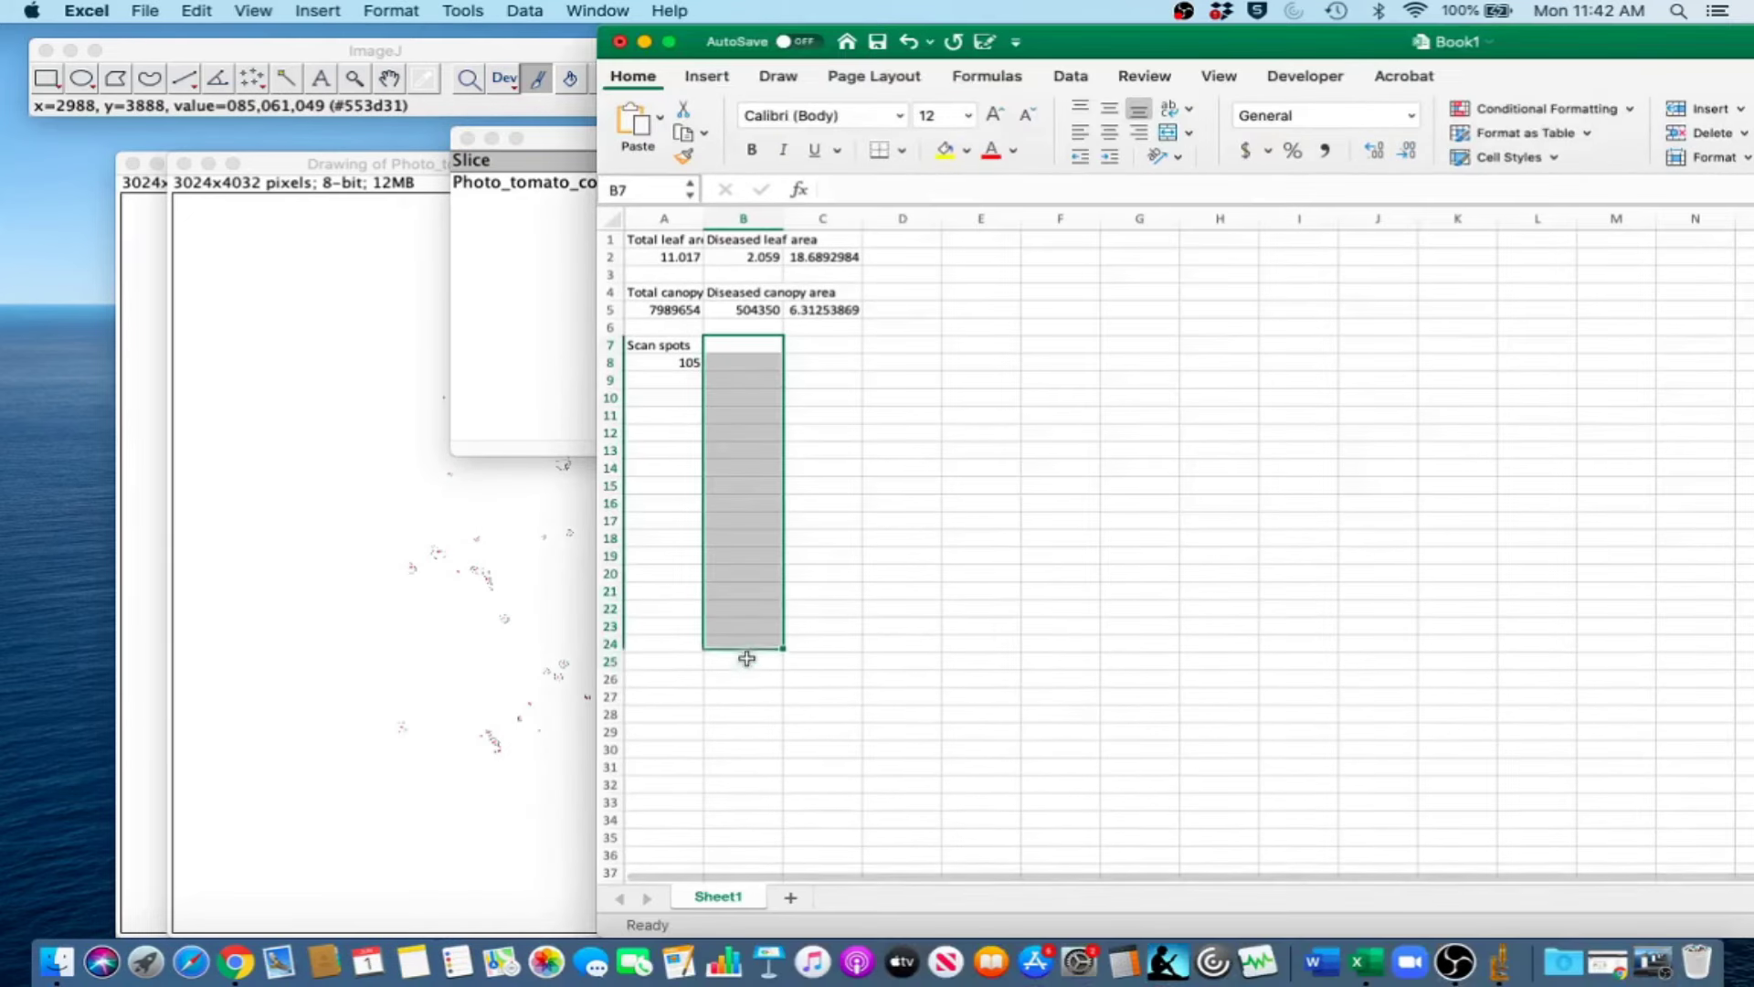
left_click(736, 345)
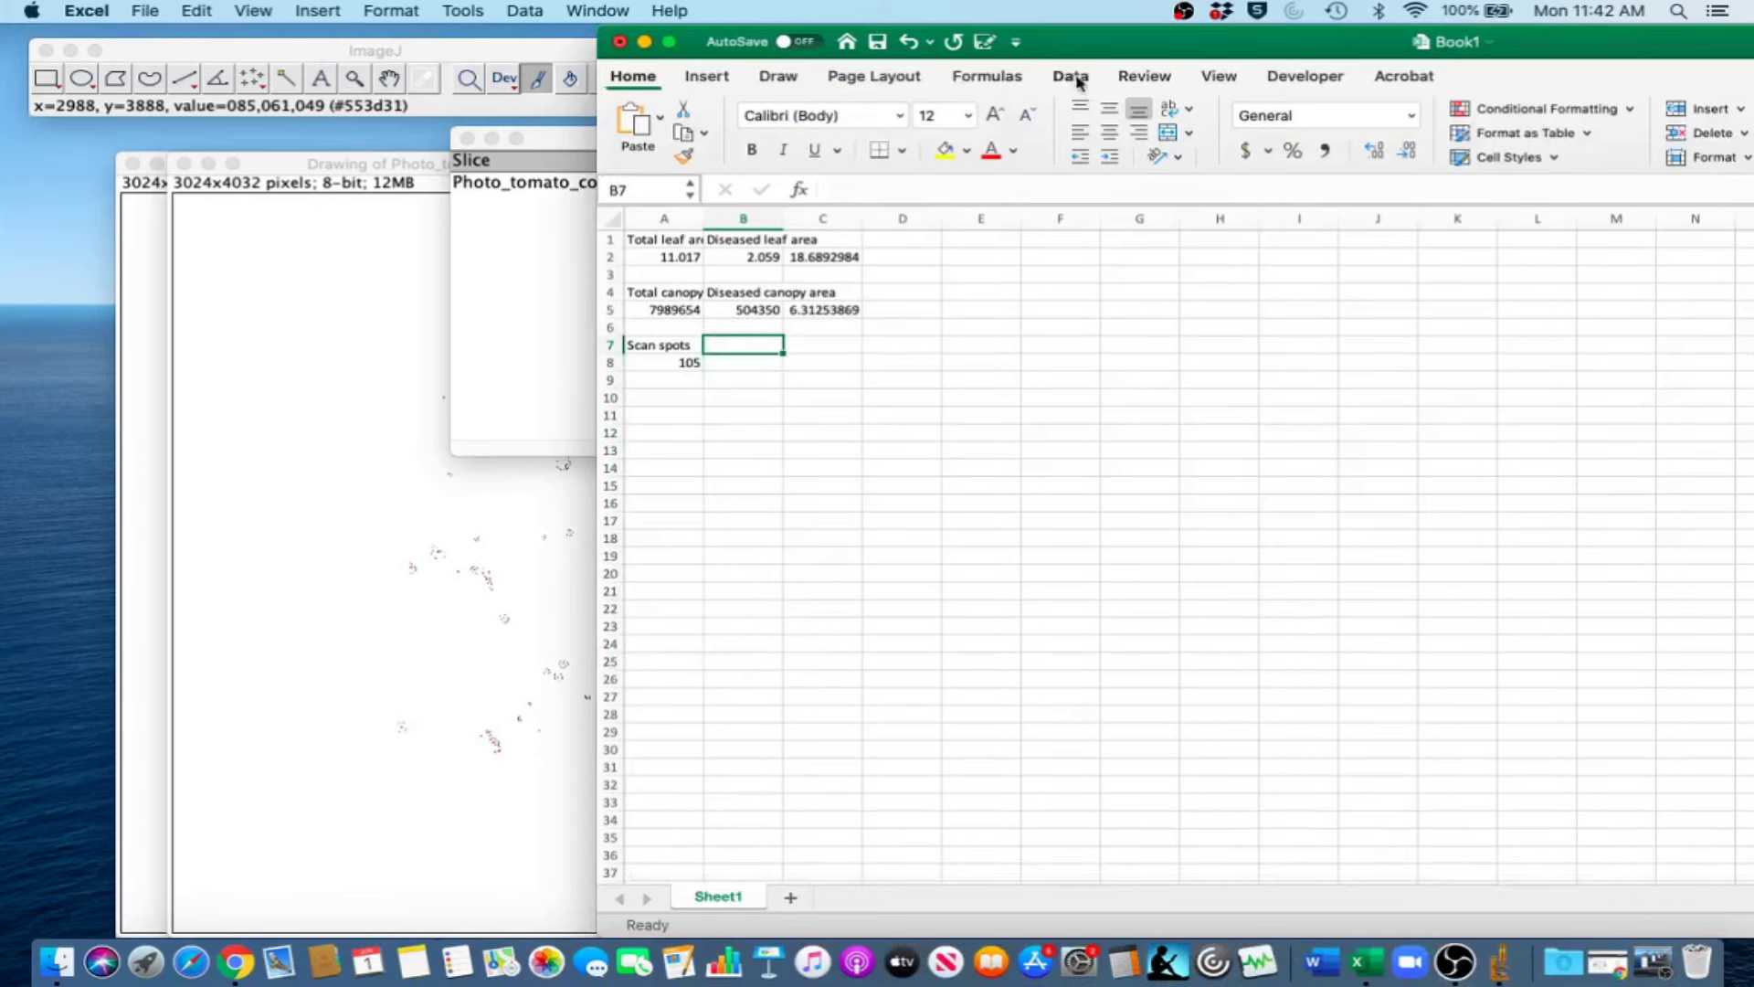
left_click_drag(1142, 40, 1382, 228)
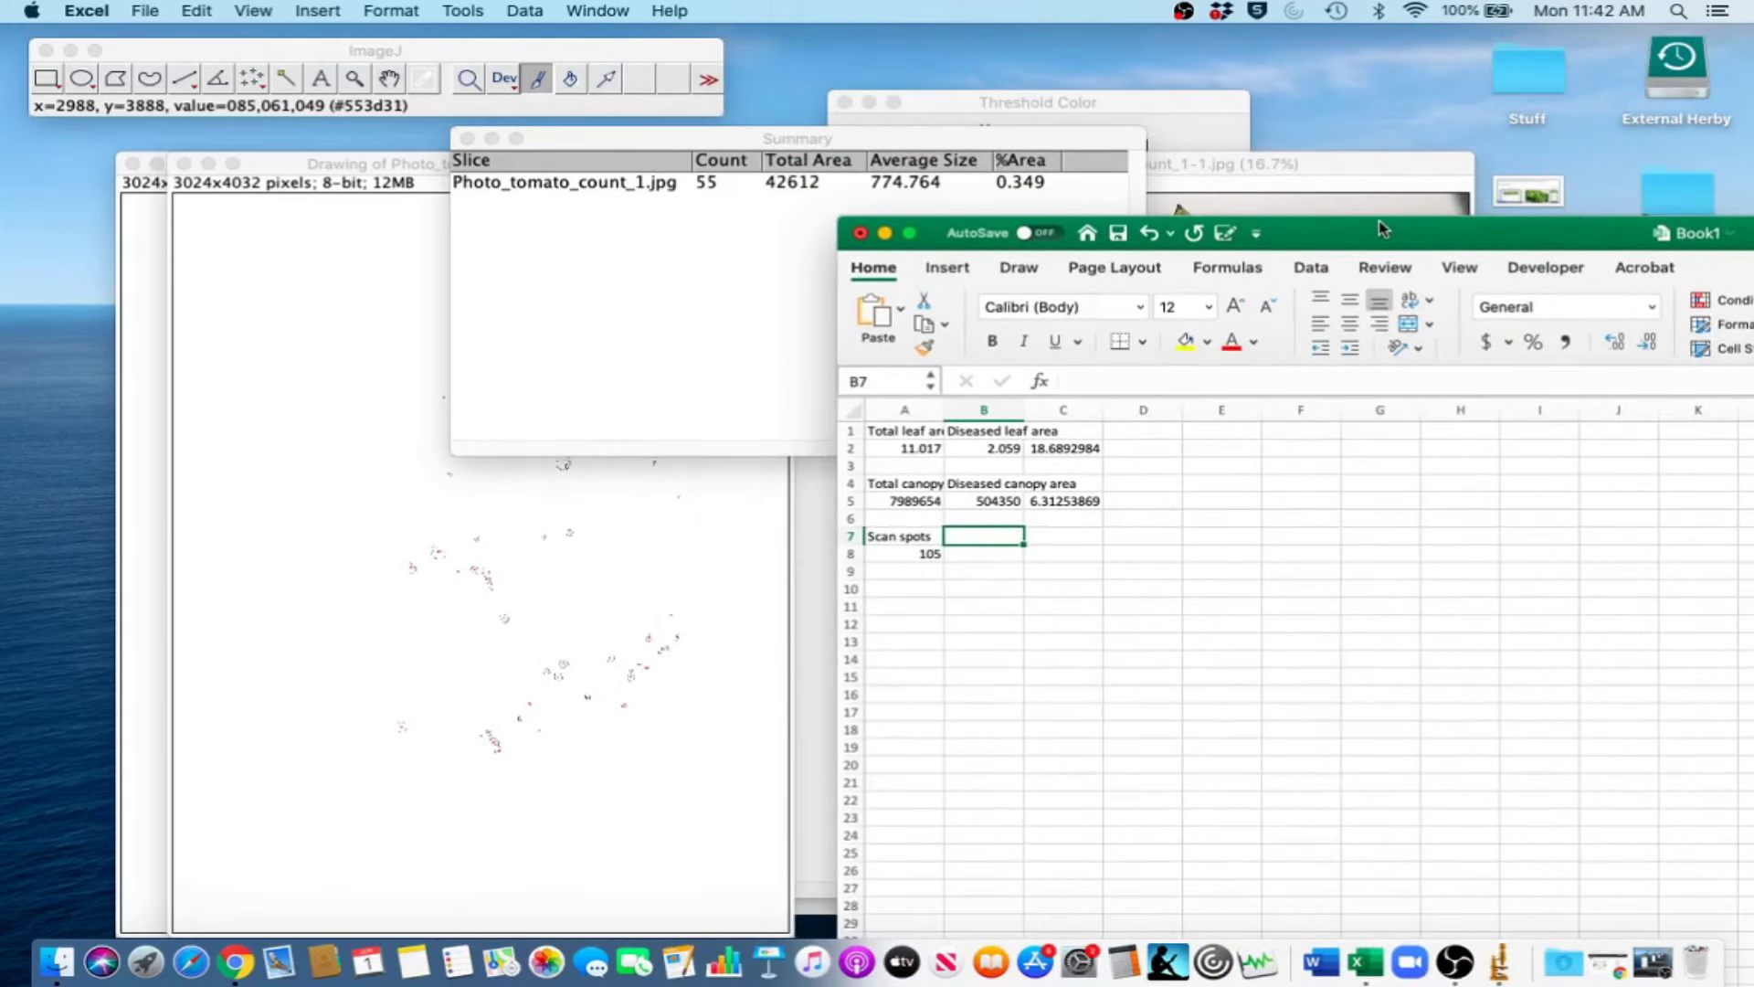
type("Photo")
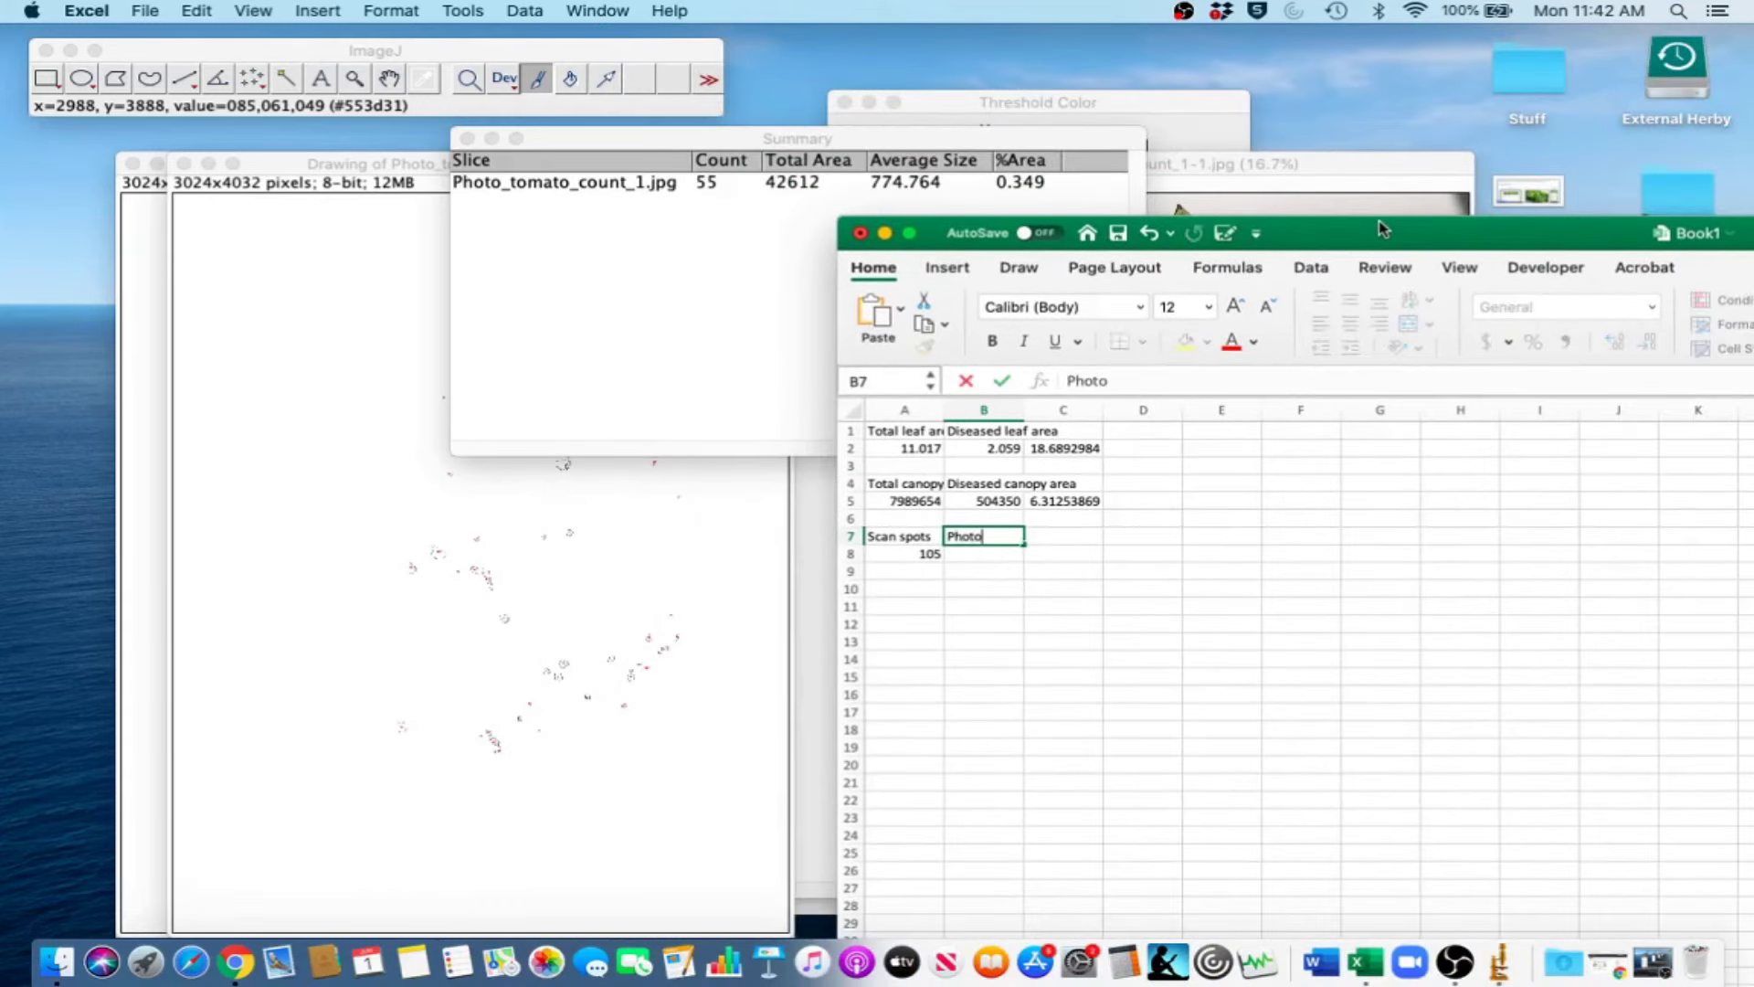
type(" spots")
key("Return")
type("55")
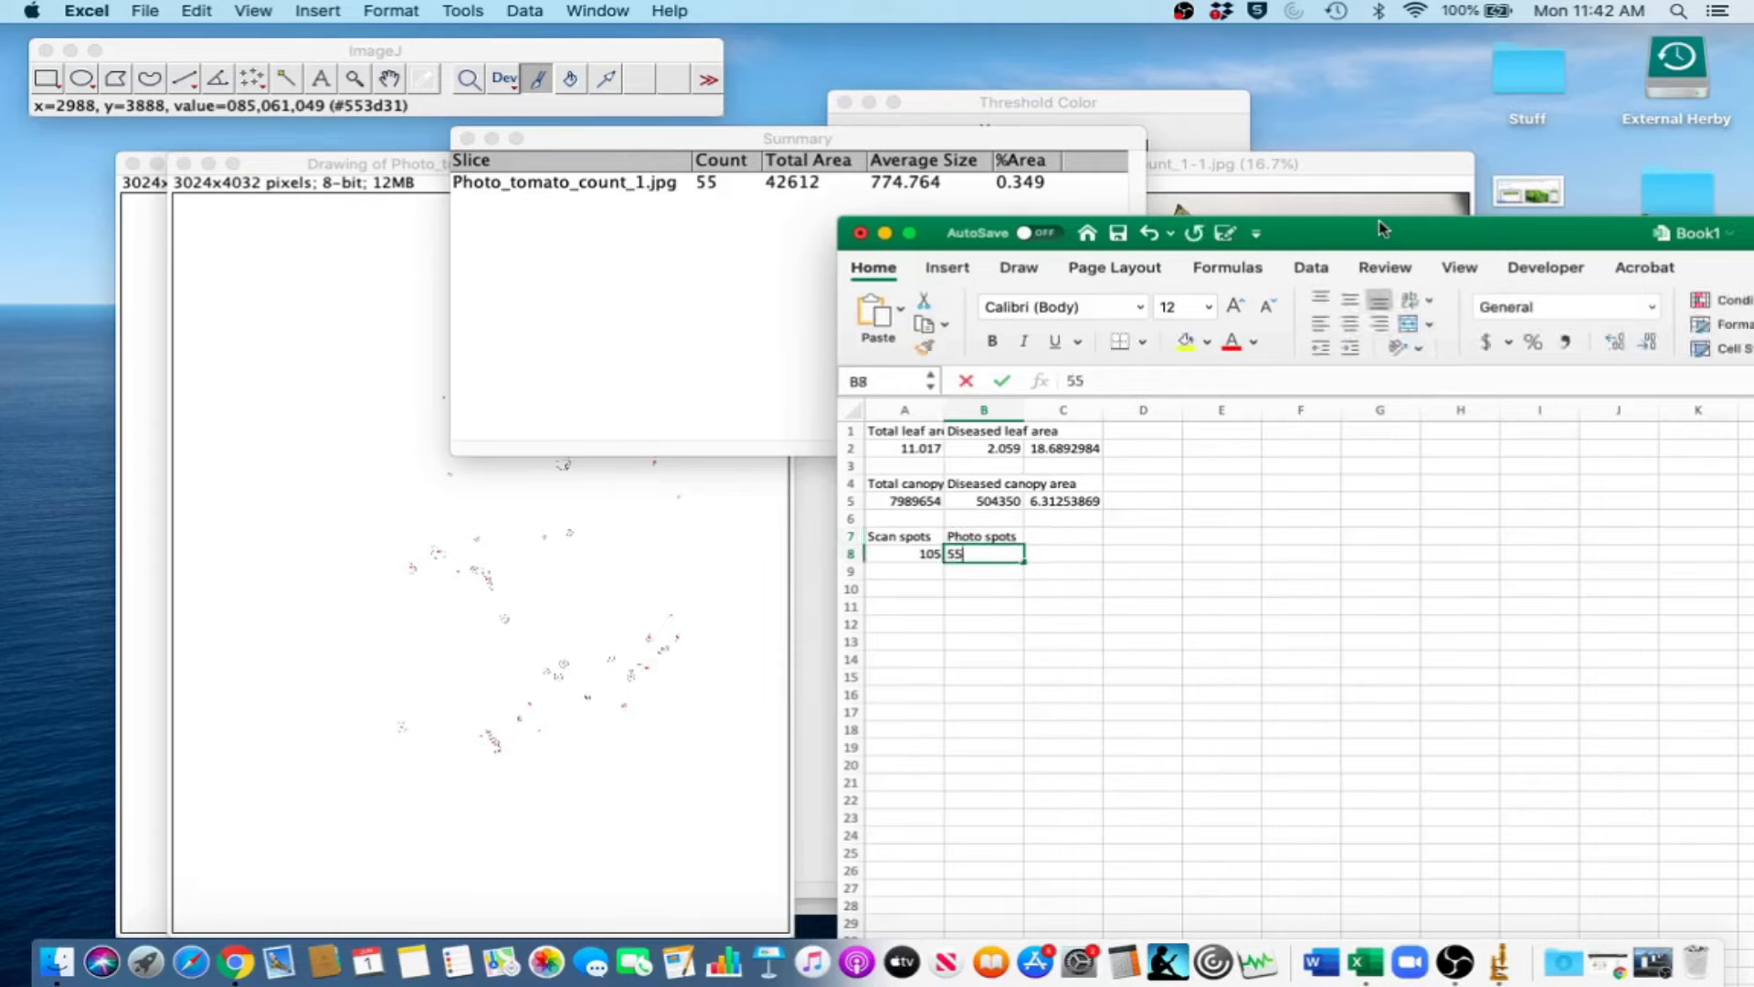
left_click(998, 589)
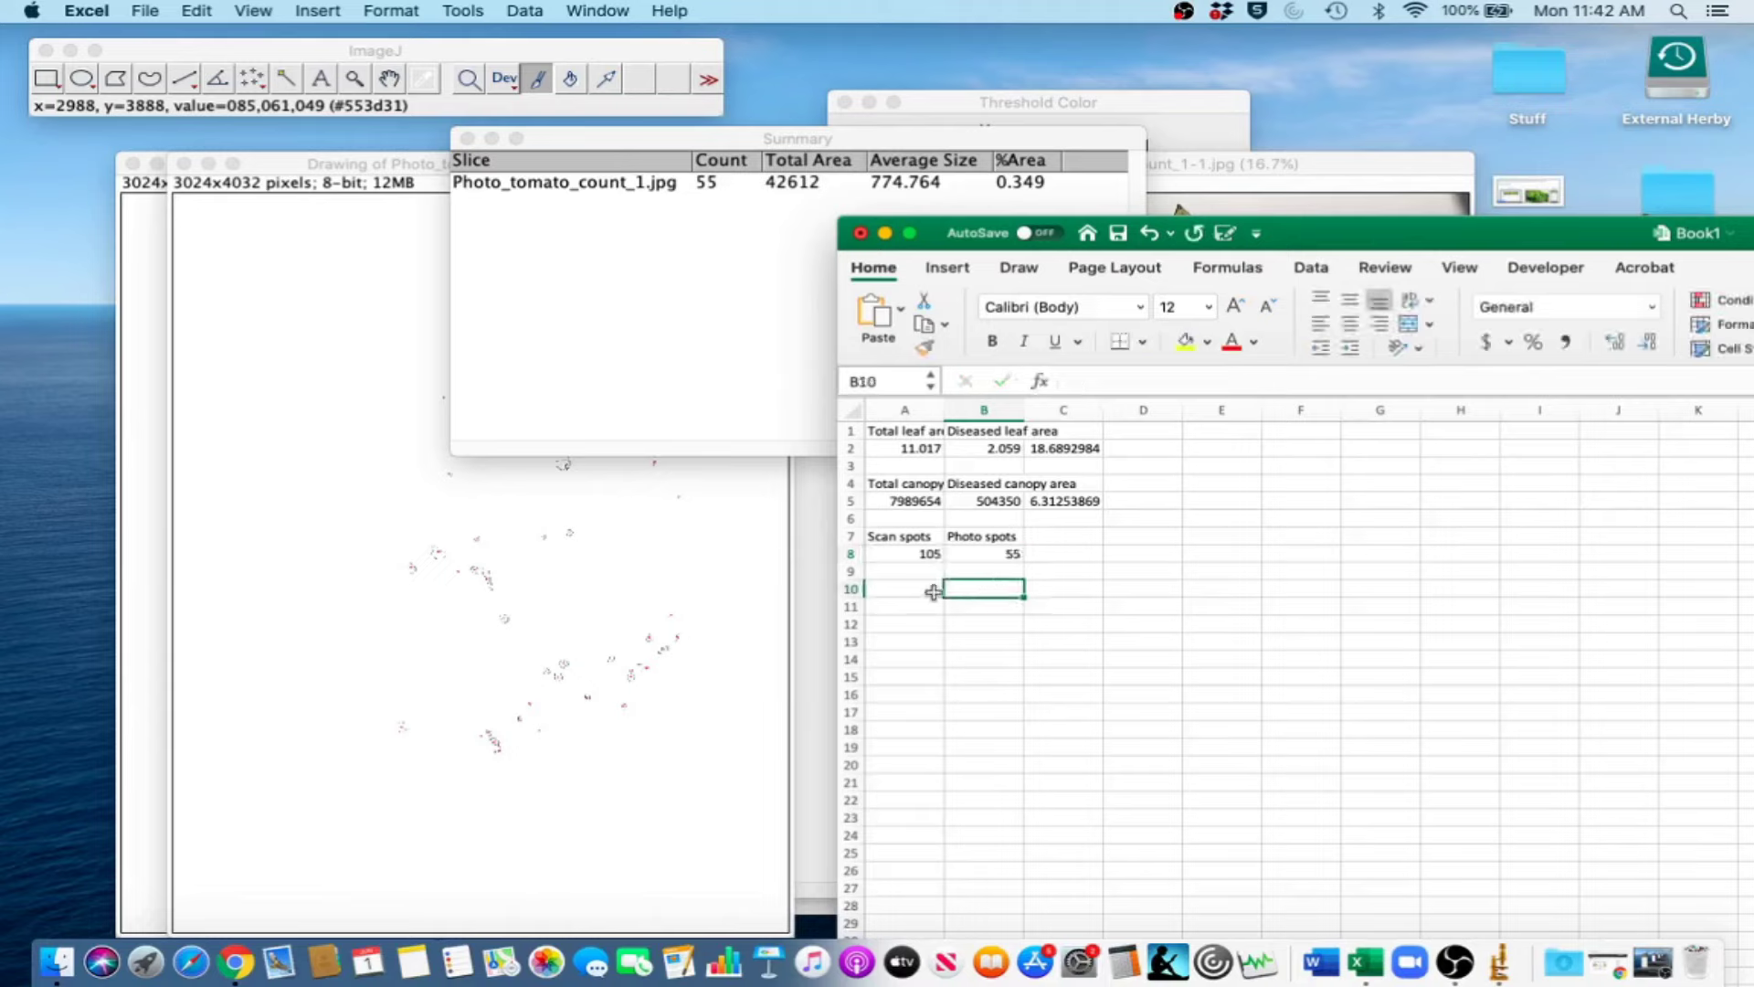
left_click(913, 589)
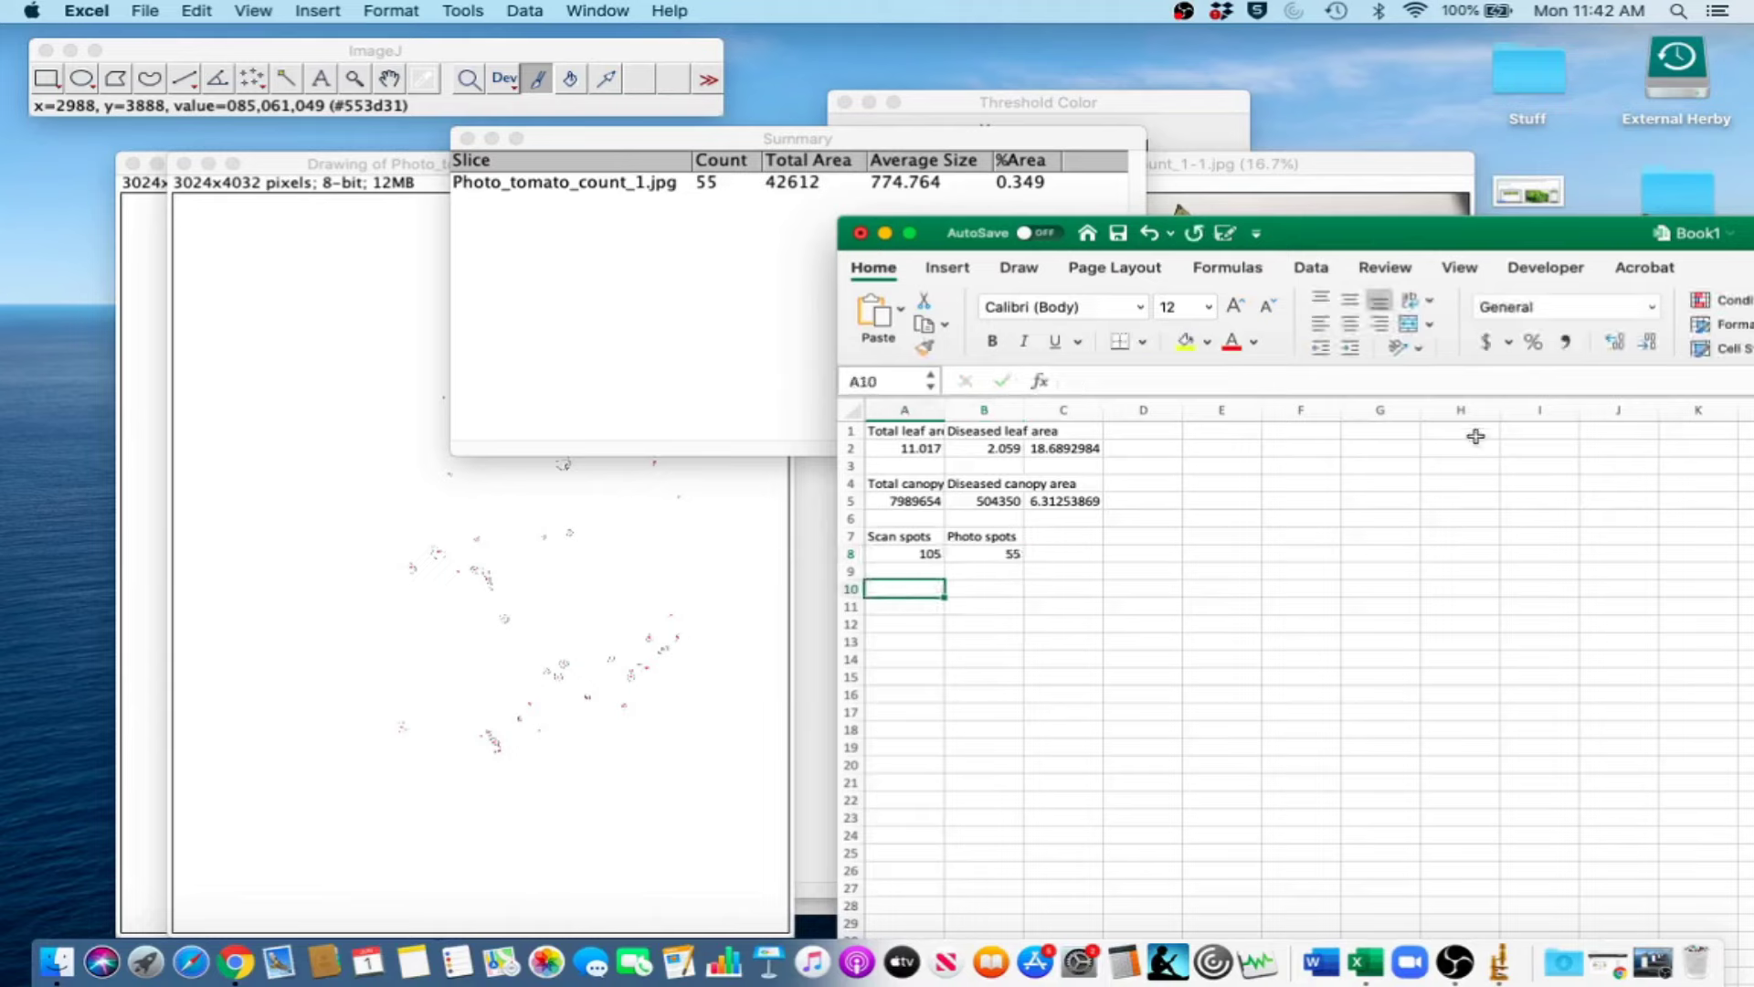
left_click(884, 233)
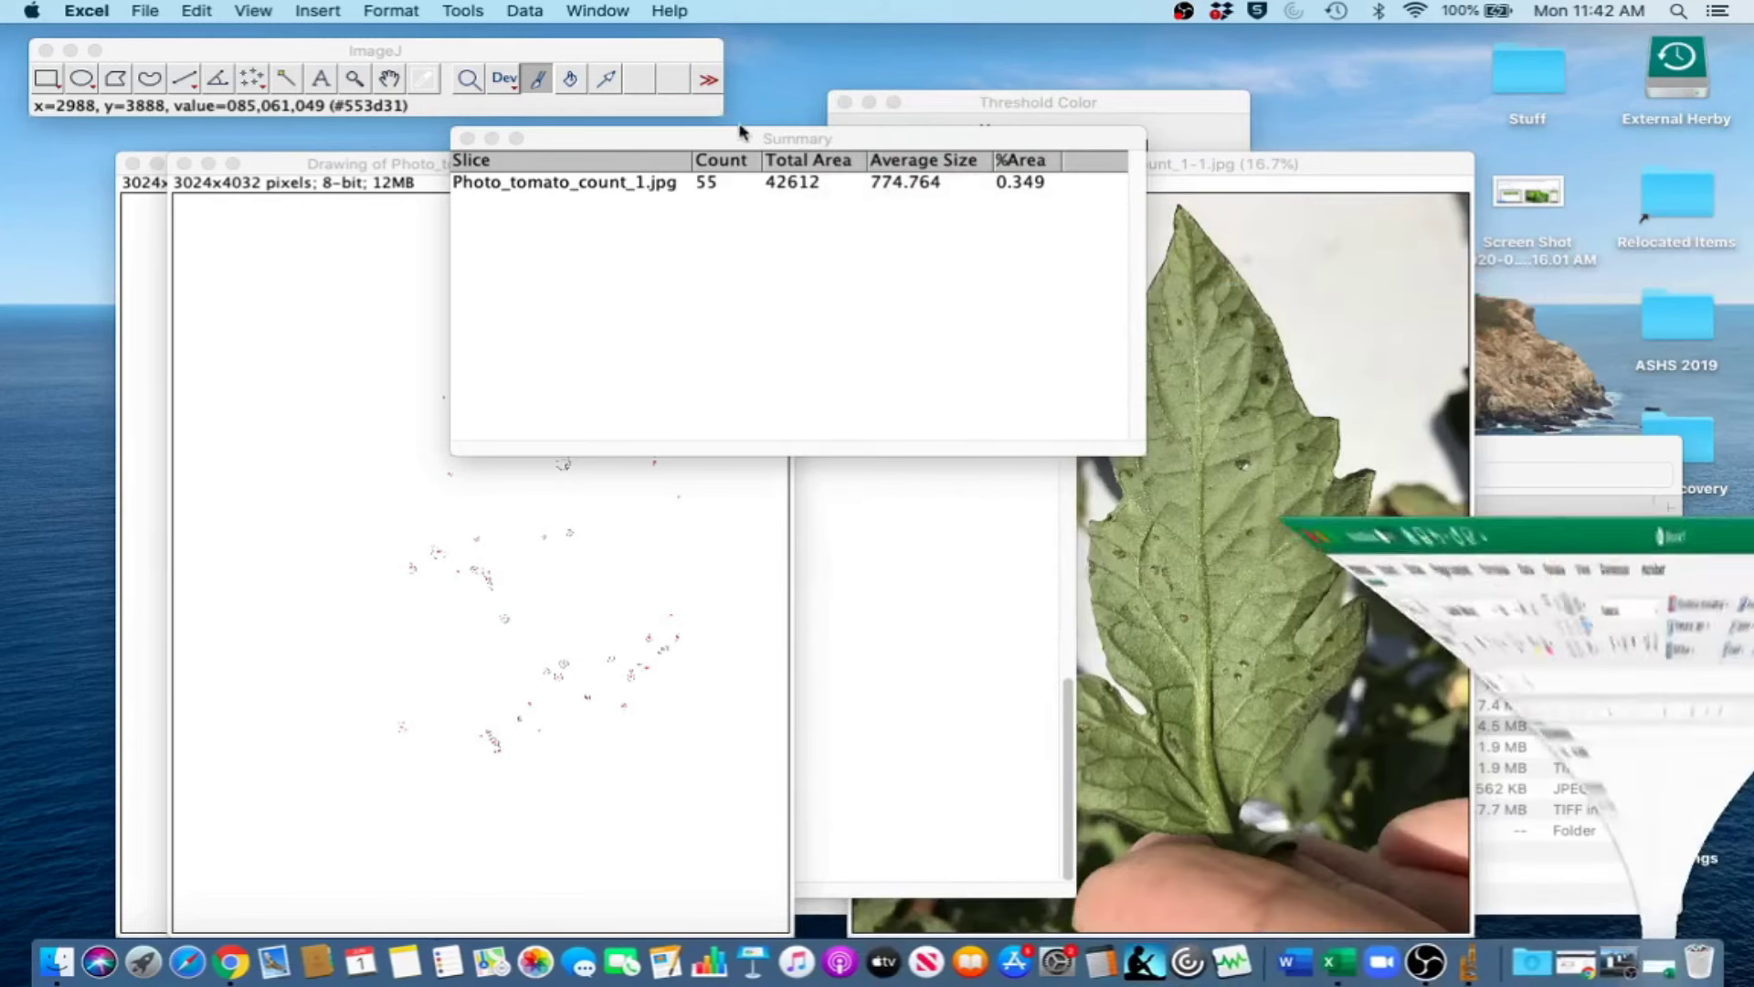
Save the lesion outline drawing in the Images folder as the TIFF Photo_tomato_count_1-processed.tif and close it.
left_click_drag(705, 142, 1068, 119)
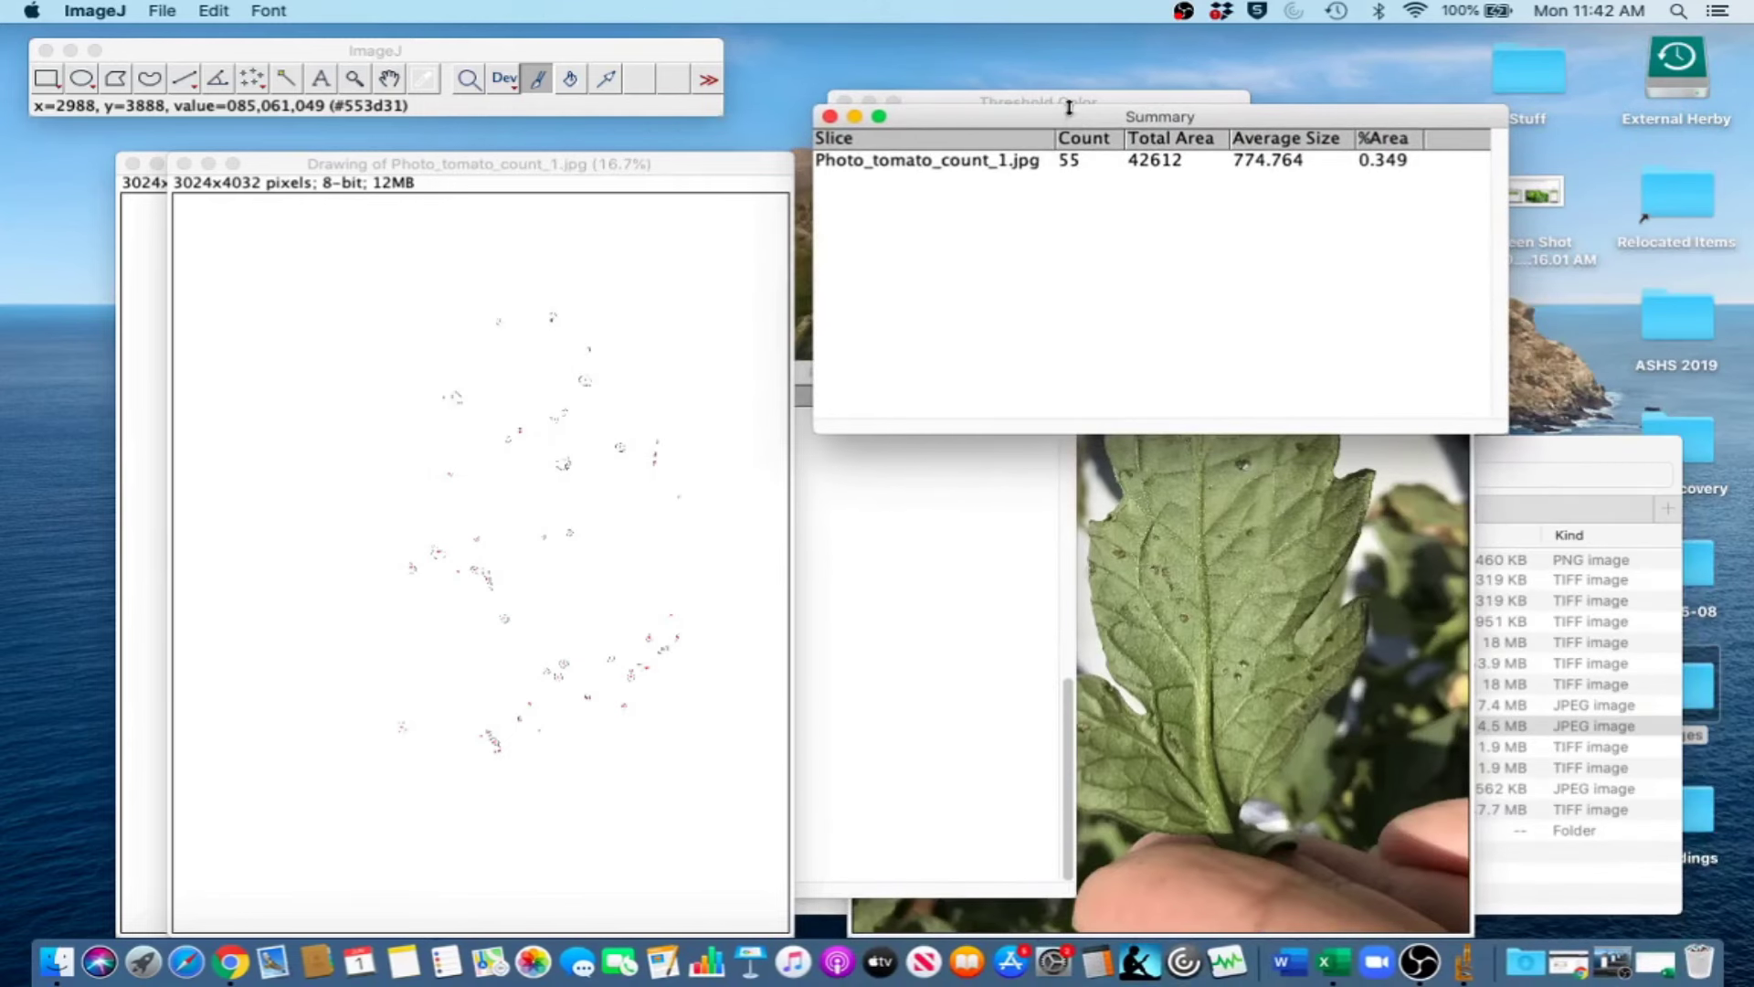
left_click(589, 172)
left_click(170, 10)
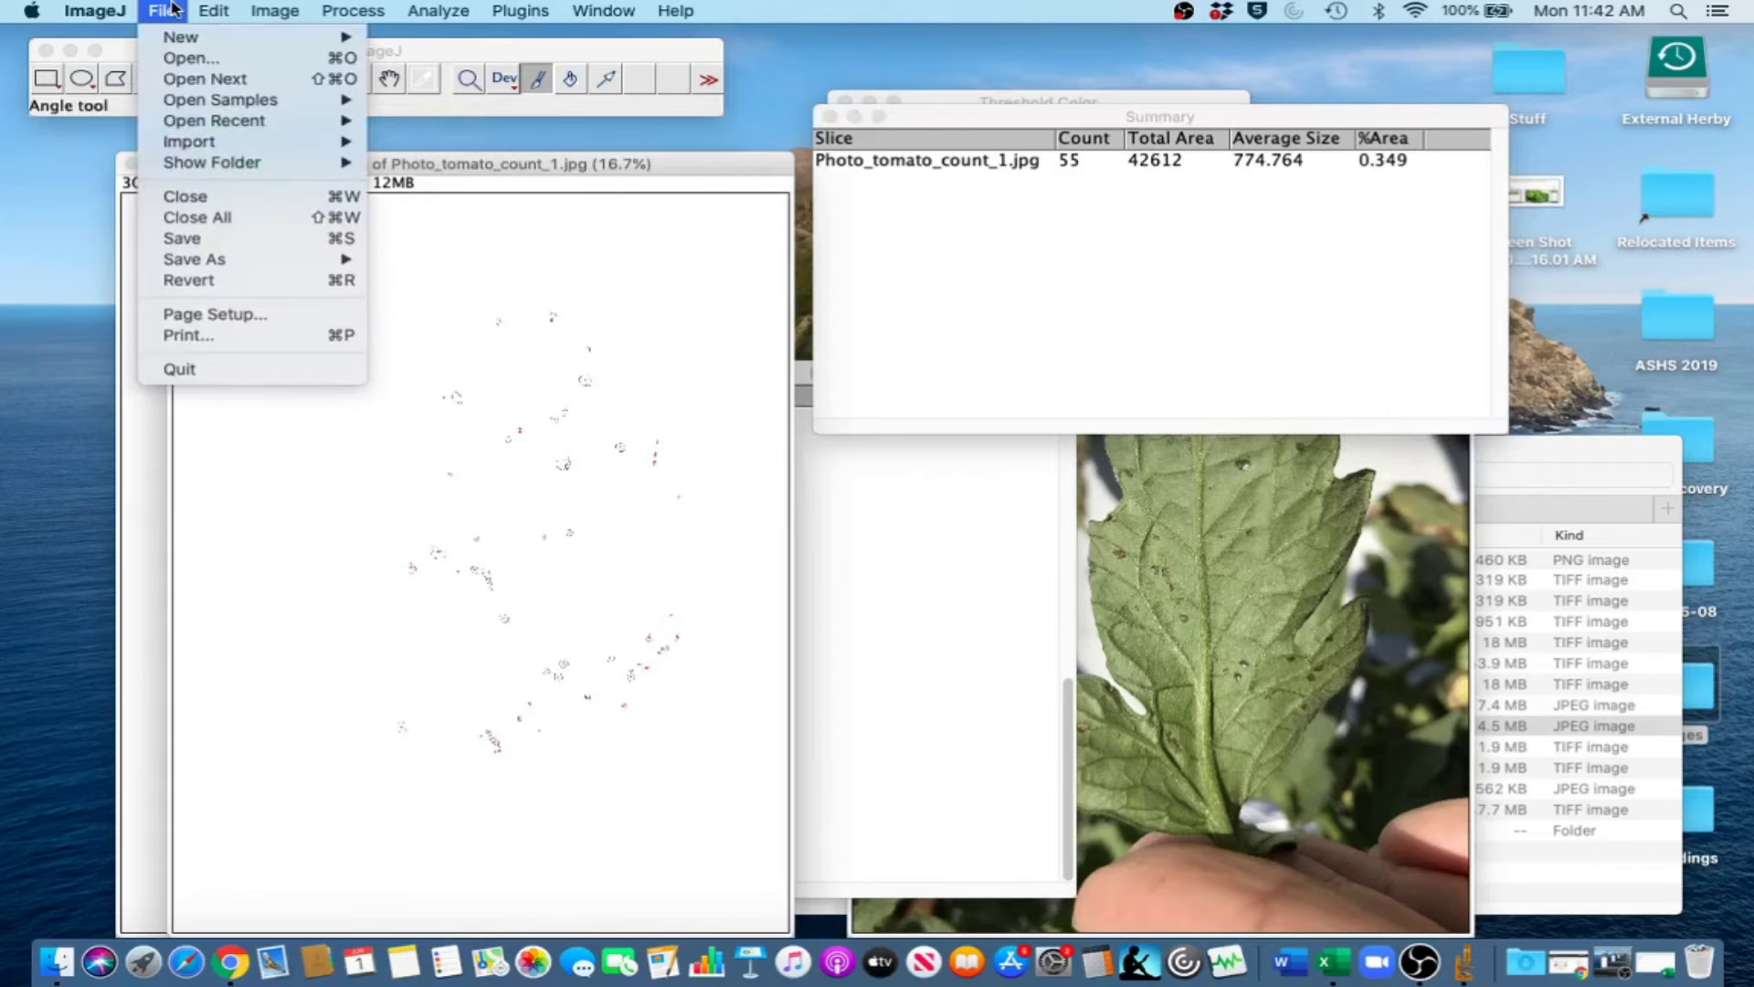
mouse_move(239, 262)
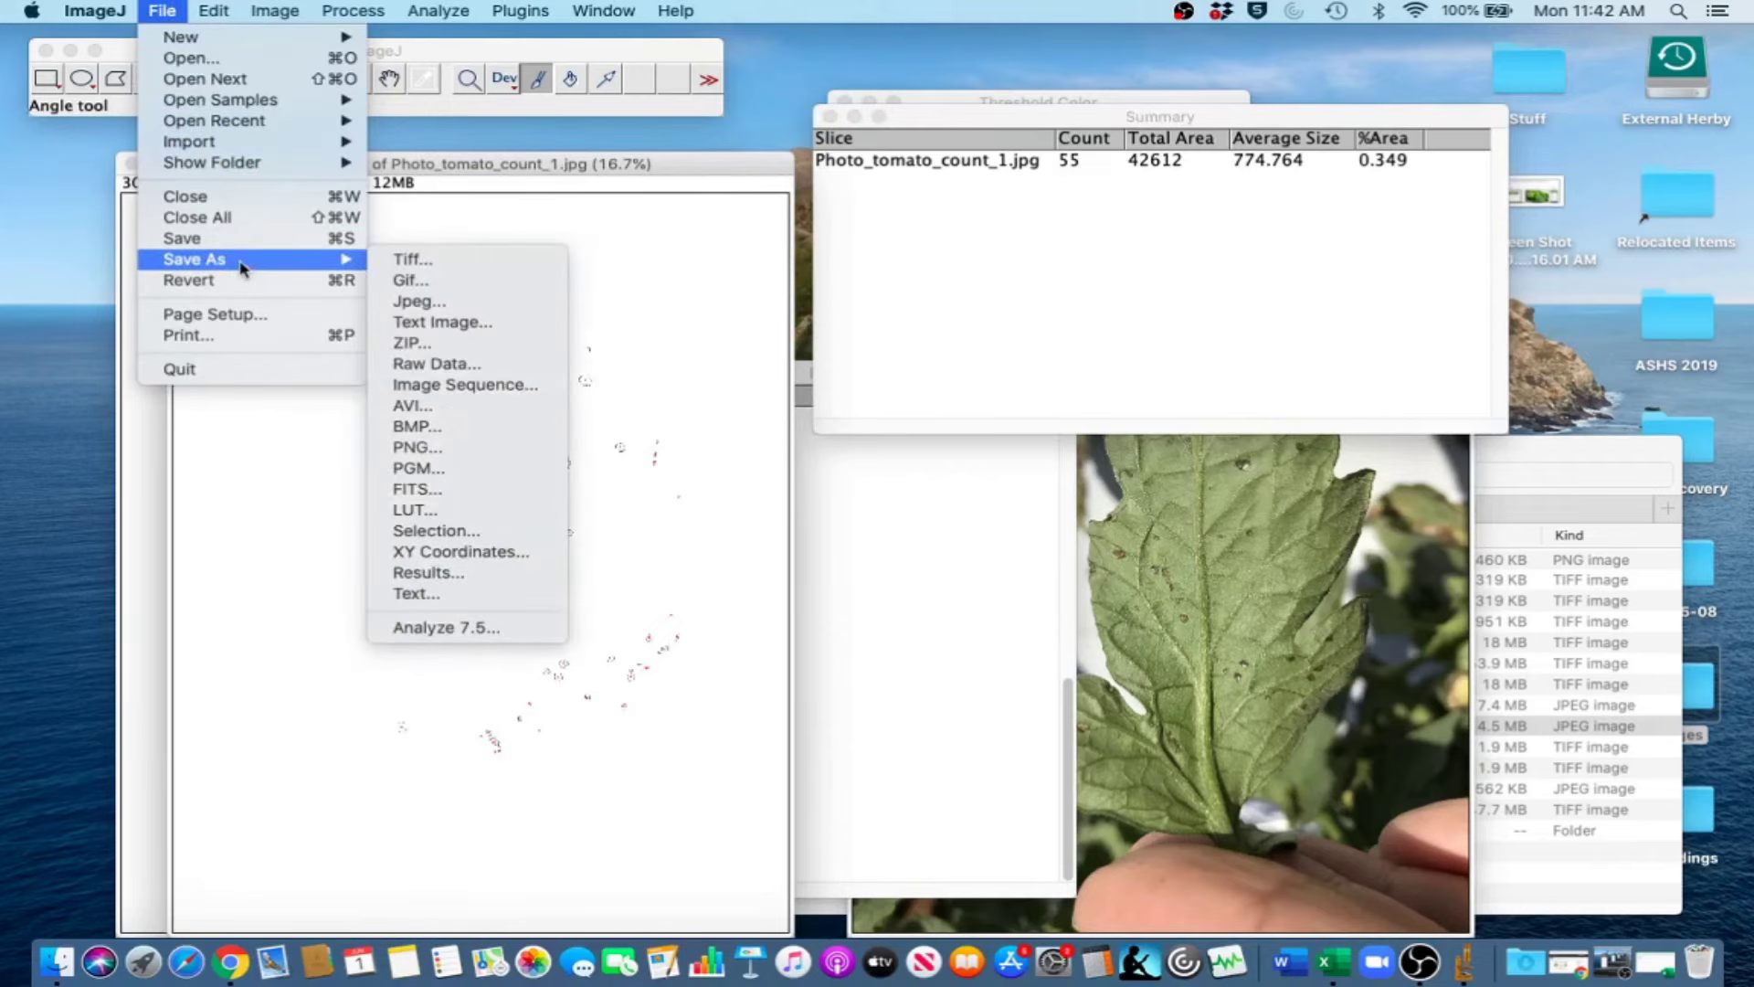
left_click(408, 261)
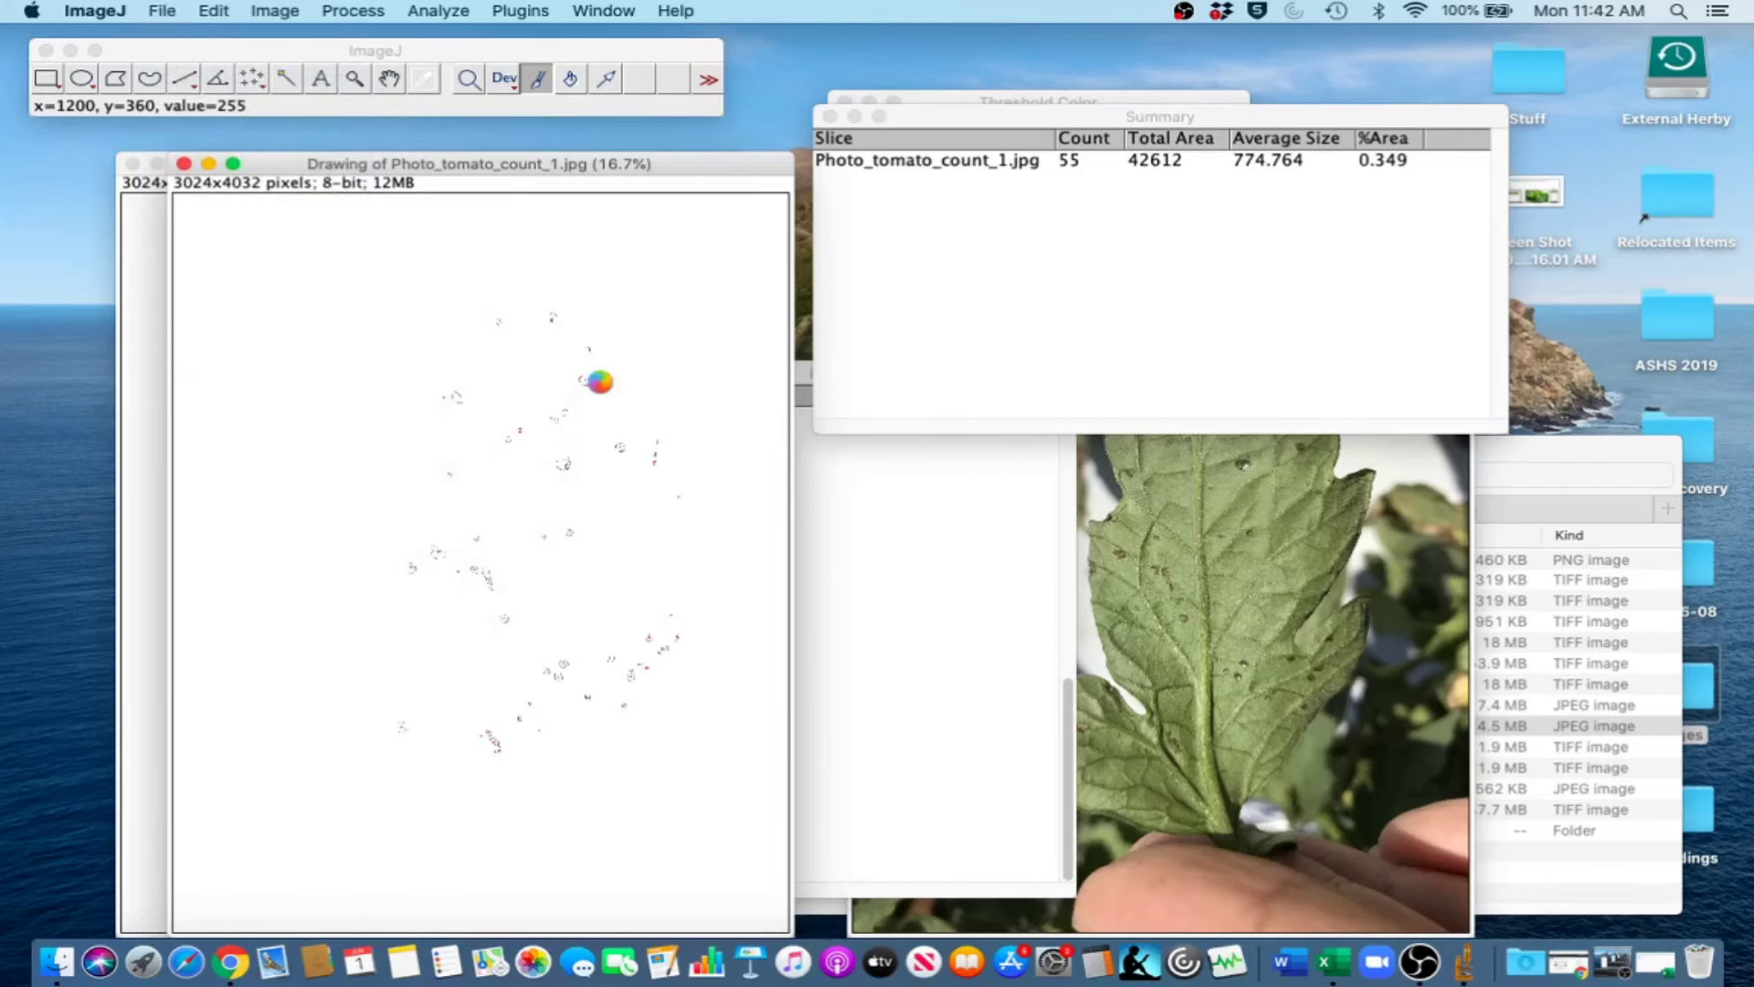
left_click(851, 177)
left_click_drag(851, 177, 736, 178)
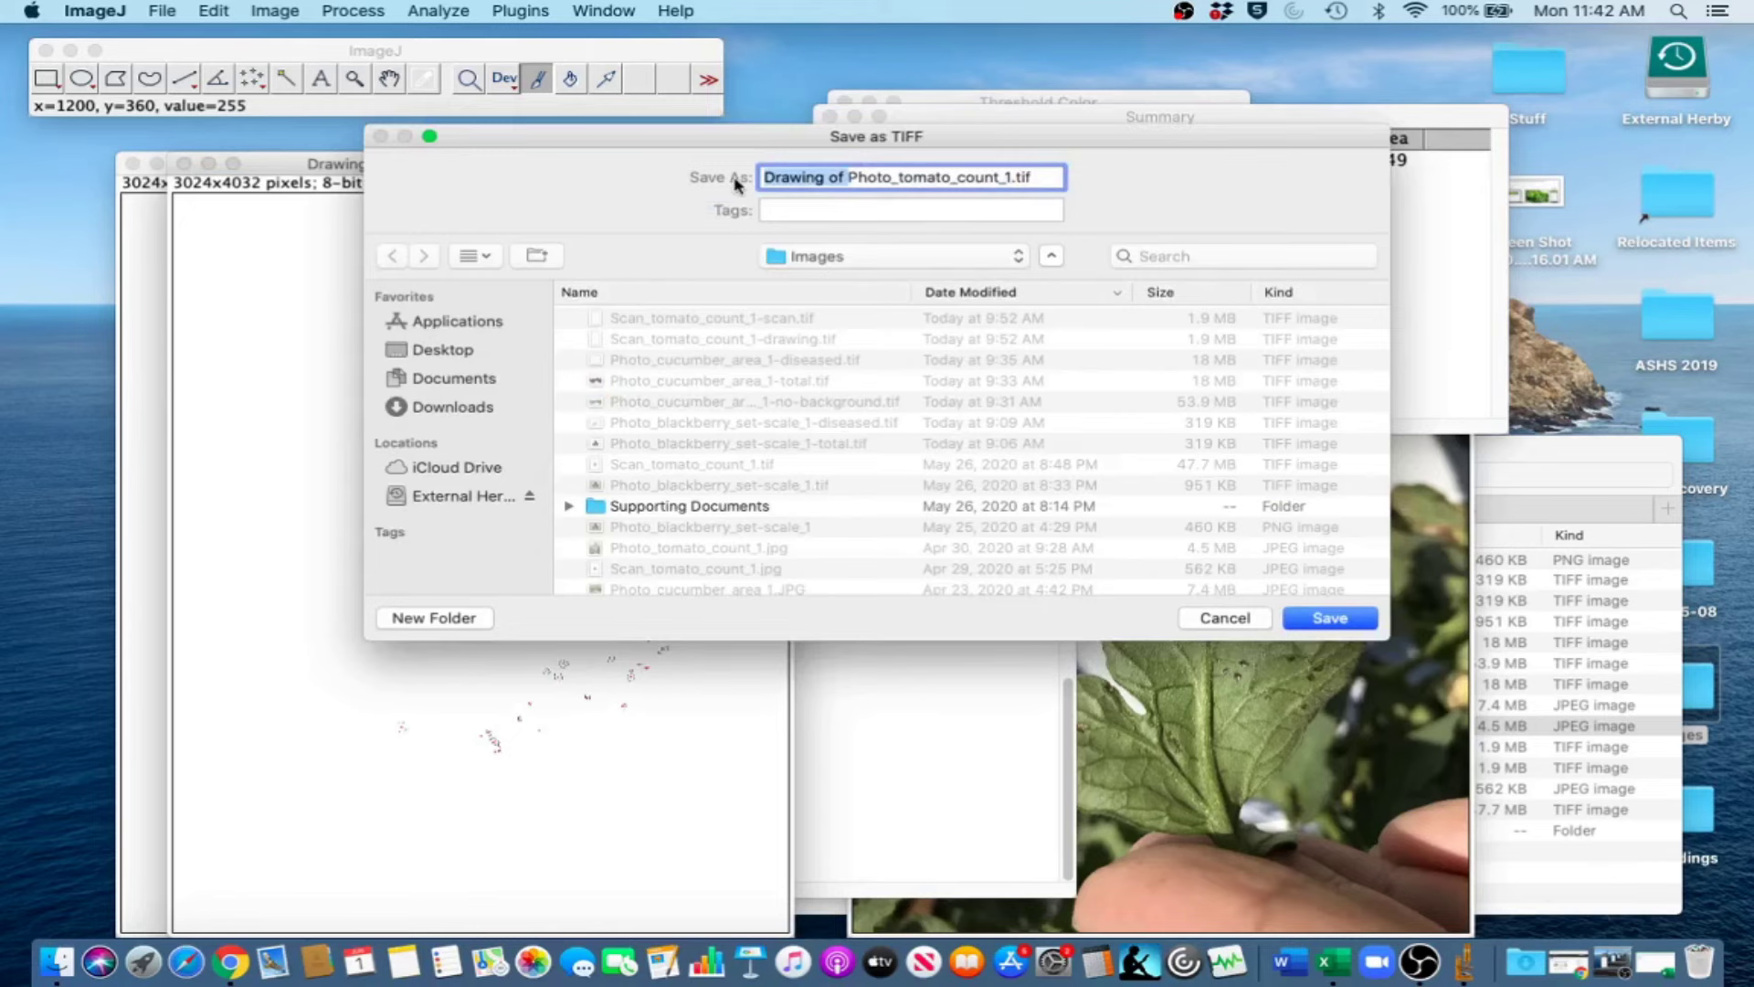
key("BackSpace")
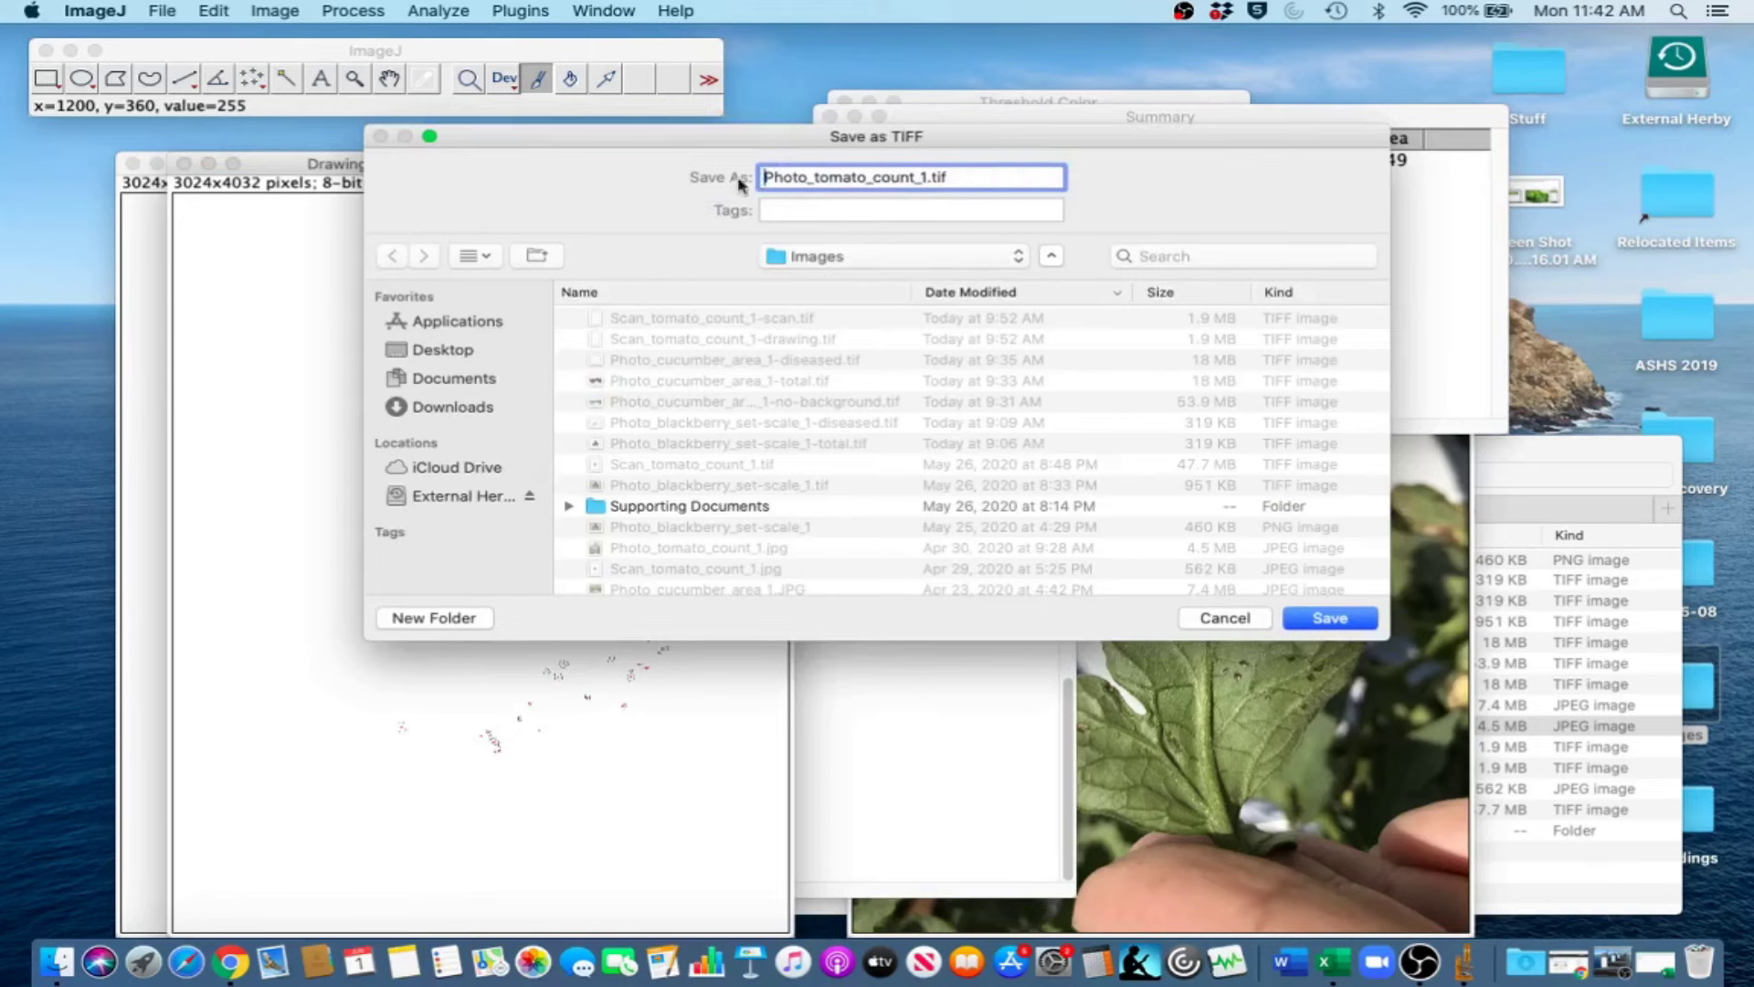
left_click(925, 177)
type("-")
type("processed")
left_click(1330, 618)
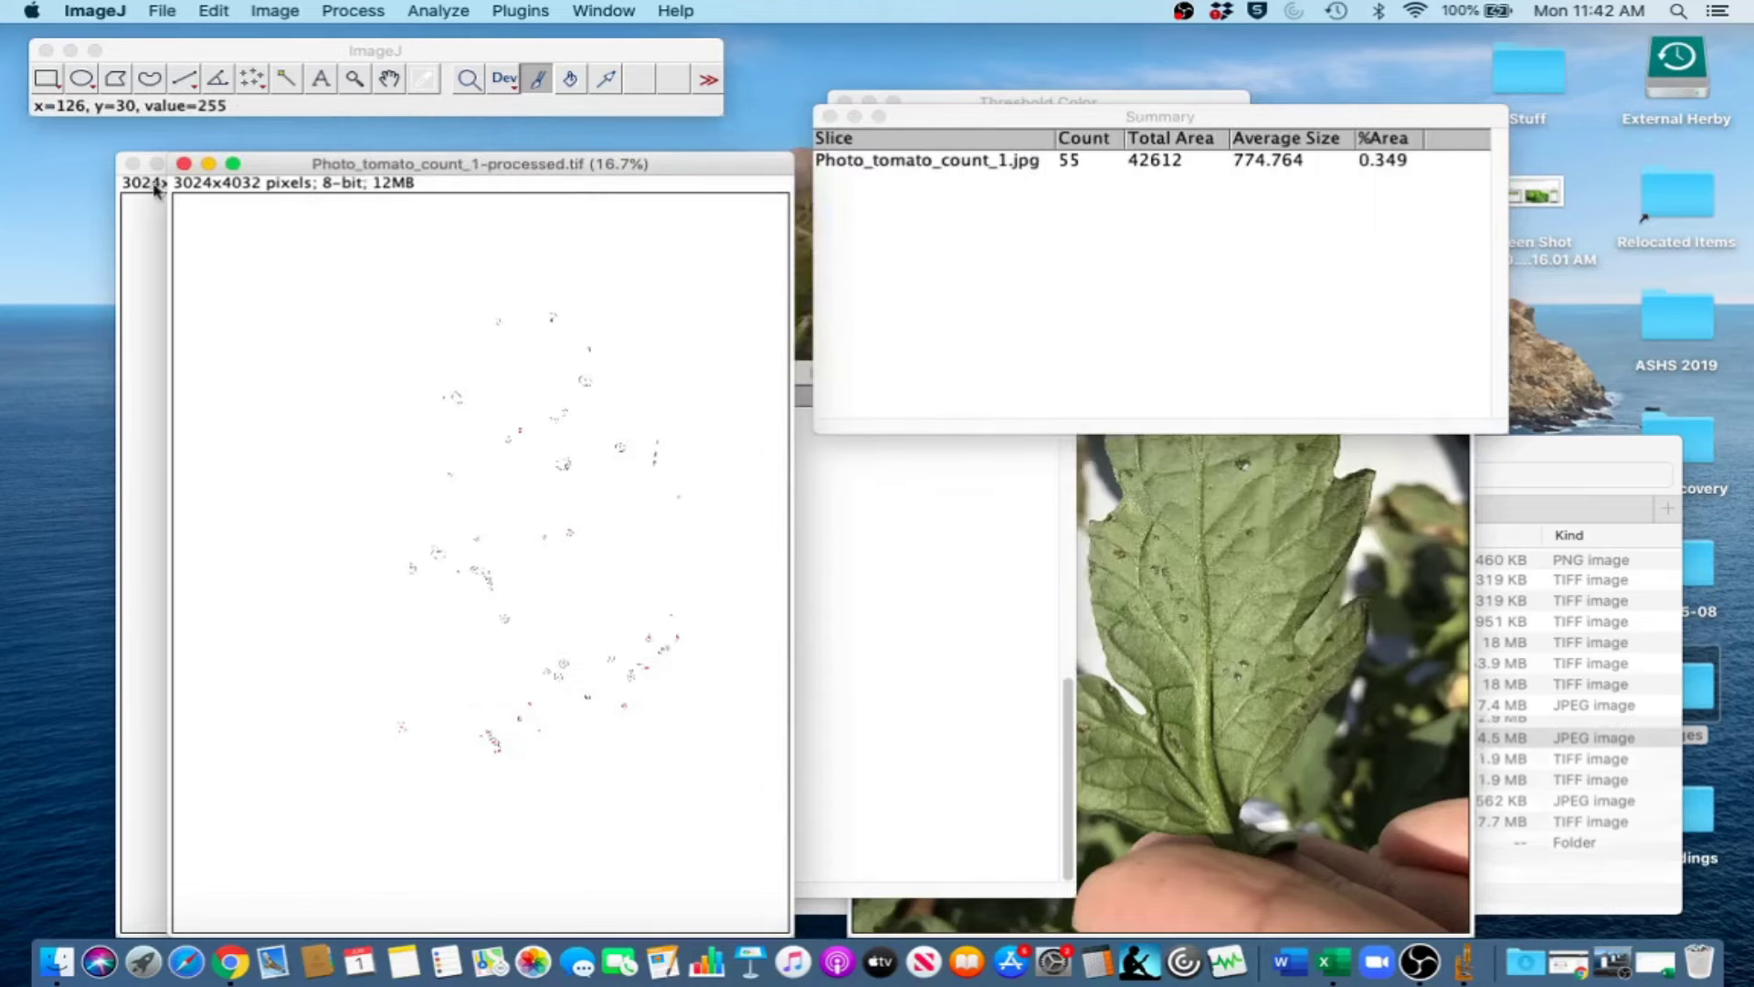
left_click(184, 163)
Save the black lesion mask as a TIFF in the Images folder, adding "-black-" after Photo_tomato_count_1 in its name.
left_click(308, 171)
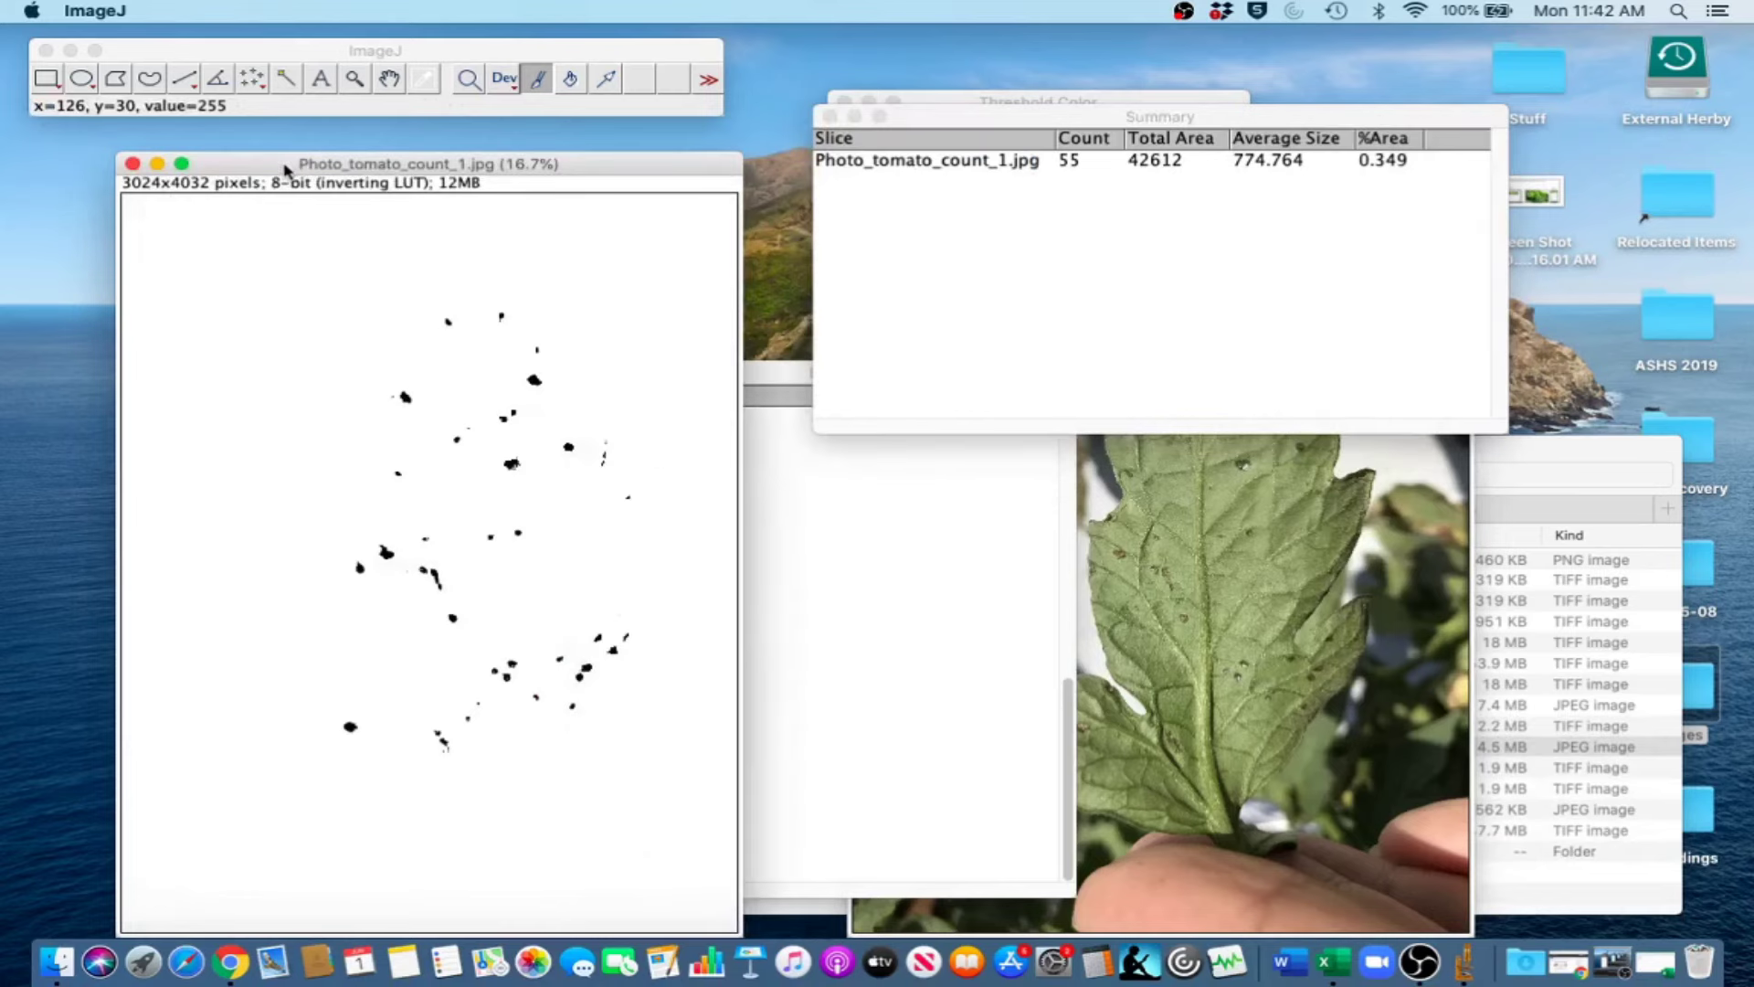
left_click(357, 9)
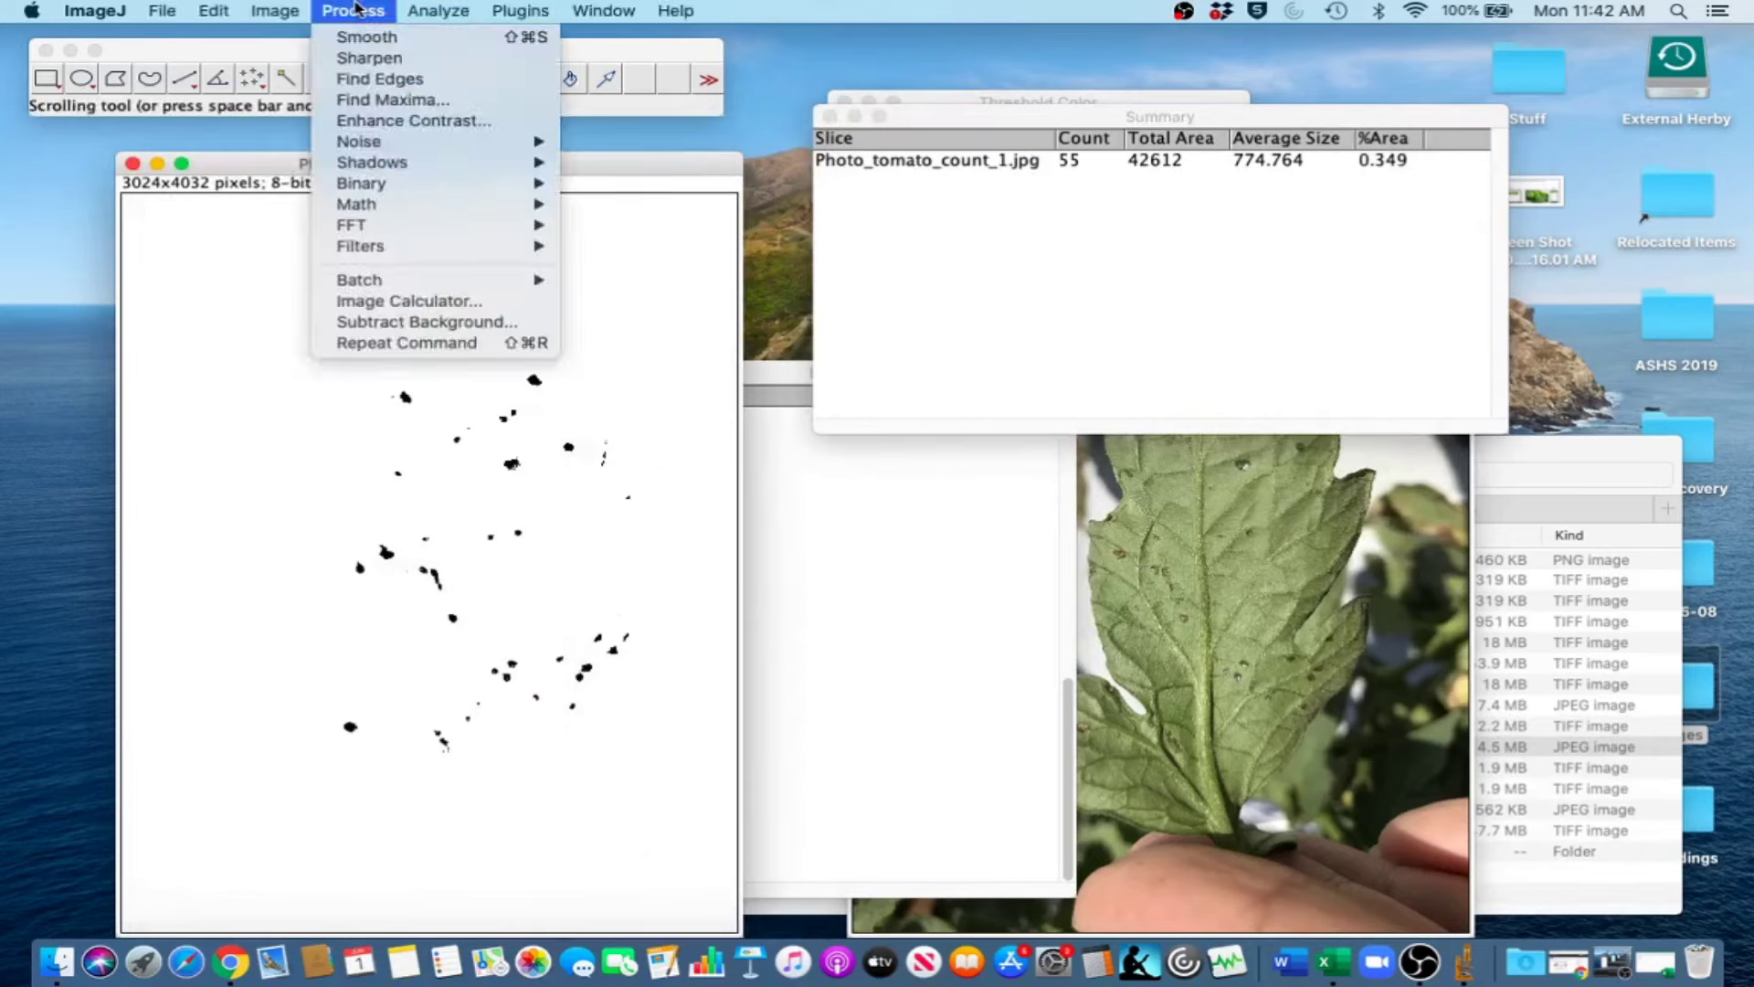
mouse_move(410, 162)
mouse_move(162, 10)
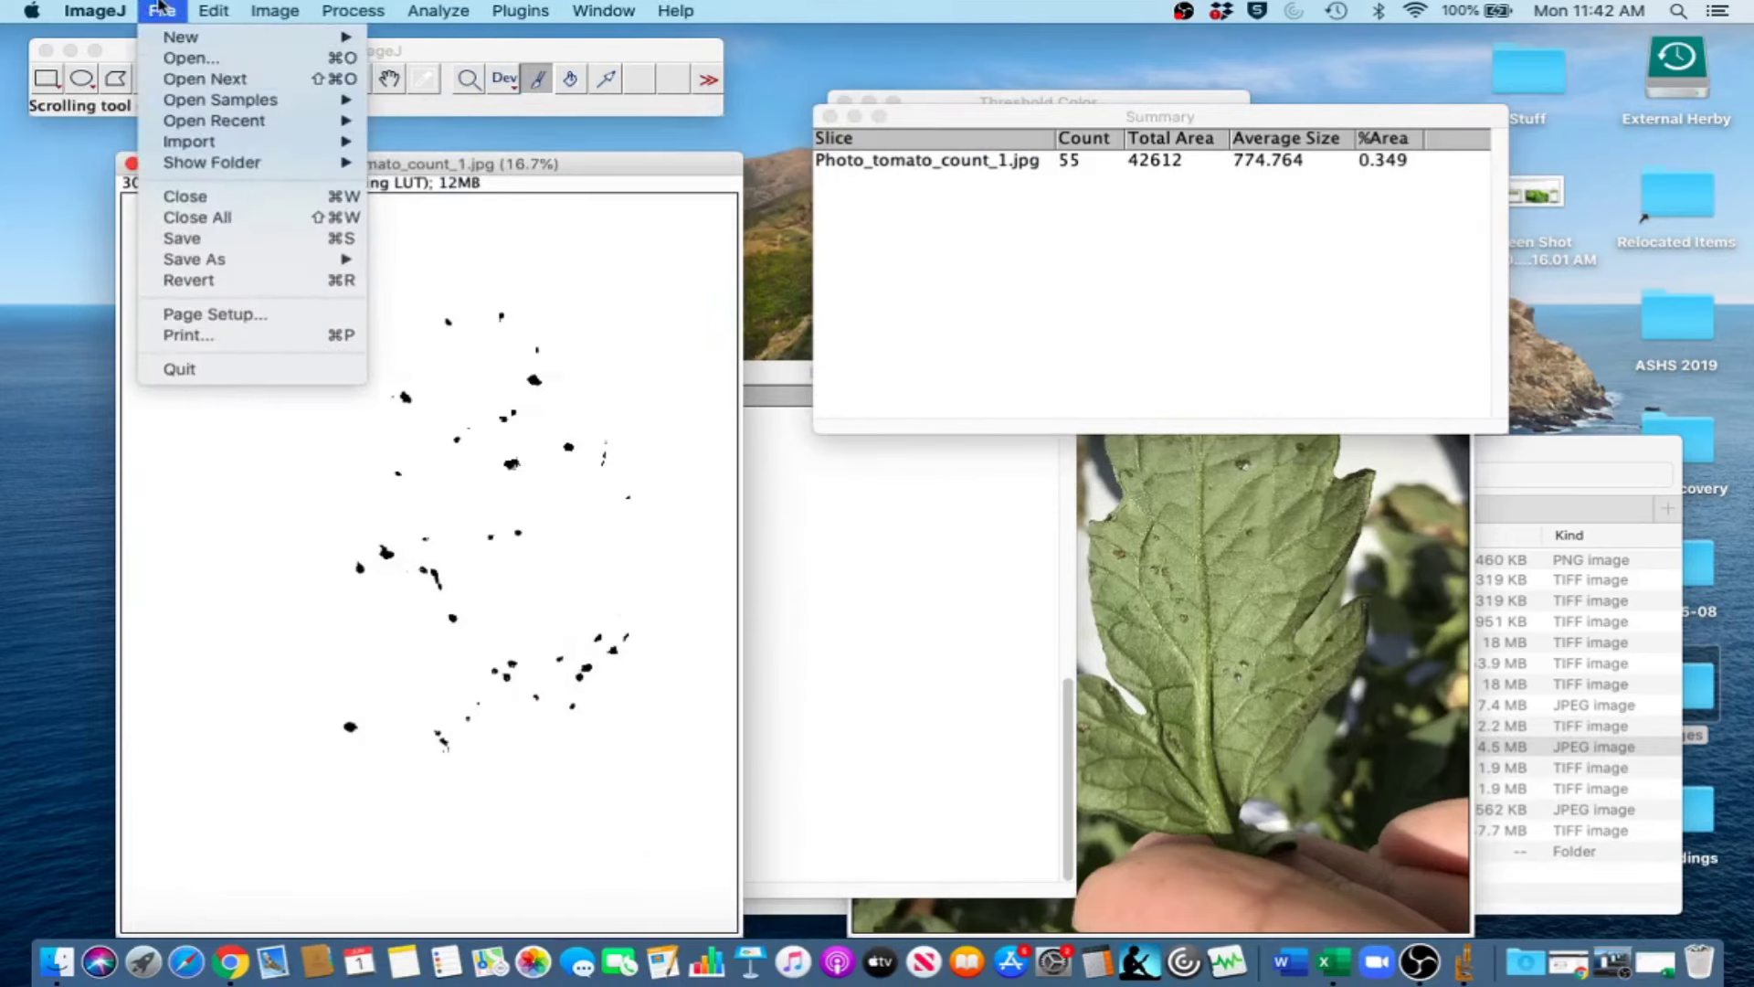
mouse_move(286, 265)
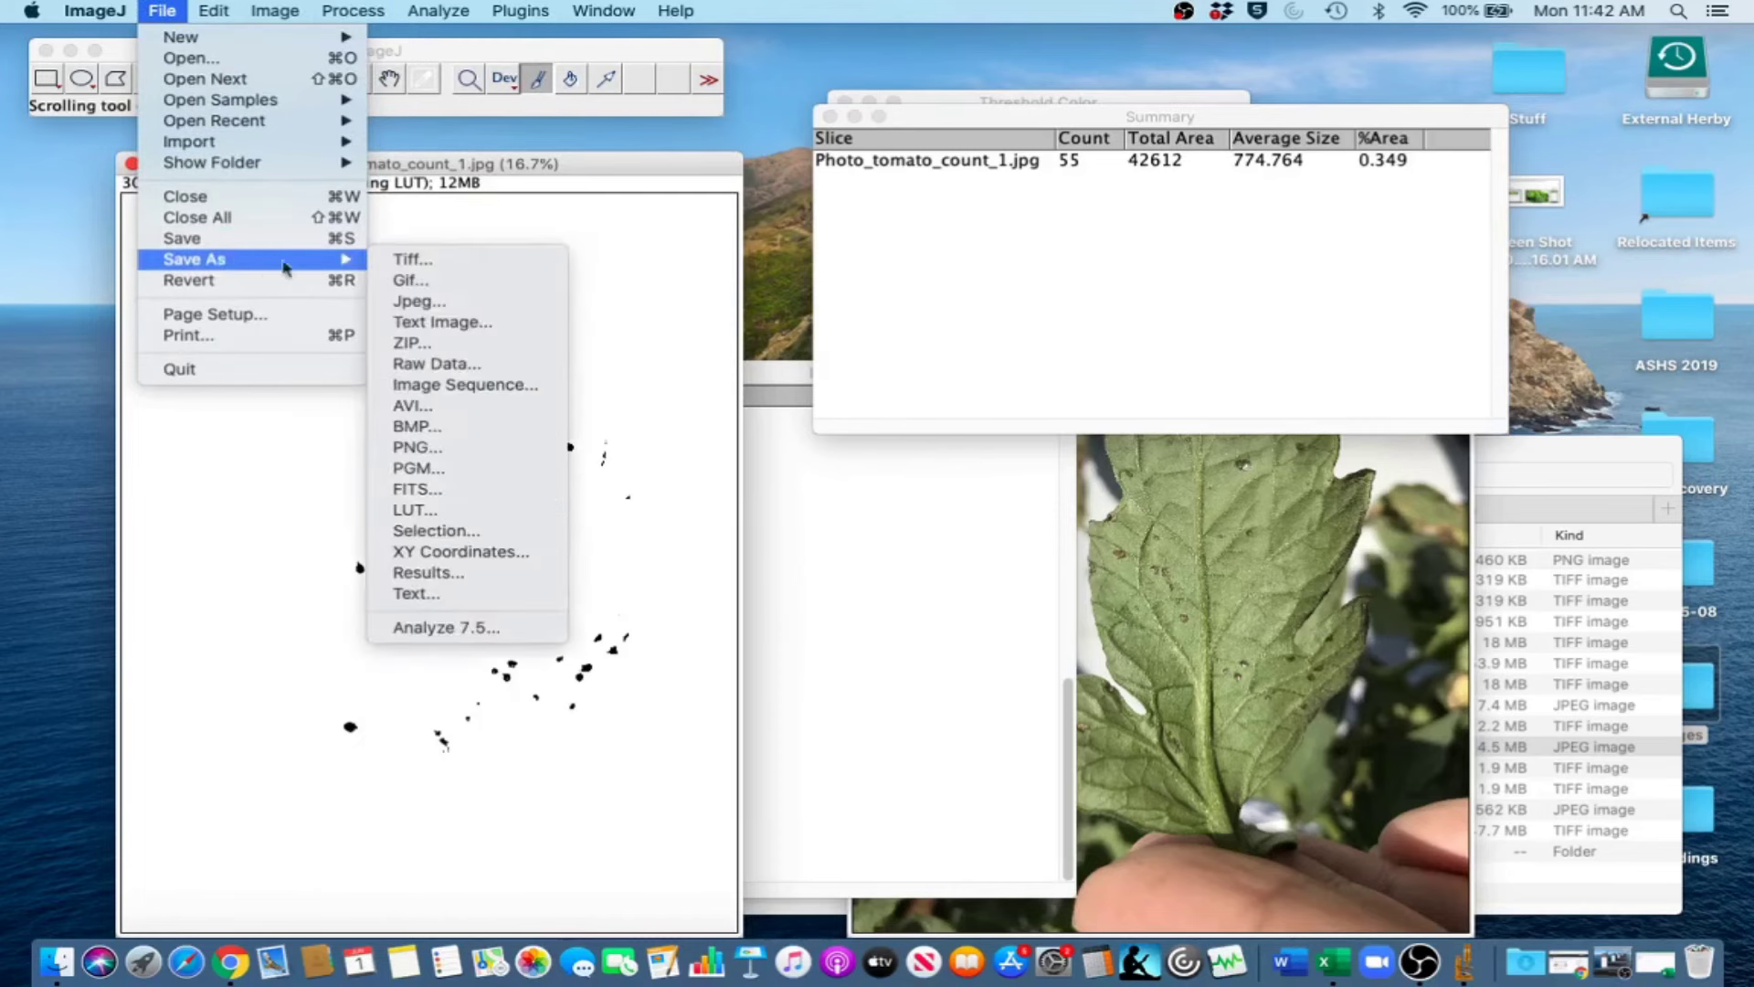
left_click(413, 260)
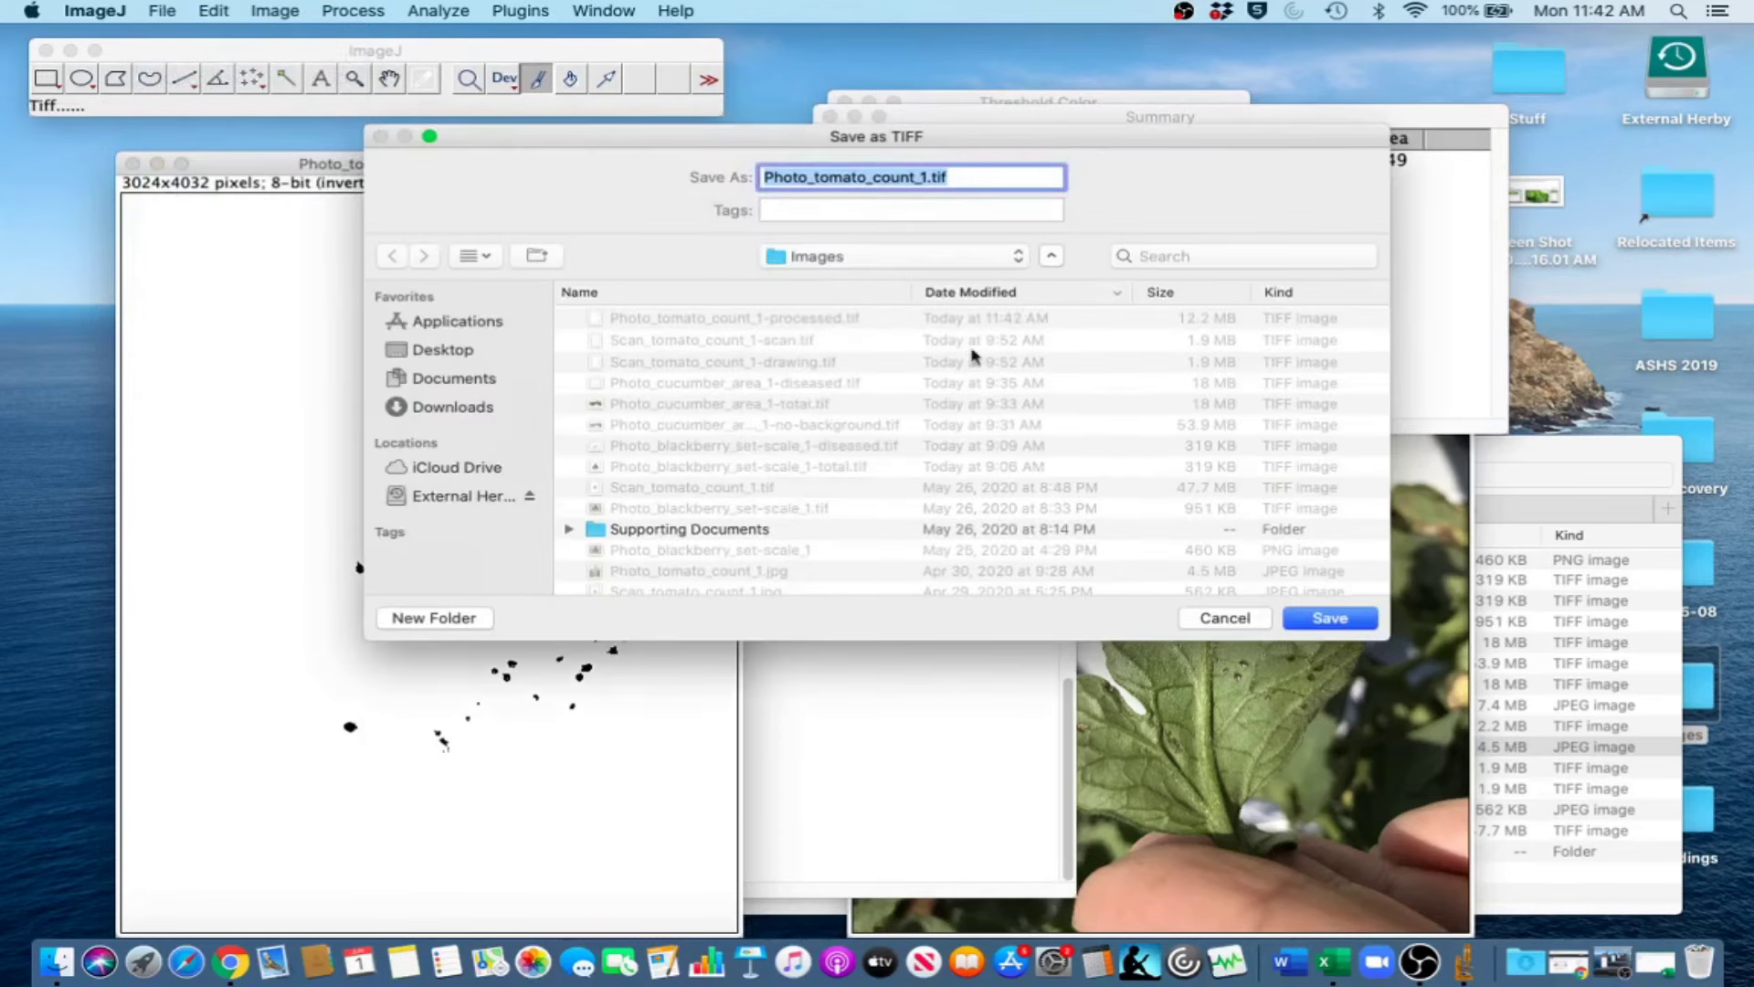
left_click(924, 178)
type("-black-")
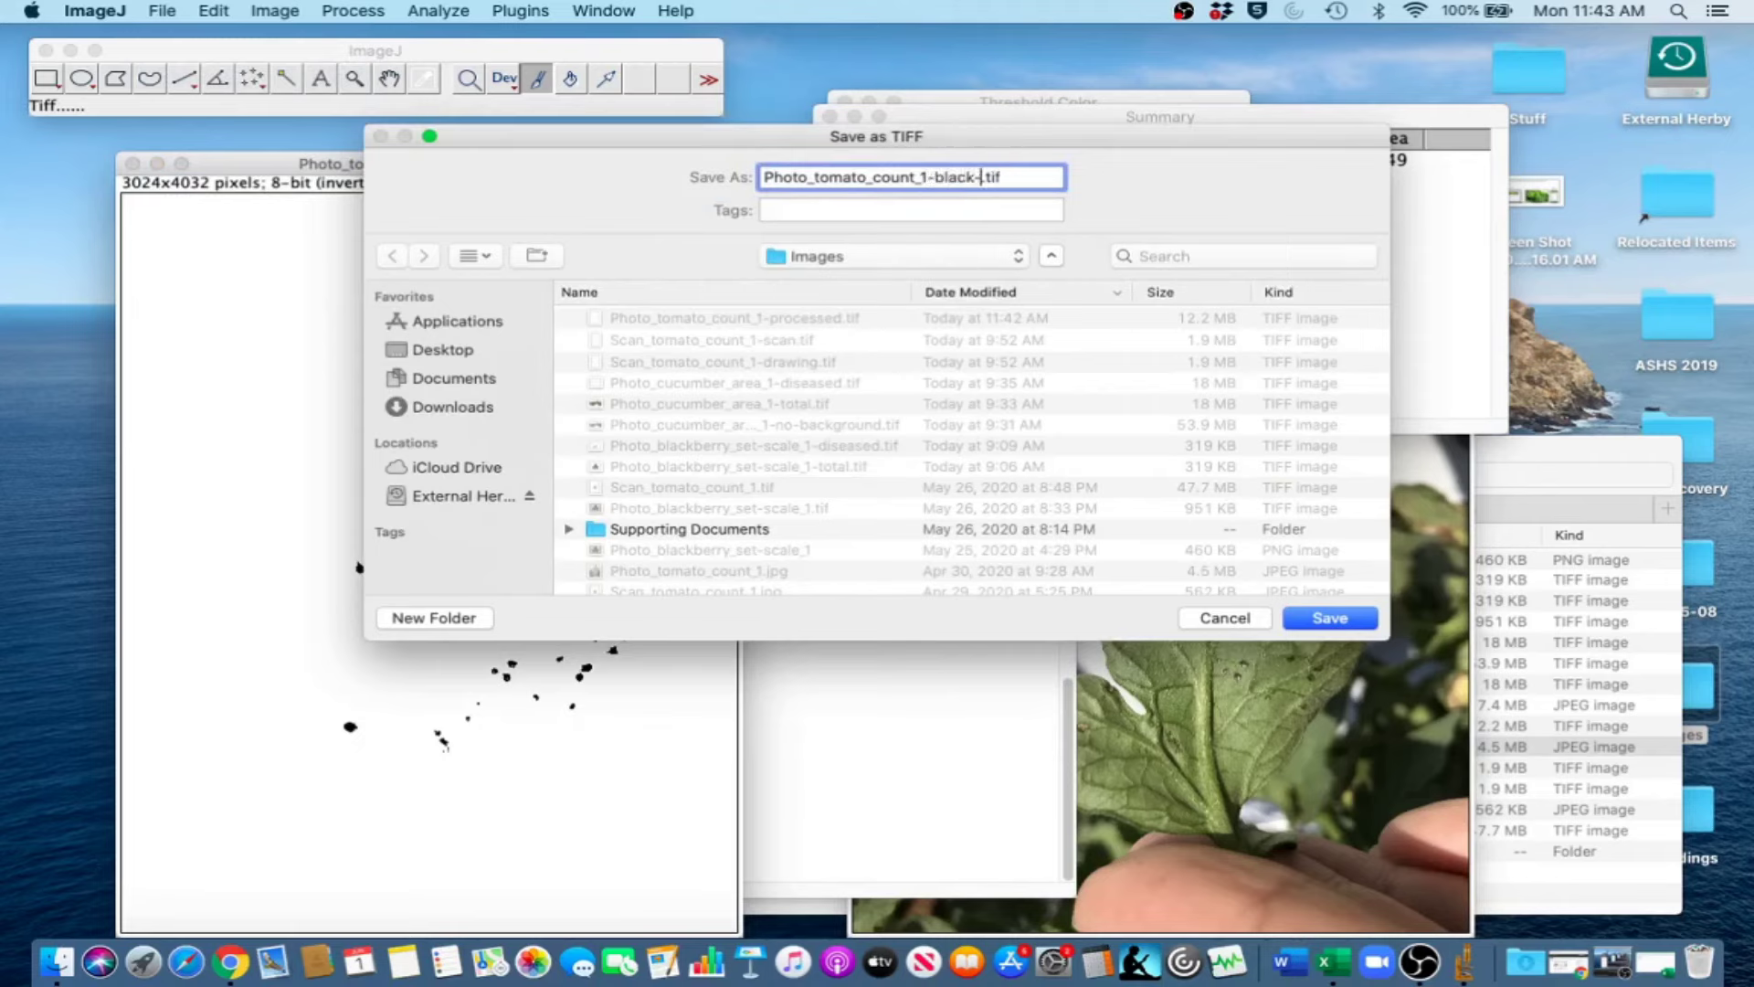